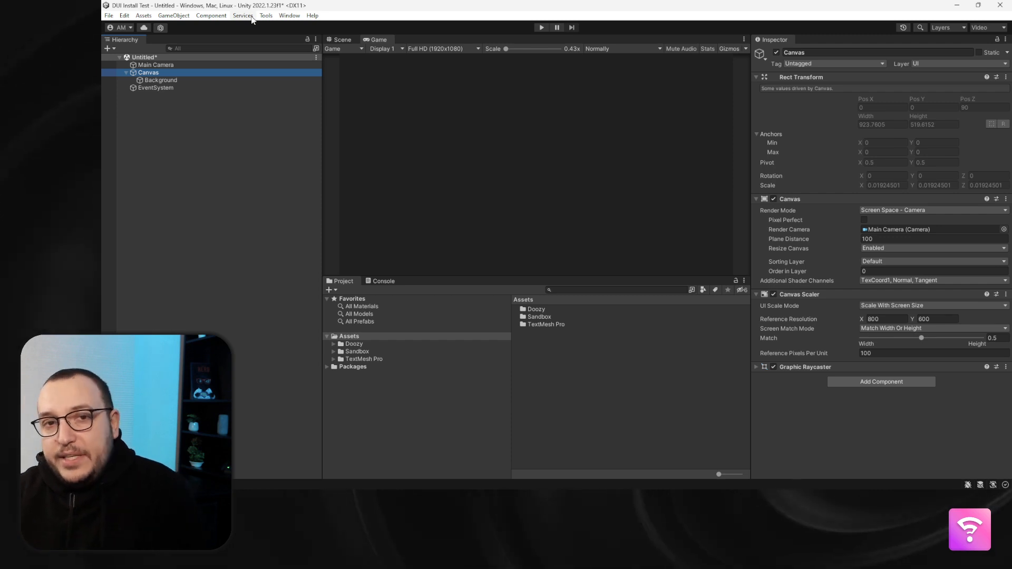
# Add a Simple Tab from the Tab Basic components of the Doozy UI Menu to the Canvas, then close the UI Menu
pyautogui.click(266, 15)
pyautogui.moveTo(275, 29)
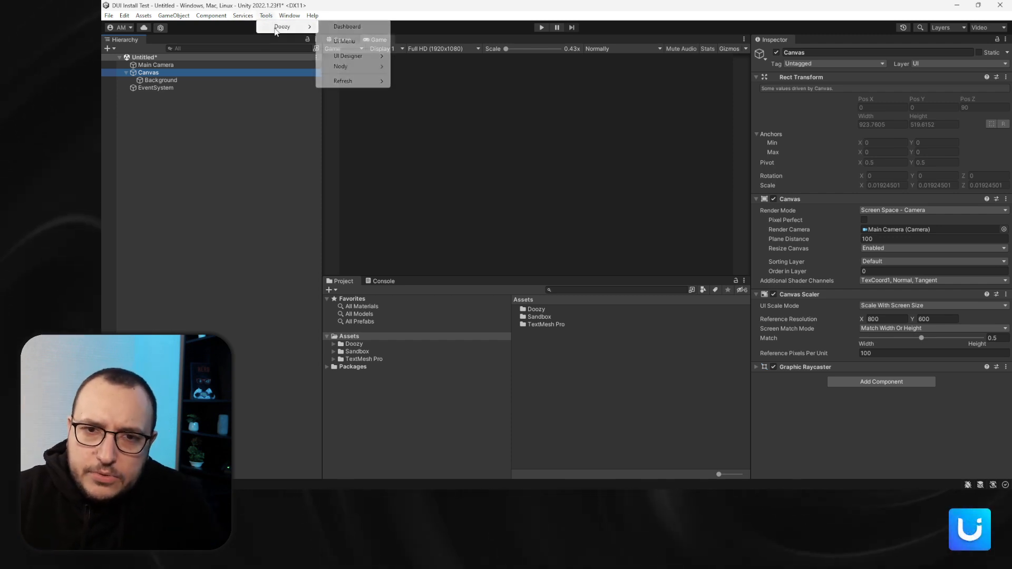
pyautogui.click(358, 42)
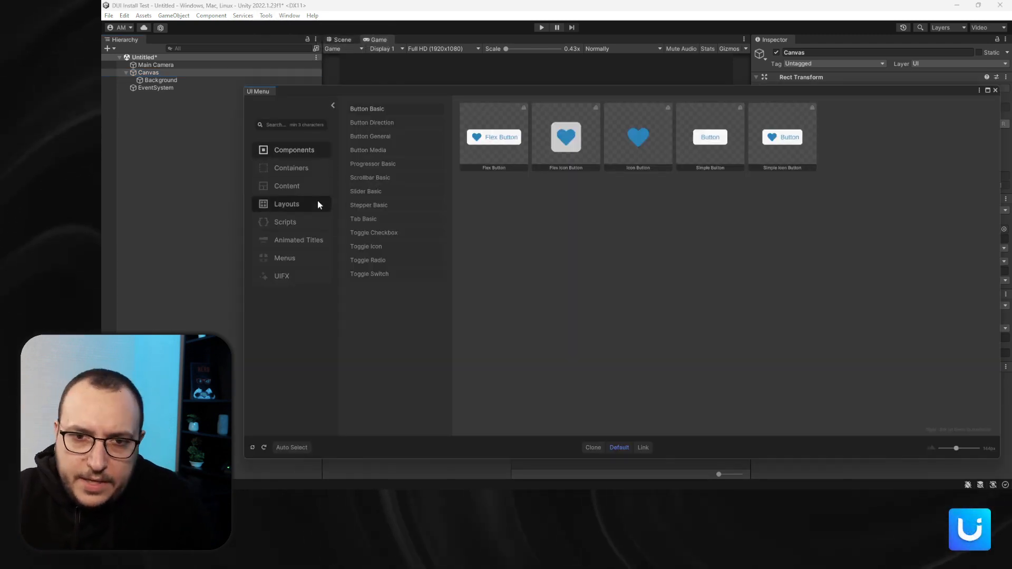
pyautogui.click(377, 218)
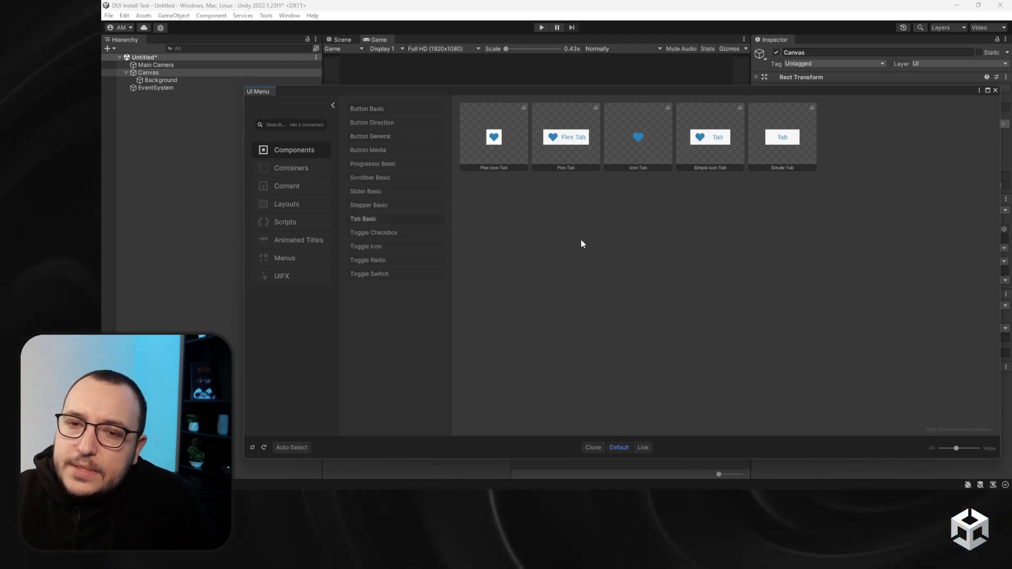
pyautogui.click(783, 139)
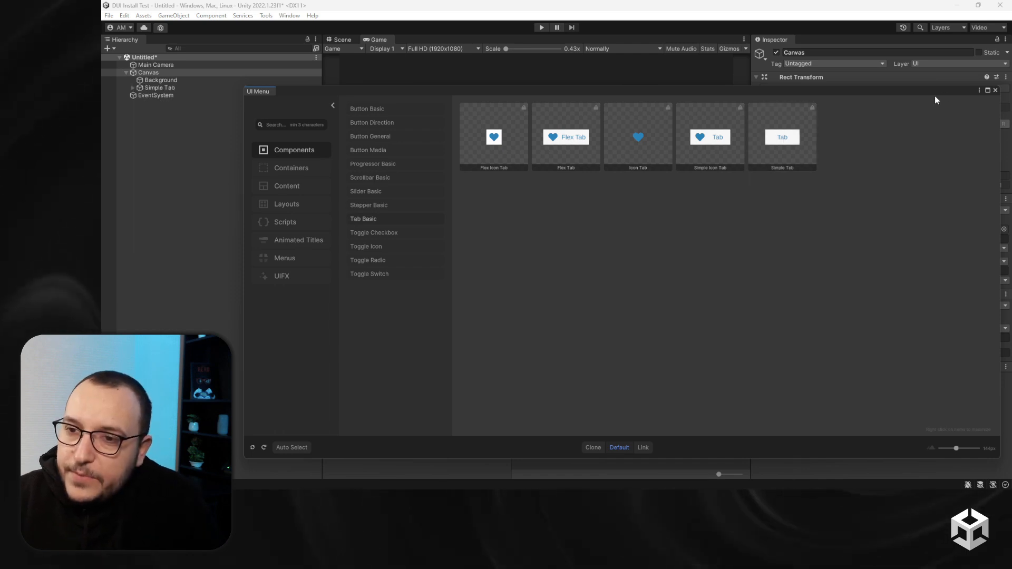
pyautogui.click(995, 90)
# Expand and select the Simple Tab in the scene hierarchy, and widen the Inspector to show its full UITab settings
pyautogui.click(132, 88)
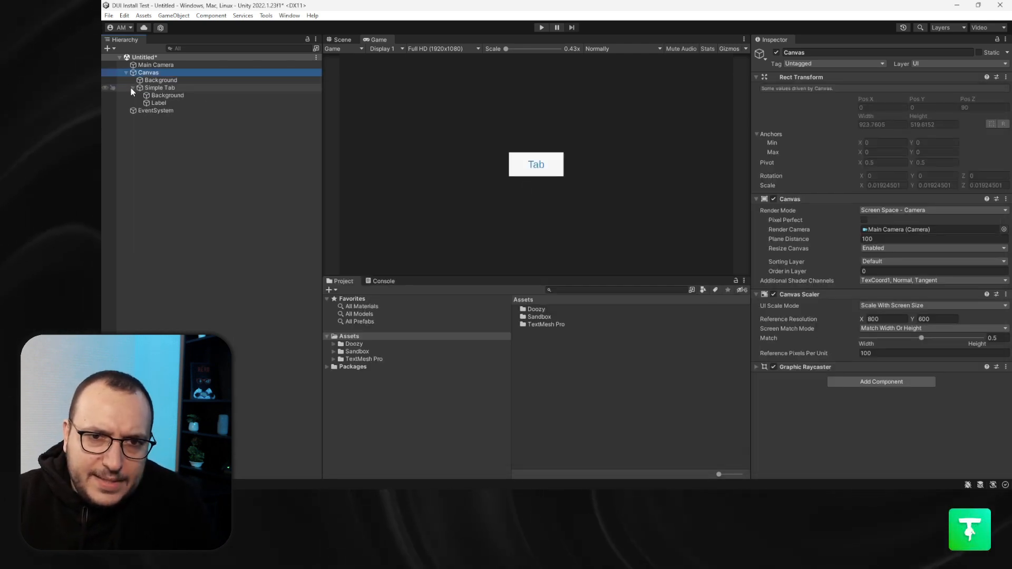
pyautogui.click(176, 89)
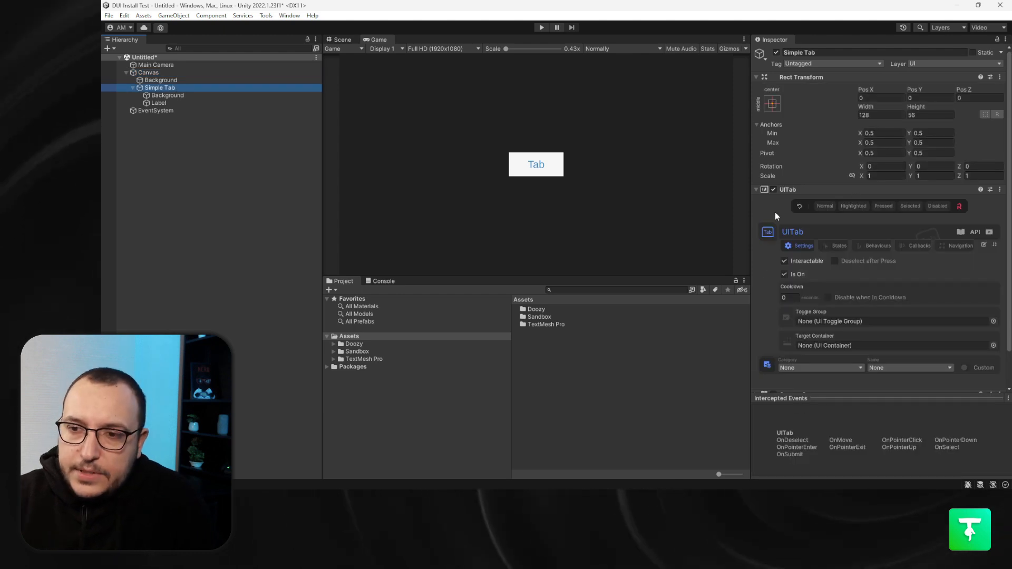
pyautogui.moveTo(751, 200); pyautogui.dragTo(708, 201)
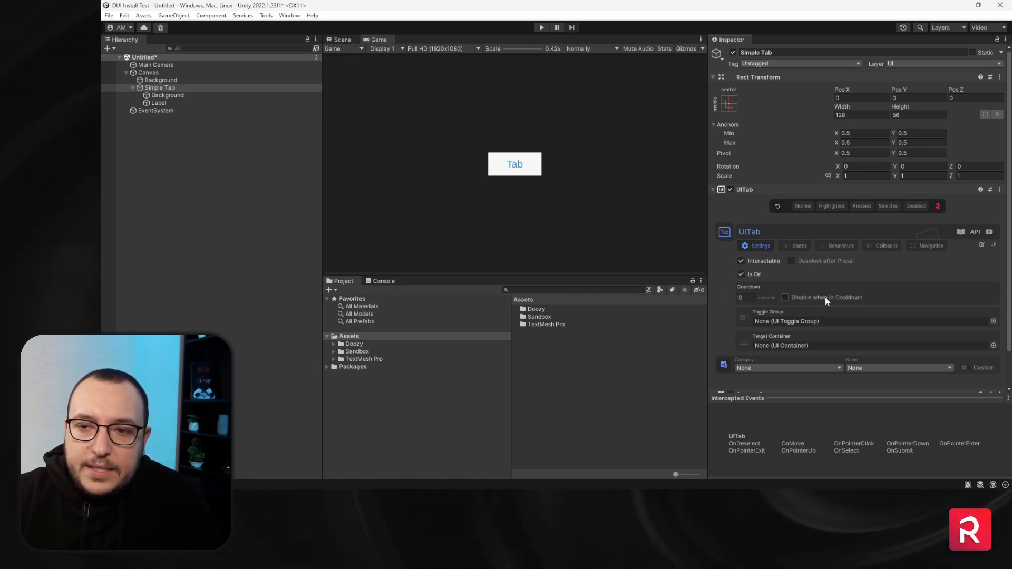
pyautogui.moveTo(824, 297)
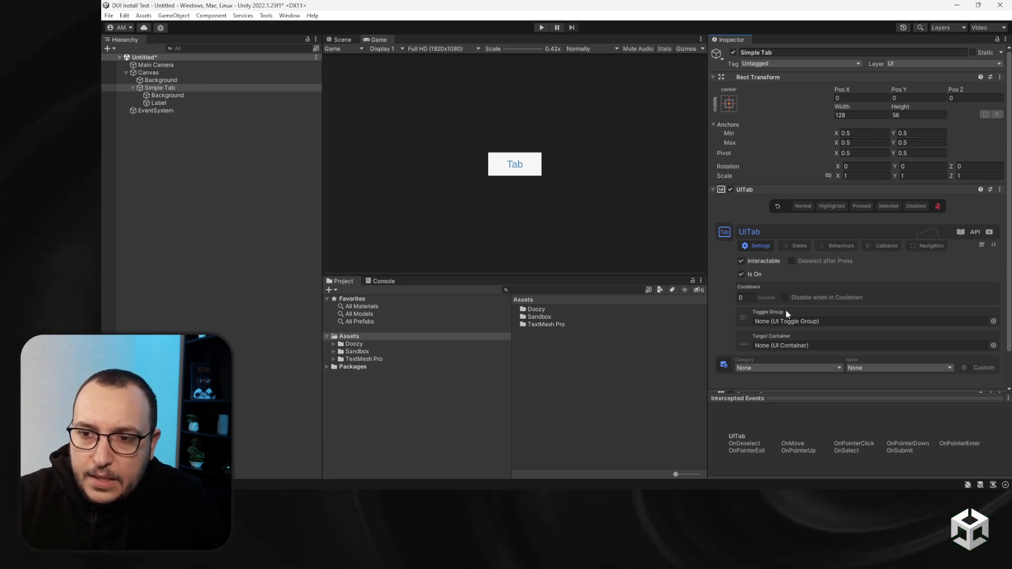
# Examine the UITab's state events from Normal to Disabled and its list of available behaviours
pyautogui.click(789, 245)
pyautogui.scroll(-10, 788, 298)
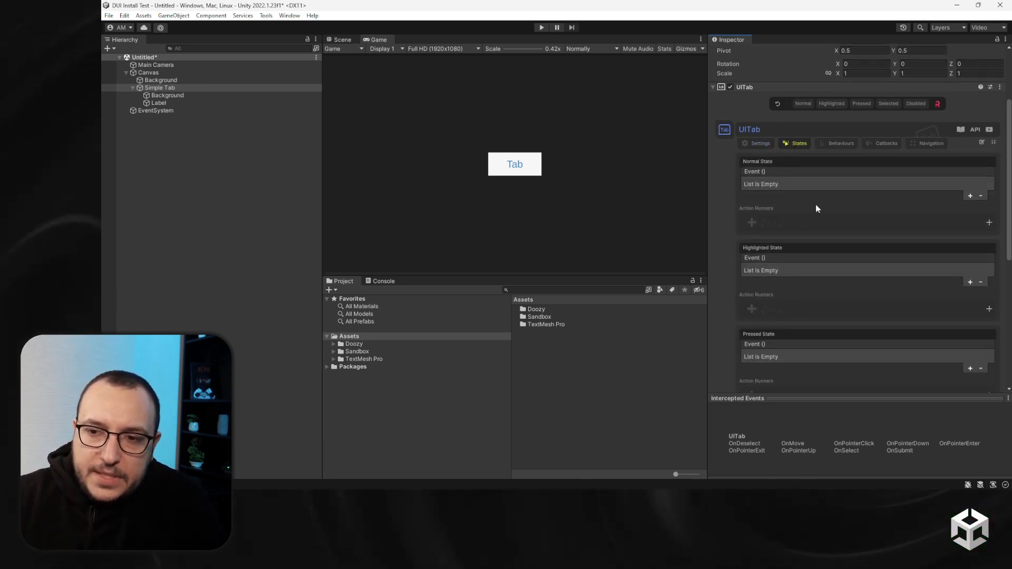
pyautogui.scroll(5, 826, 253)
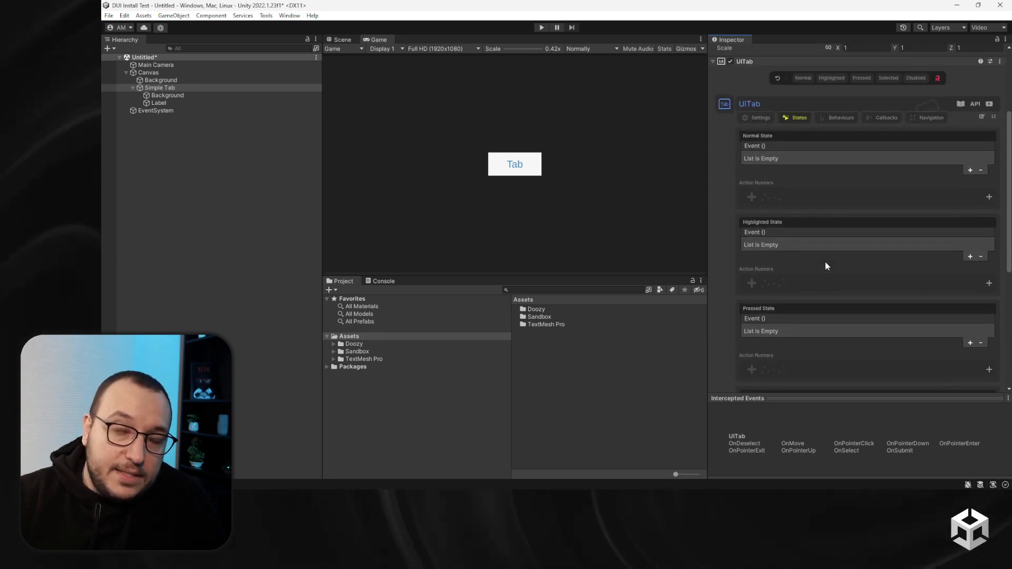
pyautogui.scroll(-4, 805, 237)
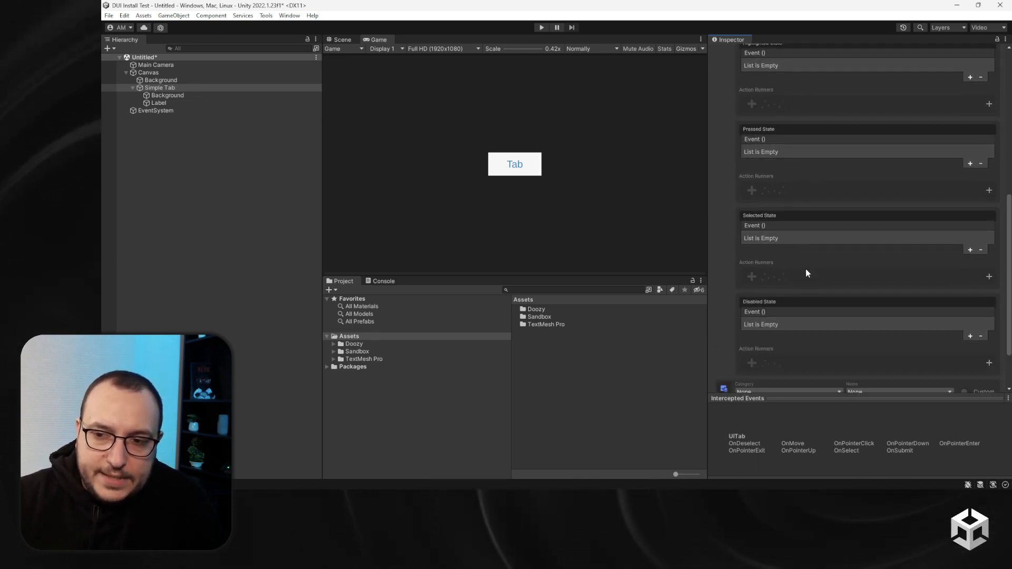
pyautogui.scroll(8, 800, 248)
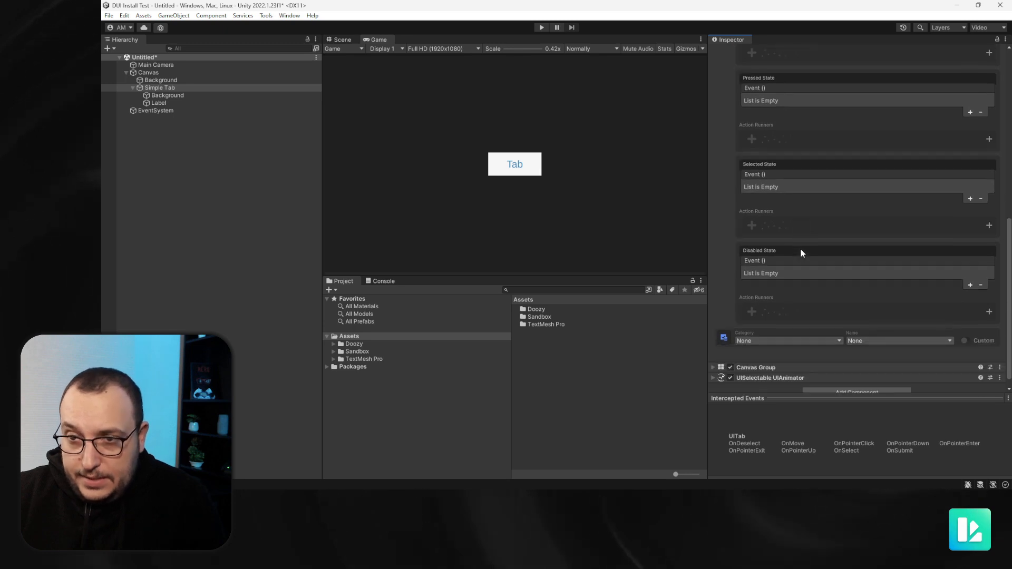
pyautogui.click(846, 244)
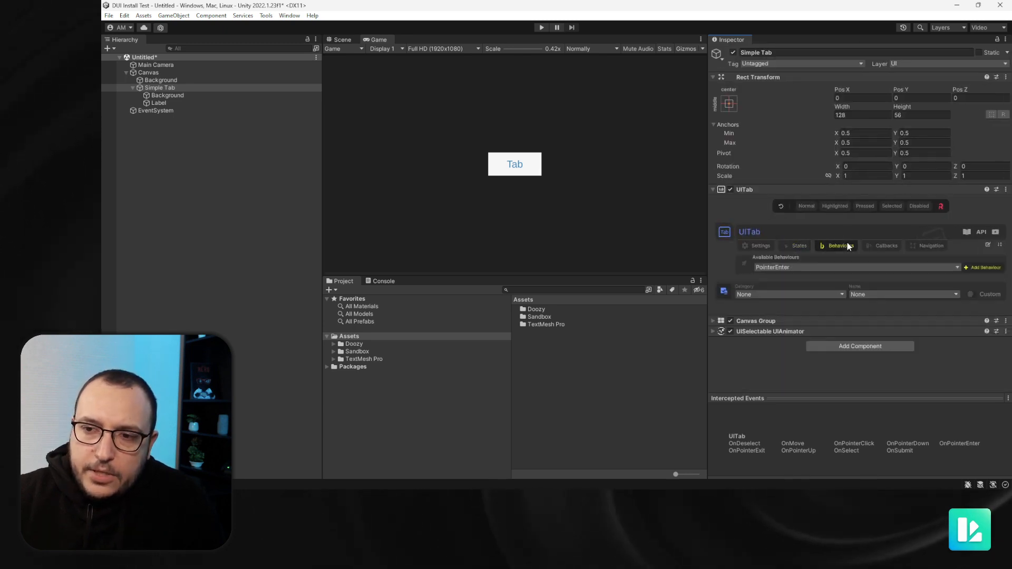
pyautogui.click(792, 270)
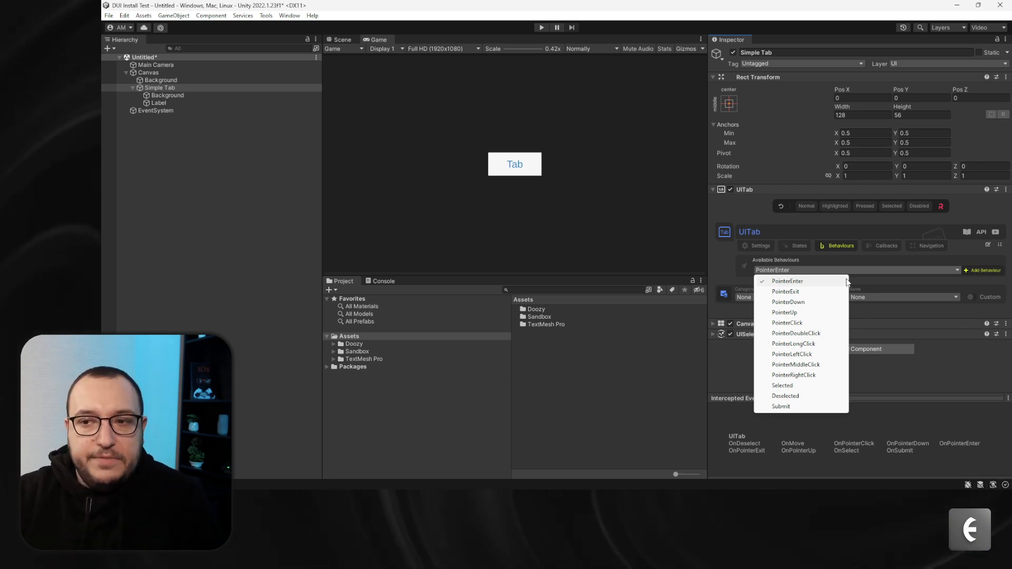
# Examine the UITab's toggle on, toggle off, instant toggle and value changed callbacks
pyautogui.click(883, 246)
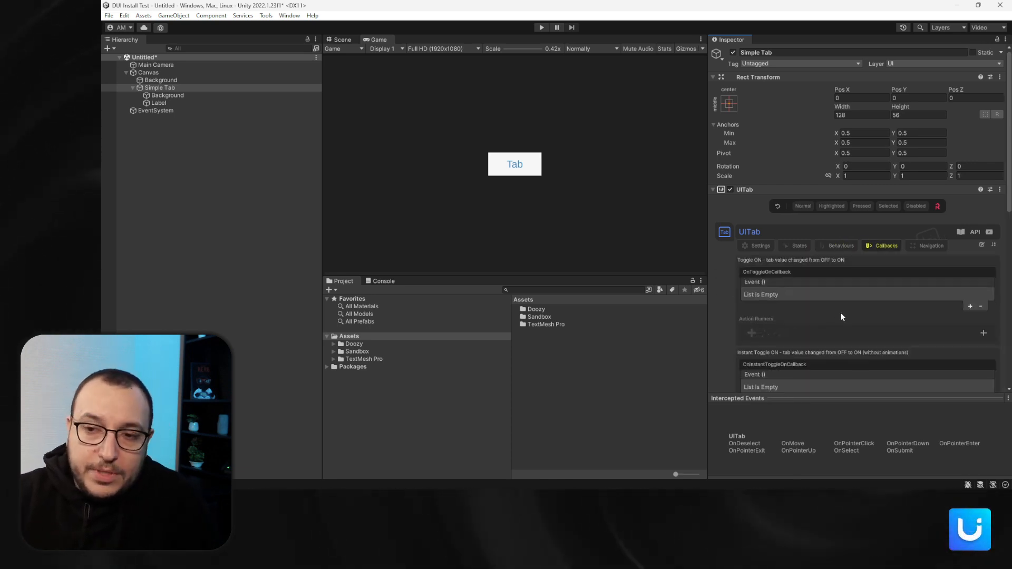
pyautogui.scroll(-3, 840, 312)
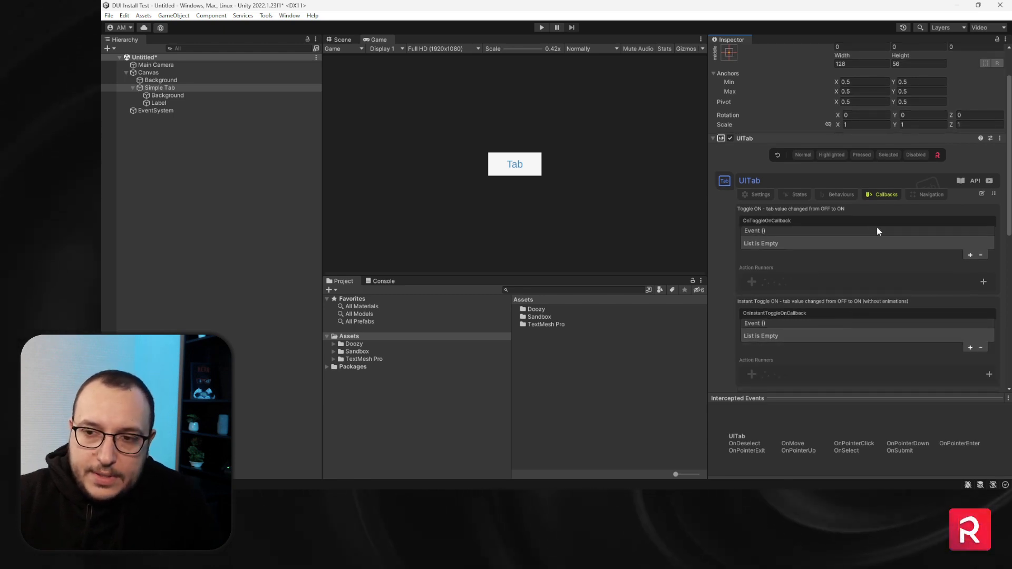
pyautogui.scroll(-8, 843, 273)
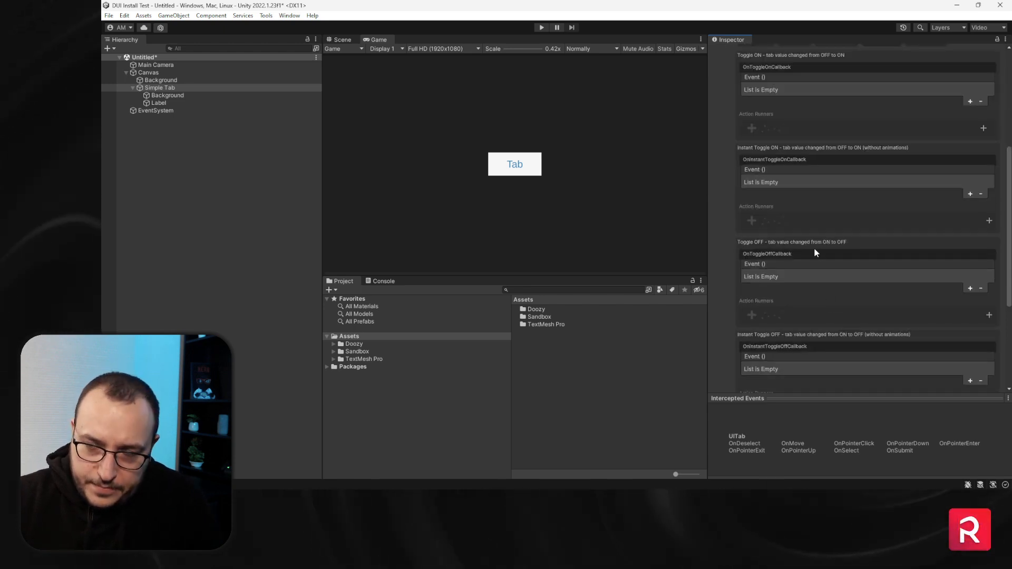
pyautogui.scroll(-6, 790, 217)
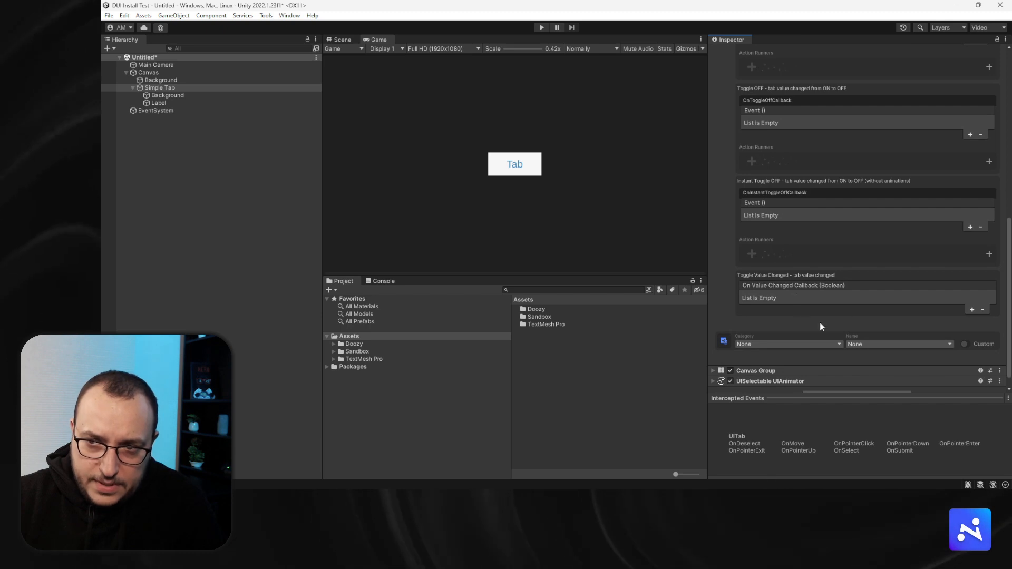
pyautogui.scroll(13, 820, 301)
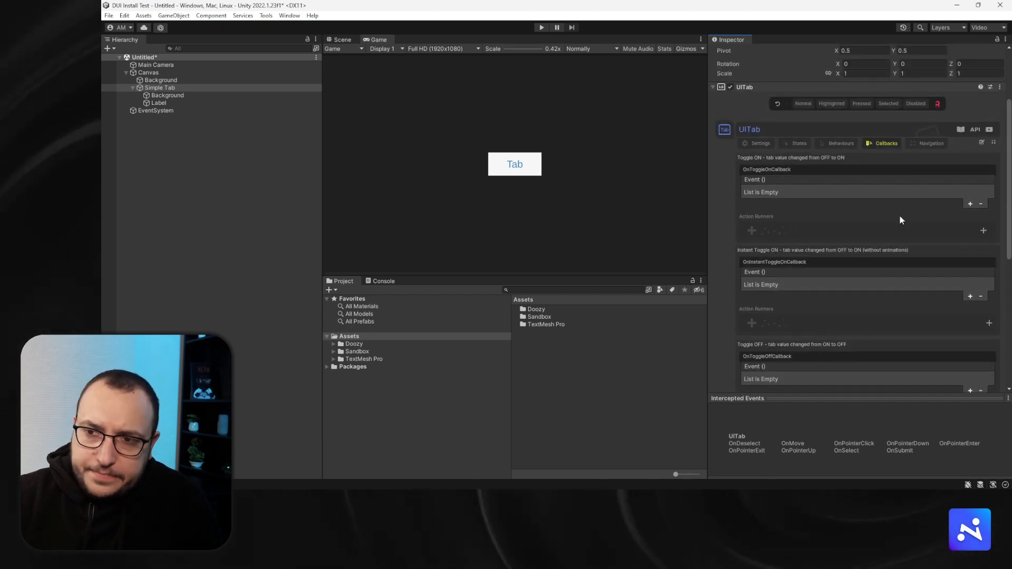
# Try the Explicit navigation mode on the UITab, switch it back to Automatic and return to the general settings
pyautogui.click(922, 145)
pyautogui.click(789, 274)
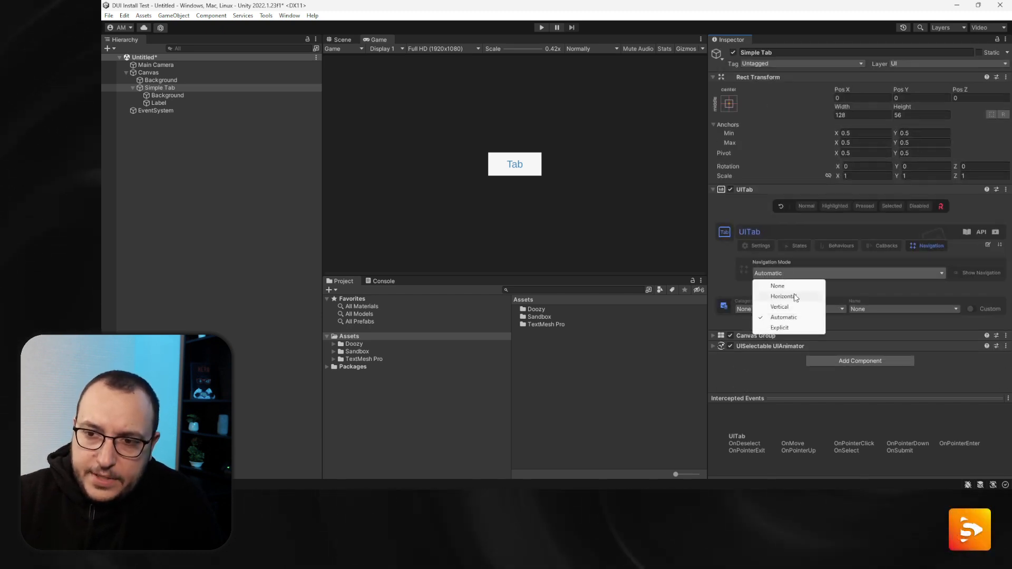
pyautogui.click(796, 328)
pyautogui.click(793, 273)
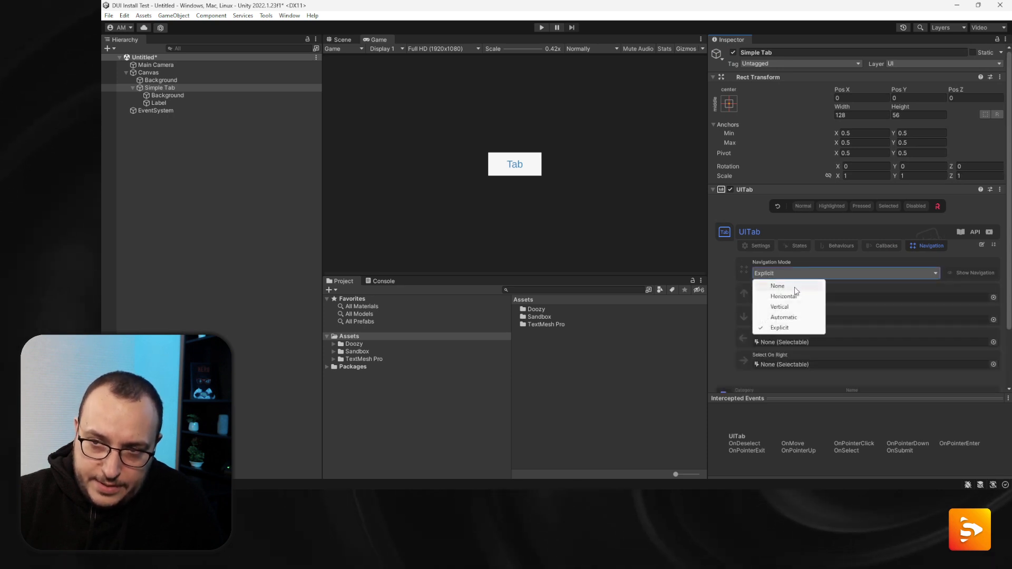
pyautogui.click(791, 317)
pyautogui.click(757, 245)
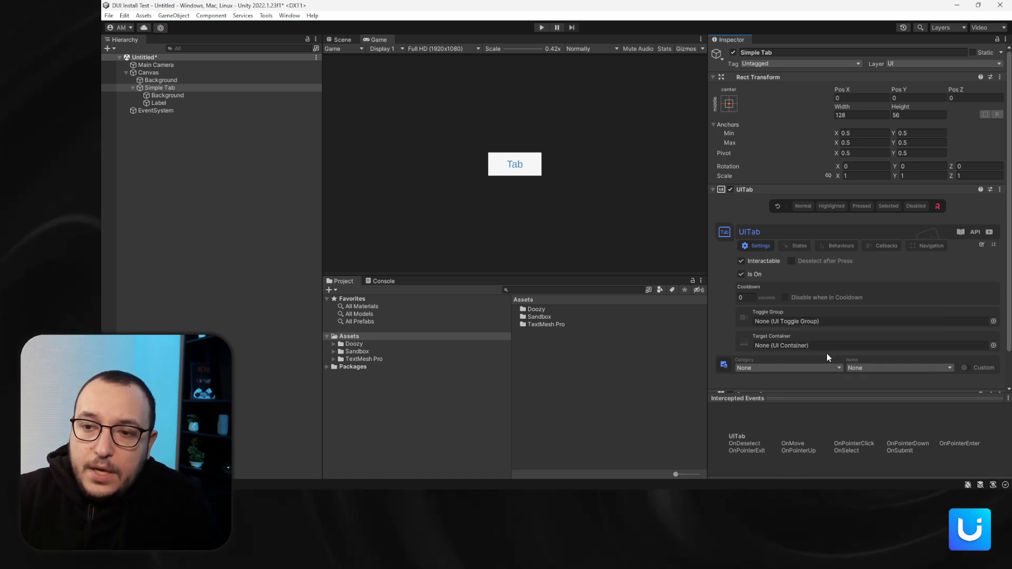
# Enter play mode and examine the two UISelectable Color Animators on the Simple Tab's Background
pyautogui.click(540, 28)
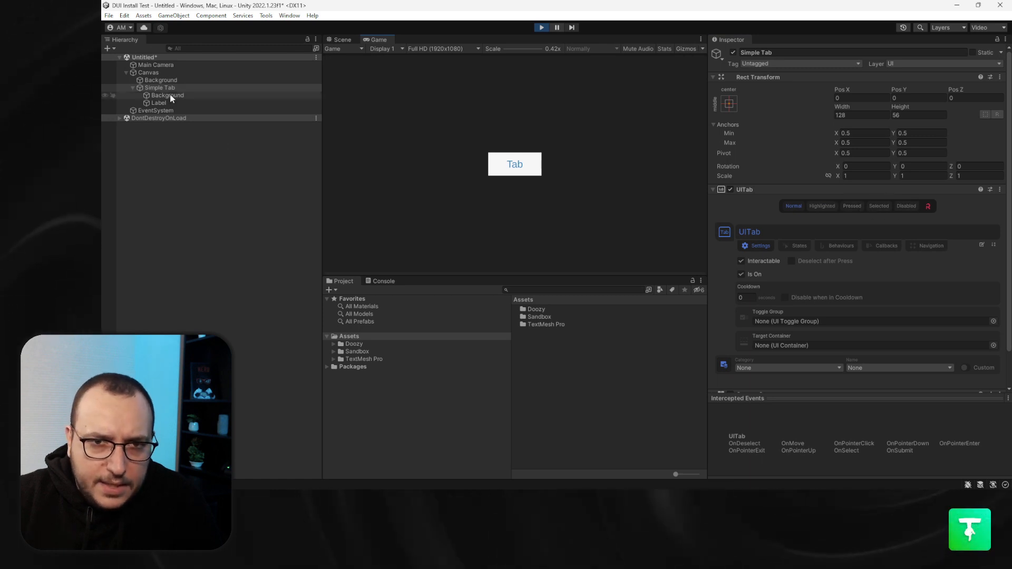
pyautogui.click(228, 95)
pyautogui.scroll(-5, 817, 297)
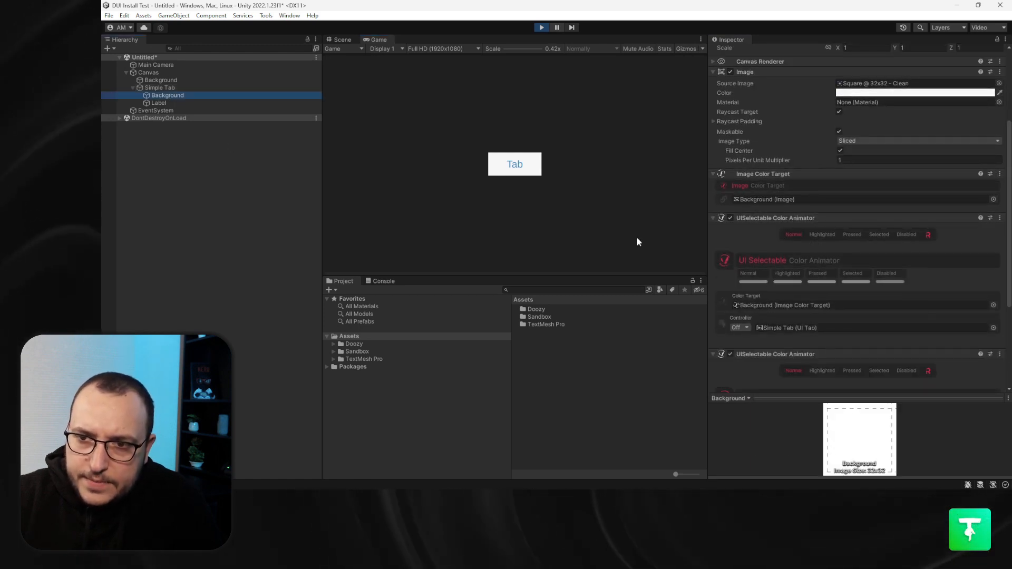
pyautogui.scroll(-6, 820, 281)
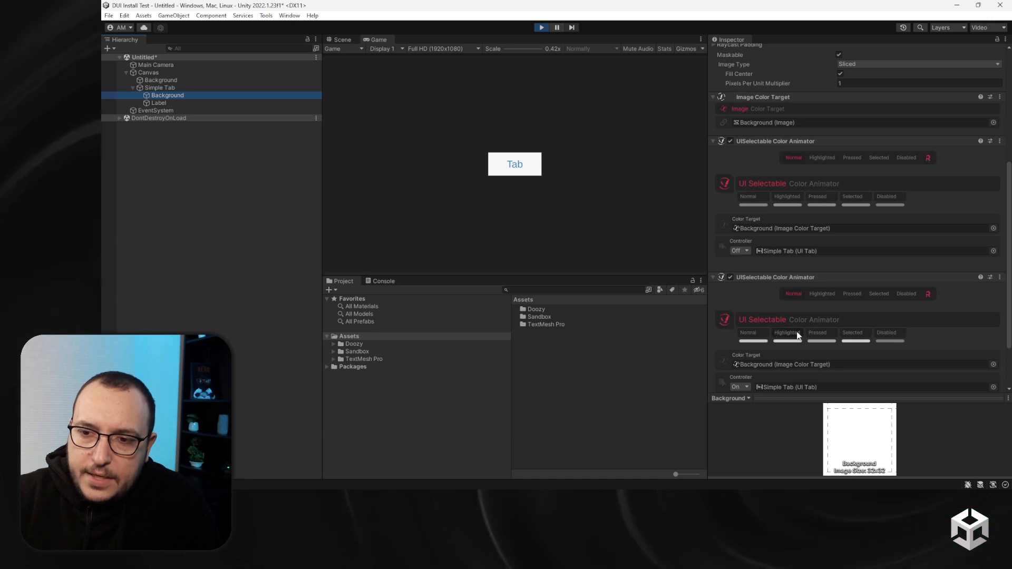
pyautogui.scroll(5, 795, 307)
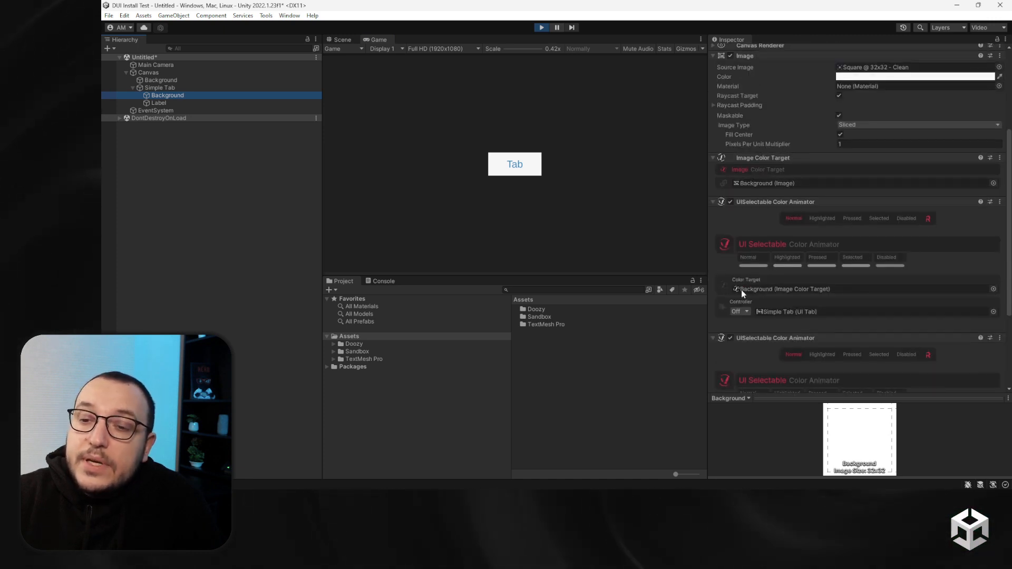
# Expand the Simple Tab's UISelectable UIAnimator component and test the tab in the running game
pyautogui.click(167, 88)
pyautogui.scroll(-2, 862, 269)
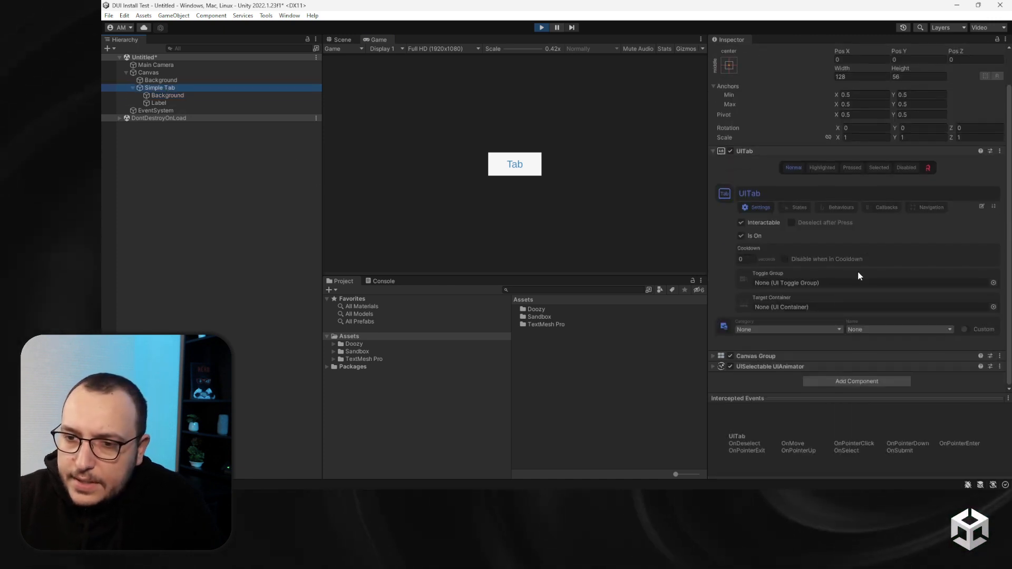
pyautogui.click(807, 365)
pyautogui.scroll(-5, 812, 363)
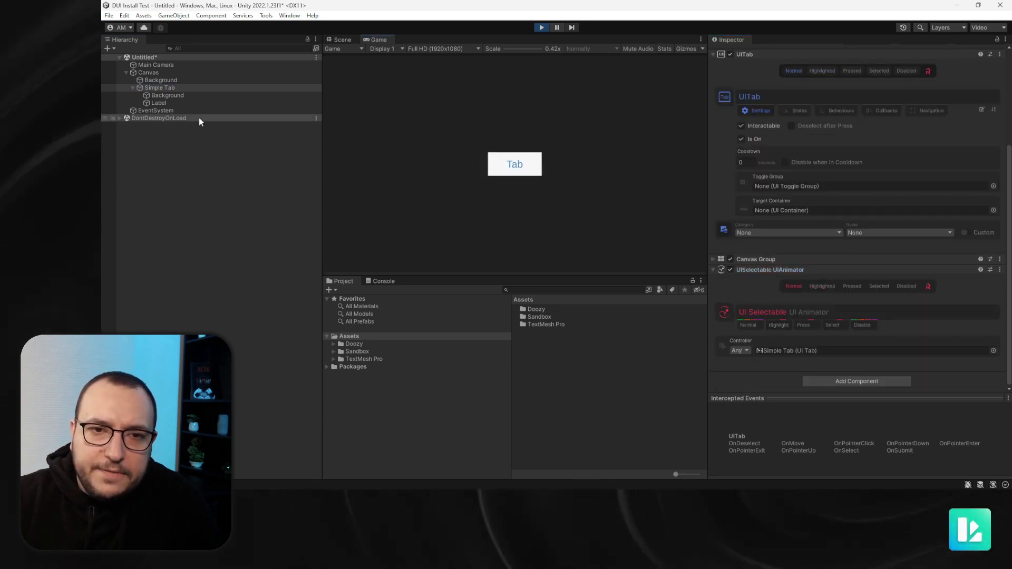
pyautogui.click(515, 165)
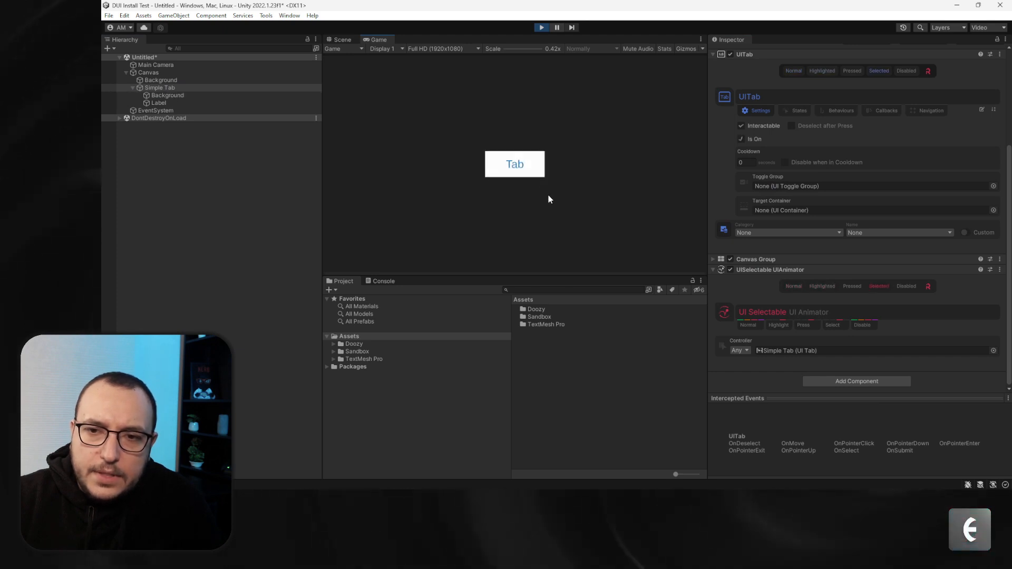
# Compare the Off and On controller settings of the color animators on the tab's Background
pyautogui.click(168, 95)
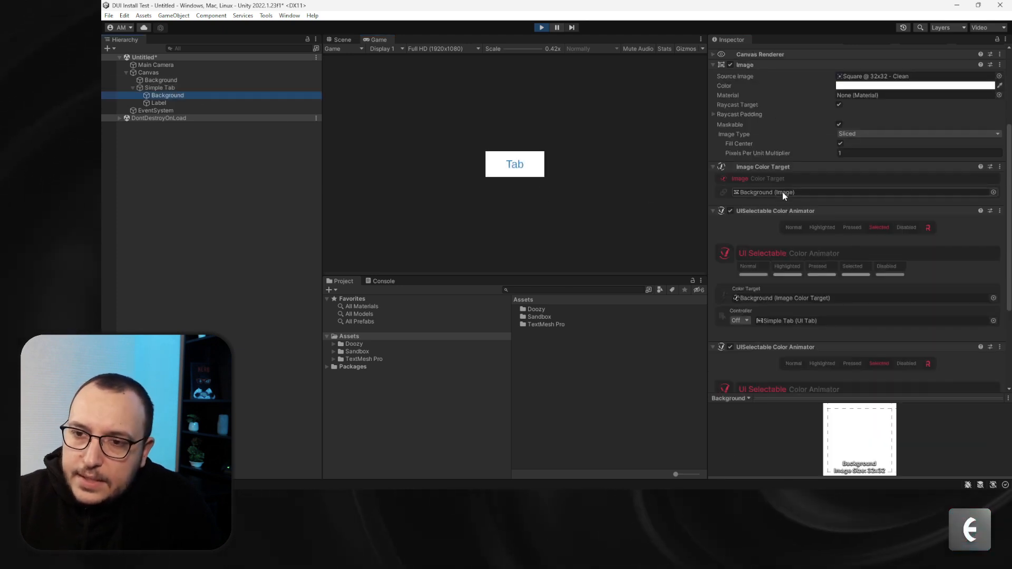
pyautogui.scroll(-3, 785, 232)
pyautogui.scroll(-1, 745, 258)
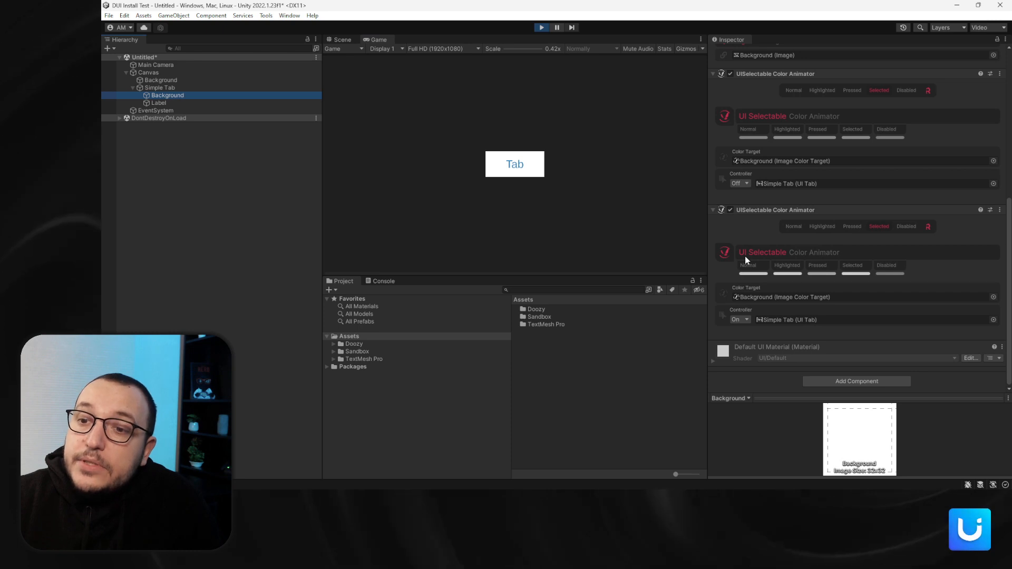
pyautogui.scroll(6, 744, 256)
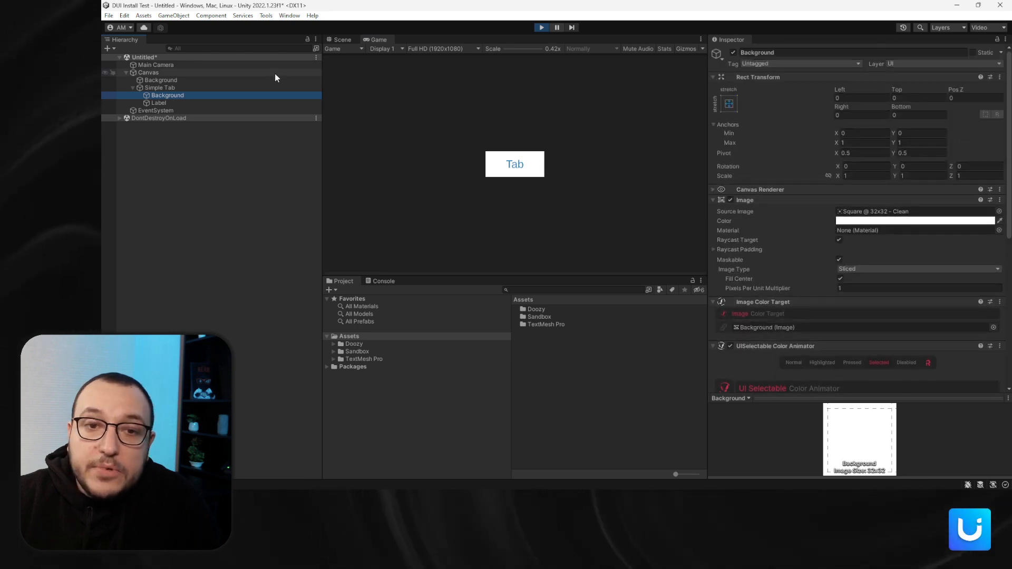
# Review the Simple Tab's UIAnimator again and examine the components on its Label
pyautogui.click(180, 88)
pyautogui.scroll(-5, 807, 273)
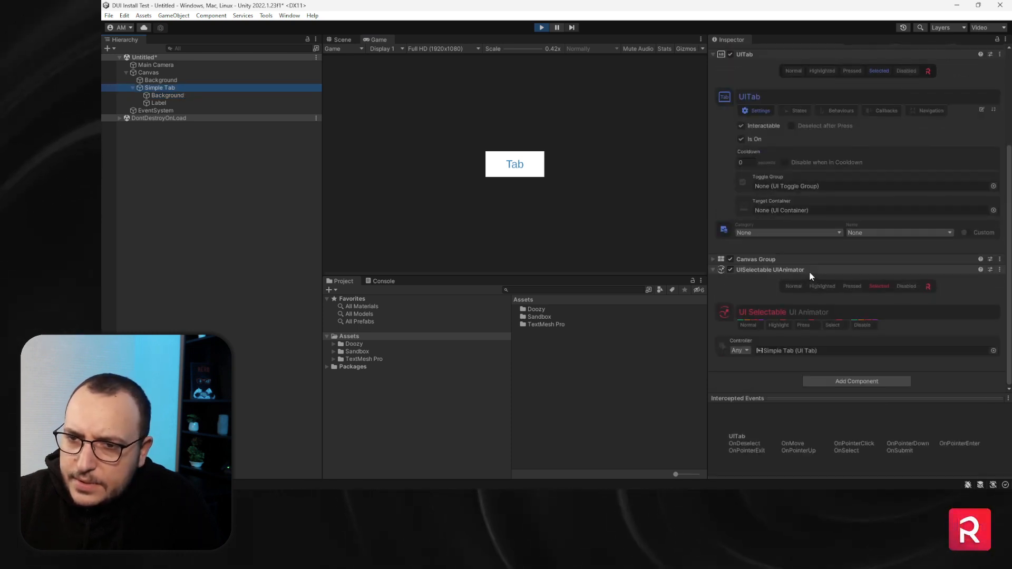
pyautogui.click(191, 104)
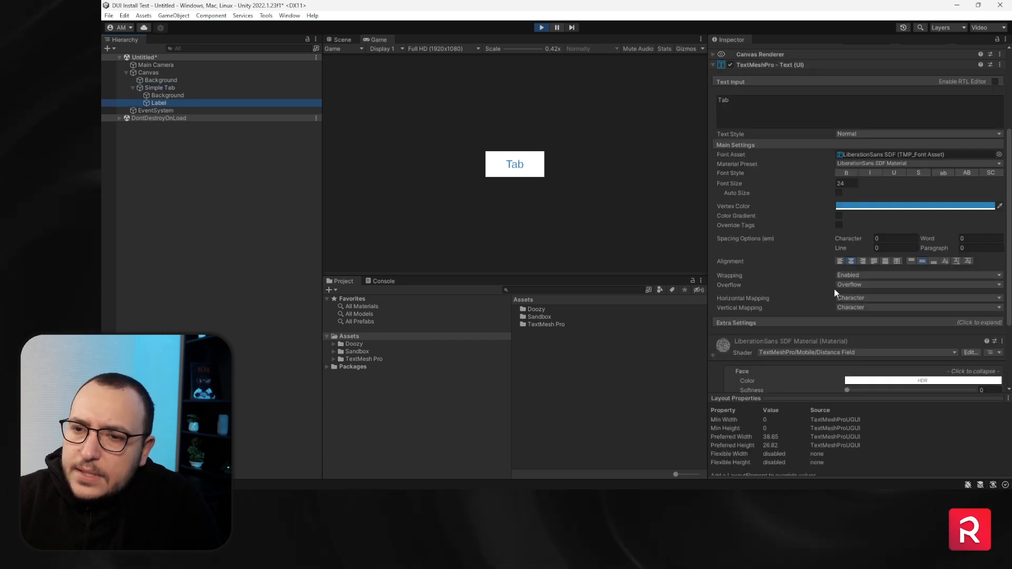
pyautogui.scroll(-4, 836, 292)
pyautogui.scroll(8, 839, 290)
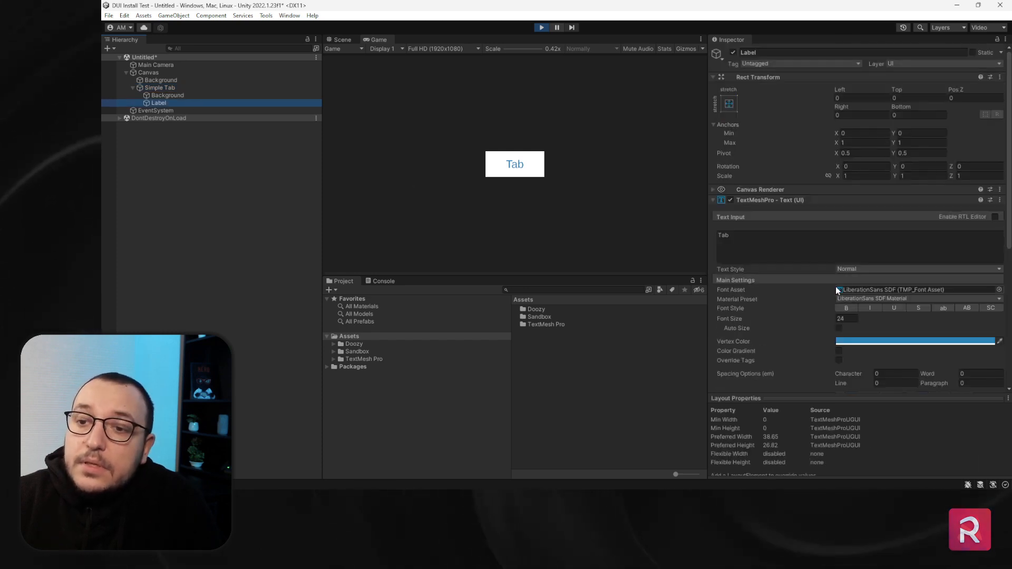
# Review the UITab and UISelectable UIAnimator on the Simple Tab and the two color animators on its Background
pyautogui.click(175, 87)
pyautogui.scroll(-4, 757, 294)
pyautogui.scroll(-2, 790, 320)
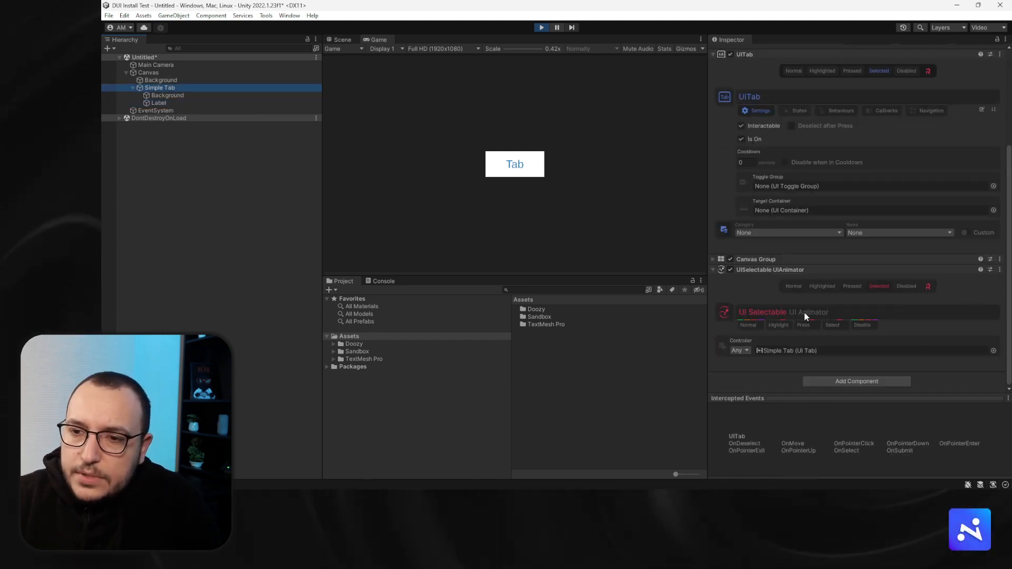
pyautogui.click(168, 96)
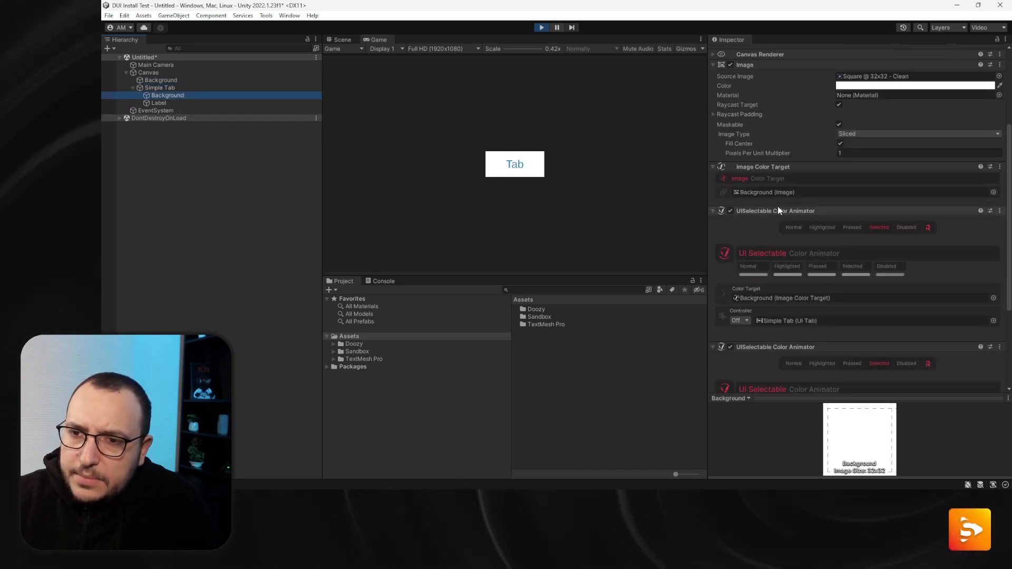
pyautogui.scroll(-5, 777, 214)
pyautogui.scroll(-4, 805, 279)
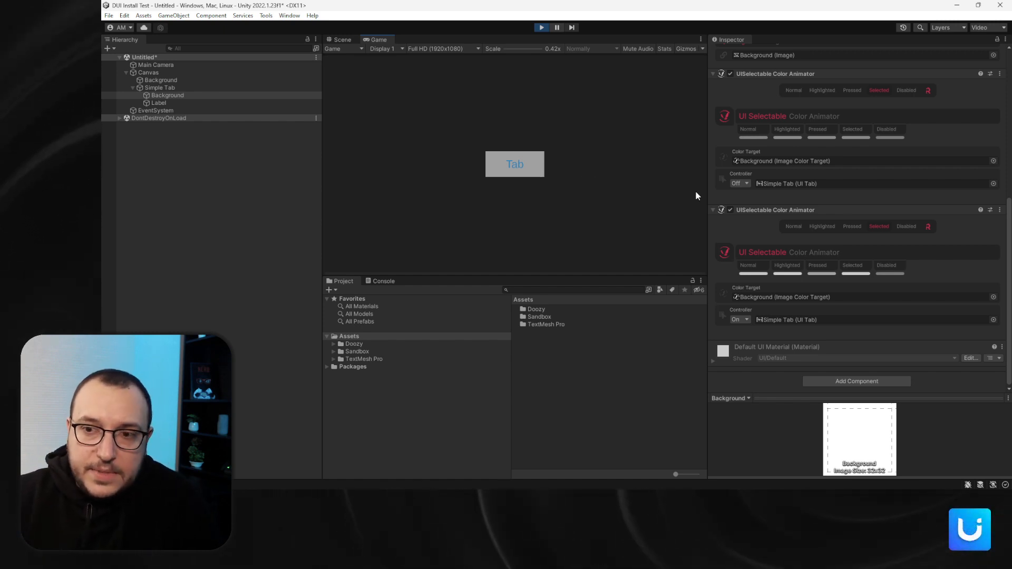
# Toggle the running tab to compare its Background's Off and On color animators, and exit play mode
pyautogui.click(738, 184)
pyautogui.click(723, 199)
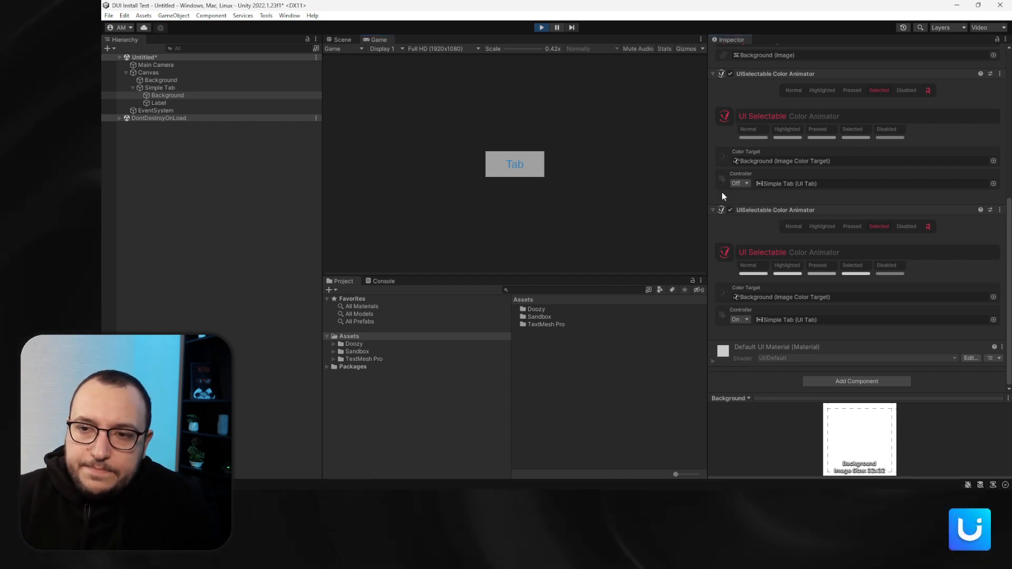
pyautogui.click(490, 166)
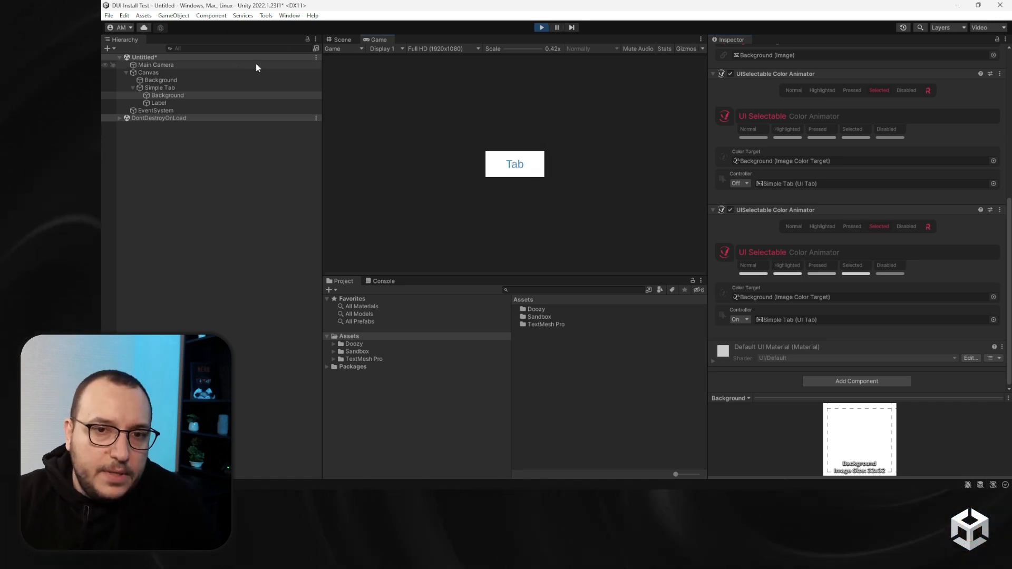
pyautogui.click(186, 87)
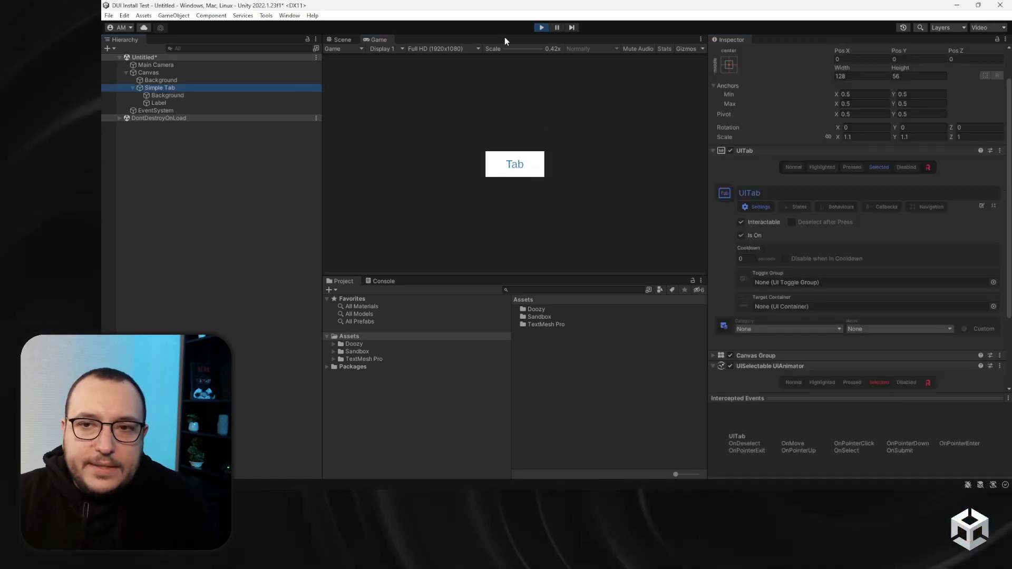
pyautogui.click(543, 28)
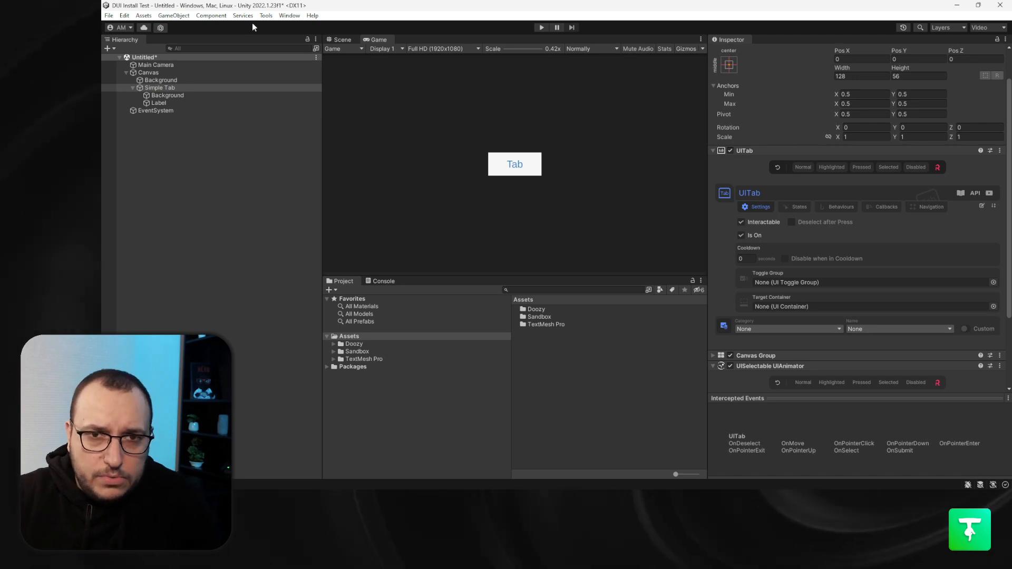
# Add a Simple Container from the Doozy UI Menu's basic containers to the Canvas
pyautogui.click(265, 15)
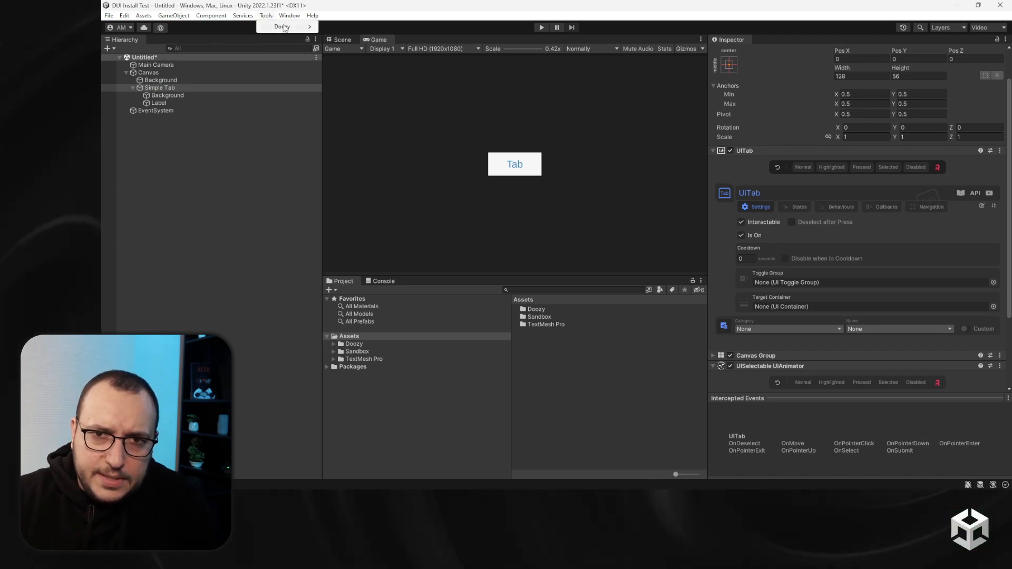
pyautogui.moveTo(283, 28)
pyautogui.click(344, 42)
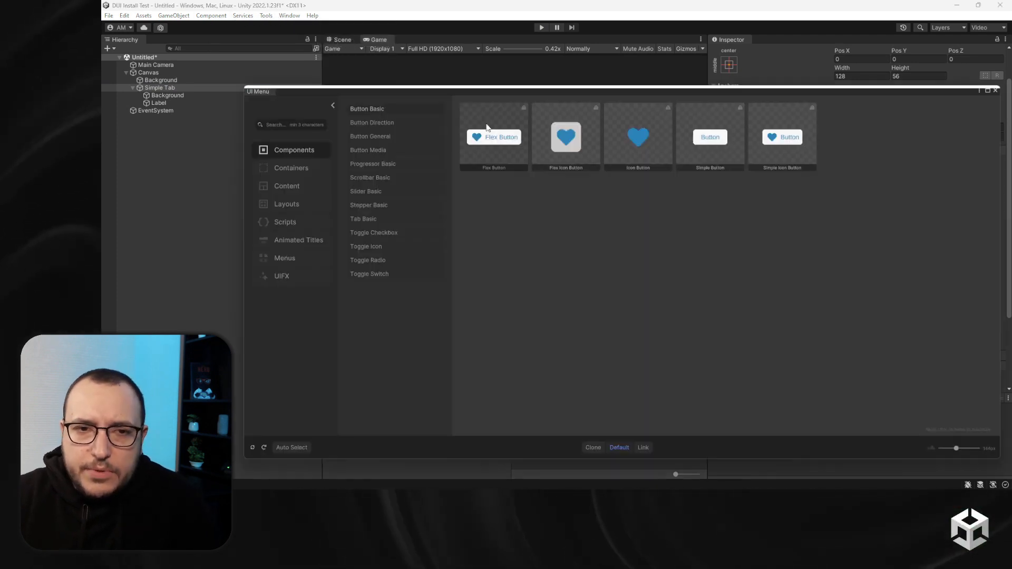
pyautogui.click(147, 73)
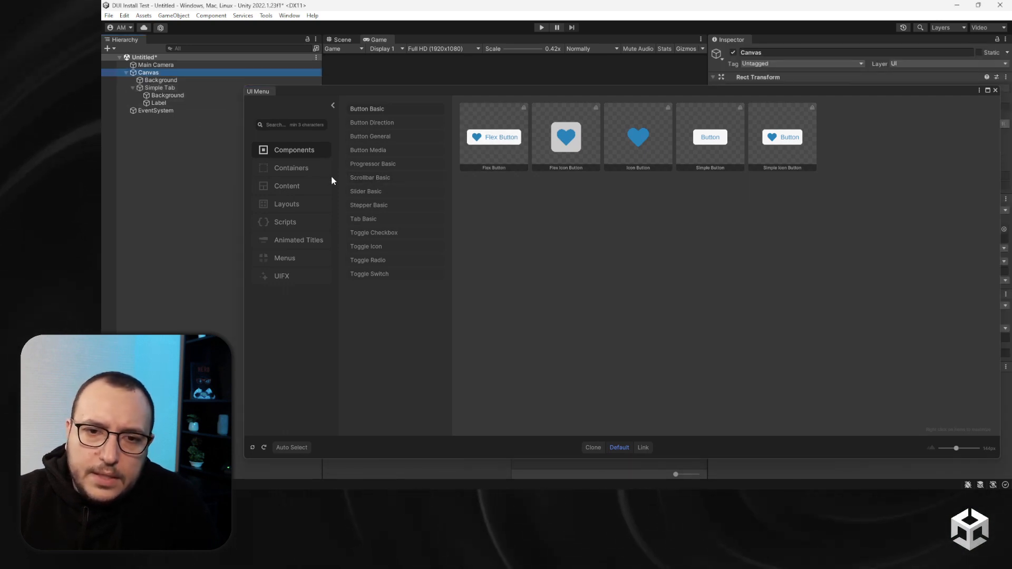
pyautogui.click(297, 169)
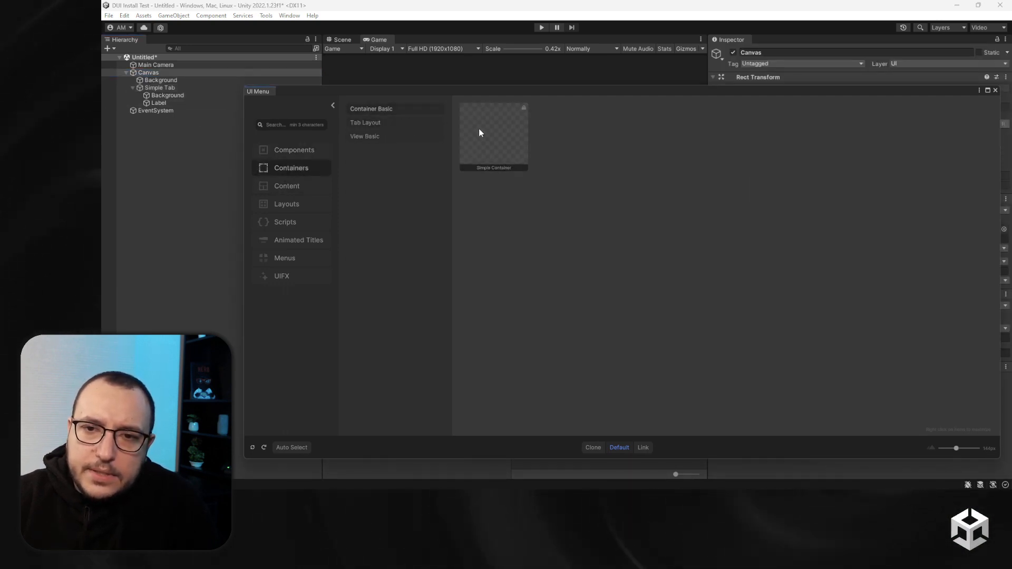
pyautogui.click(478, 129)
pyautogui.click(995, 91)
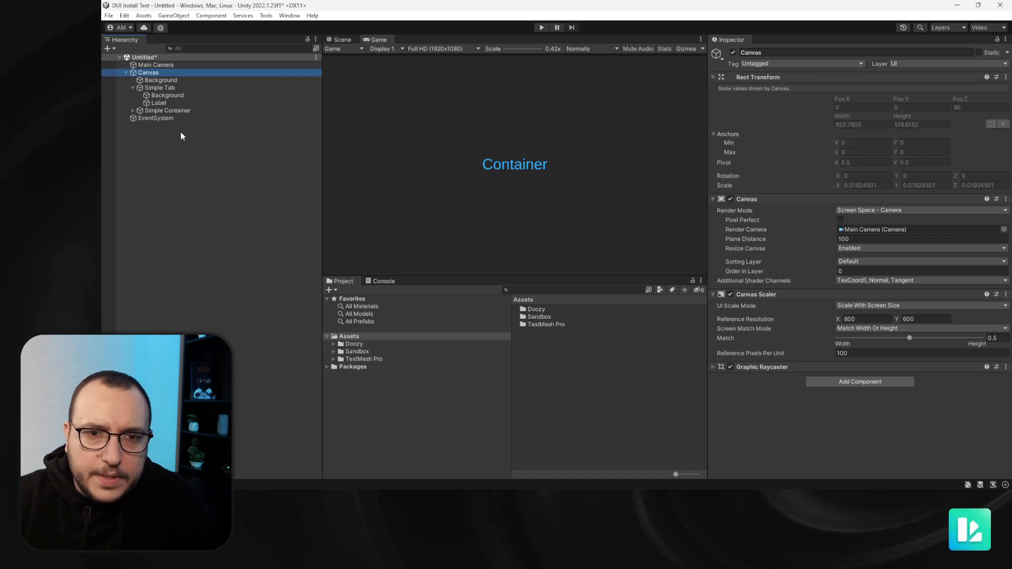
# Anchor the Simple Container to middle center and set both its width and height to 200
pyautogui.click(168, 110)
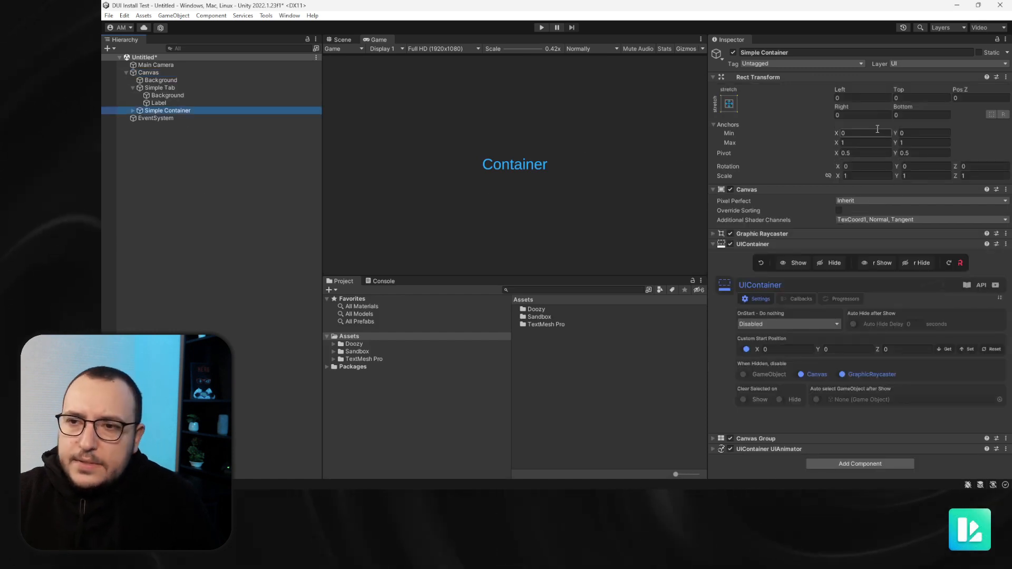
pyautogui.click(722, 105)
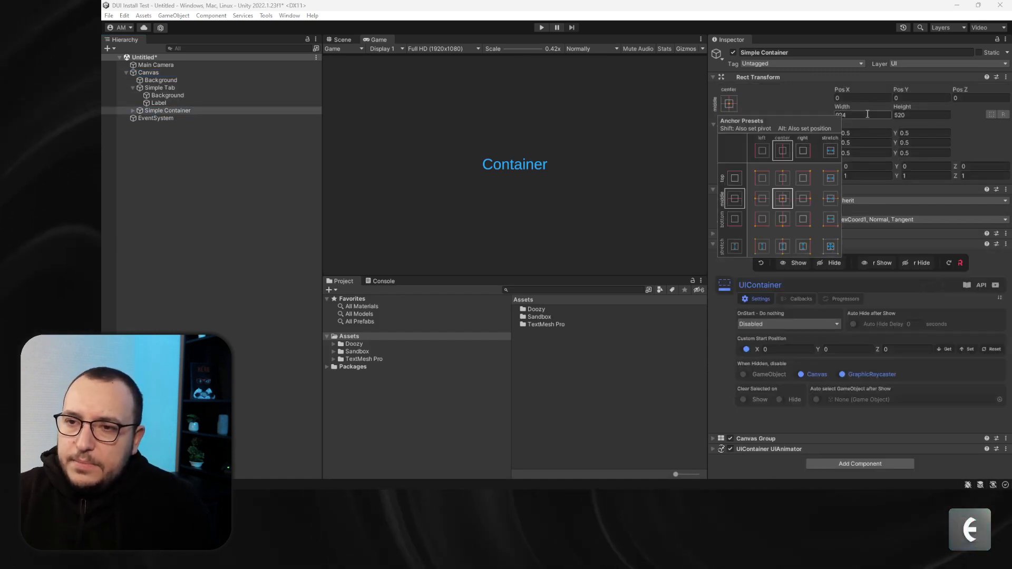
pyautogui.click(787, 200)
pyautogui.click(874, 118)
pyautogui.write('200')
pyautogui.press('Tab')
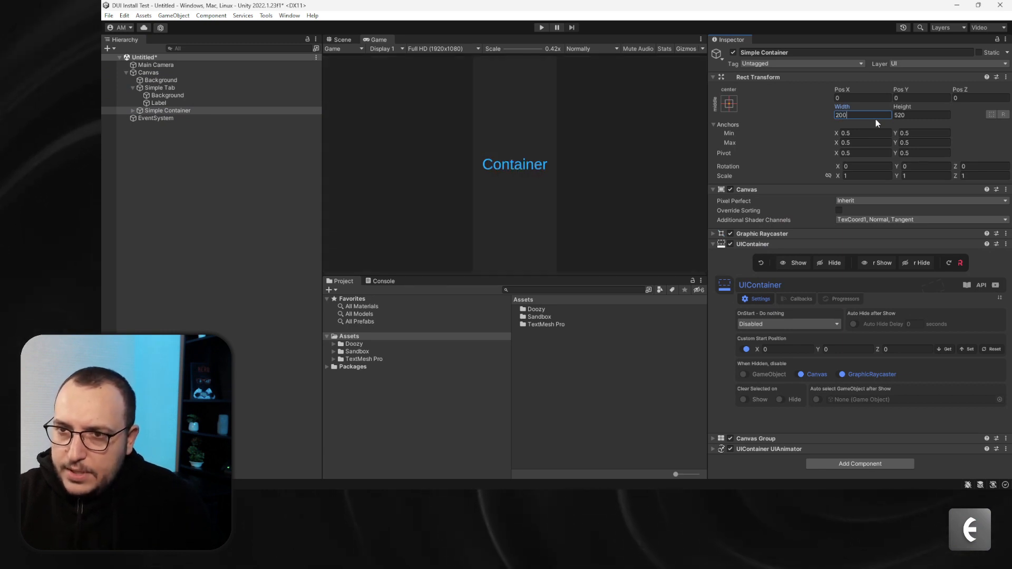
pyautogui.write('200')
pyautogui.click(911, 99)
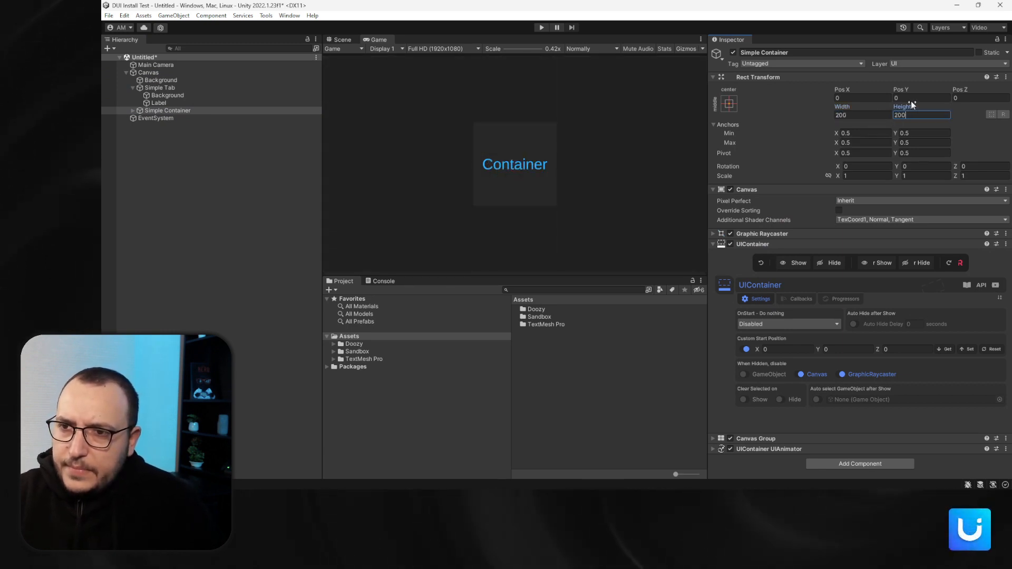
# Place the Simple Container at bottom center using the anchor preset, disable its custom start position, and preview hiding and showing it
pyautogui.click(729, 104)
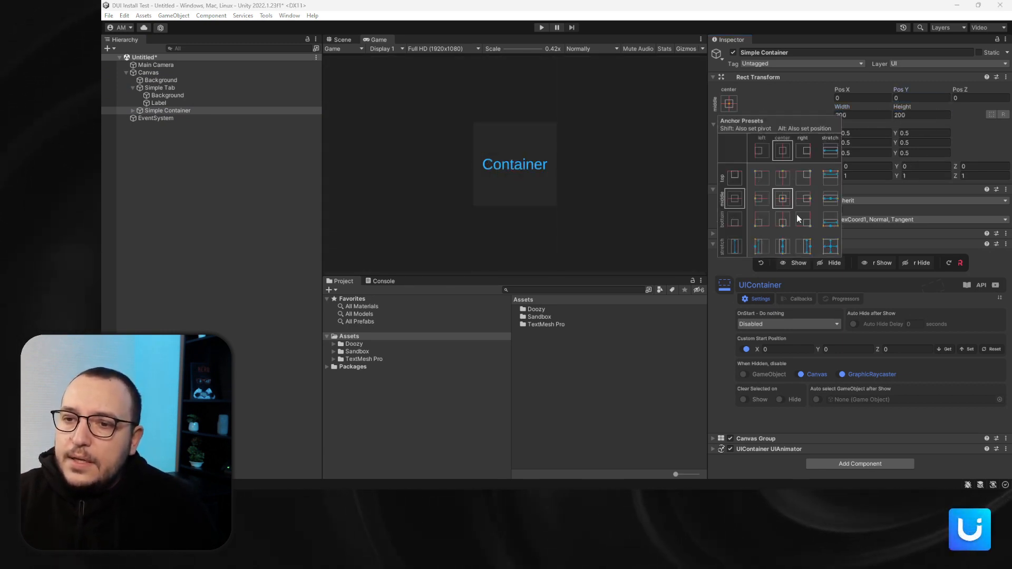
pyautogui.keyDown('shift'); pyautogui.click(782, 218); pyautogui.keyUp('shift')
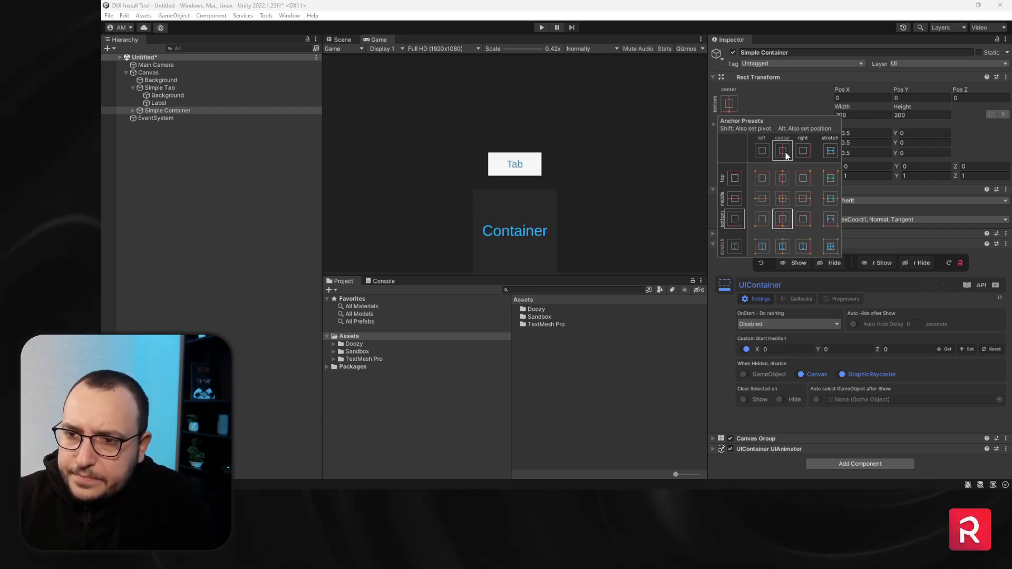
pyautogui.click(746, 349)
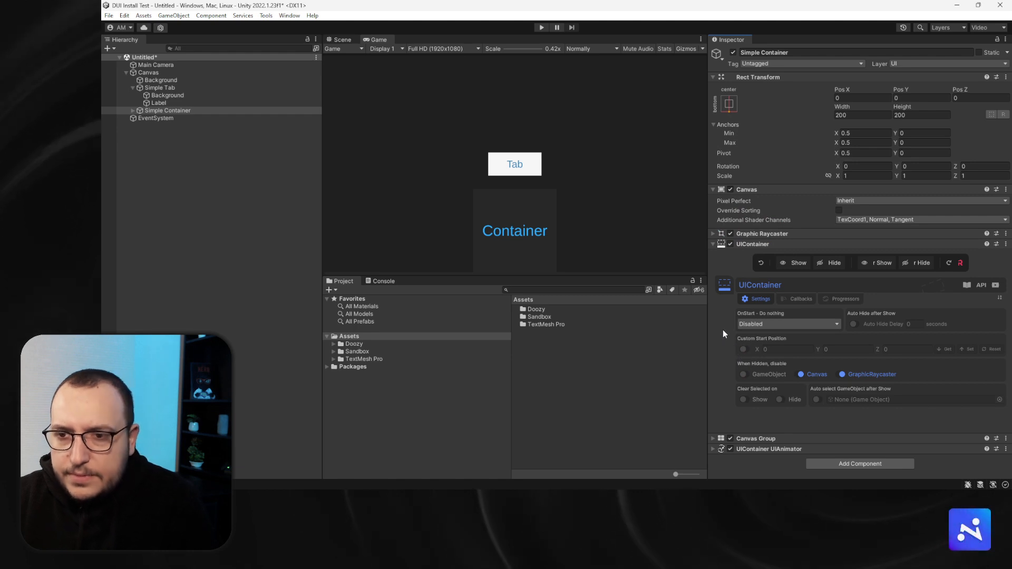
pyautogui.click(825, 264)
pyautogui.click(797, 262)
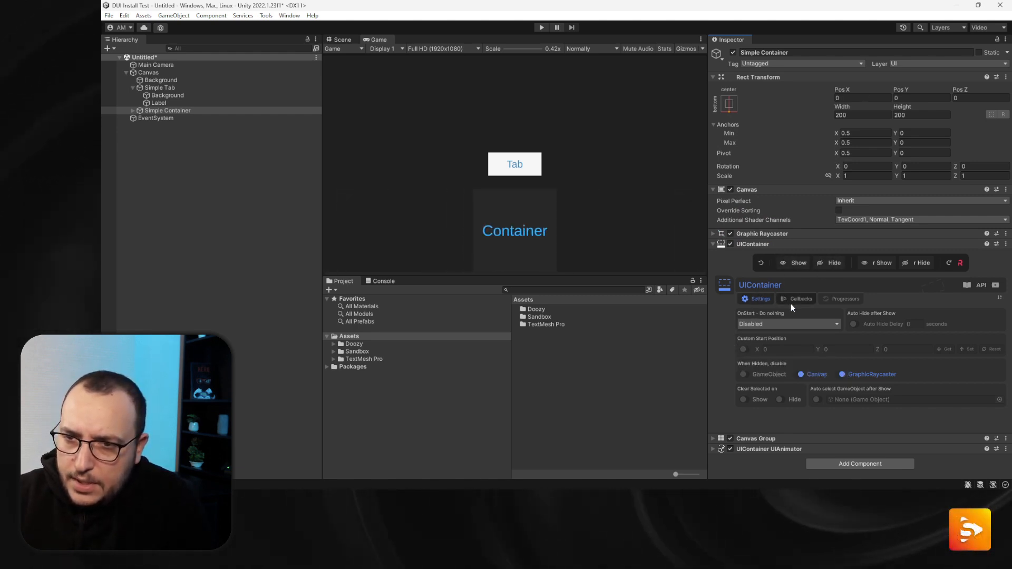
# Set the Simple Container UIAnimator's Hide animation to move toward Bottom, and preview hiding and showing the container
pyautogui.click(773, 447)
pyautogui.scroll(-4, 772, 446)
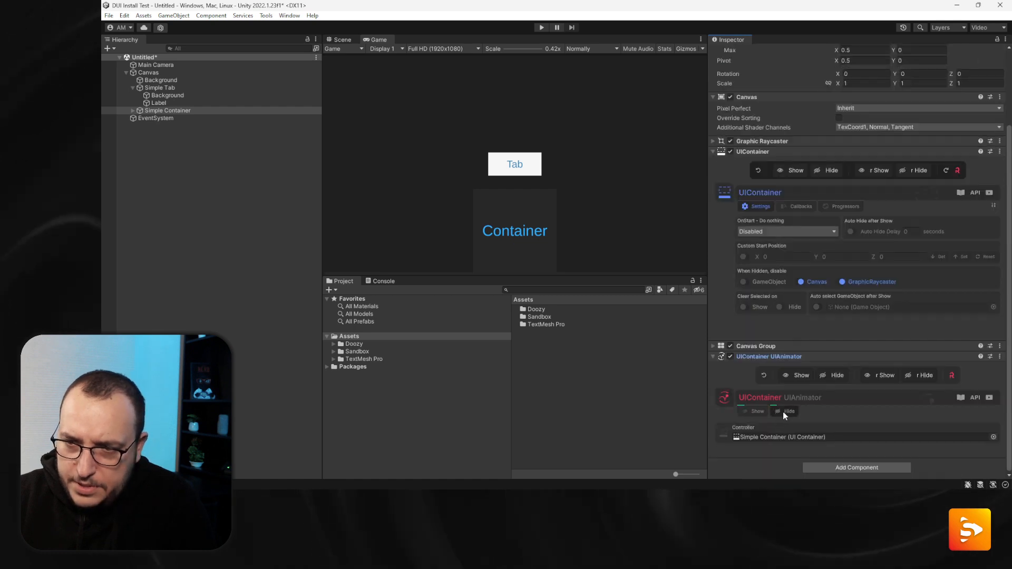
pyautogui.click(759, 412)
pyautogui.scroll(-1, 761, 412)
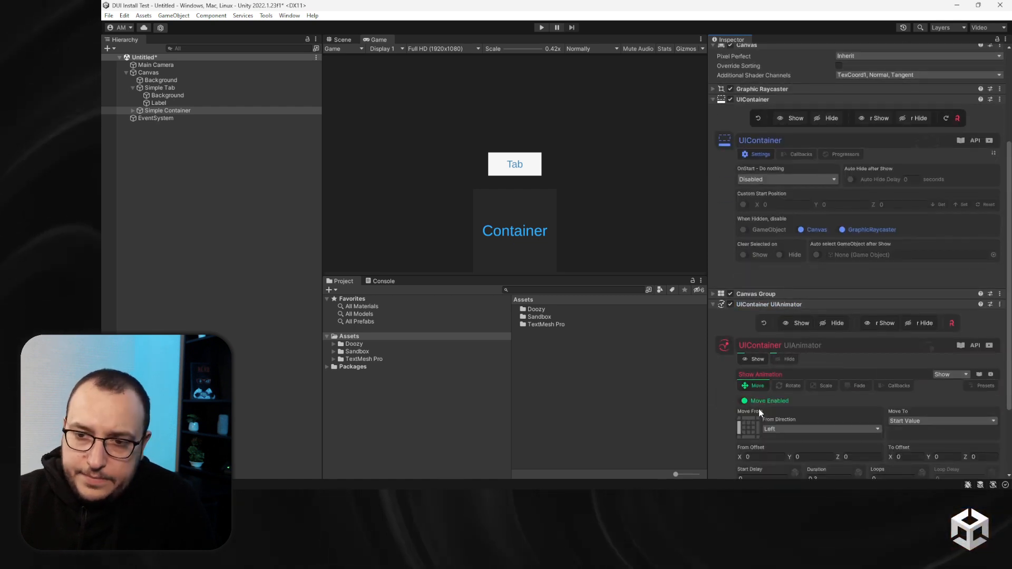
pyautogui.click(789, 359)
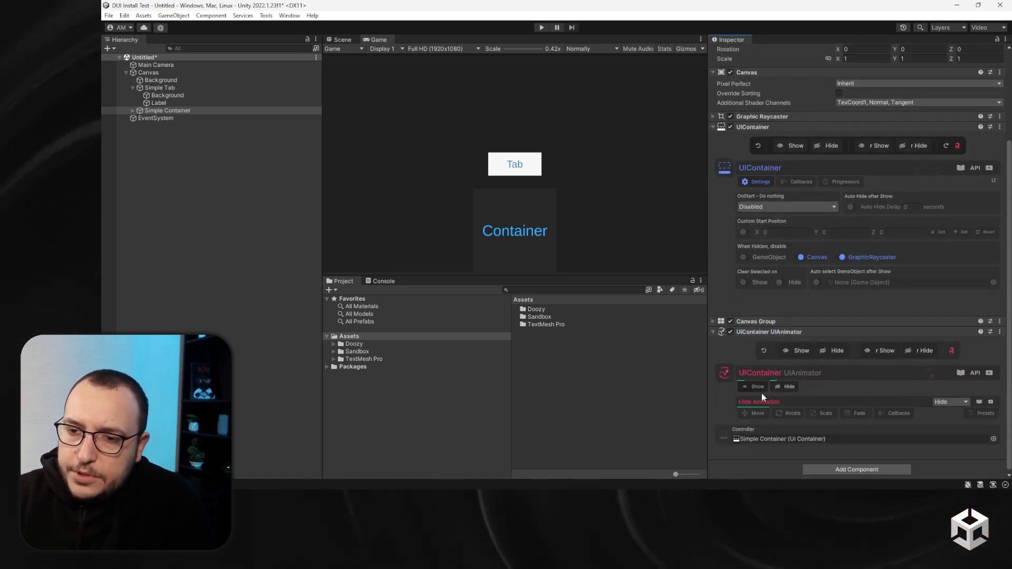
pyautogui.click(755, 409)
pyautogui.scroll(-4, 754, 409)
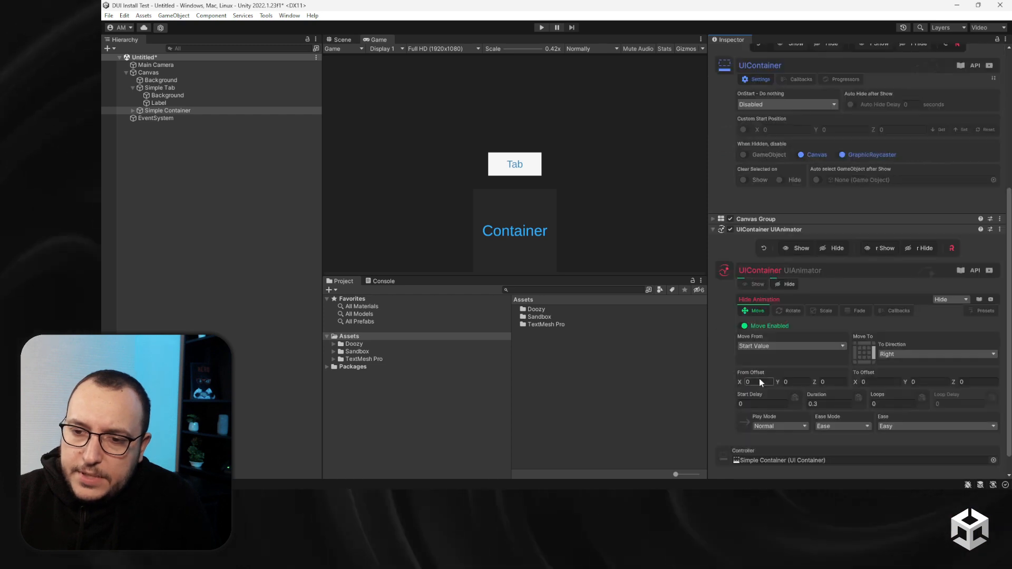
pyautogui.click(865, 362)
pyautogui.click(829, 246)
pyautogui.click(803, 248)
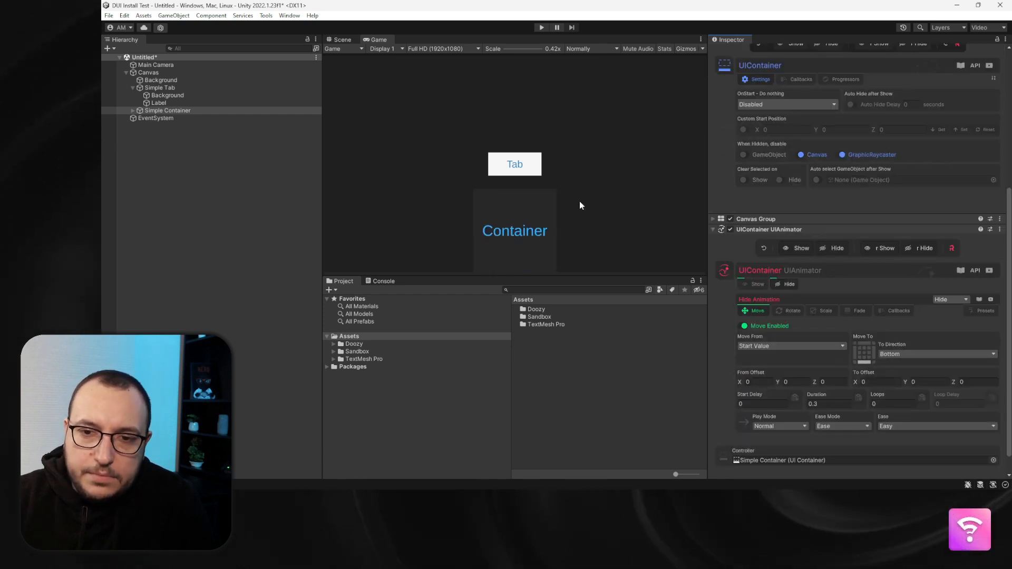
# Assign the Simple Container as the Target Container of the Simple Tab's UITab
pyautogui.click(132, 87)
pyautogui.click(144, 88)
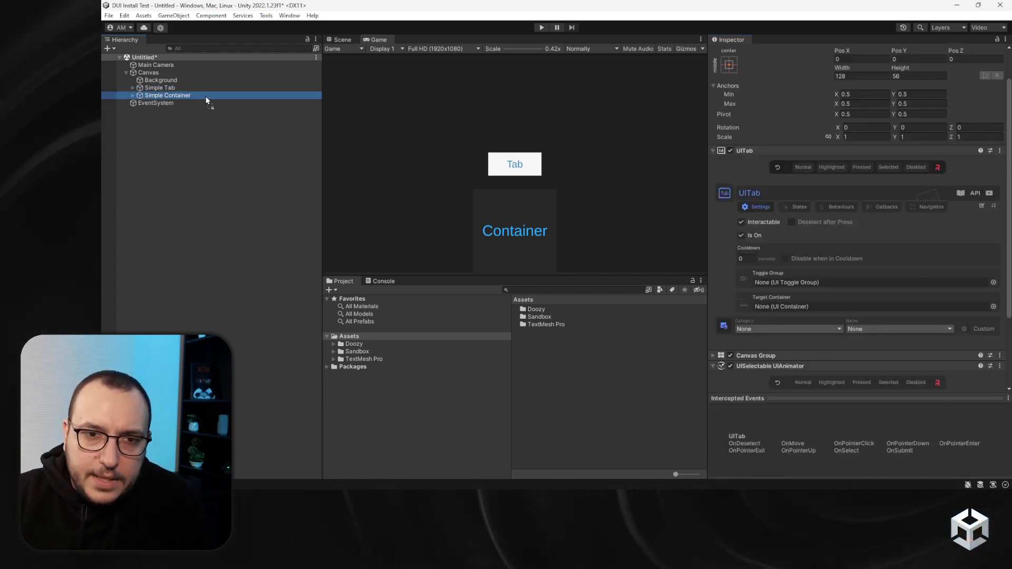
pyautogui.click(615, 172)
pyautogui.moveTo(764, 308); pyautogui.dragTo(761, 308)
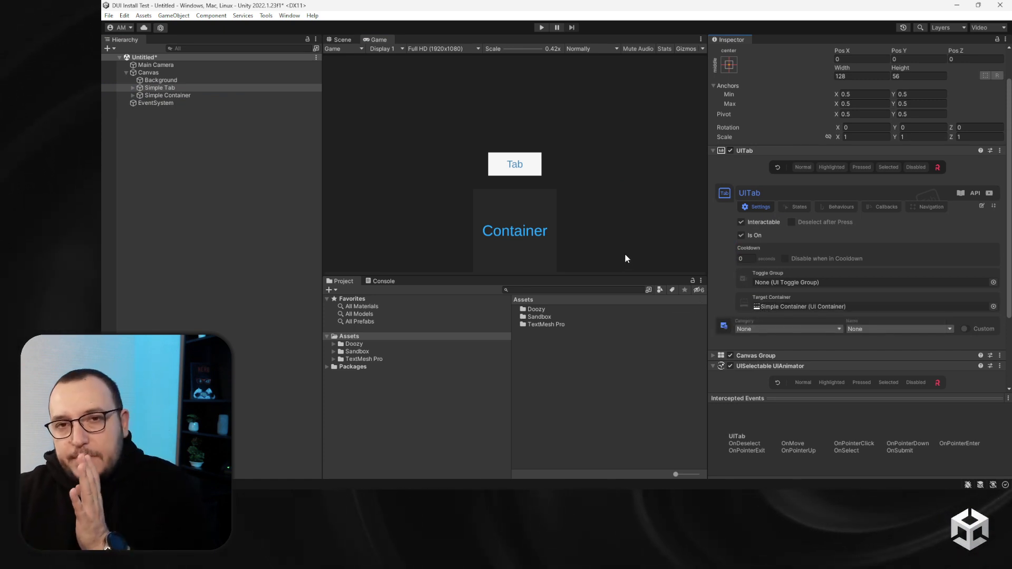
# Run the scene, test the tab's control of its container, and exit play mode
pyautogui.hotkey('ctrl', 'p')
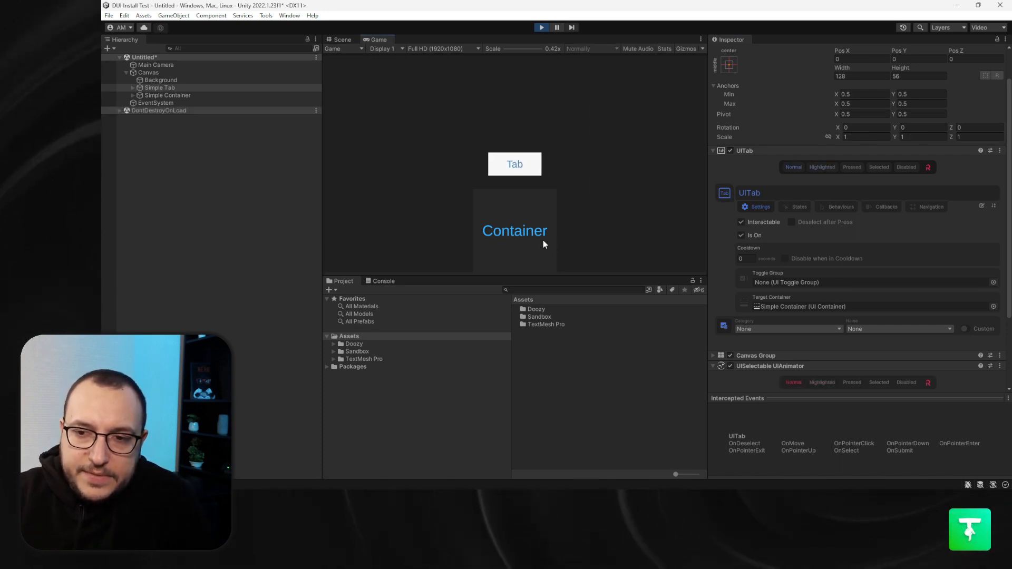
pyautogui.click(533, 165)
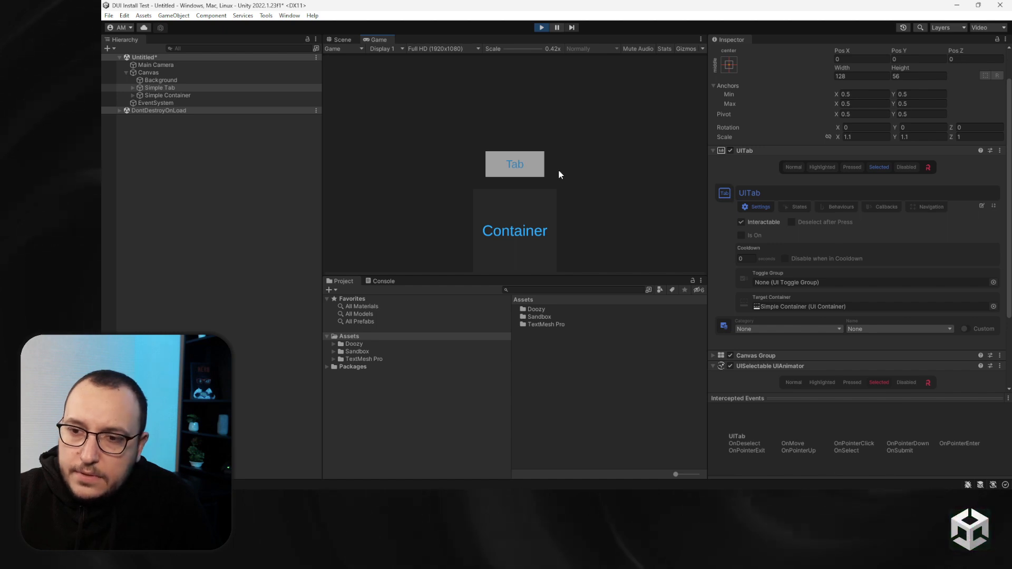
pyautogui.click(542, 28)
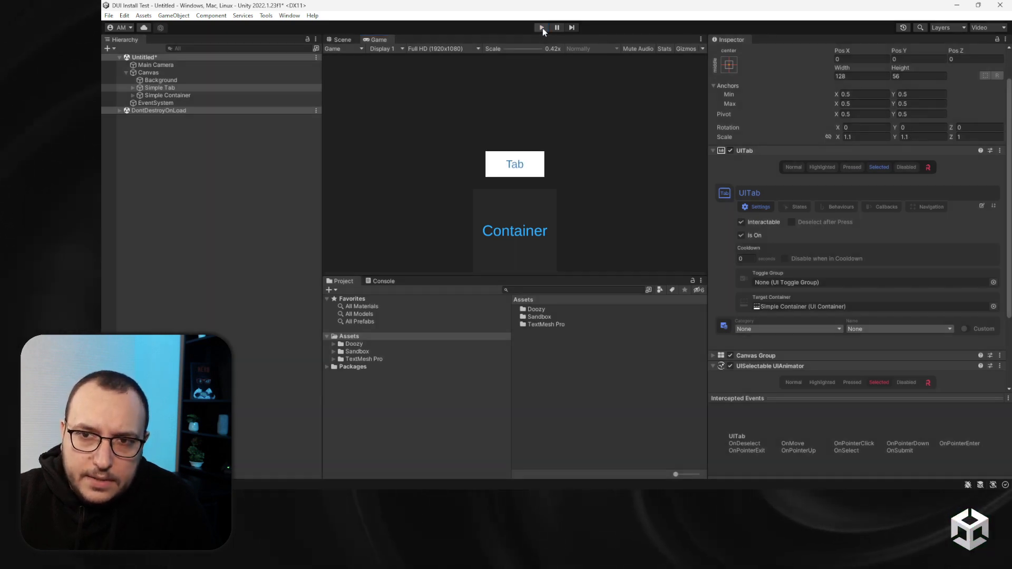
# Run the scene again and toggle the tab repeatedly to check the container's hide and show animations
pyautogui.click(542, 28)
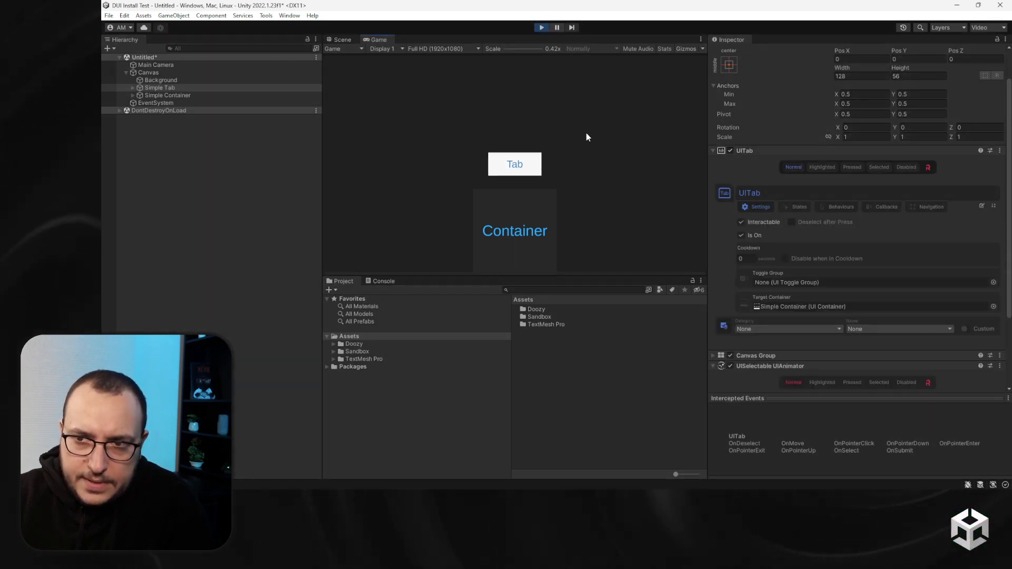
pyautogui.click(531, 165)
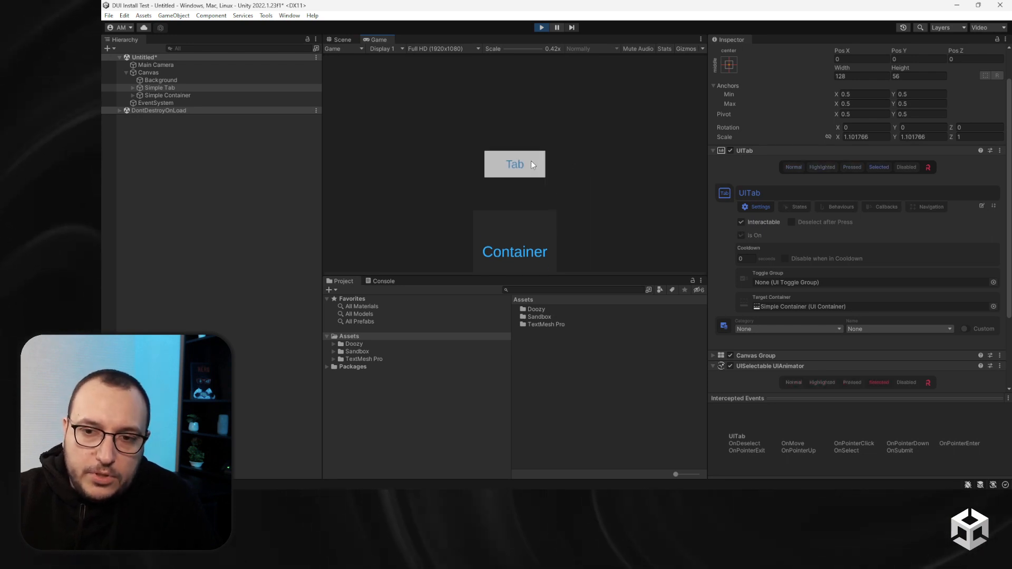
pyautogui.click(531, 164)
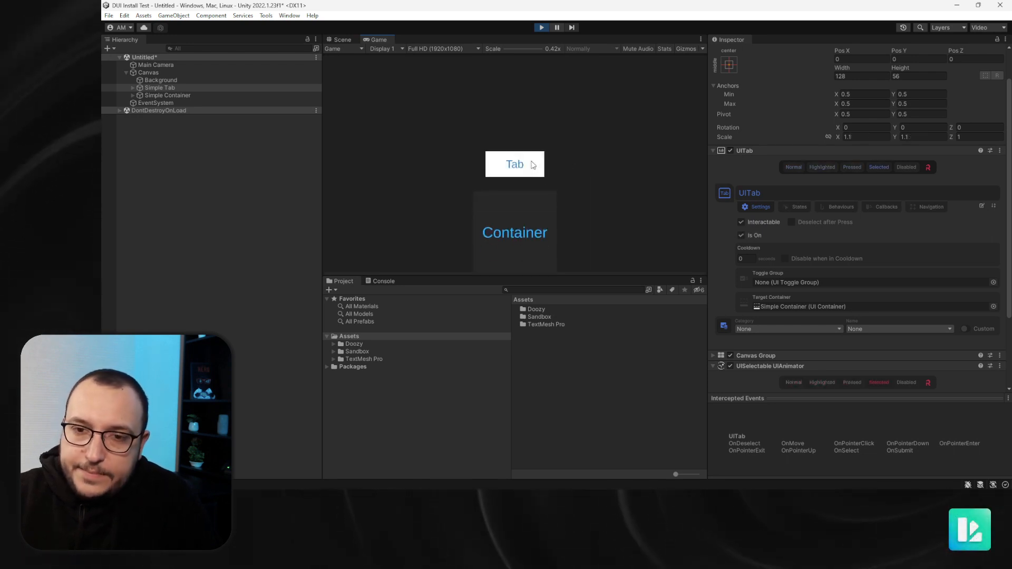
pyautogui.click(532, 165)
pyautogui.click(531, 164)
pyautogui.click(531, 164)
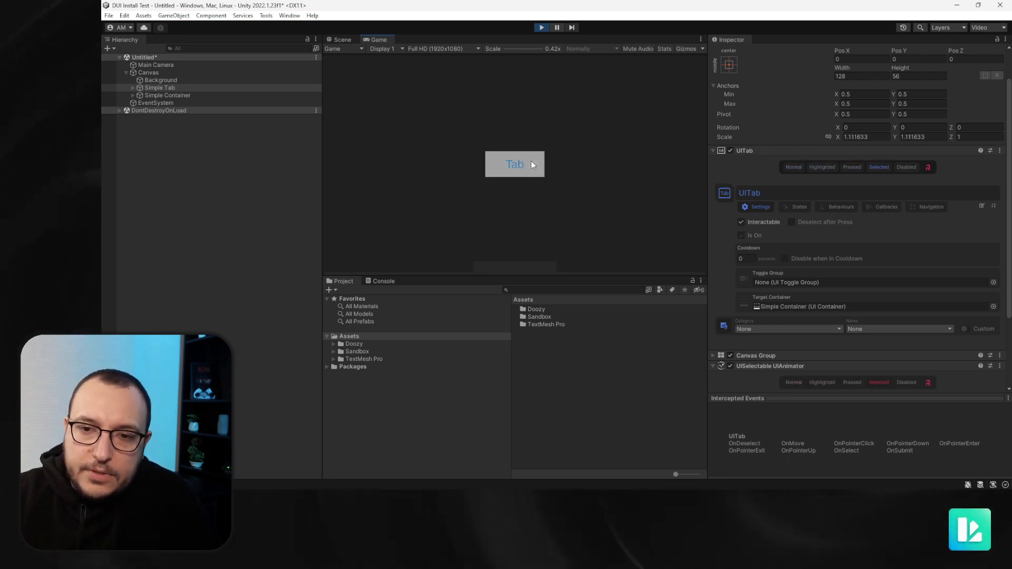
pyautogui.click(531, 164)
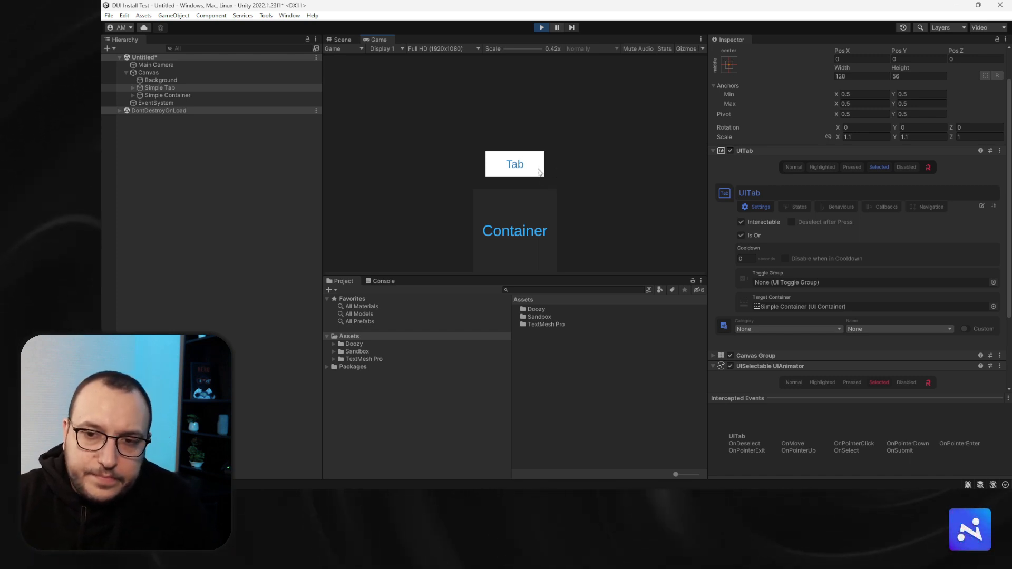
# Hide and show the Simple Container directly from its UIContainer controls in play mode, and check the Simple Tab's Is On state
pyautogui.click(534, 165)
pyautogui.click(534, 166)
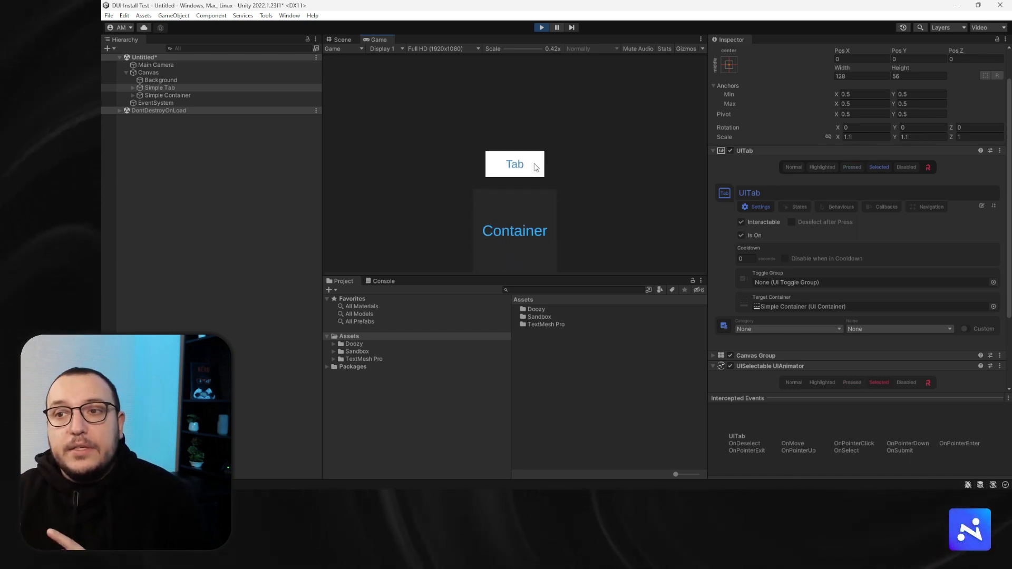
pyautogui.click(204, 94)
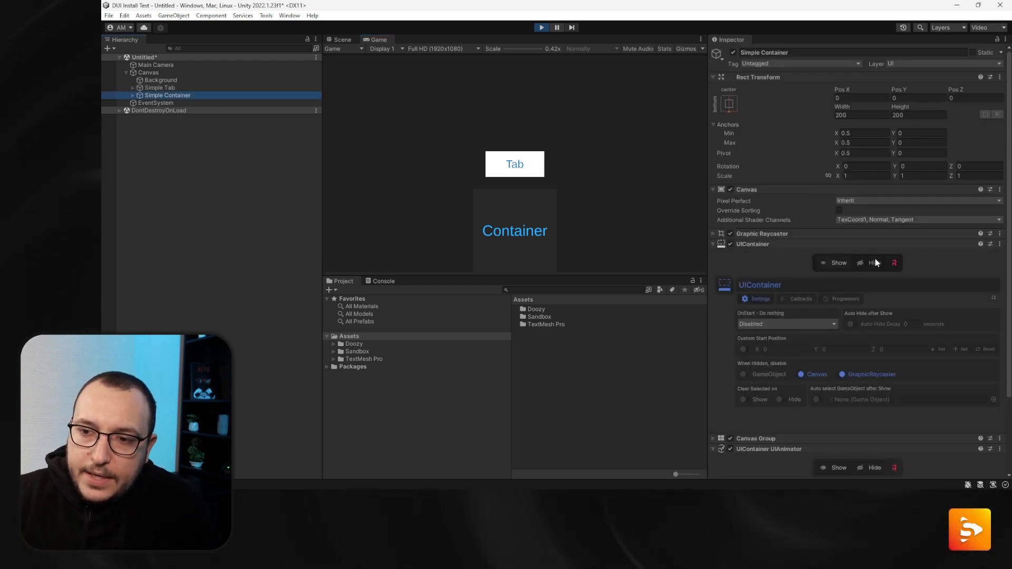
pyautogui.click(864, 263)
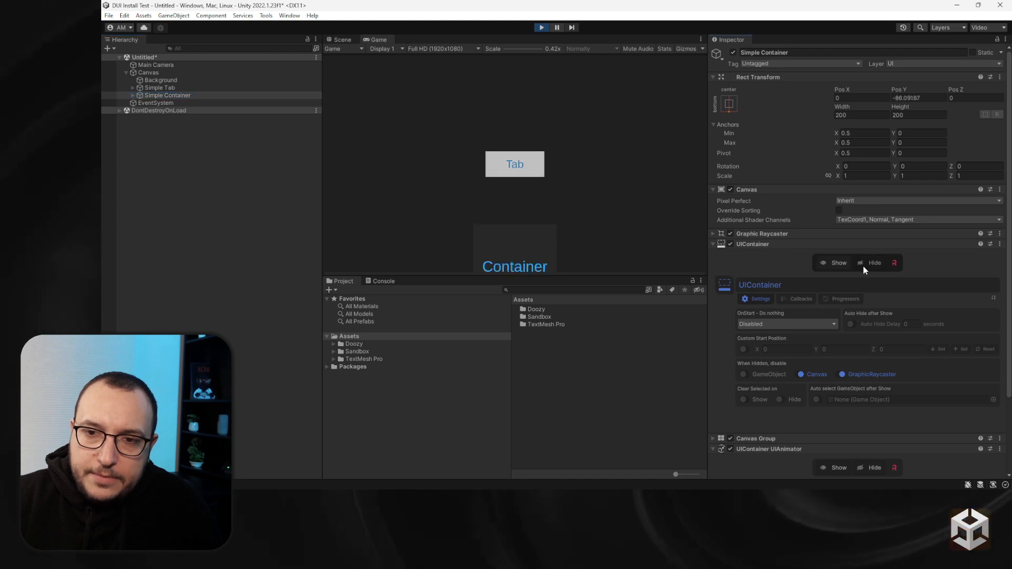
pyautogui.click(839, 263)
pyautogui.click(862, 265)
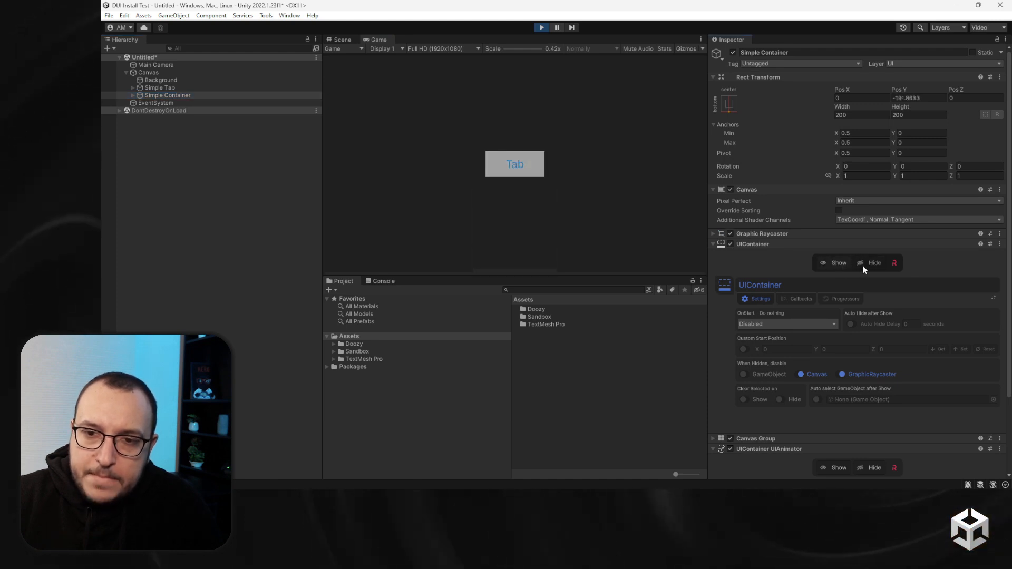
pyautogui.click(154, 88)
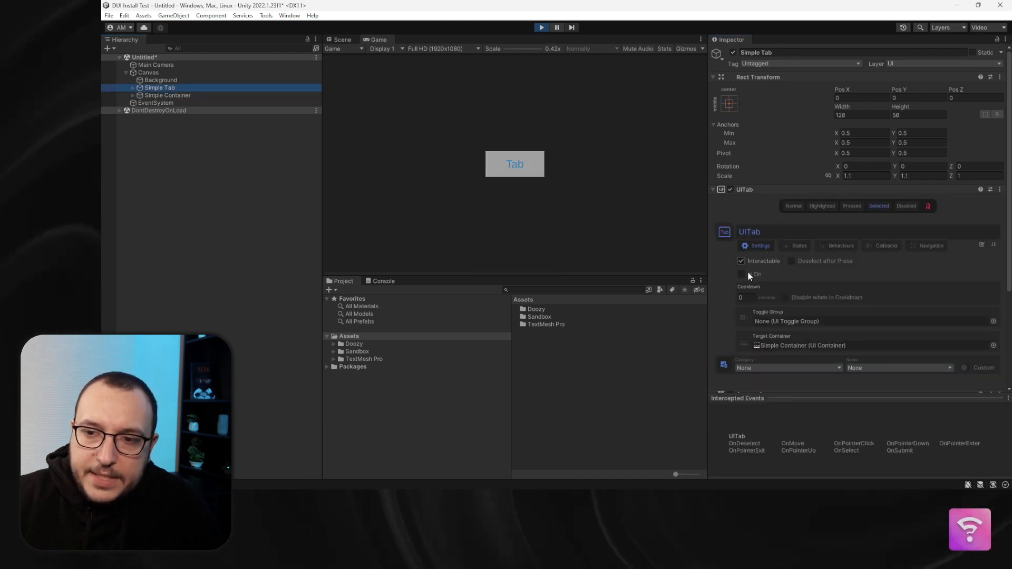
pyautogui.click(191, 95)
# Toggle the tab in the game view to check that it still controls the container, and exit play mode
pyautogui.click(526, 167)
pyautogui.click(524, 164)
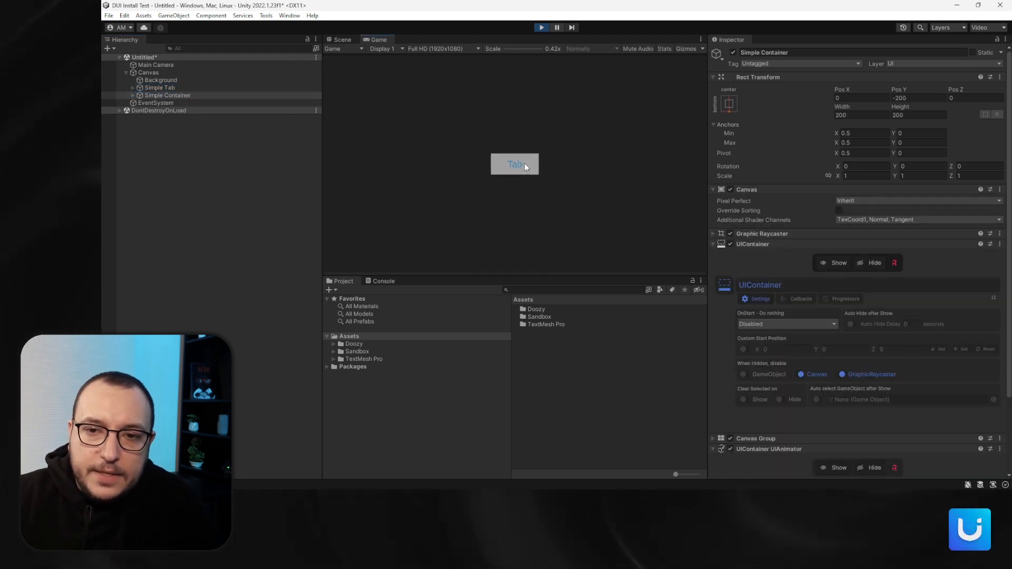
pyautogui.click(524, 163)
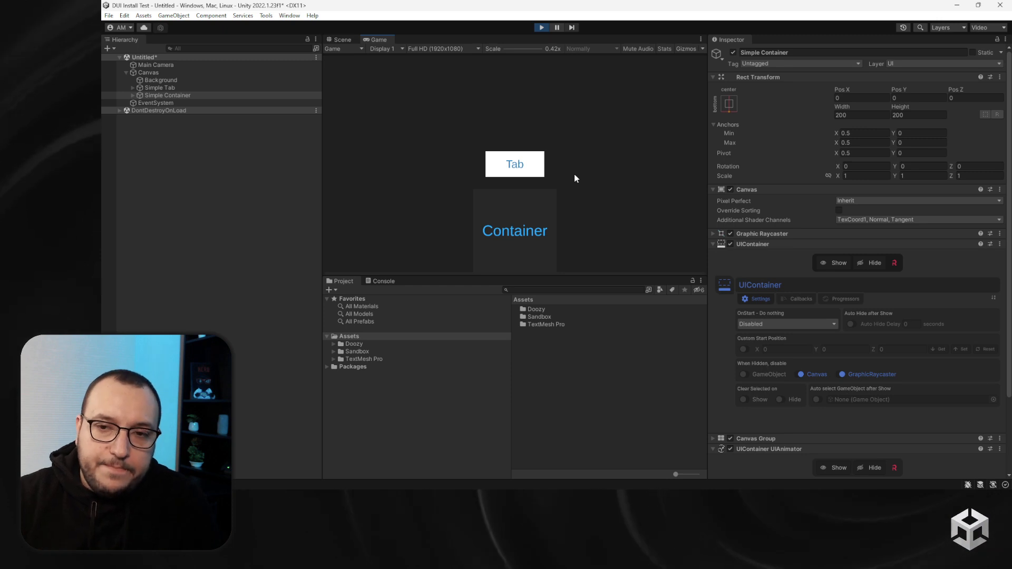
pyautogui.click(542, 28)
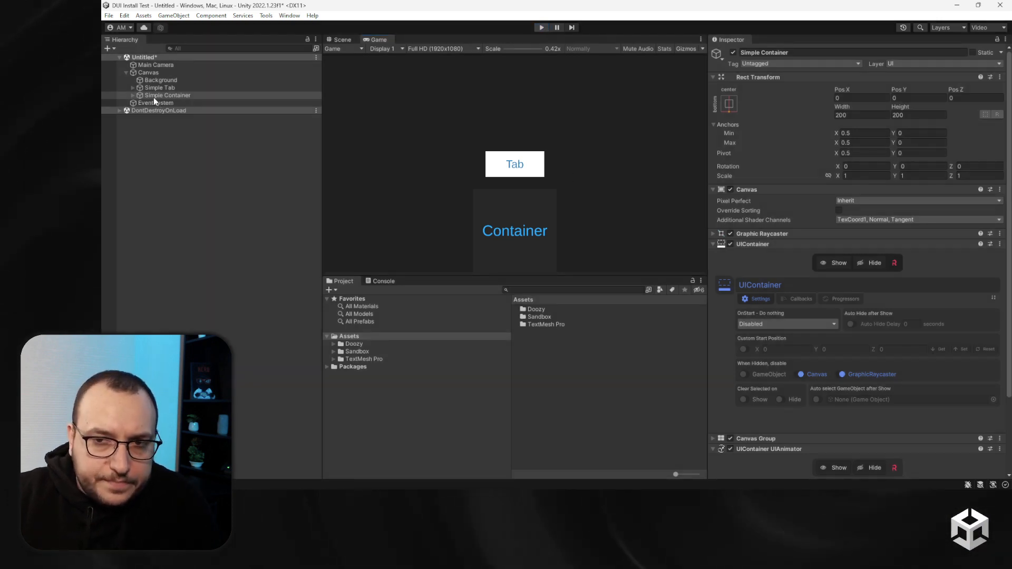
# Duplicate the Simple Tab and Simple Container together twice, and space the three pairs side by side across the canvas
pyautogui.click(196, 87)
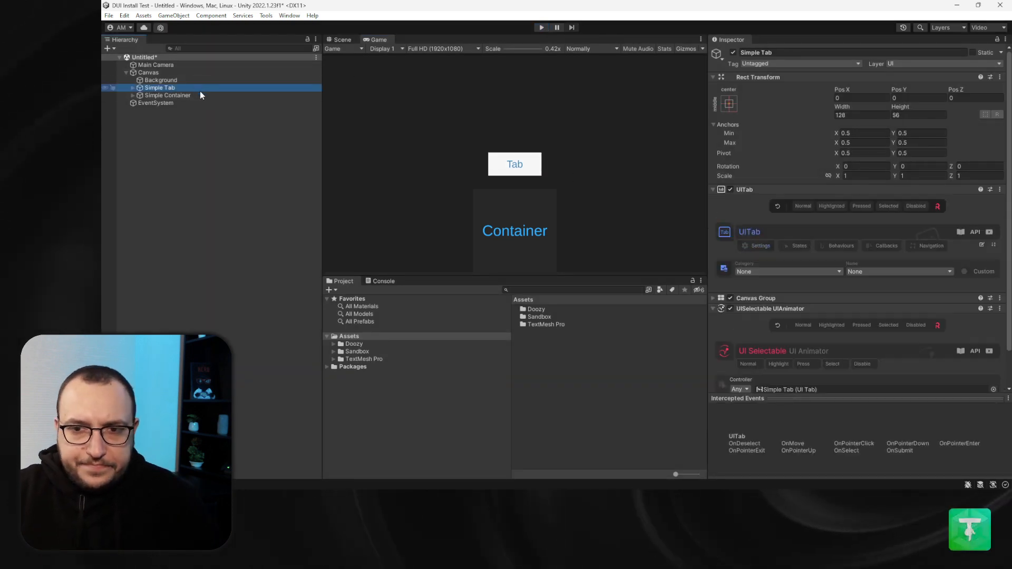
pyautogui.keyDown('ctrl'); pyautogui.click(183, 96); pyautogui.keyUp('ctrl')
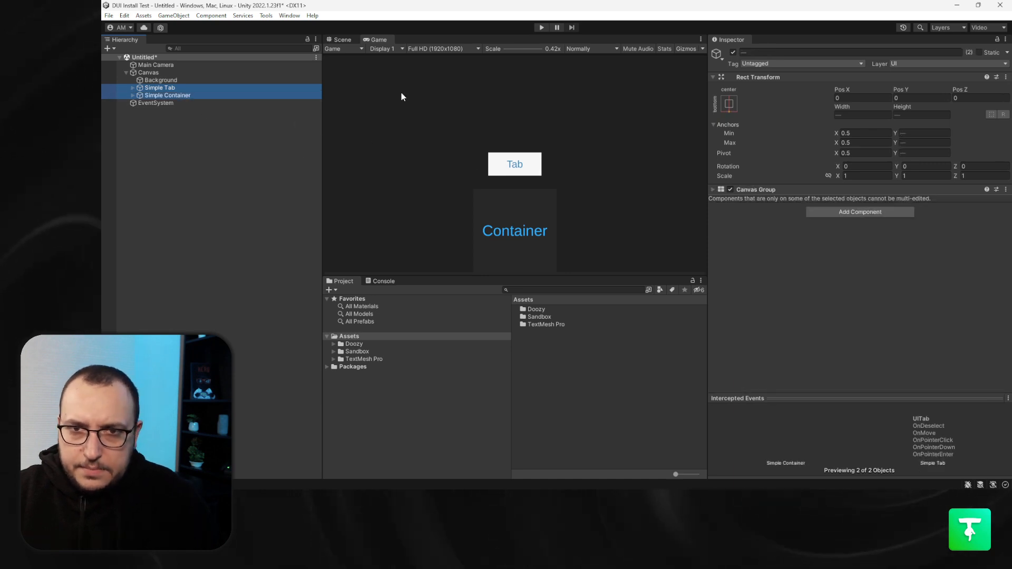
pyautogui.click(342, 40)
pyautogui.press('w')
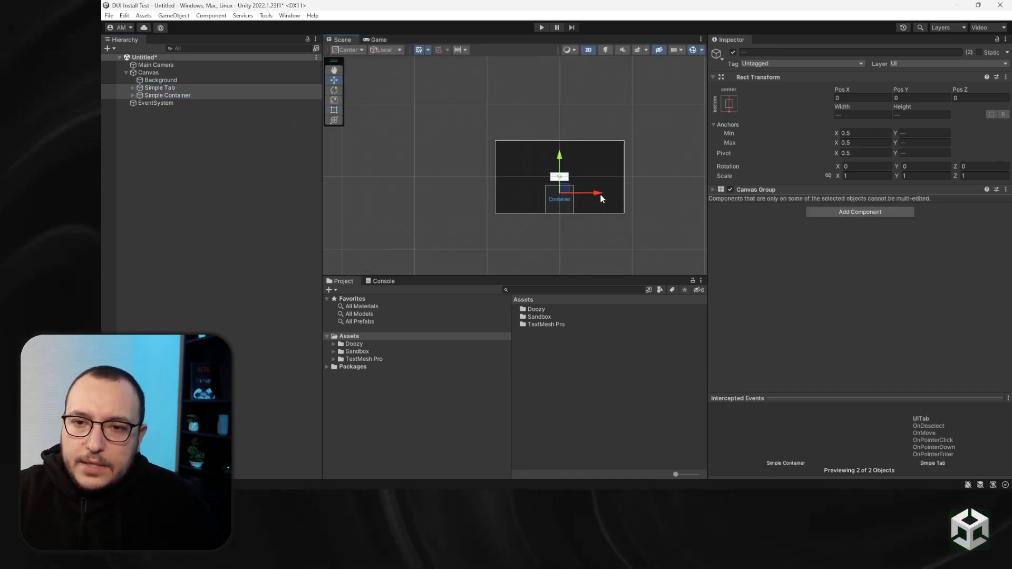
pyautogui.moveTo(599, 194); pyautogui.dragTo(637, 195)
pyautogui.hotkey('ctrl', 'd')
pyautogui.hotkey('ctrl', 'd')
pyautogui.scroll(2, 606, 233)
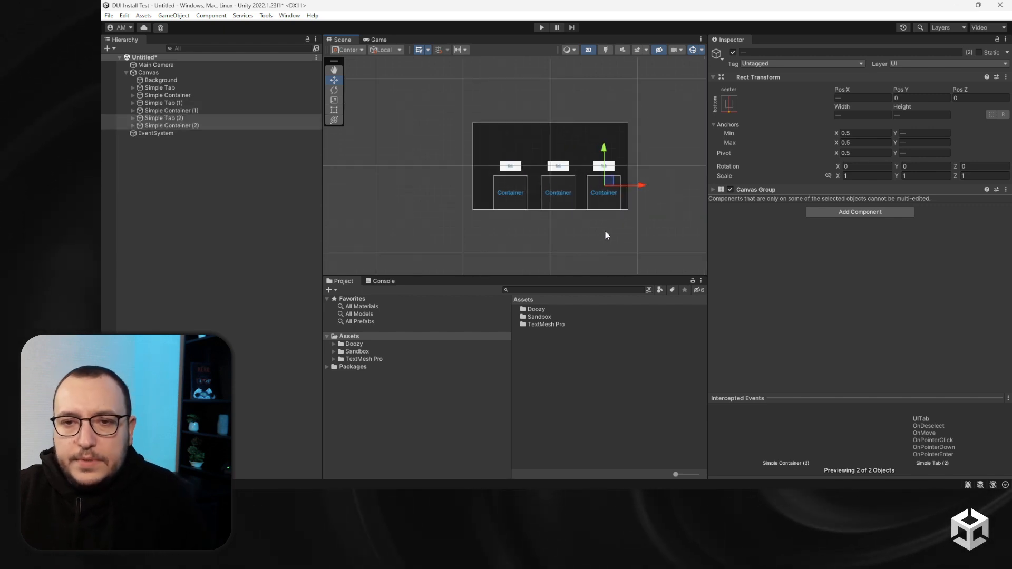
# Run the scene, toggle each of the three tabs to test their containers independently, and exit play mode
pyautogui.click(541, 28)
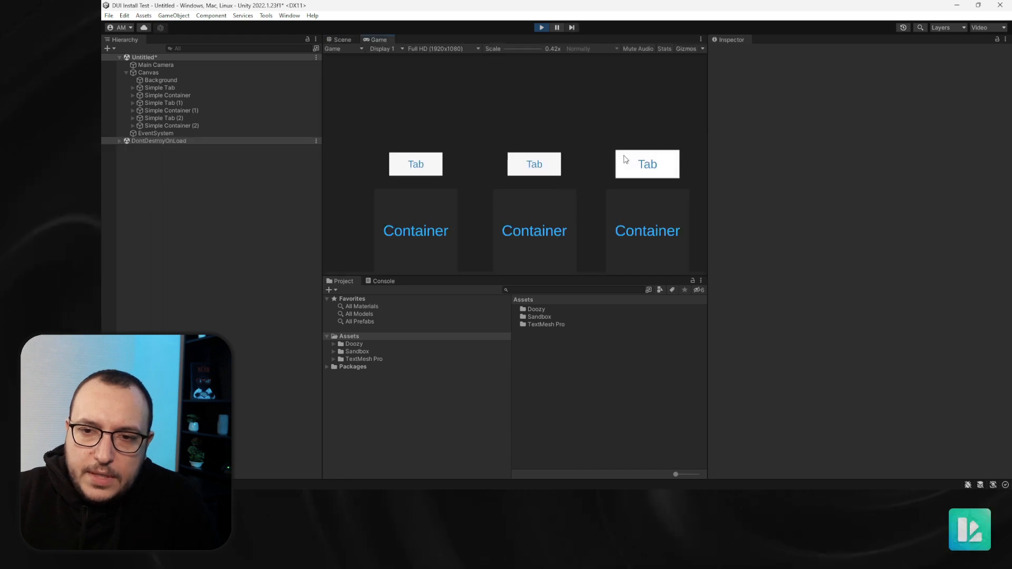
pyautogui.click(425, 164)
pyautogui.click(553, 168)
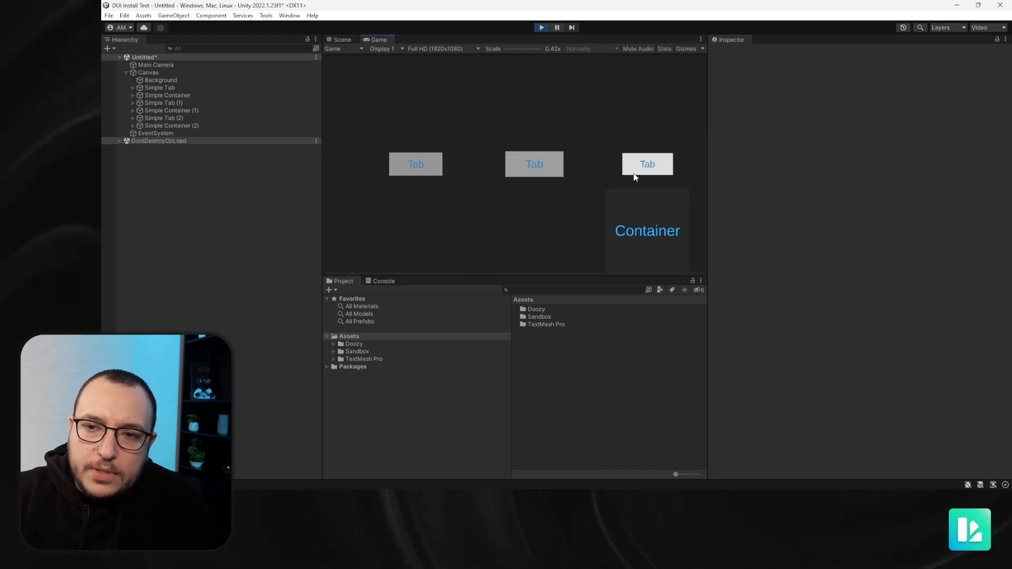
pyautogui.click(622, 174)
pyautogui.click(622, 175)
pyautogui.click(548, 173)
pyautogui.click(436, 168)
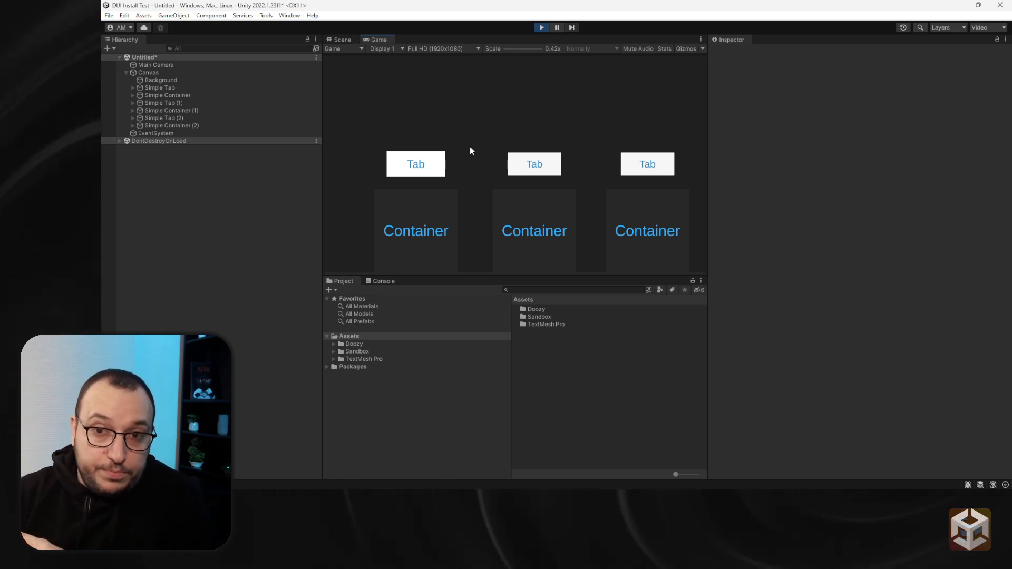
pyautogui.click(540, 27)
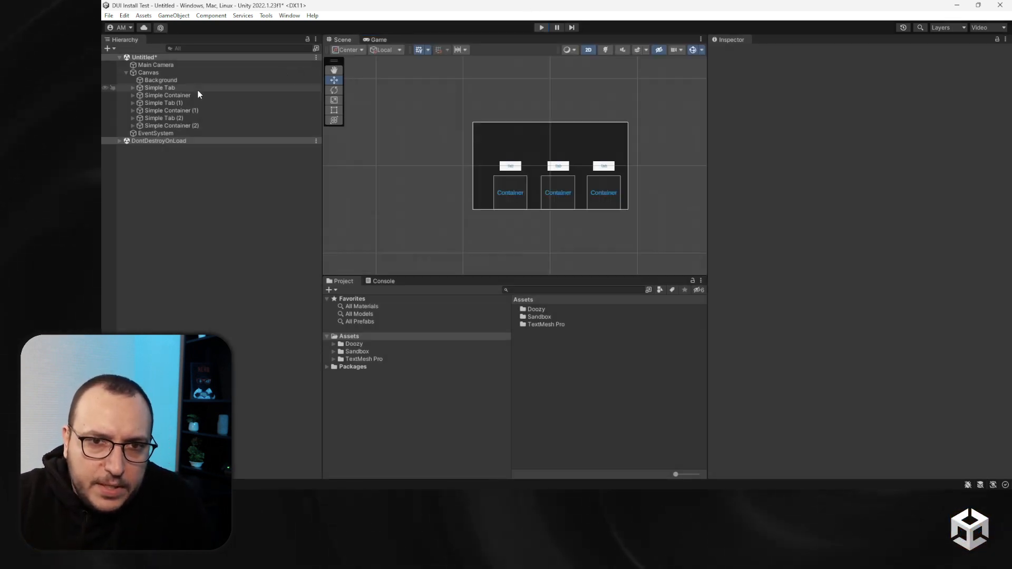
# Create an empty object under the Canvas, place it above Simple Tab, and name it Tabs Group
pyautogui.click(194, 88)
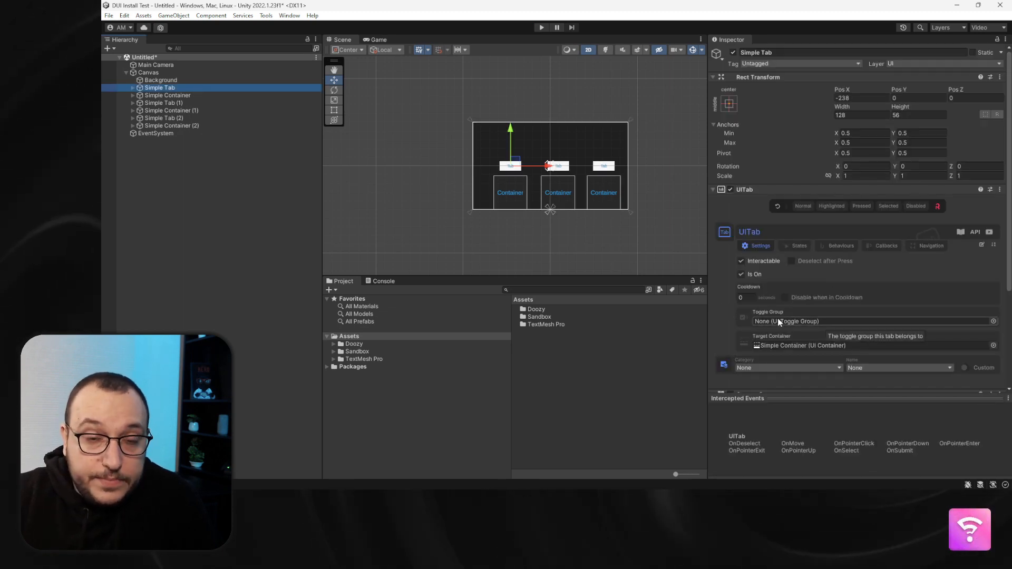
pyautogui.click(153, 71)
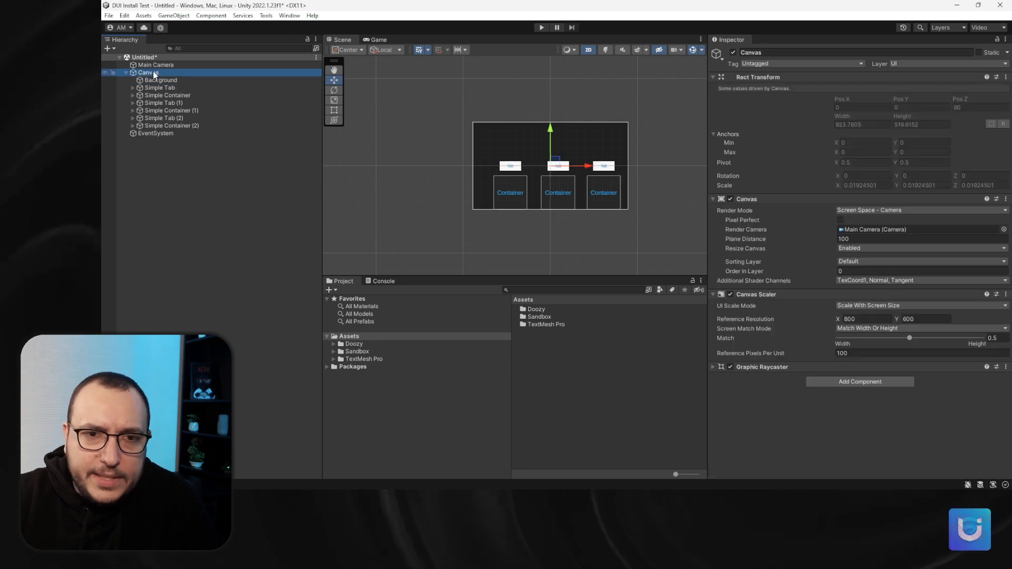
pyautogui.rightClick(153, 72)
pyautogui.click(244, 189)
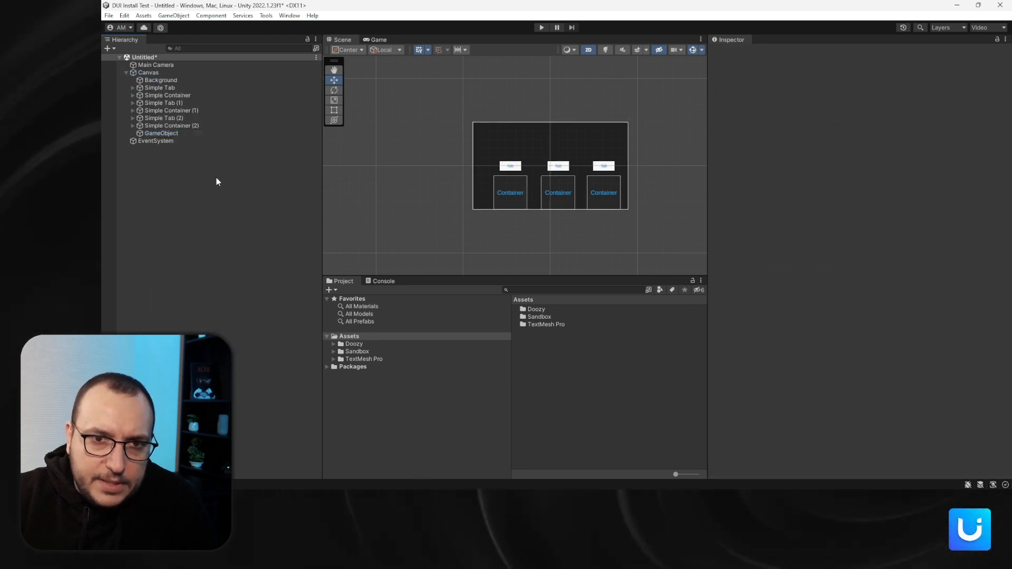
pyautogui.moveTo(172, 133); pyautogui.dragTo(167, 88)
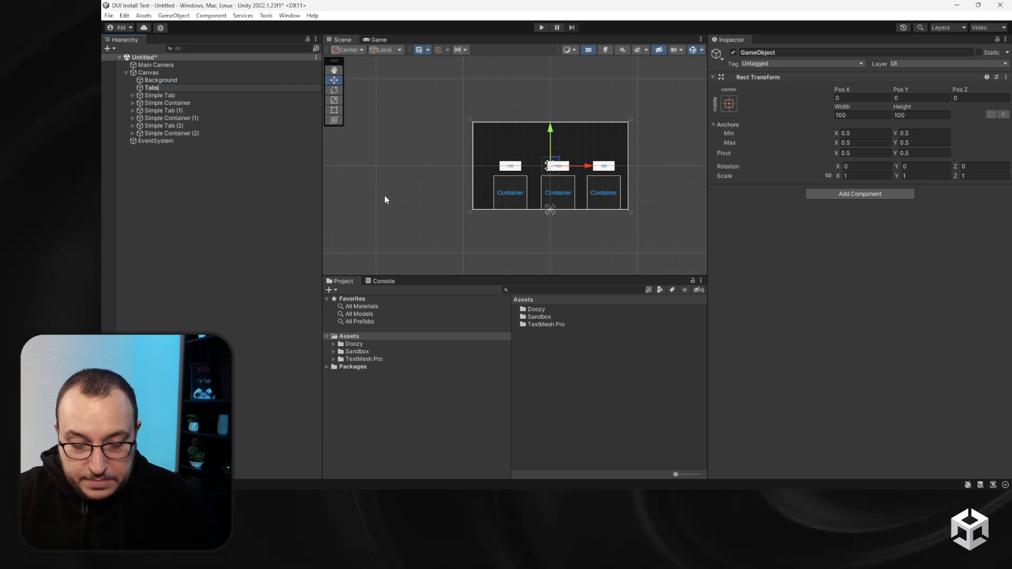
pyautogui.write('Tabs Group')
pyautogui.press('Return')
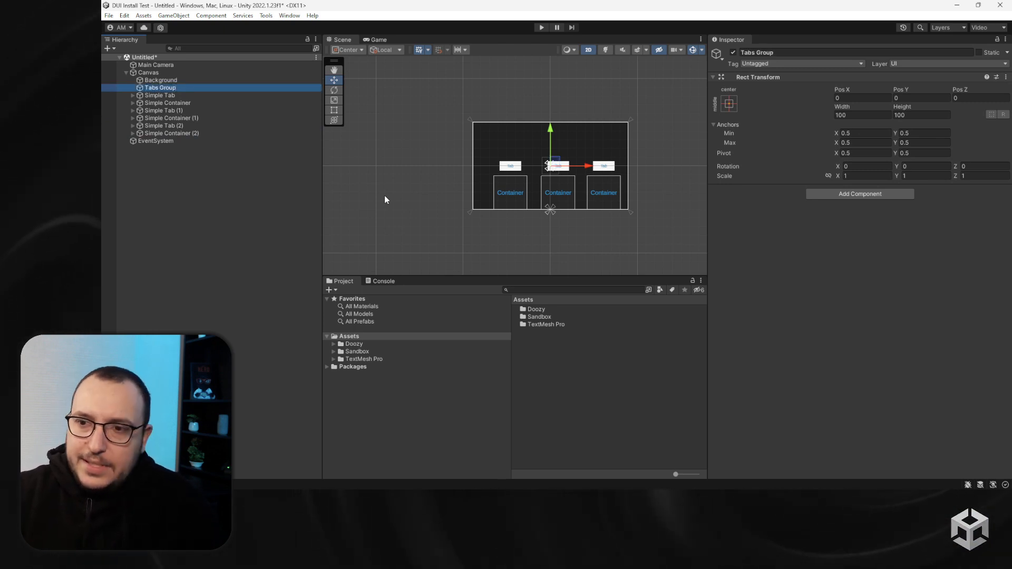
# Add a UIToggle Group component to the Tabs Group object
pyautogui.click(831, 195)
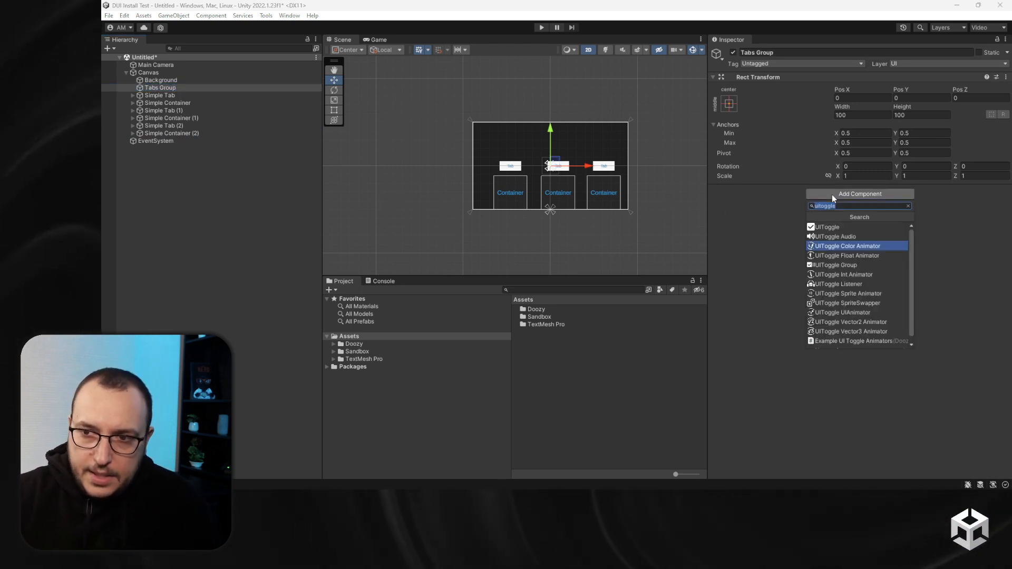
pyautogui.write('uitoggg')
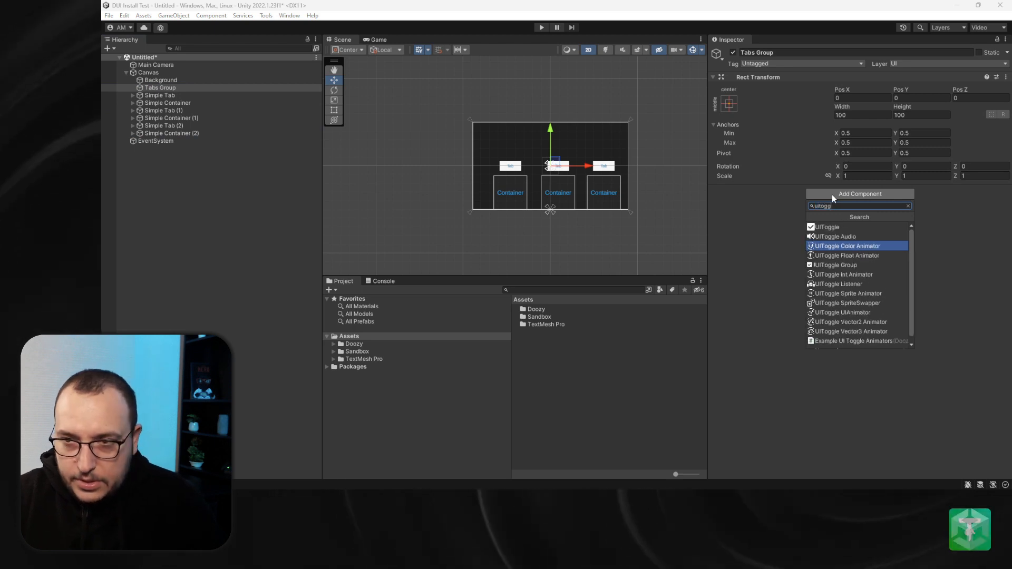
pyautogui.press('BackSpace')
pyautogui.press('Down')
pyautogui.press('Down')
pyautogui.press('Down')
pyautogui.press('Down')
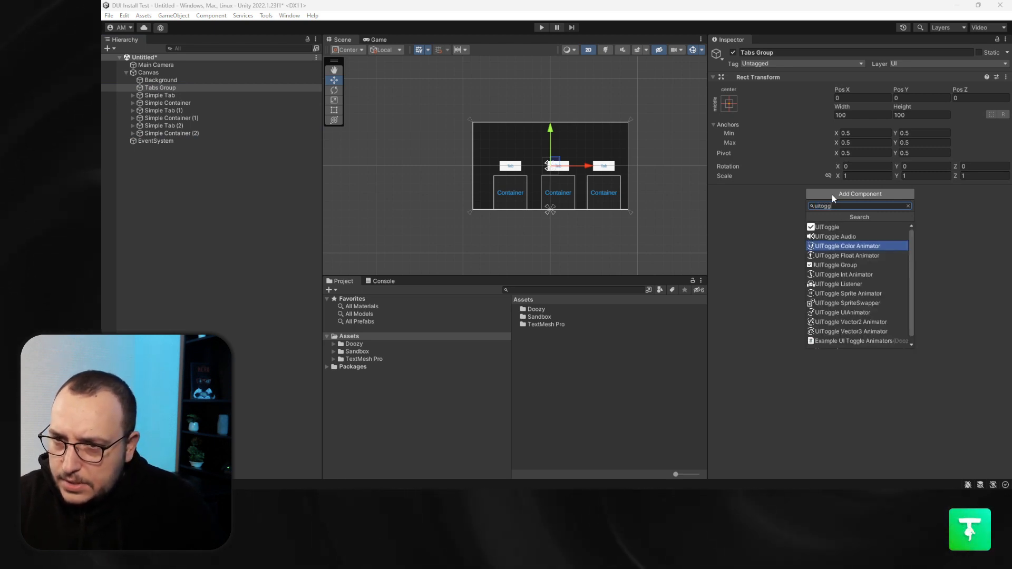
pyautogui.press('Return')
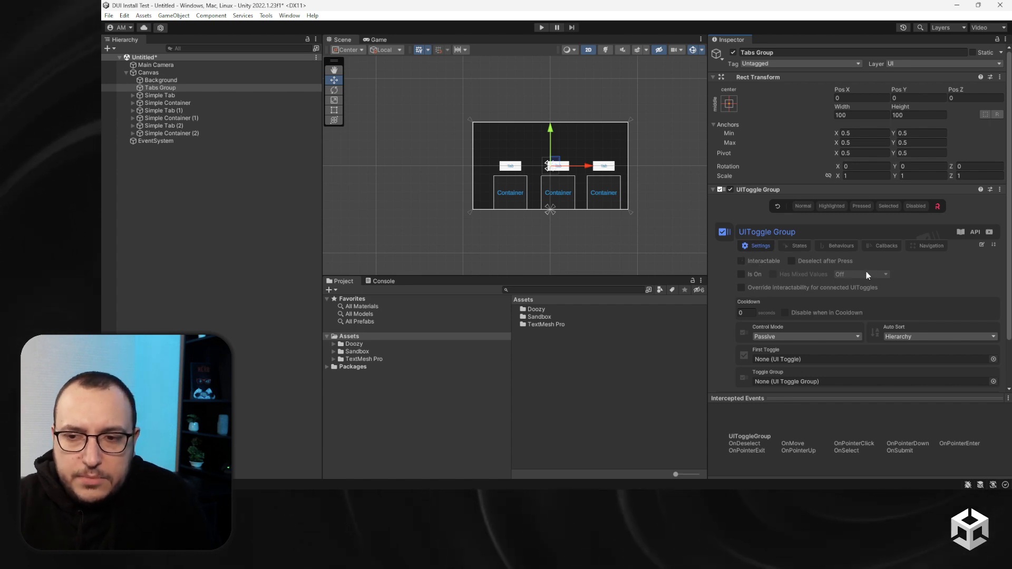
# Set the Tabs Group's UIToggle Group Control Mode to One Toggle On Enforced
pyautogui.scroll(-3, 865, 272)
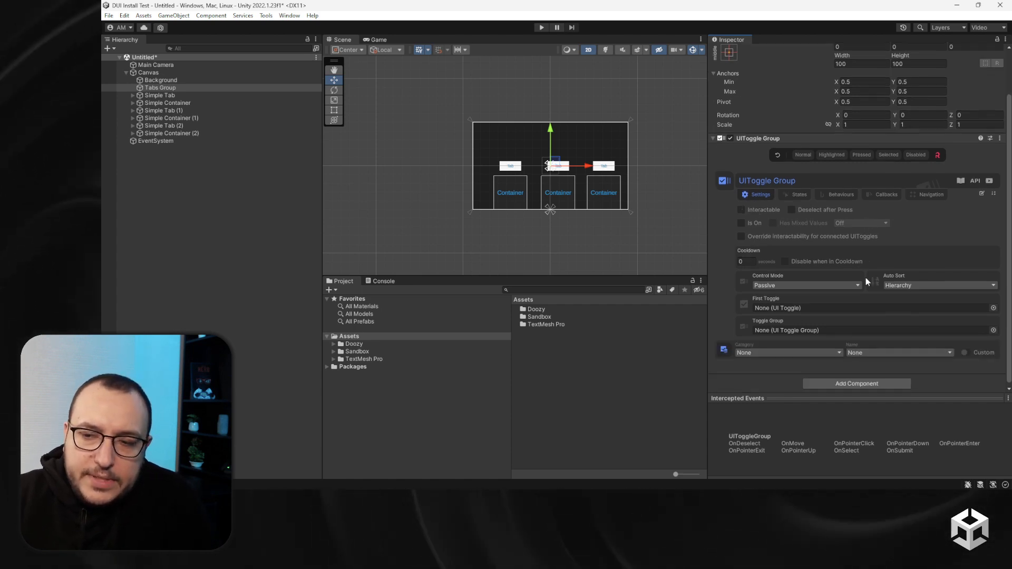
pyautogui.click(794, 286)
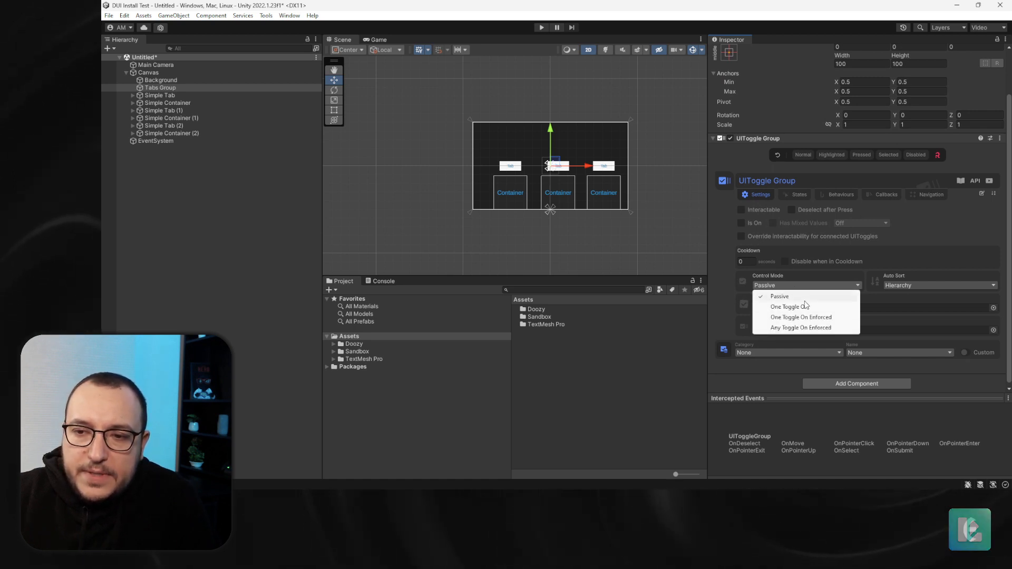
pyautogui.click(779, 319)
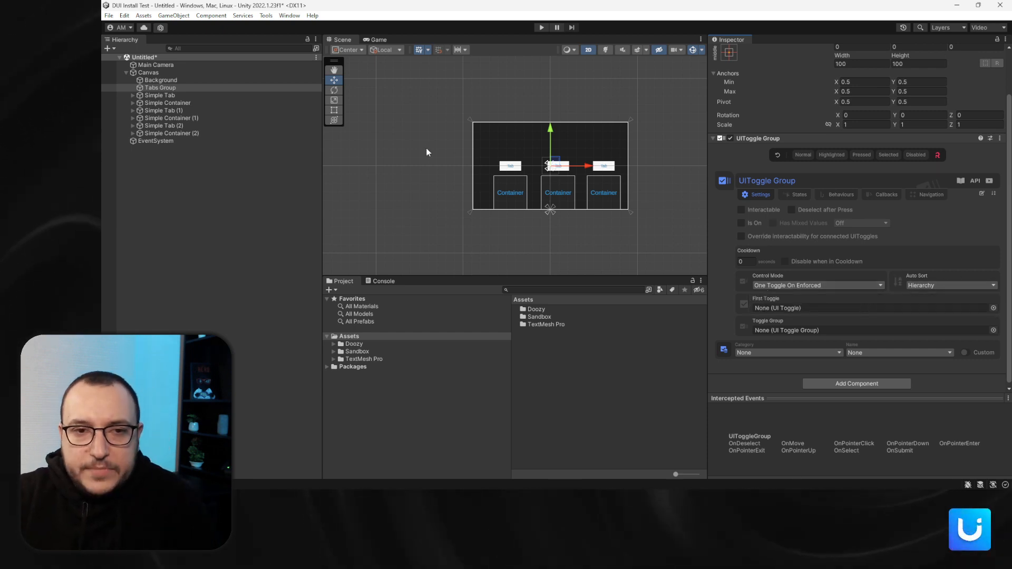
# Assign Tabs Group as the Toggle Group of all three Simple Tabs at once
pyautogui.click(183, 93)
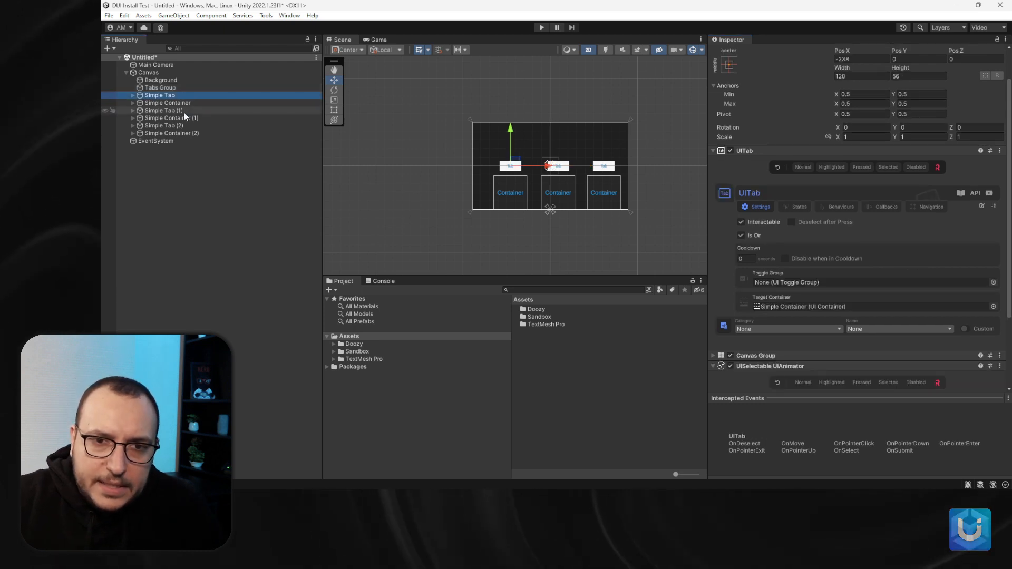
pyautogui.keyDown('ctrl'); pyautogui.click(183, 111); pyautogui.keyUp('ctrl')
pyautogui.keyDown('ctrl'); pyautogui.click(169, 125); pyautogui.keyUp('ctrl')
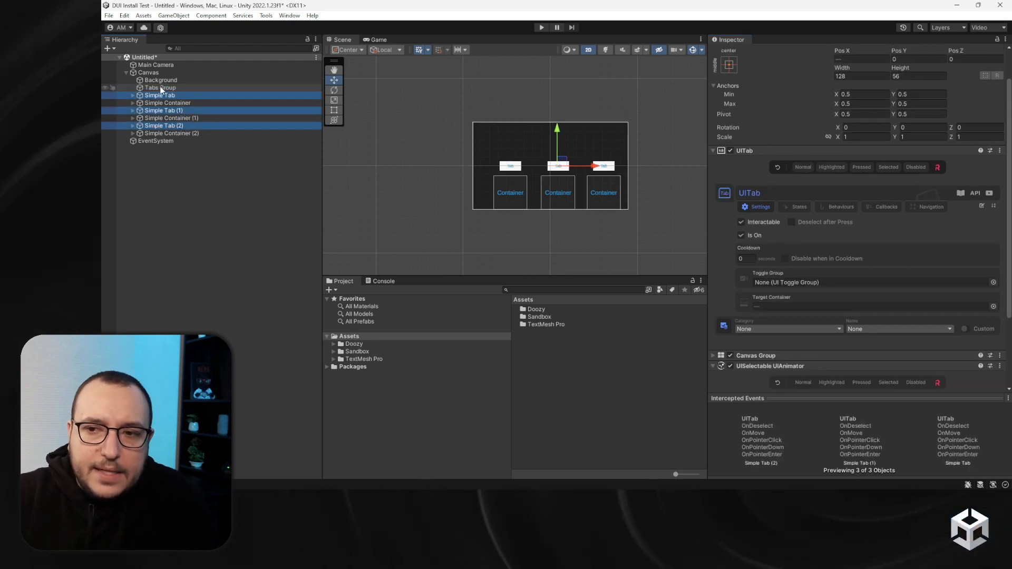
pyautogui.click(742, 235)
pyautogui.moveTo(763, 274); pyautogui.dragTo(767, 282)
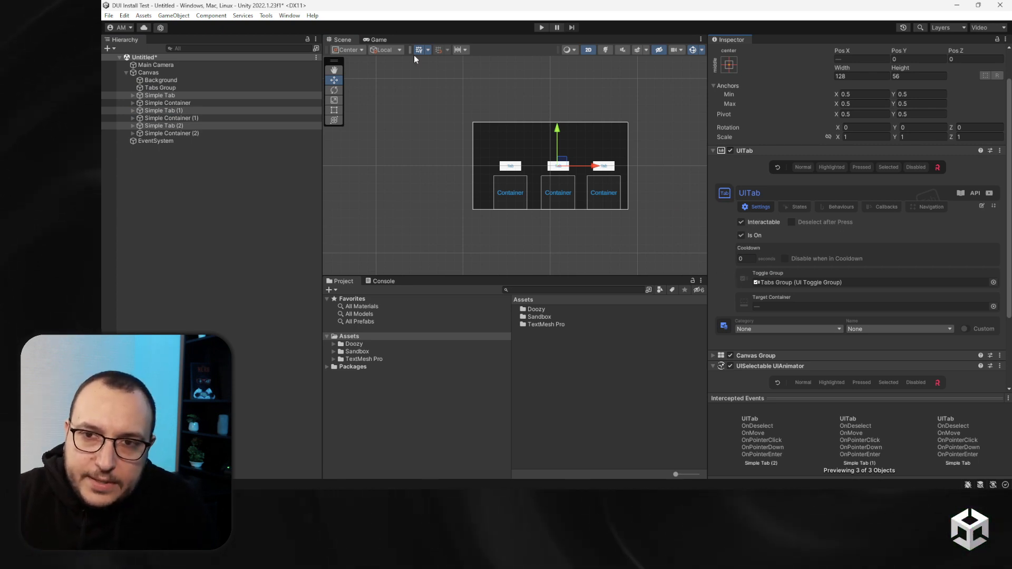
# Run the scene and switch repeatedly between the three grouped tabs to check which container each one shows
pyautogui.click(540, 28)
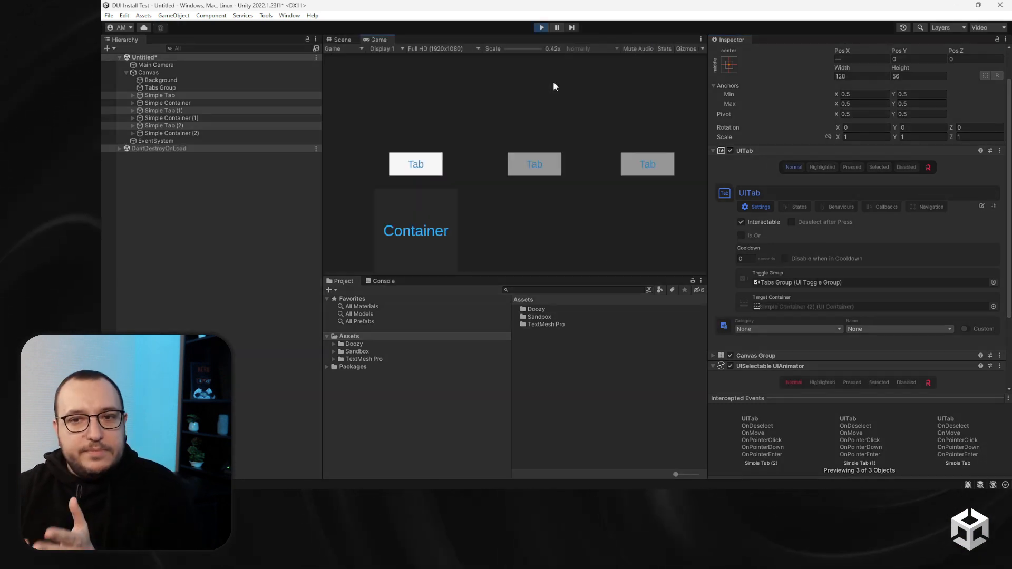
pyautogui.click(546, 174)
pyautogui.click(637, 170)
pyautogui.click(543, 170)
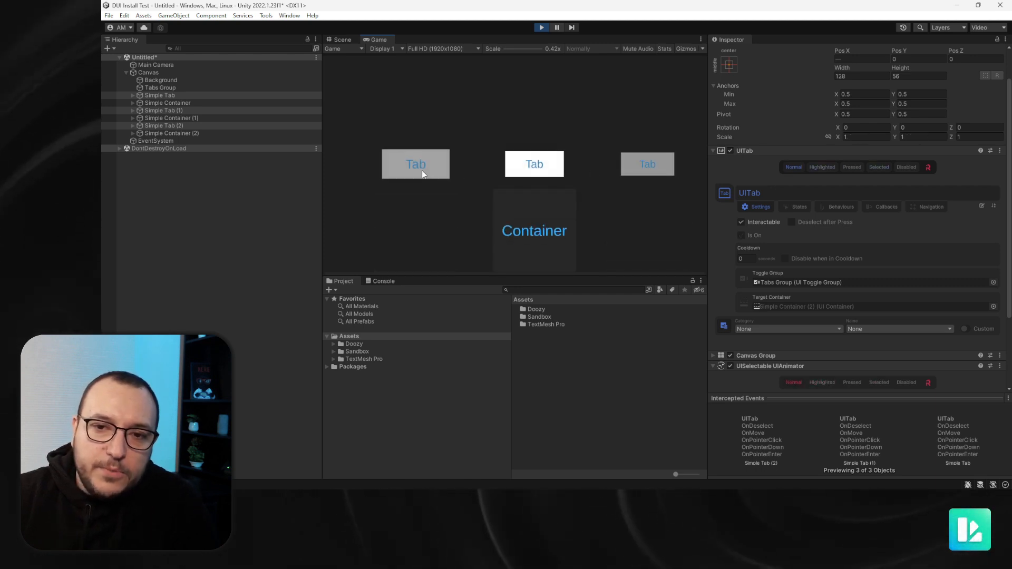
pyautogui.click(421, 170)
pyautogui.click(514, 170)
pyautogui.click(629, 169)
pyautogui.click(541, 164)
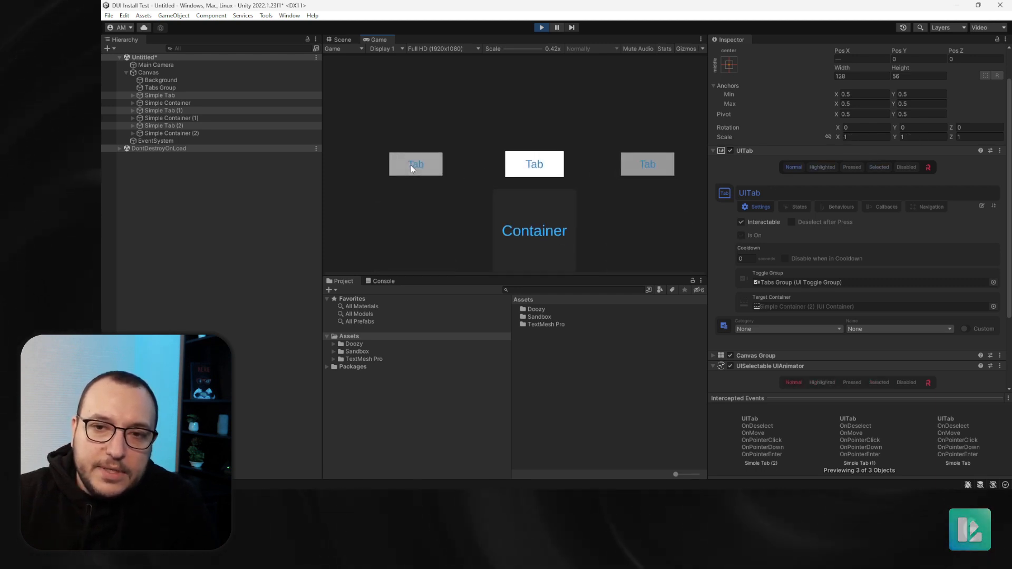
pyautogui.click(422, 167)
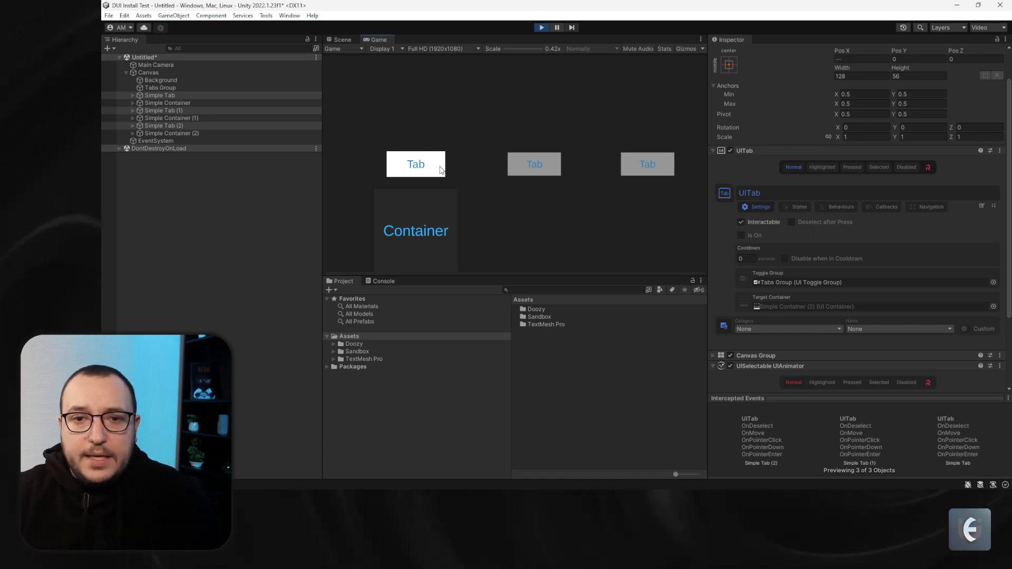
# Inspect the Tabs Group's toggle settings and switch between the first and middle tabs in the running scene to check the enforced mode
pyautogui.click(248, 88)
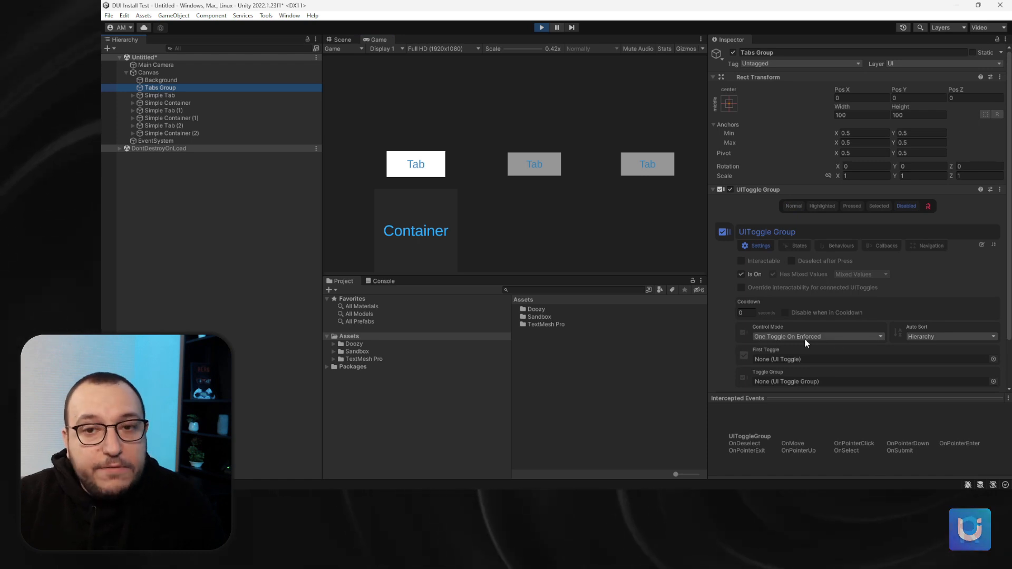
pyautogui.click(434, 170)
pyautogui.click(434, 170)
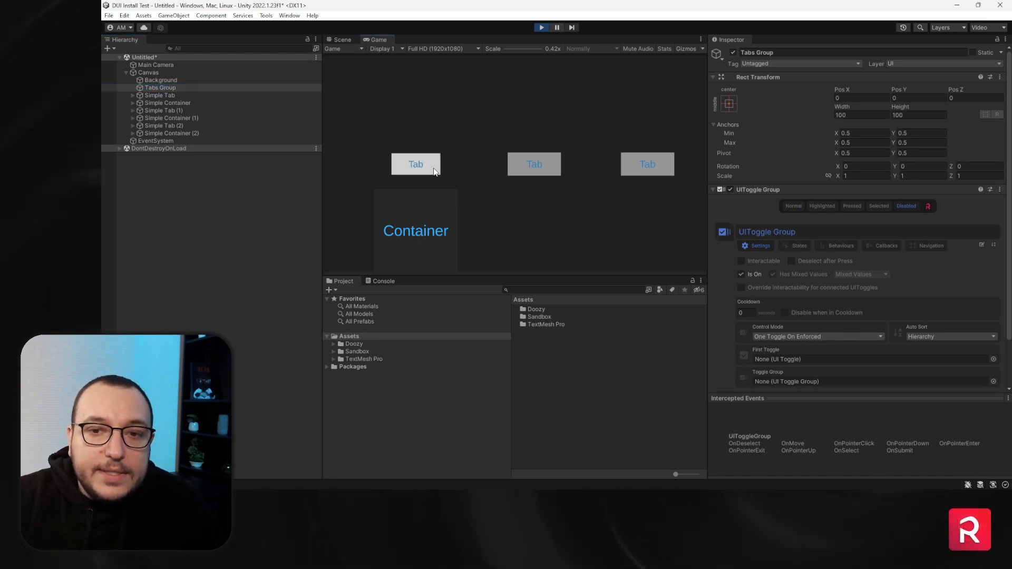
pyautogui.click(531, 172)
pyautogui.click(535, 171)
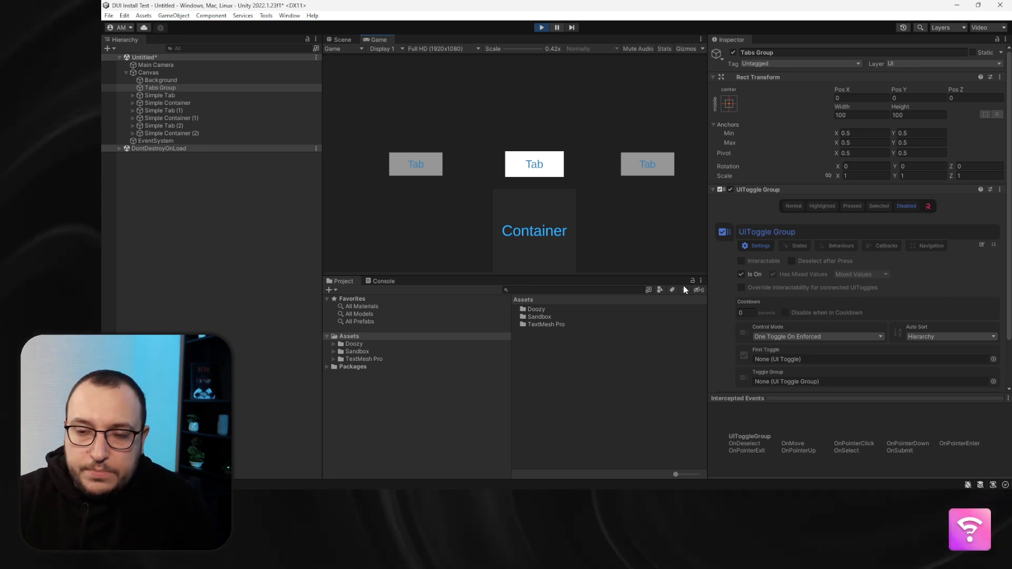
# Set the Tabs Group's Control Mode to One Toggle On and test switching tabs and turning the active one off
pyautogui.click(792, 337)
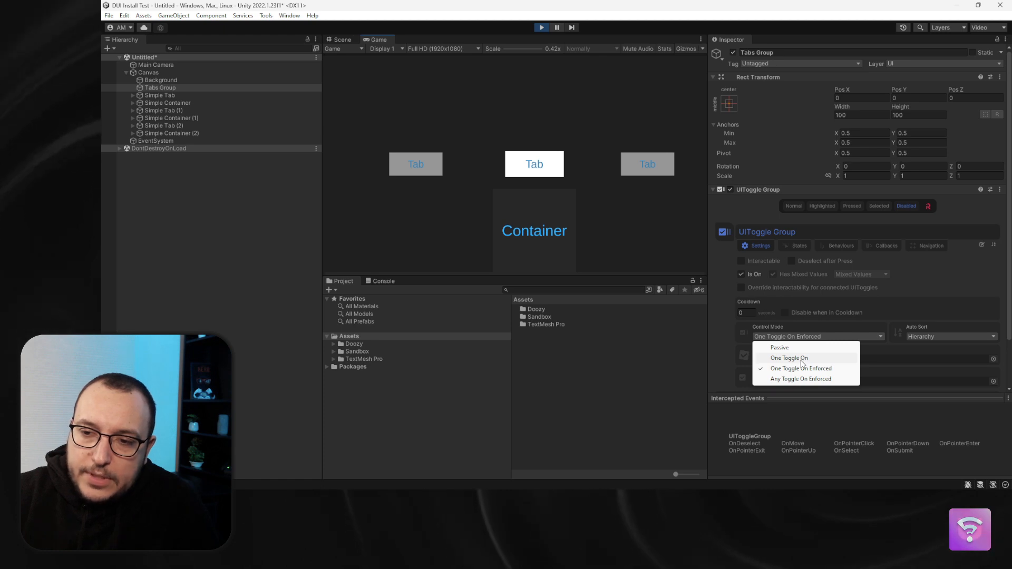
pyautogui.click(780, 354)
pyautogui.click(632, 167)
pyautogui.click(542, 167)
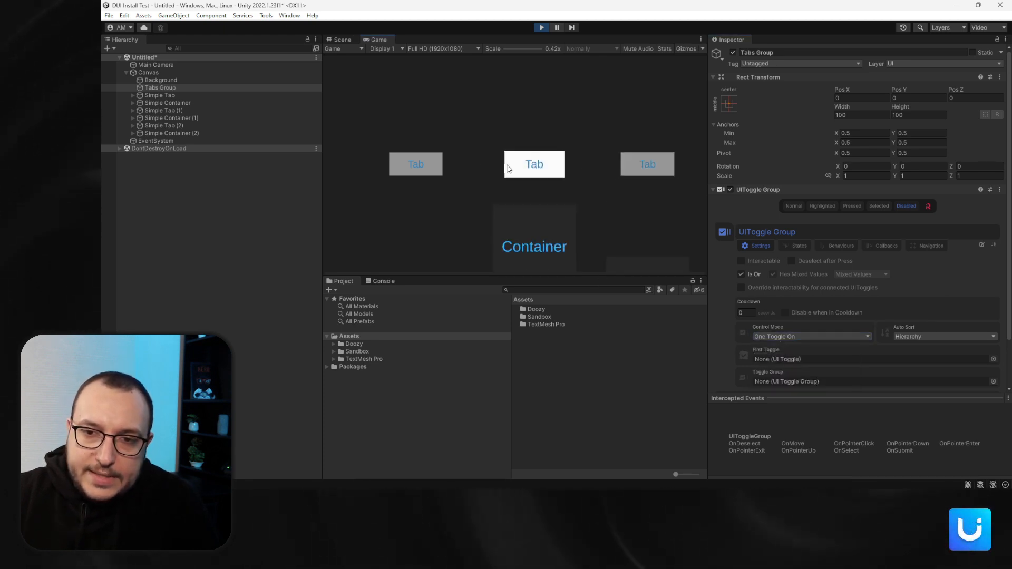
pyautogui.click(439, 169)
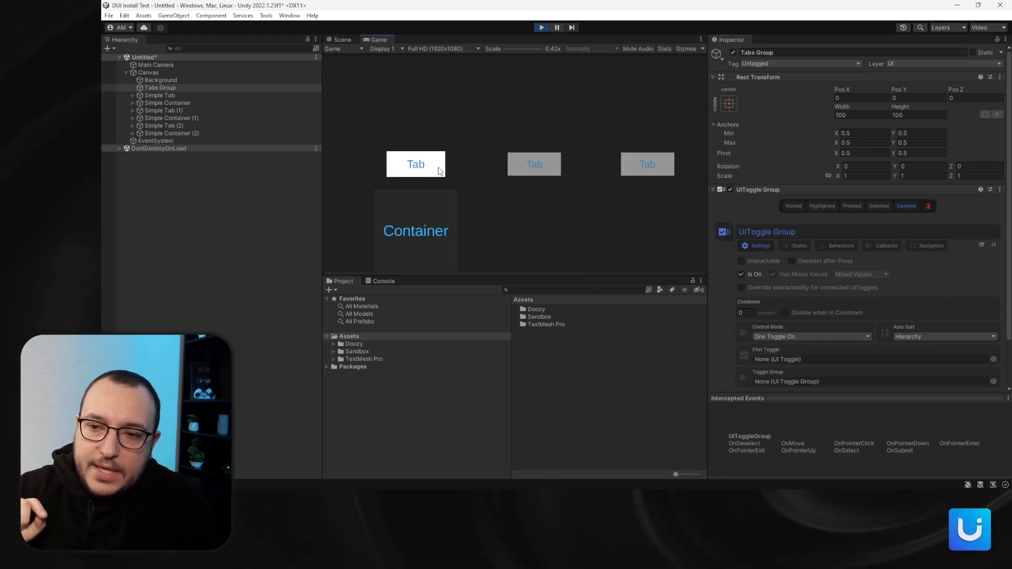
pyautogui.click(438, 167)
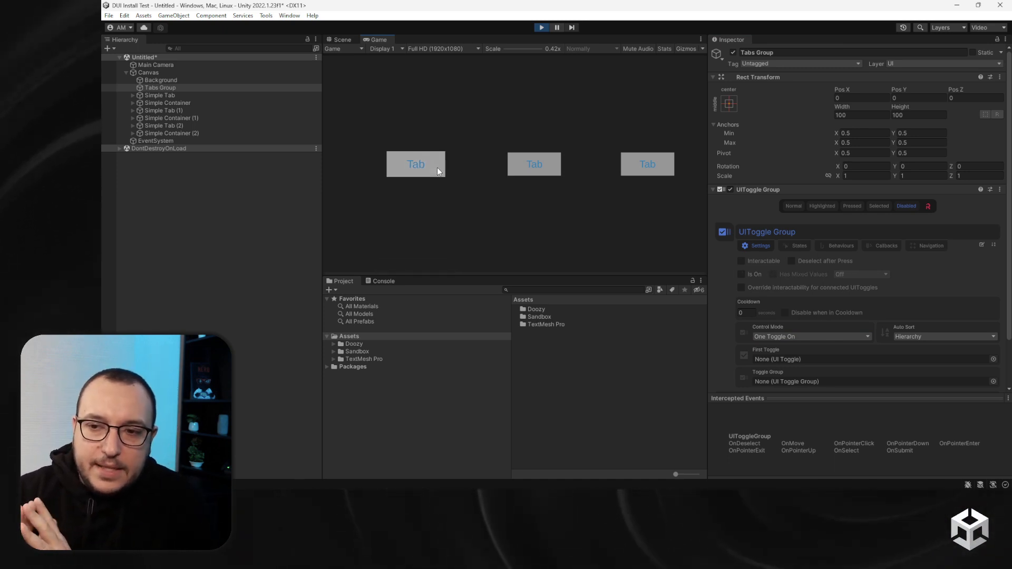
# Set the Tabs Group's Control Mode to Passive and toggle each of the three tabs independently in the running scene
pyautogui.click(804, 336)
pyautogui.click(770, 343)
pyautogui.click(527, 170)
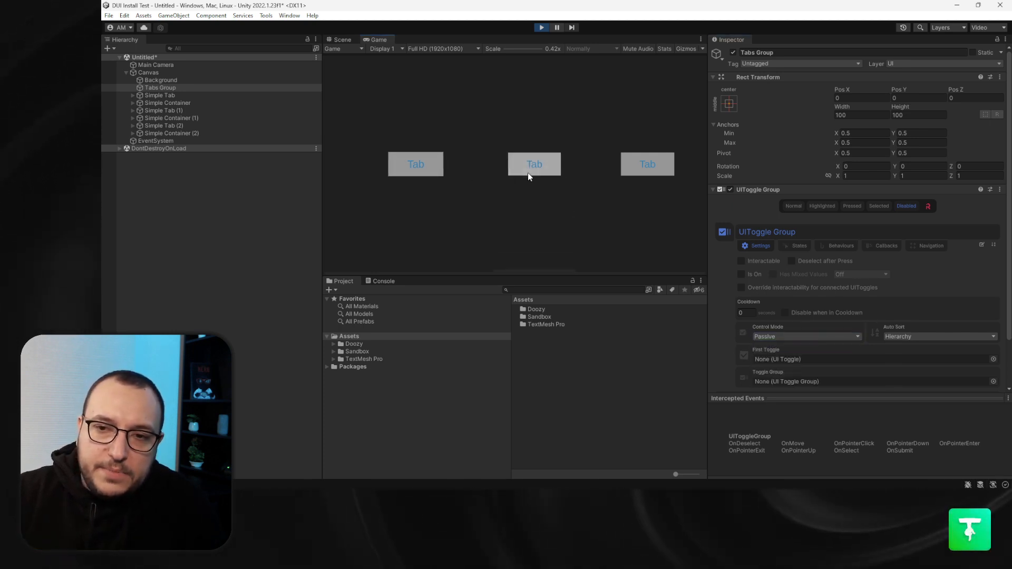
pyautogui.click(416, 168)
pyautogui.click(529, 166)
pyautogui.click(416, 166)
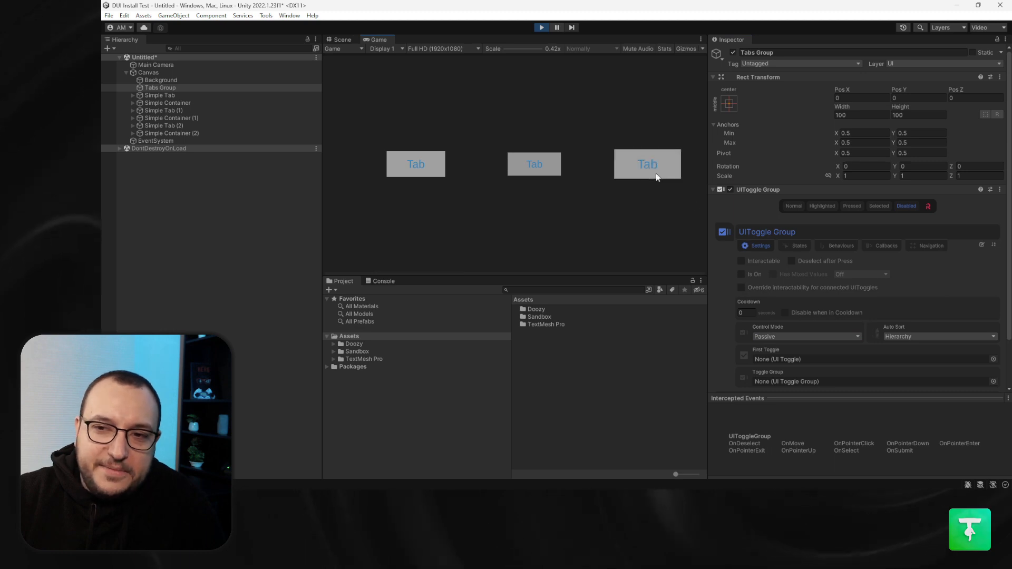
pyautogui.click(652, 167)
pyautogui.click(537, 164)
pyautogui.click(435, 169)
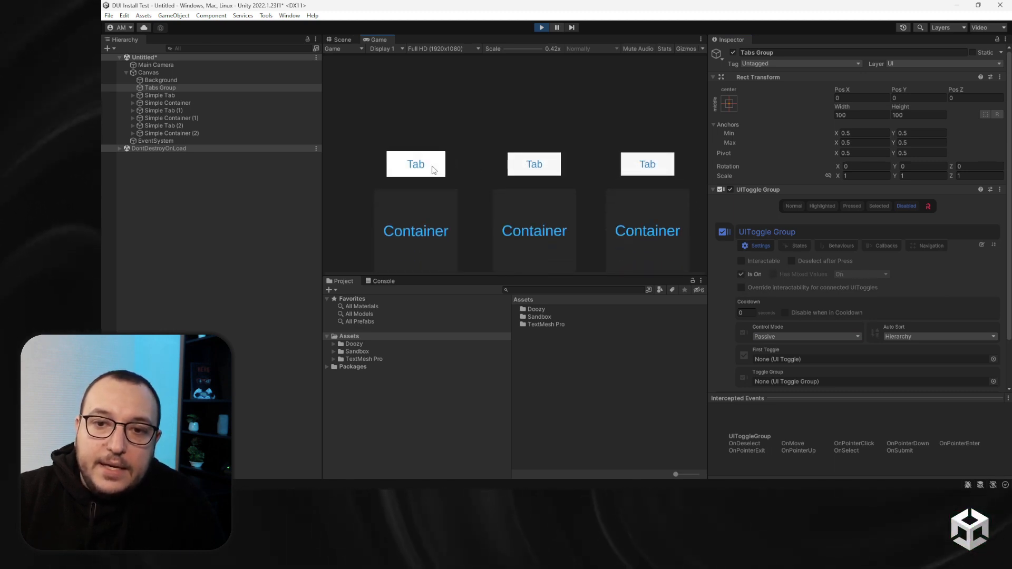
# Enable Override interactability for connected UIToggles on the Tabs Group and switch its Interactable option to test its effect on the tabs
pyautogui.click(740, 287)
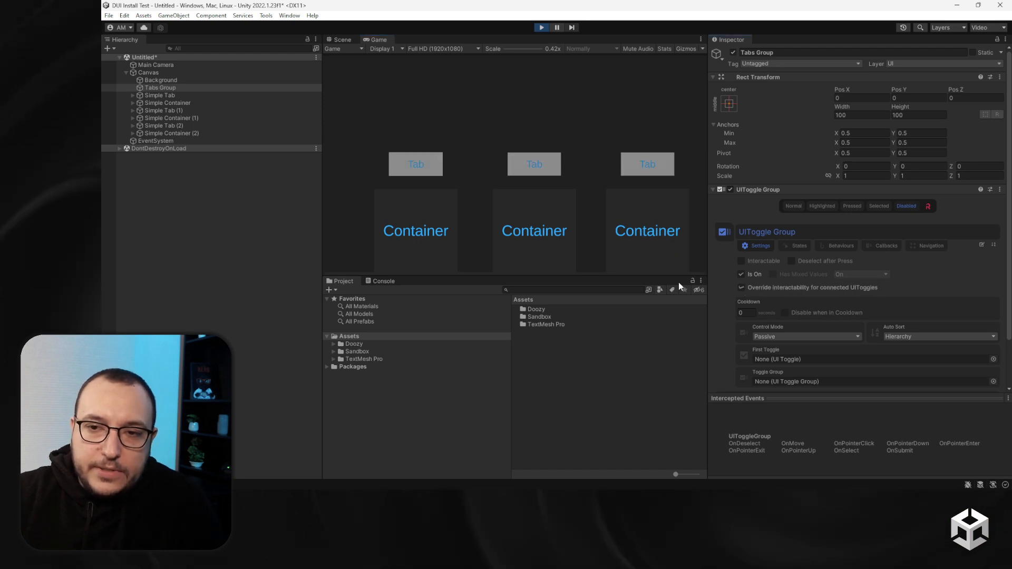
pyautogui.click(741, 262)
pyautogui.click(741, 261)
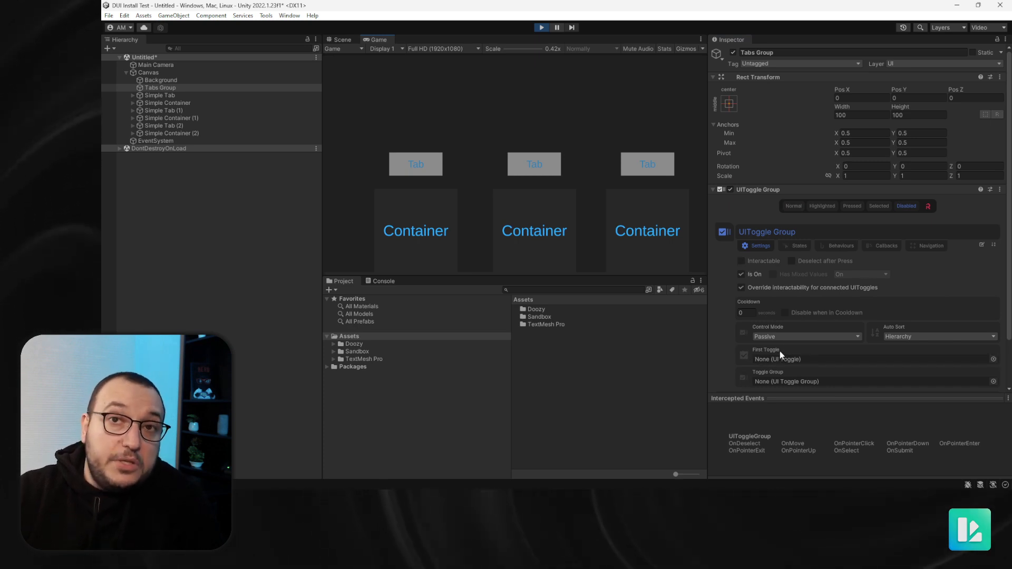
pyautogui.click(771, 289)
pyautogui.click(742, 261)
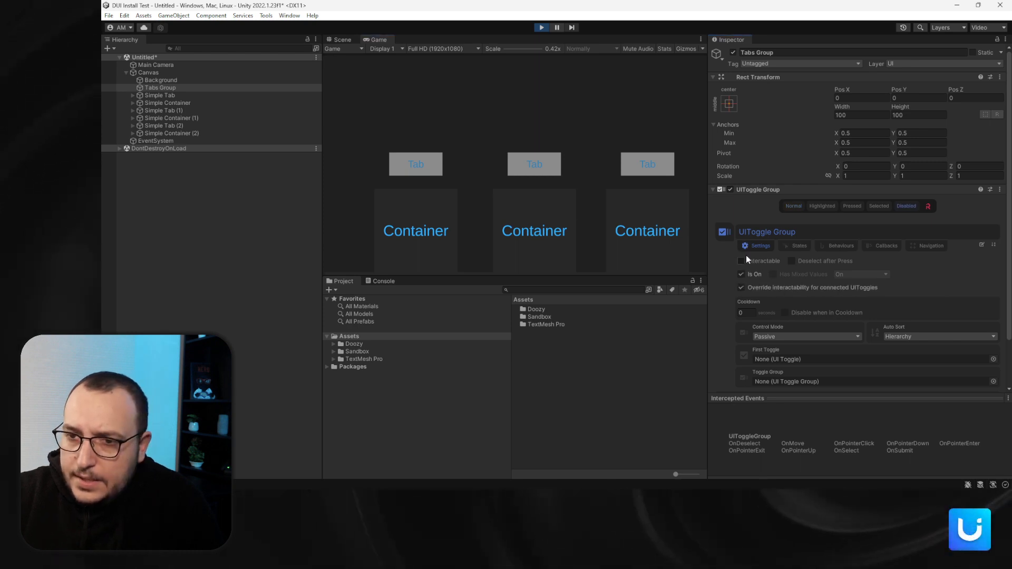
pyautogui.click(741, 261)
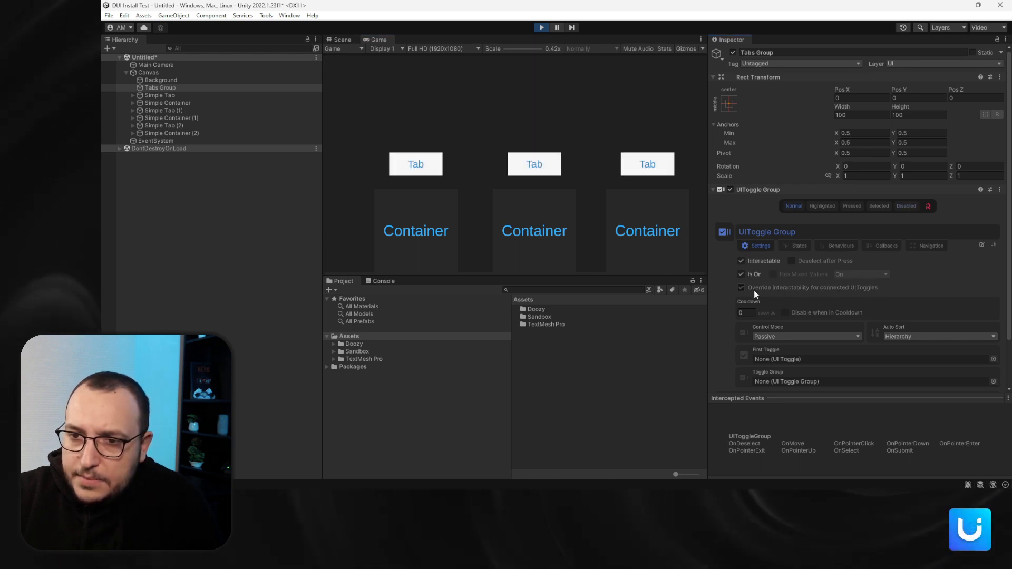
# Toggle the three interactable tabs in Passive mode to check how their containers respond
pyautogui.click(519, 166)
pyautogui.click(433, 168)
pyautogui.click(628, 169)
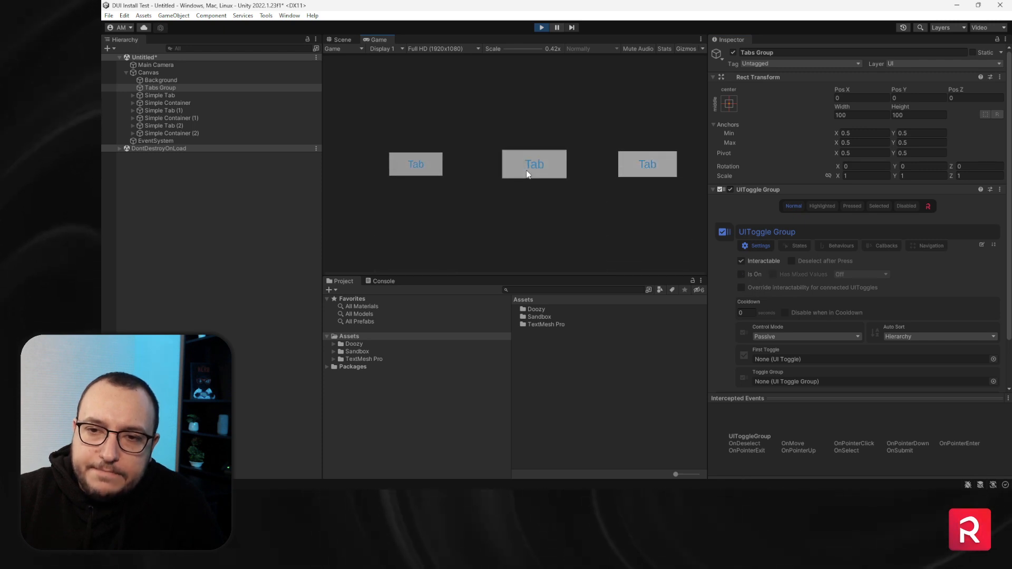
pyautogui.click(527, 174)
pyautogui.click(416, 166)
# Set the Tabs Group's Control Mode to Any Toggle On Enforced and test turning several tabs on and off
pyautogui.click(765, 335)
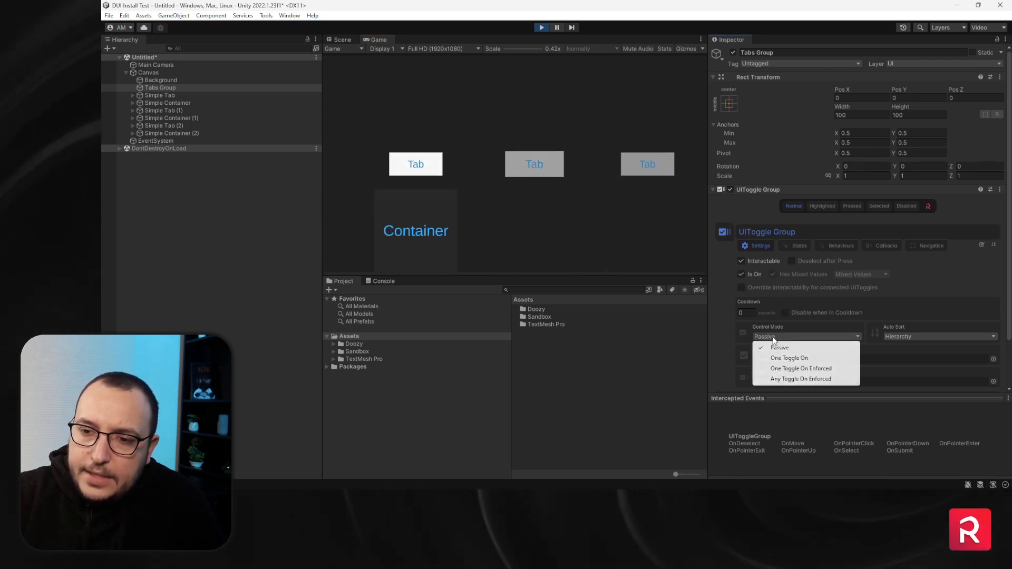
pyautogui.click(791, 379)
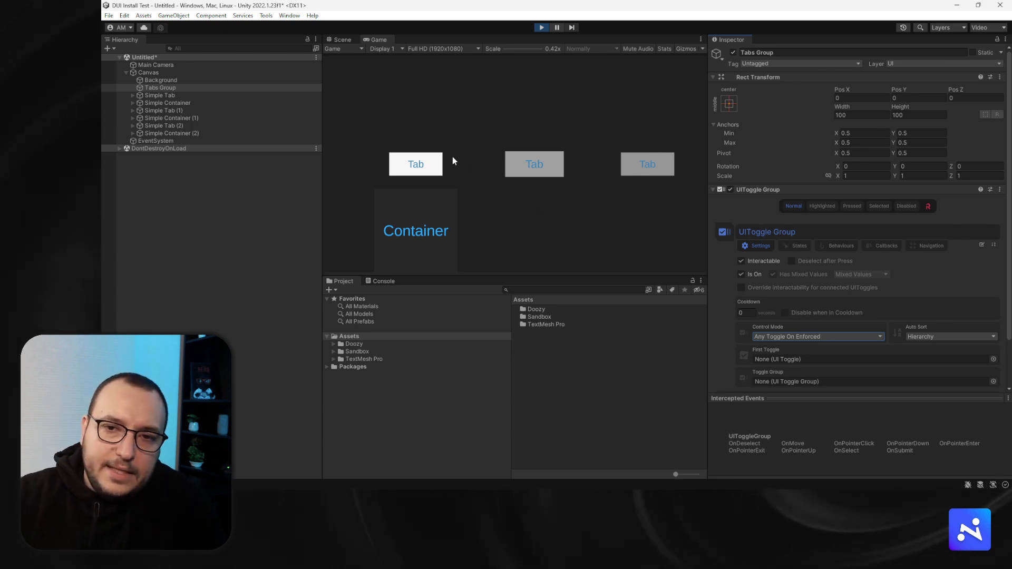
pyautogui.click(433, 171)
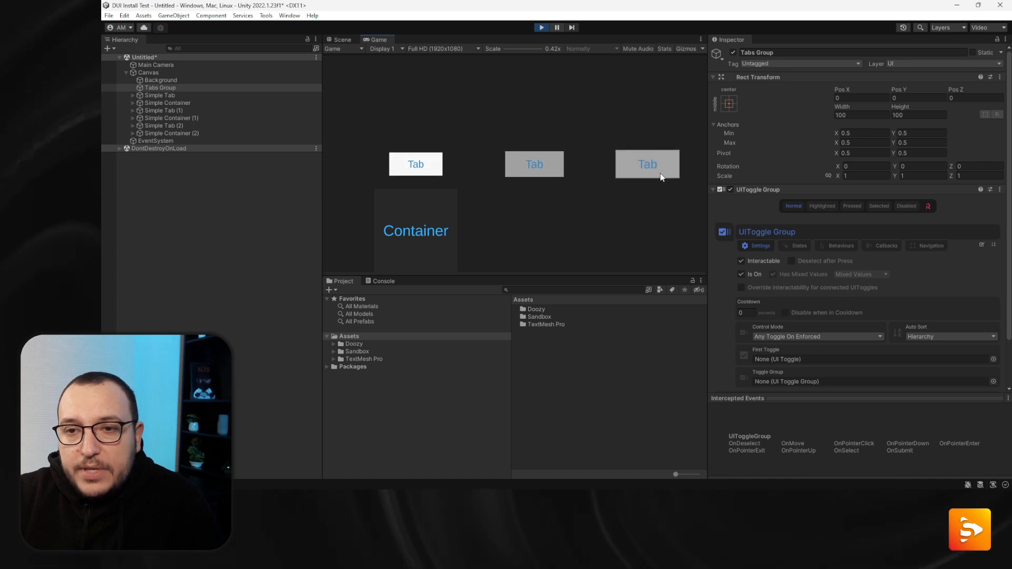
pyautogui.click(660, 173)
pyautogui.click(539, 171)
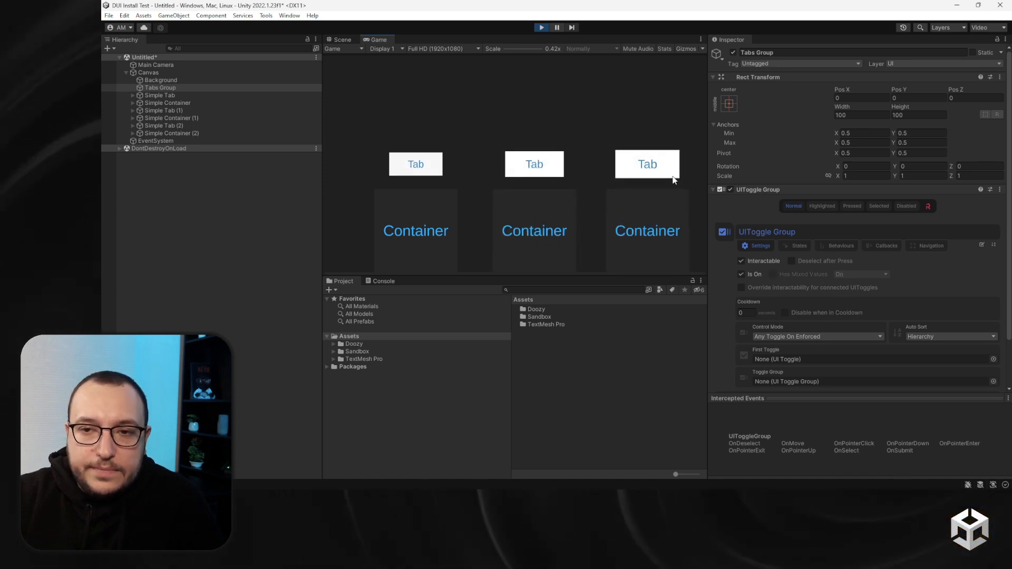
pyautogui.click(535, 170)
pyautogui.click(420, 167)
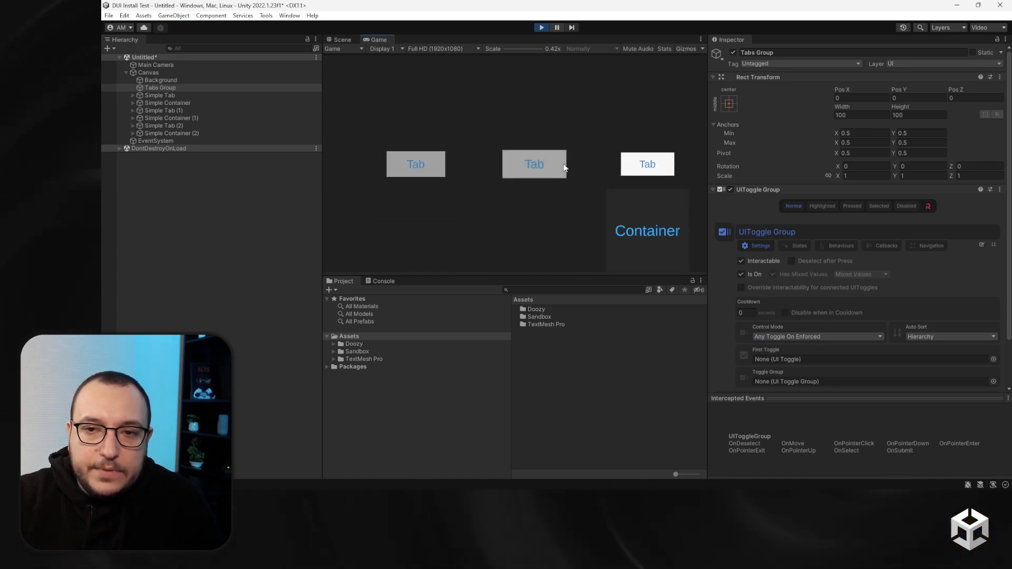
pyautogui.click(551, 169)
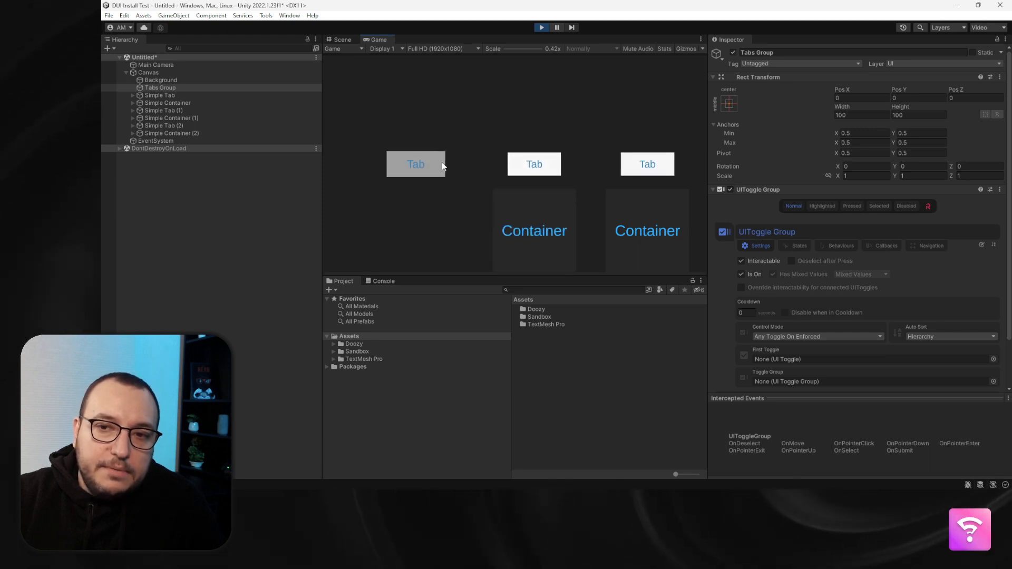
pyautogui.click(428, 165)
# Set the Control Mode back to One Toggle On Enforced and switch among the three tabs to test it
pyautogui.click(790, 337)
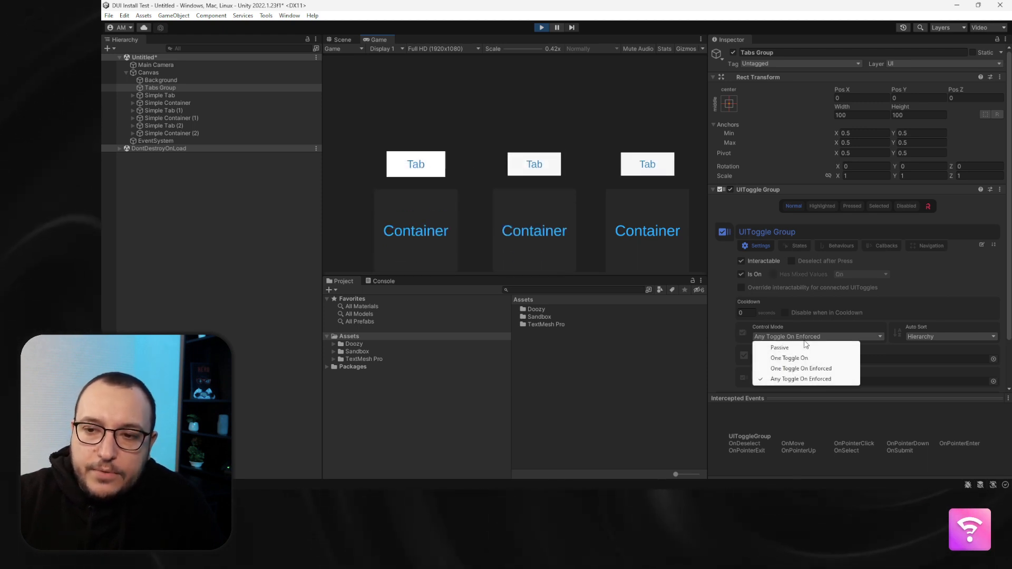
pyautogui.click(813, 365)
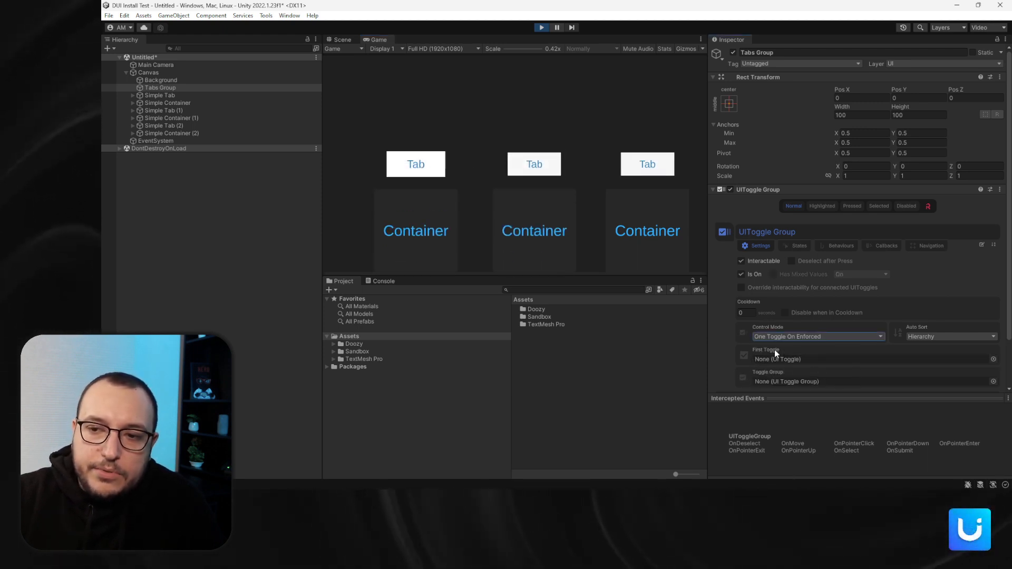
pyautogui.click(632, 174)
pyautogui.click(527, 171)
pyautogui.click(403, 170)
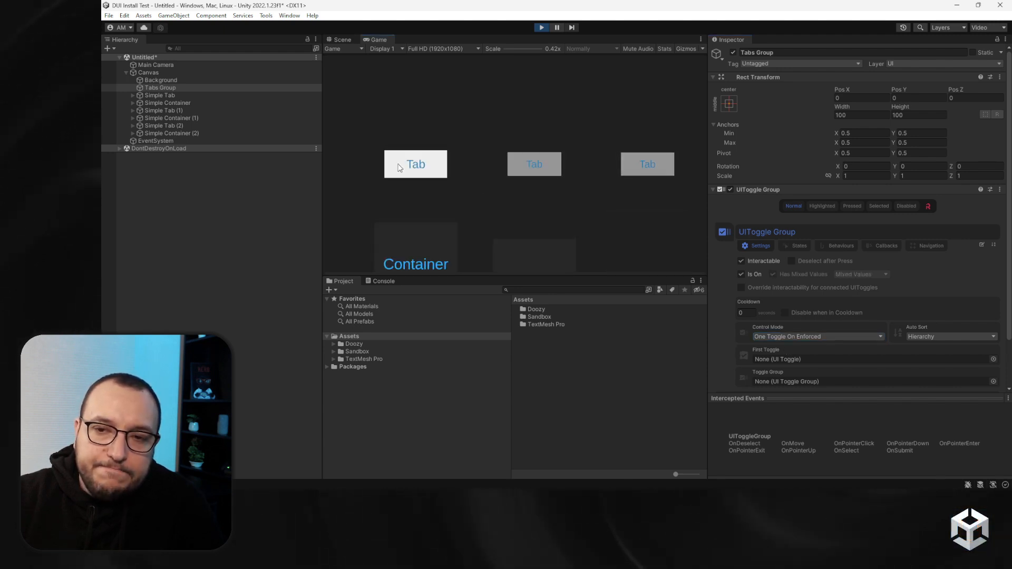
pyautogui.click(520, 167)
pyautogui.click(429, 168)
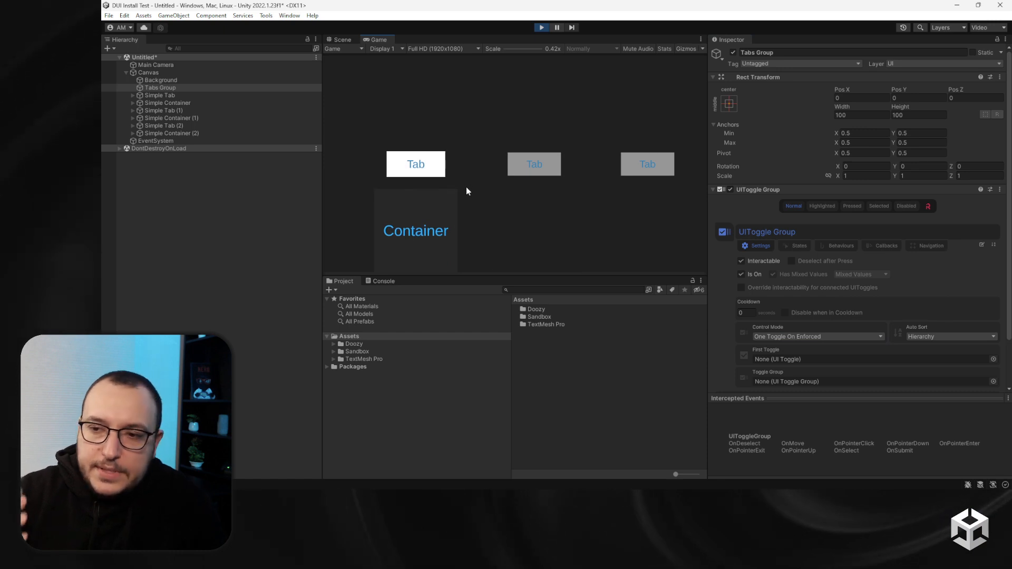
# Stop the running scene and turn off Is On for all three Simple Tabs at once
pyautogui.click(542, 27)
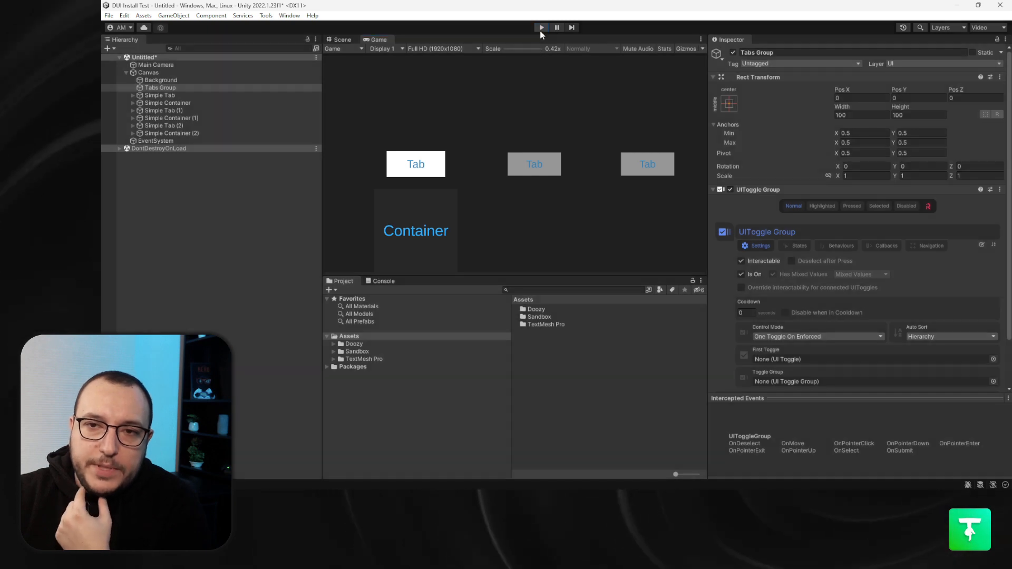
pyautogui.click(166, 95)
pyautogui.keyDown('ctrl'); pyautogui.click(180, 112); pyautogui.keyUp('ctrl')
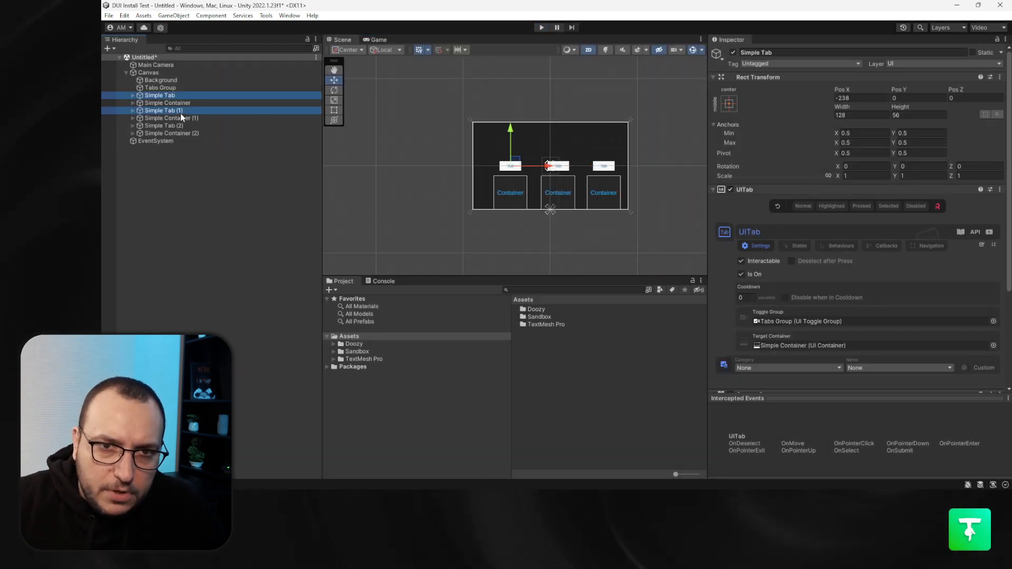
pyautogui.keyDown('ctrl'); pyautogui.click(184, 125); pyautogui.keyUp('ctrl')
pyautogui.click(742, 275)
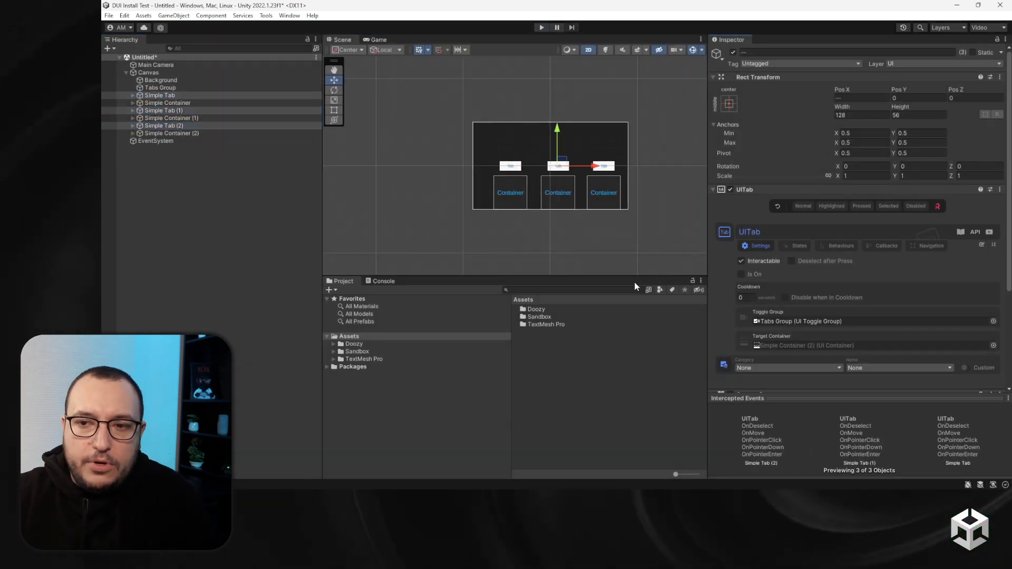
pyautogui.click(600, 262)
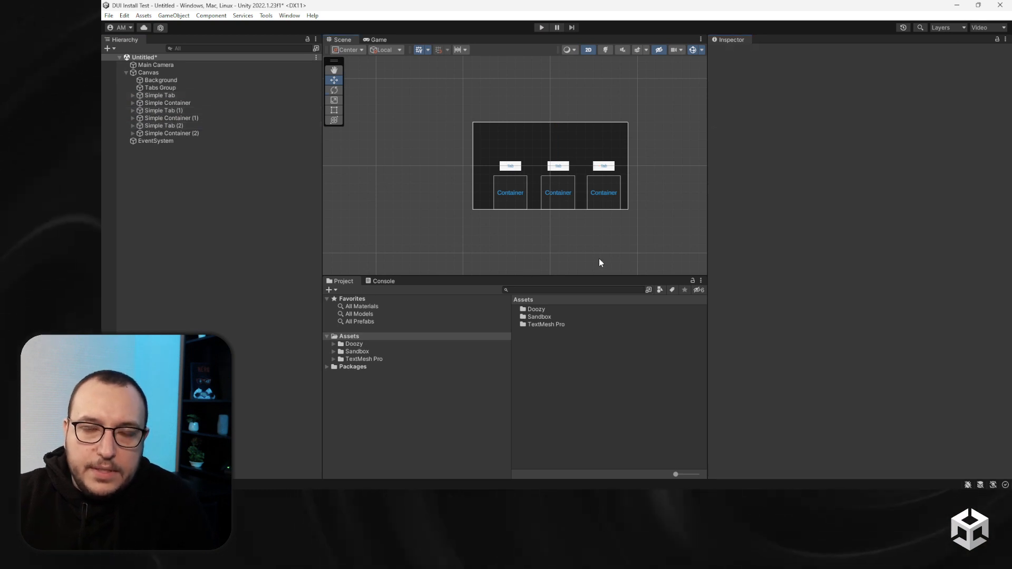
# Examine the Auto Sort options of the Tabs Group's UIToggle Group
pyautogui.click(219, 88)
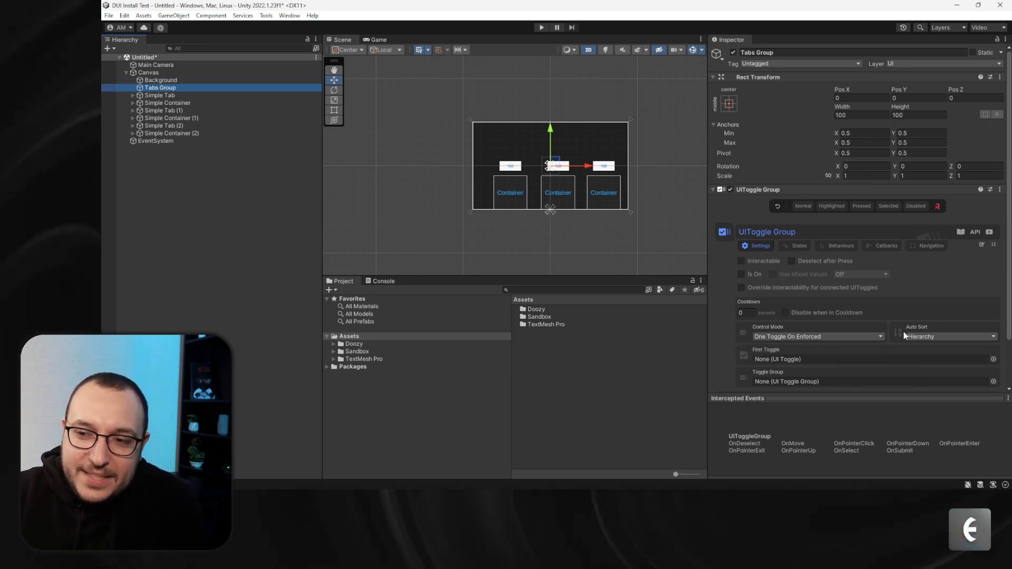
pyautogui.click(935, 337)
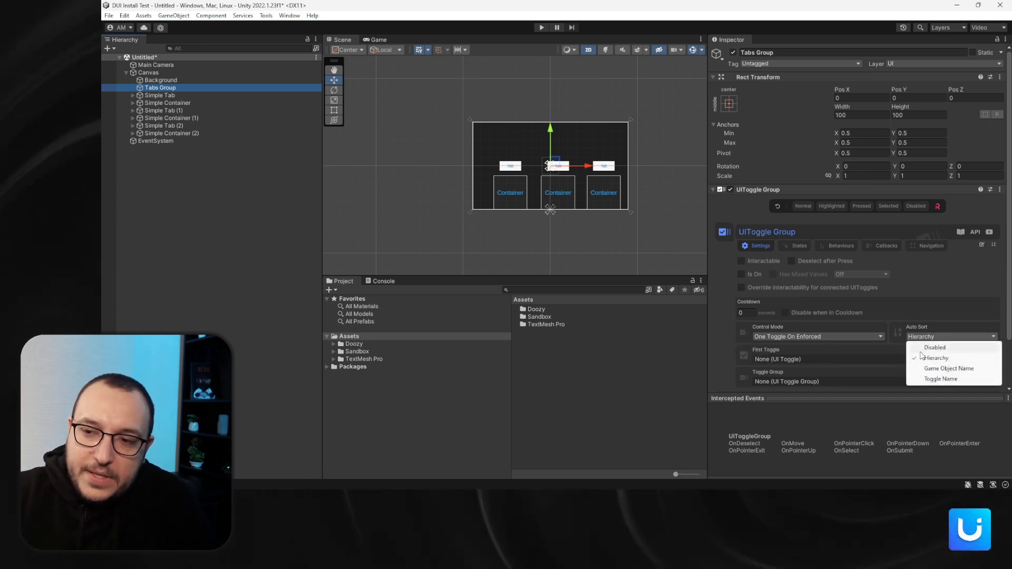
pyautogui.click(925, 316)
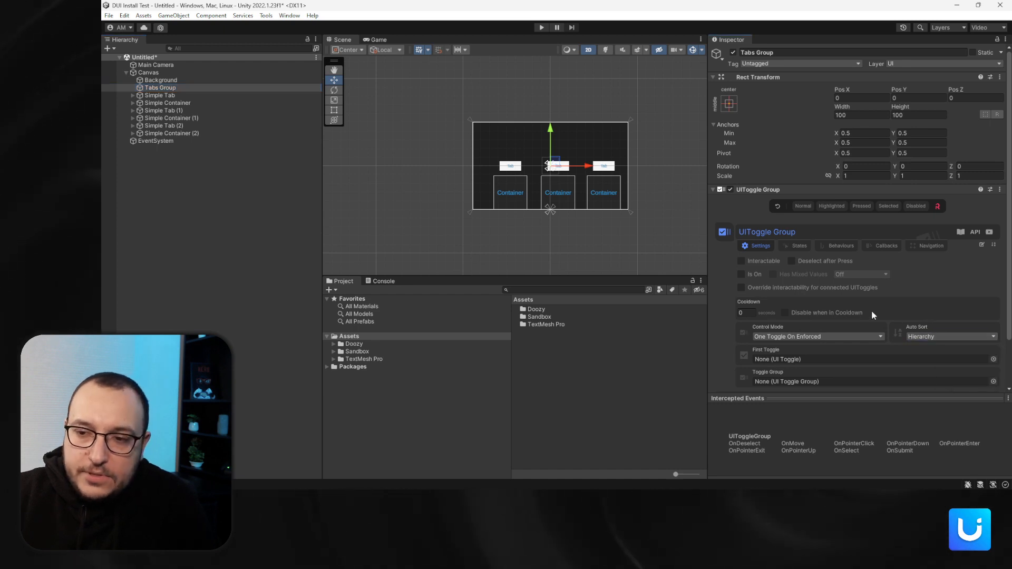
# Move Simple Tab (1) and Simple Tab (2) directly below Simple Tab in the Canvas hierarchy, and select Simple Tab
pyautogui.click(184, 110)
pyautogui.keyDown('ctrl'); pyautogui.click(183, 126); pyautogui.keyUp('ctrl')
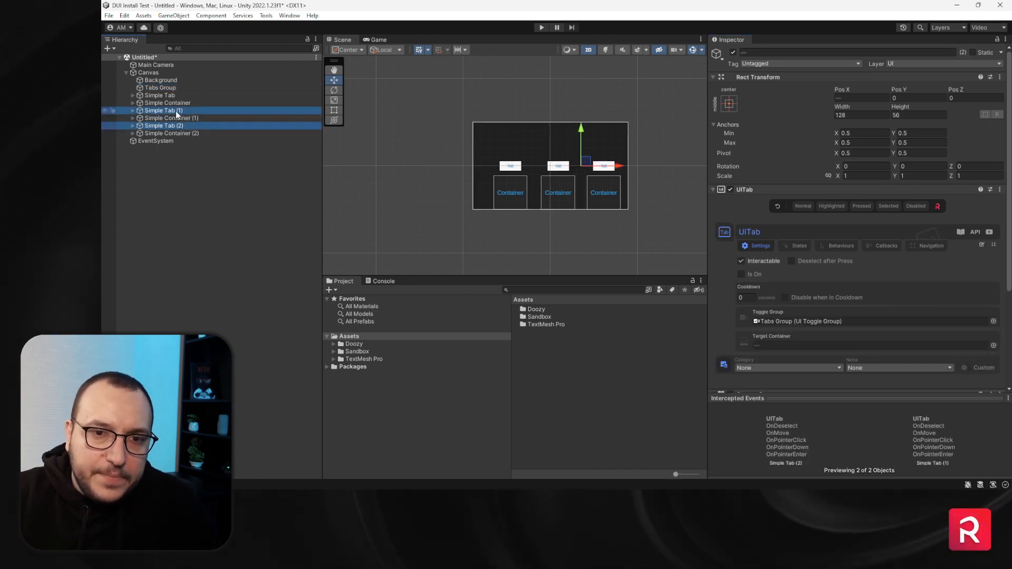
pyautogui.moveTo(174, 105); pyautogui.dragTo(176, 100)
pyautogui.click(183, 95)
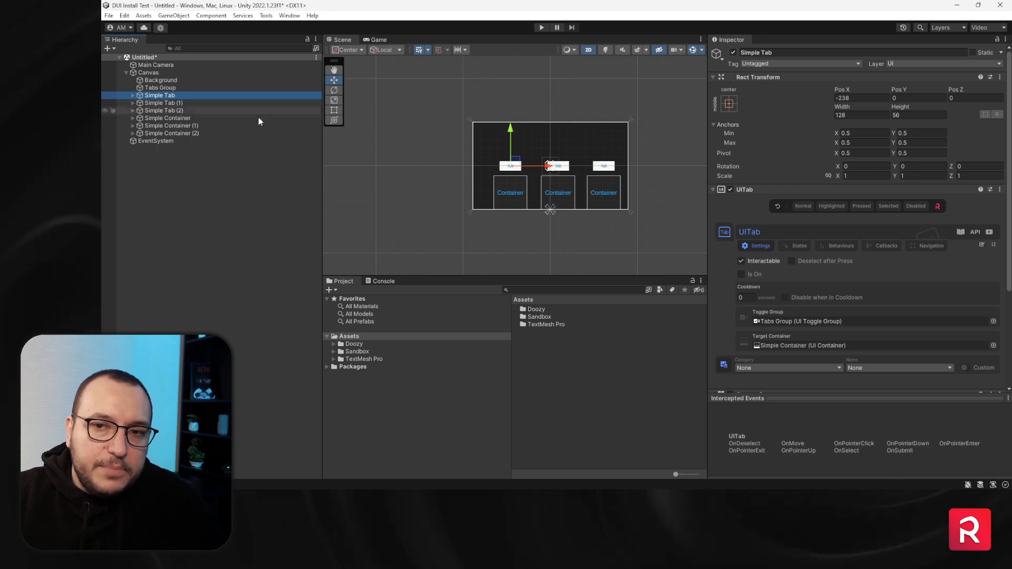
pyautogui.scroll(4, 534, 209)
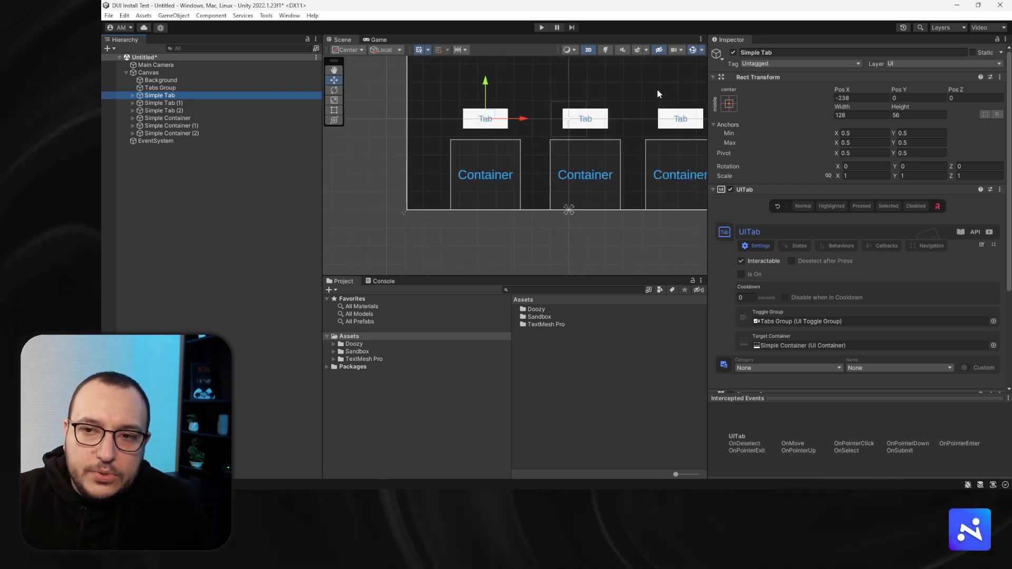
# Run the scene to test Hierarchy sorting with Simple Tab as the first tab, and stop it
pyautogui.moveTo(588, 128); pyautogui.dragTo(564, 162, button='middle')
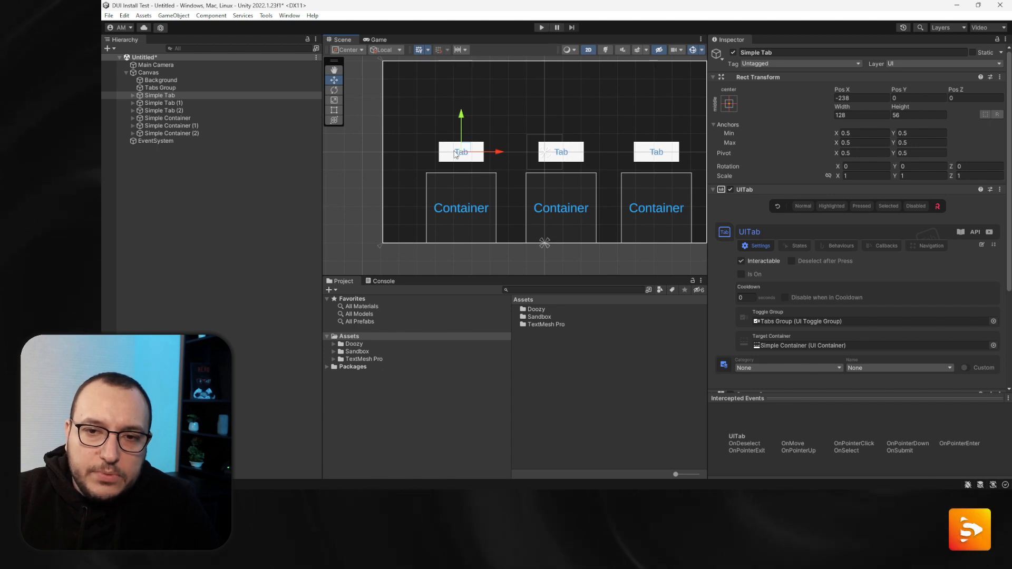
pyautogui.click(541, 28)
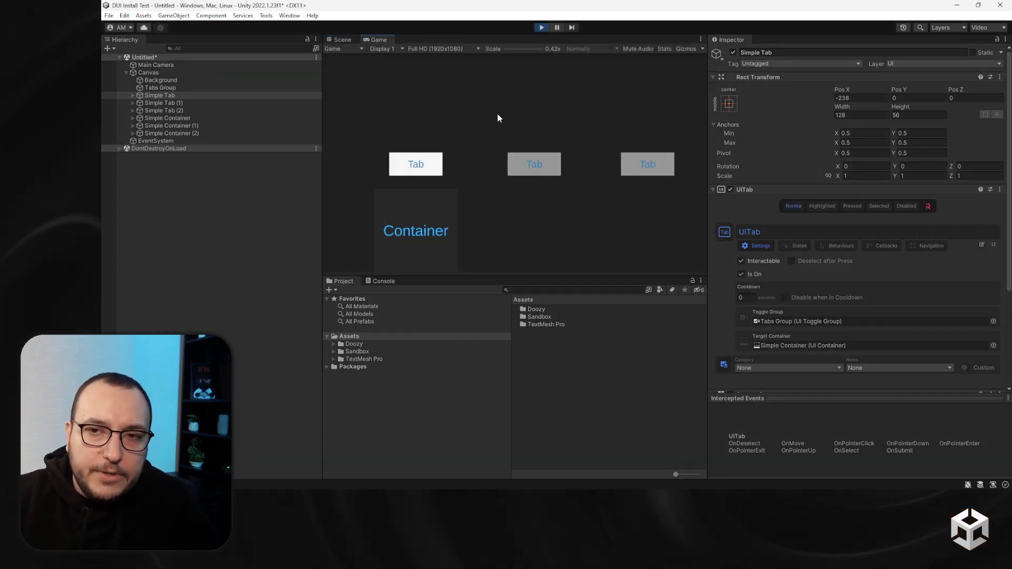
pyautogui.click(541, 27)
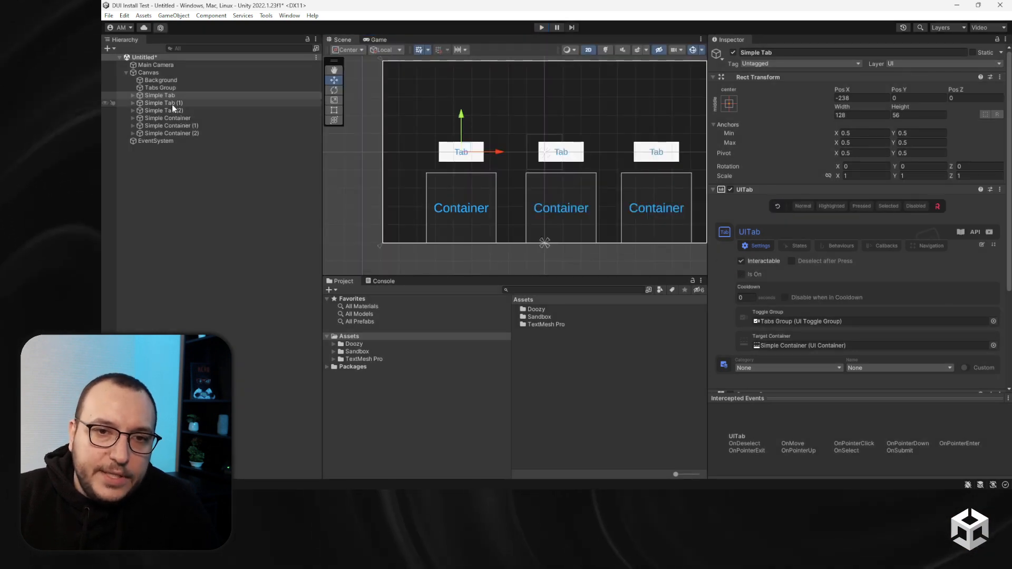
# Test the Hierarchy sorting by running the scene with Simple Tab (1) placed above Simple Tab, and restore the original order
pyautogui.click(162, 104)
pyautogui.moveTo(162, 103); pyautogui.dragTo(161, 92)
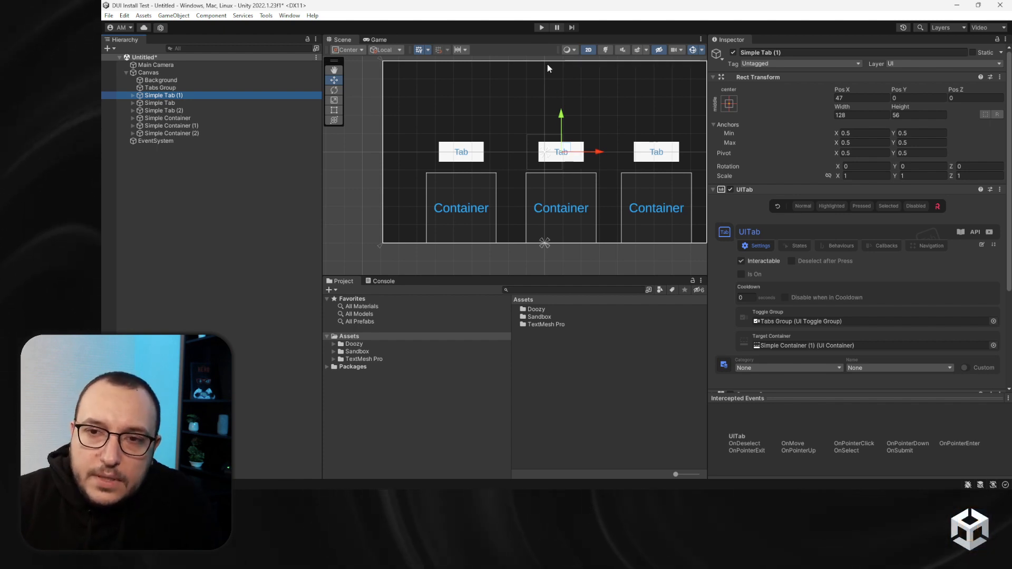
pyautogui.click(541, 28)
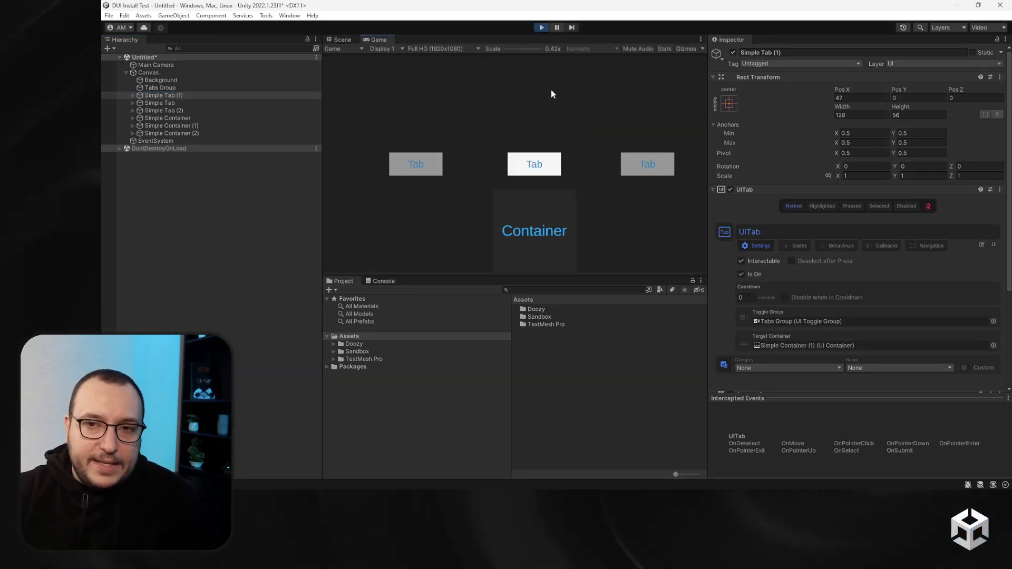
pyautogui.click(540, 28)
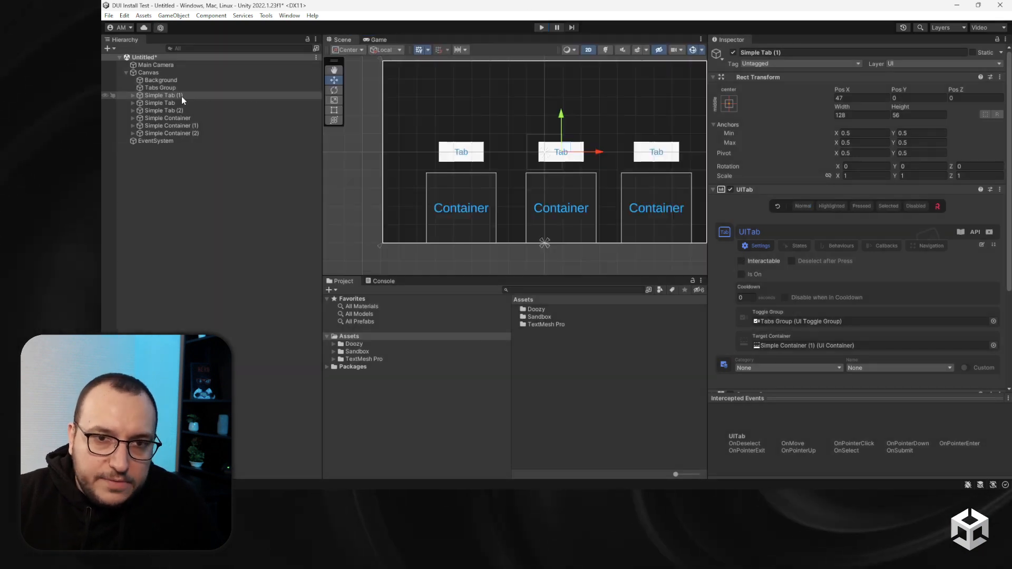
pyautogui.click(179, 104)
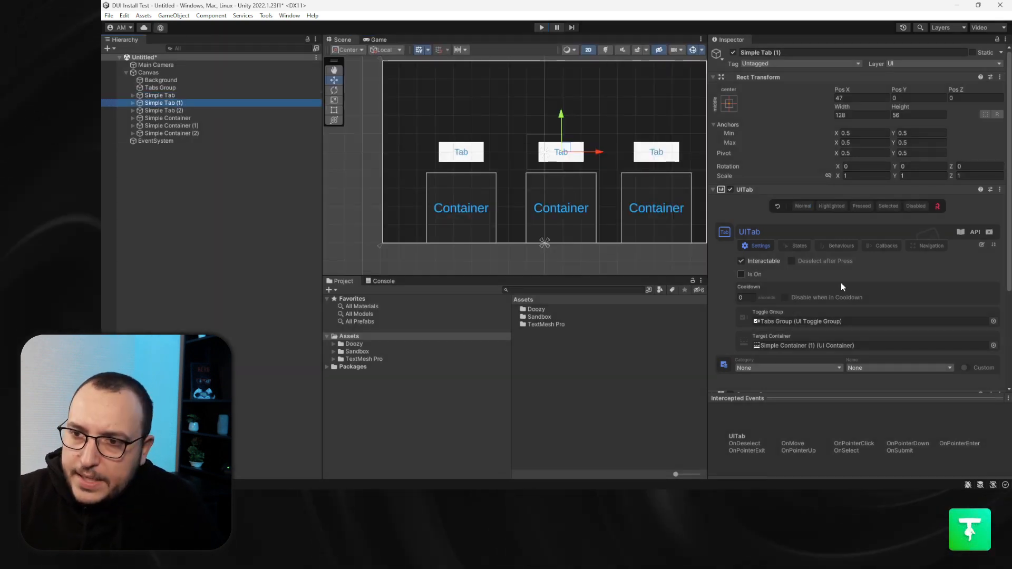
# Set the Auto Sort of the Tabs Group's UIToggle Group to Game Object Name
pyautogui.click(201, 89)
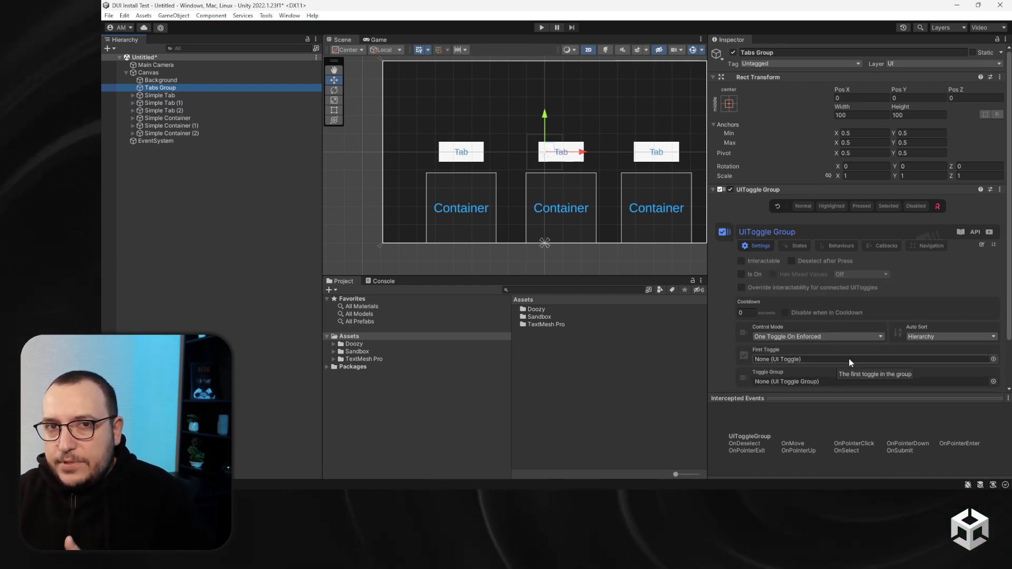
pyautogui.click(922, 336)
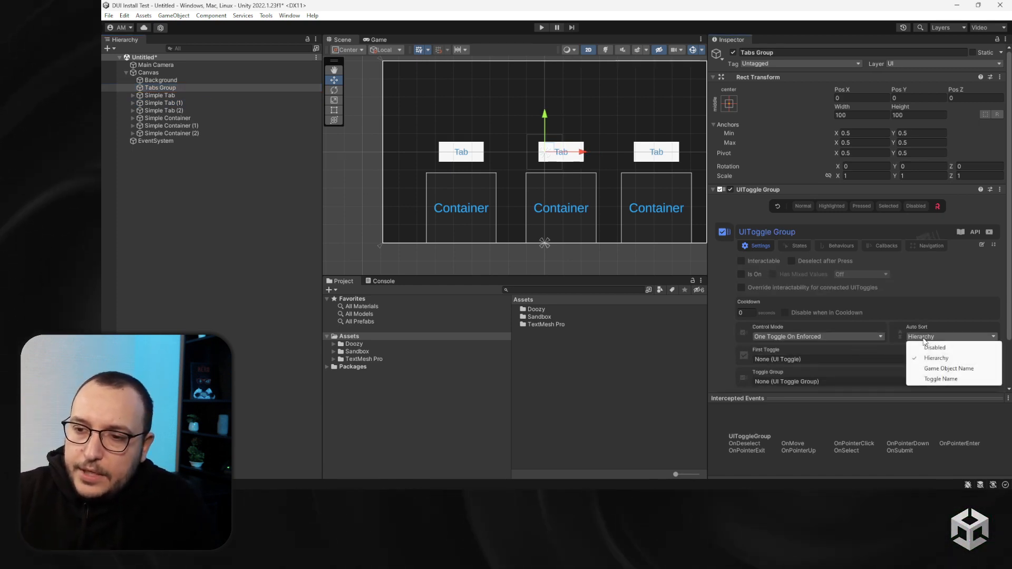
pyautogui.click(948, 371)
# Rename Simple Tab as Simple Tab A and Simple Tab (1) as Simple Tab B in the hierarchy
pyautogui.click(175, 96)
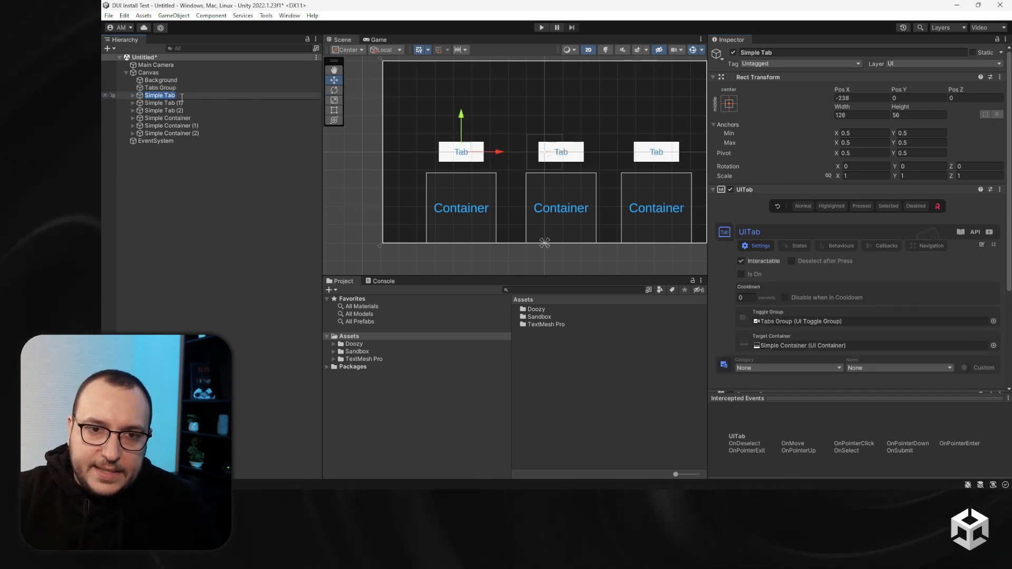
pyautogui.press('End')
pyautogui.write('A')
pyautogui.press('Return')
pyautogui.click(189, 104)
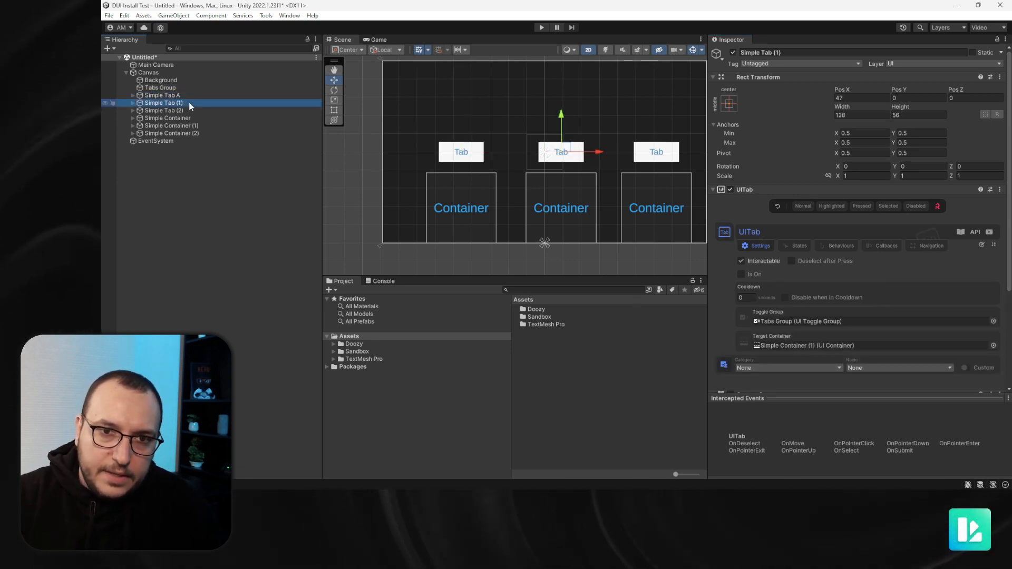
pyautogui.click(189, 102)
pyautogui.press('BackSpace')
pyautogui.write('B')
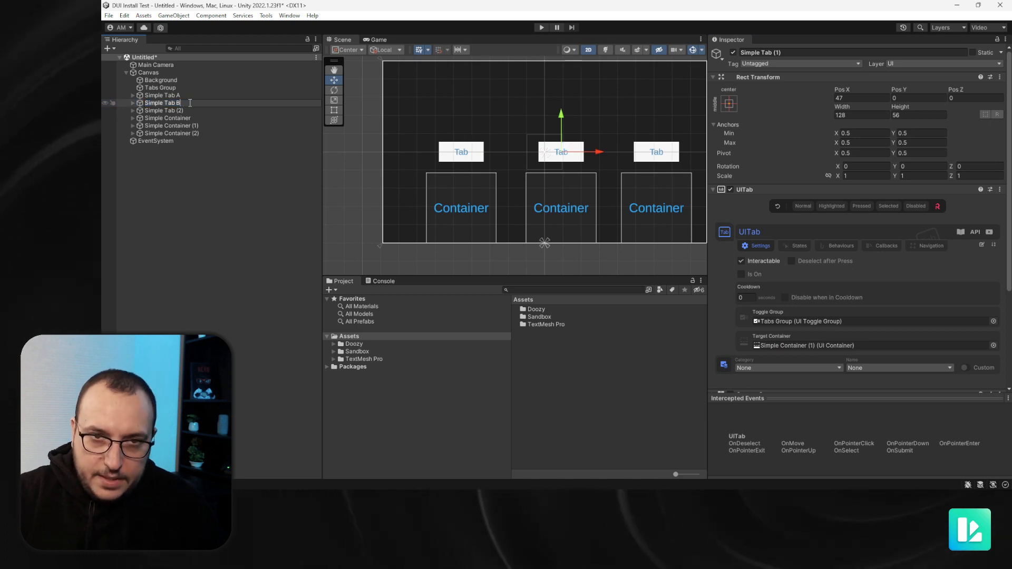
pyautogui.press('Return')
# Rename Simple Tab (2) as Simple Tab C in the hierarchy
pyautogui.press('Down')
pyautogui.press('F2')
pyautogui.press('End')
pyautogui.press('BackSpace')
pyautogui.press('BackSpace')
pyautogui.press('BackSpace')
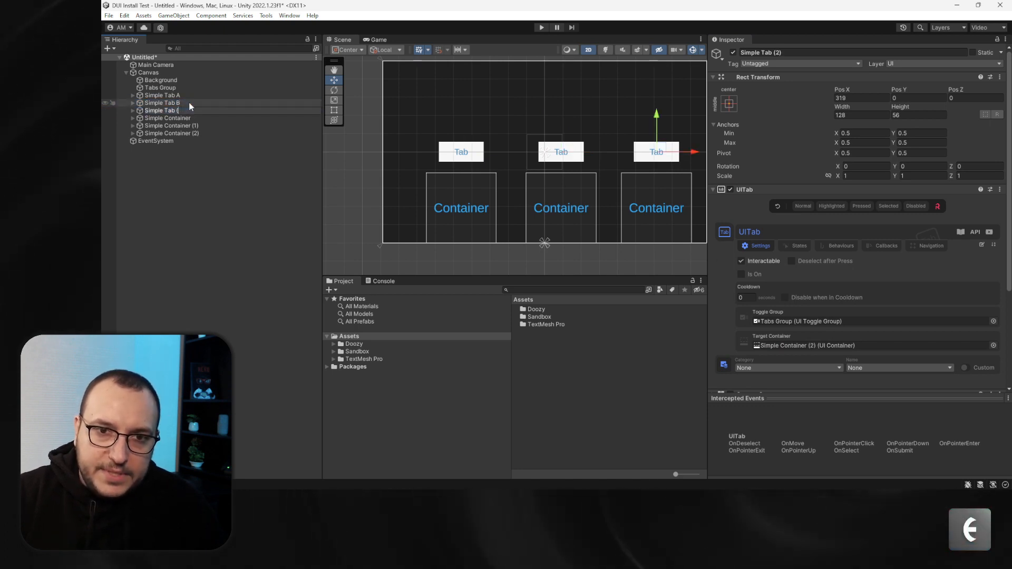
pyautogui.write('C')
pyautogui.press('Return')
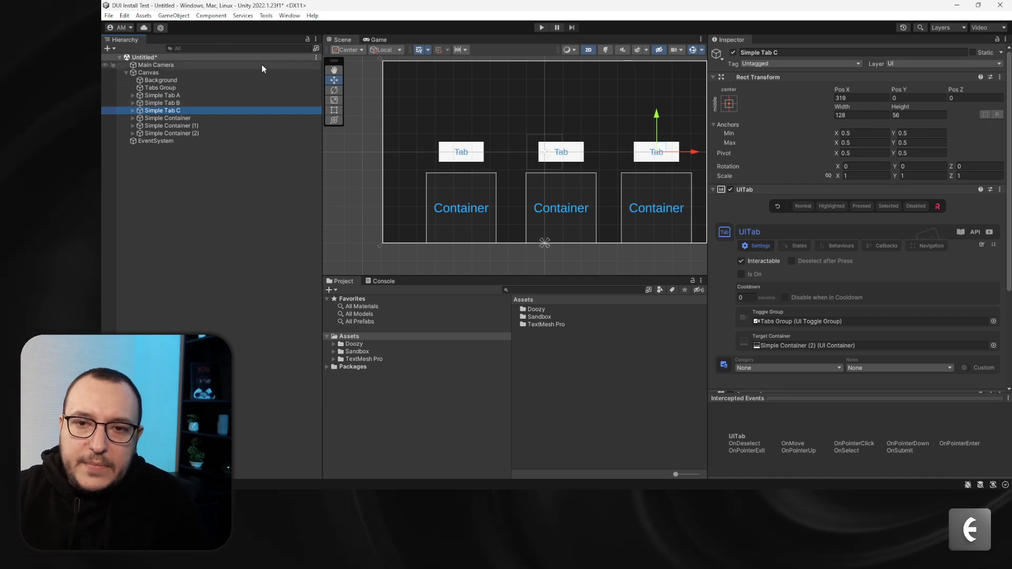
# Run the scene to test Game Object Name sorting with tabs A, B and C, and stop it
pyautogui.click(207, 96)
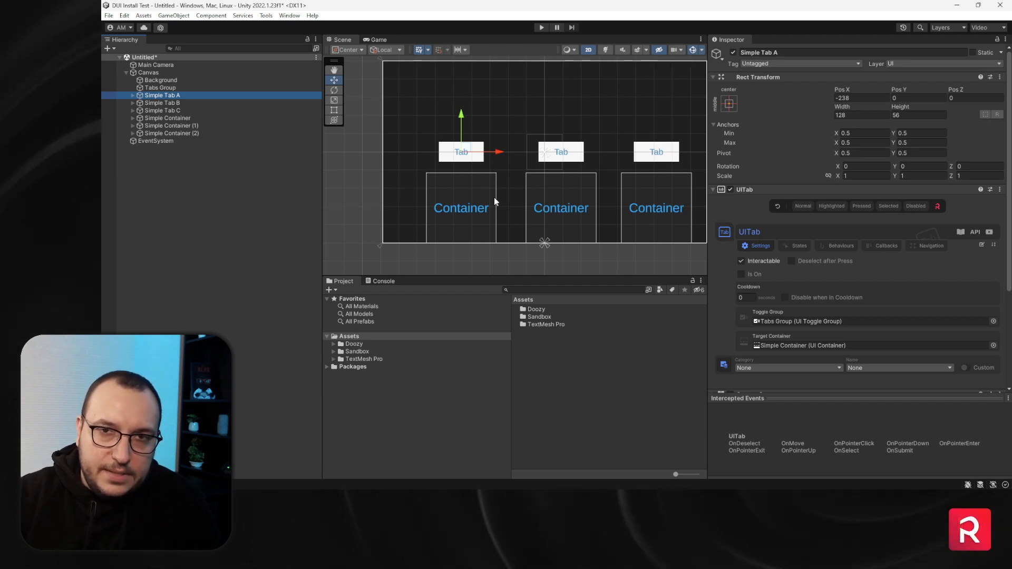
pyautogui.click(541, 27)
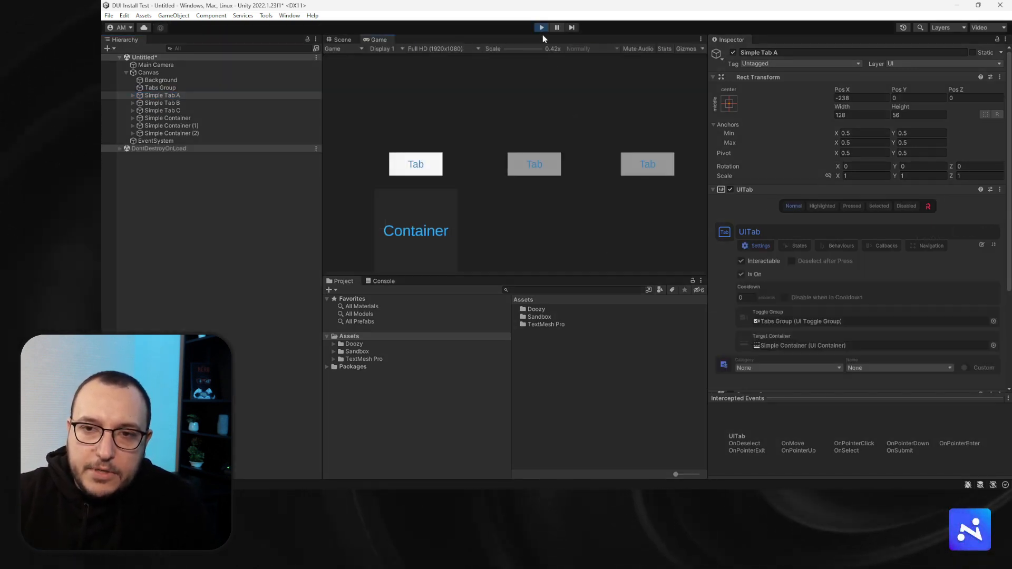
pyautogui.click(541, 28)
# Rename Simple Tab A as Simple Tab D and run the scene briefly to test the name sorting
pyautogui.click(199, 95)
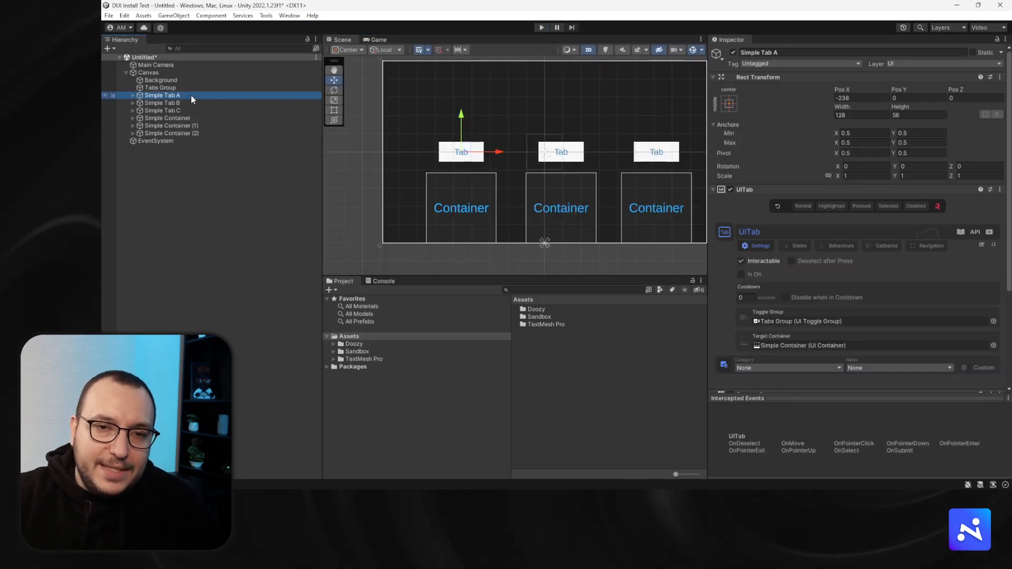
pyautogui.press('F2')
pyautogui.press('End')
pyautogui.press('BackSpace')
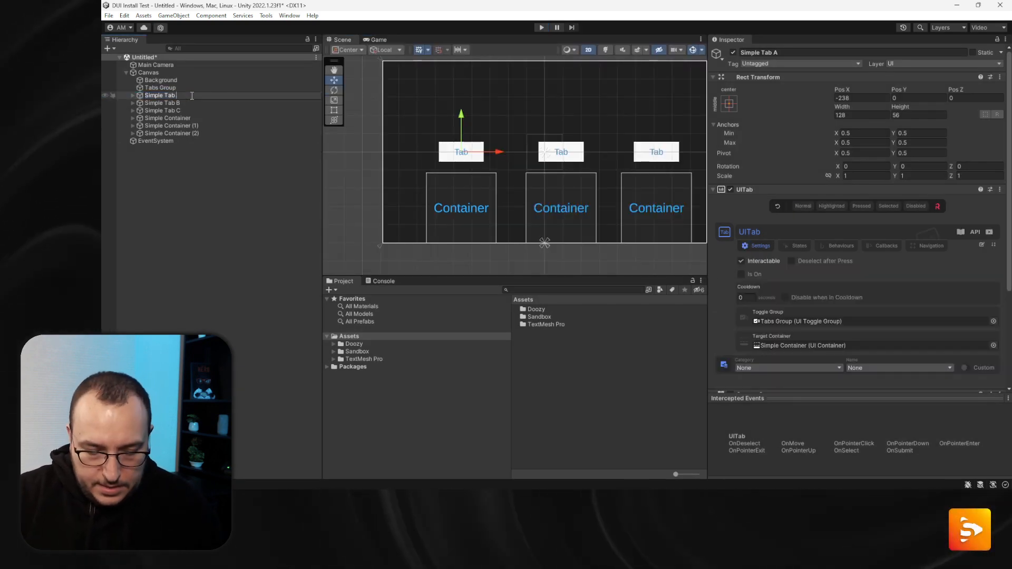
pyautogui.write('D')
pyautogui.press('Return')
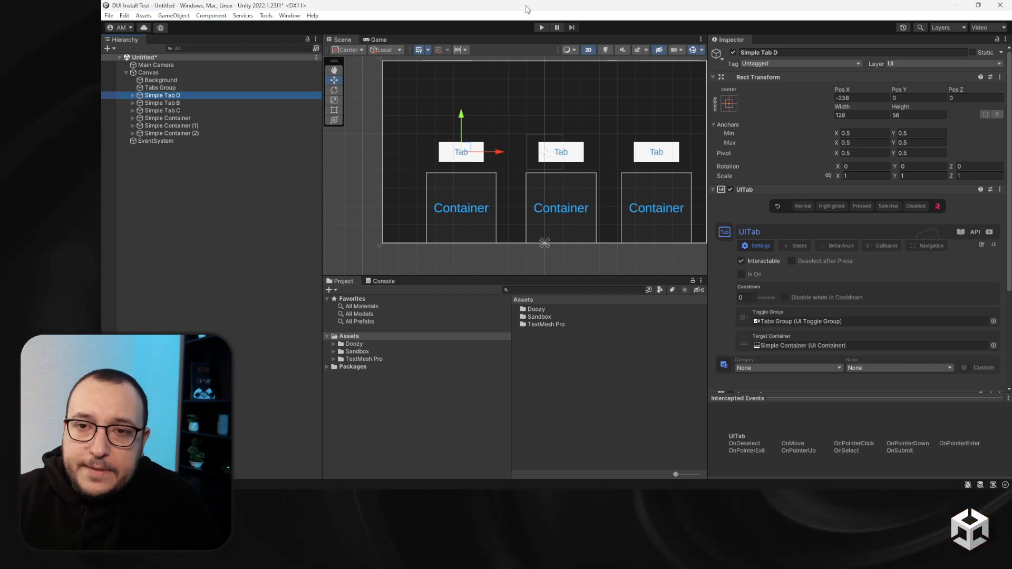
pyautogui.click(541, 27)
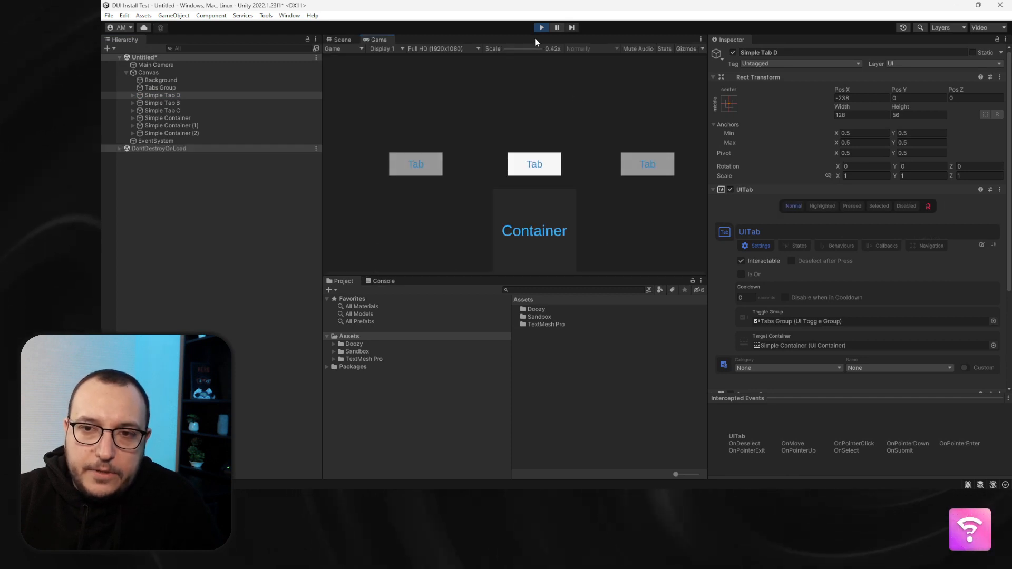
pyautogui.click(540, 28)
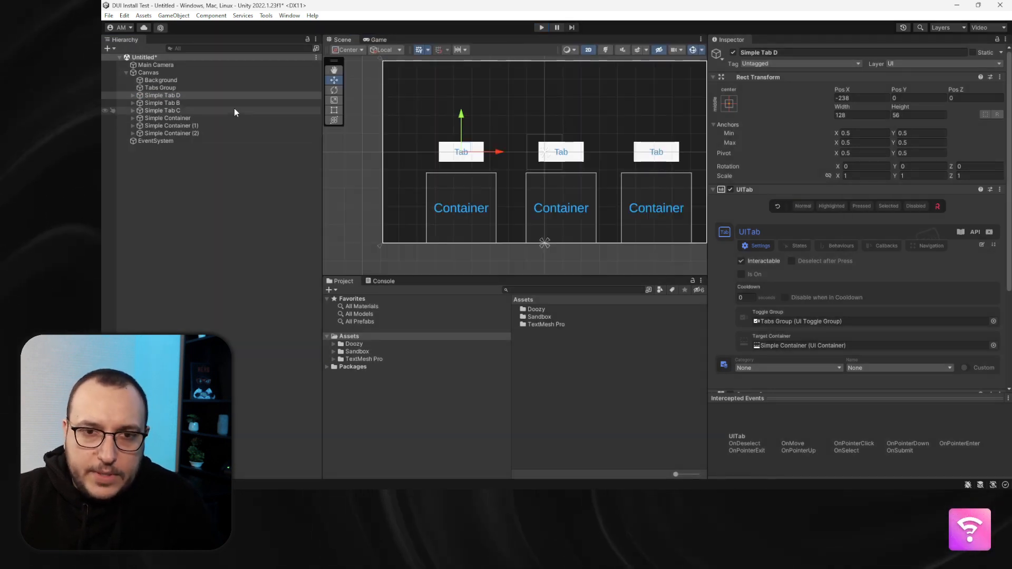
# Rename Simple Tab D back as Simple Tab A
pyautogui.click(189, 96)
pyautogui.press('F2')
pyautogui.press('End')
pyautogui.press('BackSpace')
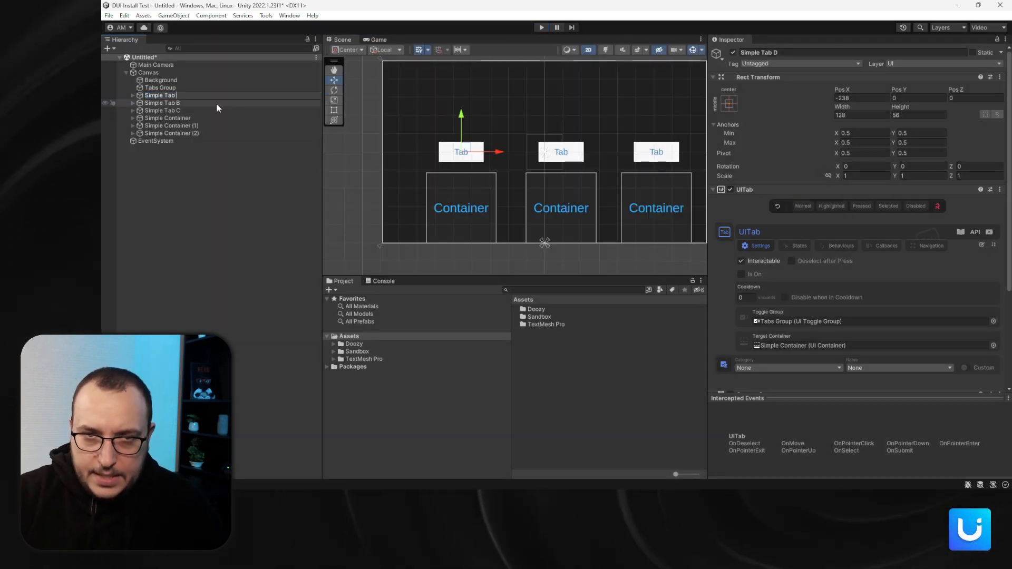
pyautogui.write('A')
pyautogui.press('Return')
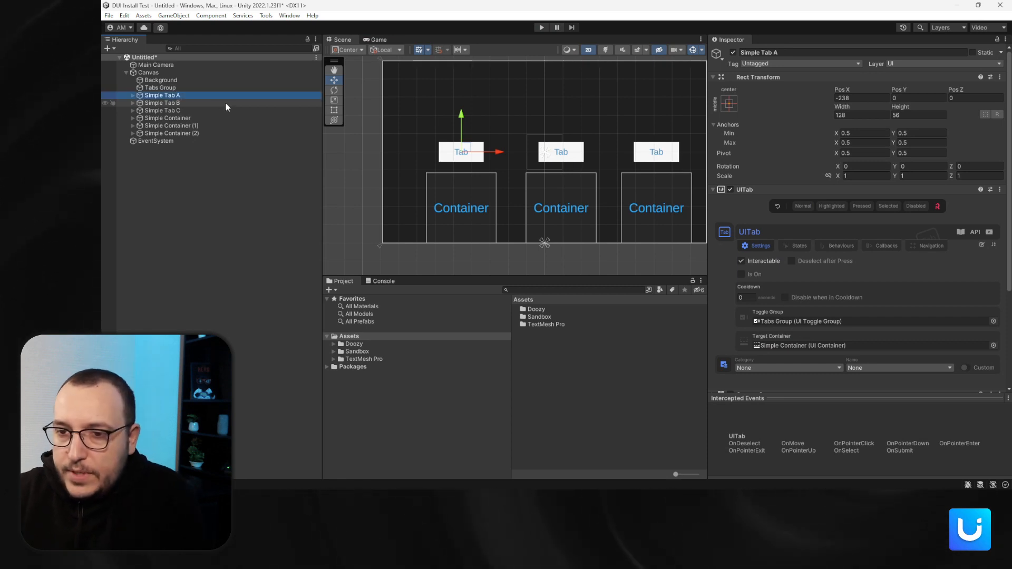
# Set the Auto Sort of the Tabs Group's UIToggle Group to Toggle Name
pyautogui.click(173, 88)
pyautogui.click(912, 339)
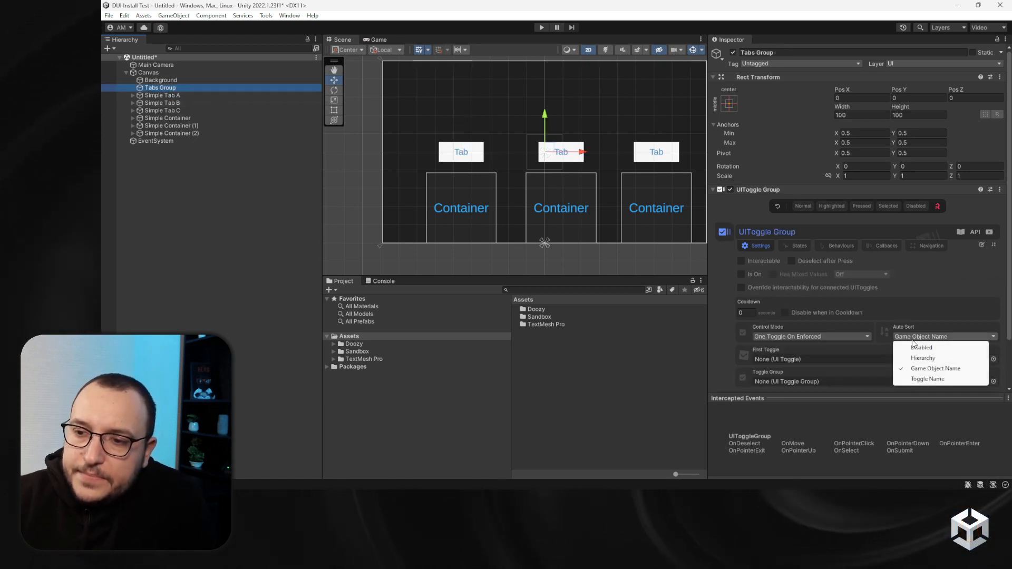
pyautogui.click(928, 379)
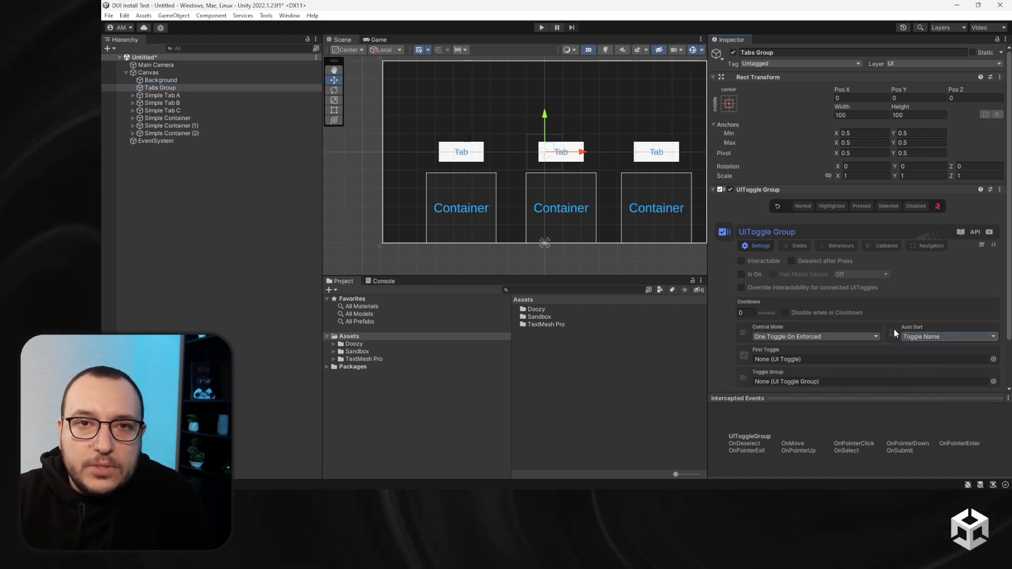
# Give Simple Tab A's UITab a custom category and name, with category Demo and name A
pyautogui.click(176, 96)
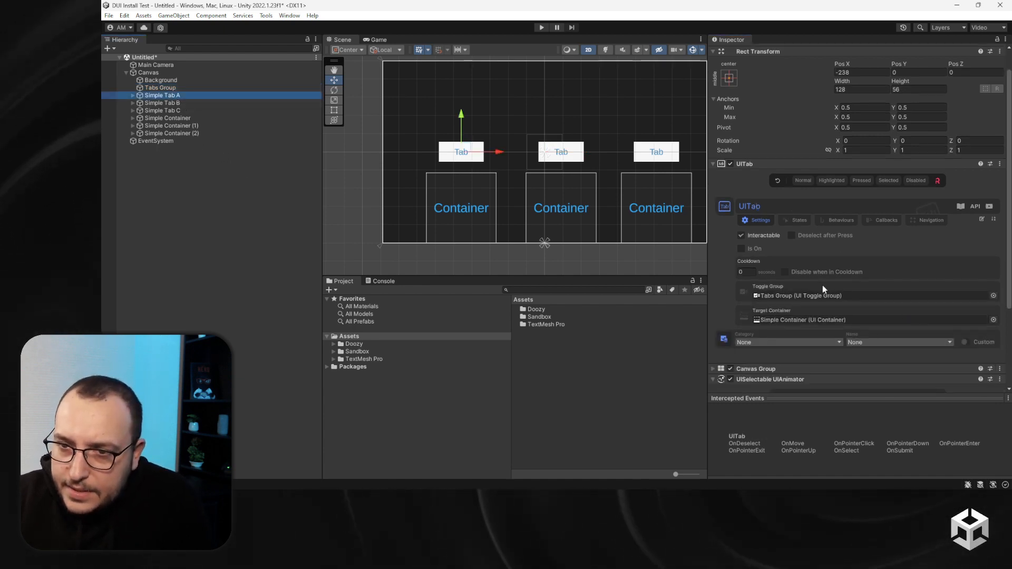
pyautogui.scroll(-2, 822, 285)
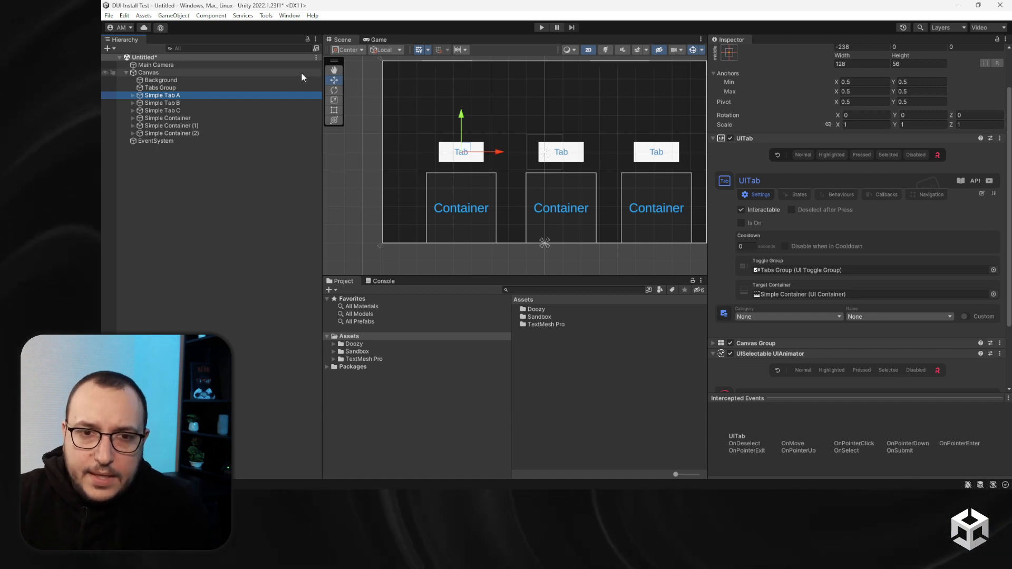
pyautogui.keyDown('shift'); pyautogui.click(169, 110); pyautogui.keyUp('shift')
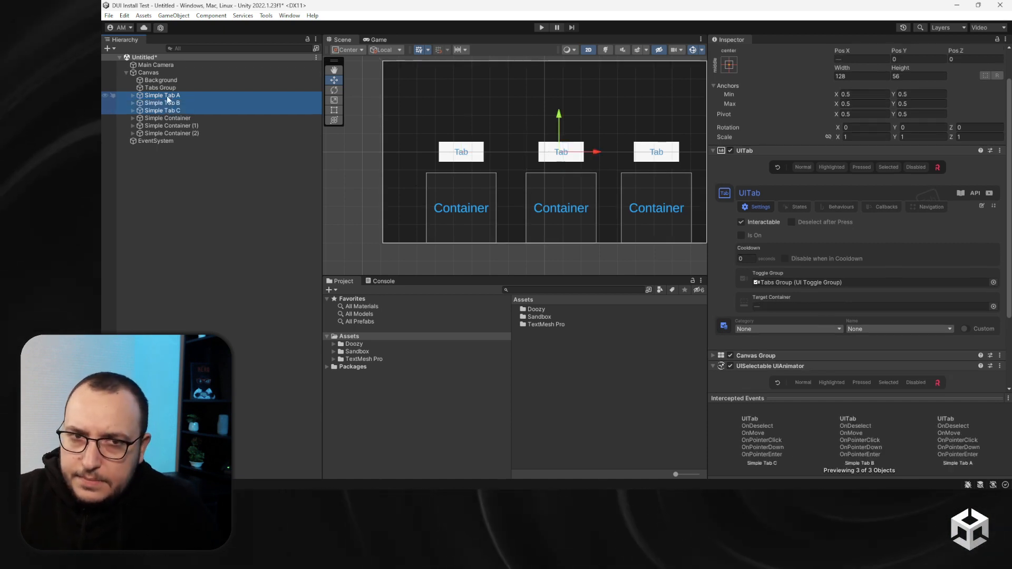
pyautogui.click(161, 95)
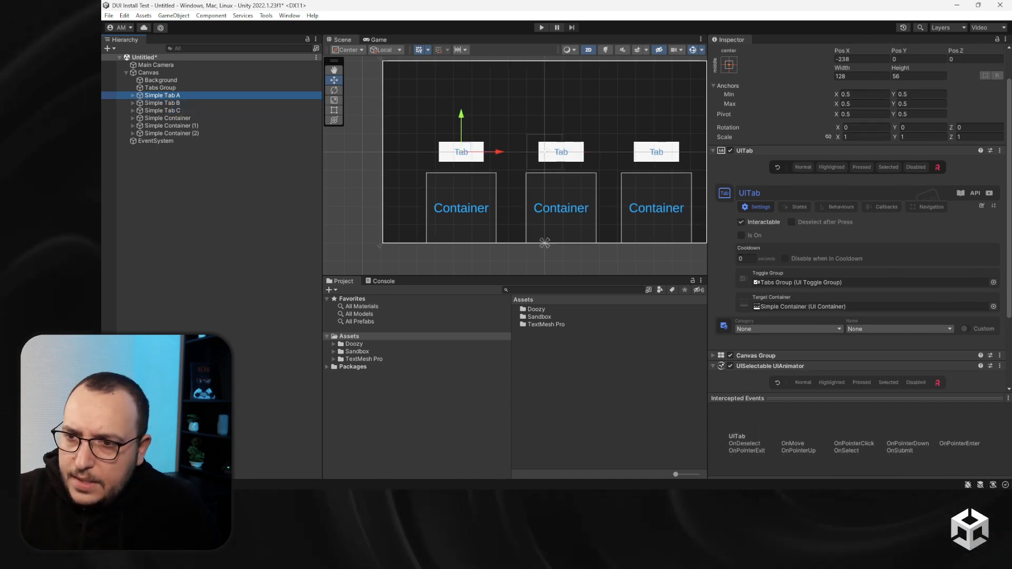
pyautogui.click(975, 330)
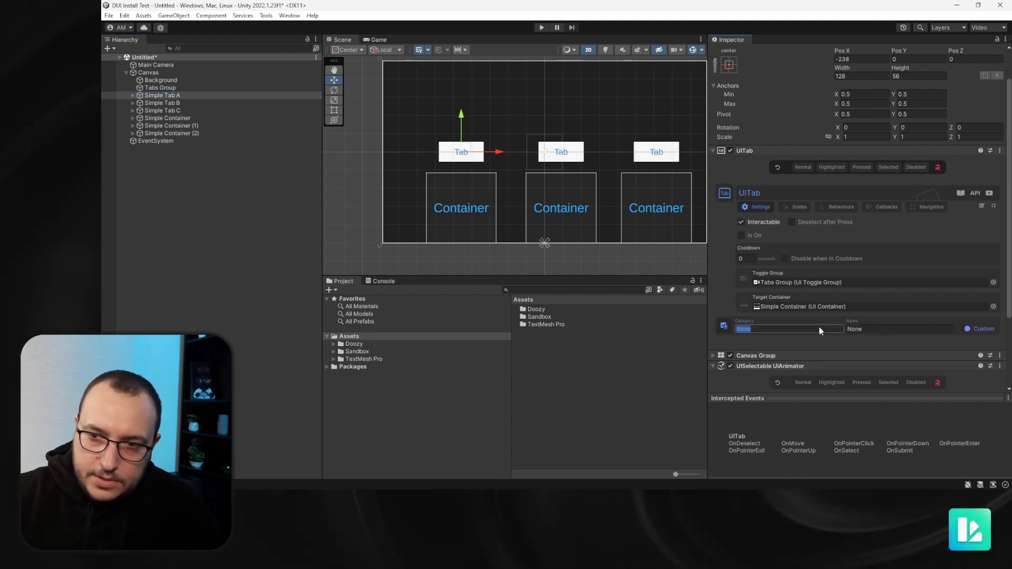
pyautogui.write('Demo')
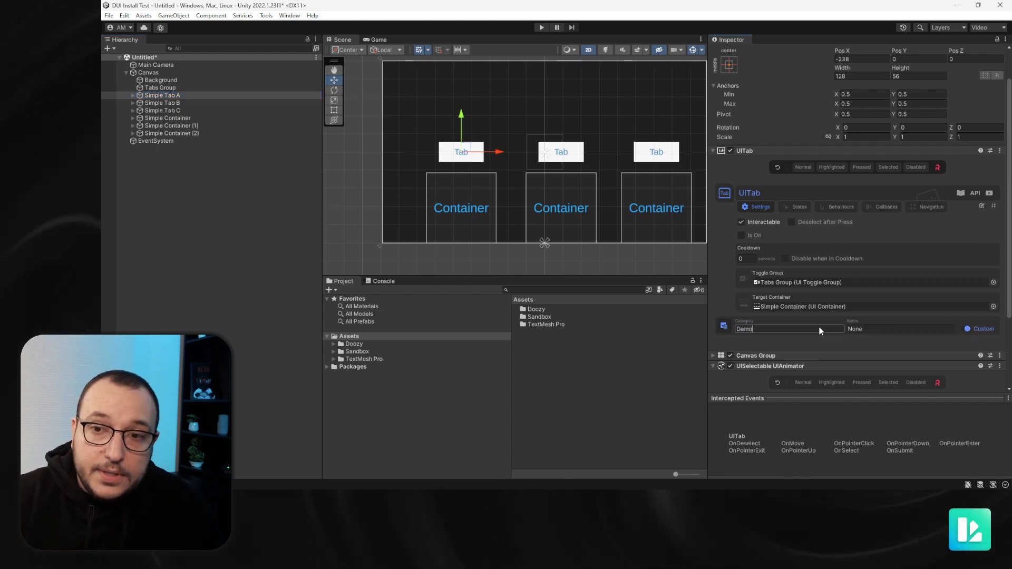
pyautogui.click(868, 329)
pyautogui.write('A')
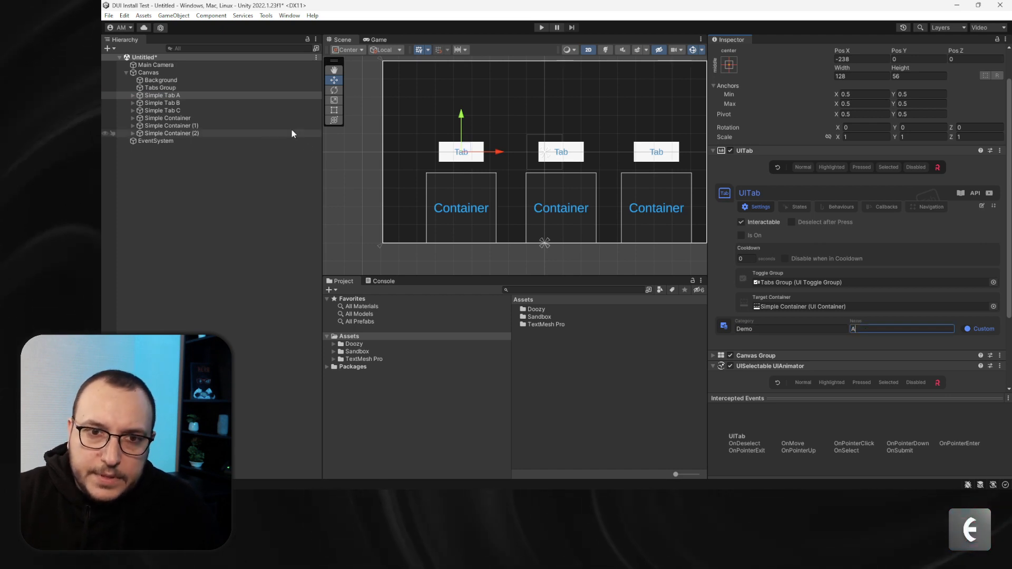
# Set Simple Tab B's custom UITab category to Demo and its name to B
pyautogui.click(263, 103)
pyautogui.click(801, 328)
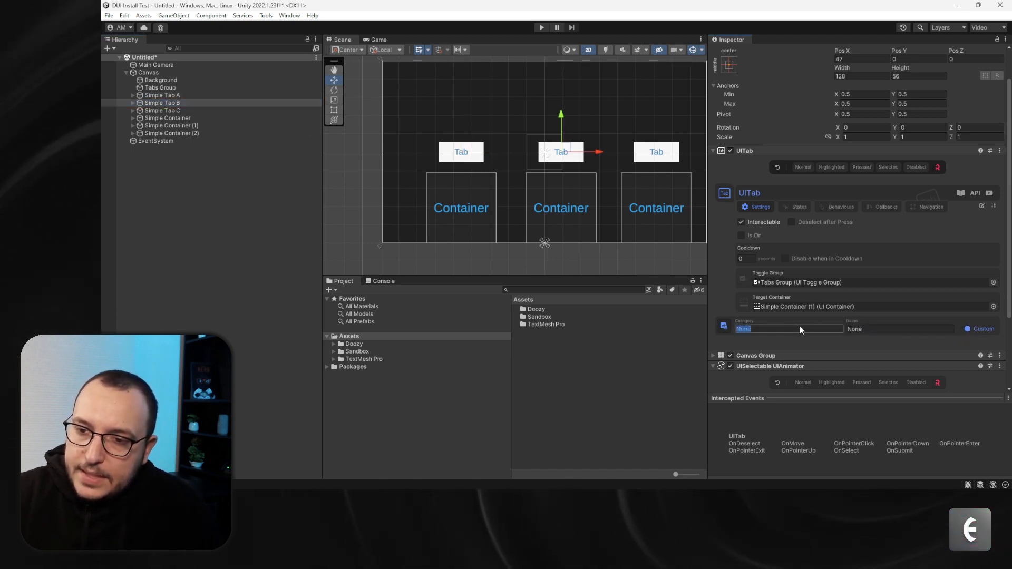
pyautogui.write('Demo')
pyautogui.click(856, 328)
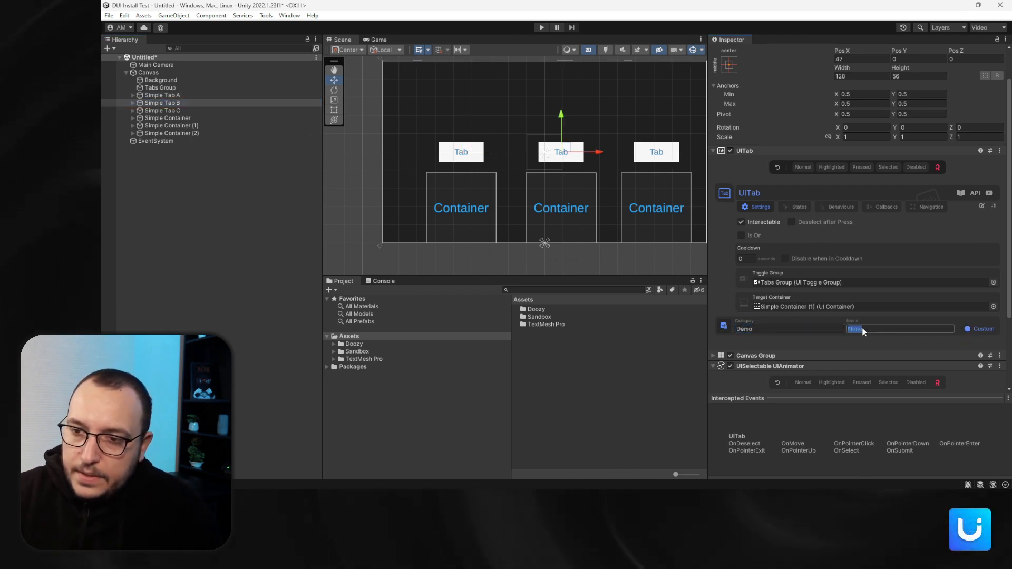
pyautogui.write('B')
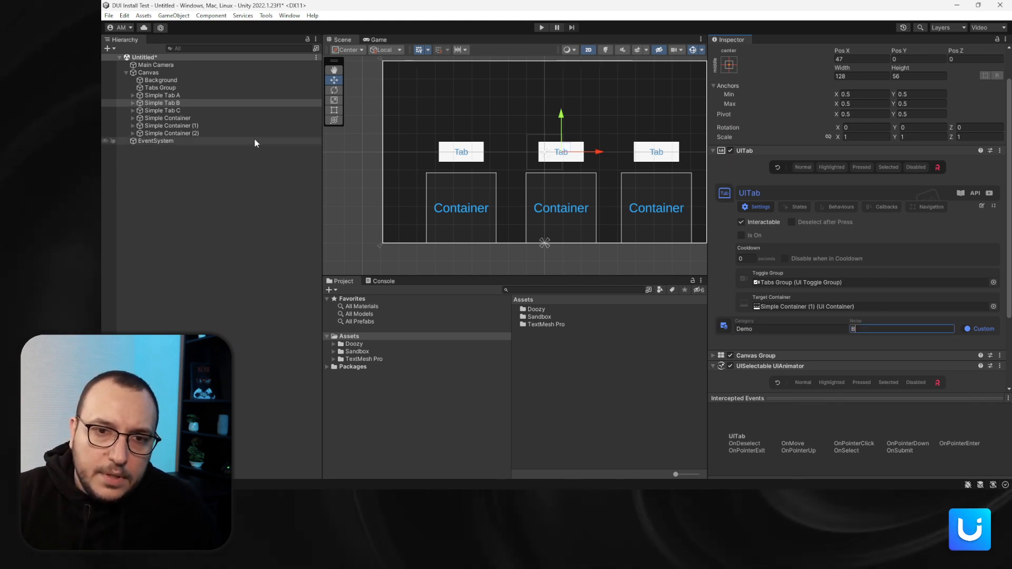
# Set Simple Tab C's custom UITab category to Demo and name to C, and test the scene in play mode
pyautogui.click(264, 110)
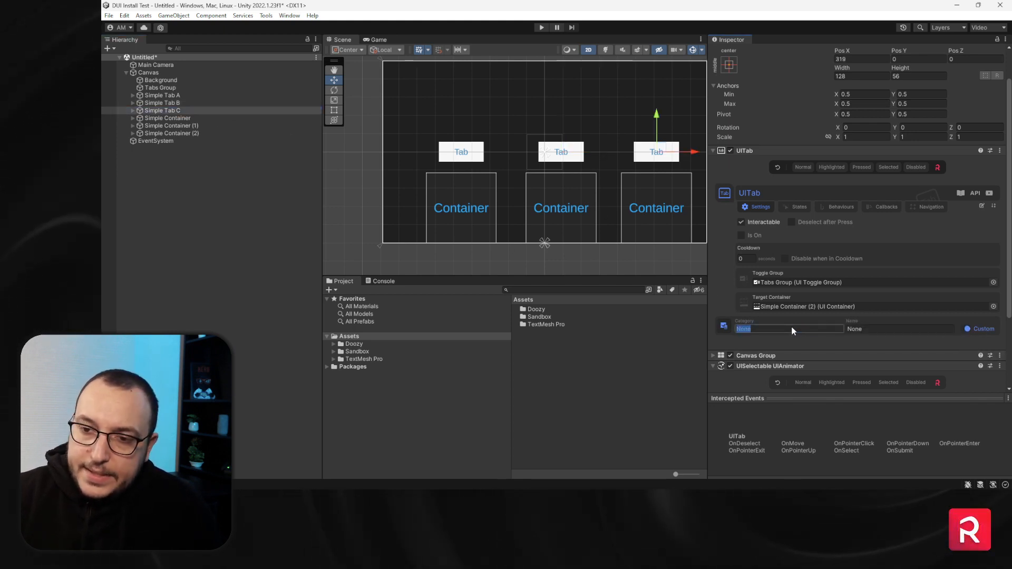
pyautogui.write('Demo')
pyautogui.click(879, 332)
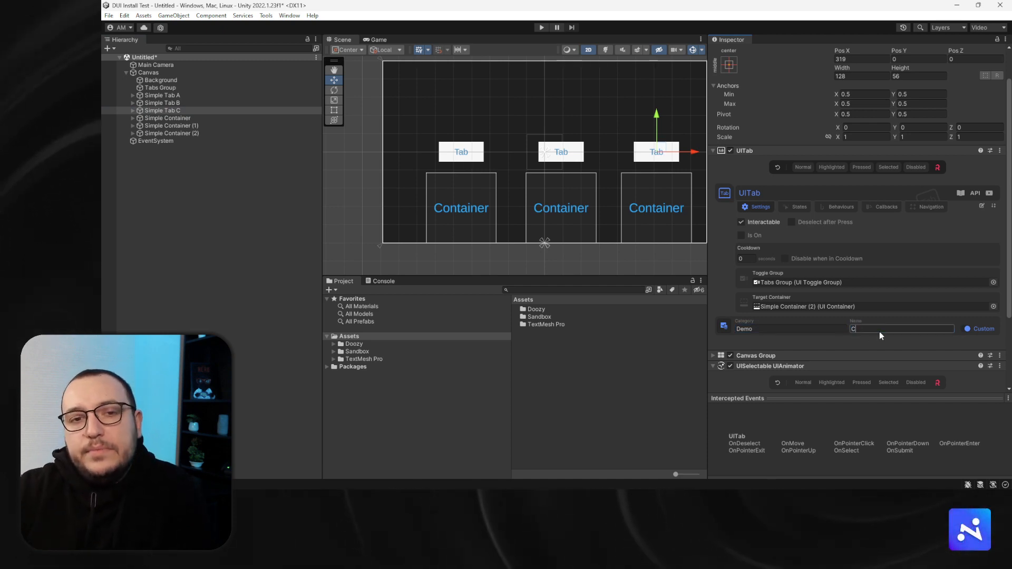
pyautogui.press('Return')
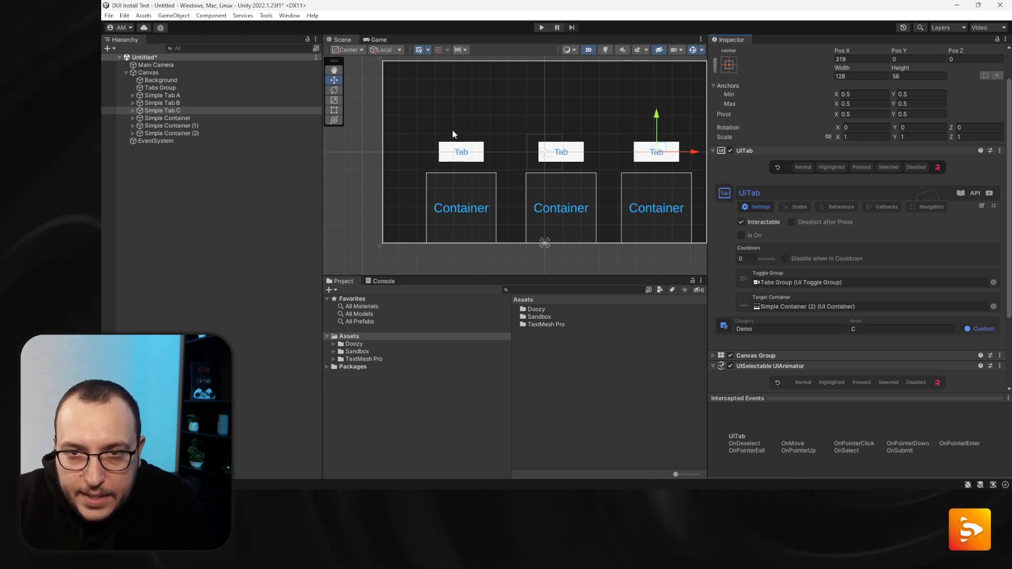
pyautogui.click(541, 27)
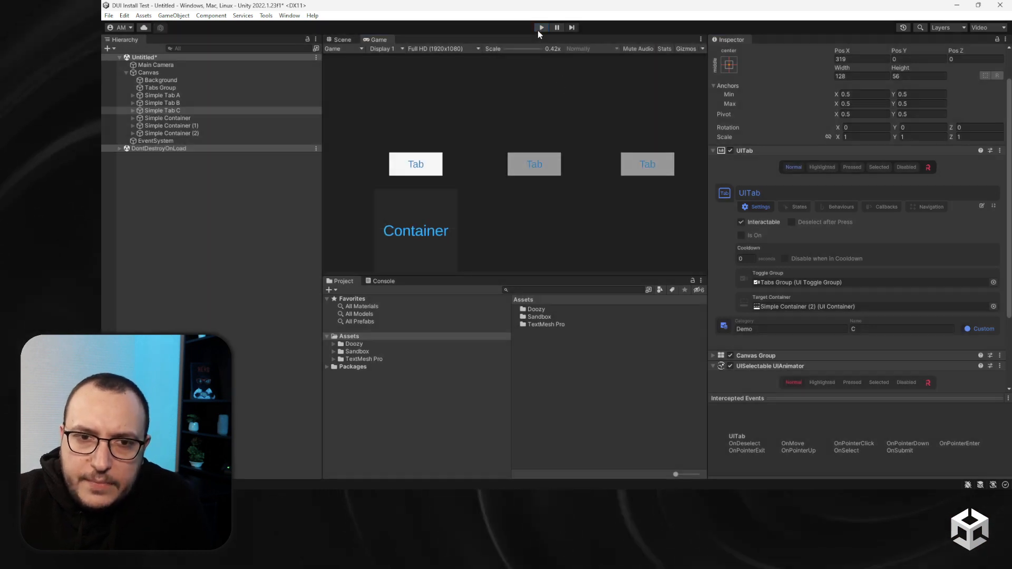
pyautogui.hotkey('ctrl', 'p')
# Set Simple Tab A's custom UITab name to D and test which tab starts on in play mode
pyautogui.click(192, 96)
pyautogui.click(878, 329)
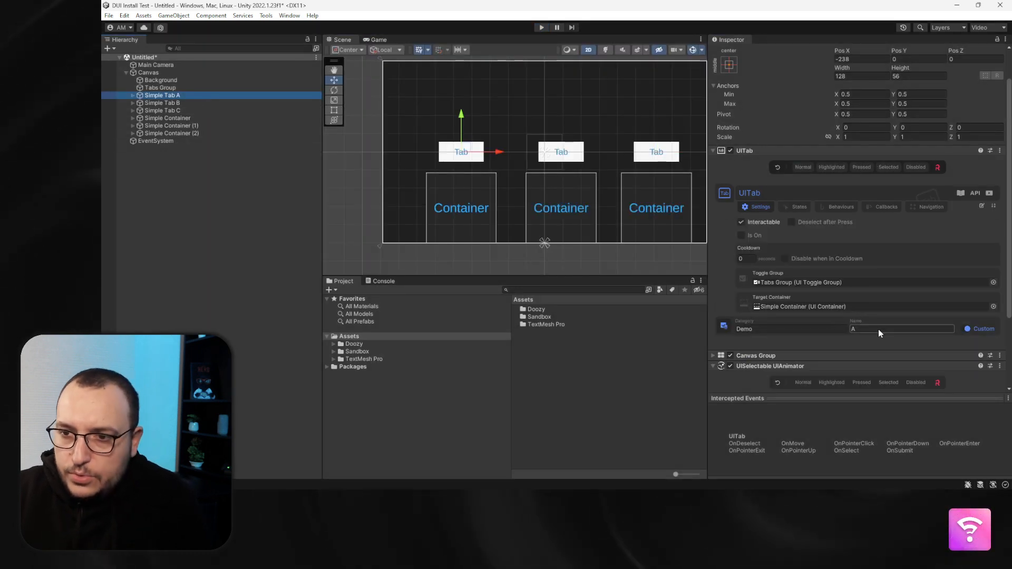
pyautogui.write('D')
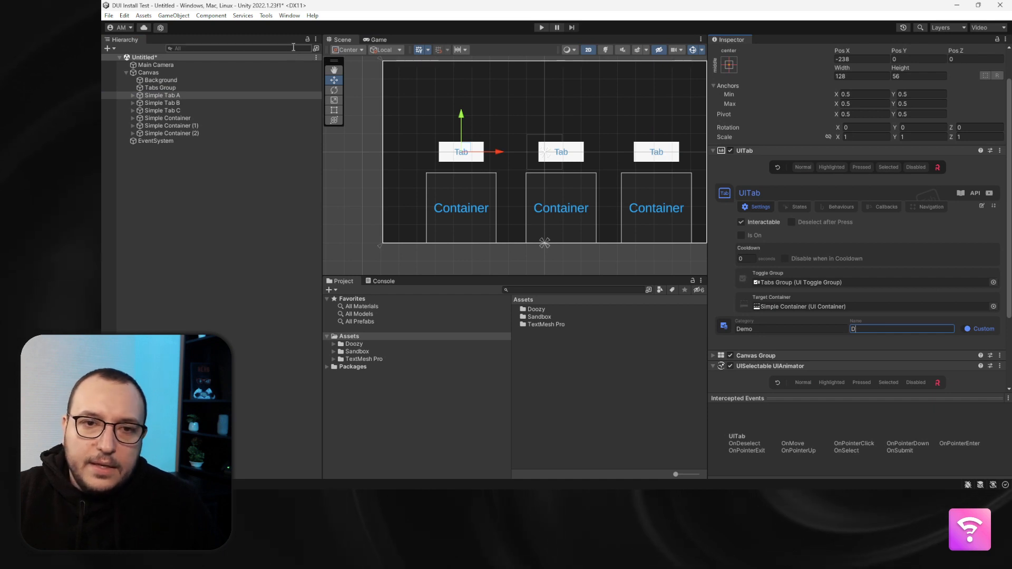
pyautogui.click(198, 104)
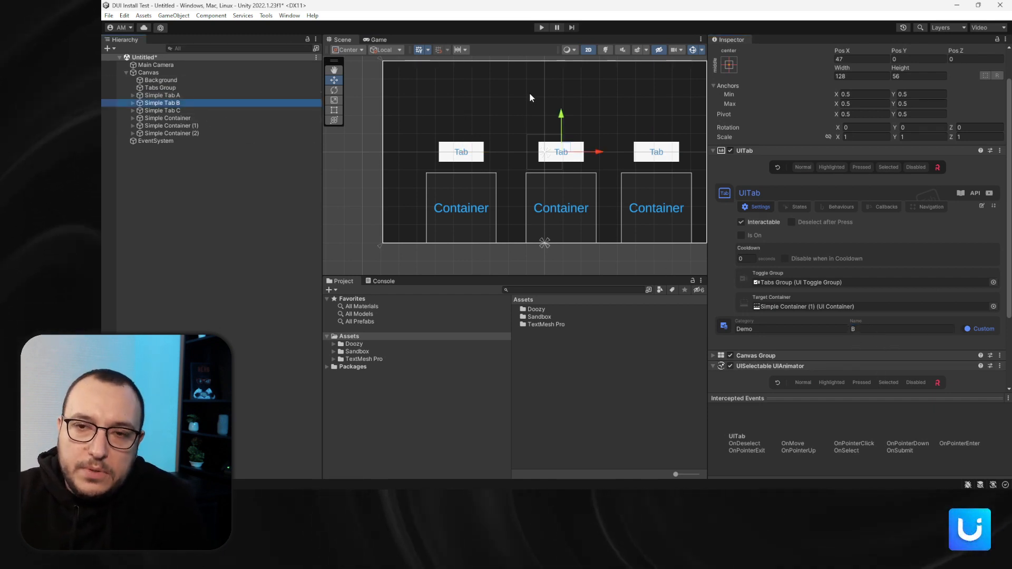
pyautogui.click(541, 27)
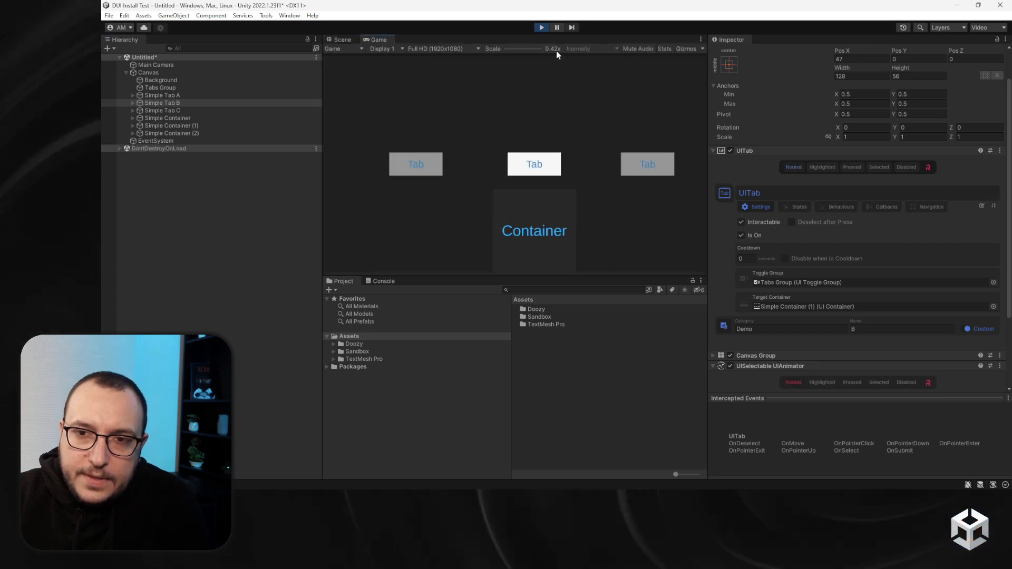
pyautogui.hotkey('ctrl', 'p')
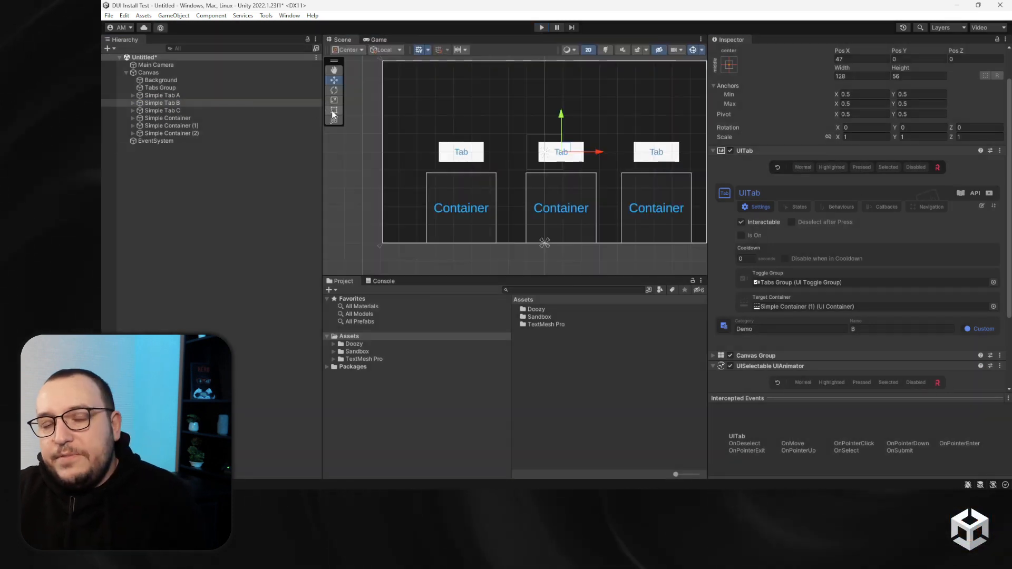
# Reset the UITab category and name of Simple Tabs A, B and C to None with the Custom option off
pyautogui.click(163, 96)
pyautogui.keyDown('shift'); pyautogui.click(199, 108); pyautogui.keyUp('shift')
pyautogui.click(177, 110)
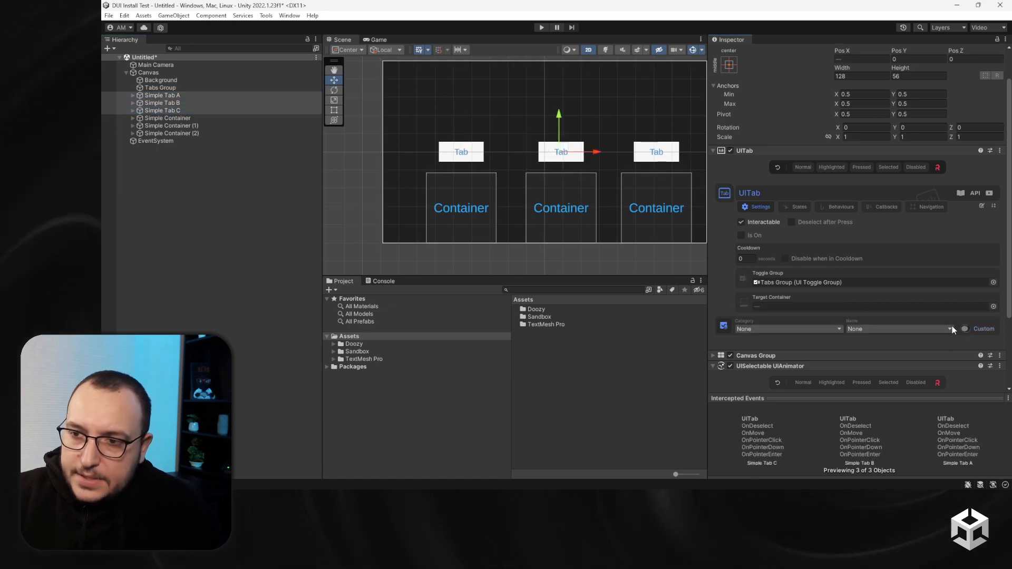
pyautogui.click(176, 103)
pyautogui.click(175, 95)
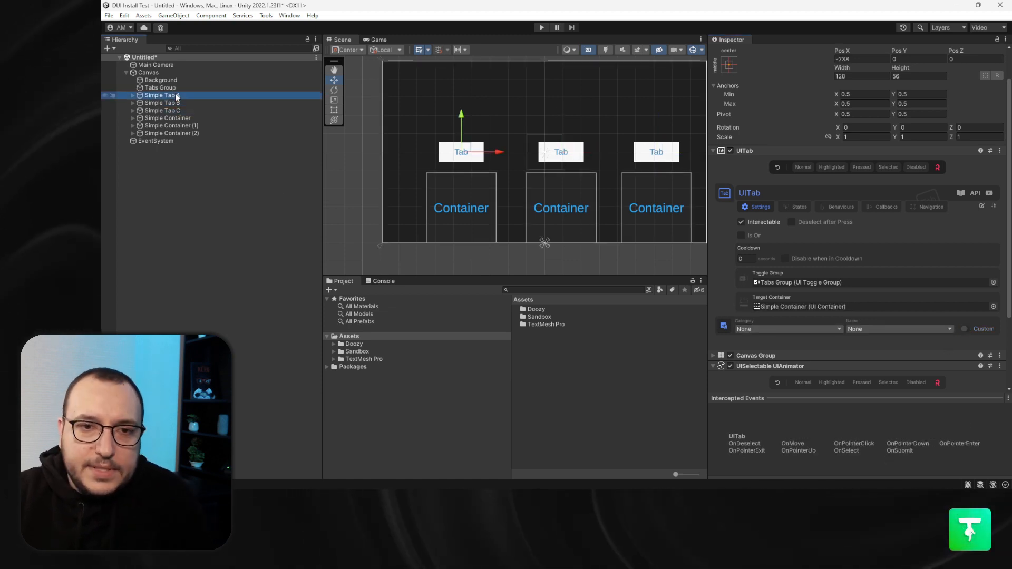
# Set the Auto Sort of the Tabs Group's UIToggle Group to Hierarchy
pyautogui.click(164, 87)
pyautogui.click(922, 337)
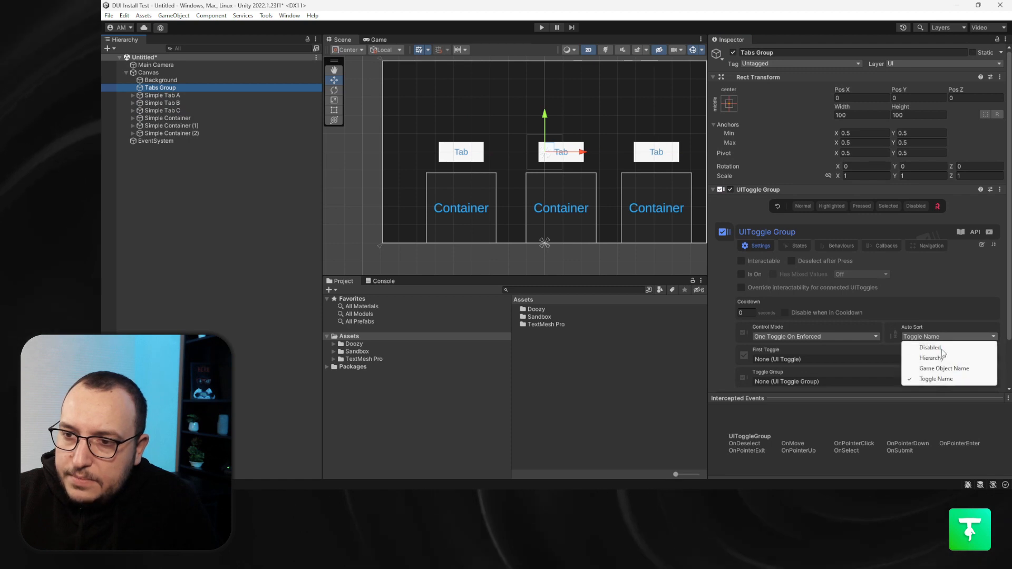
pyautogui.click(934, 344)
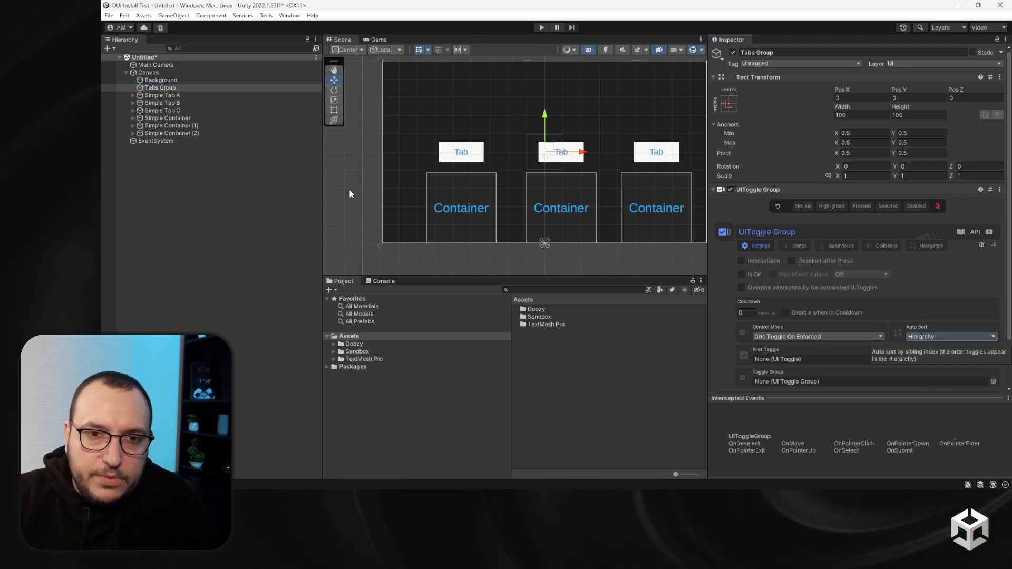
# Assign Simple Tab A as the First Toggle of the Tabs Group's UIToggle Group
pyautogui.moveTo(157, 95); pyautogui.dragTo(875, 370)
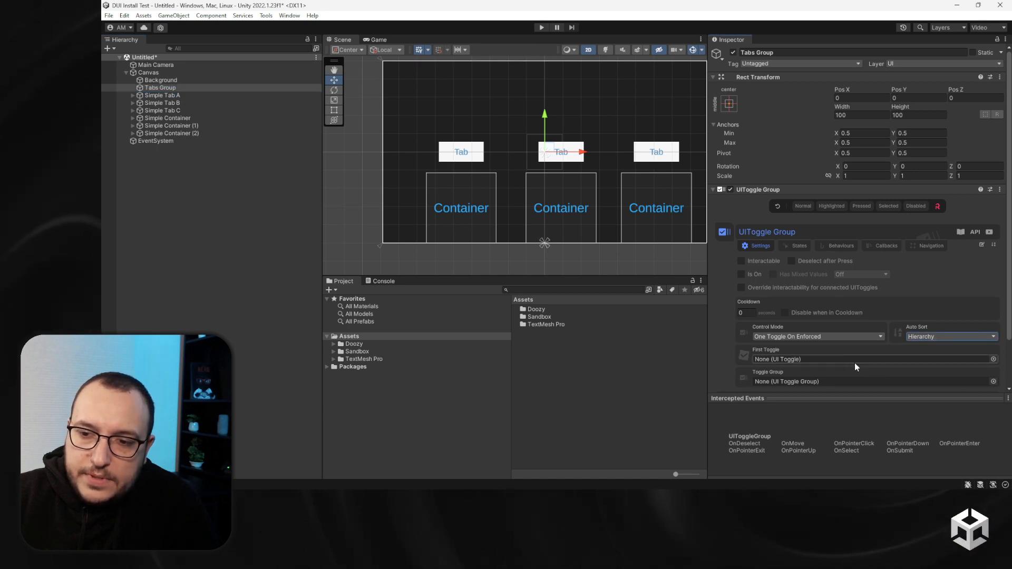
pyautogui.moveTo(162, 95); pyautogui.dragTo(842, 358)
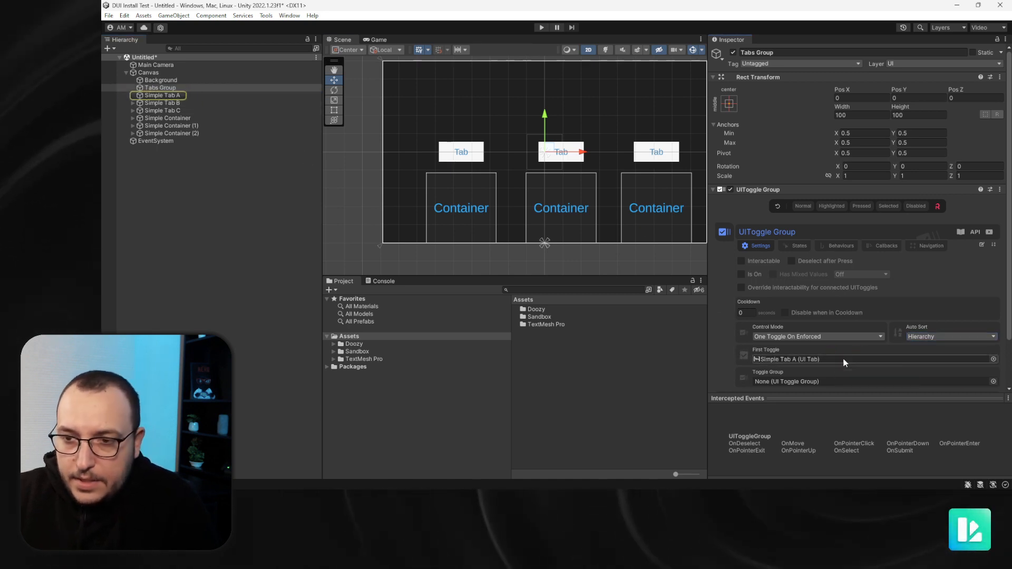
pyautogui.click(843, 361)
pyautogui.press('Delete')
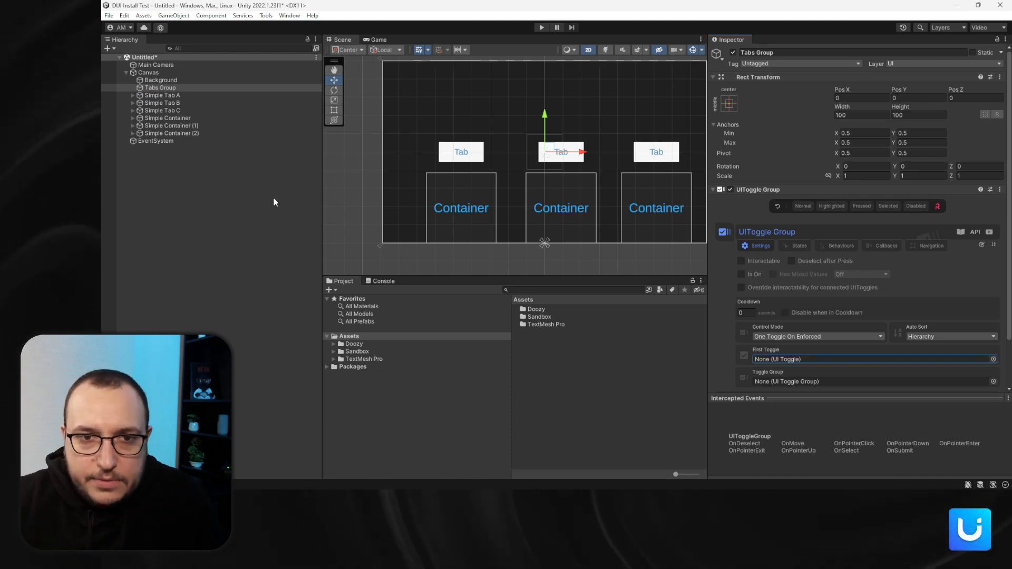
pyautogui.moveTo(189, 95); pyautogui.dragTo(833, 359)
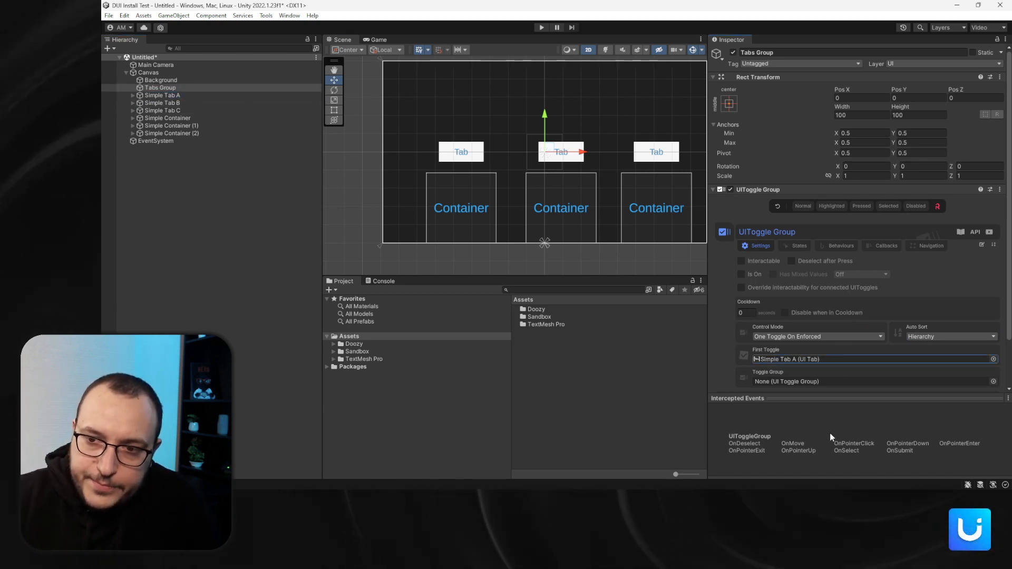
# Run the scene briefly in play mode to check Simple Tab A as the first toggle
pyautogui.click(192, 96)
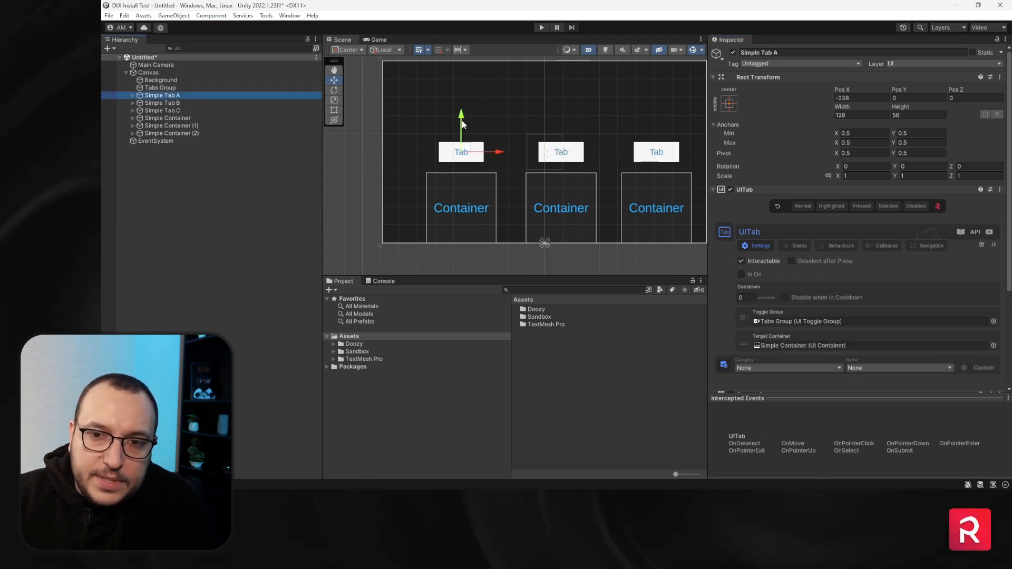
pyautogui.click(542, 27)
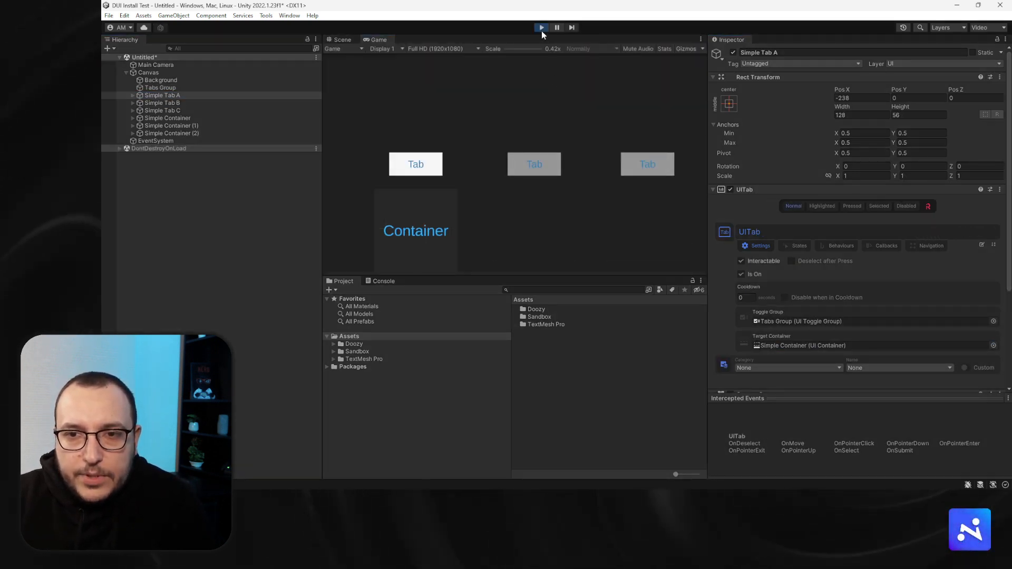
pyautogui.click(542, 29)
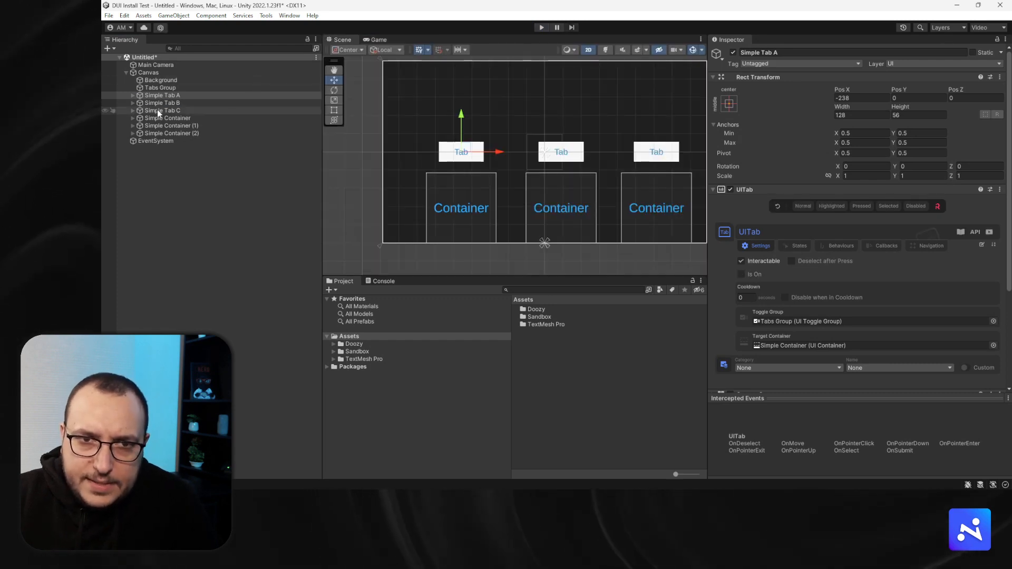
pyautogui.moveTo(782, 324); pyautogui.dragTo(176, 126)
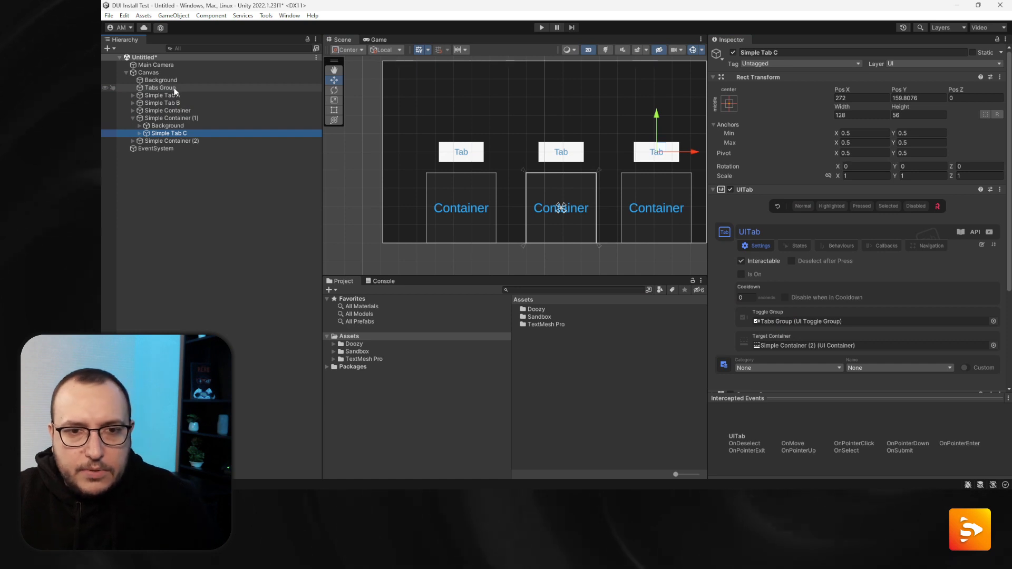
pyautogui.hotkey('ctrl', 'z')
pyautogui.click(178, 82)
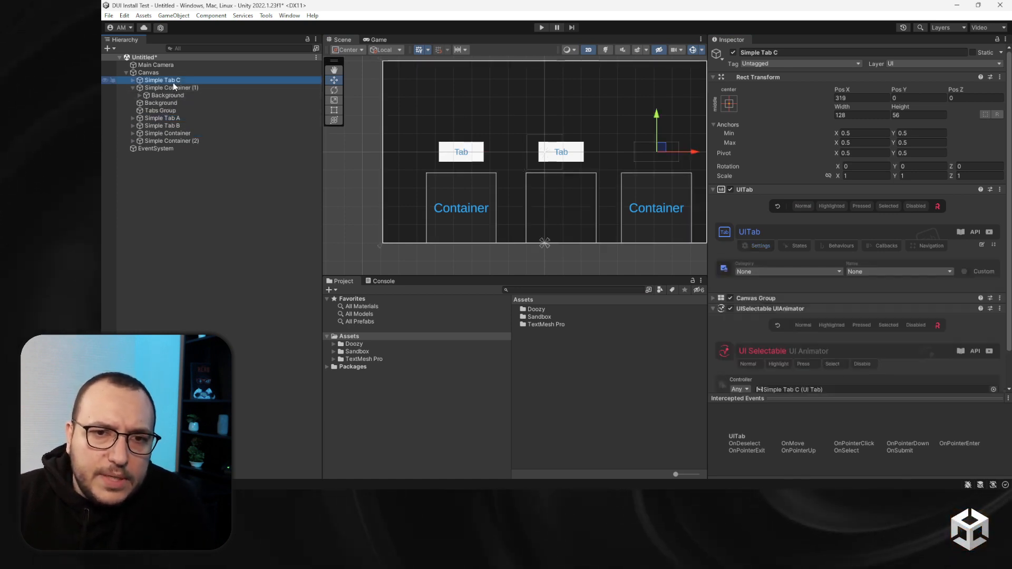
# Restore the Canvas child order, with Simple Tab C below Simple Tab B and Simple Container (1) between the other two containers
pyautogui.moveTo(159, 81); pyautogui.dragTo(181, 122)
pyautogui.press('Escape')
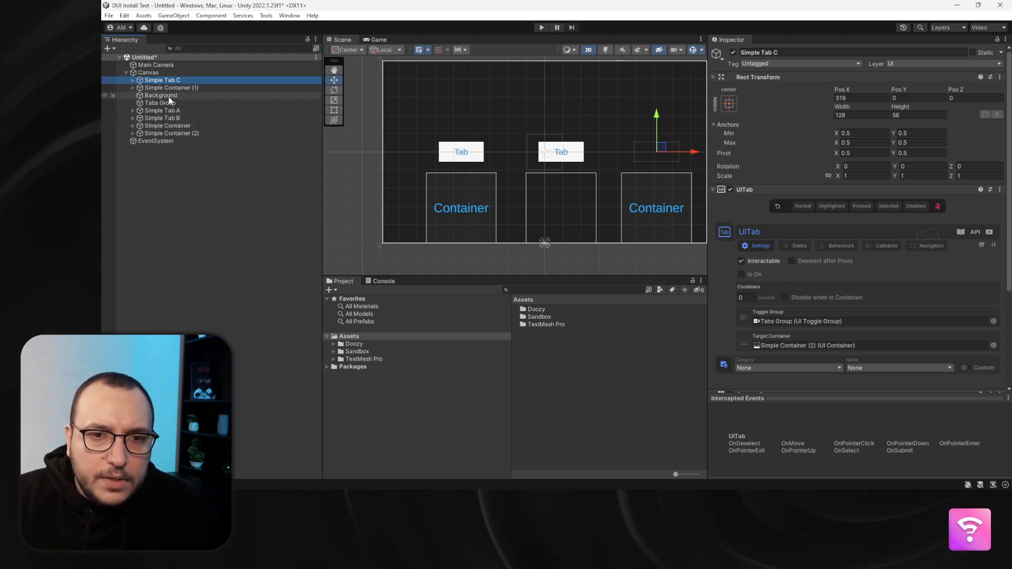
pyautogui.moveTo(159, 87); pyautogui.dragTo(187, 130)
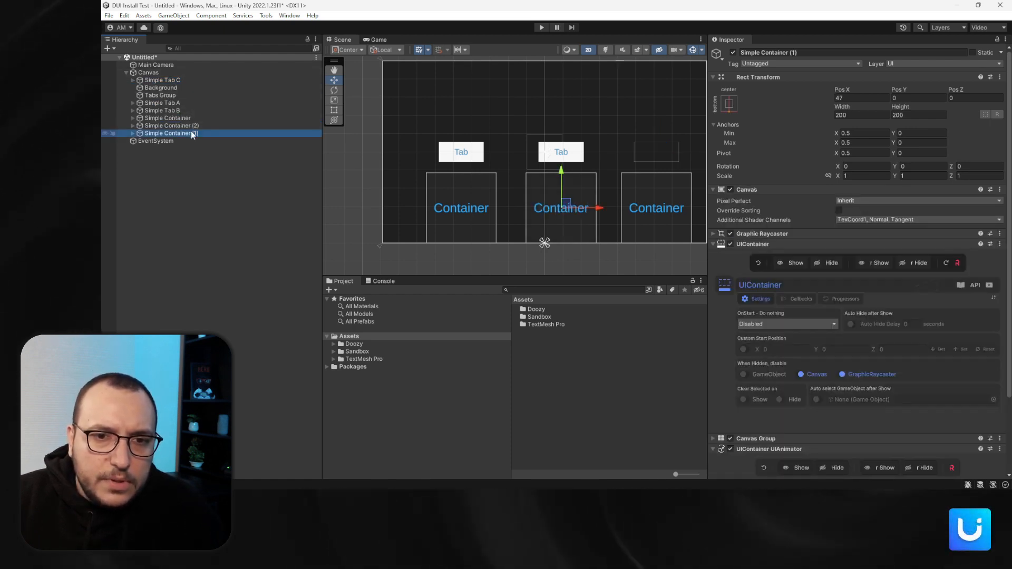
pyautogui.moveTo(161, 80); pyautogui.dragTo(195, 115)
# Change the First Toggle of the Tabs Group's UIToggle Group to Simple Tab C
pyautogui.click(169, 88)
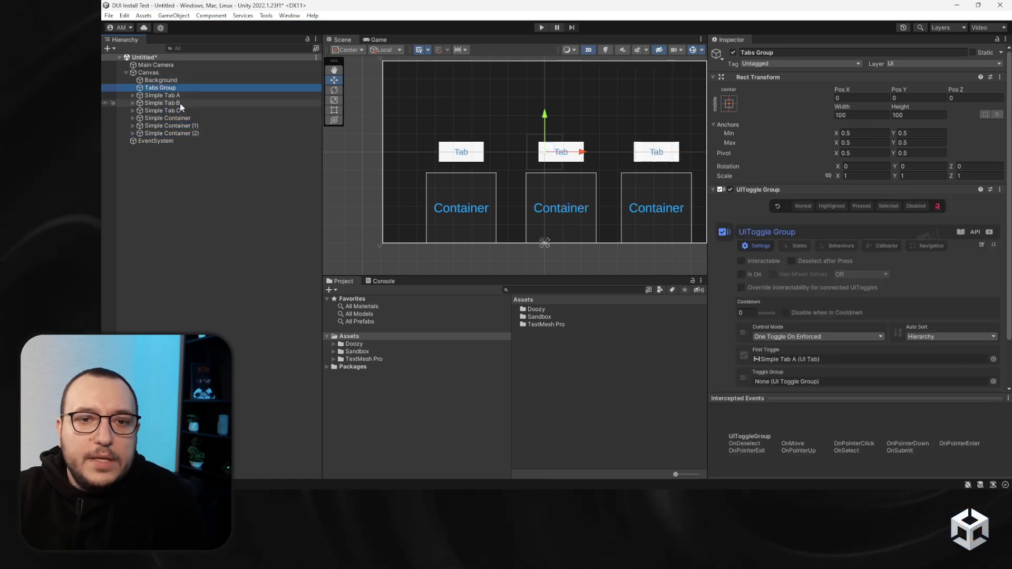
pyautogui.moveTo(782, 360); pyautogui.dragTo(782, 360)
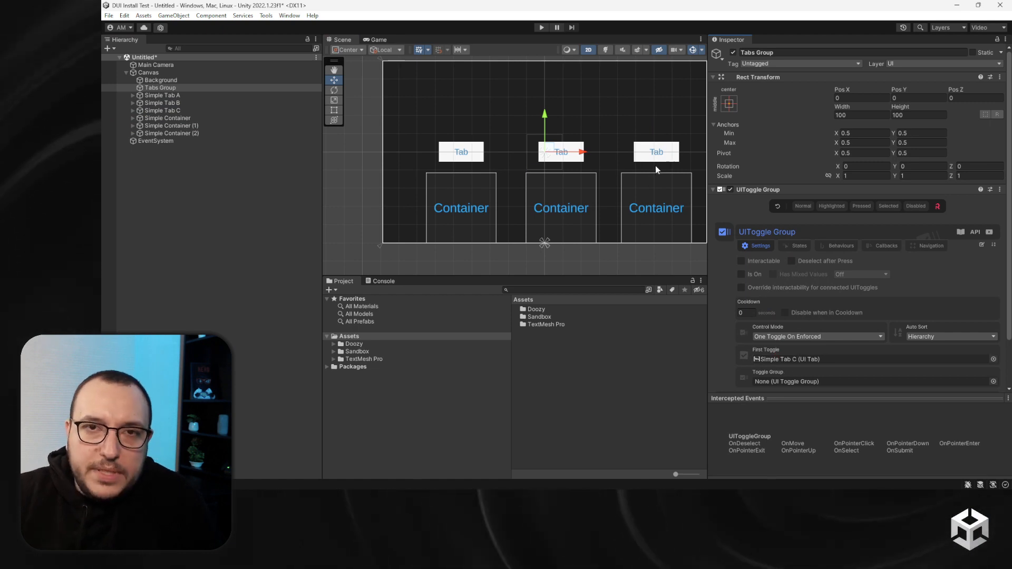
# Test the tab group in play mode by switching repeatedly between all three tabs, and stop the scene
pyautogui.click(541, 27)
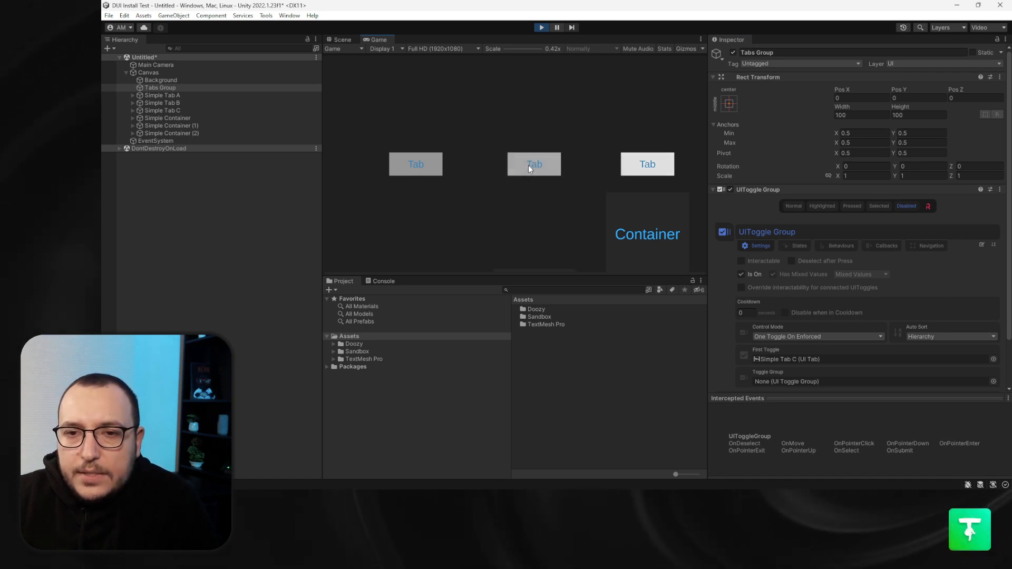
pyautogui.click(531, 165)
pyautogui.click(430, 170)
pyautogui.click(553, 170)
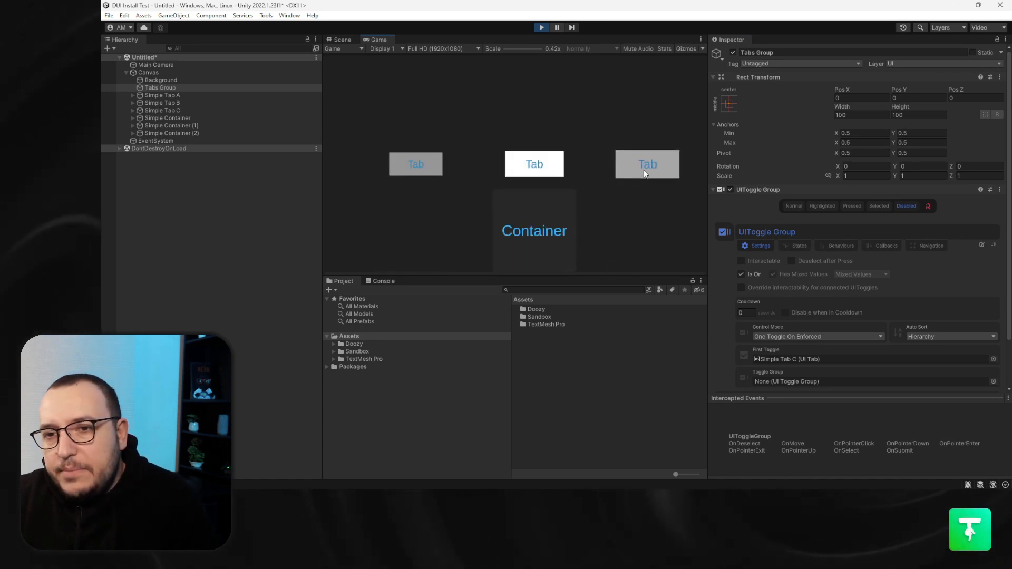
pyautogui.click(645, 172)
pyautogui.click(529, 171)
pyautogui.click(415, 164)
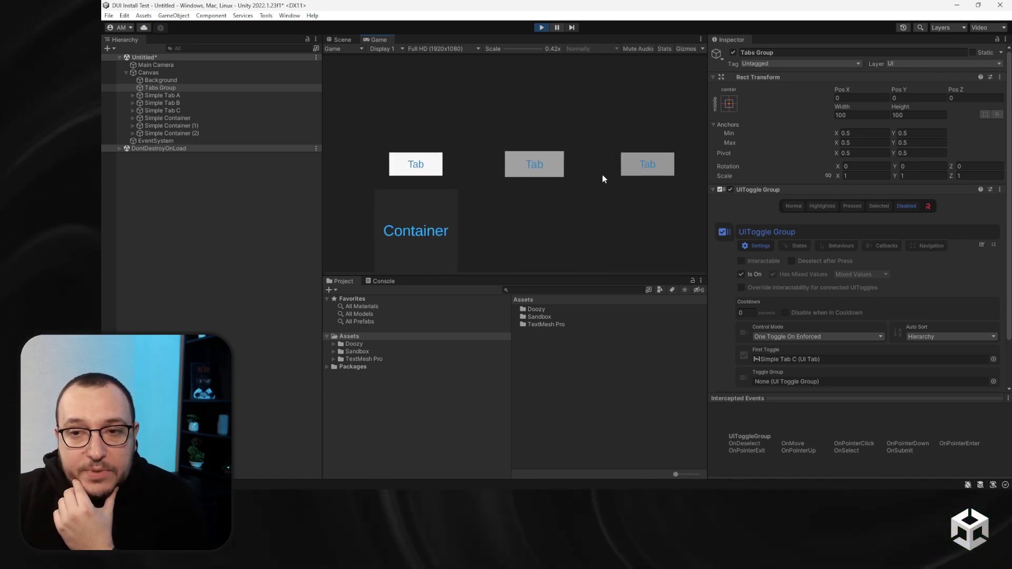
pyautogui.click(647, 165)
pyautogui.click(534, 165)
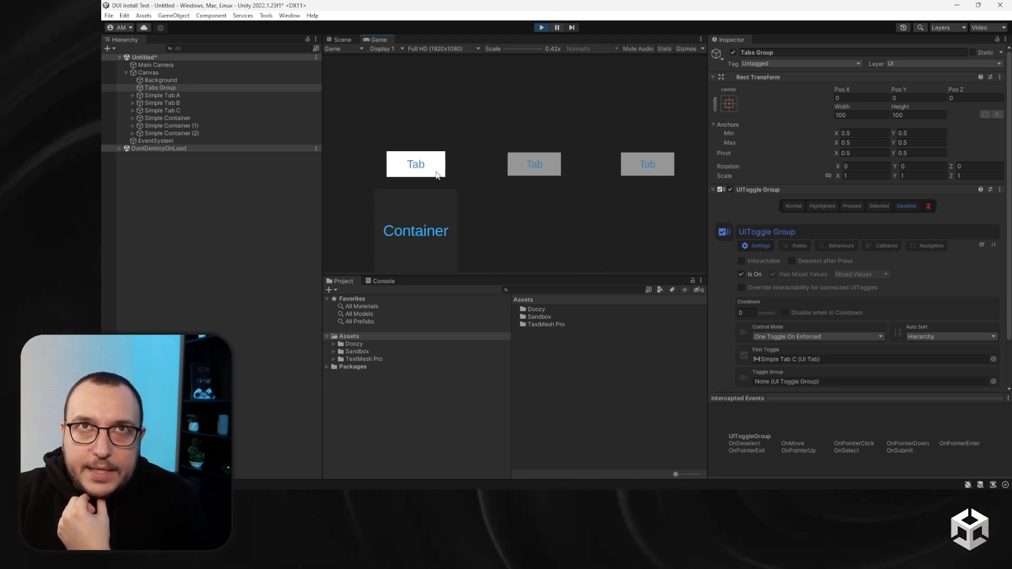
pyautogui.click(542, 27)
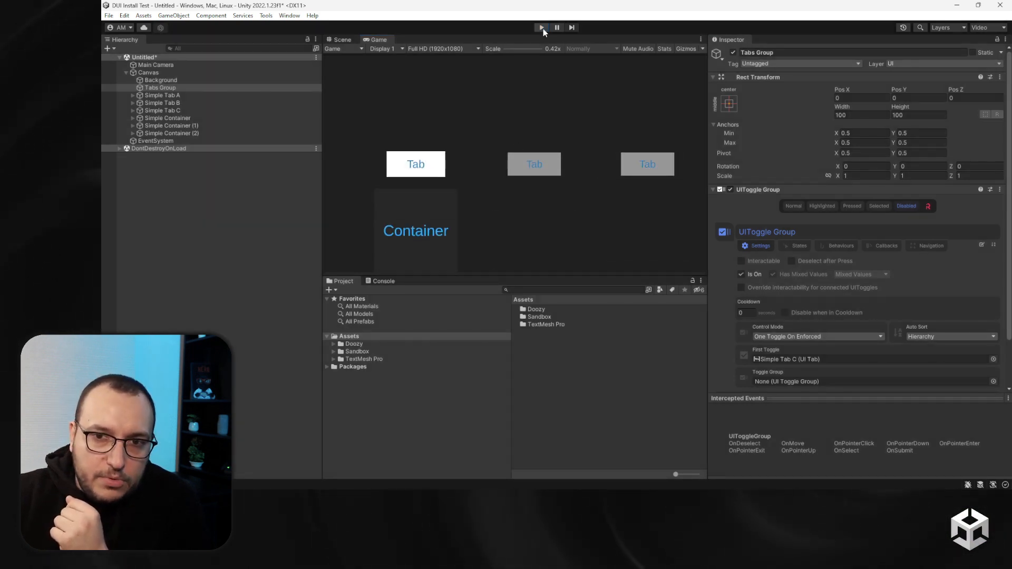
# Delete the Tabs Group, all three simple tabs and all three simple containers from the Canvas
pyautogui.click(195, 96)
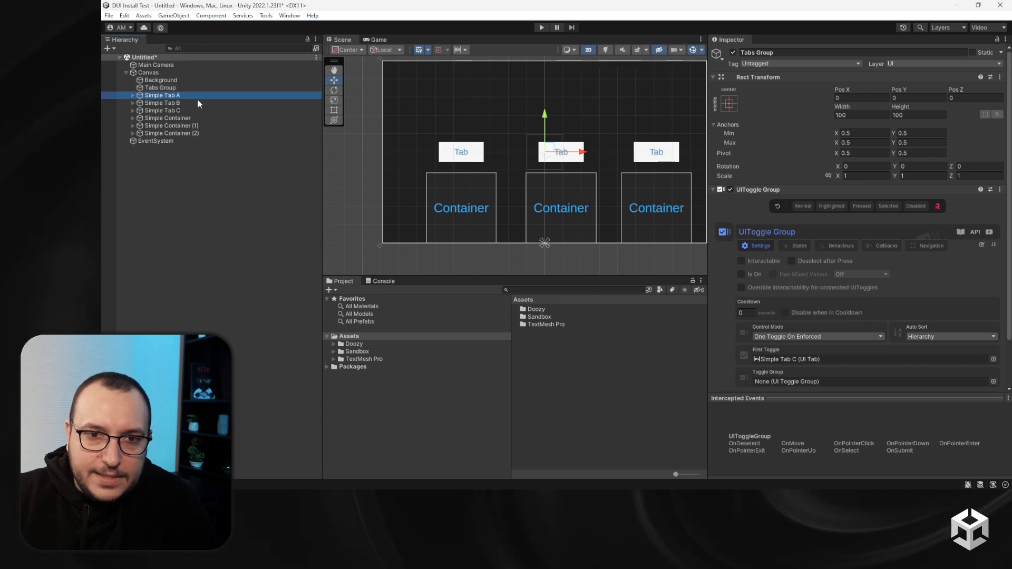
pyautogui.keyDown('shift'); pyautogui.click(208, 135); pyautogui.keyUp('shift')
pyautogui.press('Delete')
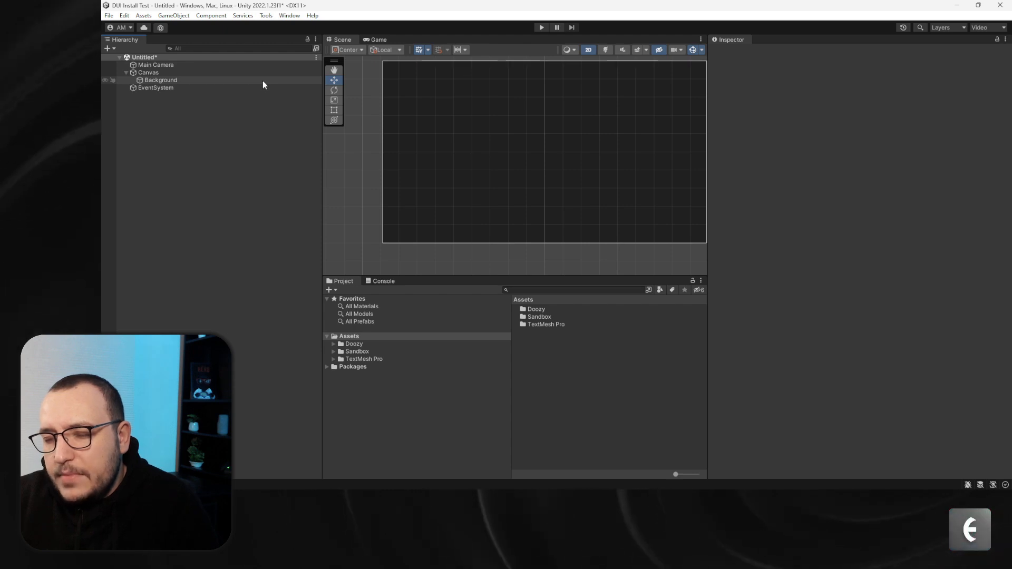
# Add the Top Left tab layout from the Containers category of the Doozy UI Menu to the Canvas
pyautogui.click(266, 16)
pyautogui.moveTo(282, 26)
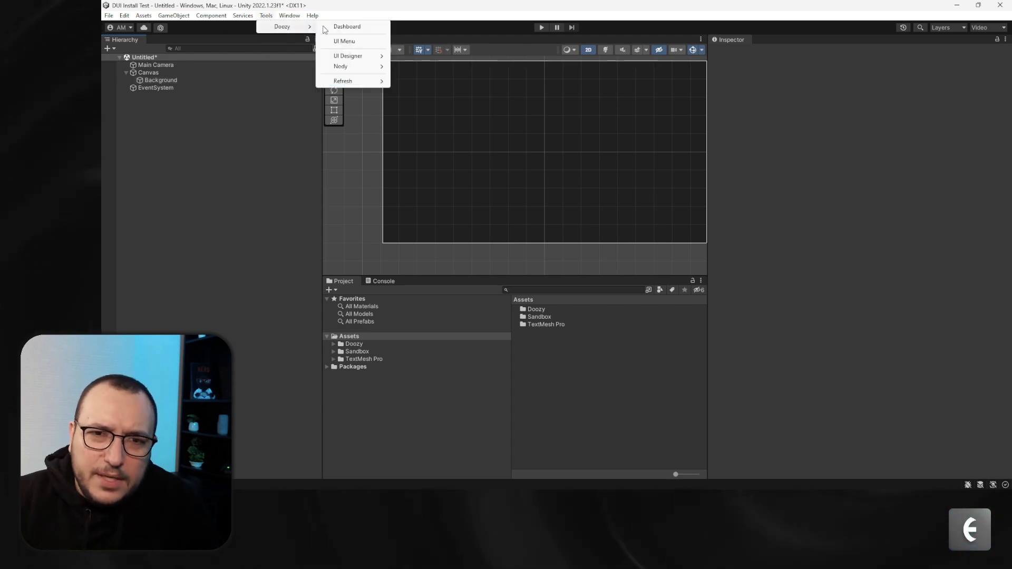
pyautogui.click(337, 41)
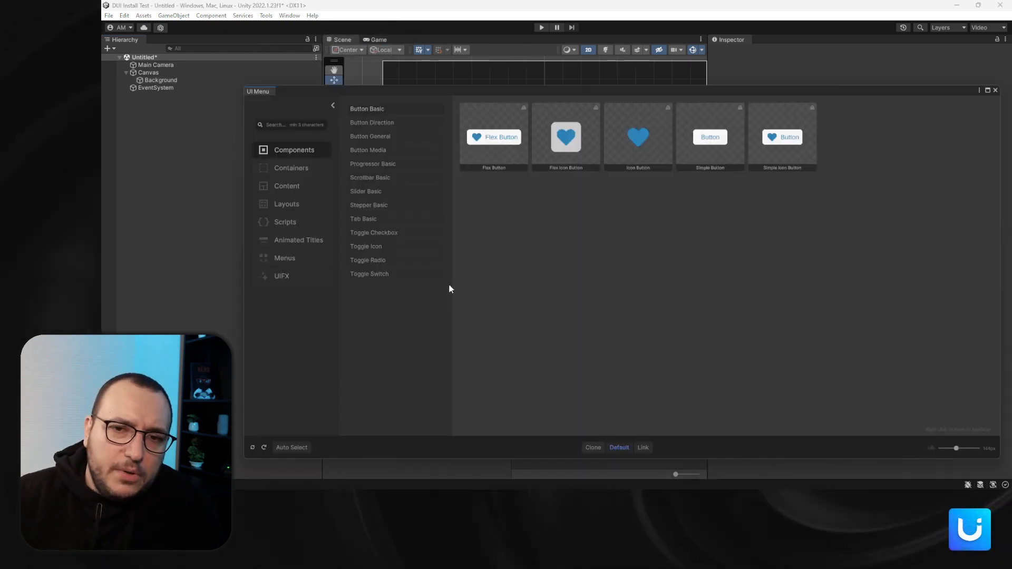
pyautogui.click(283, 173)
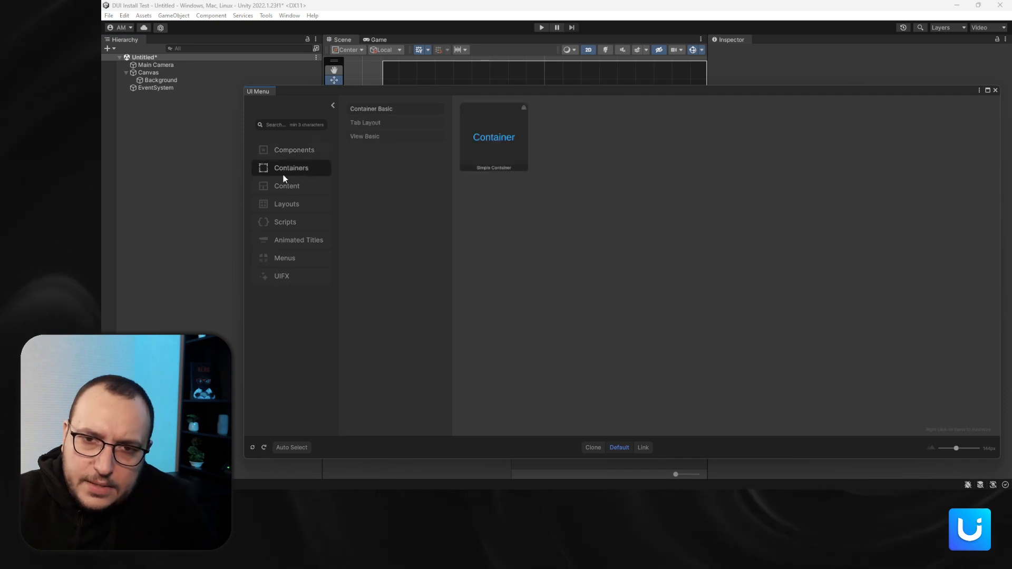
pyautogui.click(373, 125)
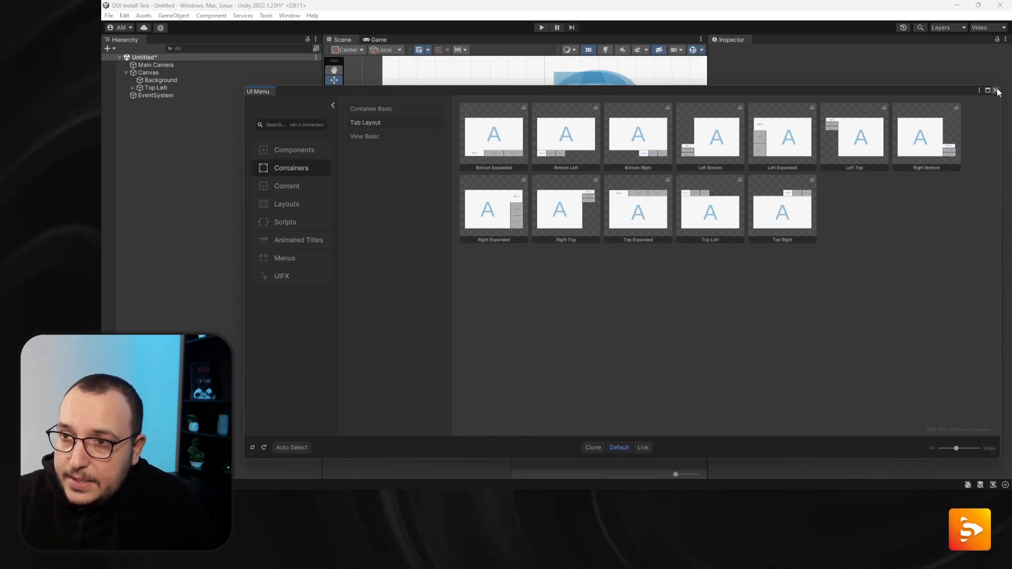
pyautogui.click(709, 211)
# Anchor the Top Left layout with the full stretch preset, also setting its position so it fills the Canvas
pyautogui.click(201, 89)
pyautogui.click(729, 103)
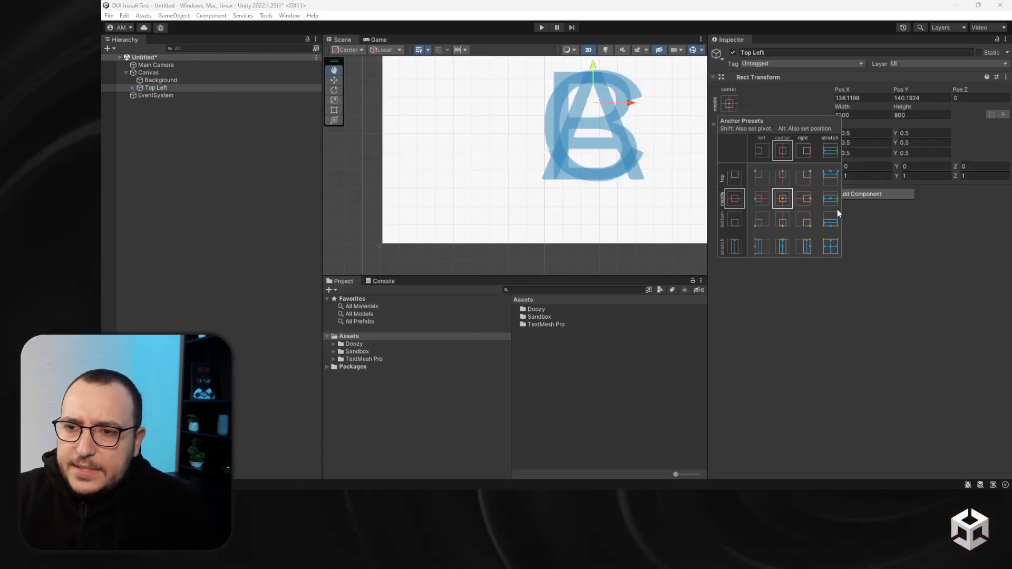
pyautogui.keyDown('alt'); pyautogui.click(830, 246); pyautogui.keyUp('alt')
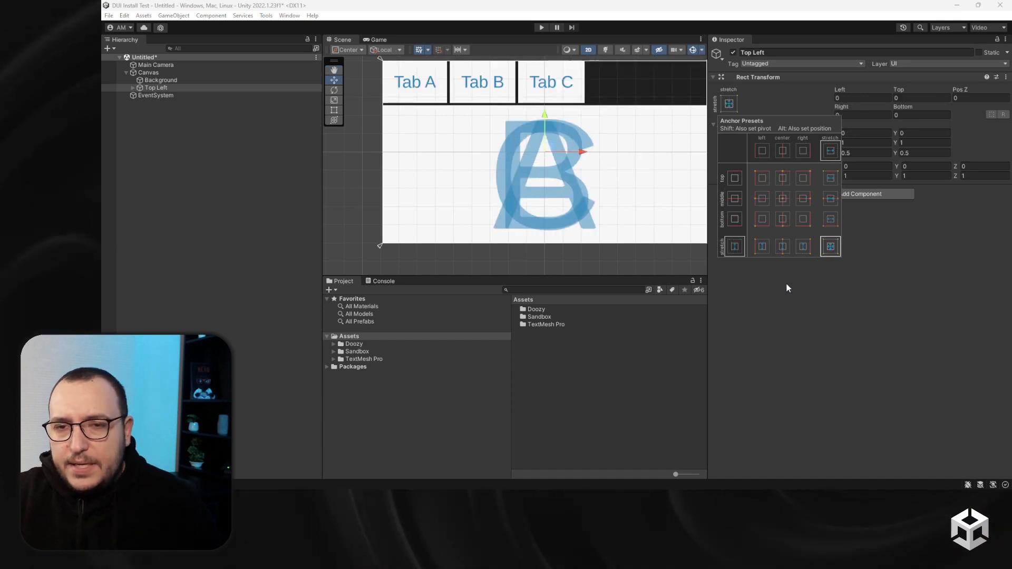
pyautogui.click(787, 327)
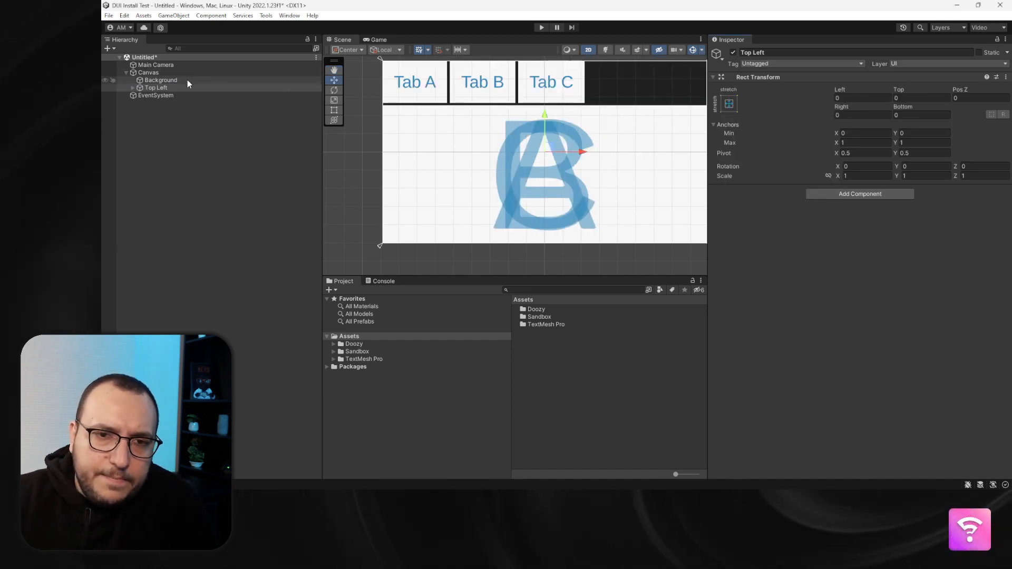
# Test the Top Left layout in play mode by switching between Tabs A, B and C, and stop the scene
pyautogui.click(543, 27)
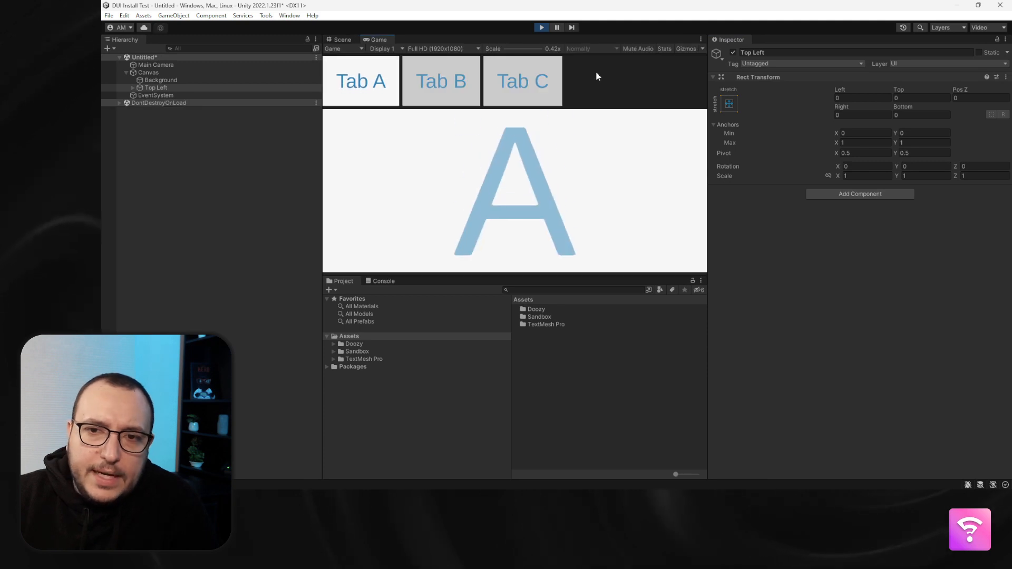
pyautogui.click(461, 84)
pyautogui.click(508, 88)
pyautogui.click(438, 84)
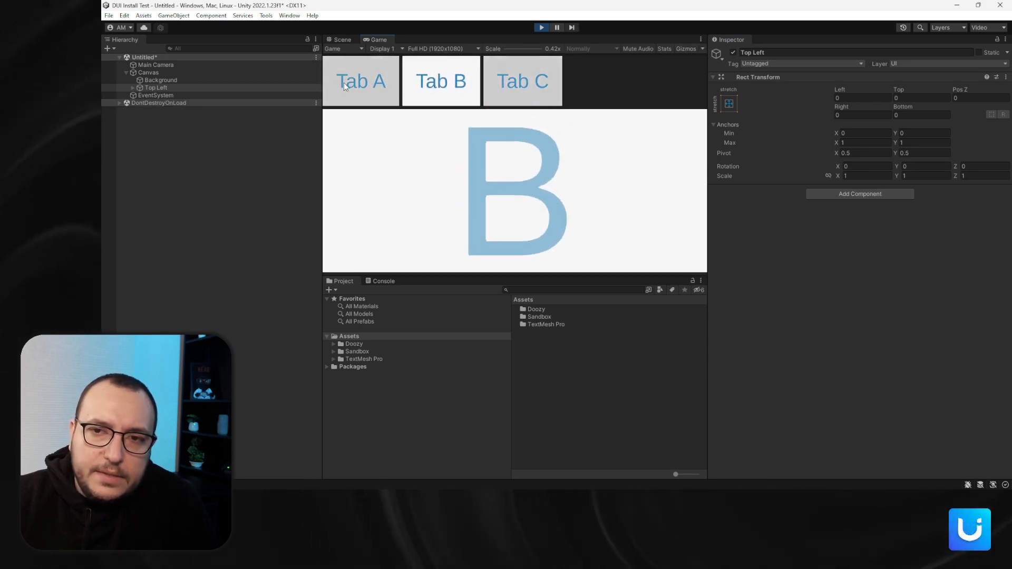
pyautogui.click(343, 82)
pyautogui.click(429, 90)
pyautogui.click(446, 91)
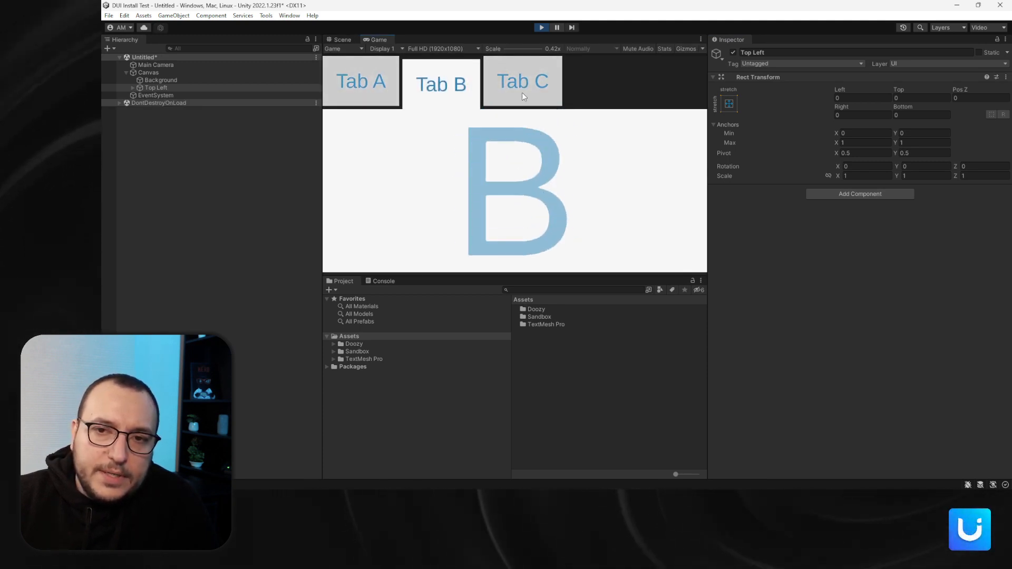
pyautogui.click(521, 92)
pyautogui.click(363, 84)
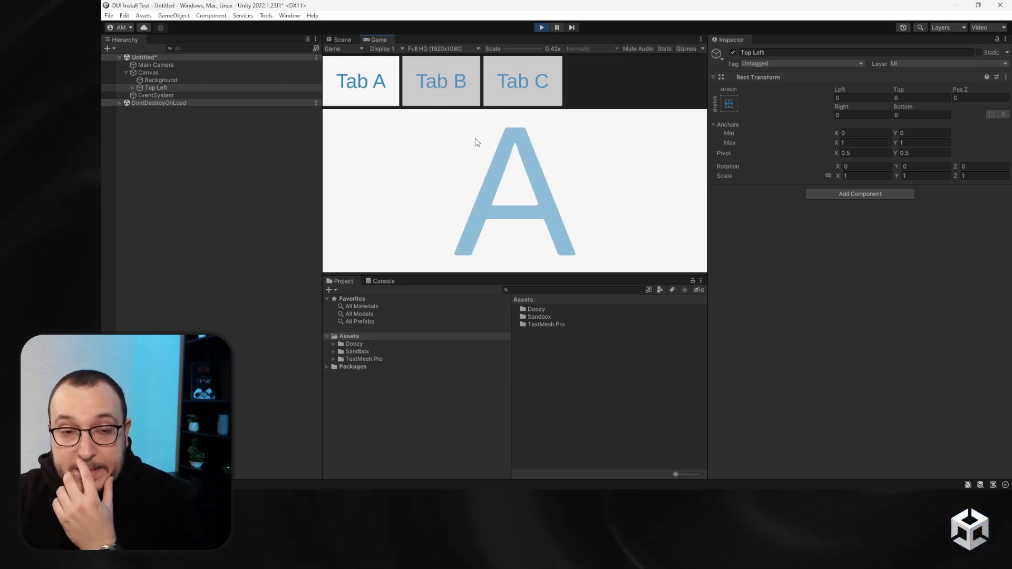
pyautogui.click(421, 87)
pyautogui.click(361, 88)
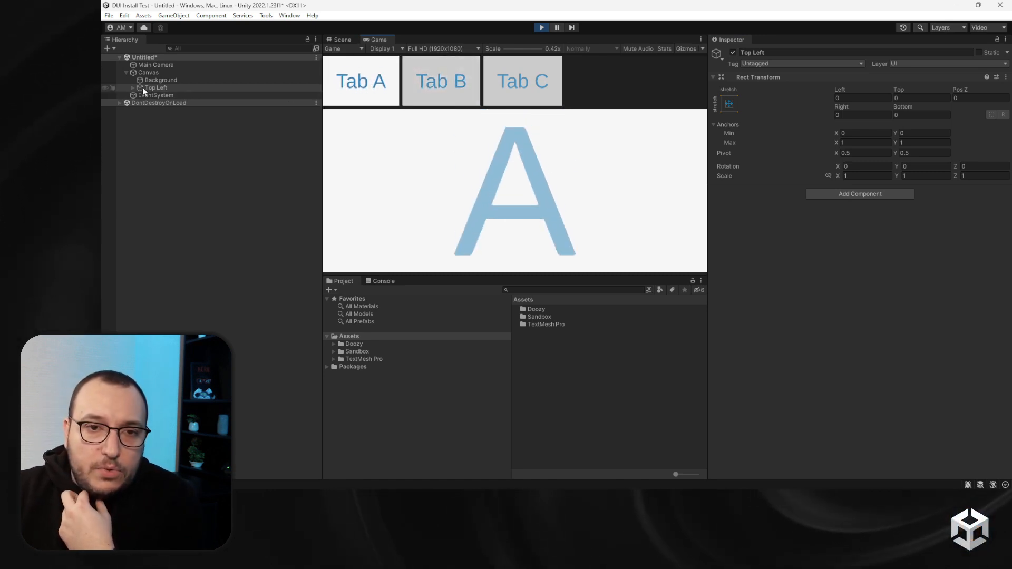
pyautogui.click(132, 88)
pyautogui.click(541, 27)
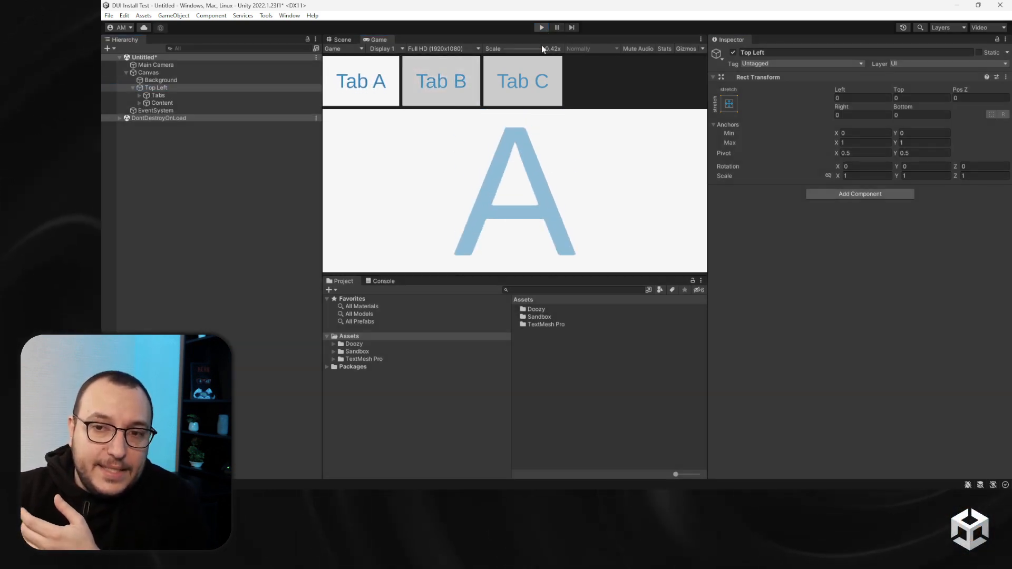
# Examine the UIToggle Group settings of the Tabs object inside the Top Left layout
pyautogui.click(140, 94)
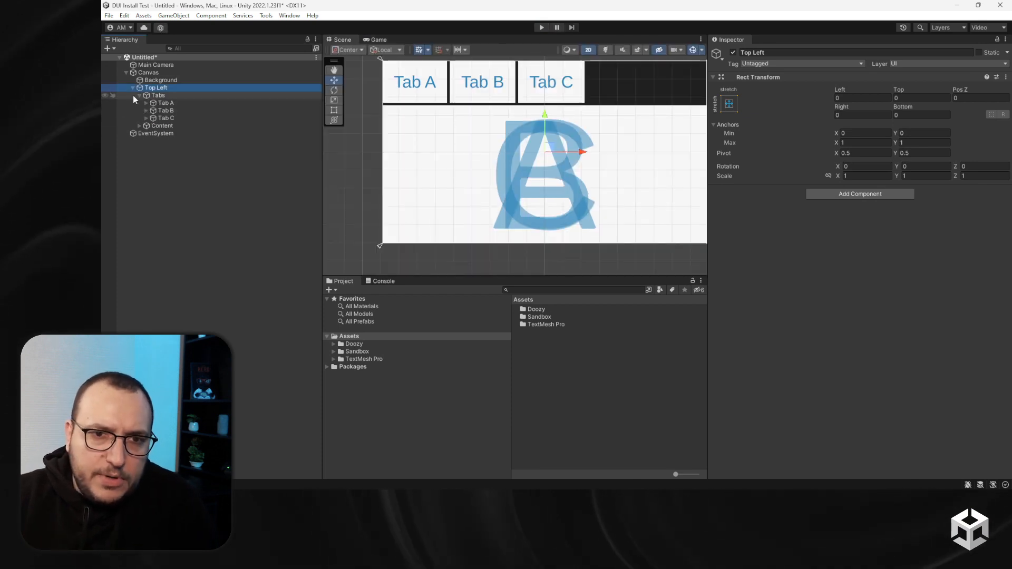
pyautogui.click(157, 96)
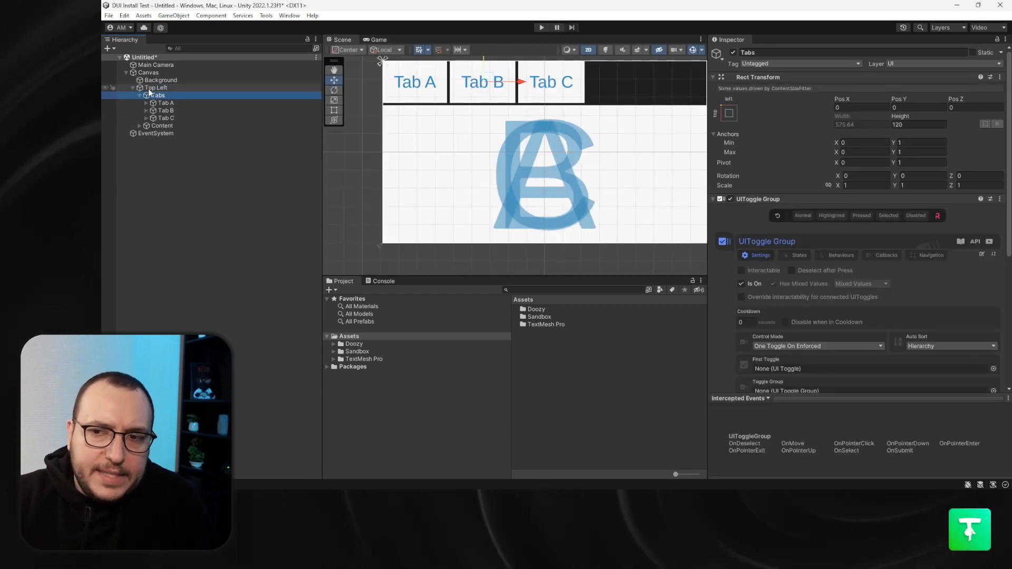
pyautogui.scroll(-3, 859, 261)
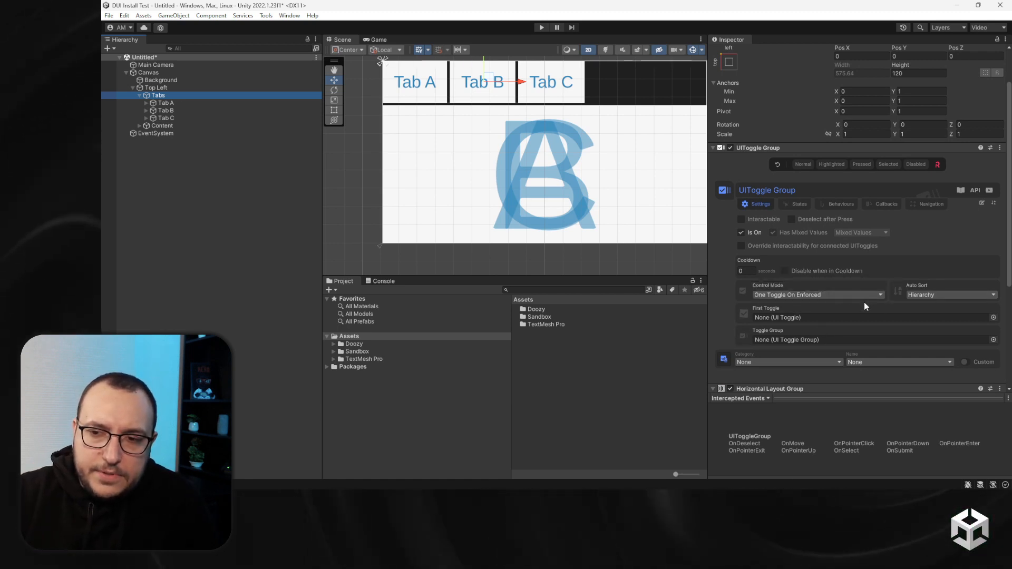
# Inspect the three containers under the layout's Content object and preview the hide and show animations of Container - C
pyautogui.click(140, 125)
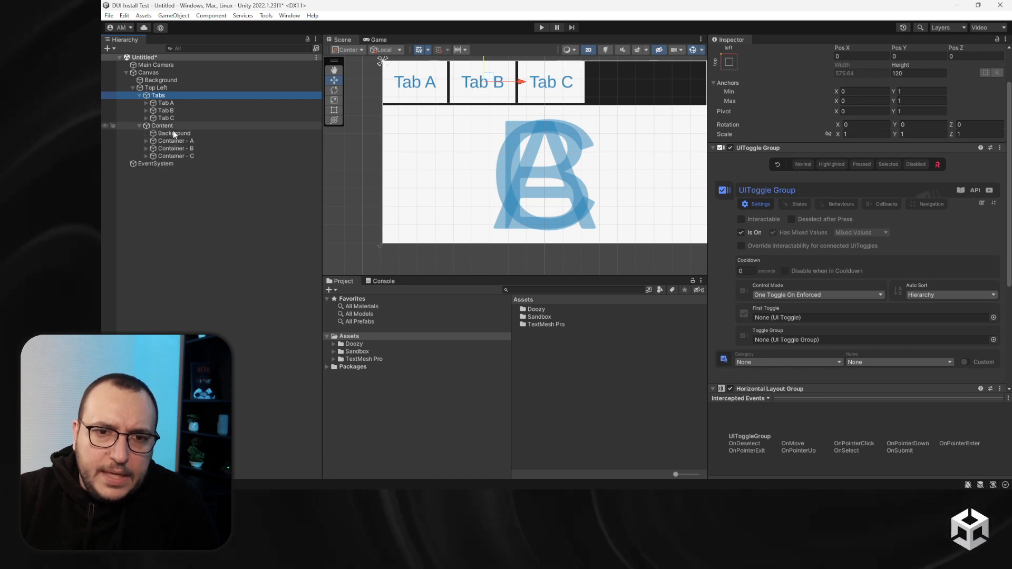
pyautogui.click(179, 141)
pyautogui.click(170, 127)
pyautogui.click(189, 141)
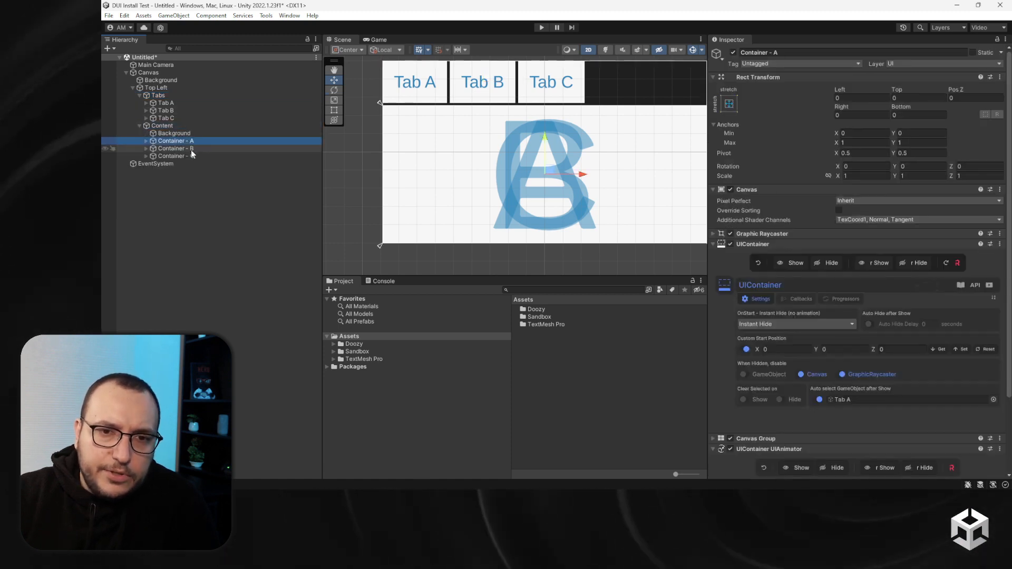
pyautogui.click(191, 150)
pyautogui.click(191, 155)
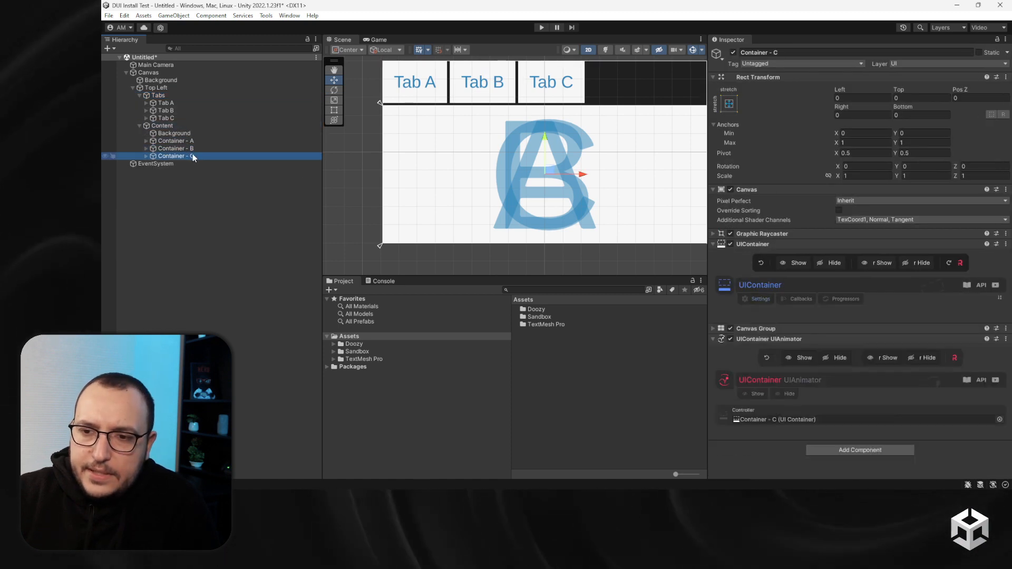
pyautogui.click(827, 263)
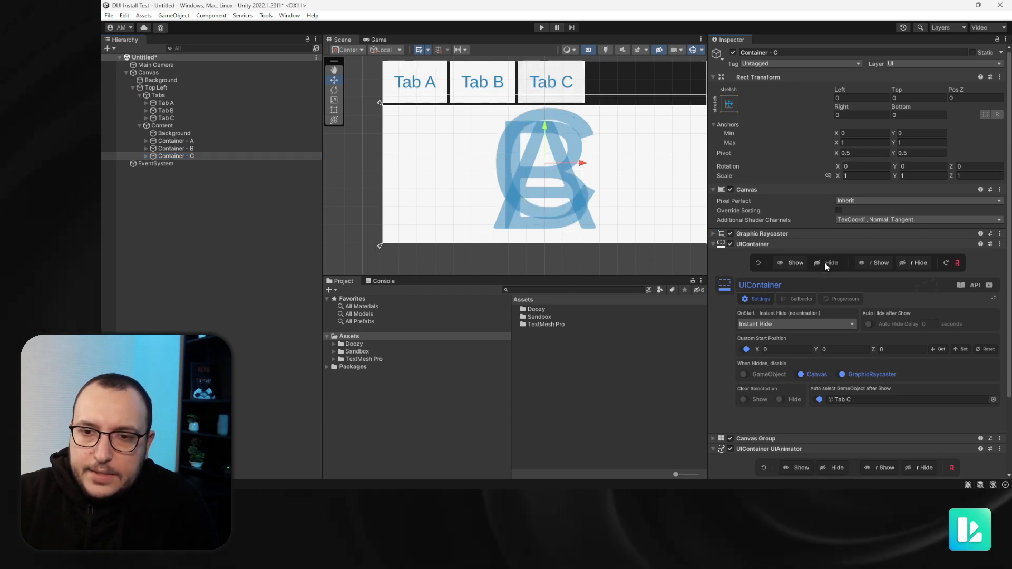
pyautogui.click(793, 263)
# Review the Content object's mask component and the layout group and size fitter settings of the Tabs object
pyautogui.click(155, 127)
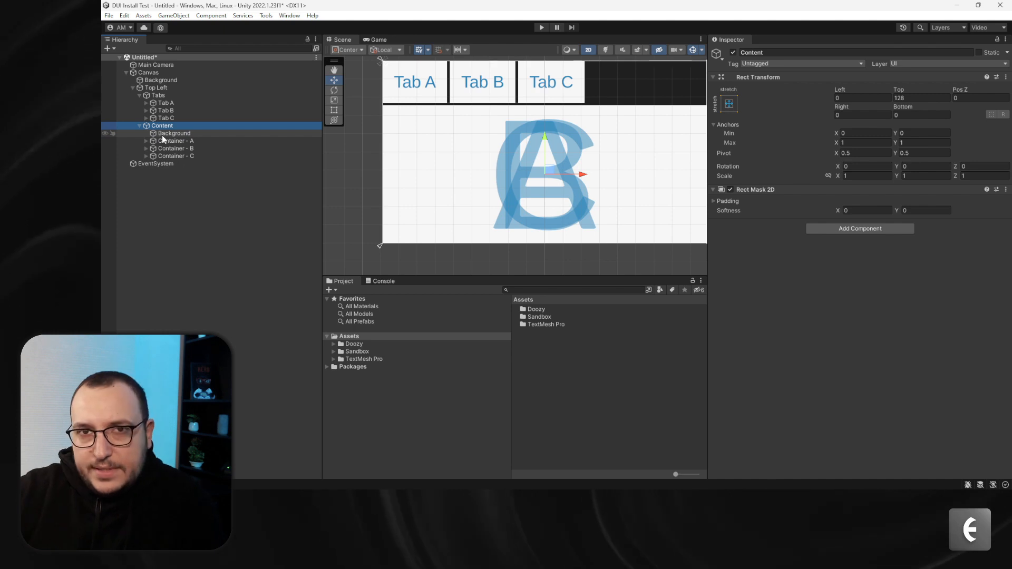
pyautogui.click(158, 95)
pyautogui.scroll(-10, 827, 335)
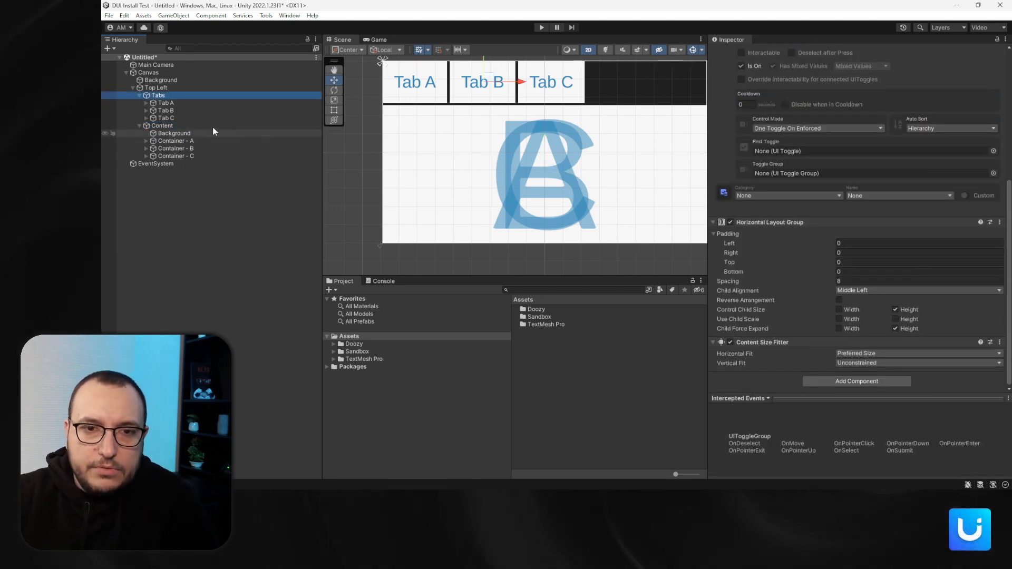
# Duplicate Tab C within the Tabs object and rename the copy Tab D
pyautogui.click(197, 117)
pyautogui.hotkey('ctrl', 'd')
pyautogui.press('F2')
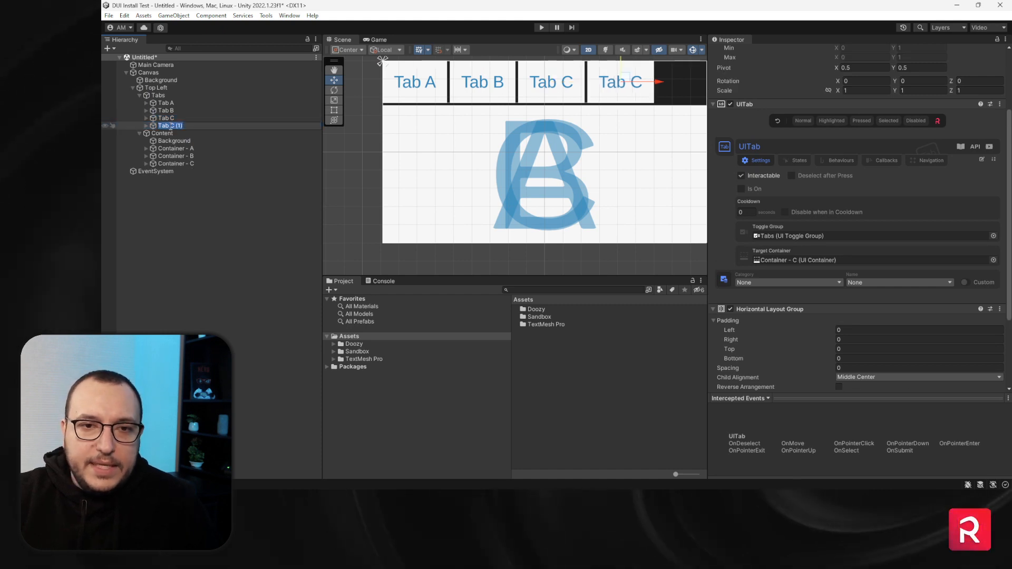
pyautogui.moveTo(170, 128); pyautogui.dragTo(222, 131)
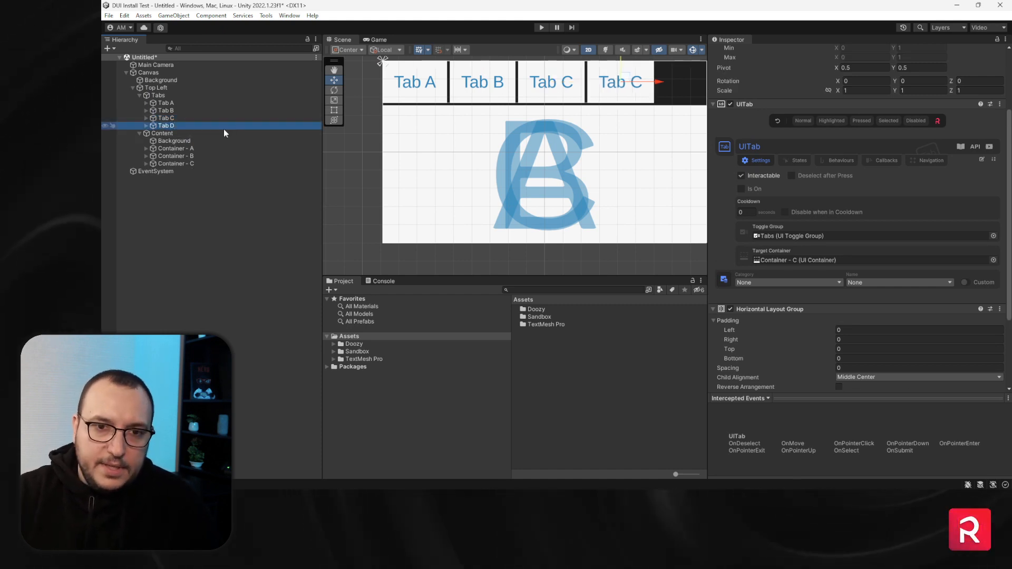
# Change the label text of the new tab to "Tab D" and collapse its hierarchy
pyautogui.click(146, 125)
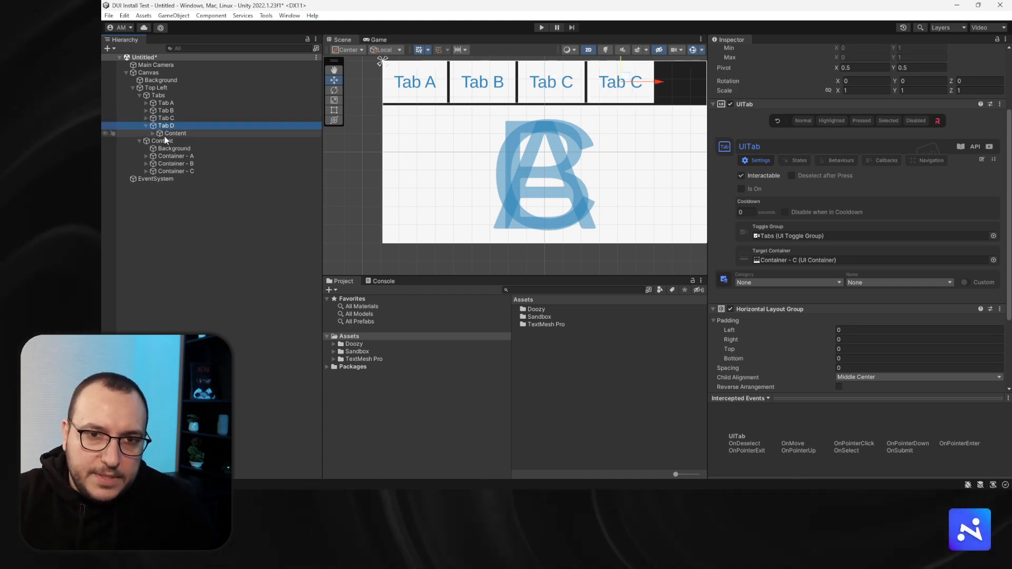
pyautogui.click(152, 134)
pyautogui.click(174, 141)
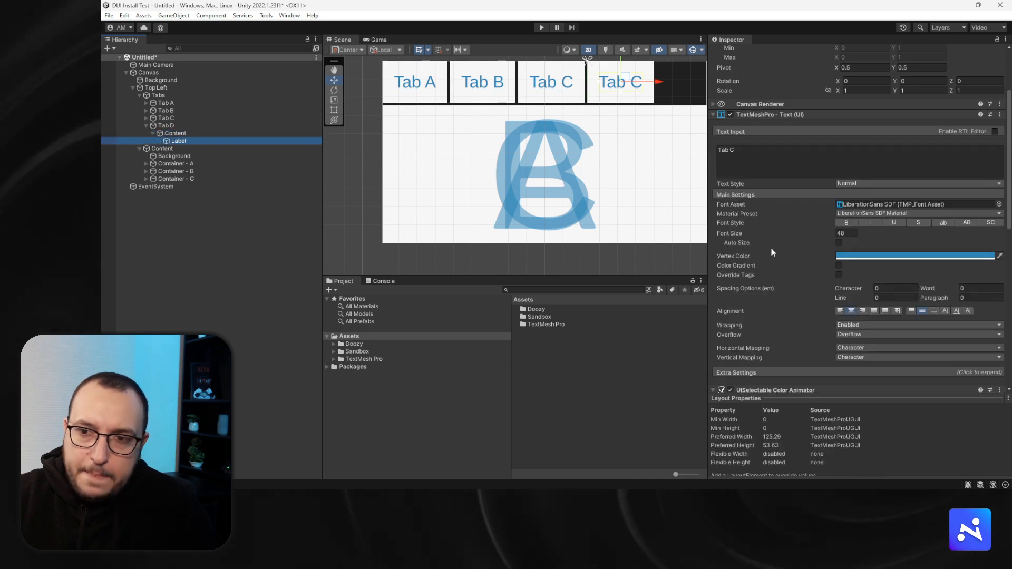
pyautogui.click(767, 151)
pyautogui.press('BackSpace')
pyautogui.write('D')
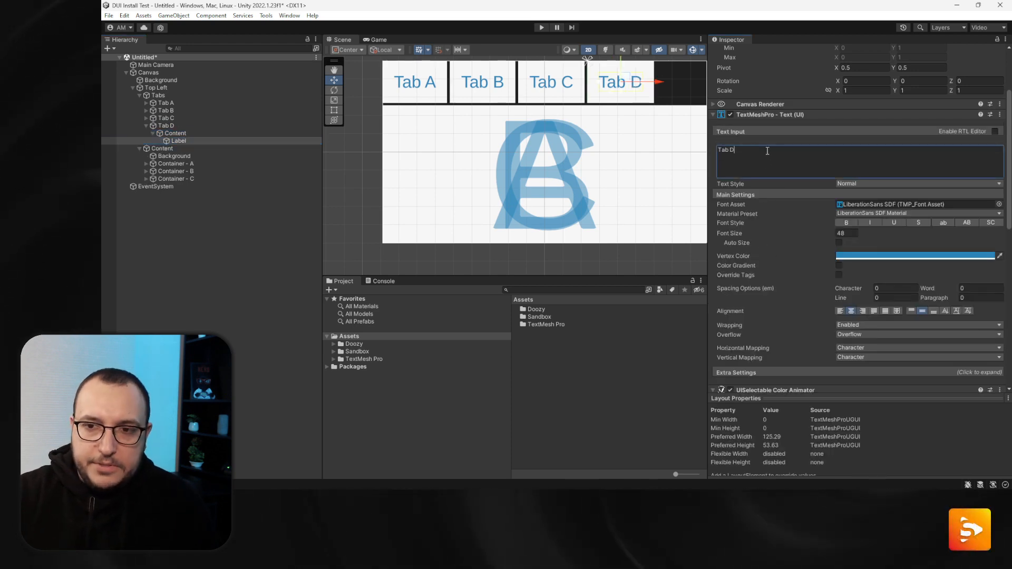
pyautogui.click(168, 125)
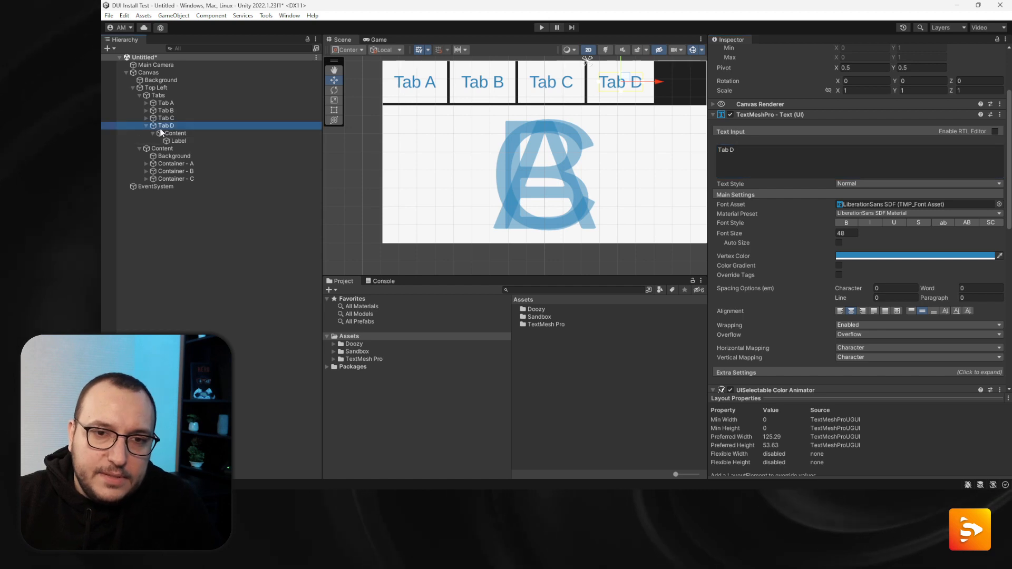
pyautogui.click(146, 126)
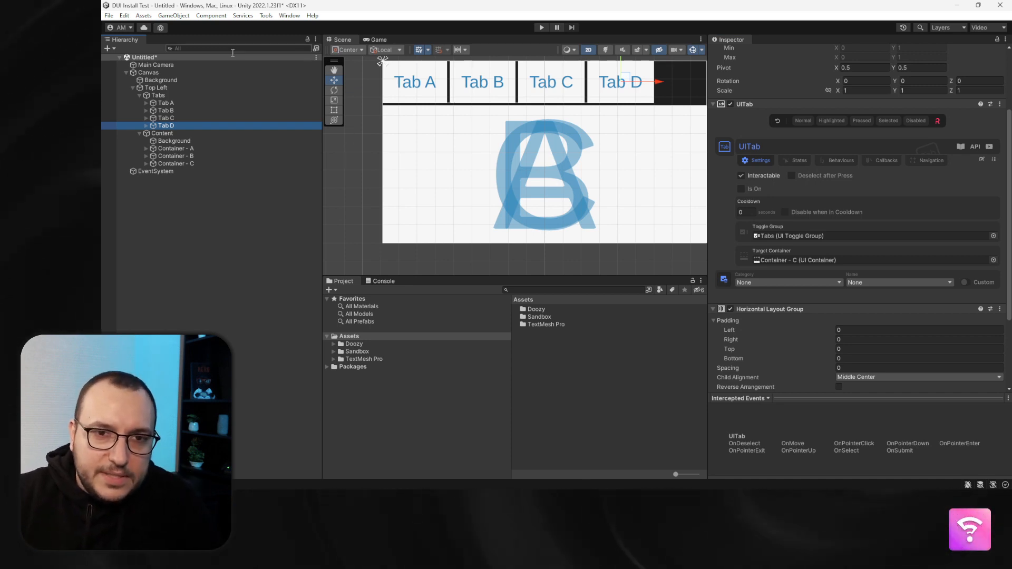
# Try a Canvas Scaler reference resolution of 1920 by 1080 on the Canvas, and undo both changes
pyautogui.click(186, 74)
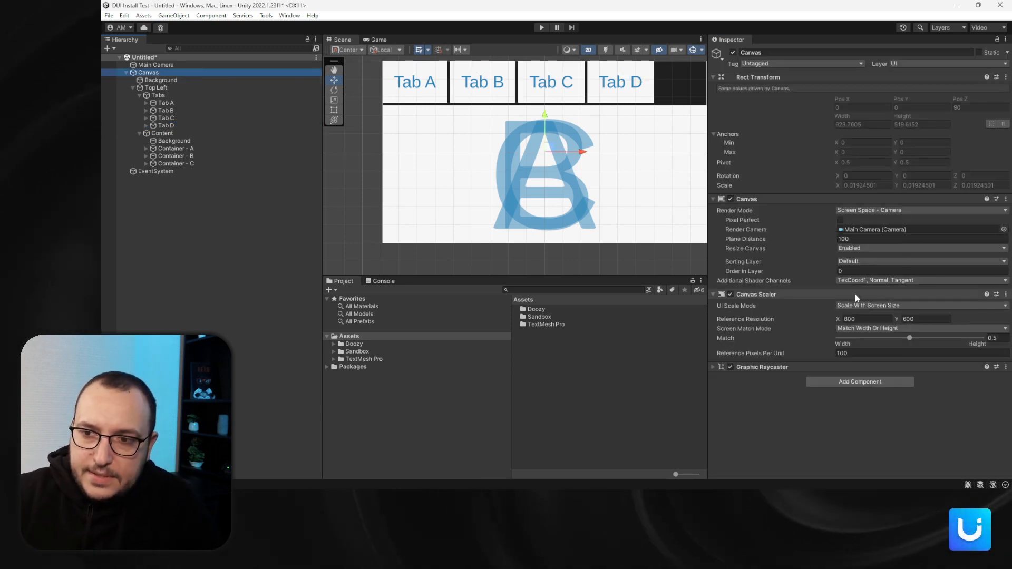
pyautogui.doubleClick(866, 319)
pyautogui.write('1920')
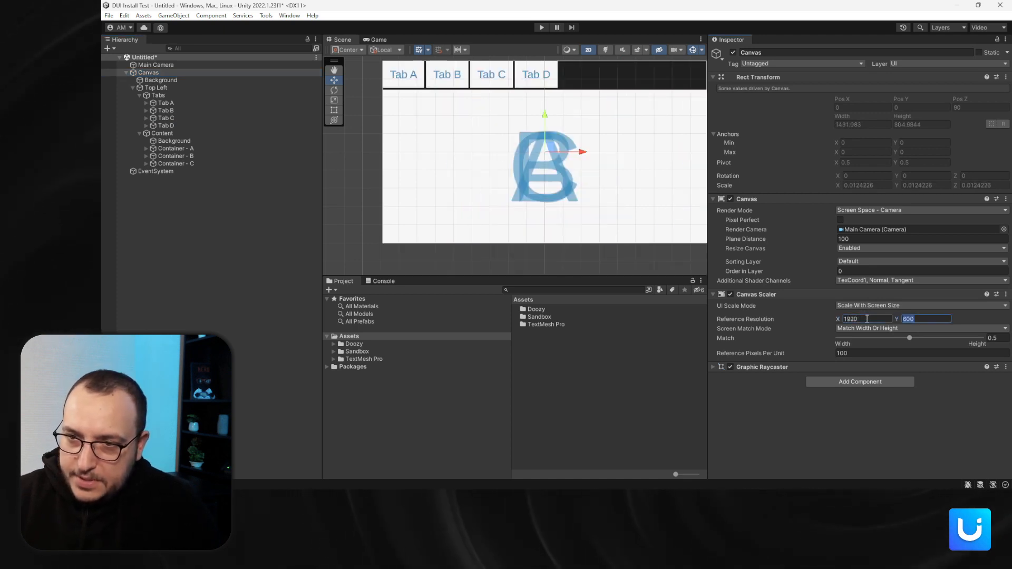
pyautogui.press('Tab')
pyautogui.write('1080')
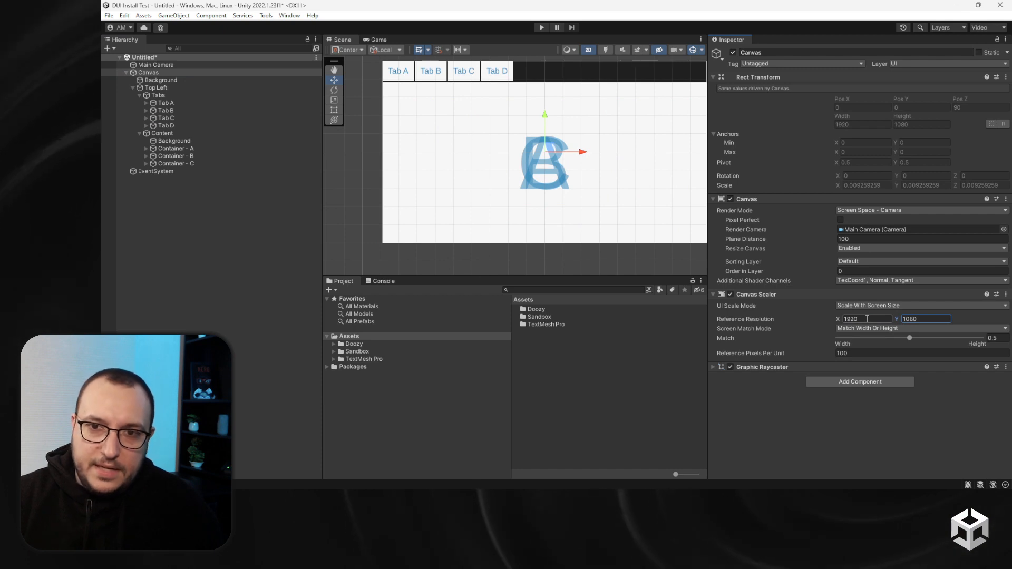
pyautogui.hotkey('ctrl', 'z')
pyautogui.hotkey('ctrl', 'z')
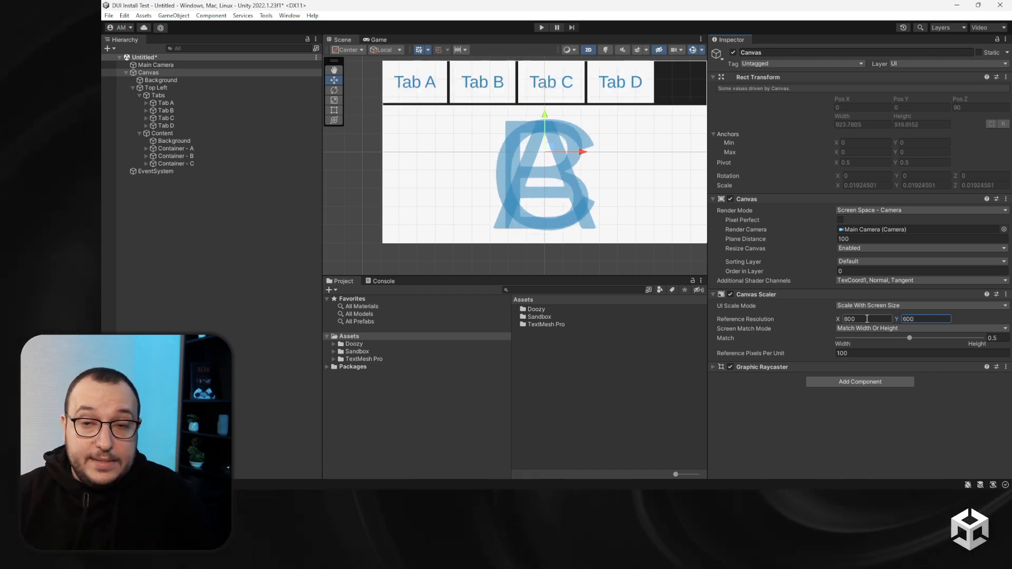
# Check which target container Tab D uses and test the tabs in Play mode, stopping it when done
pyautogui.click(188, 124)
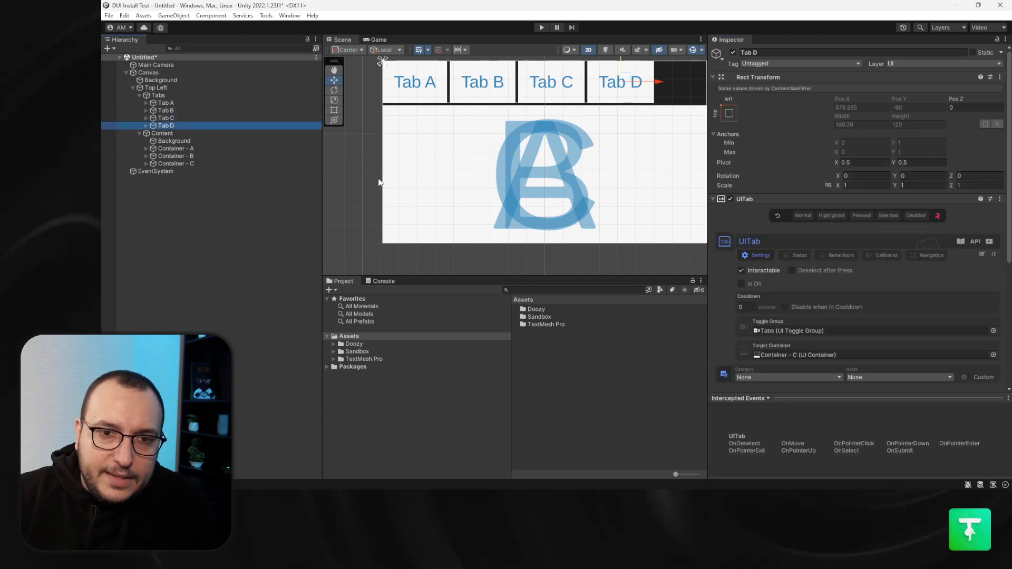
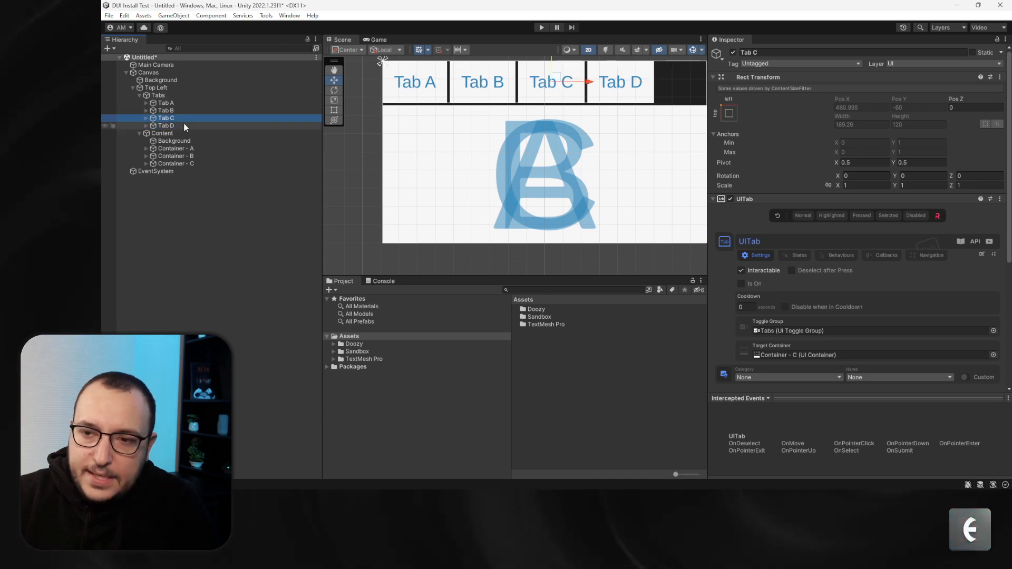
pyautogui.click(790, 355)
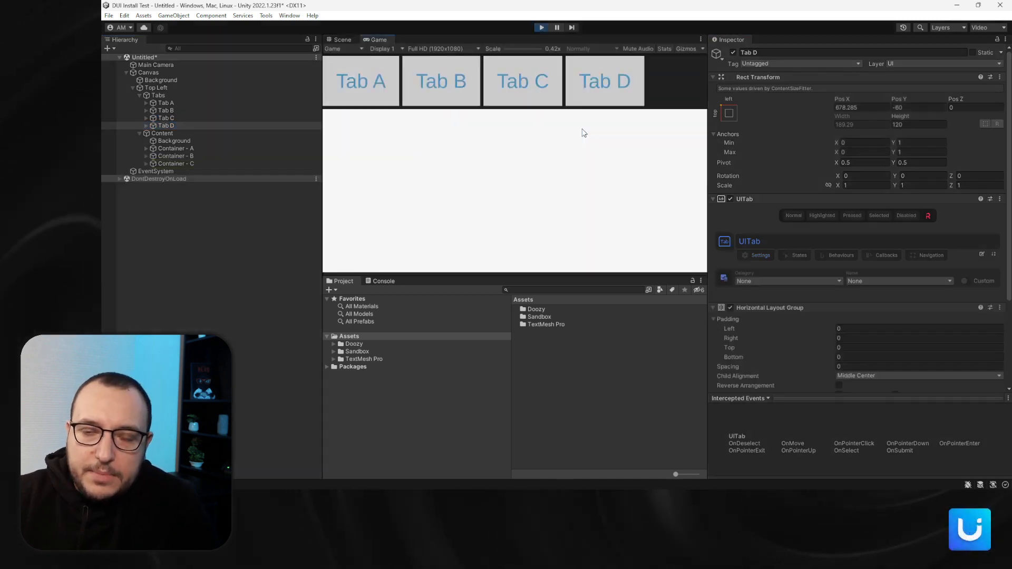
pyautogui.click(540, 89)
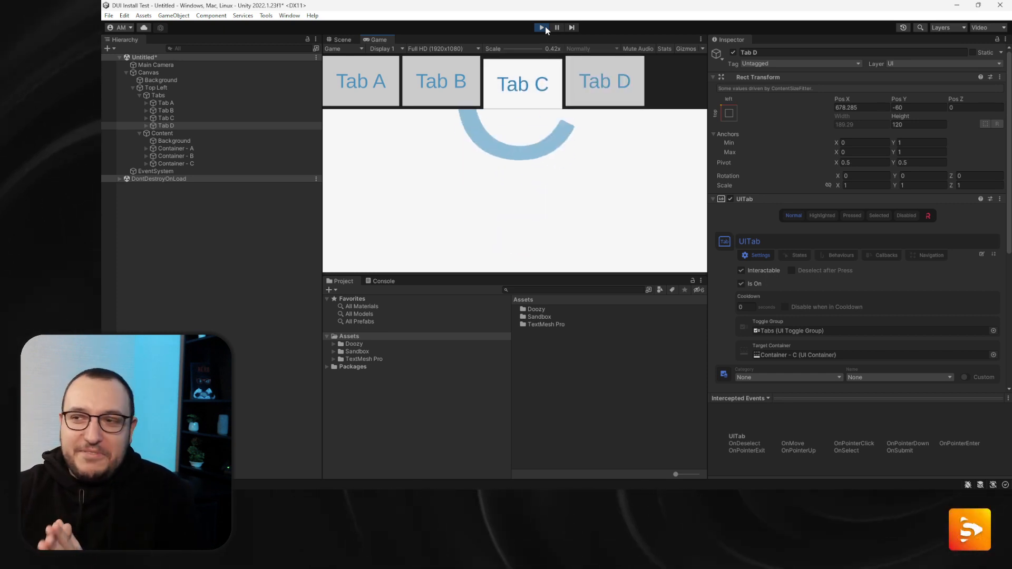
pyautogui.click(544, 26)
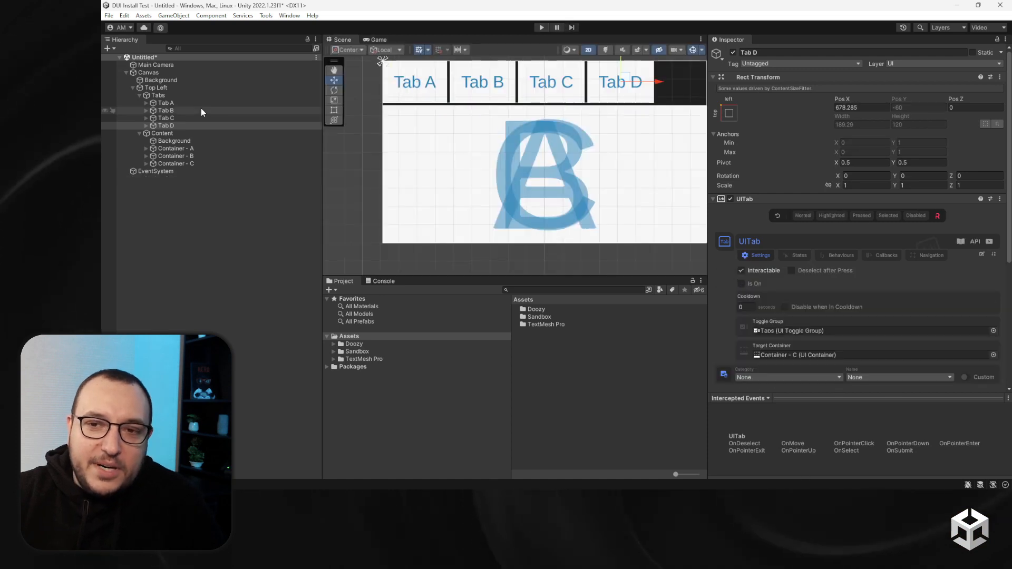
# Duplicate Container - C within the Content object and rename the copy Container - D
pyautogui.click(193, 164)
pyautogui.hotkey('ctrl', 'd')
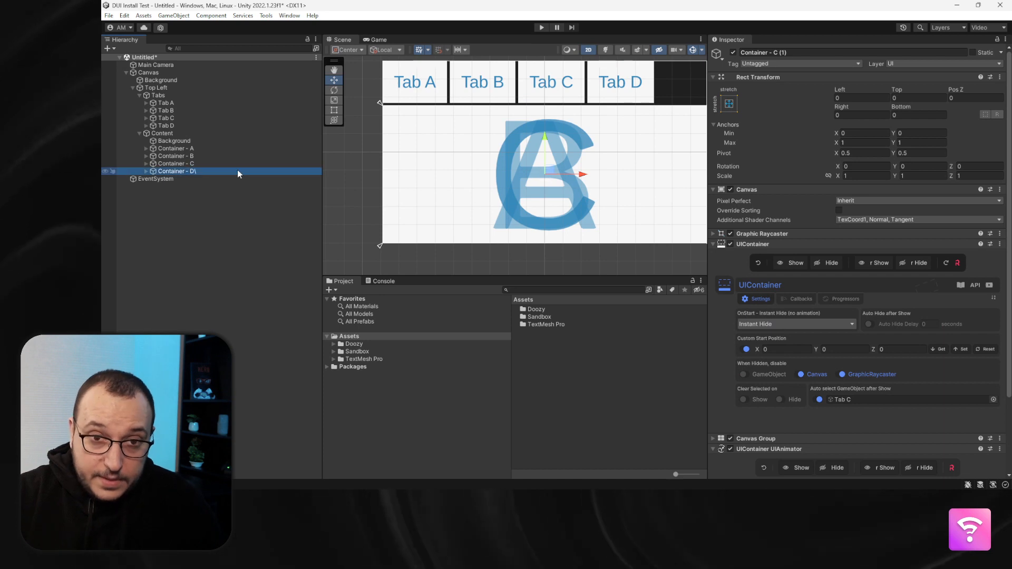
pyautogui.write('D')
pyautogui.press('Return')
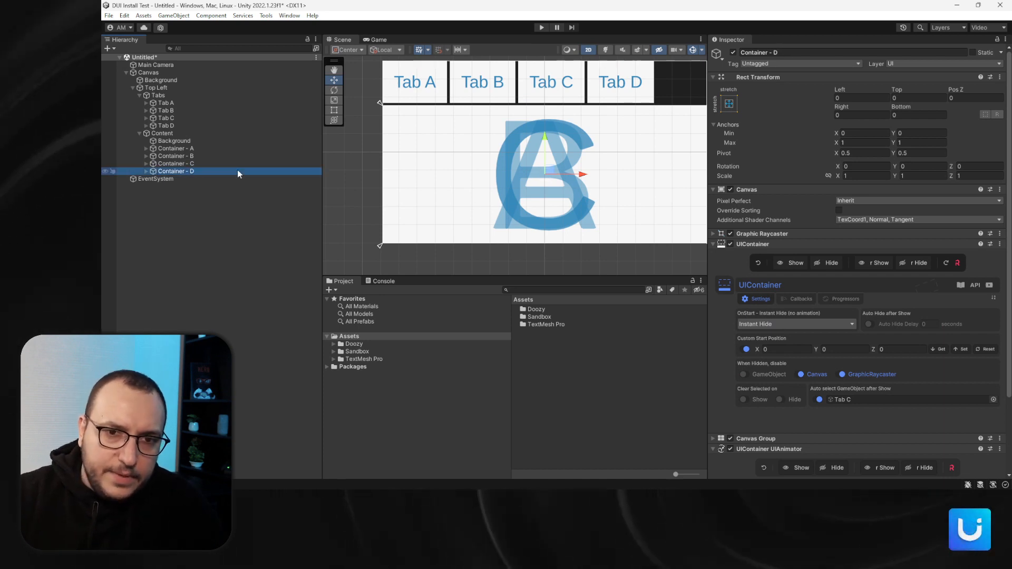
# Change the label text inside Container - D to "D"
pyautogui.click(146, 171)
pyautogui.click(158, 179)
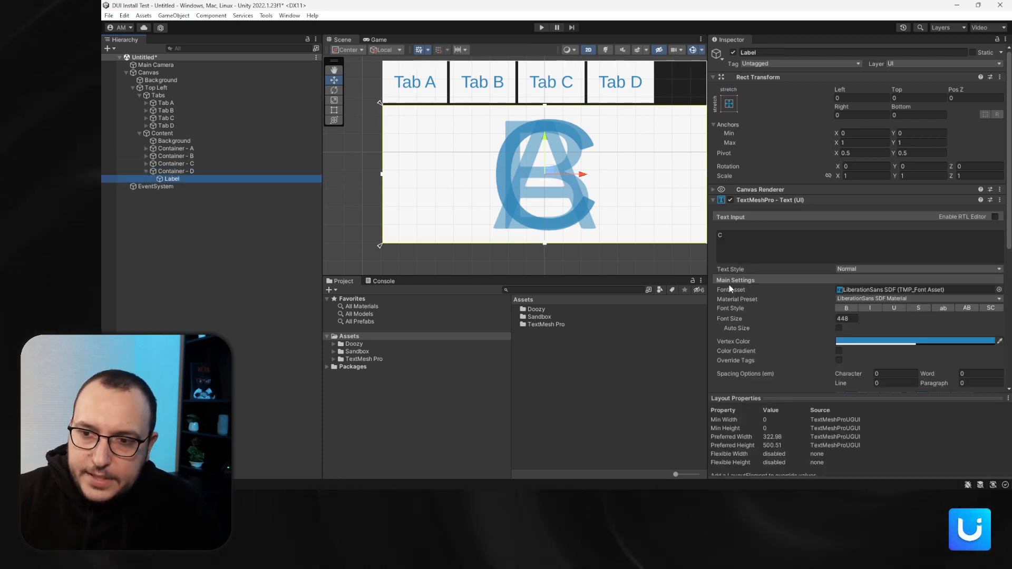
pyautogui.click(740, 242)
pyautogui.write('D')
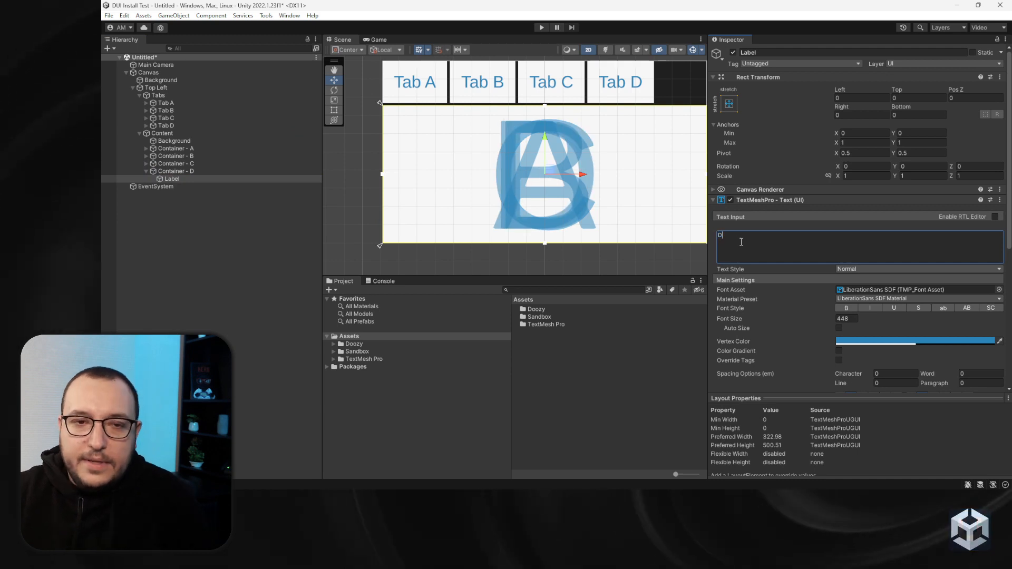
# Assign Container - D as Tab D's target container and test switching between Tab C and Tab D in Play mode
pyautogui.click(153, 126)
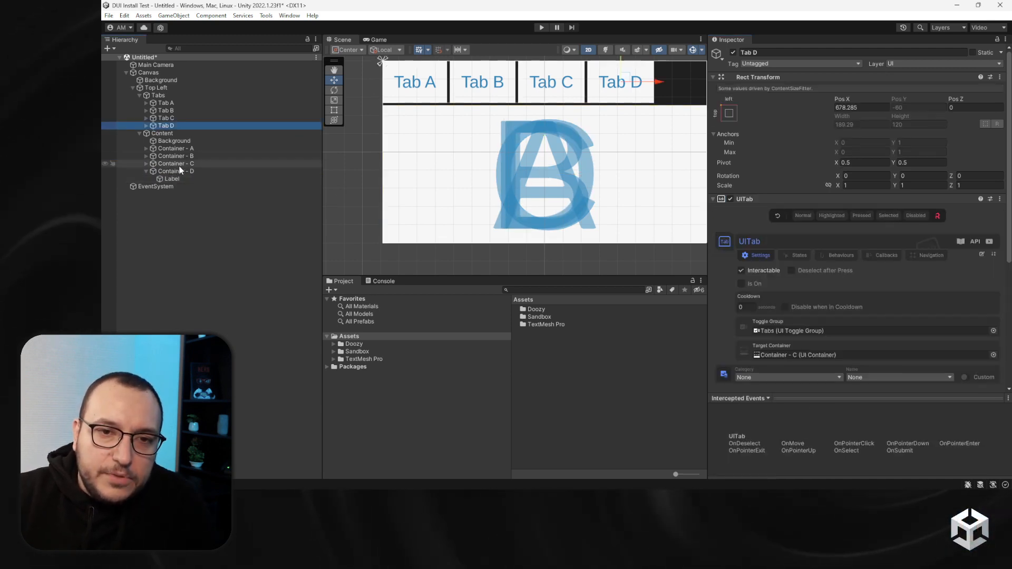
pyautogui.moveTo(172, 172); pyautogui.dragTo(780, 355)
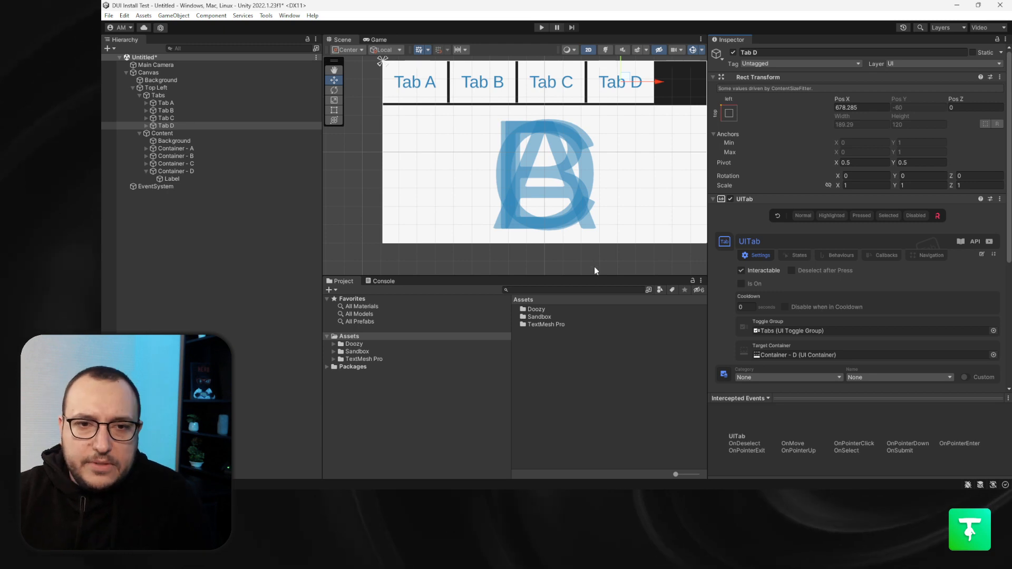
pyautogui.click(541, 28)
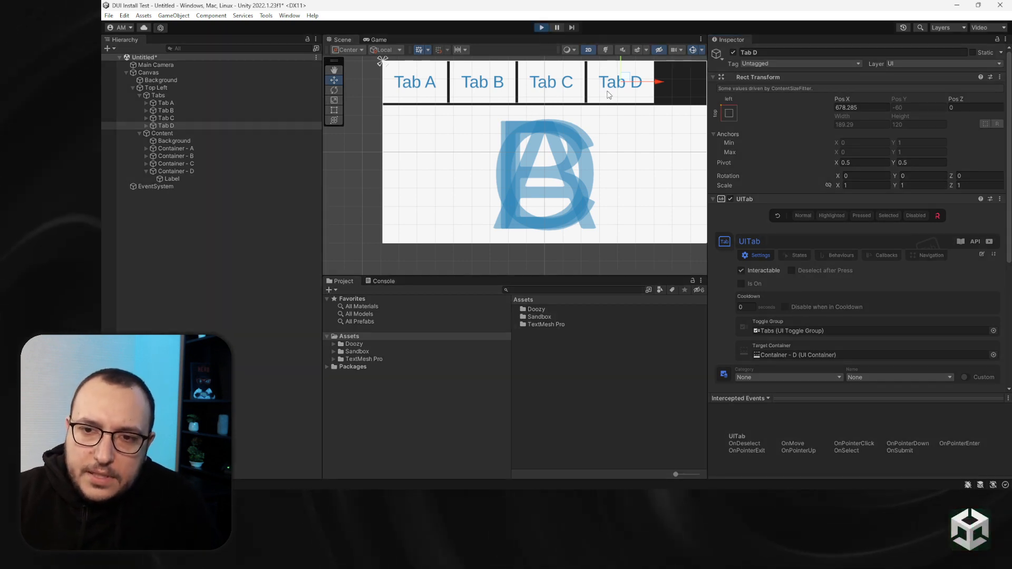
pyautogui.click(567, 88)
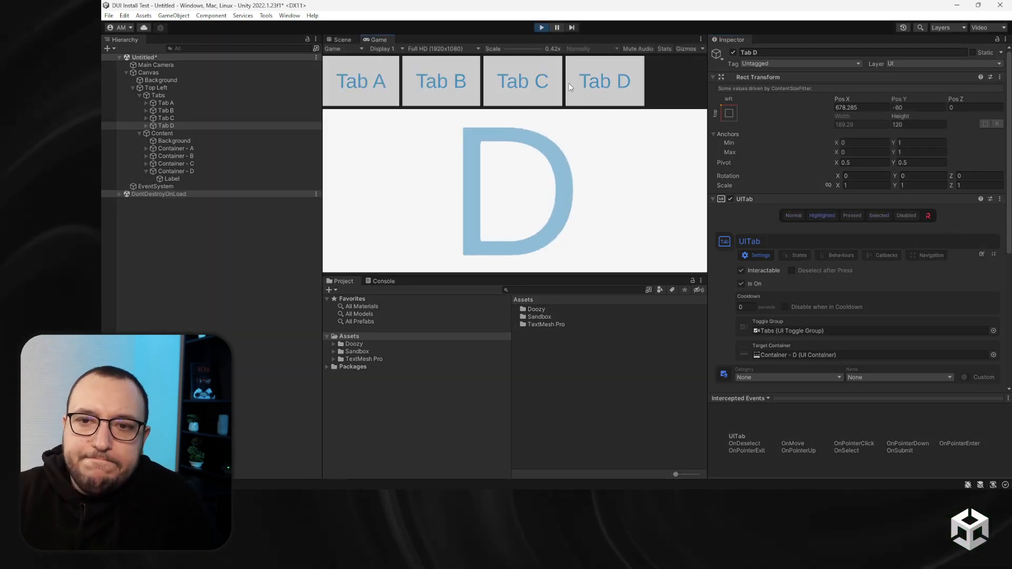
pyautogui.click(520, 86)
pyautogui.click(590, 101)
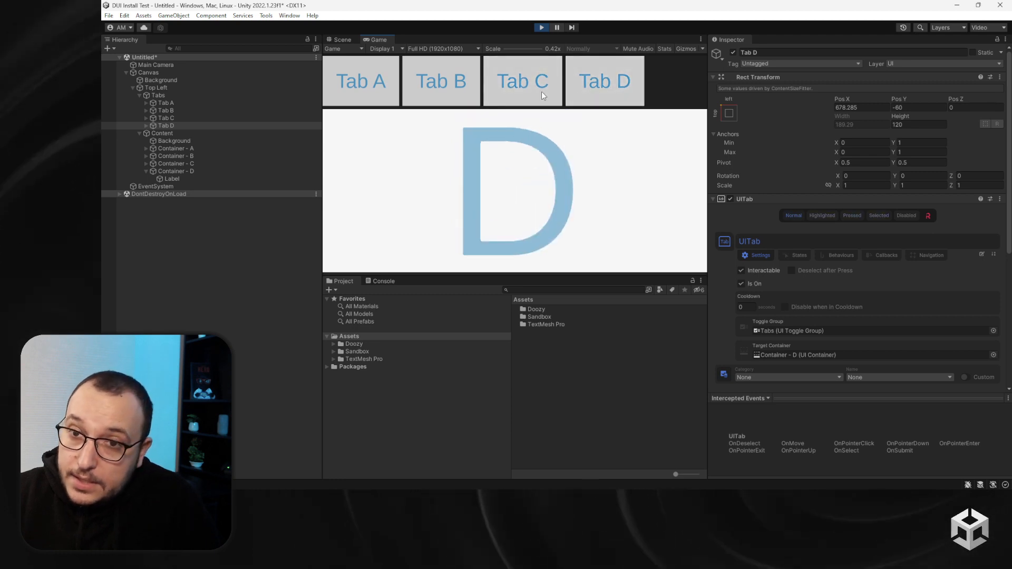
pyautogui.click(542, 90)
pyautogui.click(541, 27)
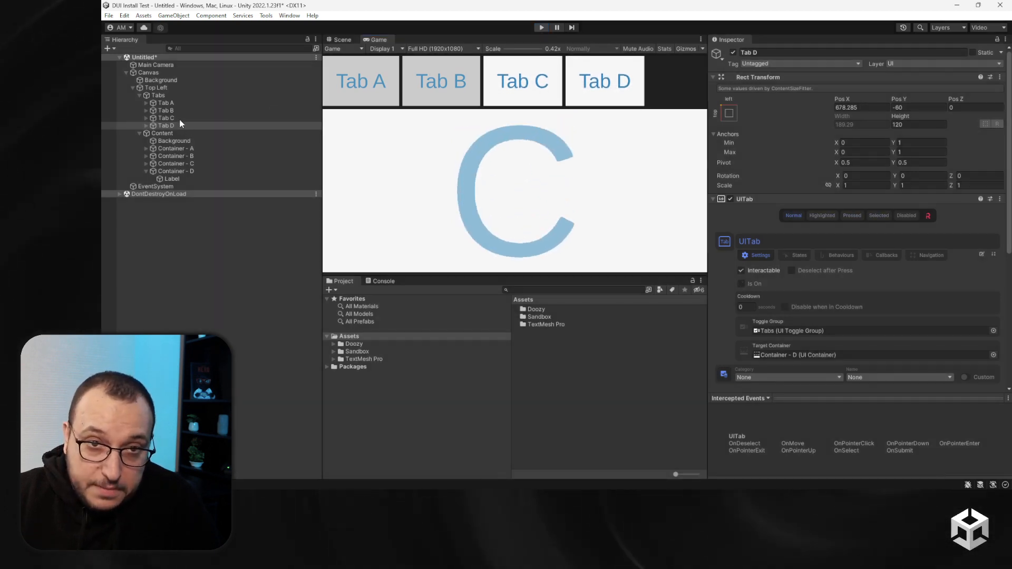
# Compare the target container references of Tab C and Tab D by locating each one in the hierarchy
pyautogui.click(179, 119)
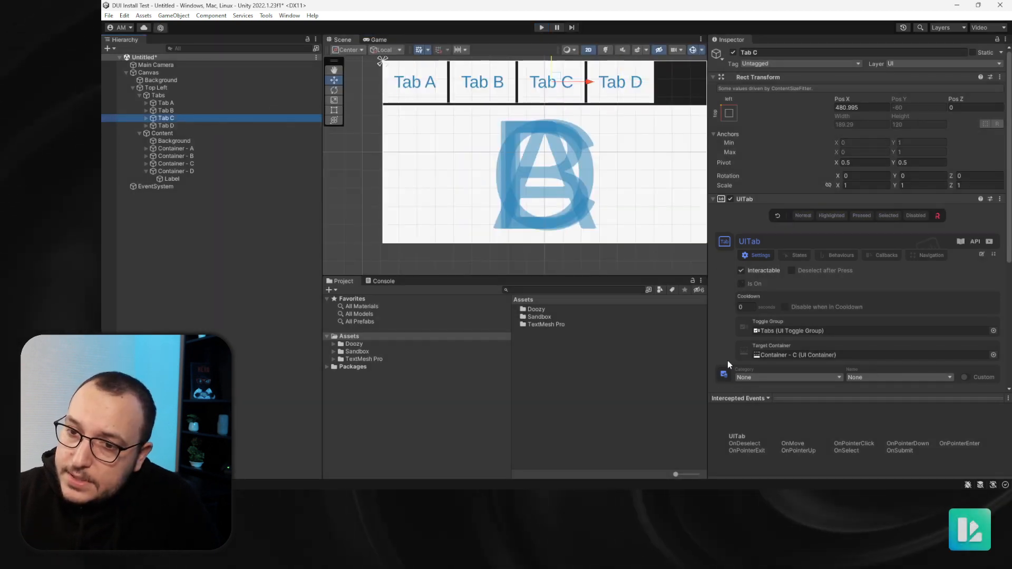
pyautogui.click(801, 355)
pyautogui.click(161, 126)
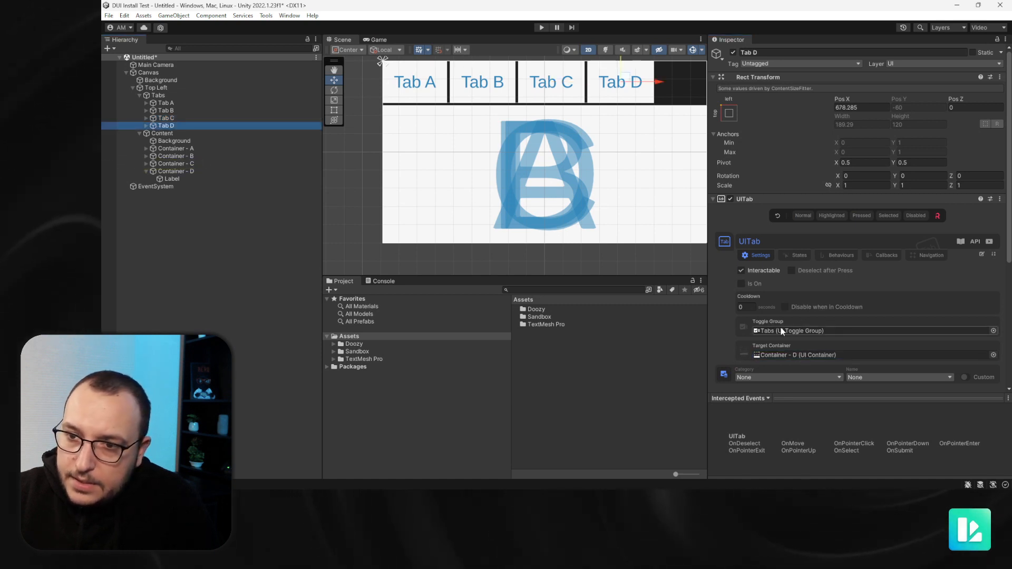
pyautogui.click(801, 355)
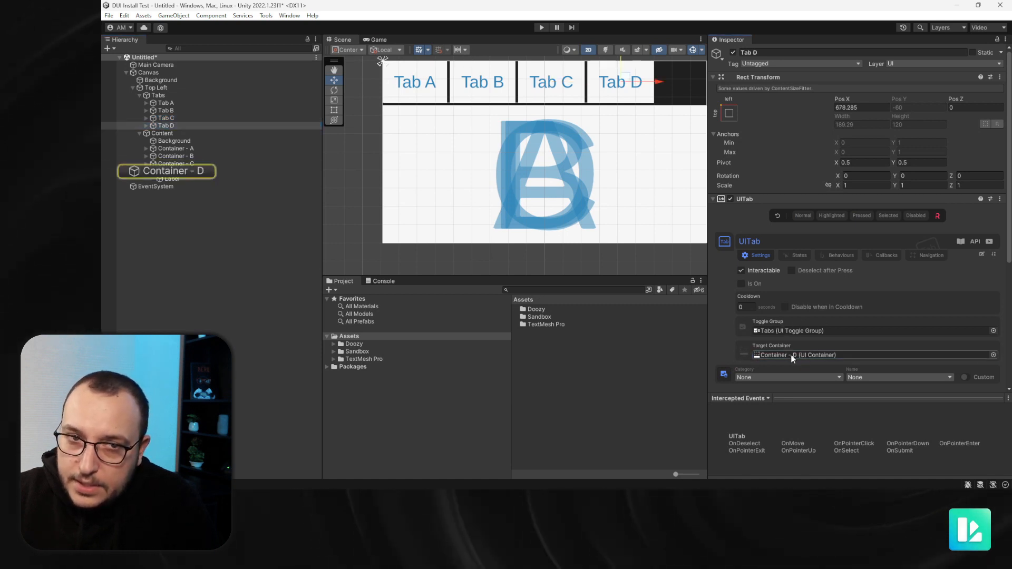
# Run the scene again, switch from Tab D through Tabs C, B and A and back to C, and stop Play mode
pyautogui.click(542, 29)
pyautogui.click(591, 84)
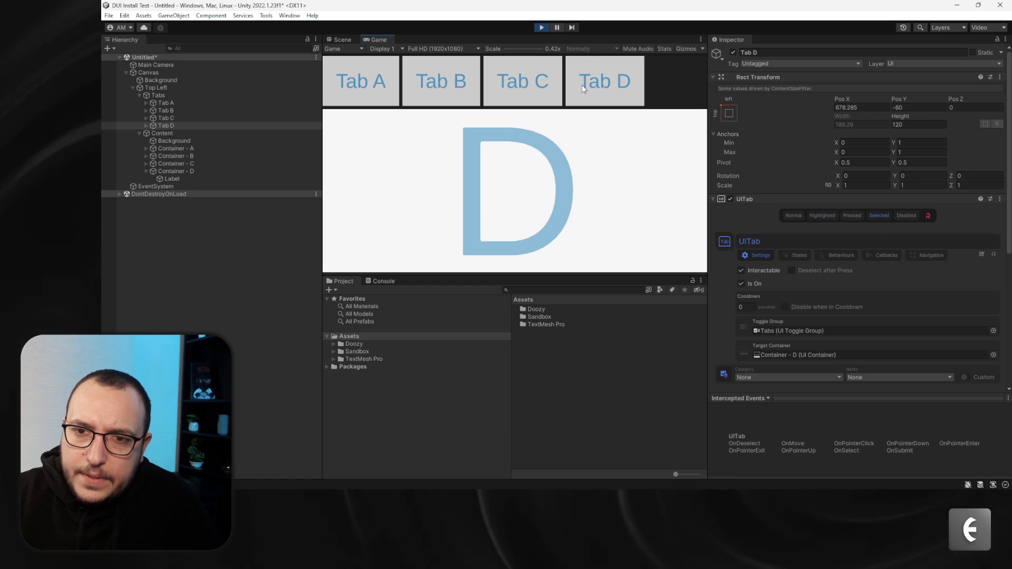
pyautogui.click(522, 86)
pyautogui.click(437, 86)
pyautogui.click(346, 84)
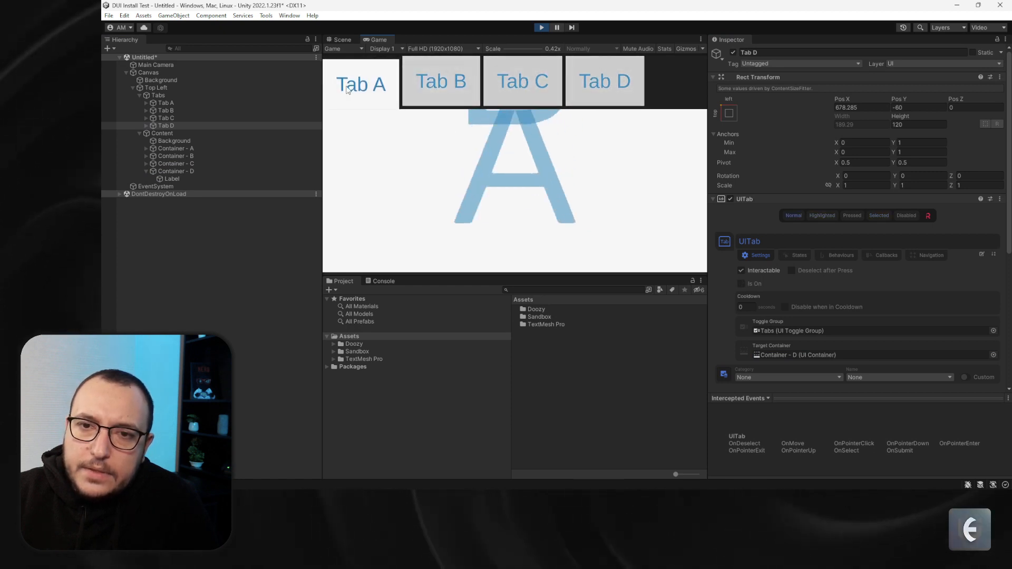
pyautogui.click(555, 97)
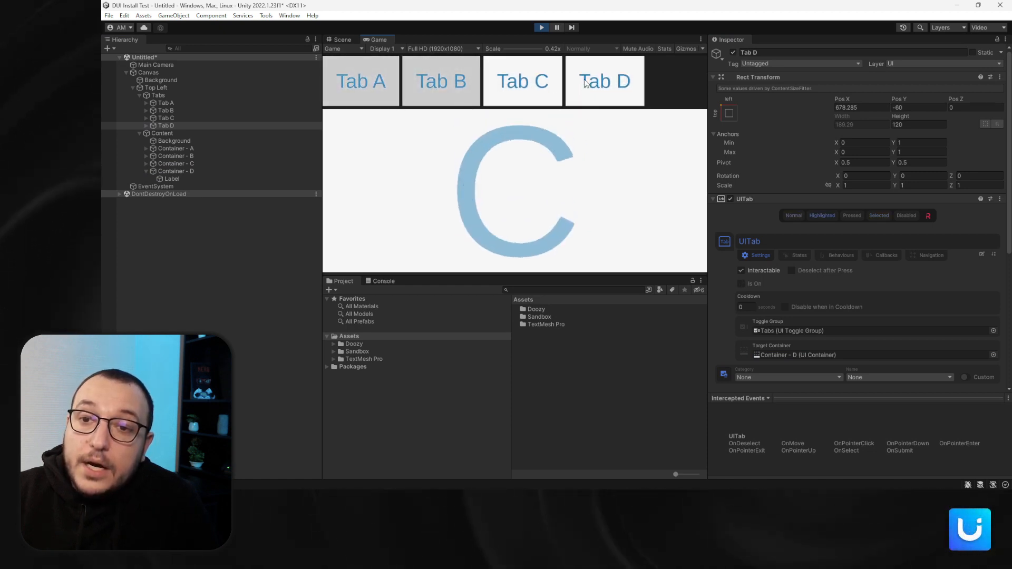
pyautogui.click(542, 27)
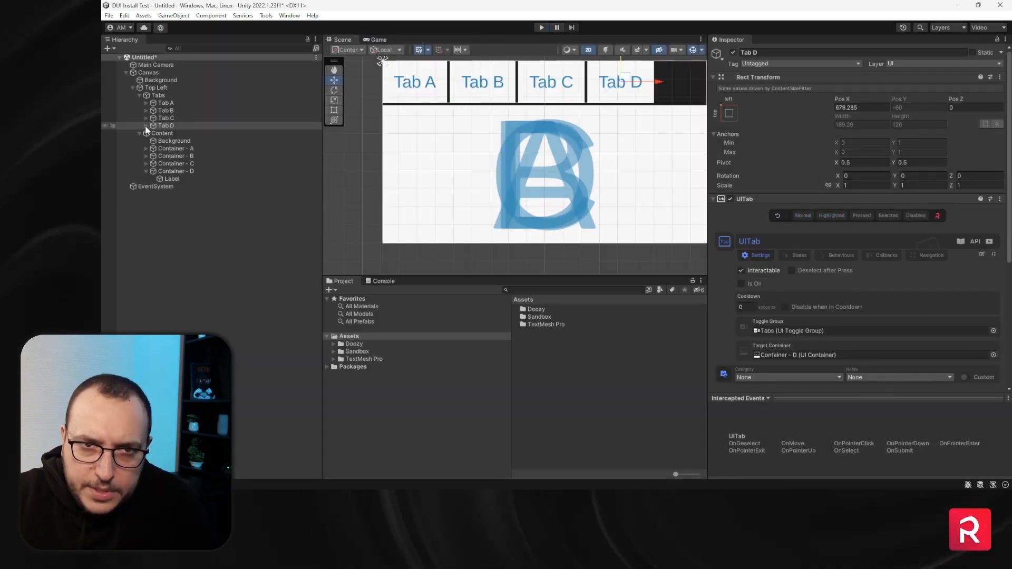
# Set the UIContainer UIAnimator controller on Tab D's Content object to Container - D
pyautogui.click(145, 126)
pyautogui.click(180, 134)
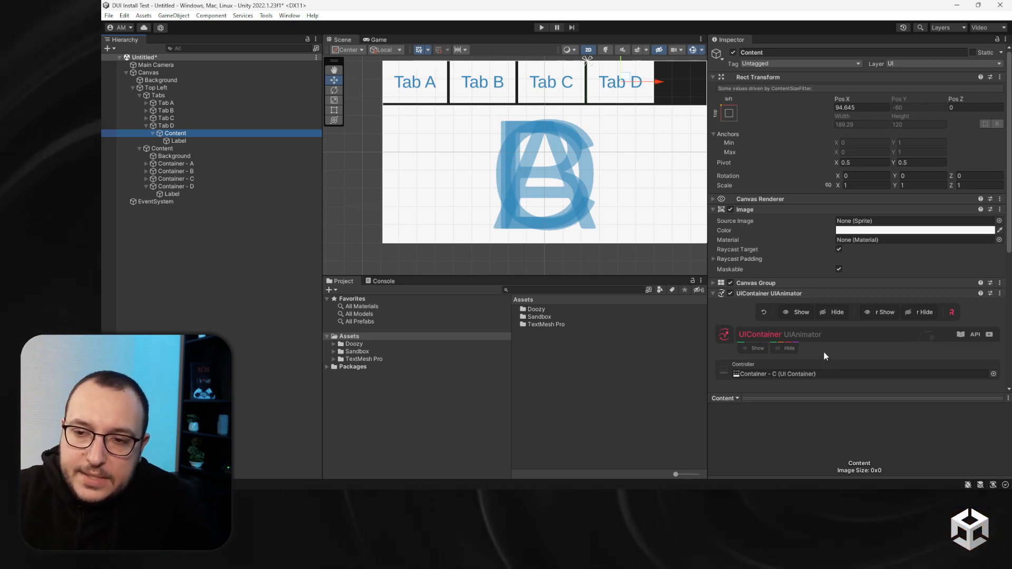
pyautogui.moveTo(176, 186); pyautogui.dragTo(812, 374)
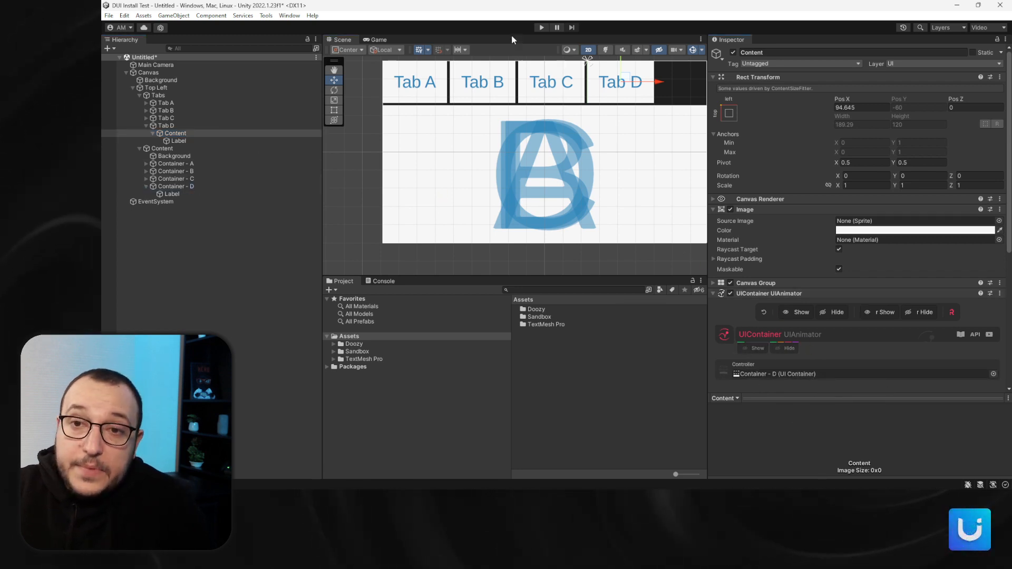
# Test the selection animation of all four tabs in Play mode and return to edit mode
pyautogui.click(542, 28)
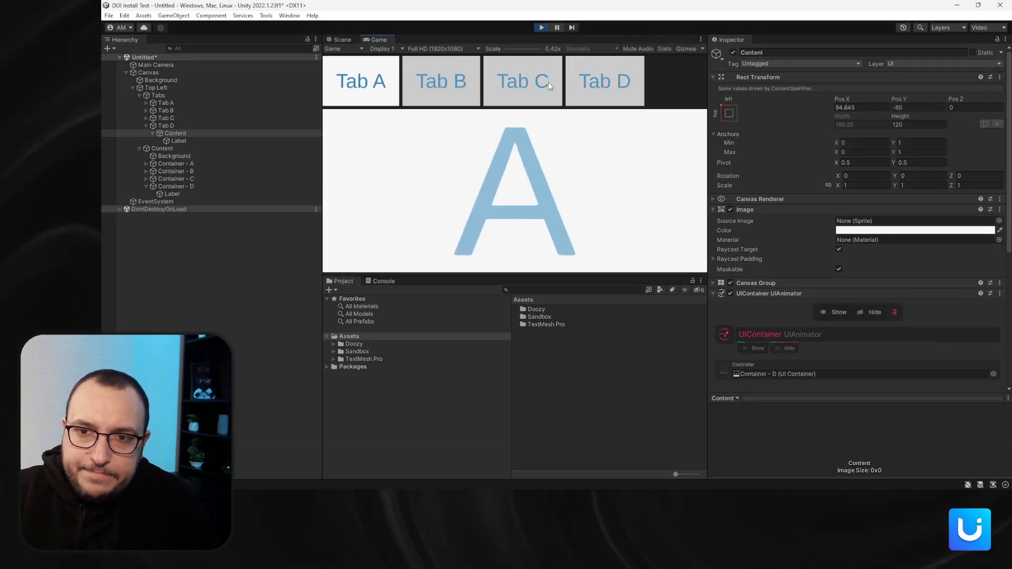
pyautogui.click(548, 82)
pyautogui.click(593, 83)
pyautogui.click(546, 82)
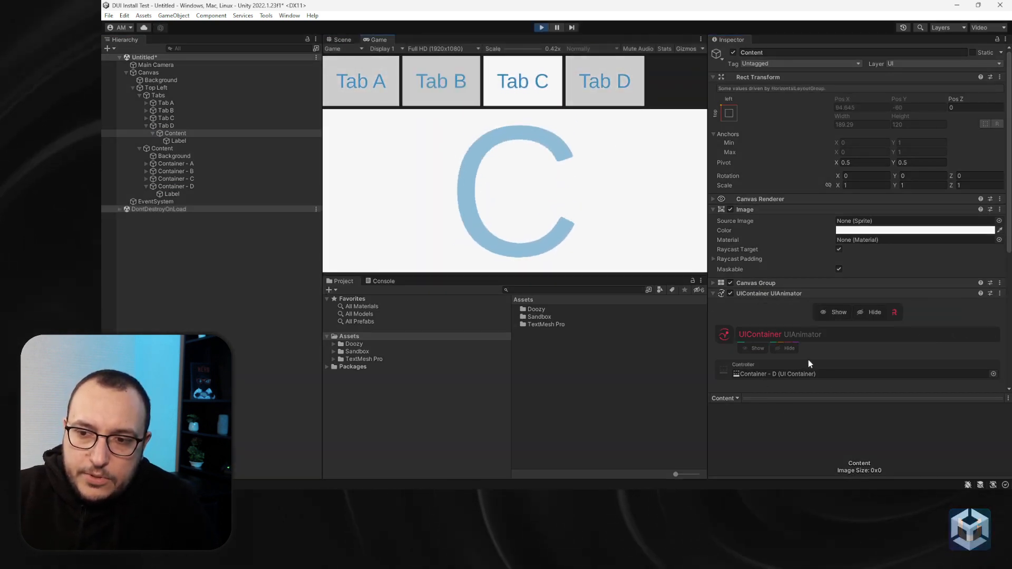
pyautogui.click(456, 94)
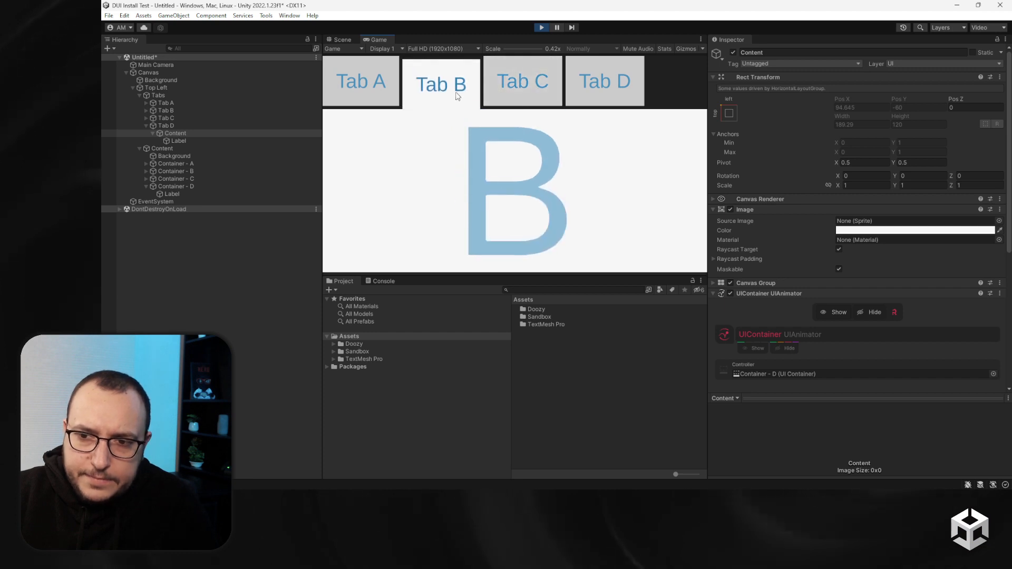
pyautogui.click(380, 90)
pyautogui.click(501, 91)
pyautogui.click(607, 99)
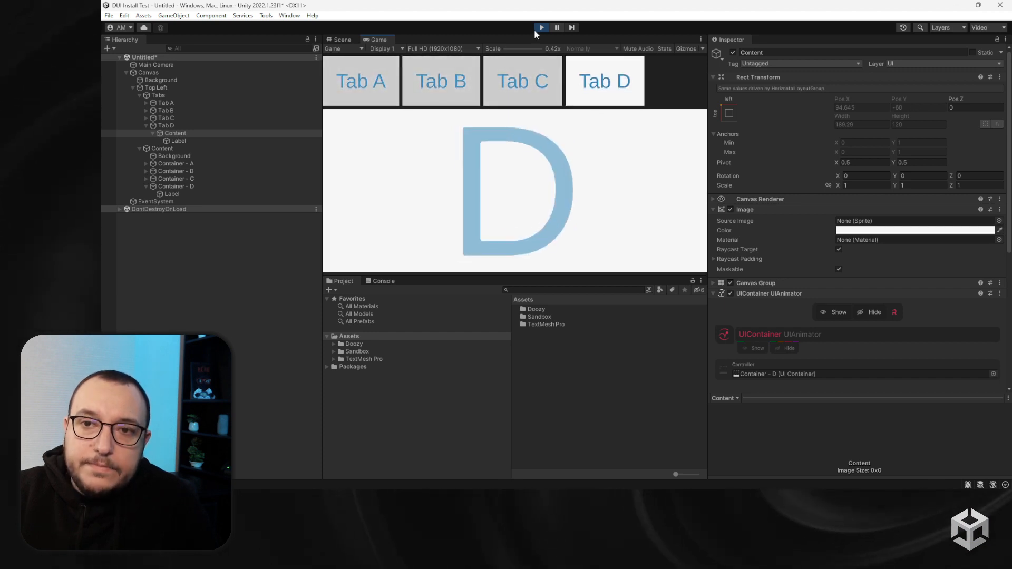
pyautogui.hotkey('ctrl', 'p')
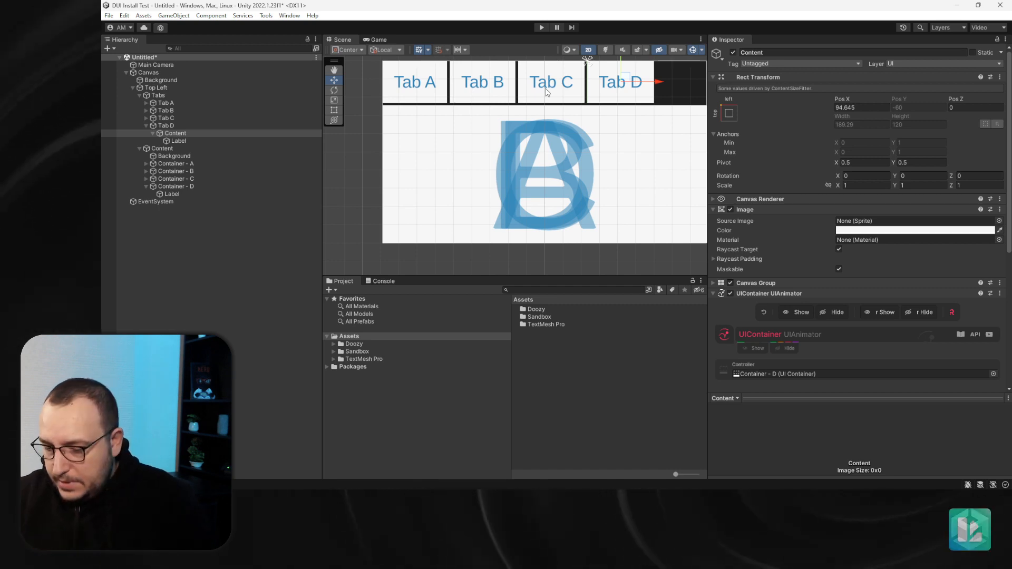
# Delete the whole Top Left tab layout from the Canvas
pyautogui.click(198, 96)
pyautogui.click(175, 88)
pyautogui.press('Delete')
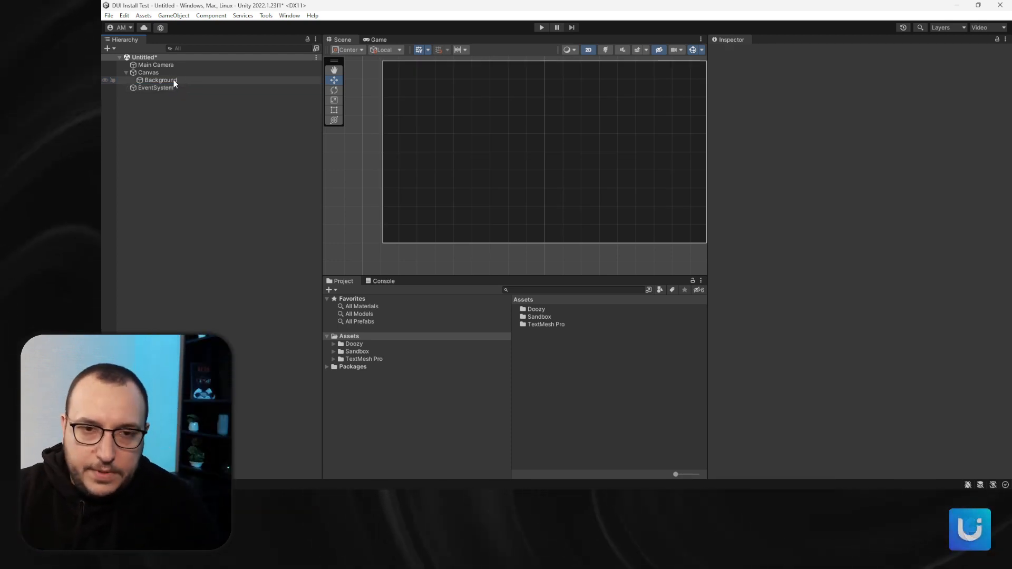
# Create an empty child object under the Canvas and name it Tabs
pyautogui.click(173, 73)
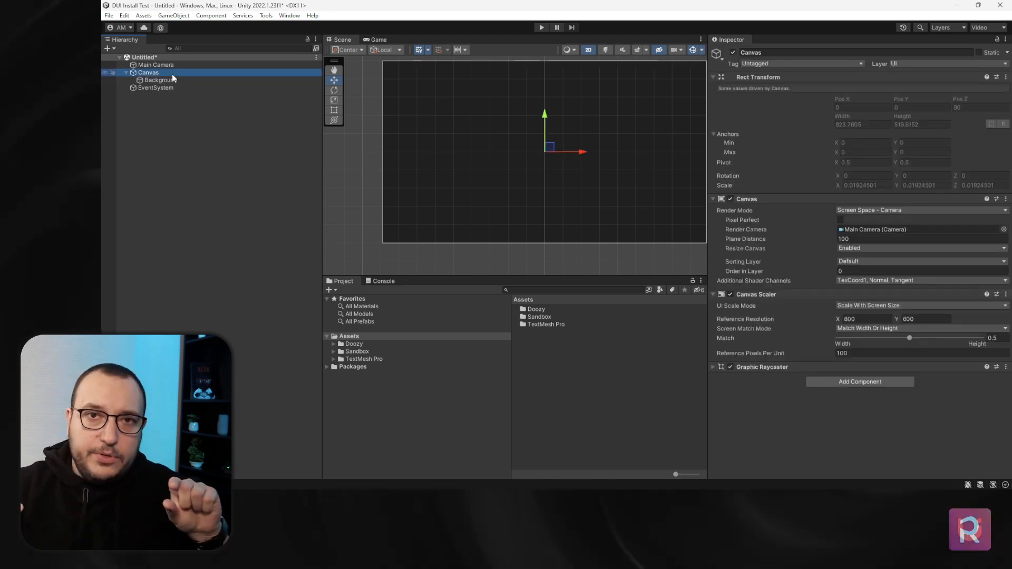
pyautogui.rightClick(172, 74)
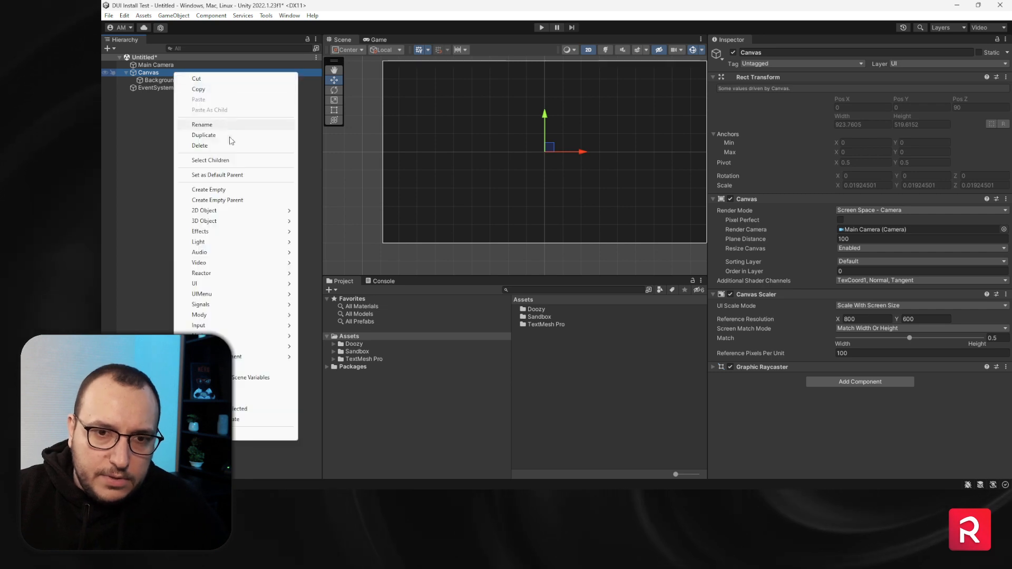
pyautogui.click(204, 190)
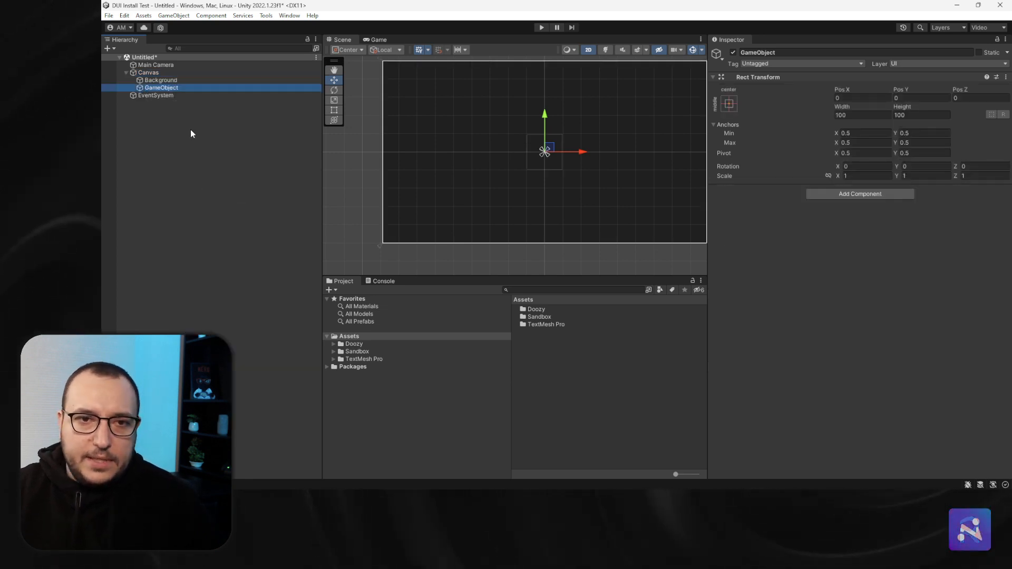
pyautogui.write('Tabs')
pyautogui.press('Return')
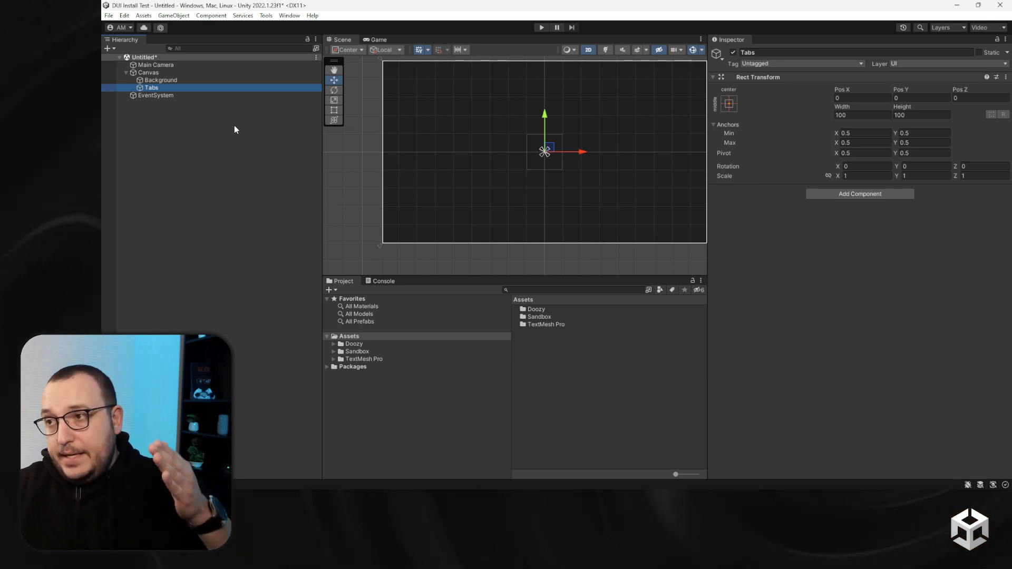
# Add a Horizontal Layout Group component to the Tabs object and set its child alignment to Middle Center
pyautogui.click(862, 194)
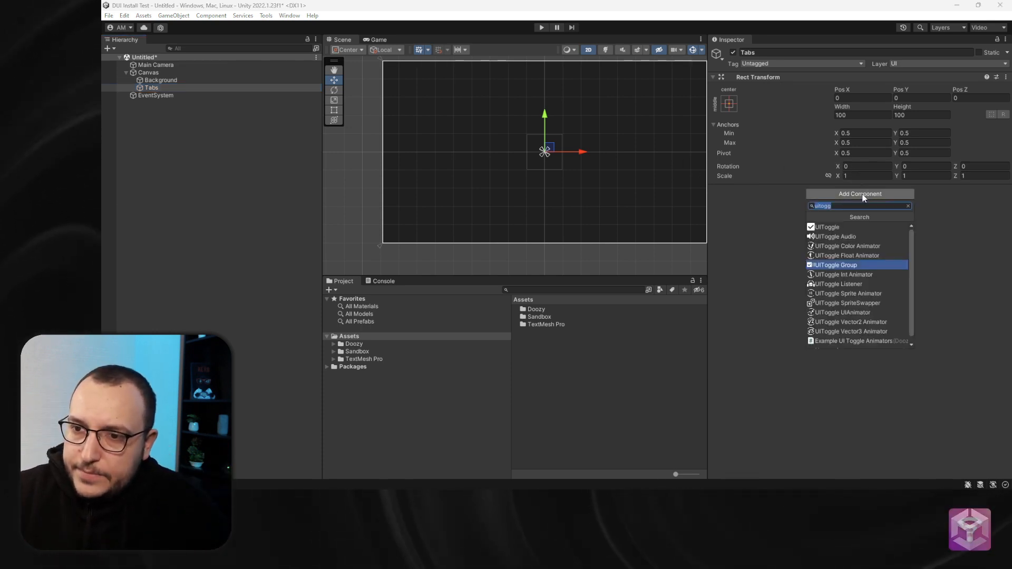
pyautogui.write('hori')
pyautogui.press('Return')
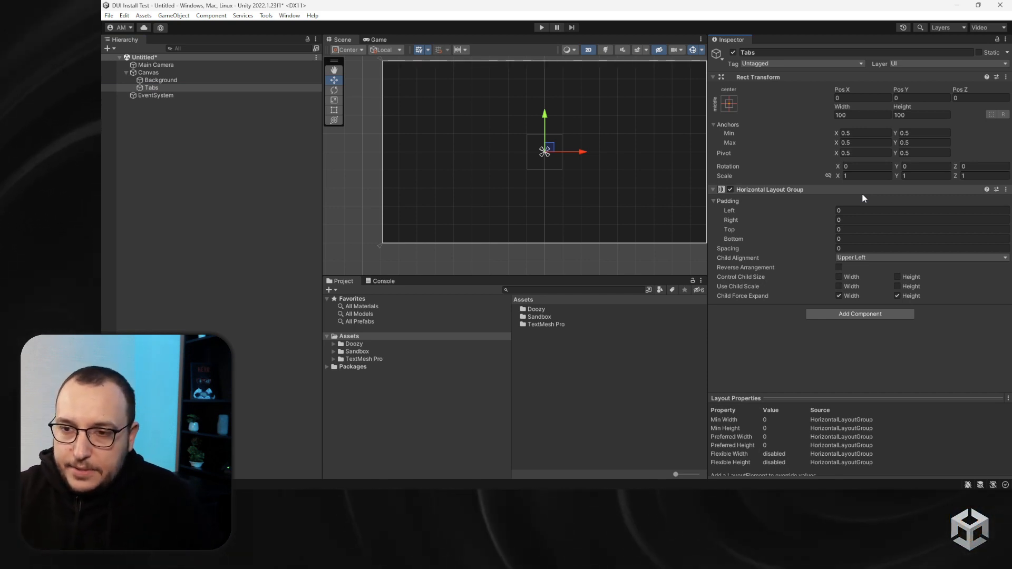
pyautogui.click(855, 257)
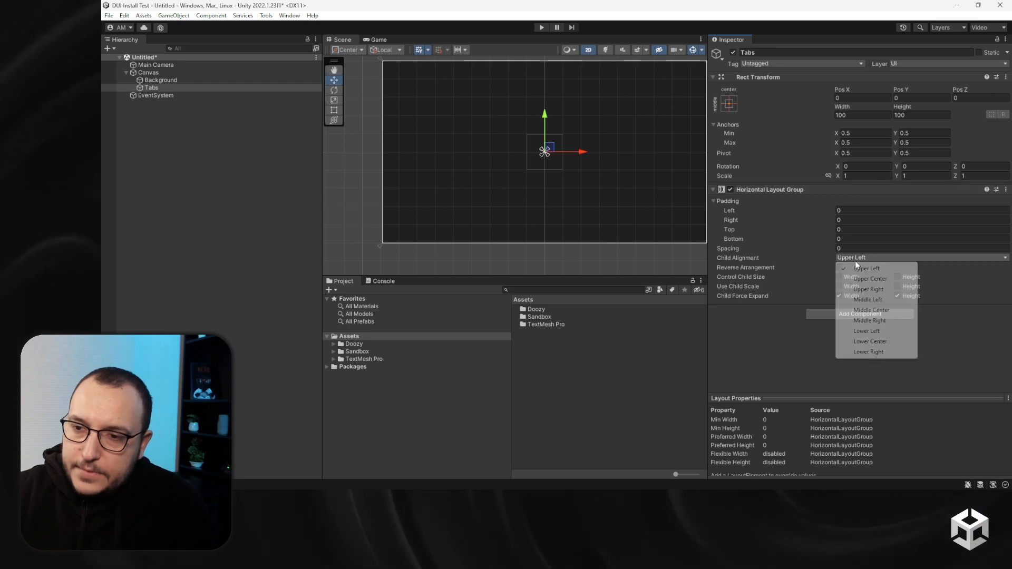
pyautogui.click(872, 310)
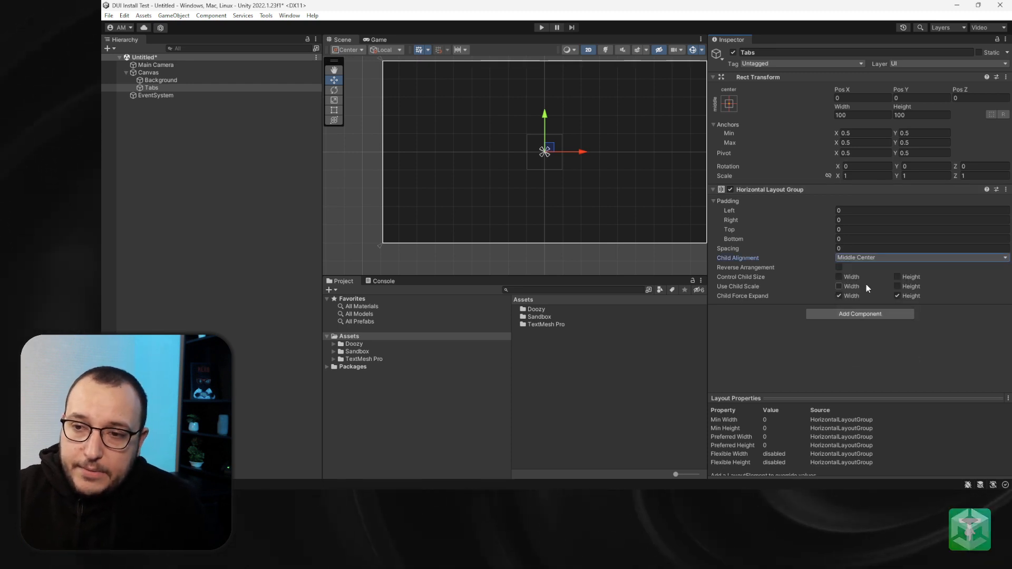
# In the Tabs layout group, enable Control Child Size for width and height and disable Child Force Expand for both
pyautogui.click(840, 278)
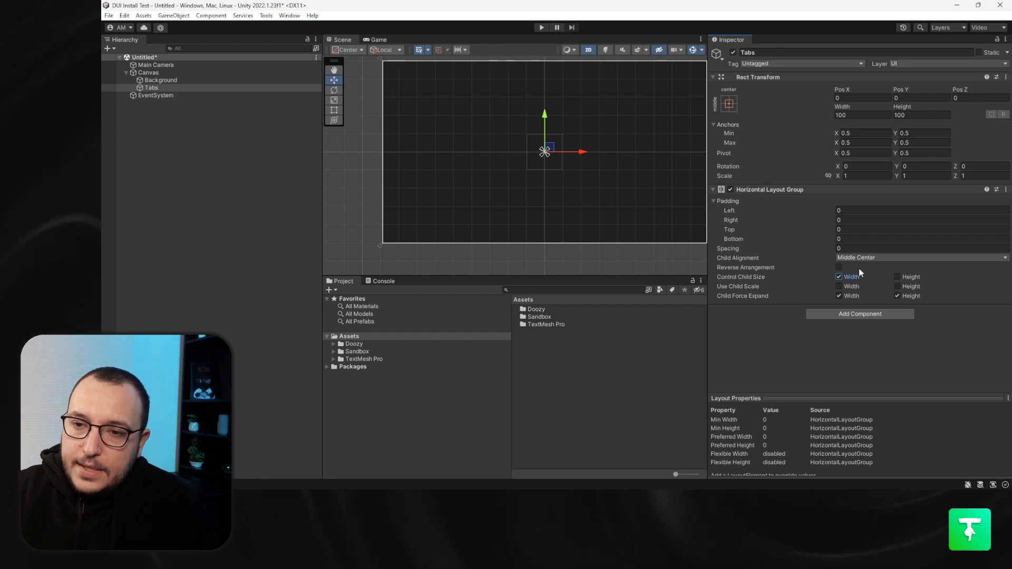
pyautogui.click(910, 276)
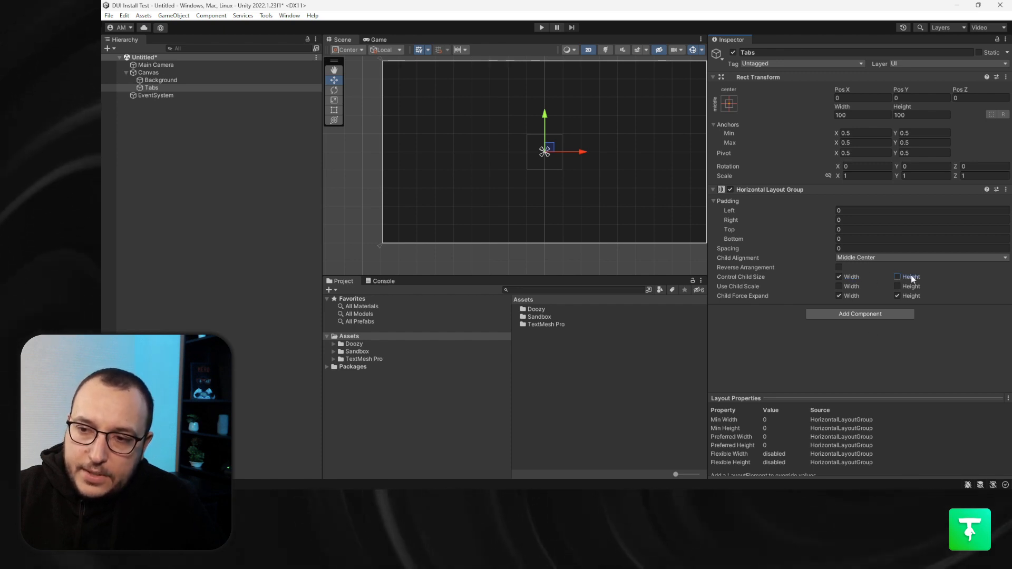
pyautogui.click(854, 295)
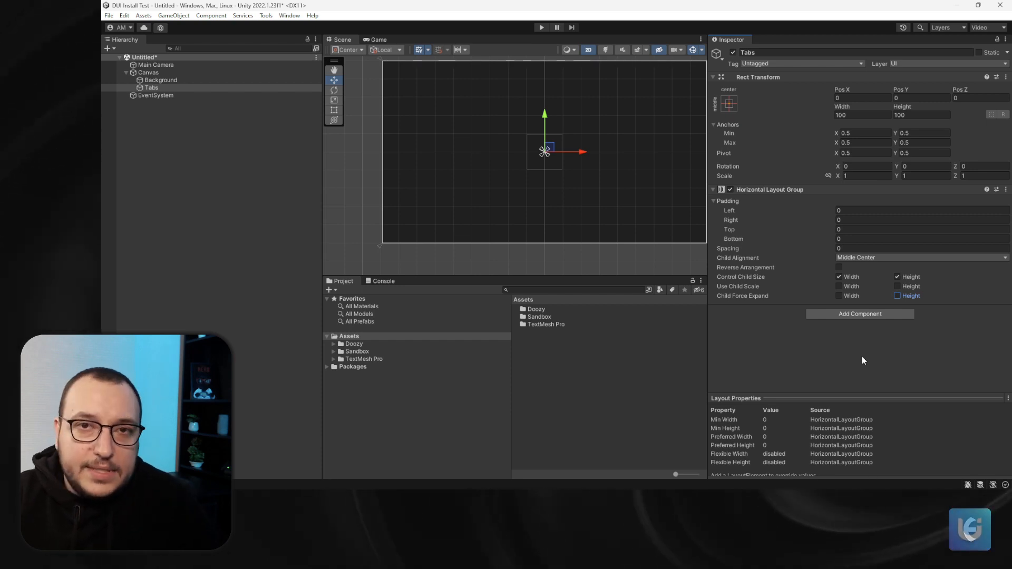
# Add a Content Size Fitter to the Tabs object with horizontal and vertical fit set to Preferred Size
pyautogui.click(835, 316)
pyautogui.write('content')
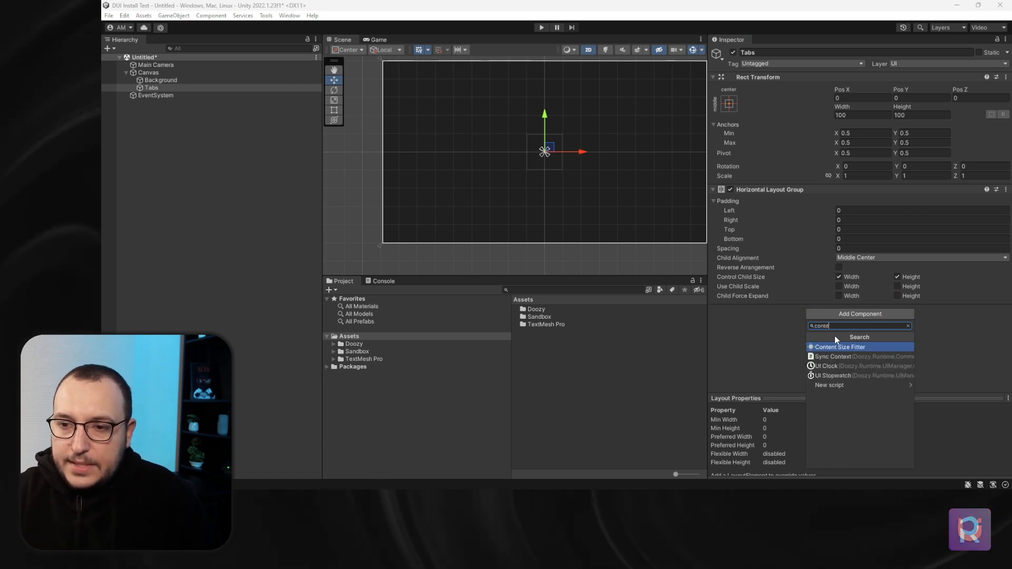
pyautogui.press('Return')
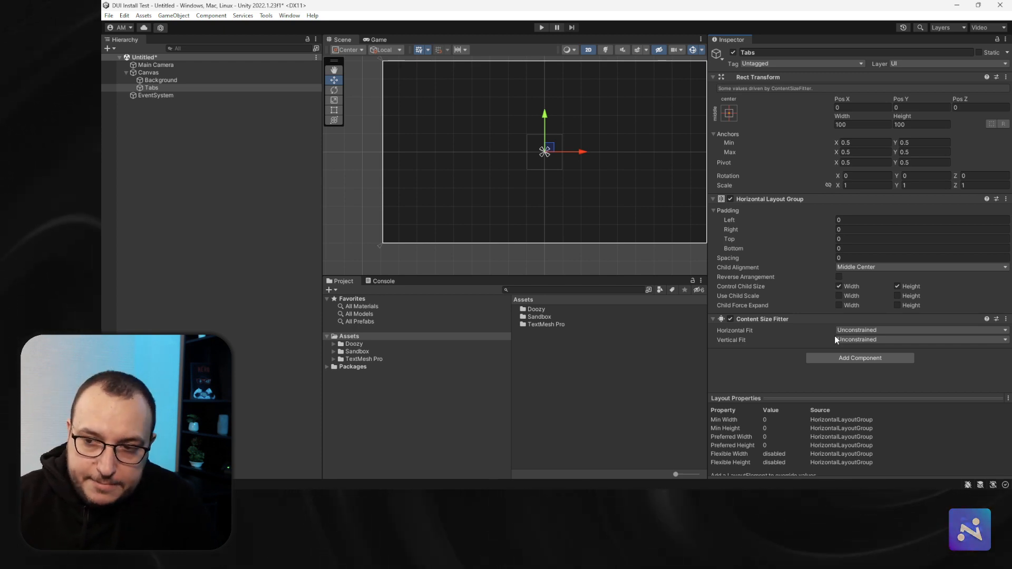
pyautogui.click(860, 330)
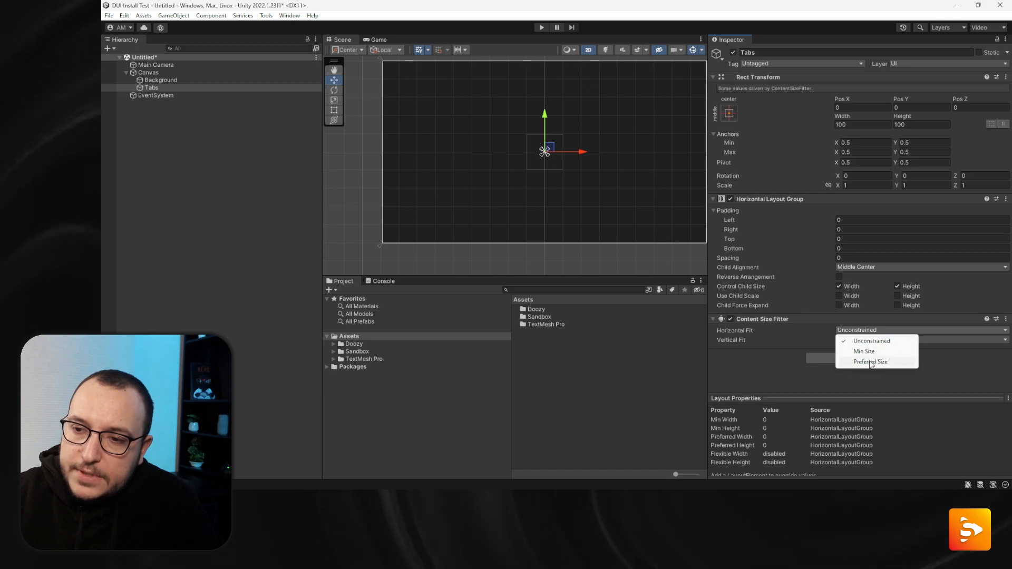
pyautogui.click(864, 363)
pyautogui.click(867, 371)
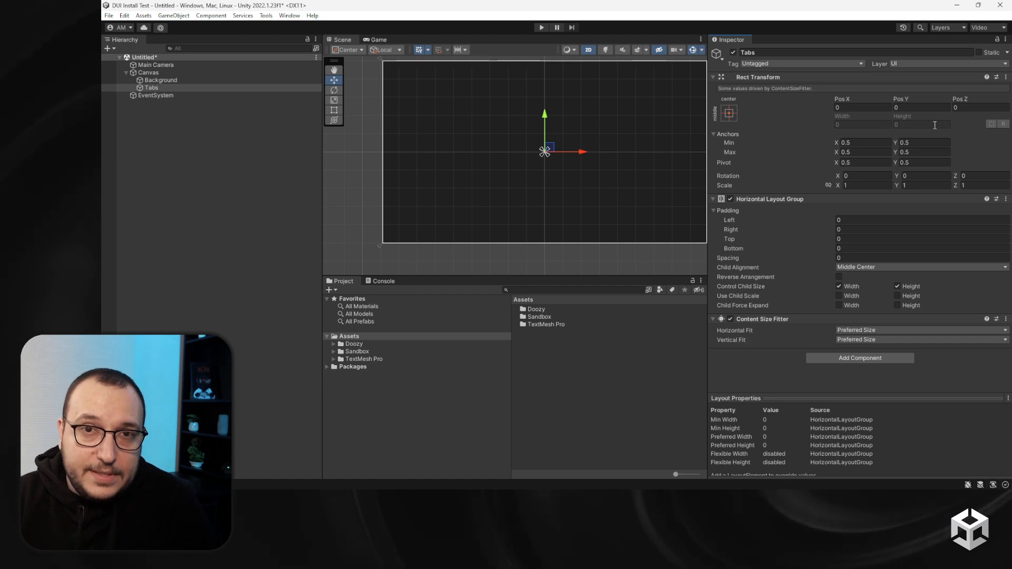
# Create an empty child object under Tabs and name it Tab A
pyautogui.rightClick(229, 87)
pyautogui.click(263, 205)
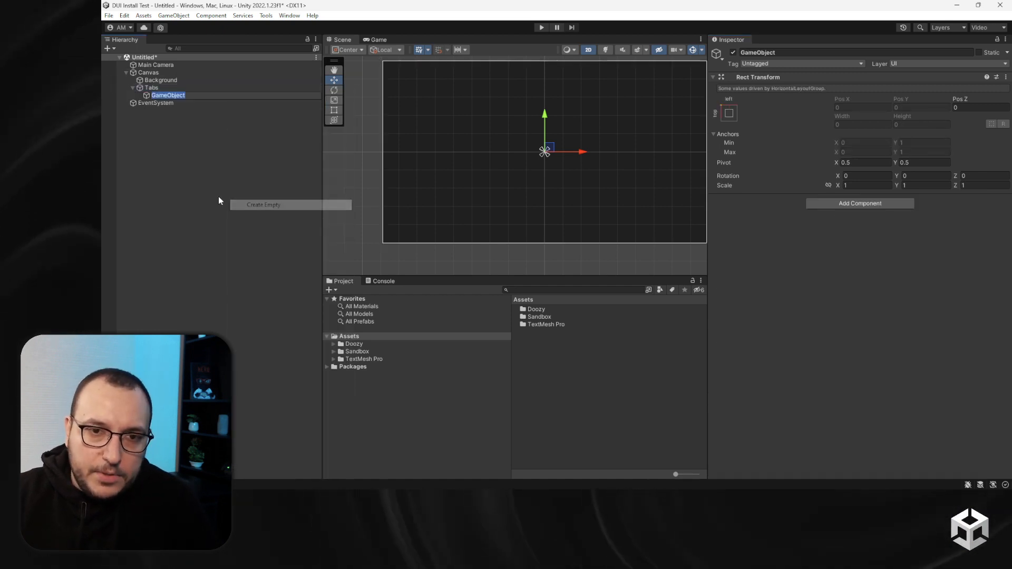
pyautogui.write('Tab')
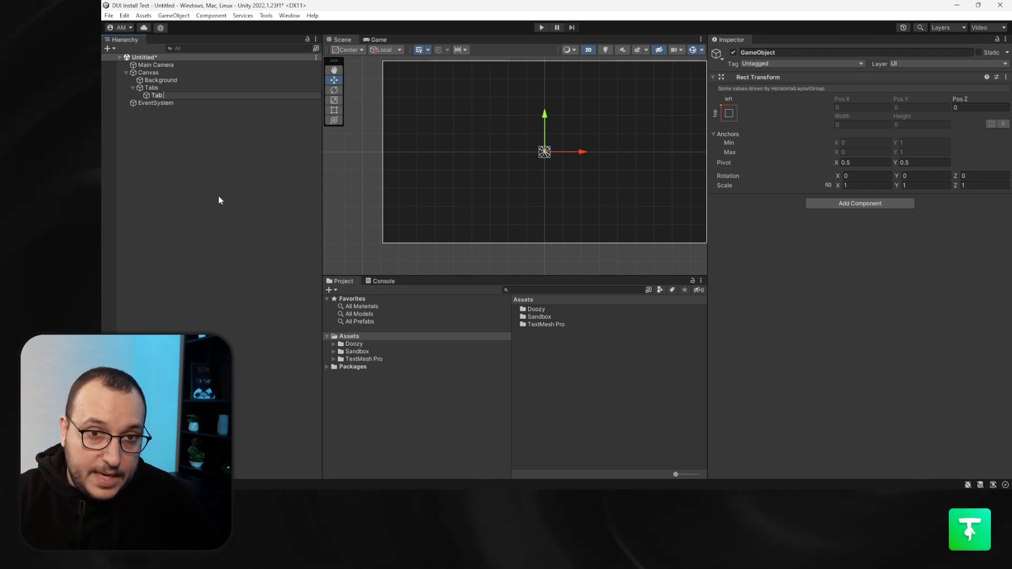
pyautogui.write(' A')
pyautogui.press('Return')
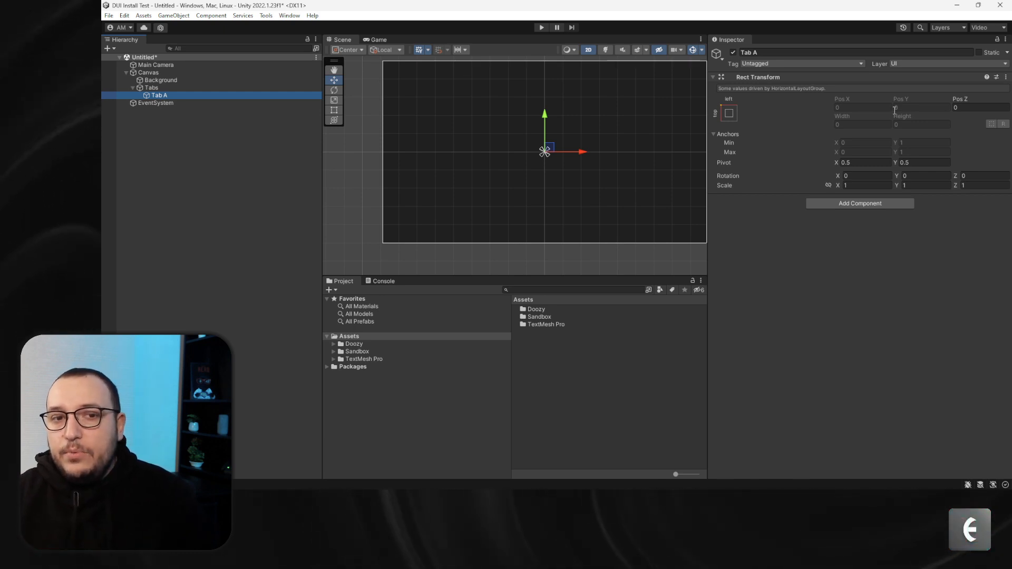
# Create a TextMeshPro text object as a child of Tab A and name it Label
pyautogui.rightClick(187, 100)
pyautogui.moveTo(247, 325)
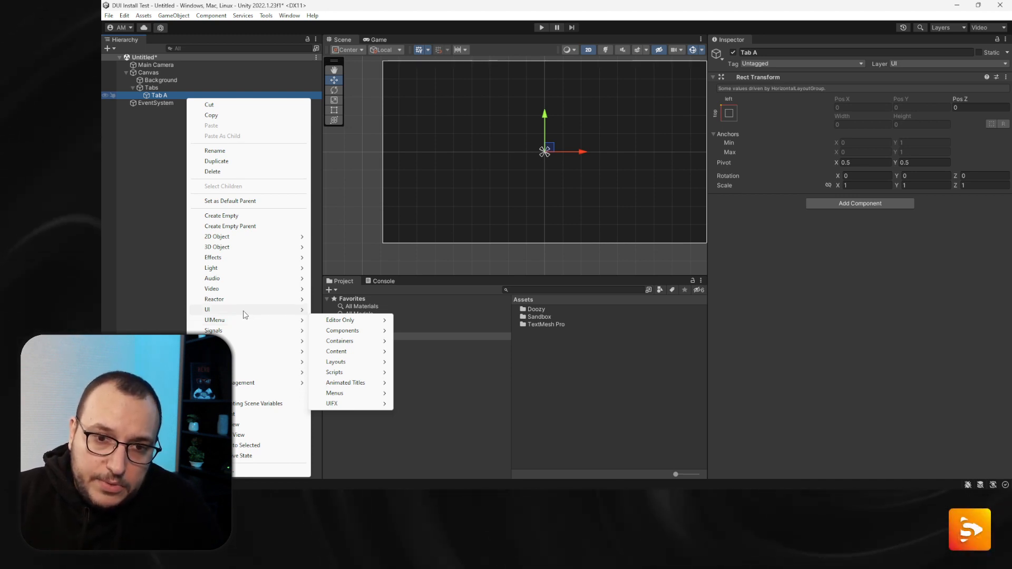
pyautogui.click(369, 353)
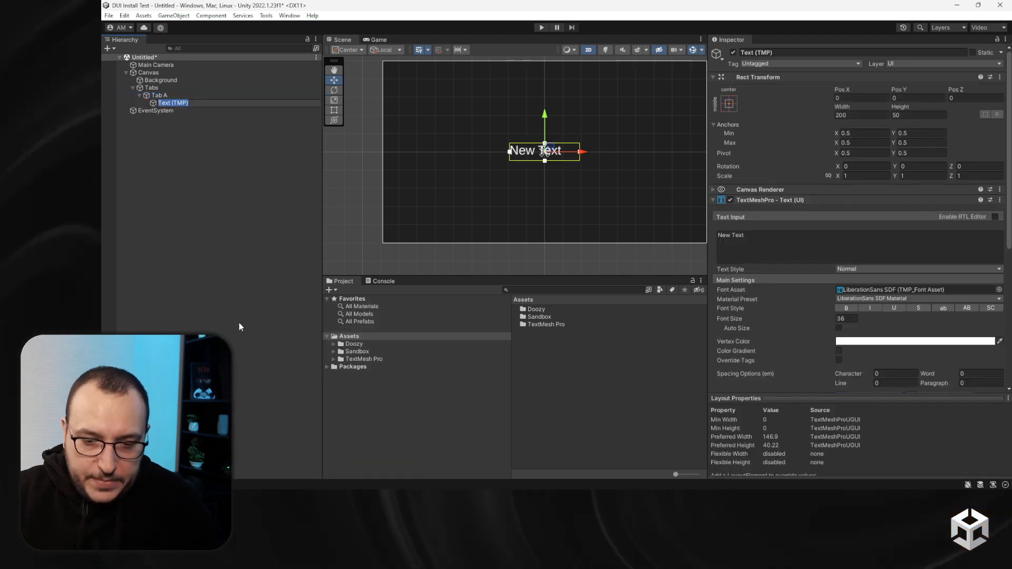
pyautogui.write('Label')
pyautogui.press('Return')
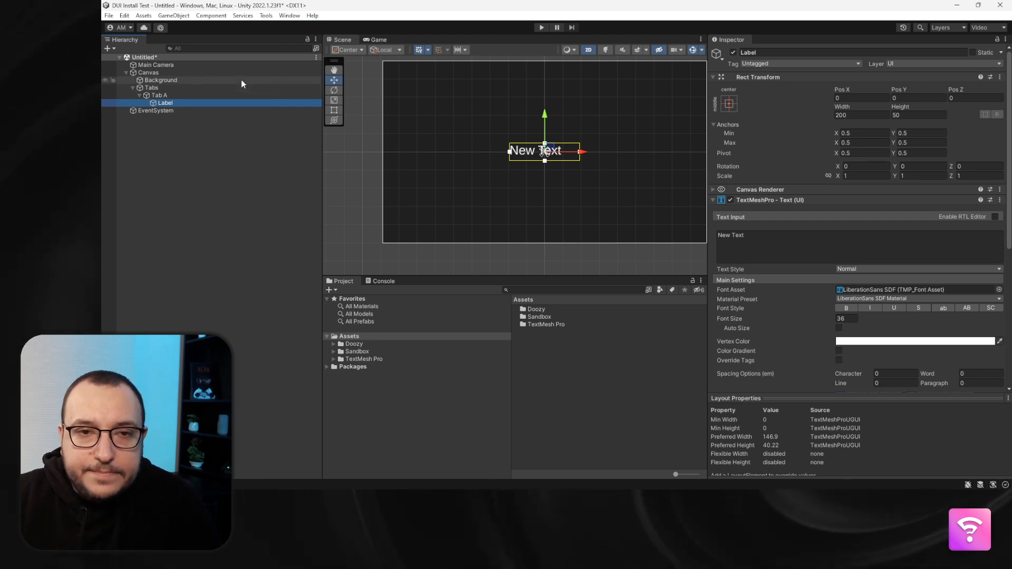
# Add a Content Size Fitter to the Label object with horizontal and vertical fit set to Preferred Size
pyautogui.click(218, 95)
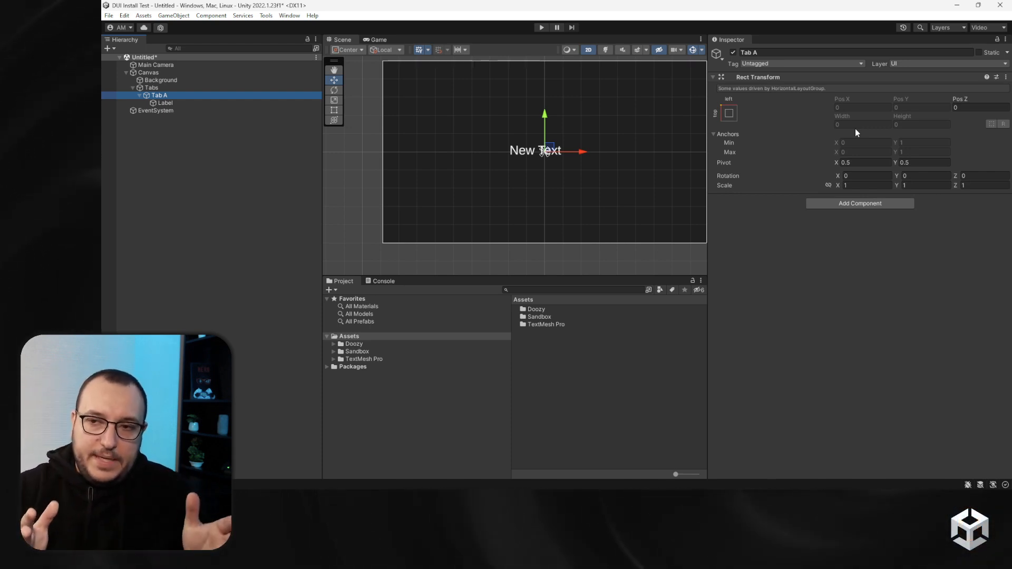
pyautogui.click(209, 104)
pyautogui.scroll(-3, 812, 274)
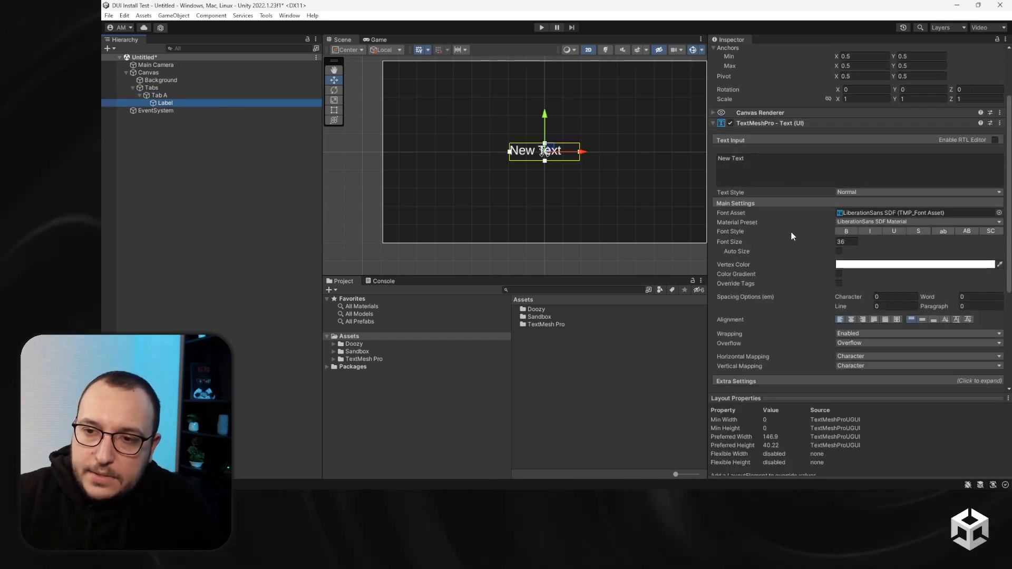
pyautogui.scroll(-3, 790, 228)
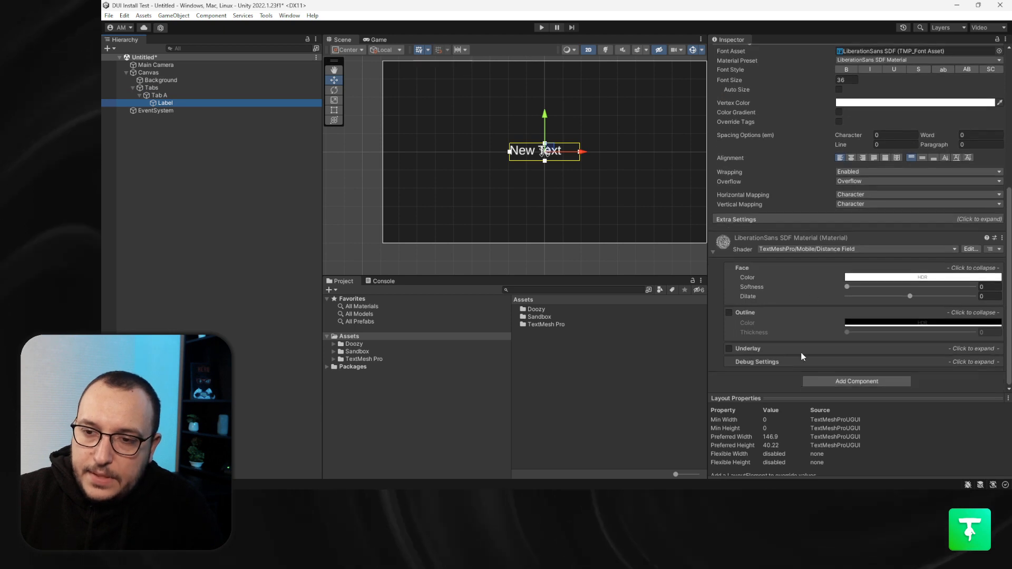
pyautogui.click(826, 381)
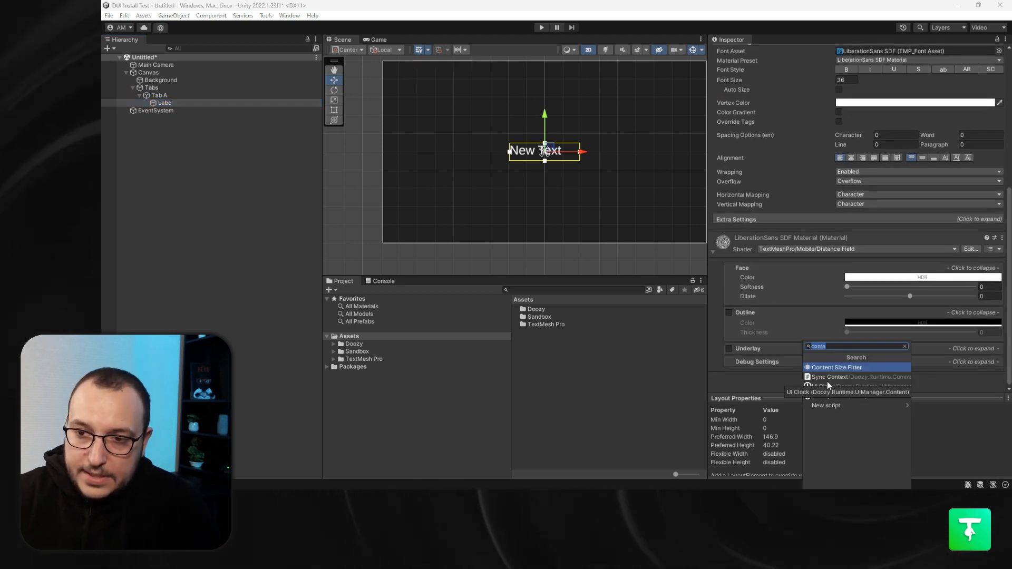
pyautogui.press('Return')
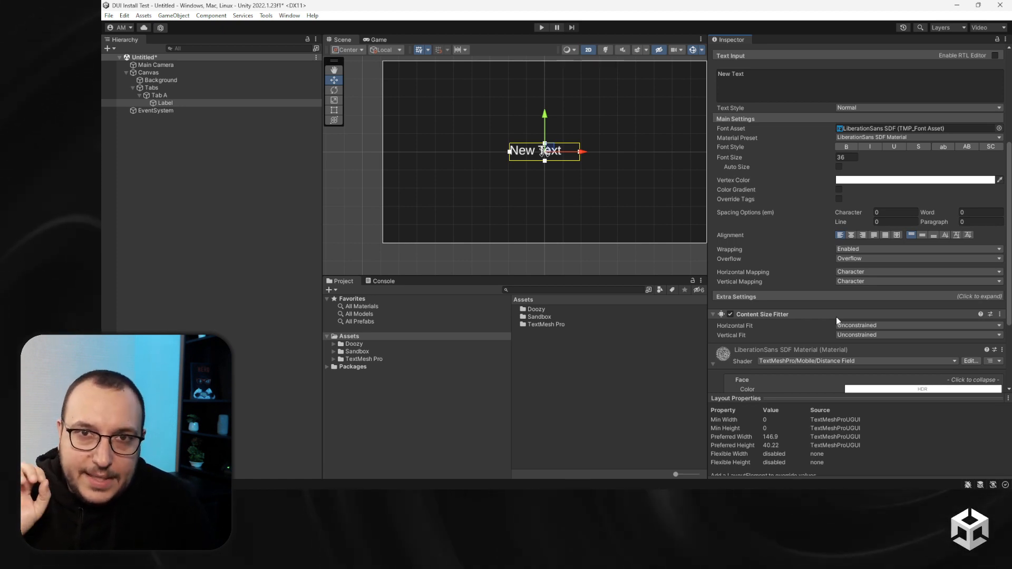
pyautogui.click(857, 326)
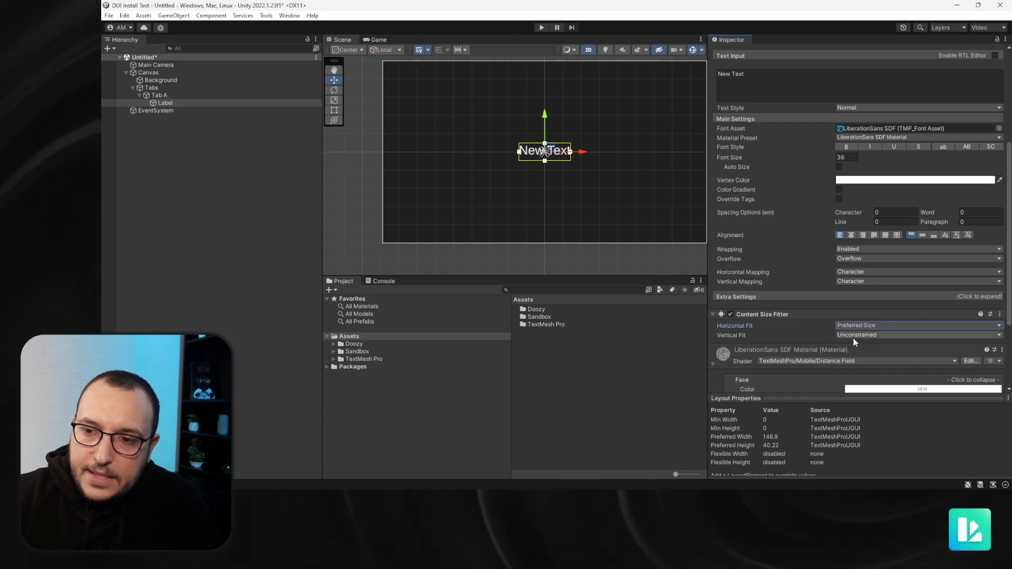
pyautogui.click(850, 337)
pyautogui.click(861, 365)
# Test the Label's automatic resizing by replacing its text with the filler string "elkfjdkfjldskjflkdf"
pyautogui.scroll(5, 850, 338)
pyautogui.scroll(2, 850, 337)
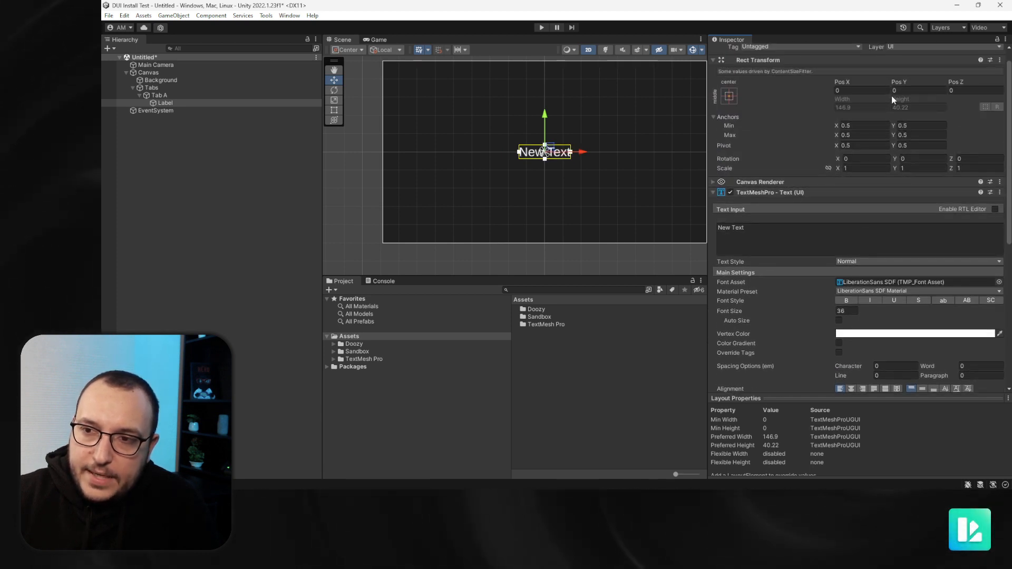
pyautogui.click(761, 239)
pyautogui.write('elkfj')
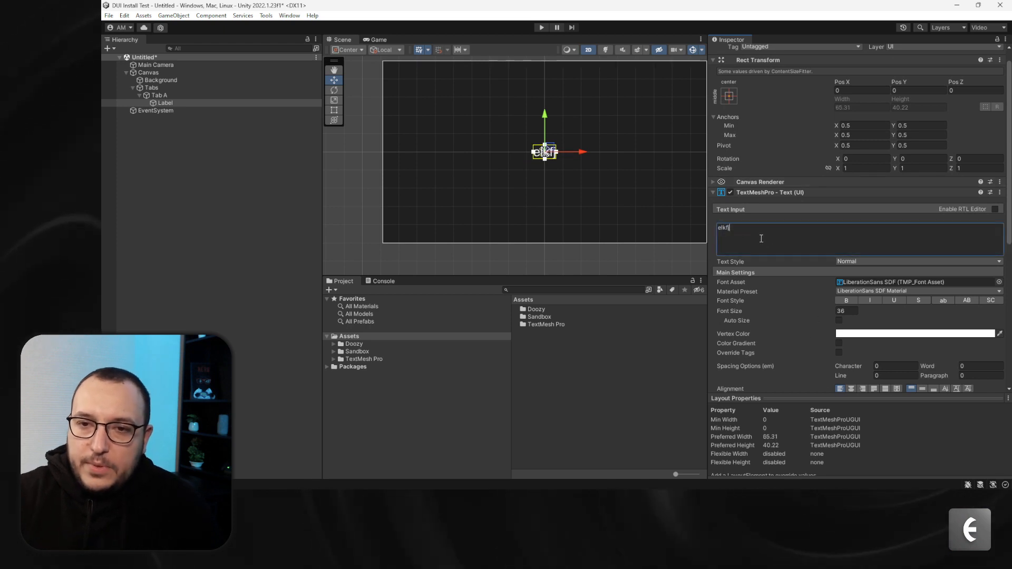
pyautogui.write('dkfjldskjflkdf')
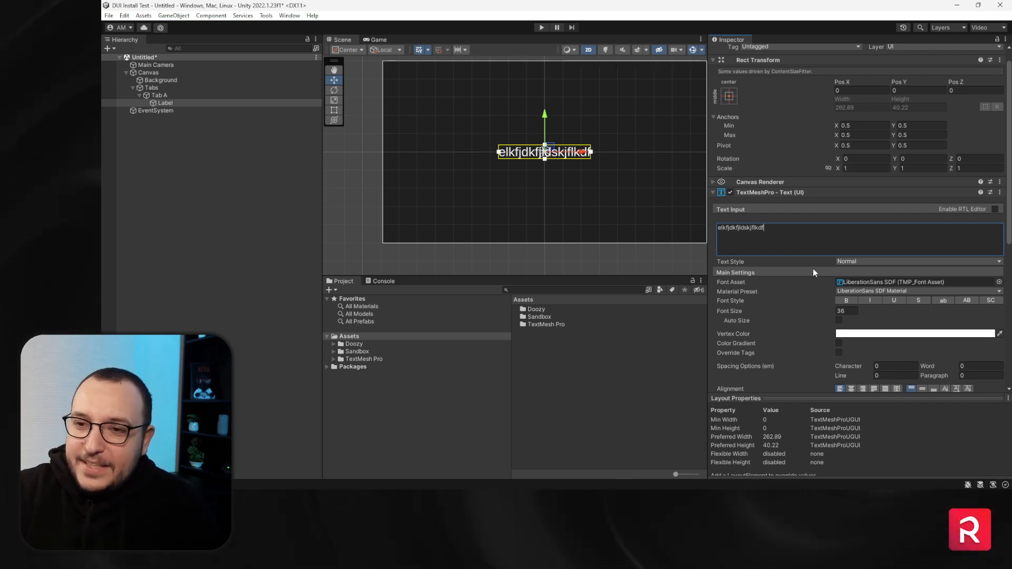
# Set the Label's displayed text to "Tab A"
pyautogui.press('BackSpace')
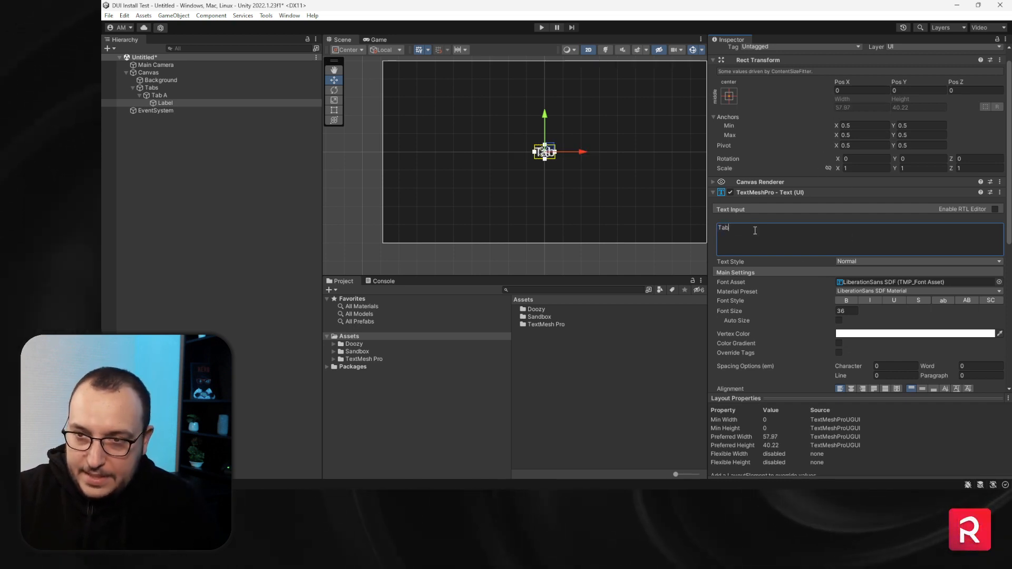
pyautogui.write('Tab A')
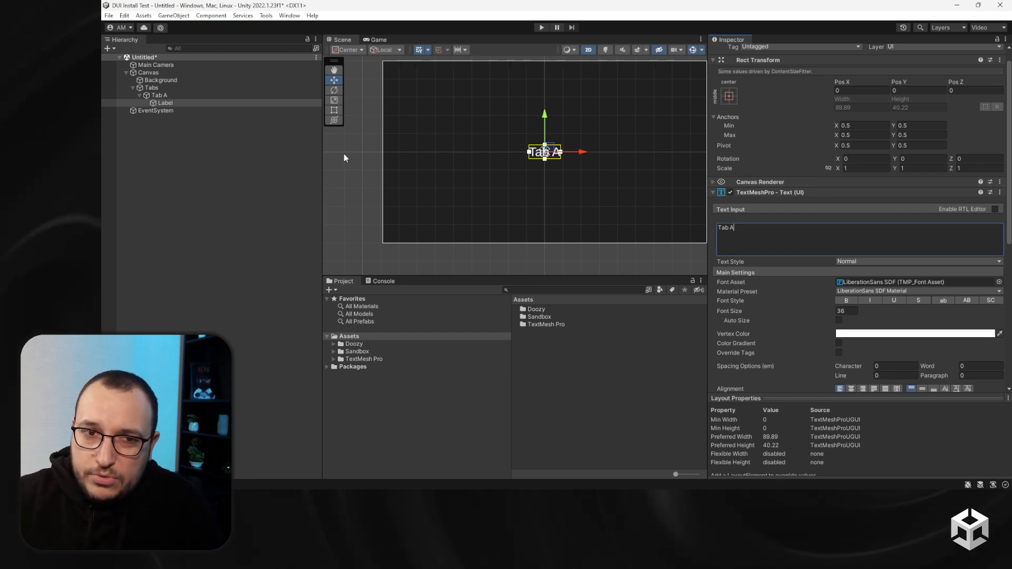
# Add a Content Size Fitter to the Tab A object with horizontal and vertical fit set to Preferred Size
pyautogui.click(172, 96)
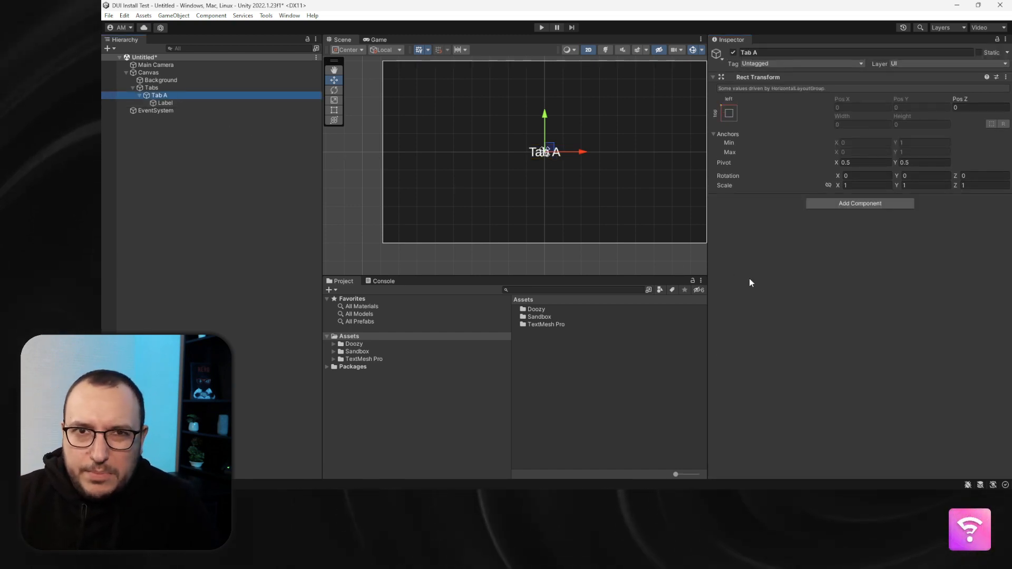
pyautogui.click(868, 205)
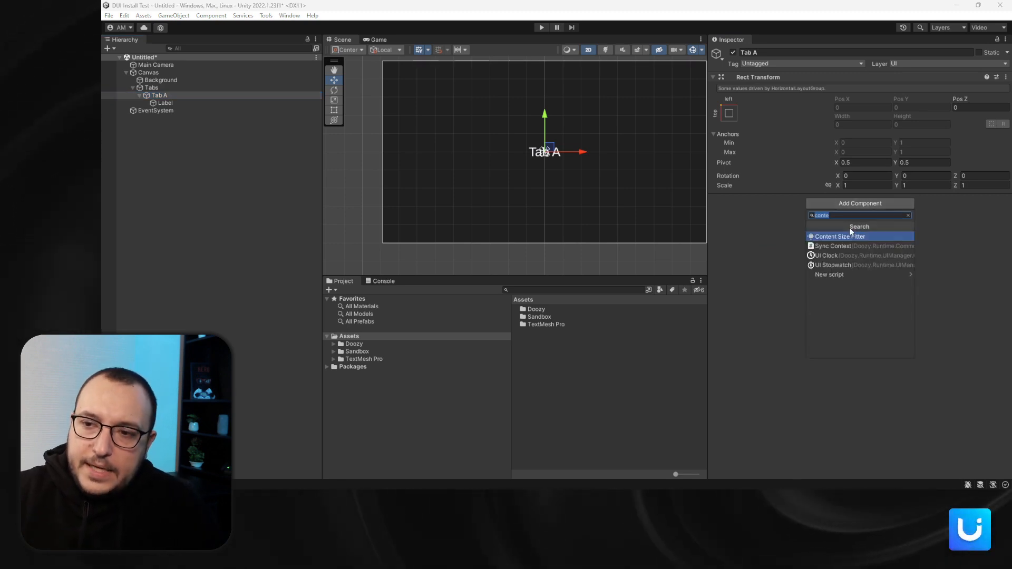
pyautogui.click(851, 235)
pyautogui.click(858, 211)
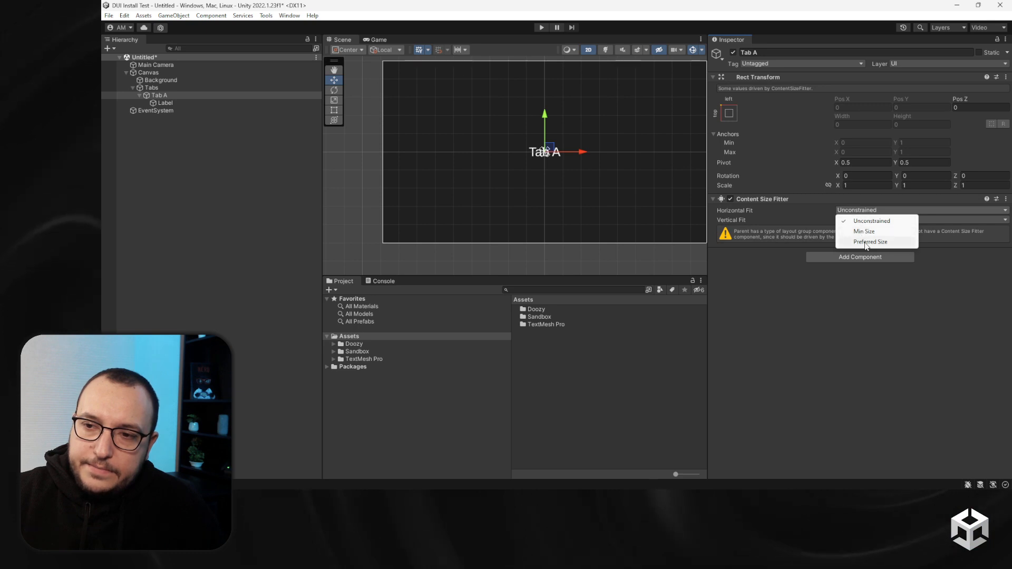
pyautogui.click(865, 242)
pyautogui.click(851, 220)
pyautogui.click(867, 252)
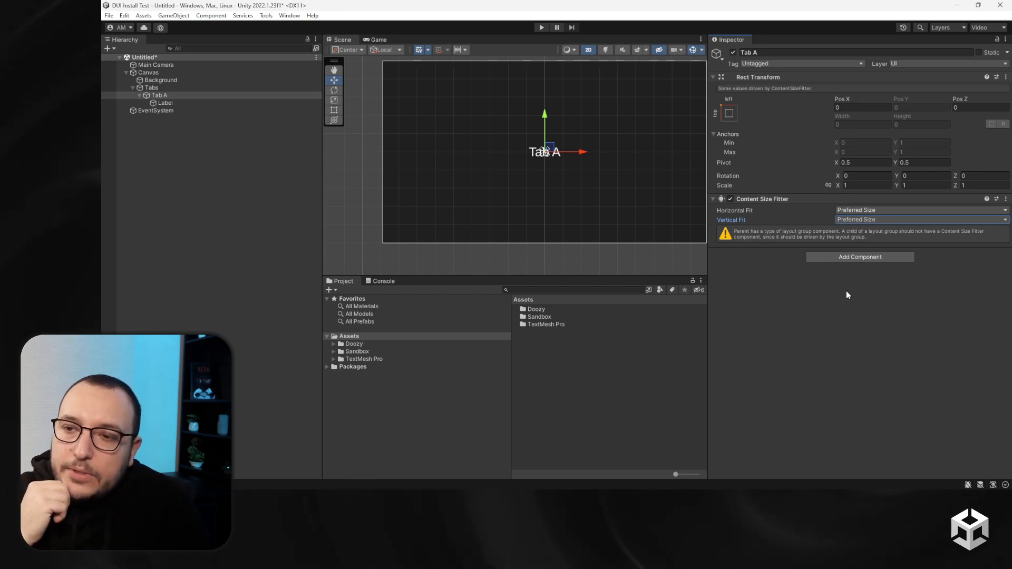
# Add a Horizontal Layout Group component to the Tab A object
pyautogui.click(843, 259)
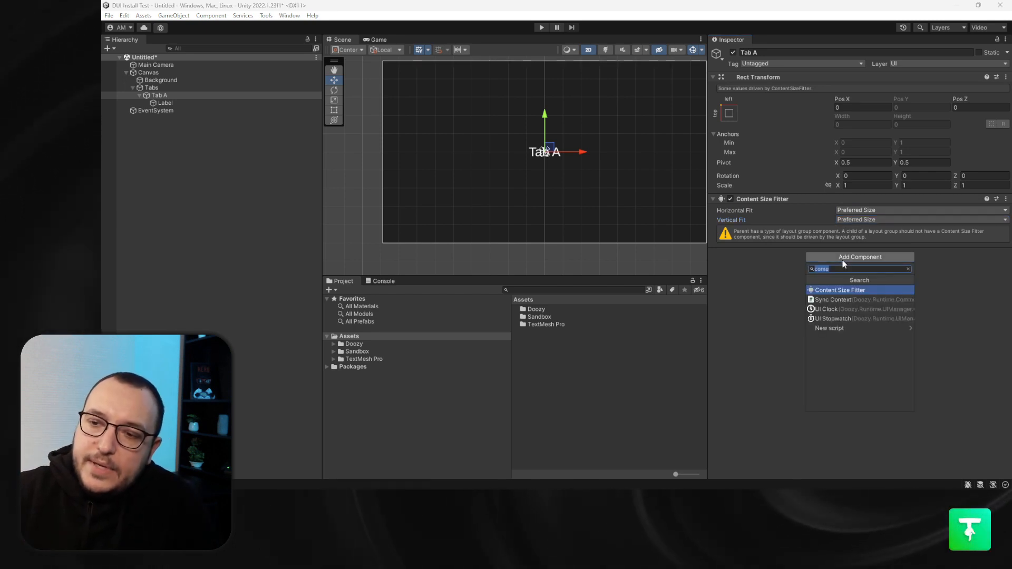
pyautogui.write('hori')
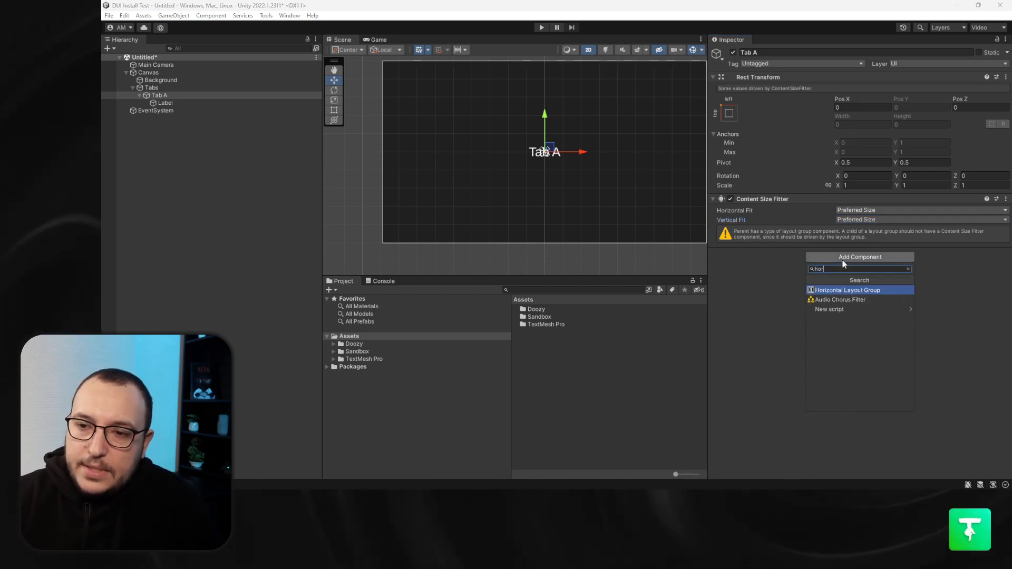
pyautogui.press('Return')
# Make Tab A's Horizontal Layout Group control child width and height, and turn off Child Force Expand for both dimensions
pyautogui.click(849, 321)
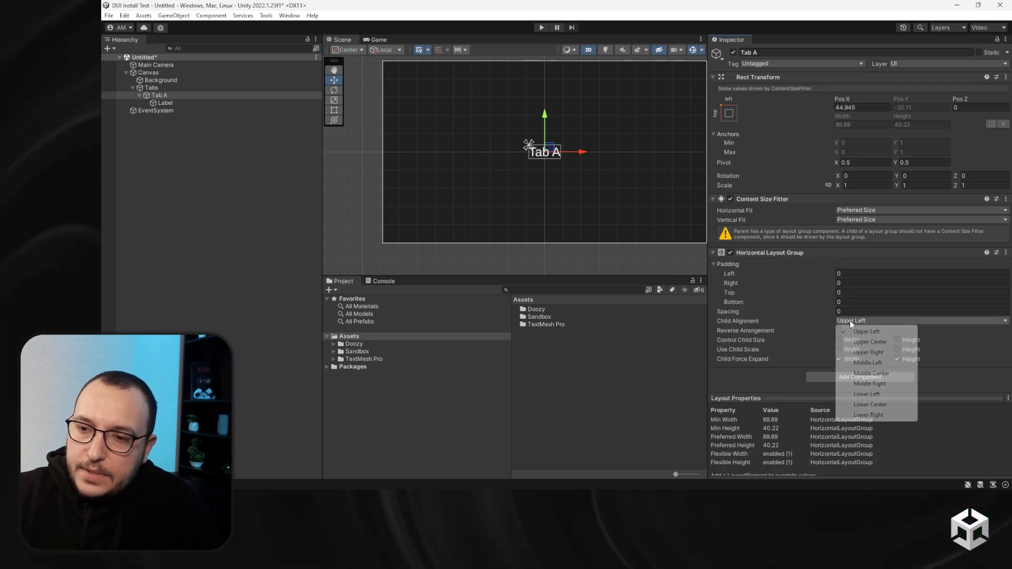
pyautogui.click(849, 321)
pyautogui.click(825, 335)
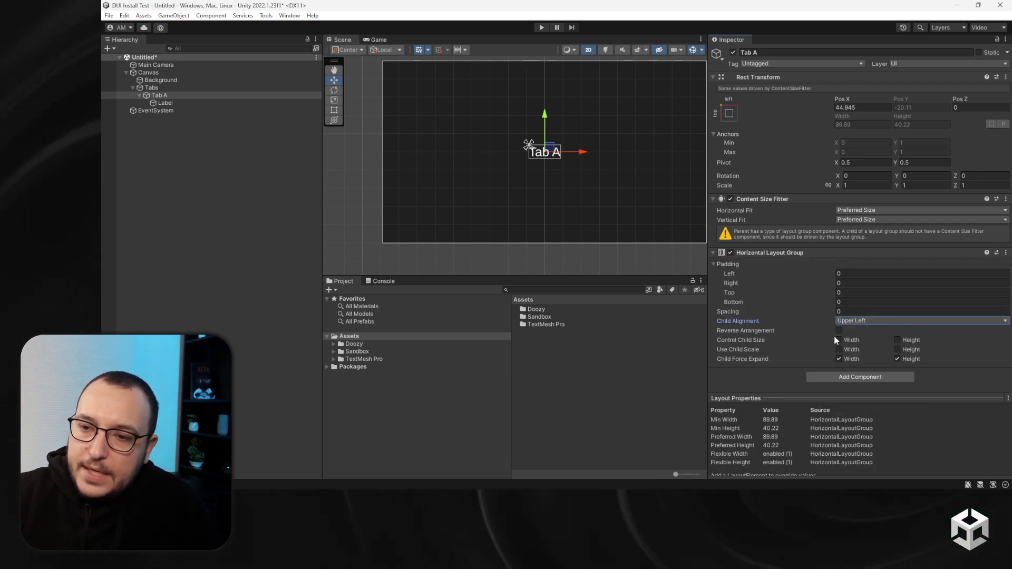
pyautogui.click(839, 340)
pyautogui.click(903, 340)
pyautogui.click(907, 357)
pyautogui.click(856, 359)
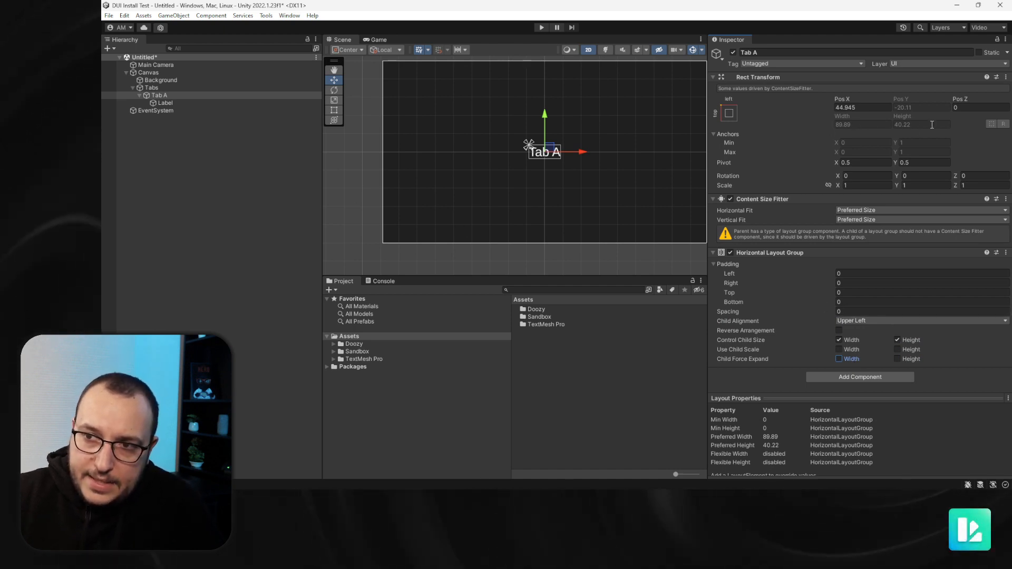
# Duplicate Tab A three times and inspect the Tabs container to test its automatic sizing
pyautogui.click(159, 88)
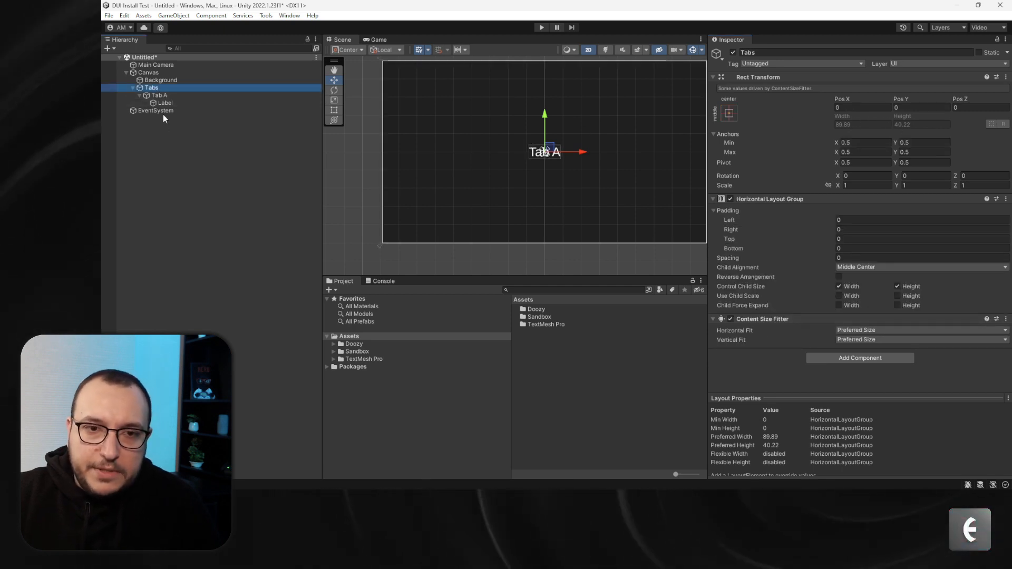
pyautogui.click(160, 96)
pyautogui.hotkey('ctrl', 'd')
pyautogui.hotkey('ctrl', 'd')
pyautogui.hotkey('ctrl', 'd')
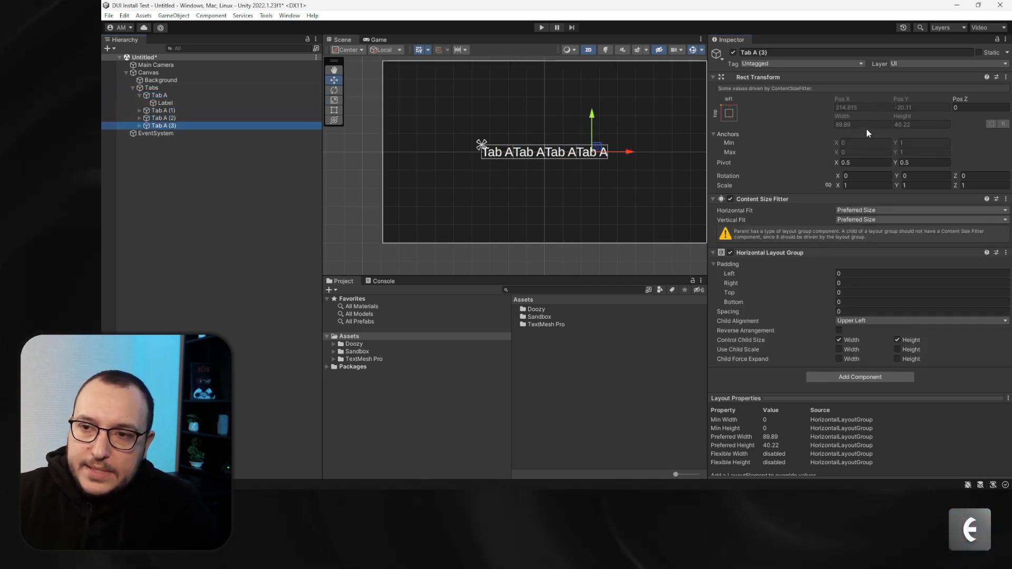
pyautogui.click(152, 88)
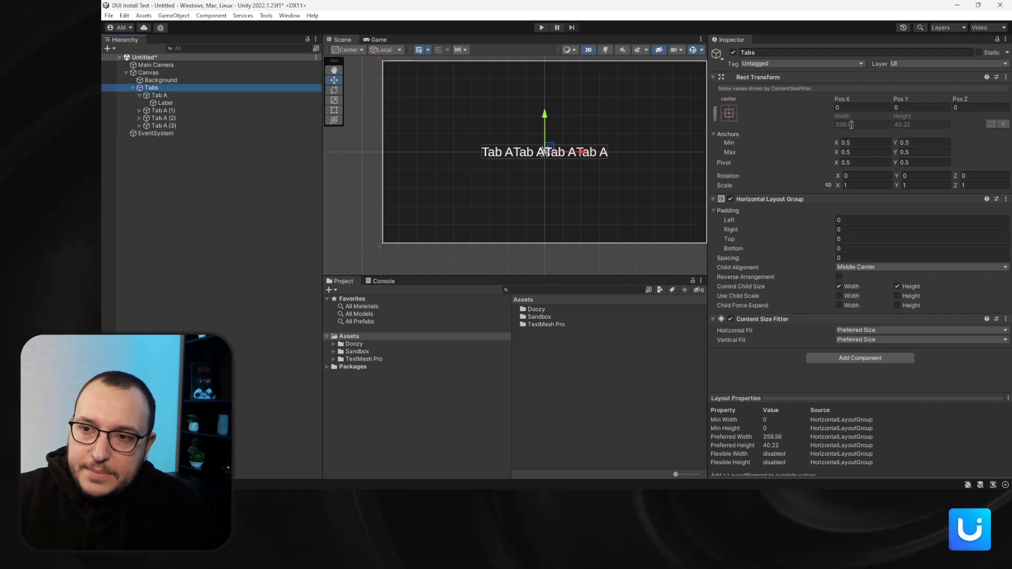
# Undo the three Tab A duplications so only the original tab is left under Tabs
pyautogui.hotkey('ctrl', 'z')
pyautogui.hotkey('ctrl', 'z')
pyautogui.hotkey('ctrl', 'z')
pyautogui.hotkey('ctrl', 'z')
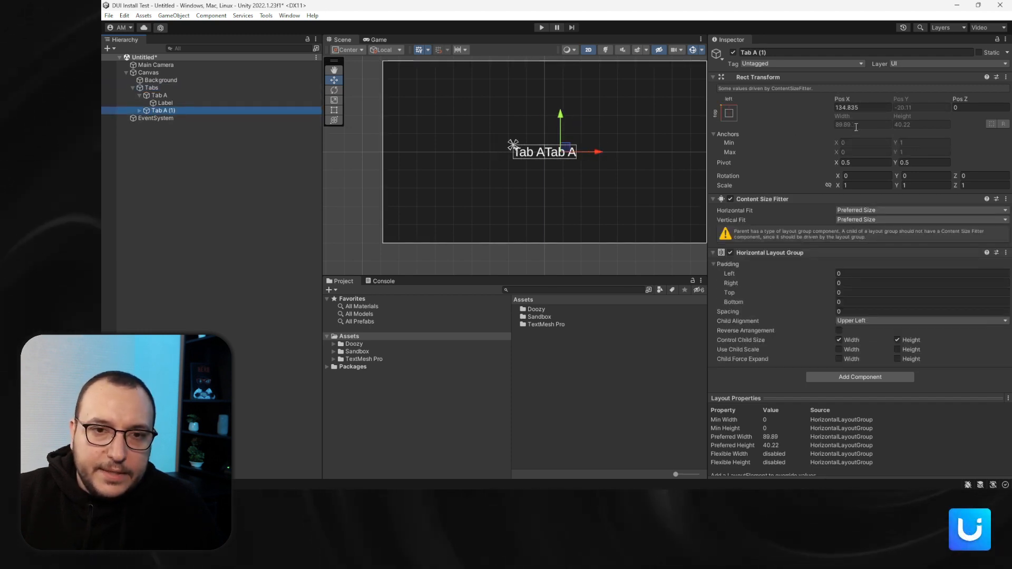
pyautogui.click(163, 102)
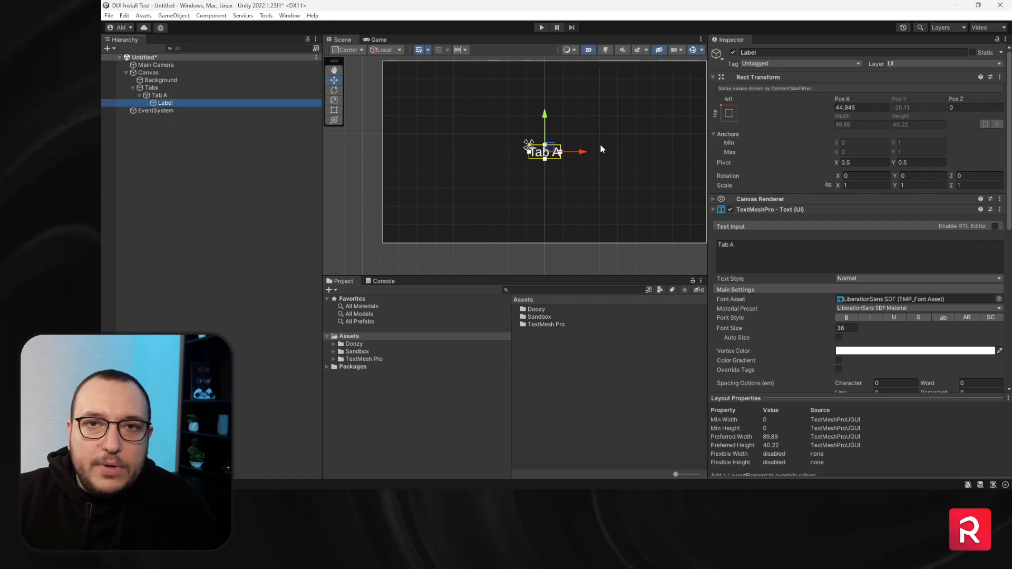
# Add a UI Image as a child of Tab A, place it before the Label, and name it "Background"
pyautogui.rightClick(168, 94)
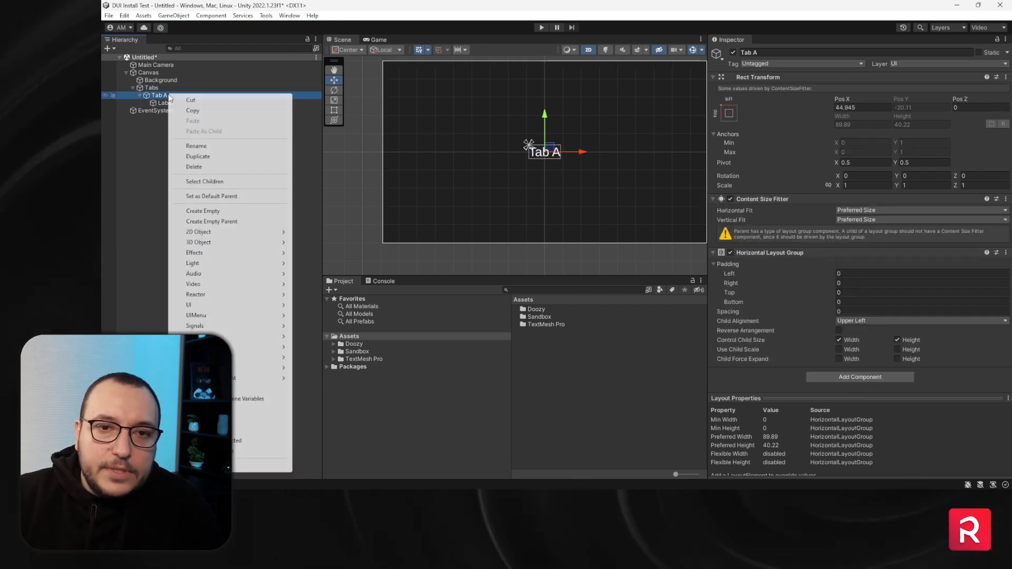
pyautogui.moveTo(219, 309)
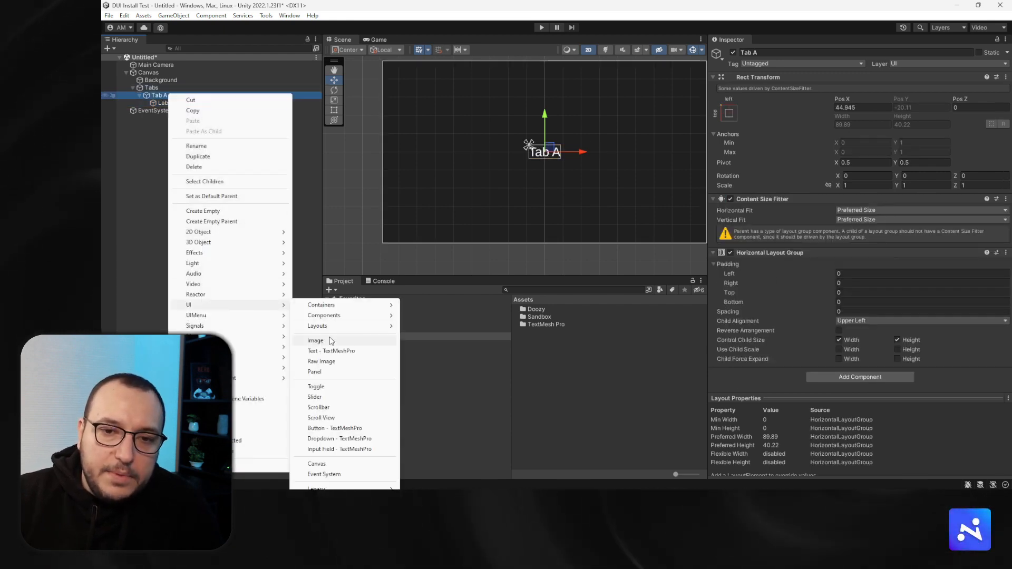
pyautogui.click(310, 303)
pyautogui.moveTo(165, 110); pyautogui.dragTo(165, 100)
pyautogui.press('F2')
pyautogui.write('Background')
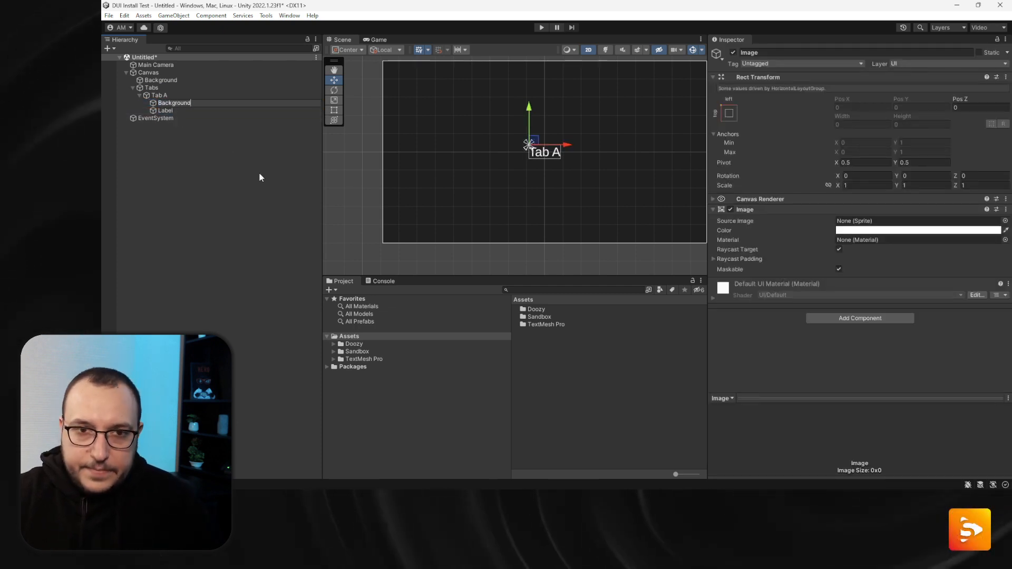
pyautogui.press('Return')
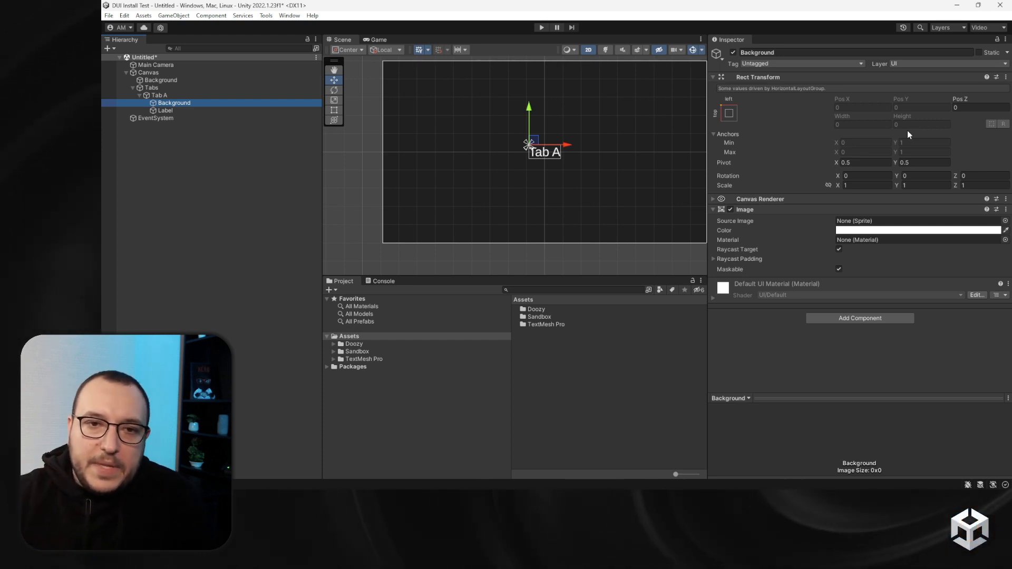
# Add a Layout Element with Ignore Layout enabled to Tab A's Background and stretch it to fill the tab in both directions
pyautogui.click(259, 96)
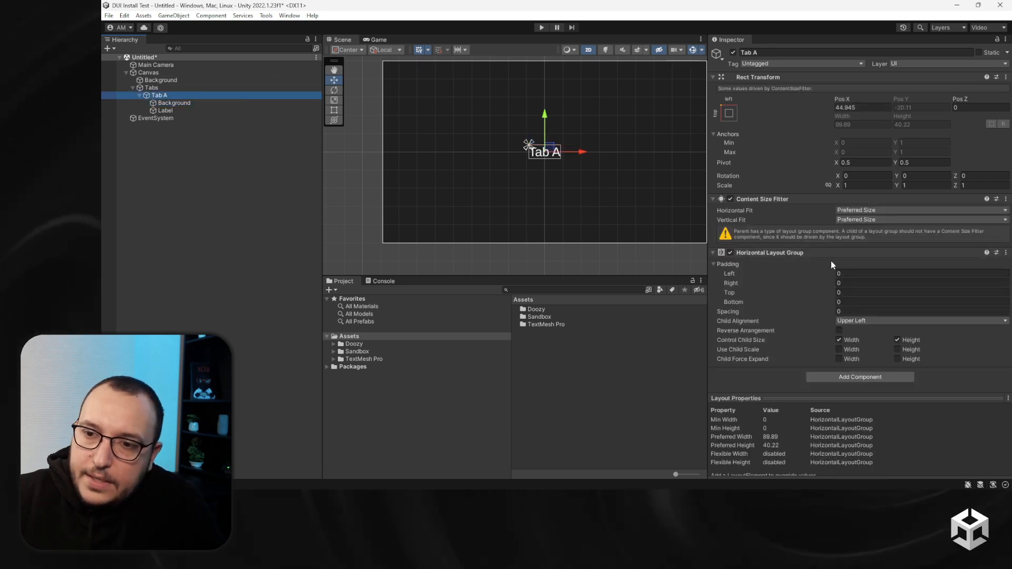
pyautogui.click(209, 104)
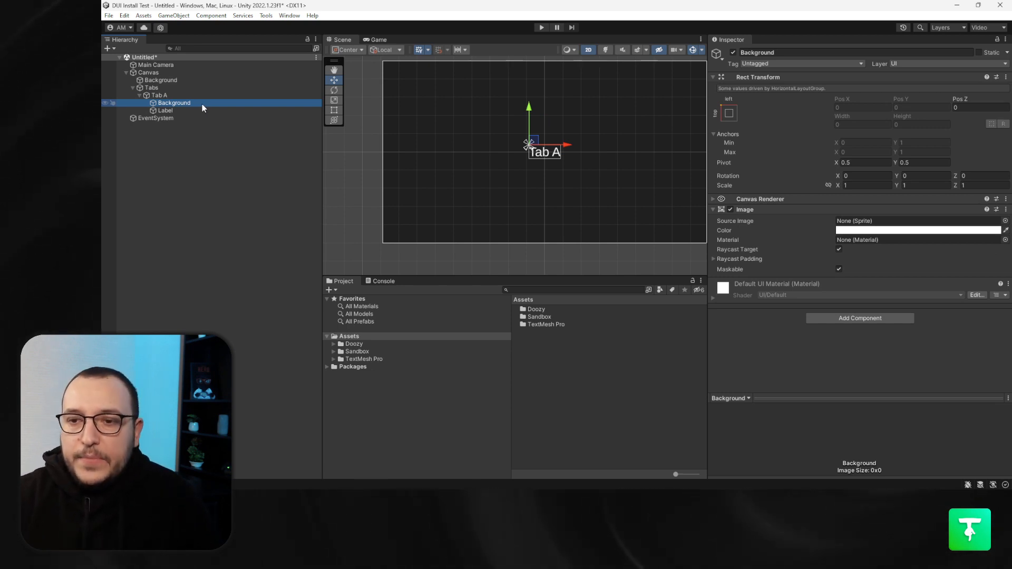
pyautogui.click(880, 318)
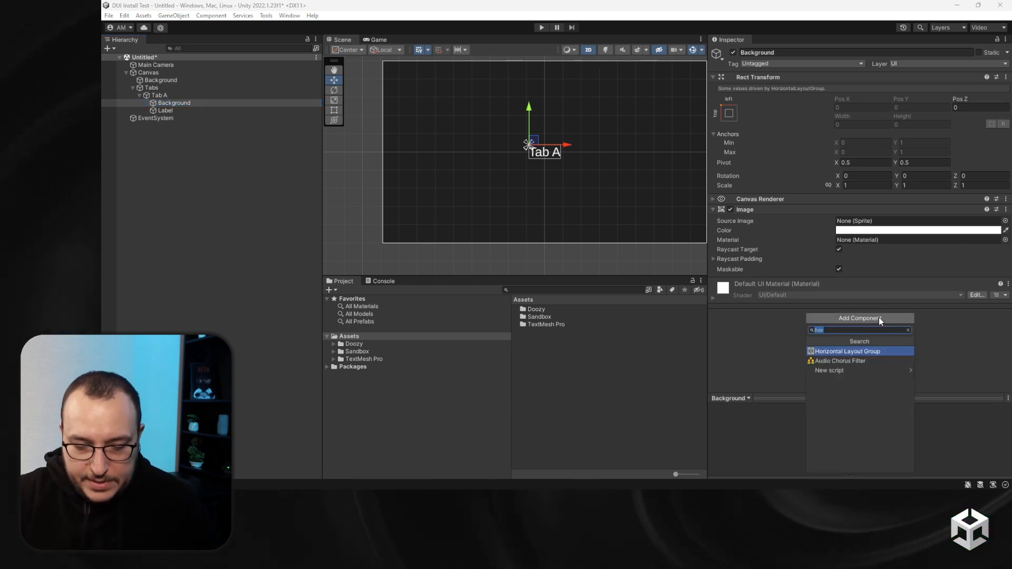
pyautogui.write('lay')
pyautogui.press('Return')
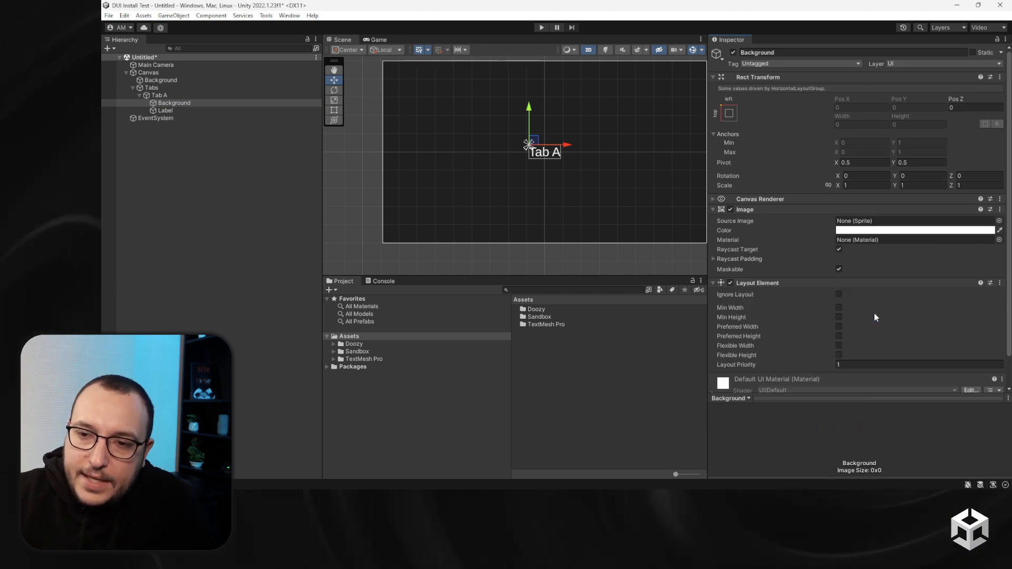
pyautogui.click(839, 293)
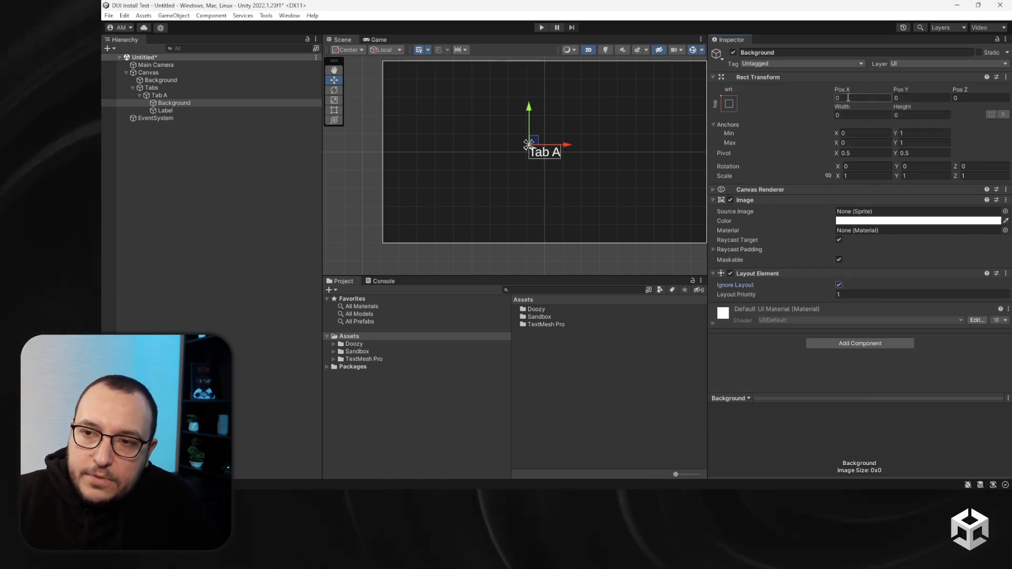
pyautogui.click(729, 103)
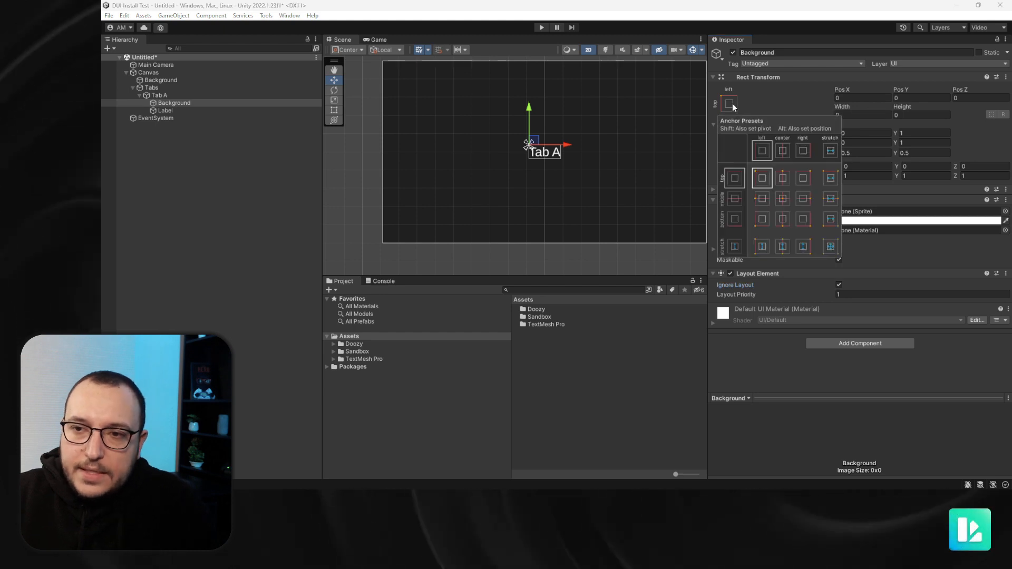
pyautogui.keyDown('alt'); pyautogui.click(830, 246); pyautogui.keyUp('alt')
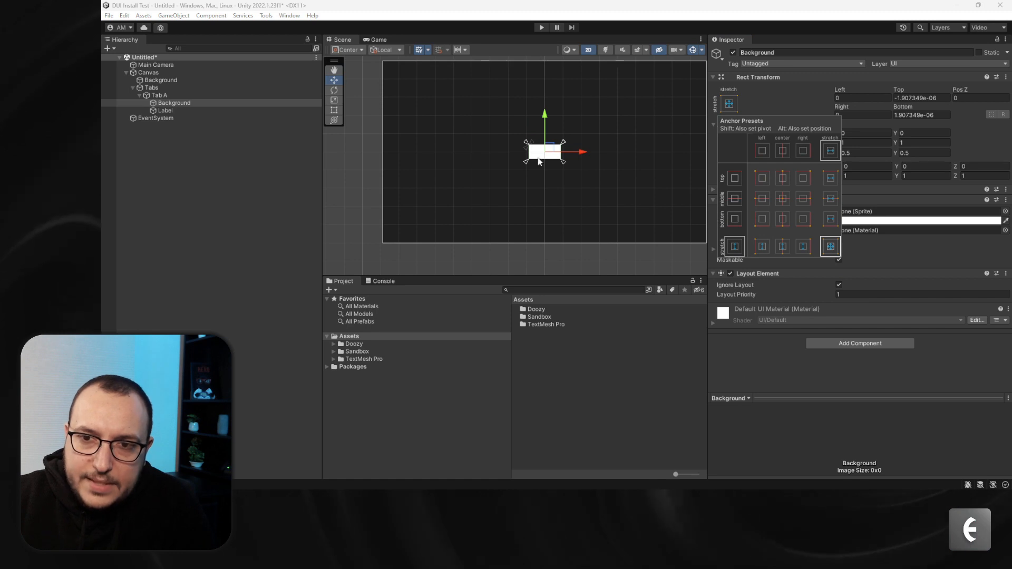
# Set the vertex color of Tab A's Label to dark gray, hexadecimal 404040
pyautogui.click(159, 95)
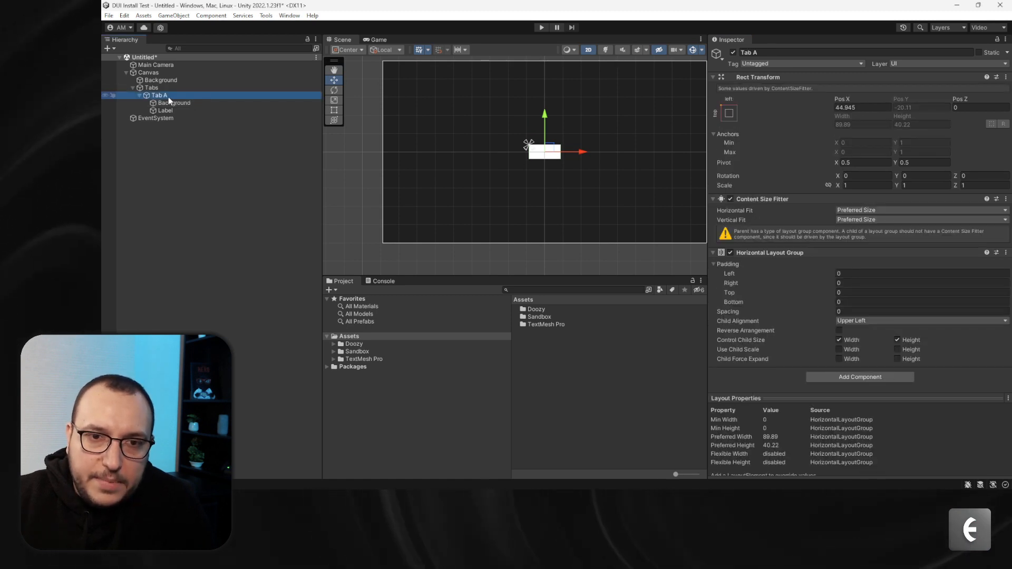
pyautogui.click(158, 111)
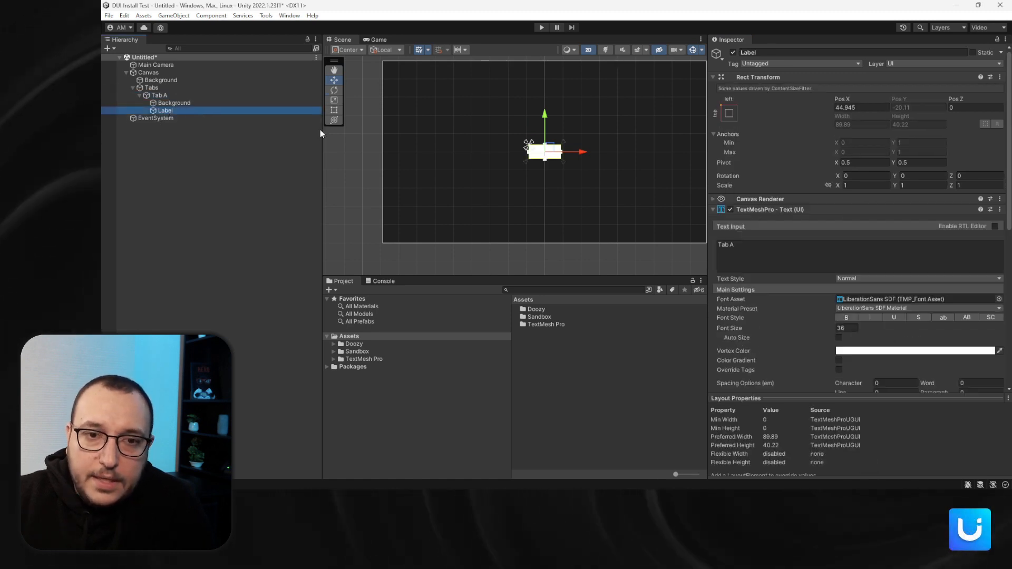
pyautogui.click(884, 351)
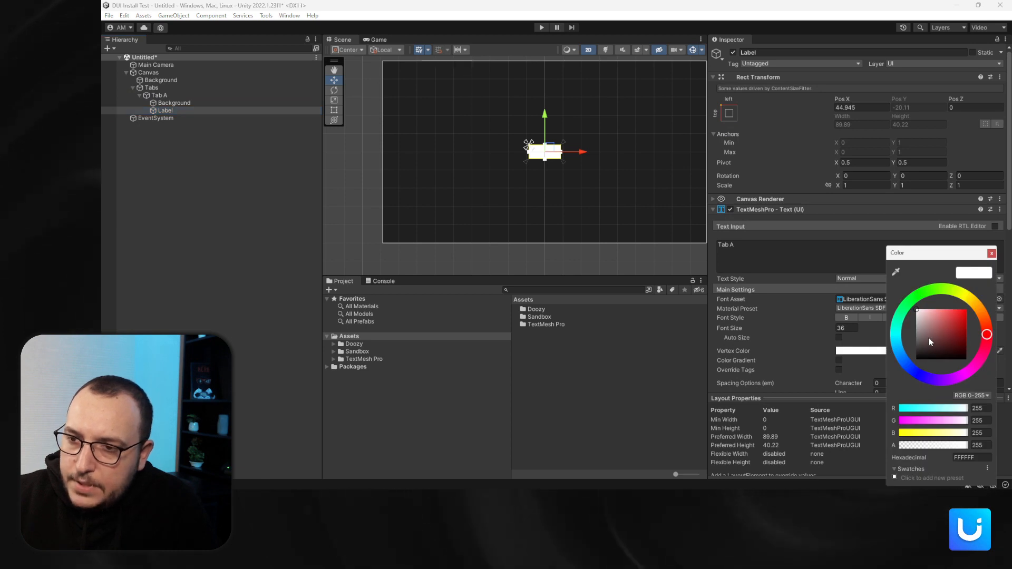
pyautogui.moveTo(916, 316); pyautogui.dragTo(915, 347)
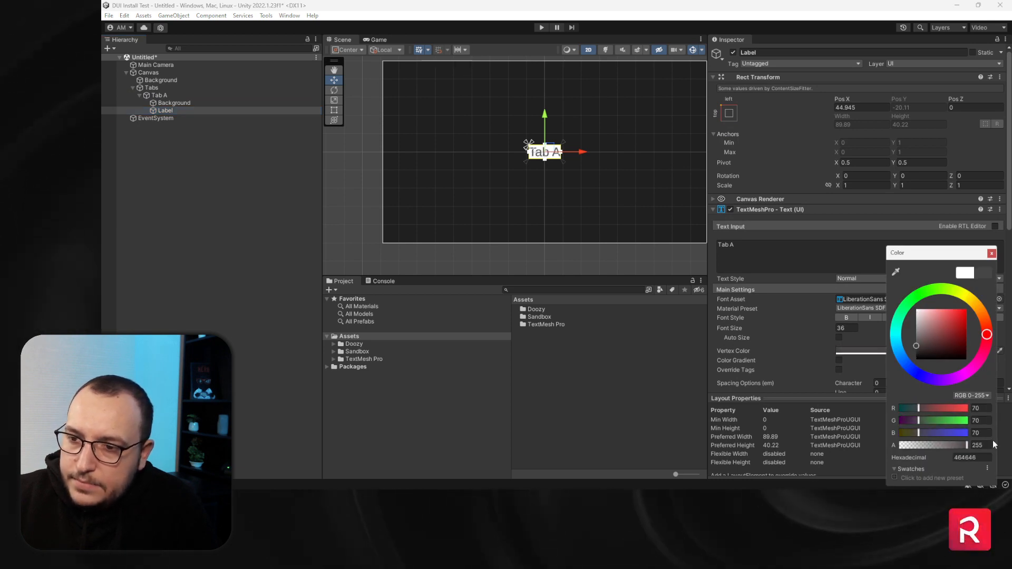
pyautogui.write('404040')
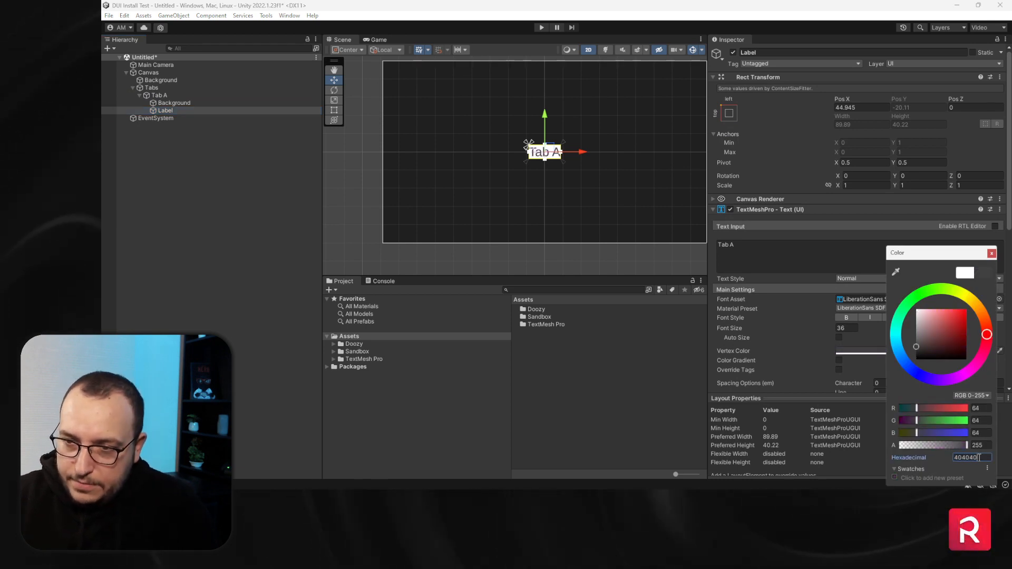
# Reset the top and bottom offsets of Tab A's Background to 0
pyautogui.scroll(10, 494, 142)
pyautogui.moveTo(646, 164); pyautogui.dragTo(472, 151, button='middle')
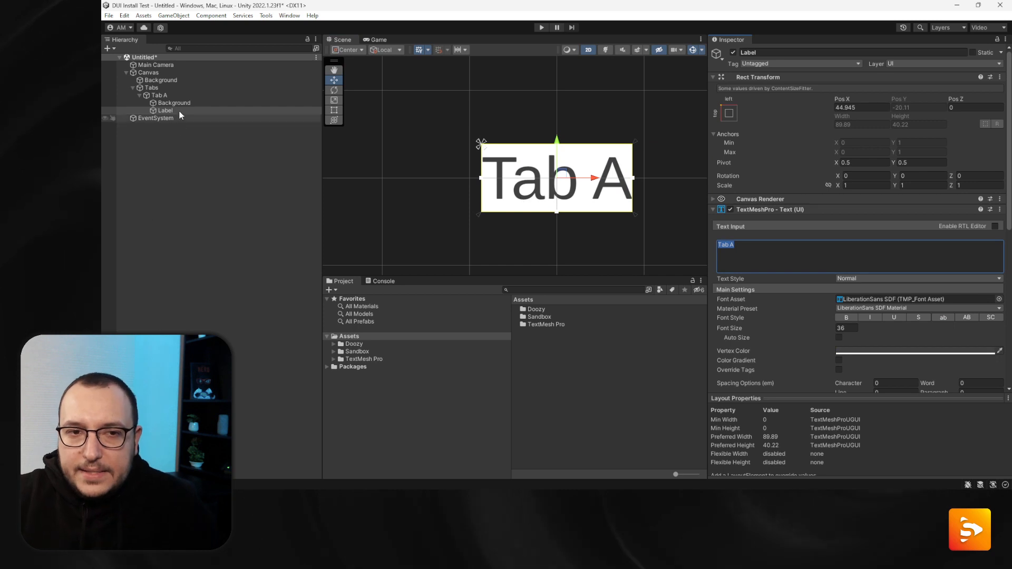
pyautogui.click(491, 163)
pyautogui.click(915, 98)
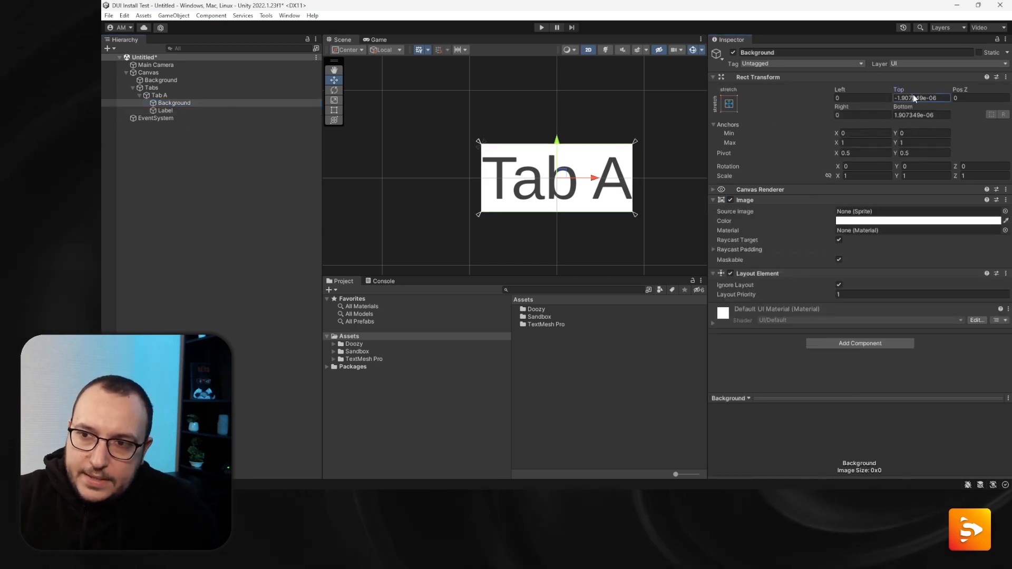
pyautogui.write('0')
pyautogui.press('Tab')
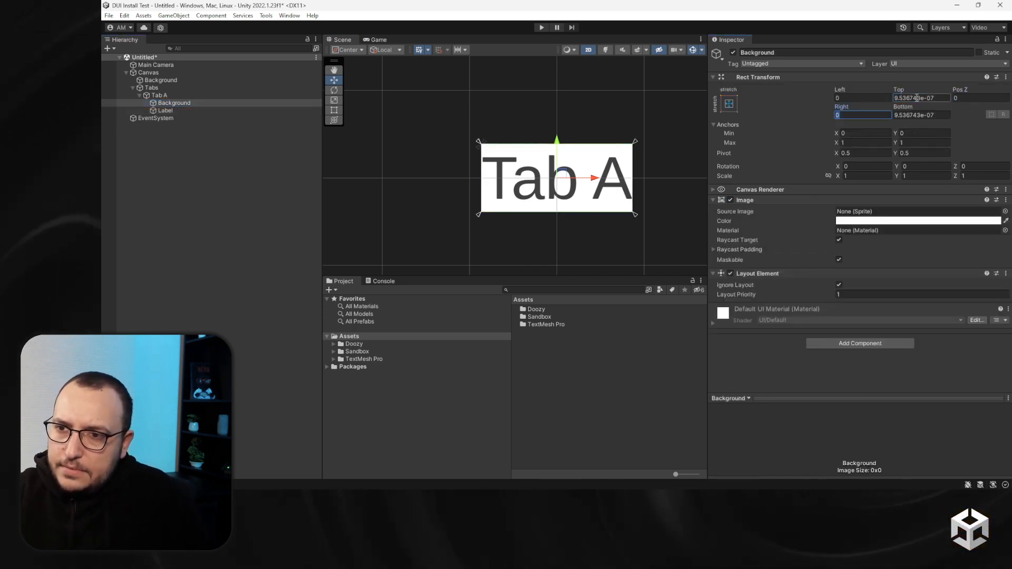
pyautogui.press('Tab')
pyautogui.press('Tab')
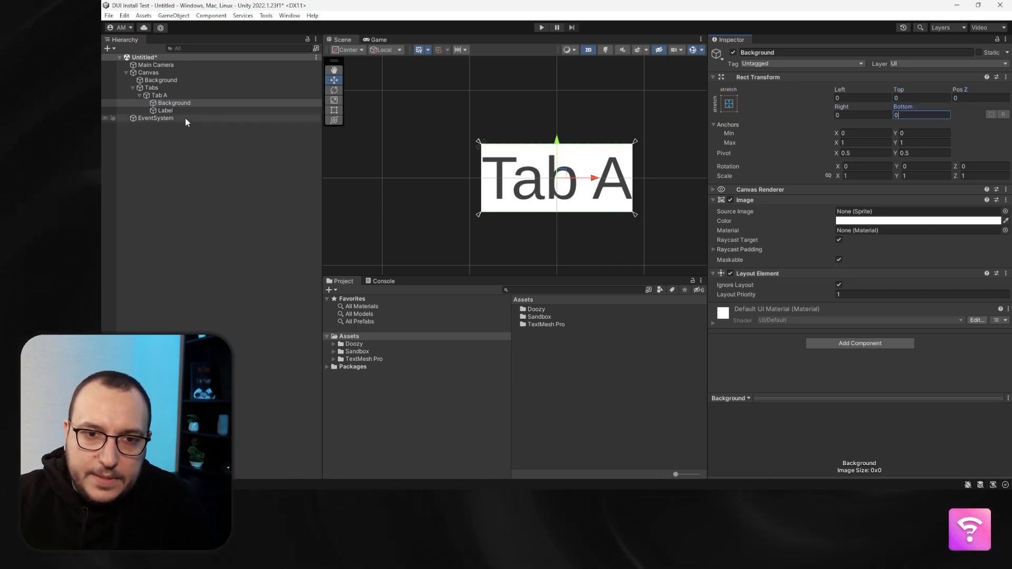
# Replace the Label's text with "Hello World" to test that the tab's background resizes along with it
pyautogui.click(174, 110)
pyautogui.click(845, 252)
pyautogui.write('Hello W')
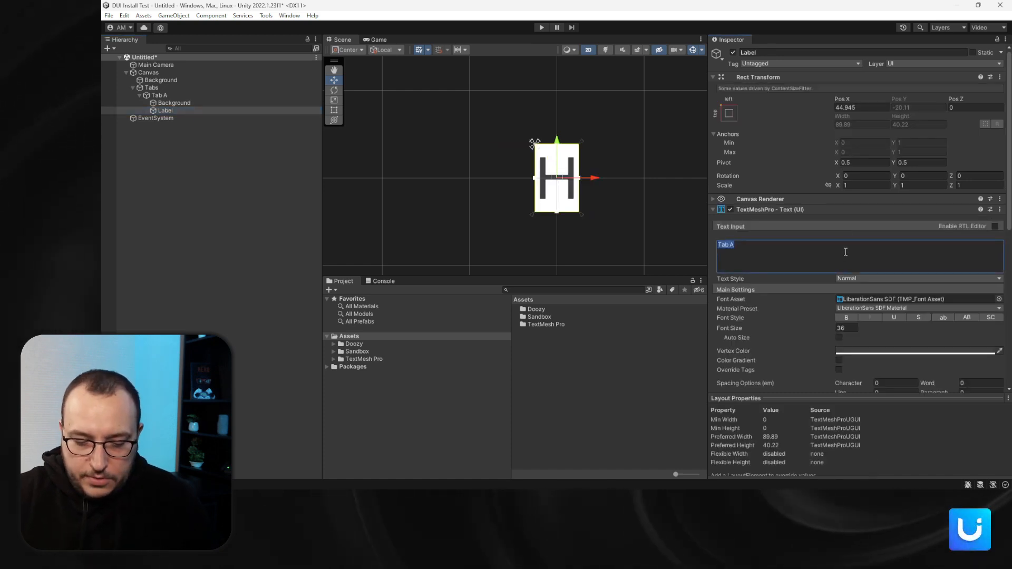
pyautogui.write('orld')
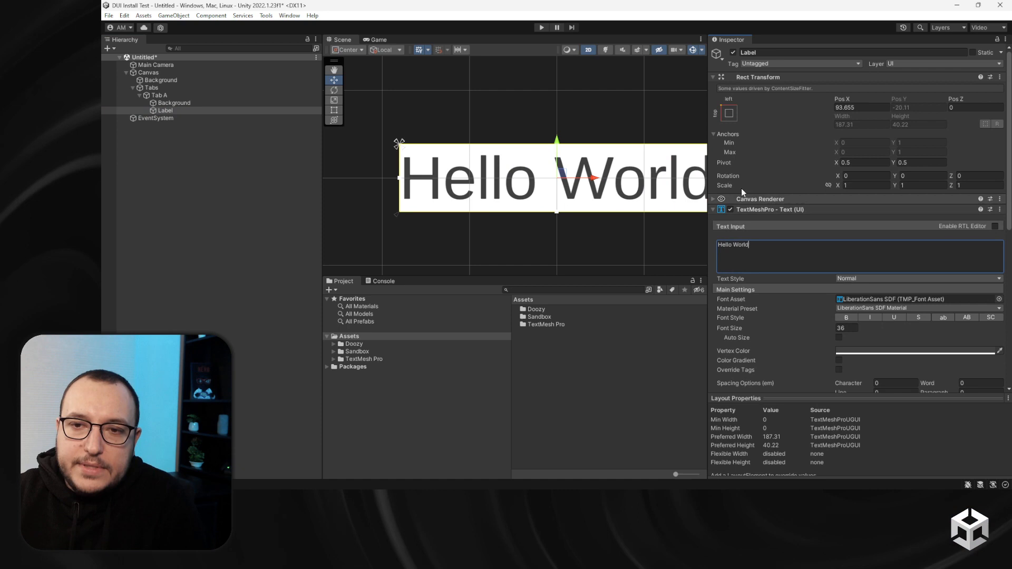
pyautogui.scroll(-2, 662, 200)
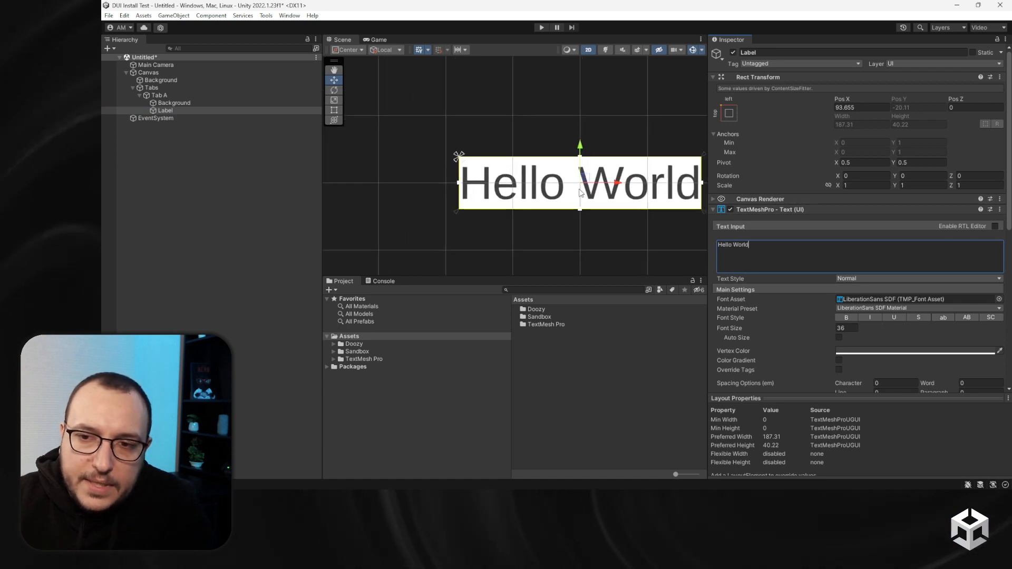
pyautogui.moveTo(577, 191); pyautogui.dragTo(542, 209, button='middle')
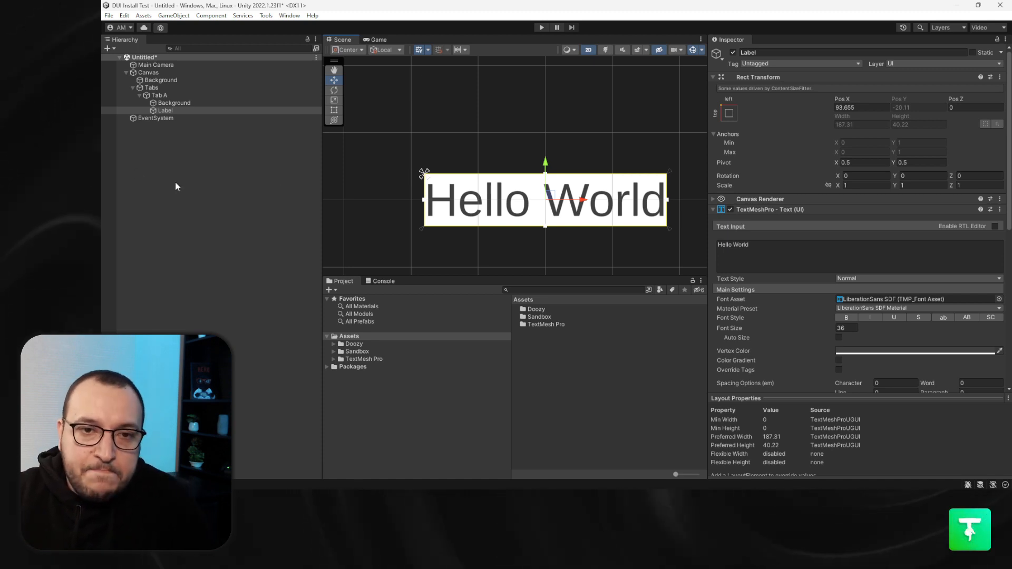
# Set Tab A's Horizontal Layout Group padding to 16 on the left and right and 8 on the top and bottom
pyautogui.click(168, 94)
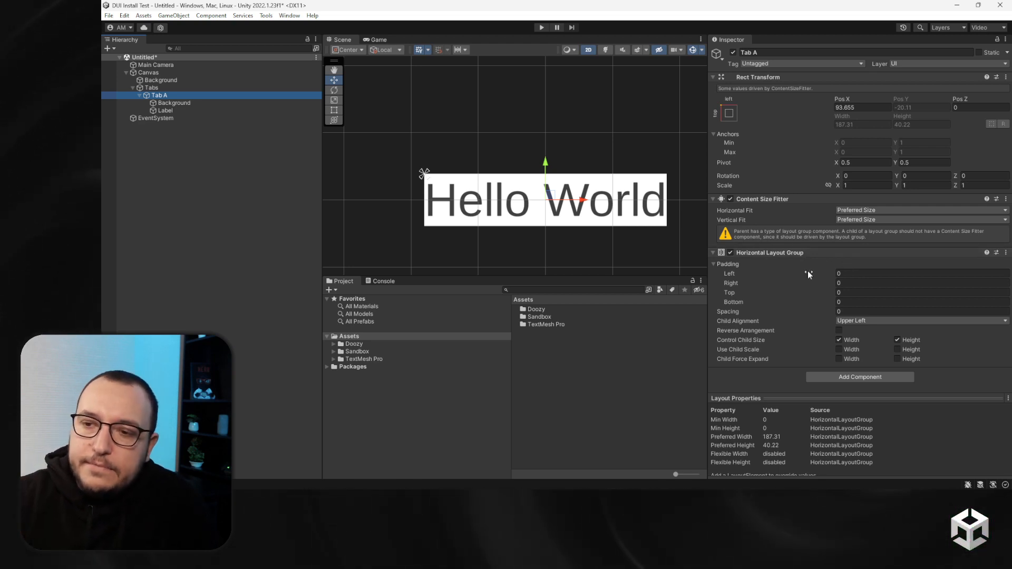
pyautogui.click(855, 273)
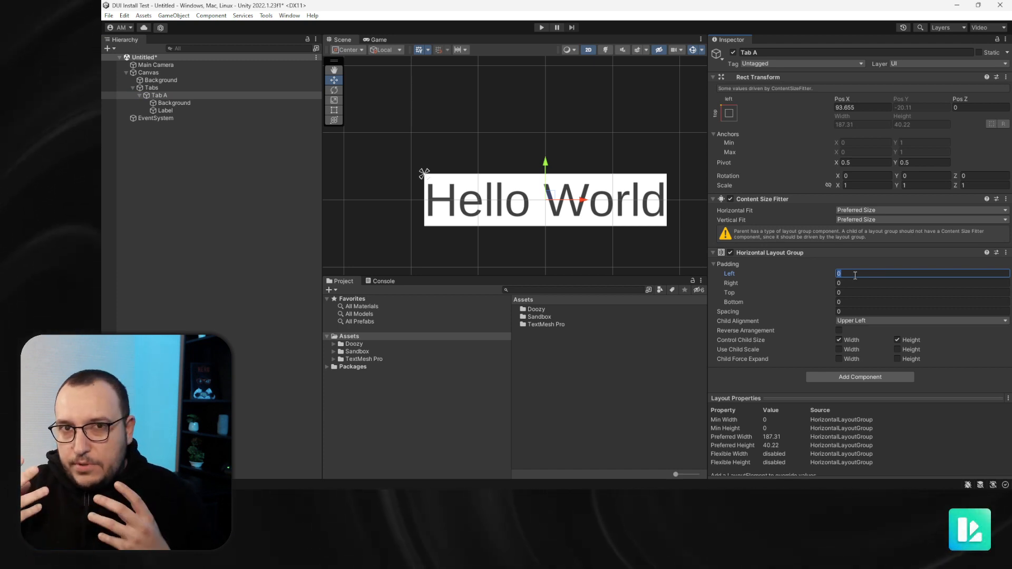
pyautogui.write('16')
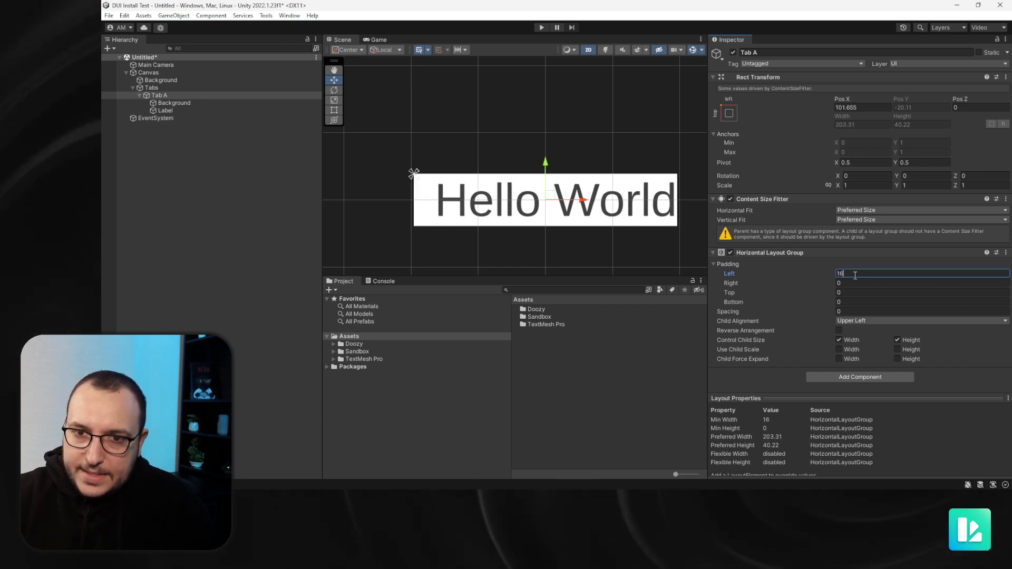
pyautogui.press('Tab')
pyautogui.write('16')
pyautogui.press('Tab')
pyautogui.write('8')
pyautogui.press('Tab')
pyautogui.write('8')
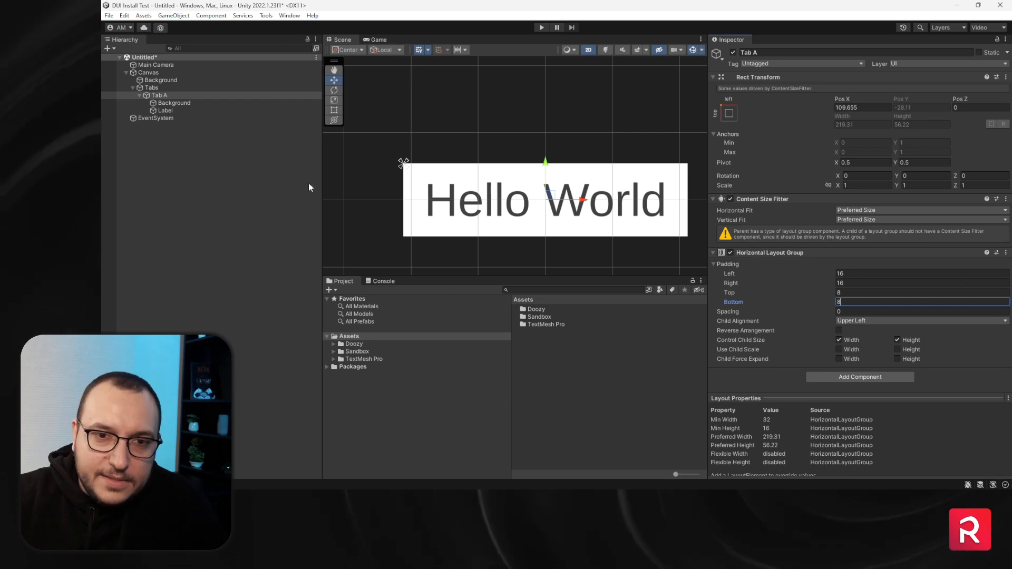
# Find the circle sprites and assign "Circle @ 32x32 - Clean" as the source image of Tab A's Background
pyautogui.click(174, 103)
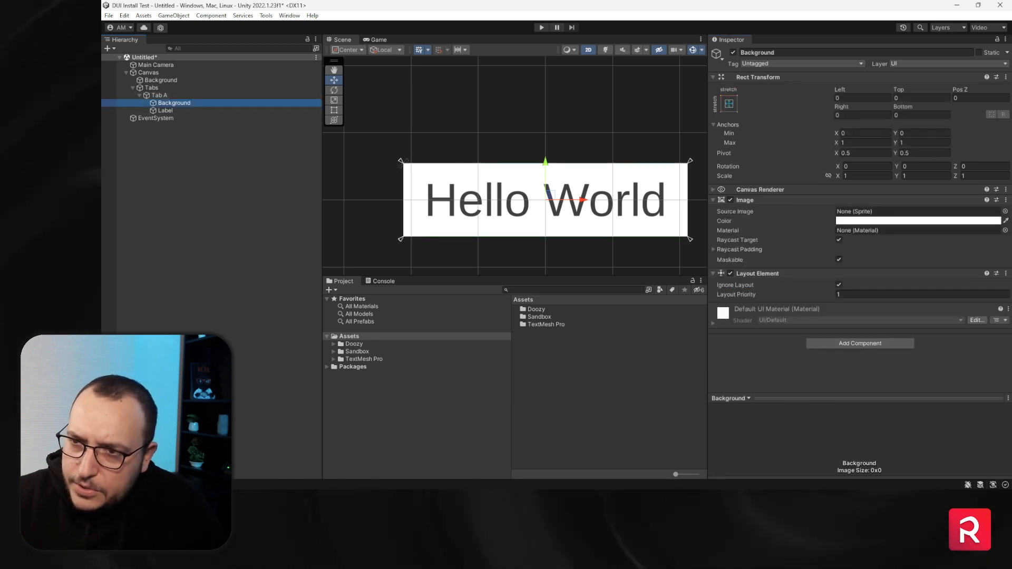
pyautogui.click(1005, 212)
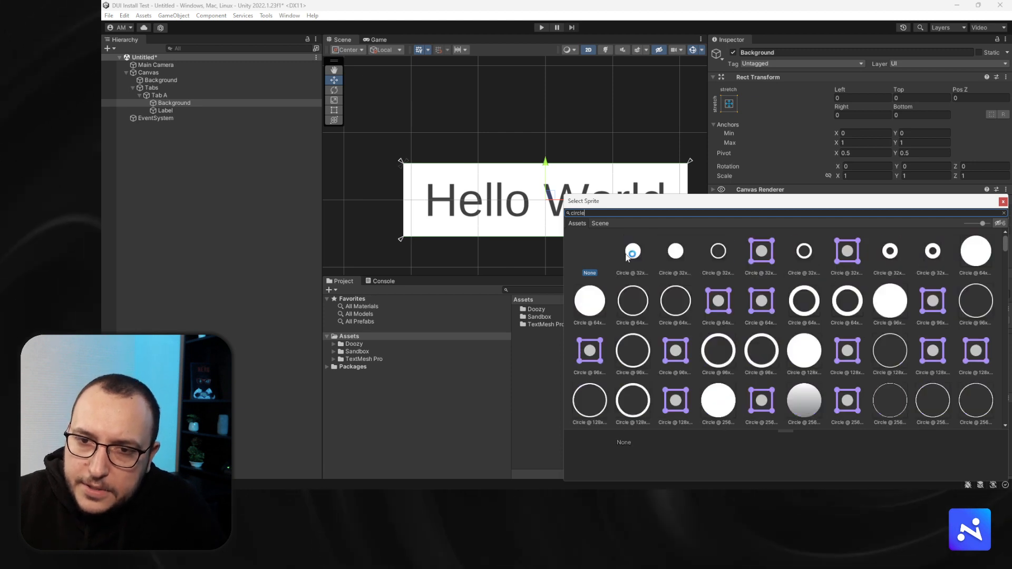
pyautogui.click(628, 255)
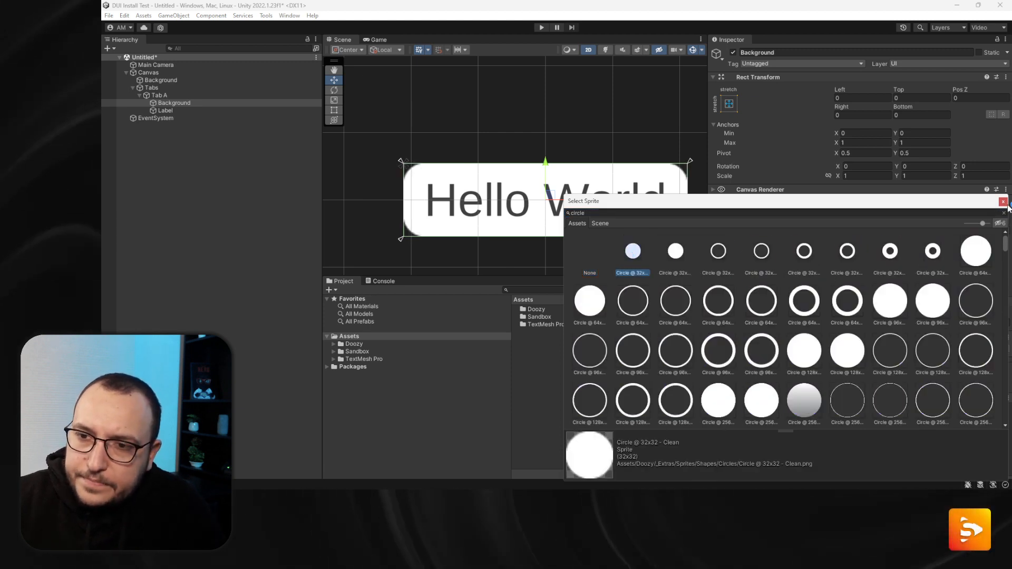
pyautogui.click(1003, 202)
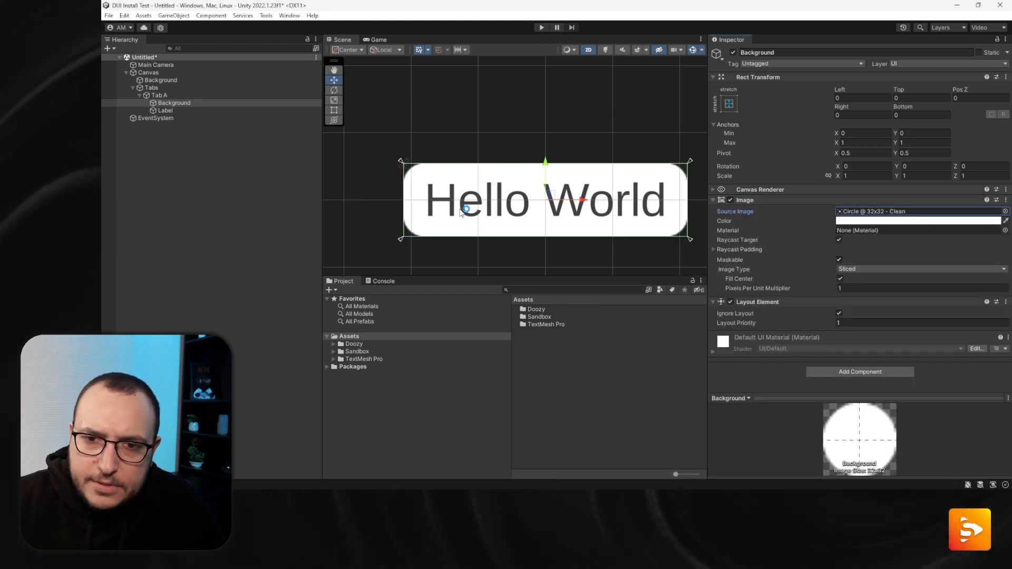
# Replace the text of Tab A's Label with "Tab A"
pyautogui.click(160, 95)
pyautogui.scroll(-8, 497, 199)
pyautogui.scroll(8, 497, 199)
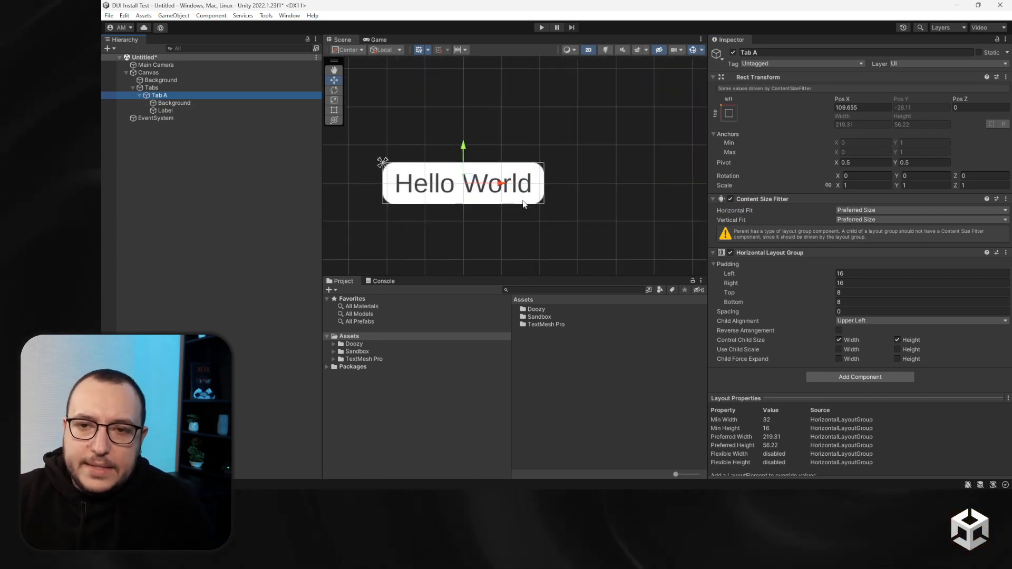
pyautogui.click(192, 112)
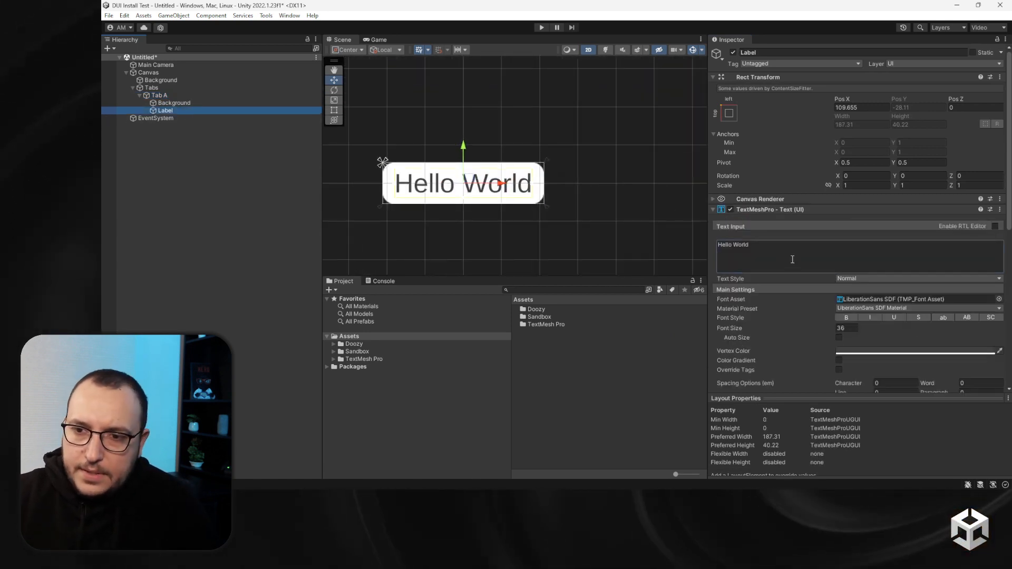
pyautogui.click(792, 259)
pyautogui.hotkey('ctrl', 'a')
pyautogui.write('Tab A')
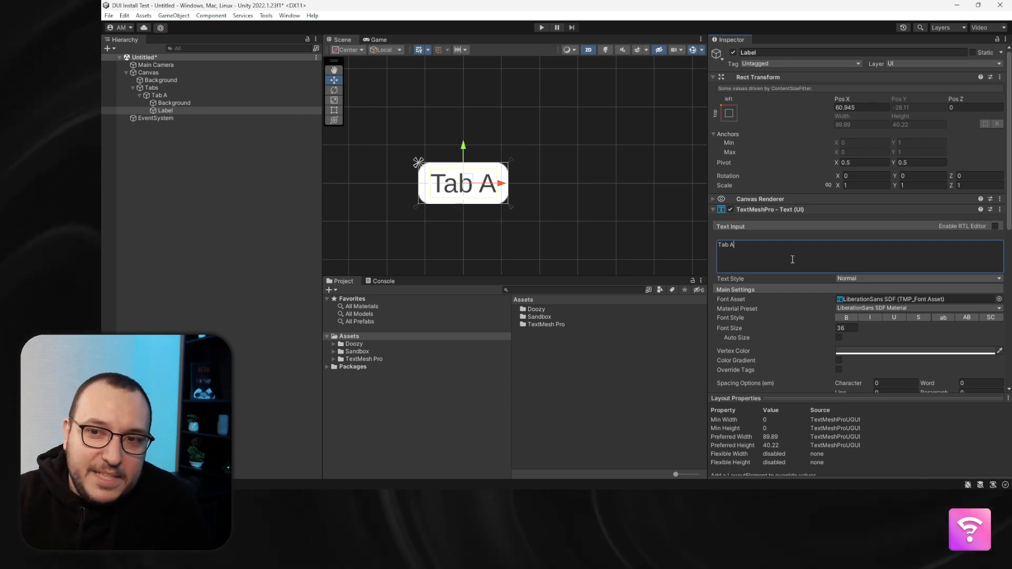
# Set the font size of Tab A's Label to 32
pyautogui.moveTo(823, 326); pyautogui.dragTo(861, 332)
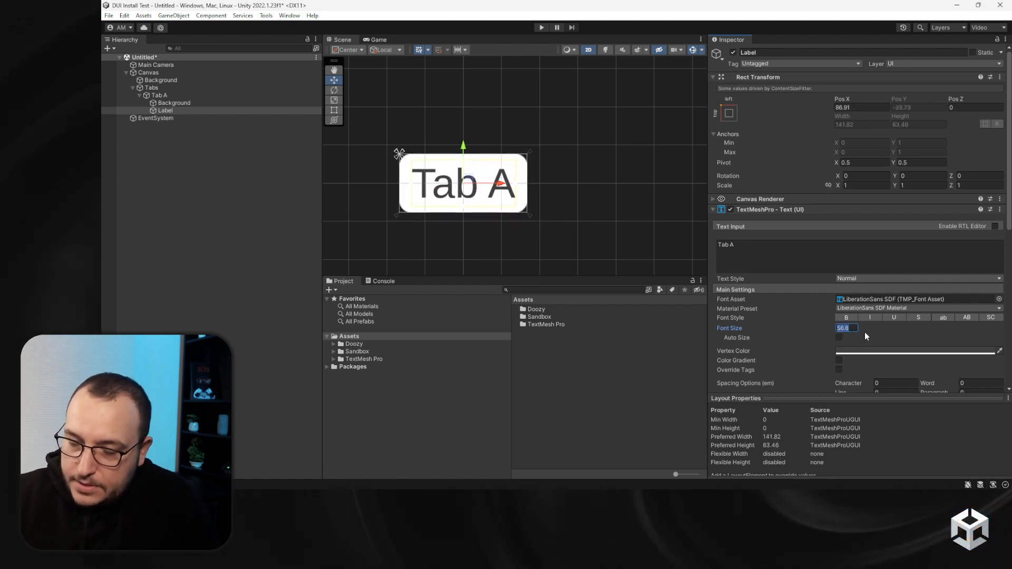
pyautogui.write('32')
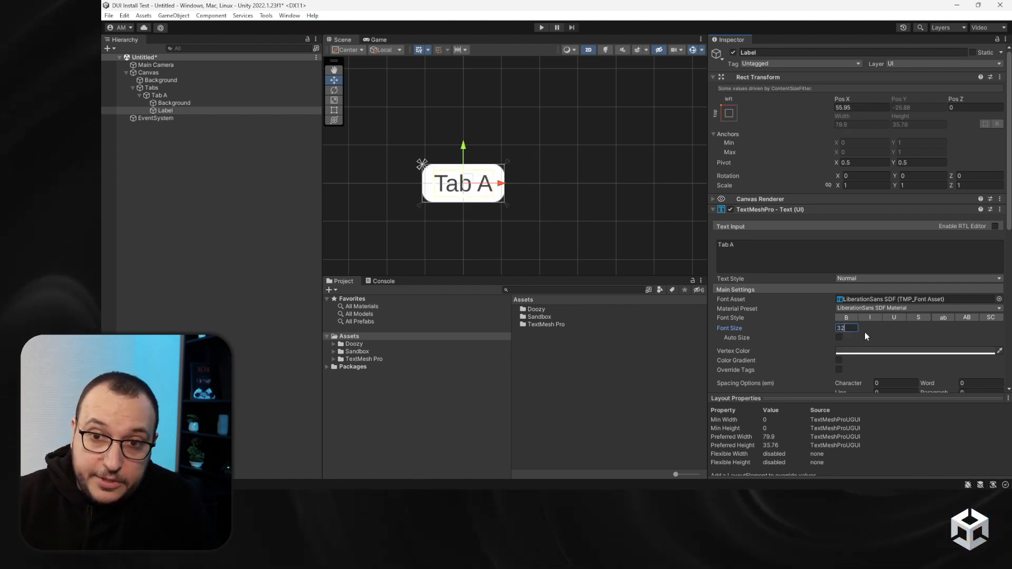
# Collapse the Horizontal Layout Group and Content Size Fitter components on the Tab A object
pyautogui.click(186, 95)
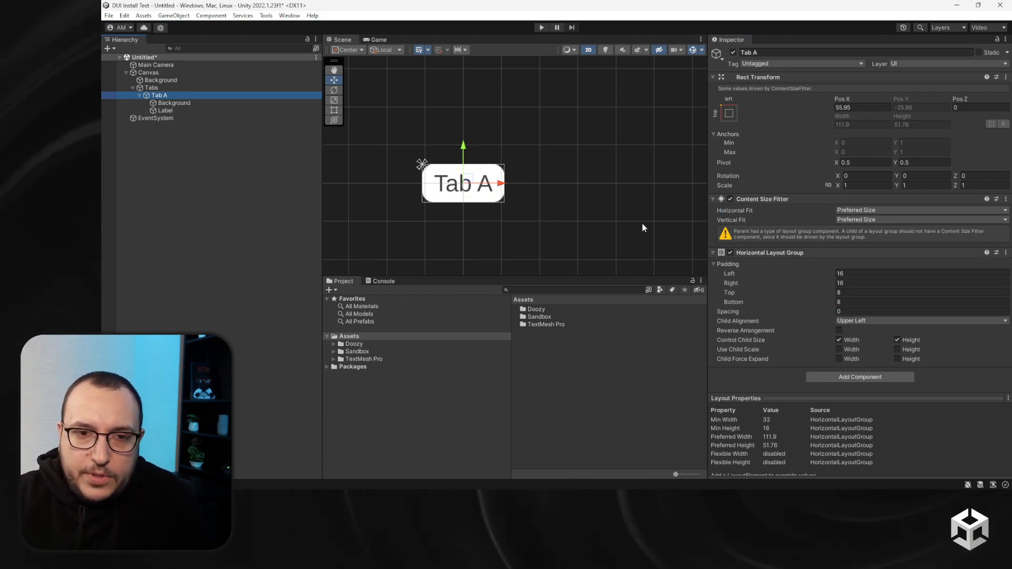
pyautogui.click(773, 253)
pyautogui.click(766, 199)
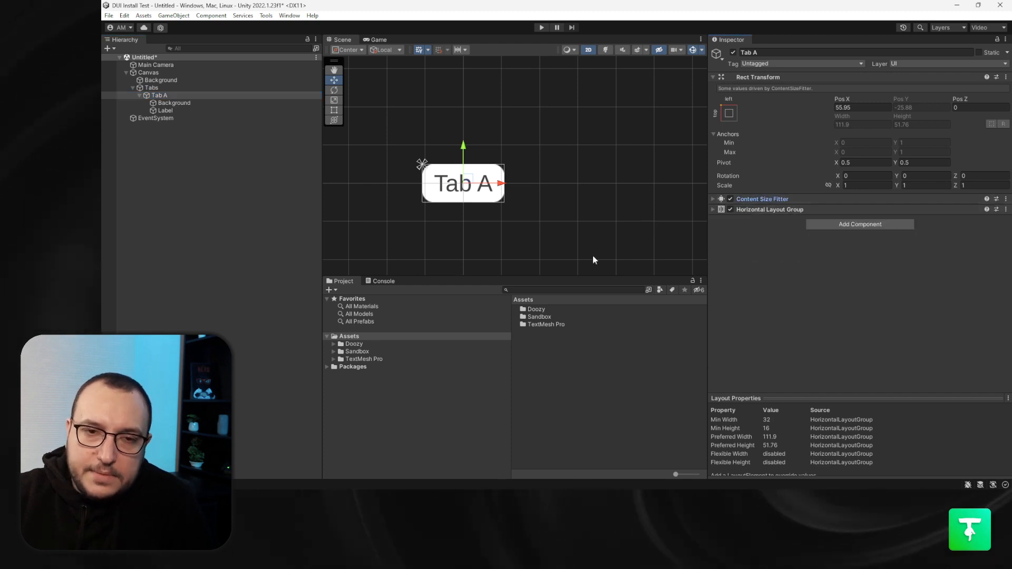
# Add a UITab component to Tab A and move it above the Content Size Fitter, with its settings shown
pyautogui.click(189, 104)
pyautogui.click(177, 117)
pyautogui.click(173, 111)
pyautogui.click(170, 104)
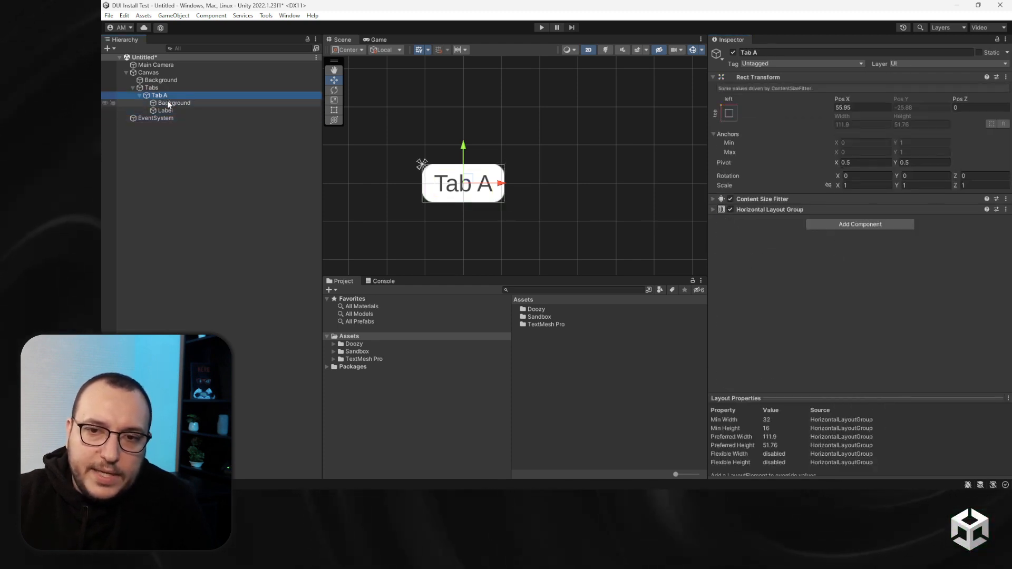
pyautogui.click(159, 96)
pyautogui.click(849, 224)
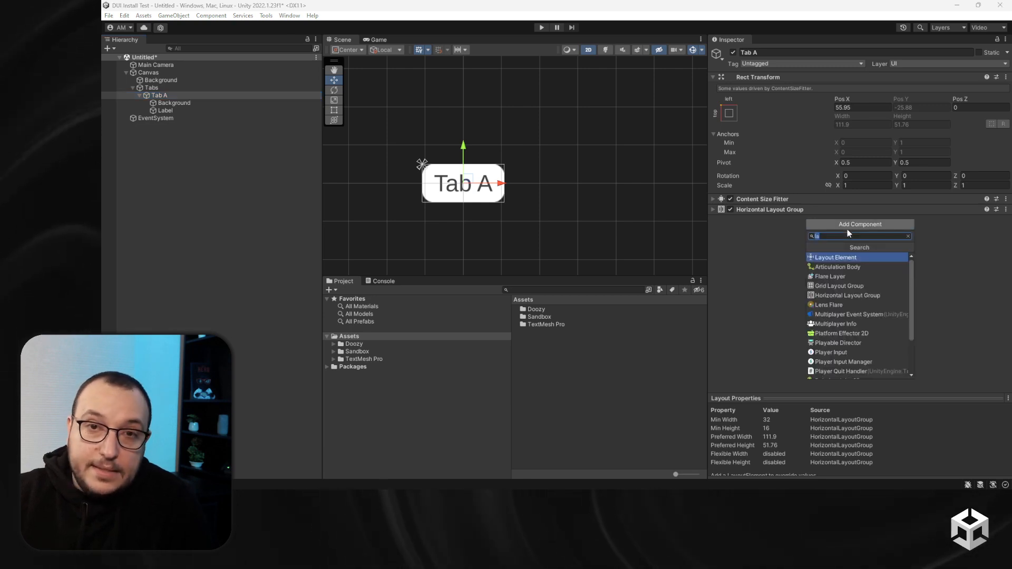
pyautogui.write('uitab')
pyautogui.press('Return')
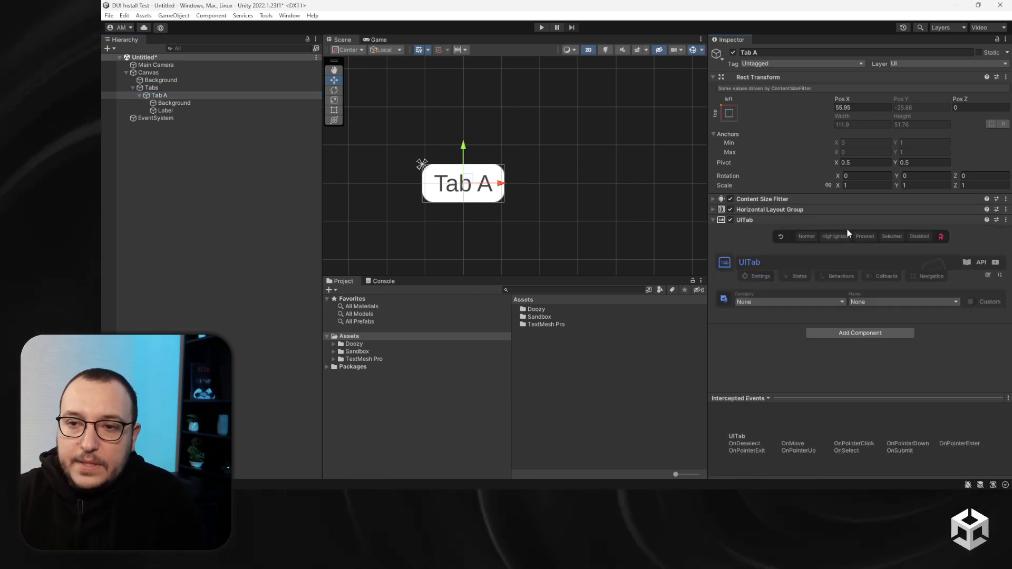
pyautogui.click(994, 275)
pyautogui.scroll(-2, 823, 278)
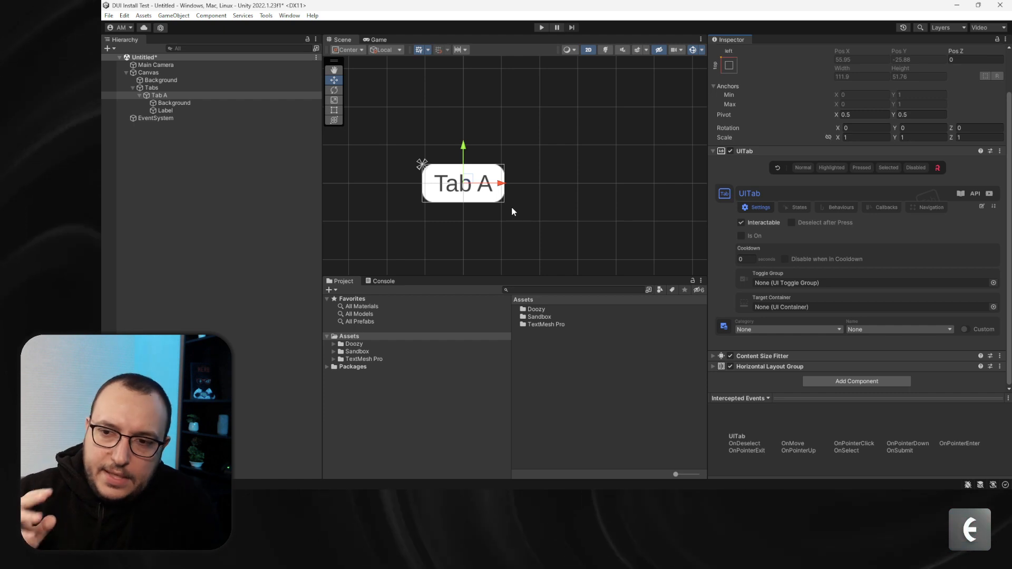
# Run the scene in play mode and switch Tab A on to test it
pyautogui.click(541, 27)
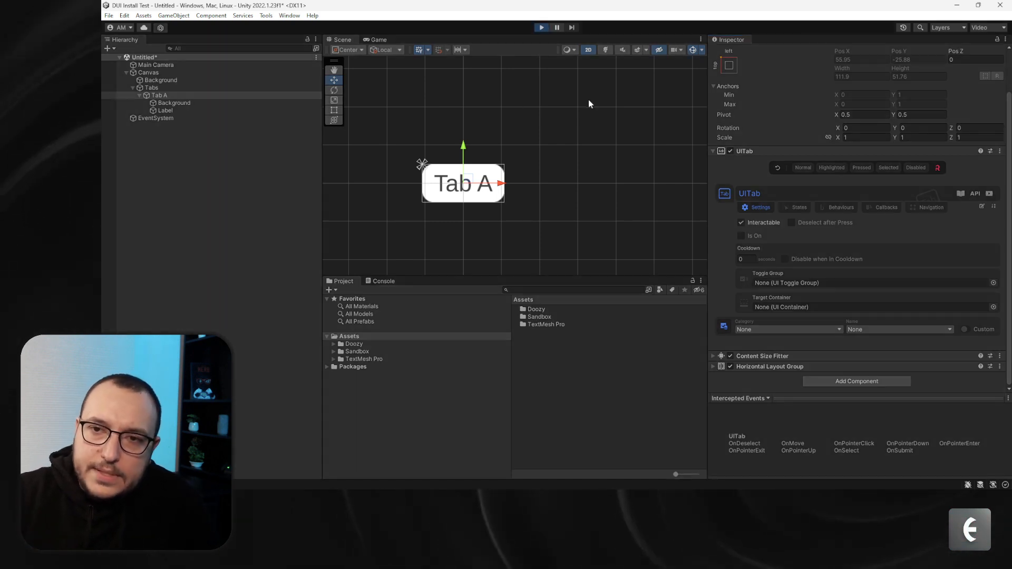
pyautogui.click(511, 168)
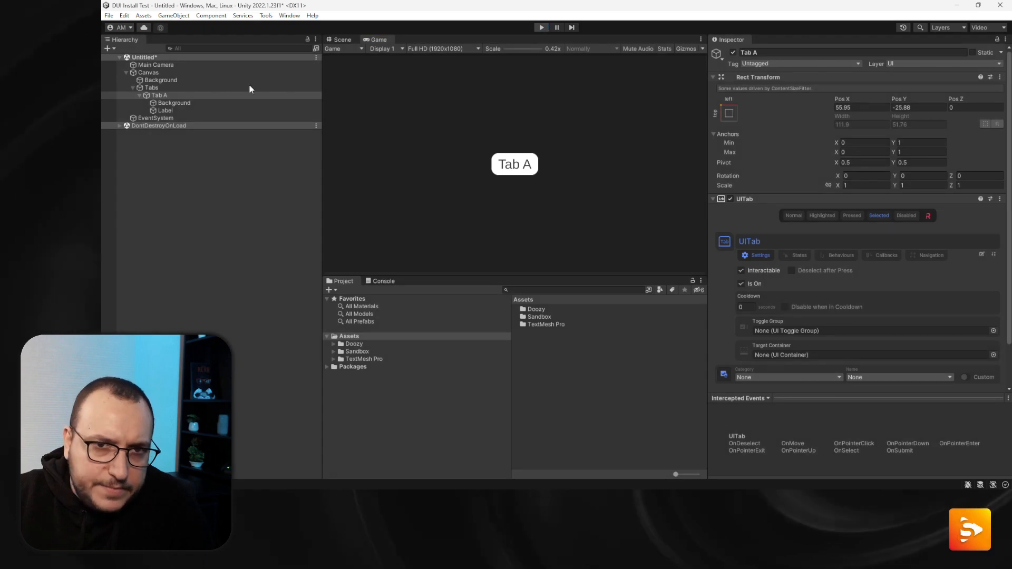
# Remove the source image from the Image component of Tab A's Background
pyautogui.doubleClick(207, 102)
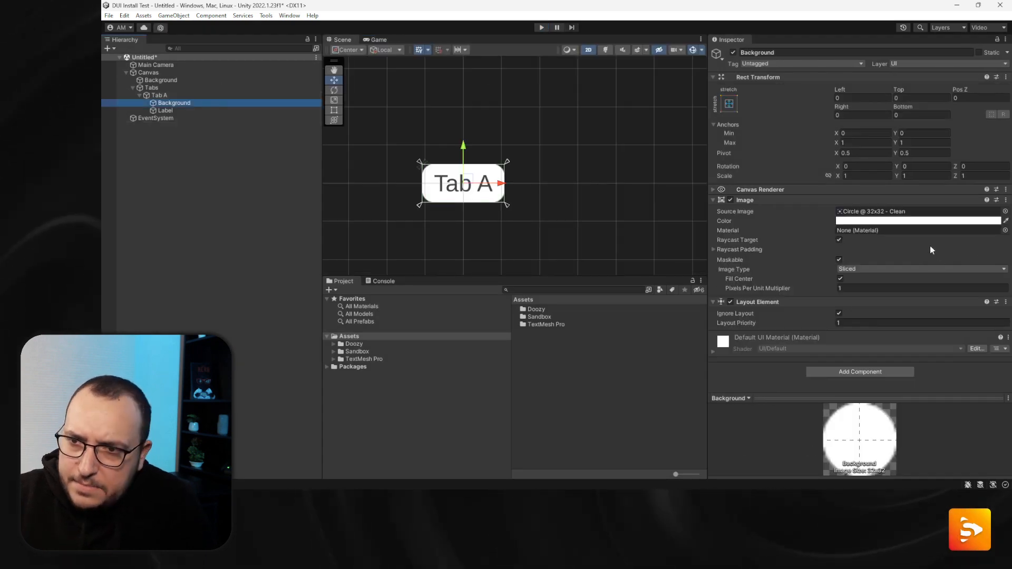
pyautogui.click(921, 212)
pyautogui.press('Delete')
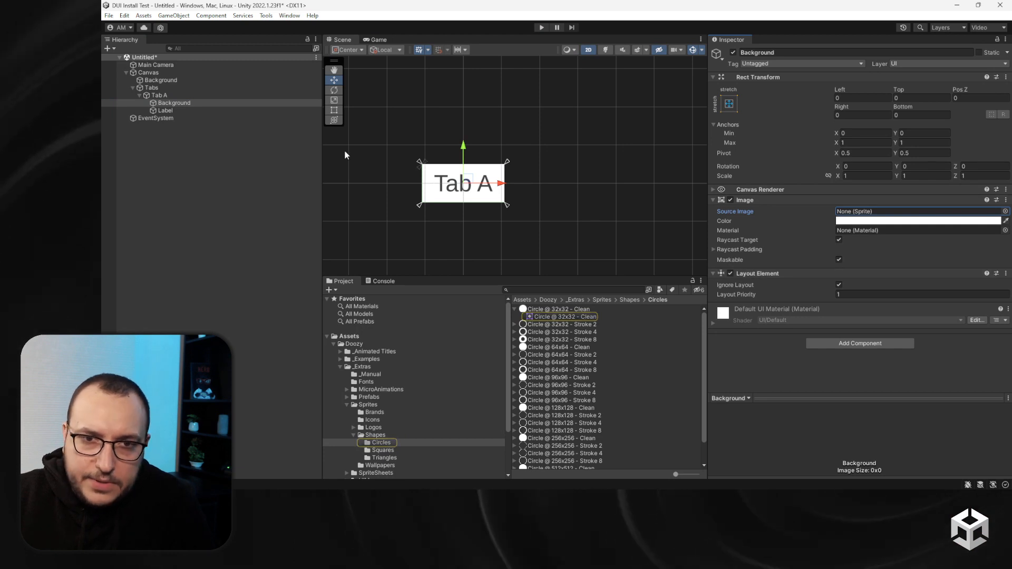
# Add a UI Image as a child of Tab A and place it between Background and Label
pyautogui.click(176, 95)
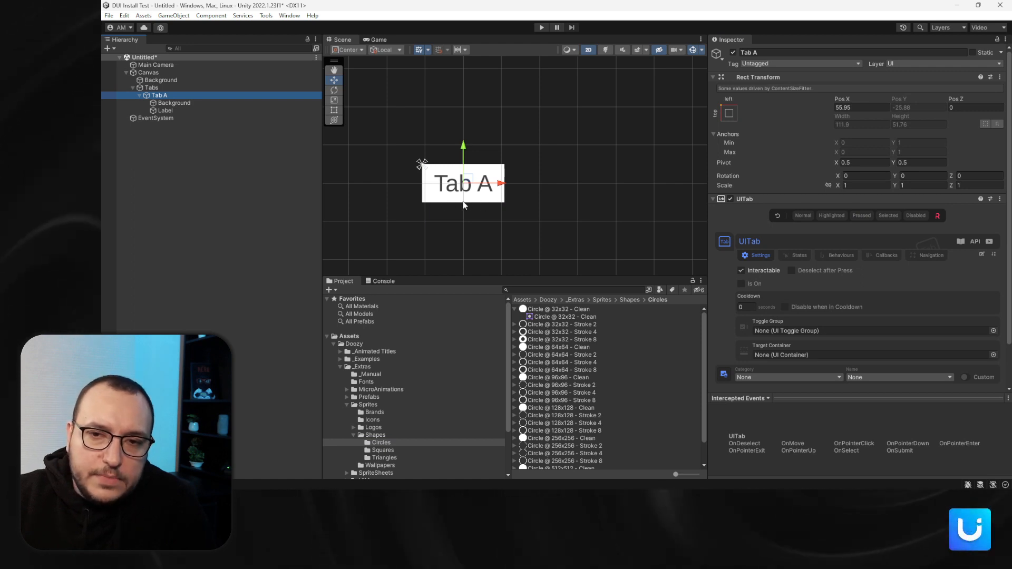
pyautogui.rightClick(169, 98)
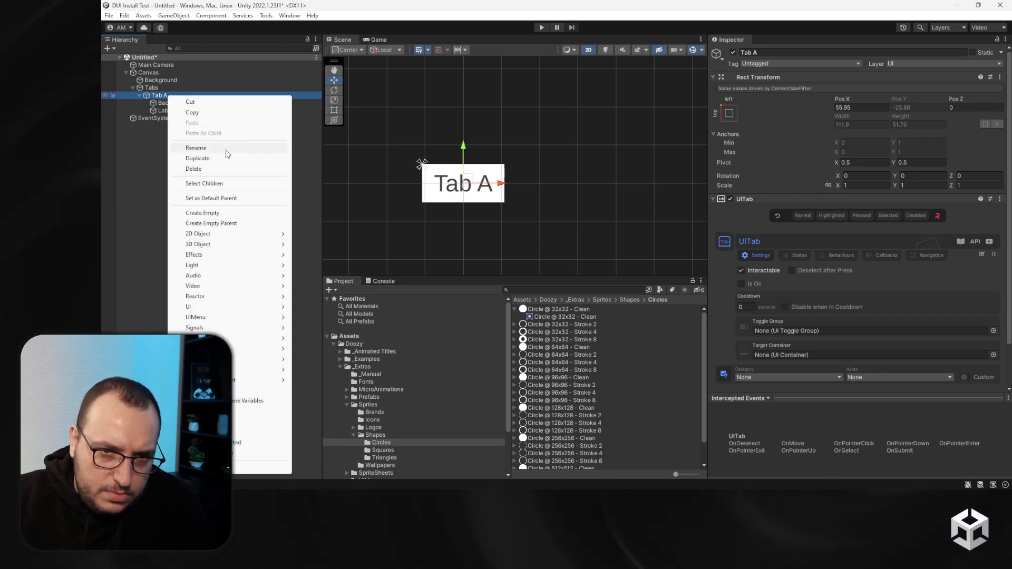
pyautogui.moveTo(251, 311)
pyautogui.click(333, 341)
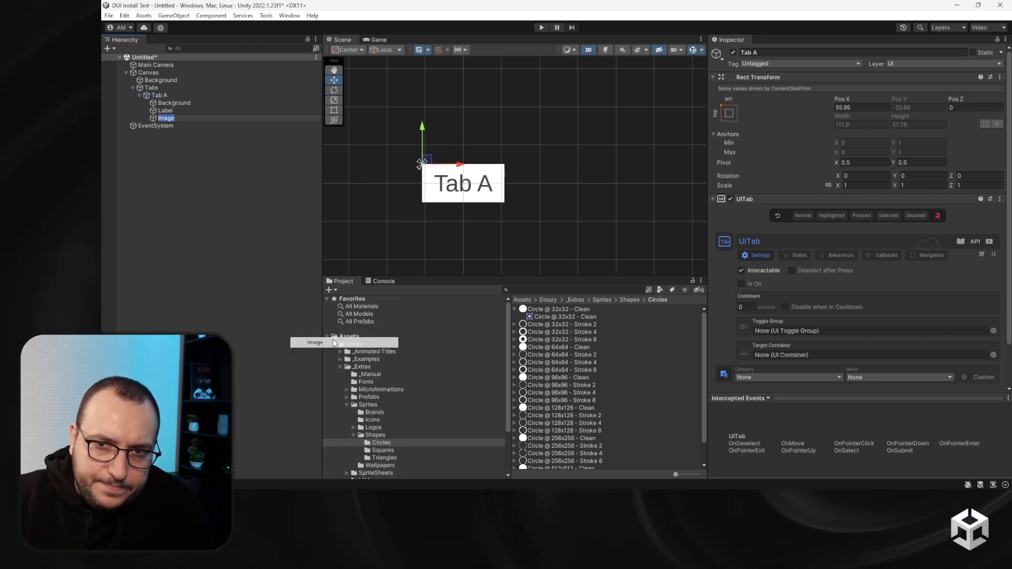
pyautogui.click(178, 144)
pyautogui.click(163, 118)
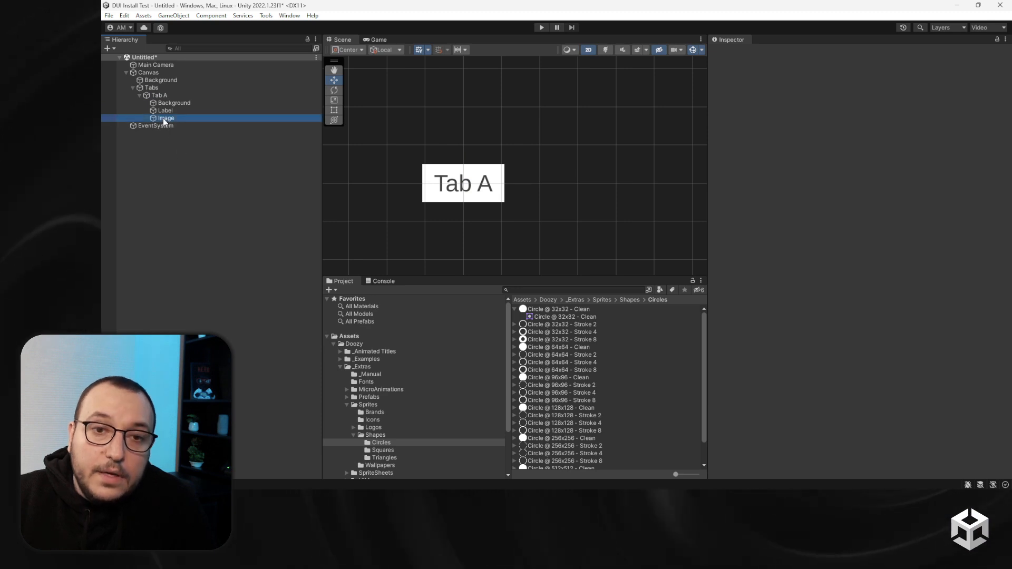
pyautogui.moveTo(172, 118); pyautogui.dragTo(169, 108)
# Set the new image's color to green, hexadecimal 00FF09
pyautogui.click(867, 232)
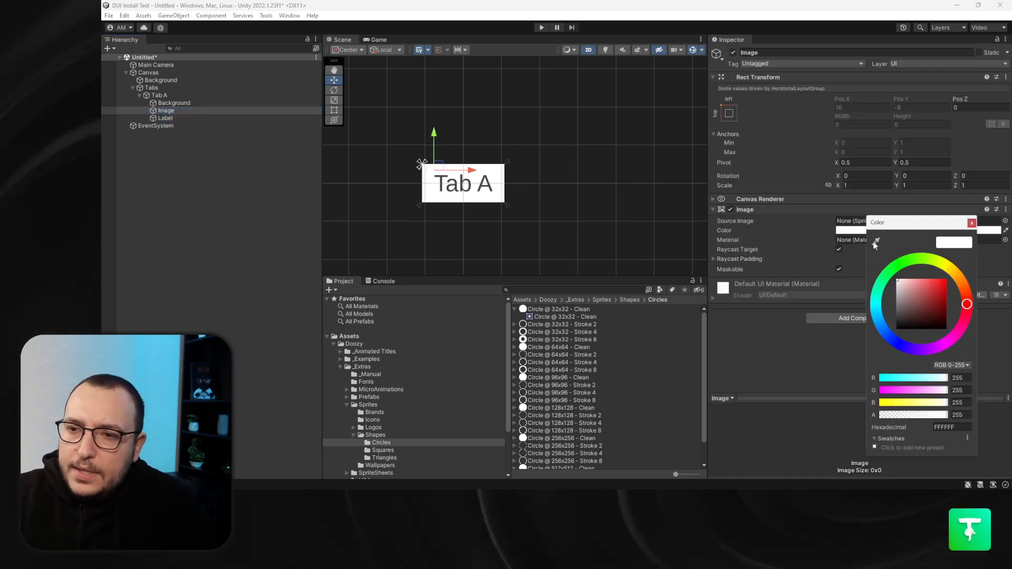
pyautogui.click(898, 267)
pyautogui.moveTo(927, 293); pyautogui.dragTo(954, 270)
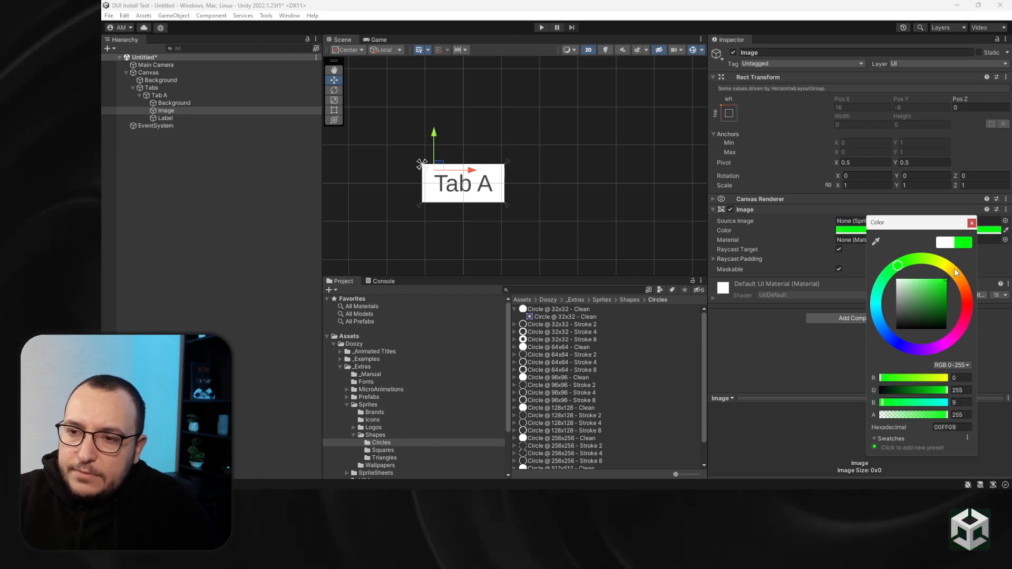
pyautogui.click(971, 223)
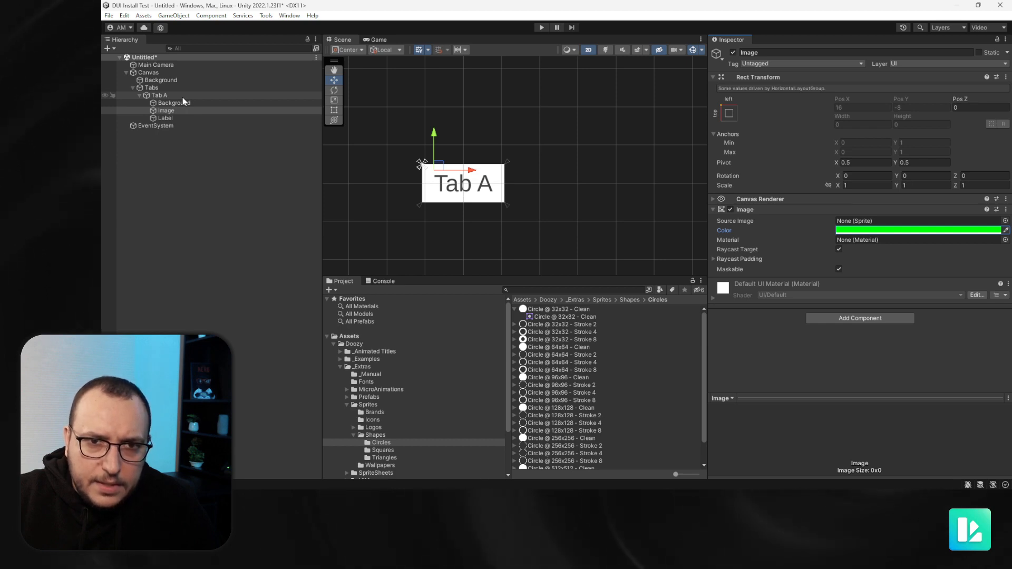
# Add a Layout Element component to the green image and enable Ignore Layout
pyautogui.click(848, 319)
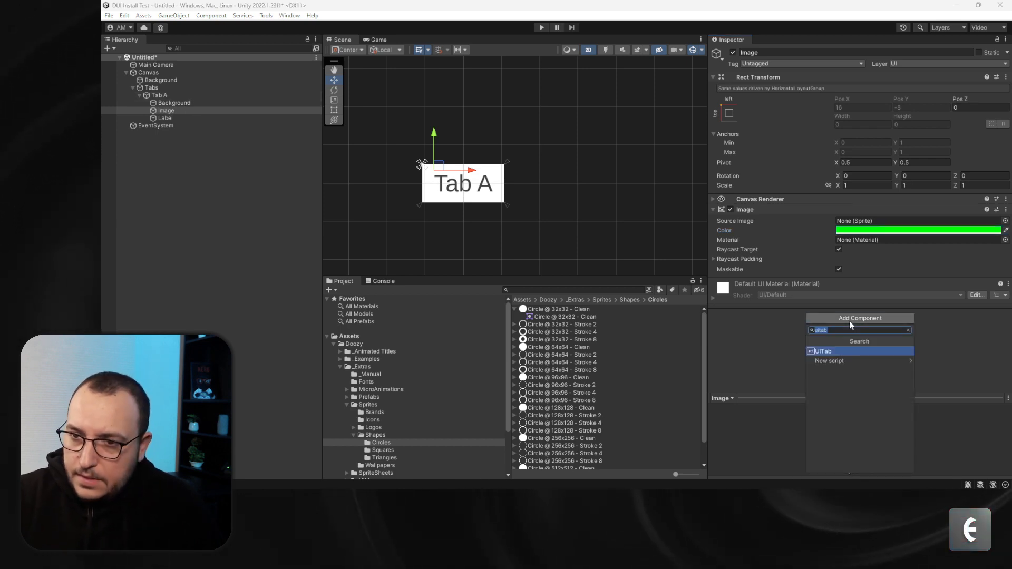
pyautogui.write('la')
pyautogui.press('Return')
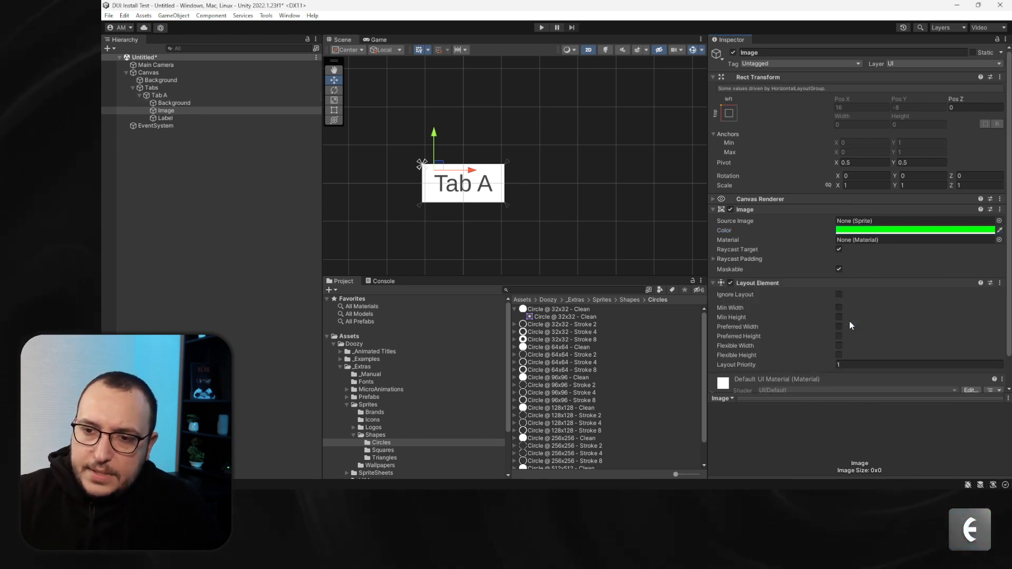
pyautogui.click(839, 295)
# Anchor the green image to bottom stretch, including its pivot and position, and set its height to 5
pyautogui.click(729, 103)
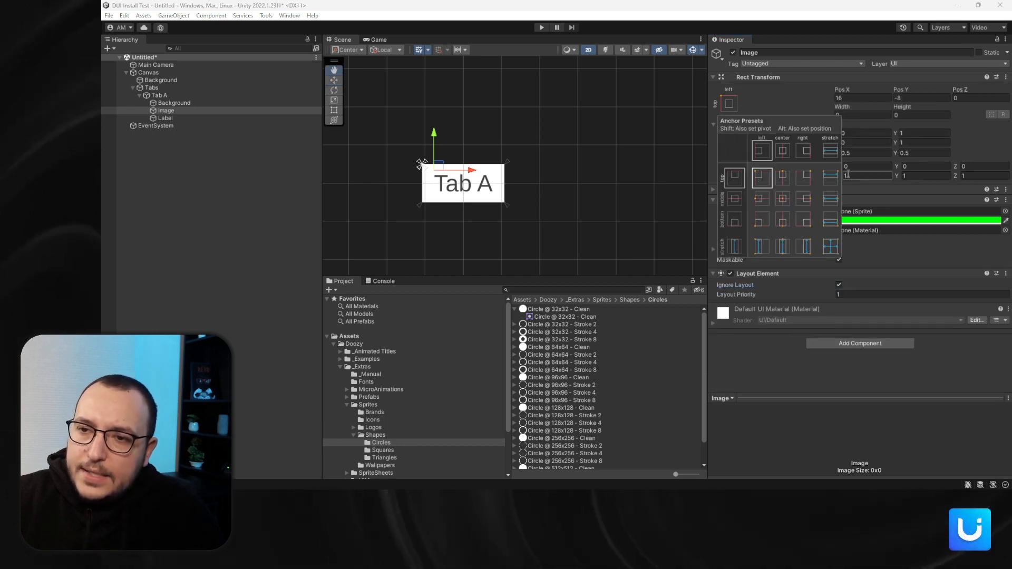
pyautogui.keyDown('alt'); pyautogui.keyDown('shift'); pyautogui.click(830, 224); pyautogui.keyUp('shift'); pyautogui.keyUp('alt')
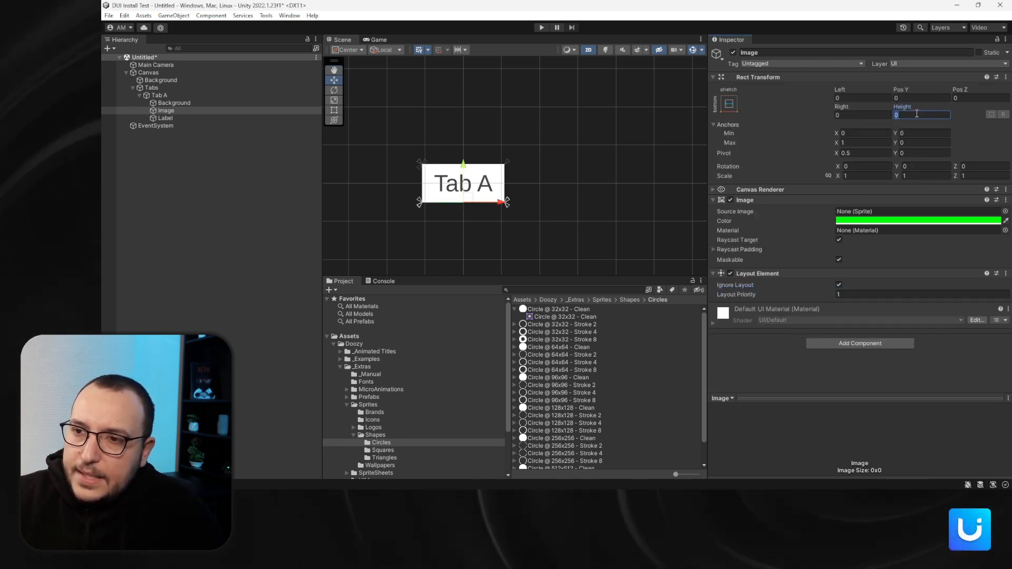
pyautogui.click(916, 114)
pyautogui.write('2')
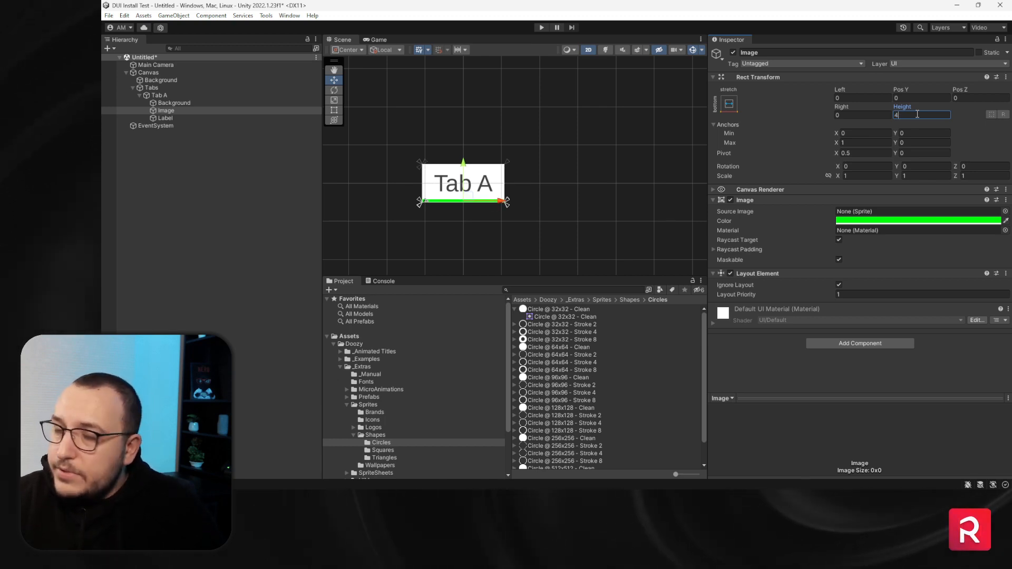
pyautogui.press('BackSpace')
pyautogui.write('8')
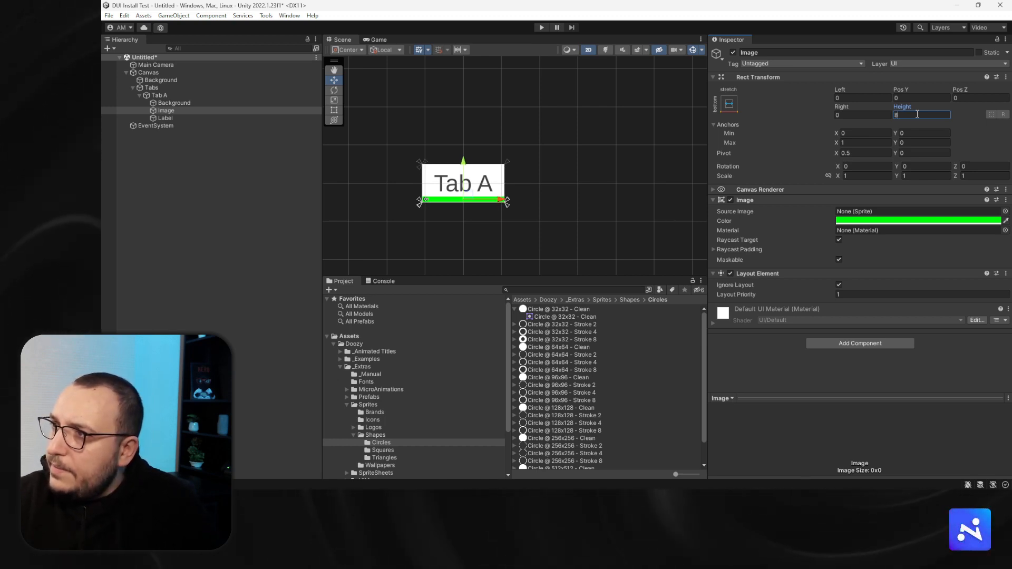
pyautogui.press('BackSpace')
pyautogui.write('4')
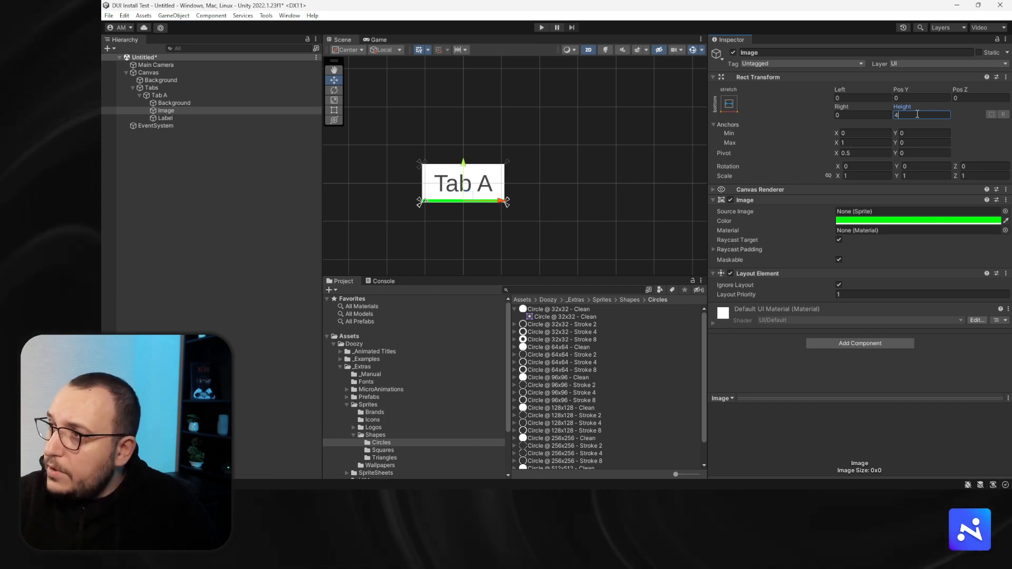
pyautogui.press('BackSpace')
pyautogui.write('5')
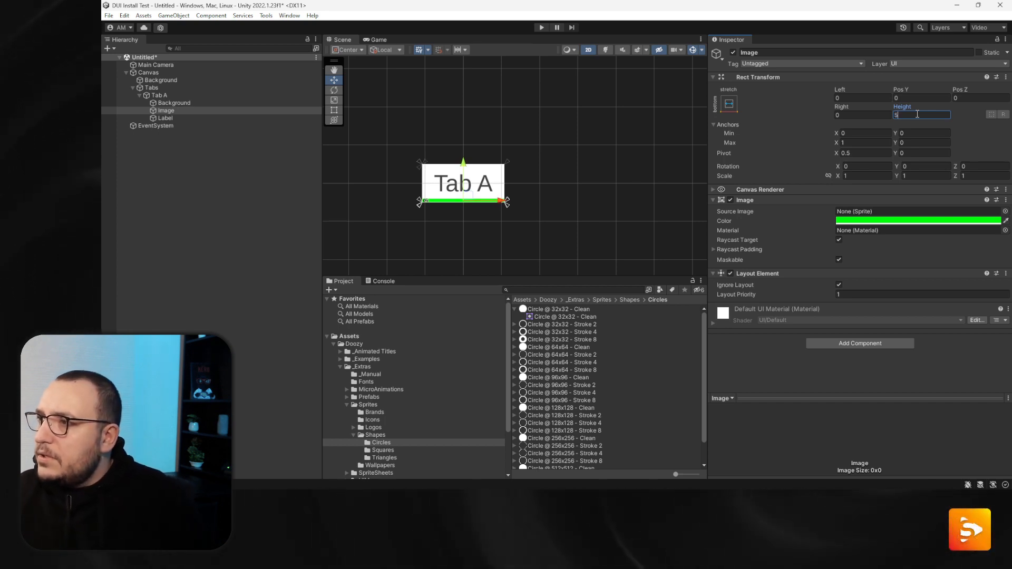
pyautogui.click(258, 186)
pyautogui.scroll(3, 454, 187)
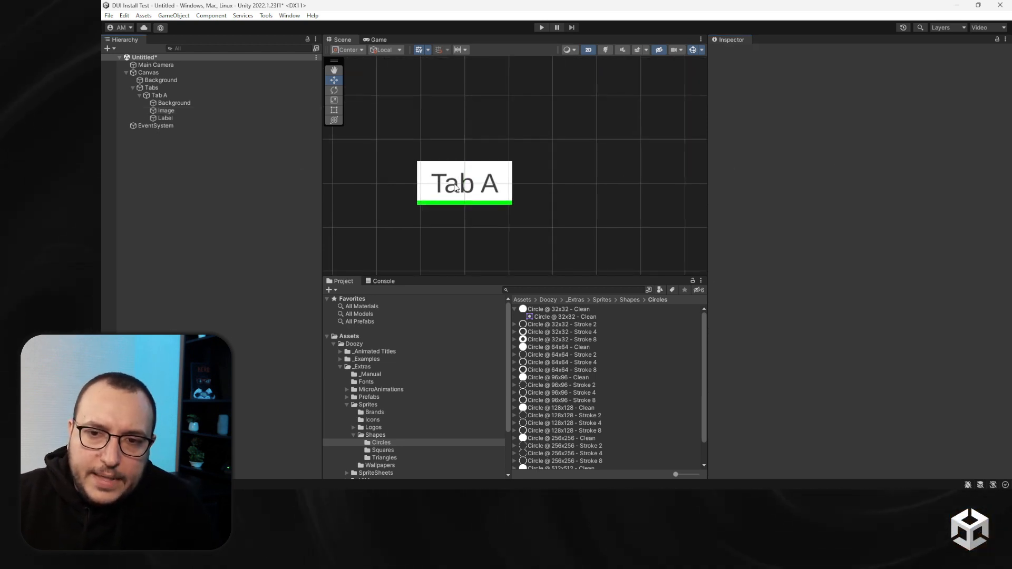
# Rename the green Image object under Tab A as Indicator
pyautogui.click(170, 117)
pyautogui.click(206, 110)
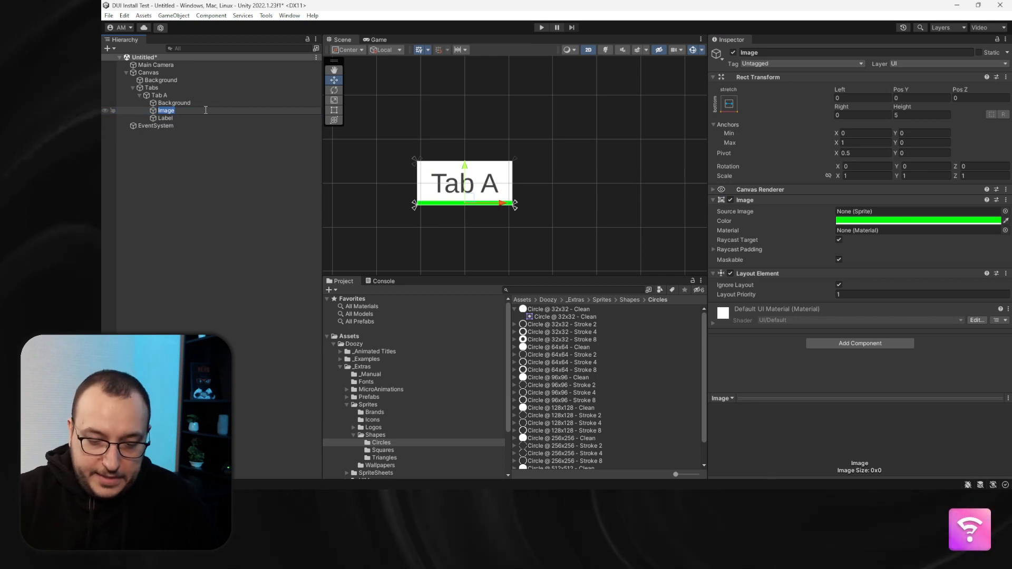
pyautogui.write('Indicator')
pyautogui.press('Return')
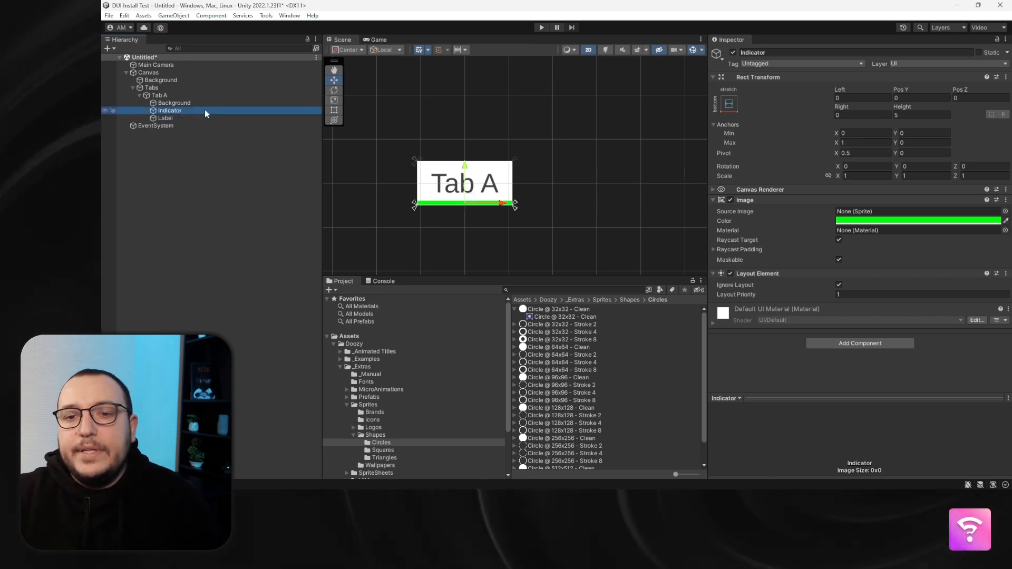
# Collapse the Layout Element and Image components on the Indicator object
pyautogui.click(764, 273)
pyautogui.click(757, 200)
pyautogui.click(757, 201)
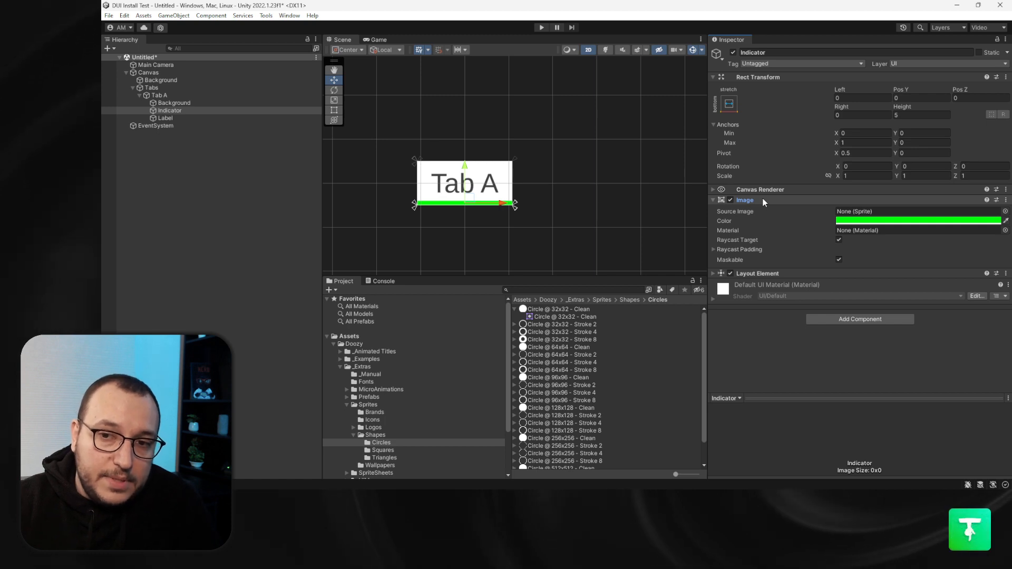
pyautogui.click(779, 201)
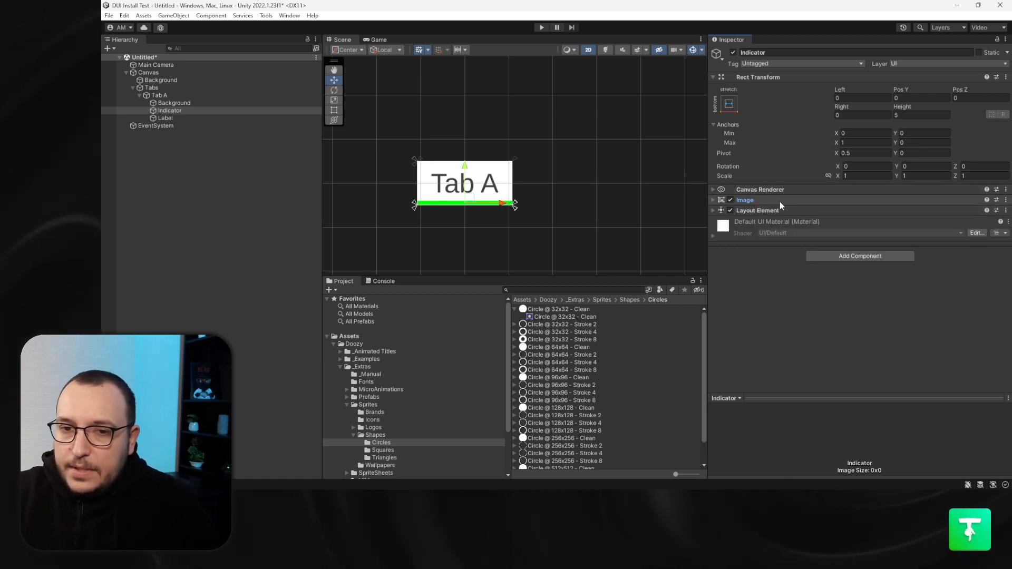
# Add a UIToggle Color Animator component to the Indicator object
pyautogui.click(840, 255)
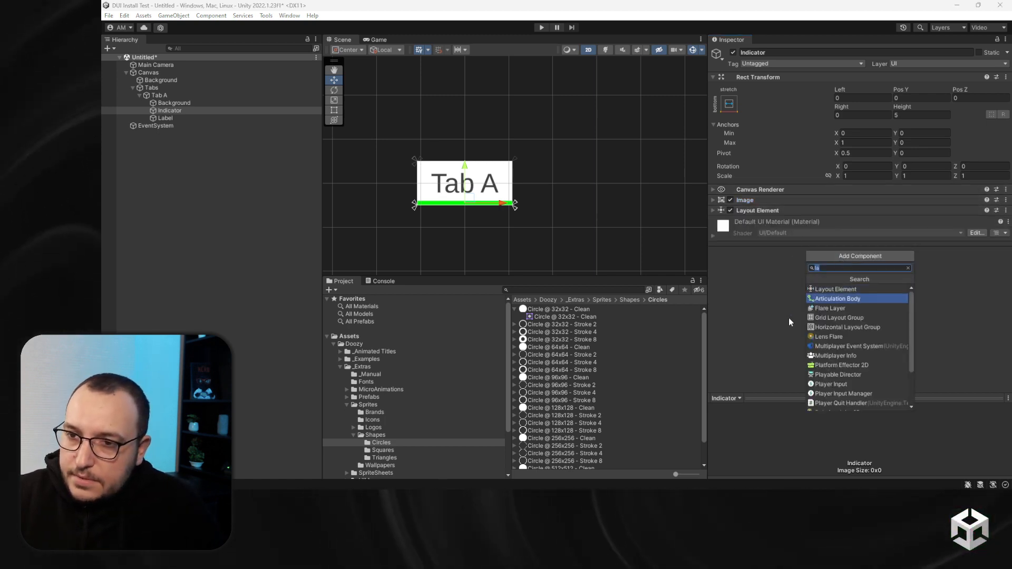
pyautogui.click(760, 282)
pyautogui.click(808, 257)
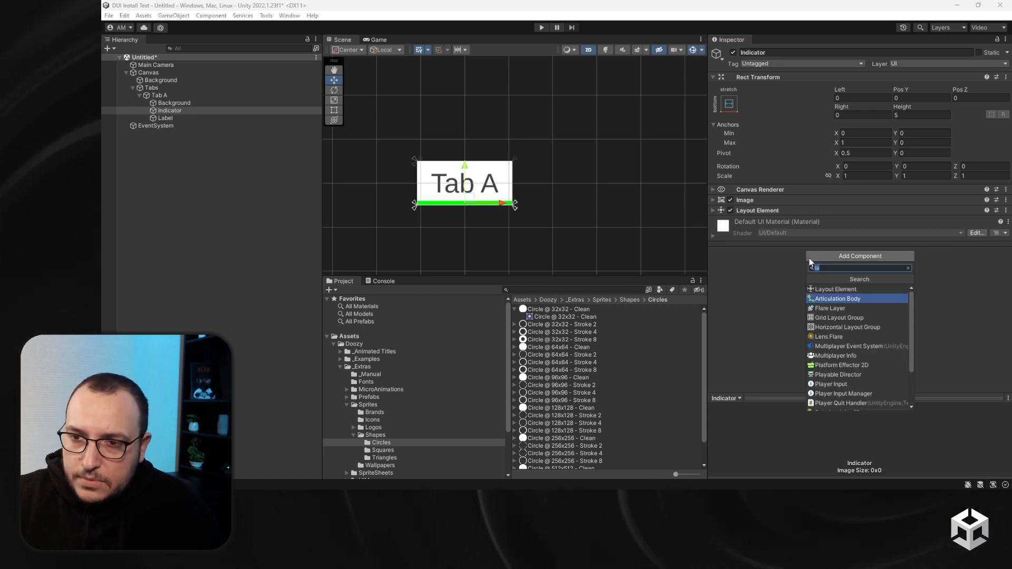
pyautogui.write('uitogglecolo')
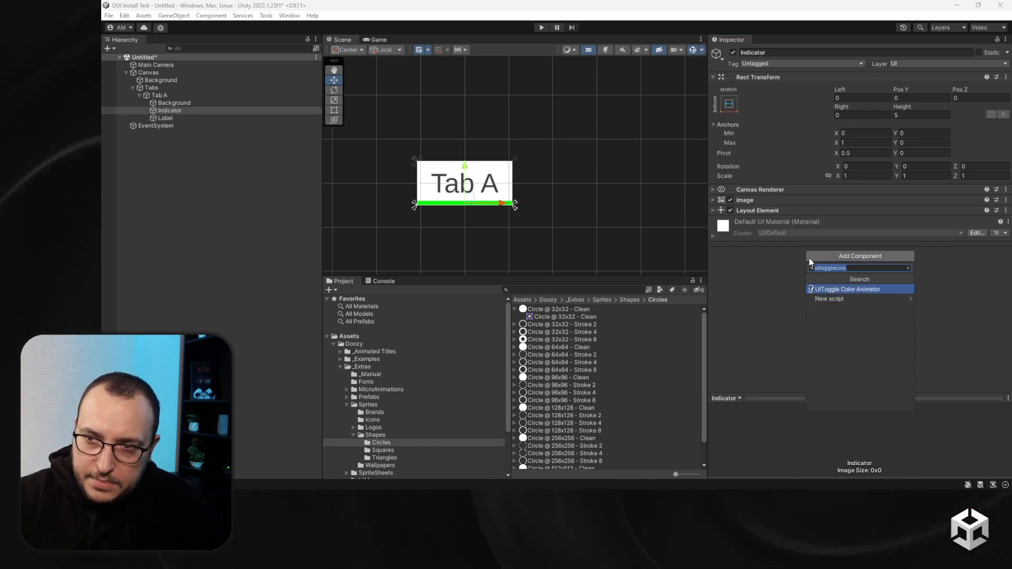
pyautogui.press('Return')
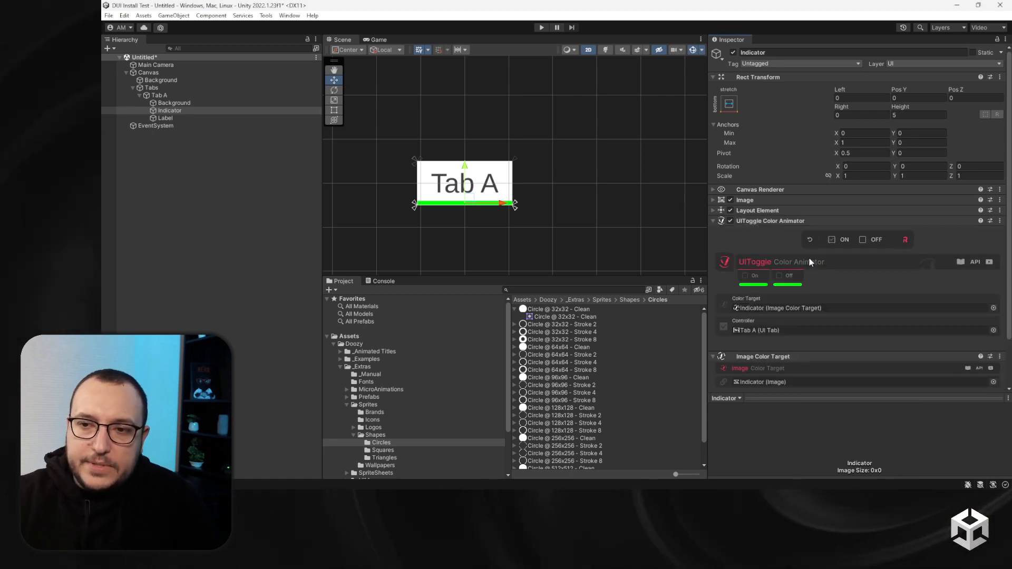
# Set the To Color of the Indicator's Off color animation to a custom red (255, 0, 6)
pyautogui.scroll(-1, 849, 264)
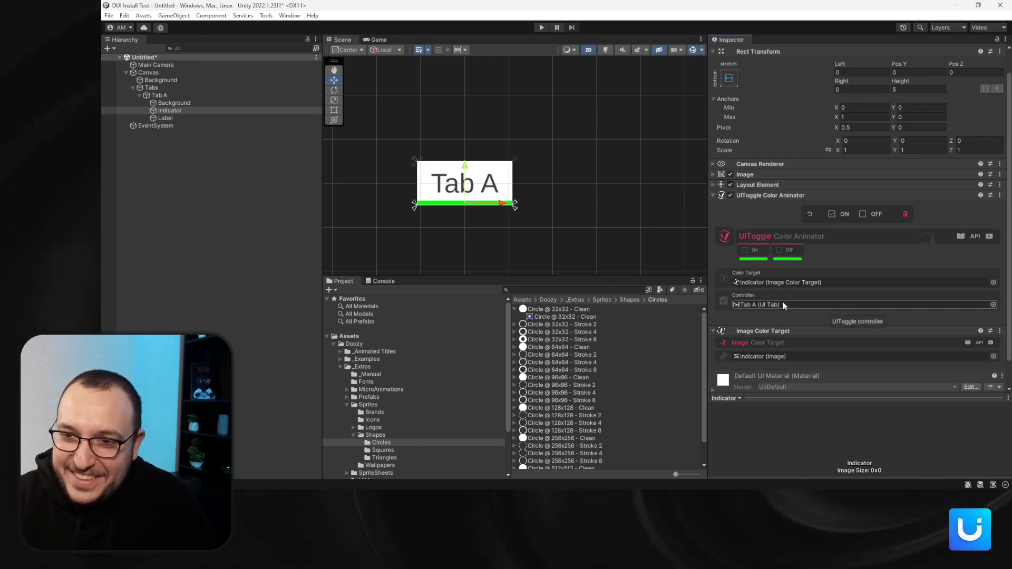
pyautogui.click(790, 252)
pyautogui.click(757, 282)
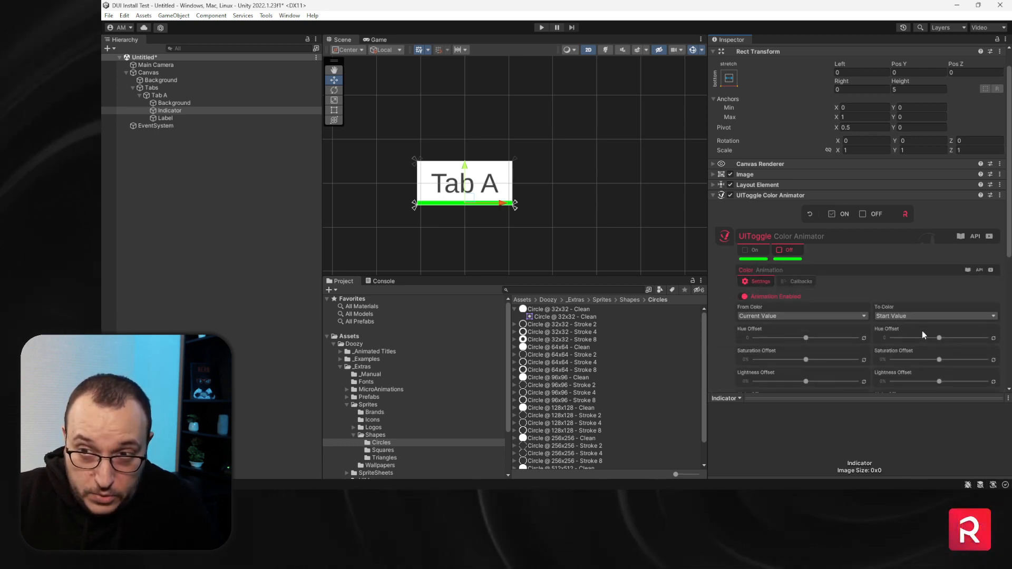
pyautogui.click(920, 316)
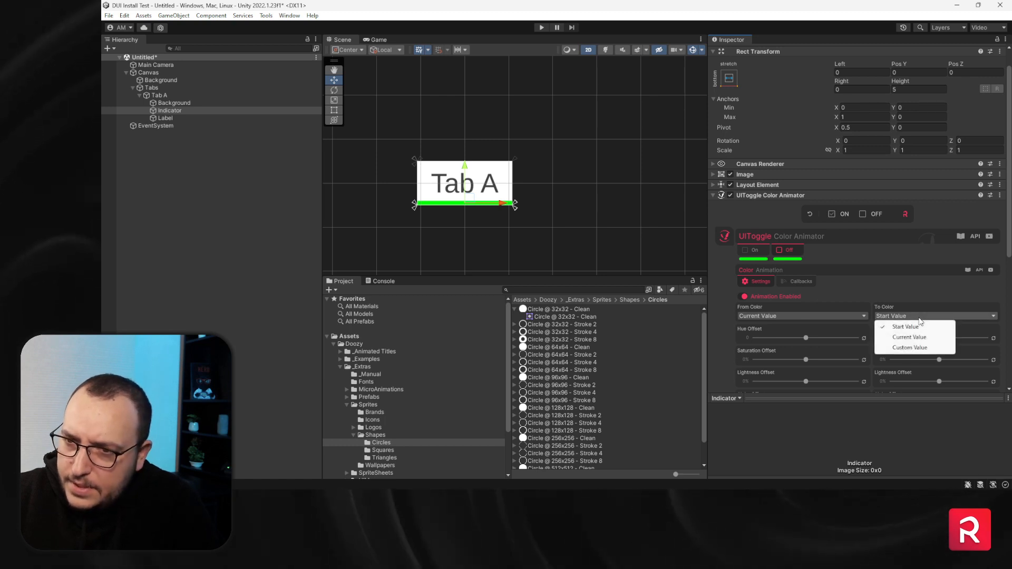
pyautogui.click(909, 347)
pyautogui.click(890, 338)
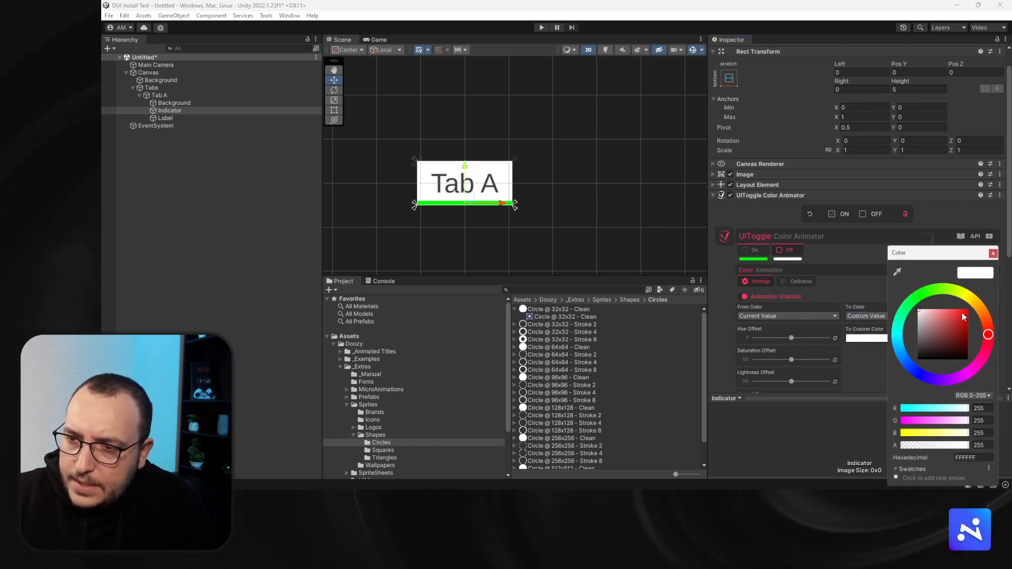
pyautogui.moveTo(963, 314); pyautogui.dragTo(980, 302)
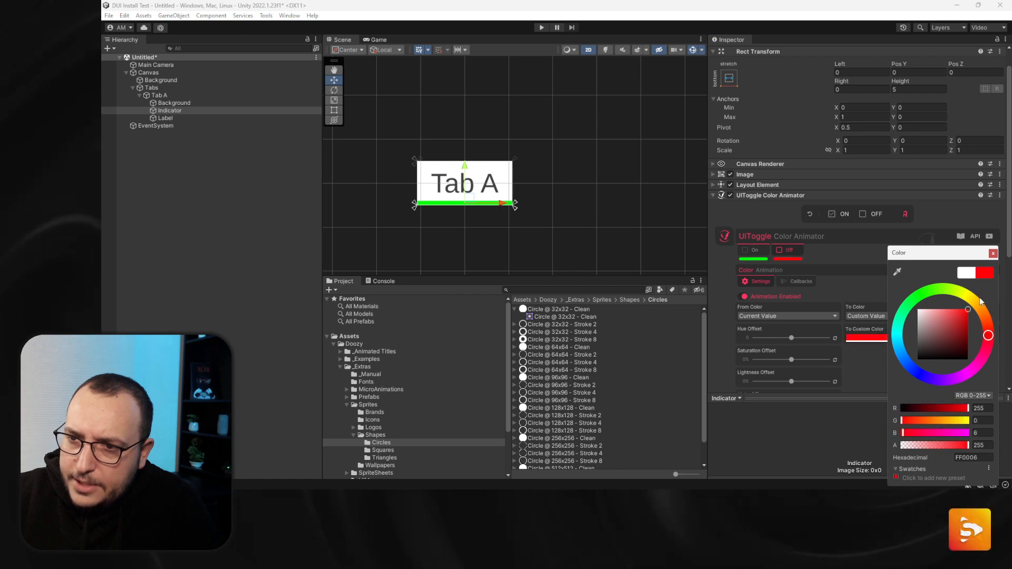
pyautogui.click(960, 255)
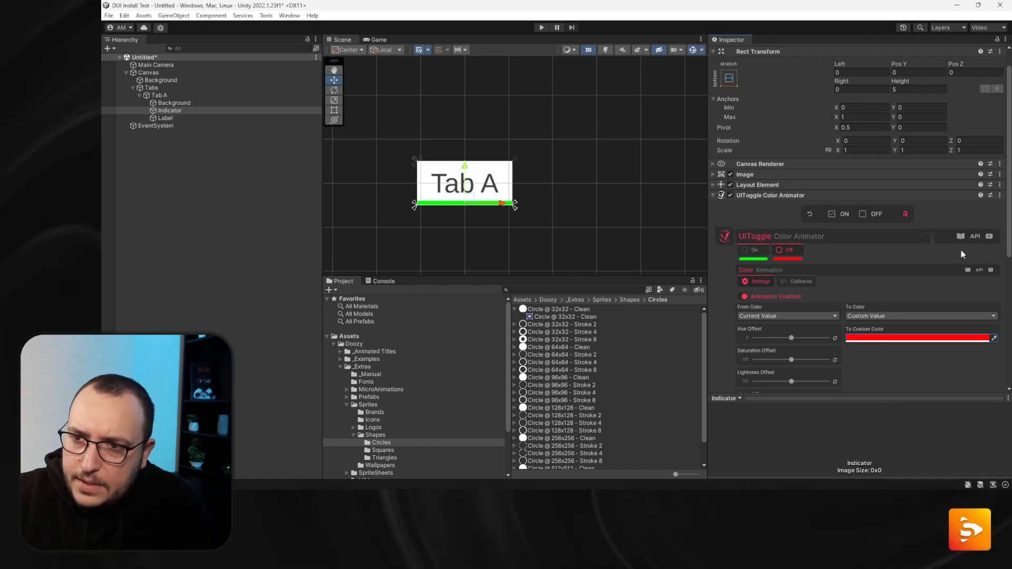
# Examine the Off and On color animation settings of the Indicator's UIToggle Color Animator
pyautogui.click(837, 214)
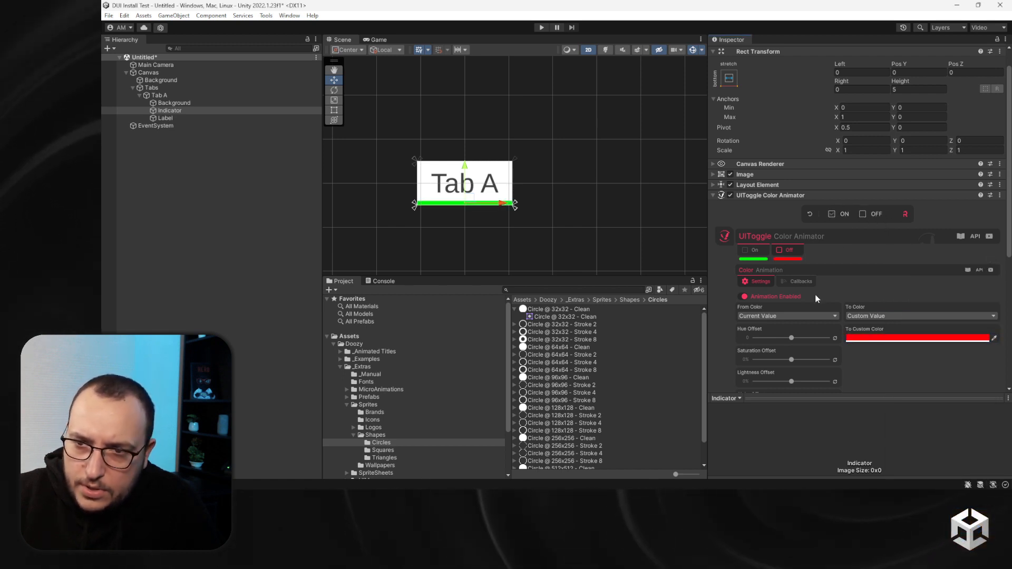
pyautogui.scroll(-4, 766, 283)
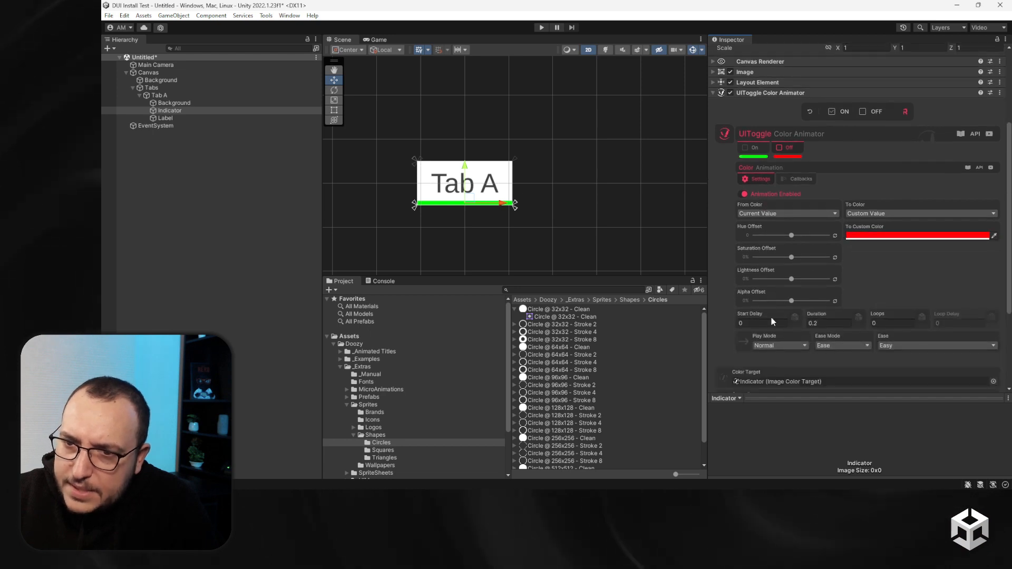
pyautogui.click(754, 148)
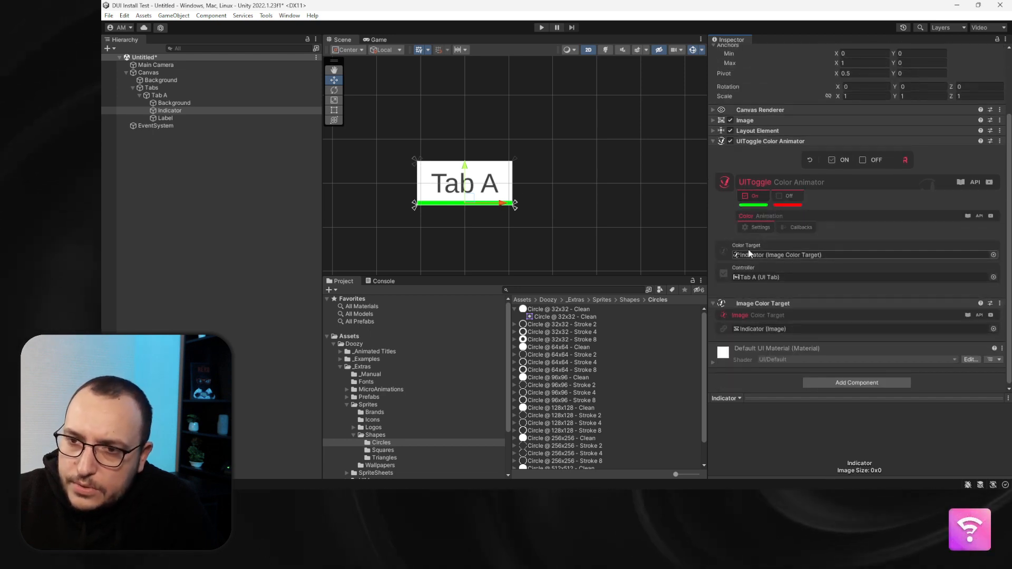
pyautogui.scroll(-2, 780, 252)
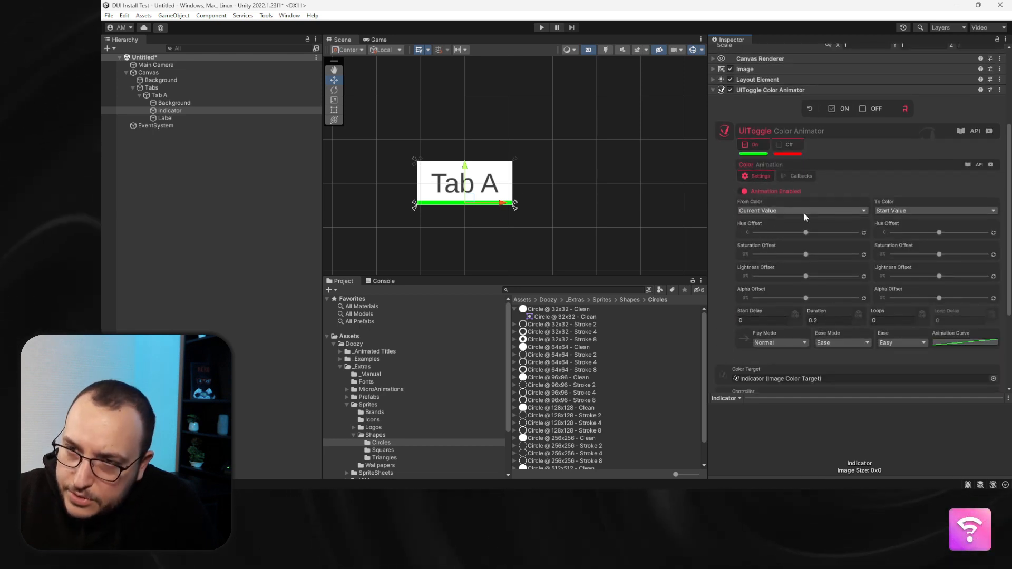
pyautogui.click(757, 176)
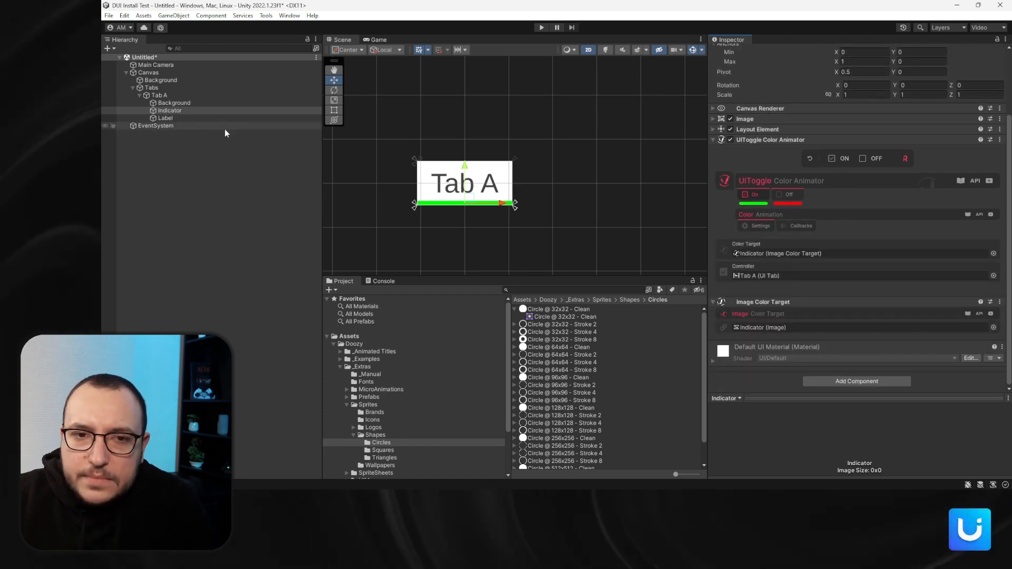
# Run the scene in Play mode, inspect Tab A's UITab component, and stop the run
pyautogui.click(174, 102)
pyautogui.click(159, 95)
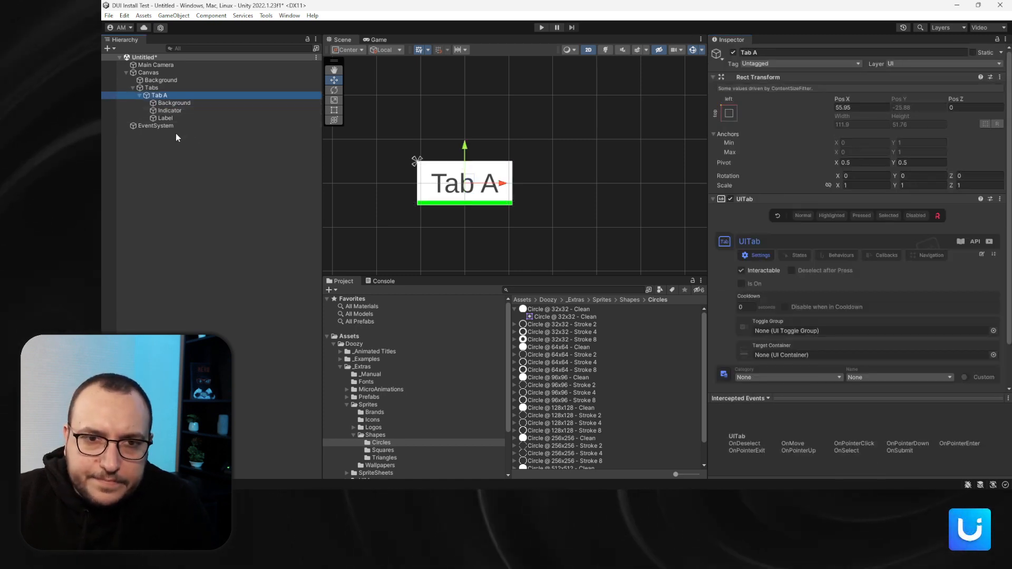
pyautogui.click(175, 133)
pyautogui.click(545, 28)
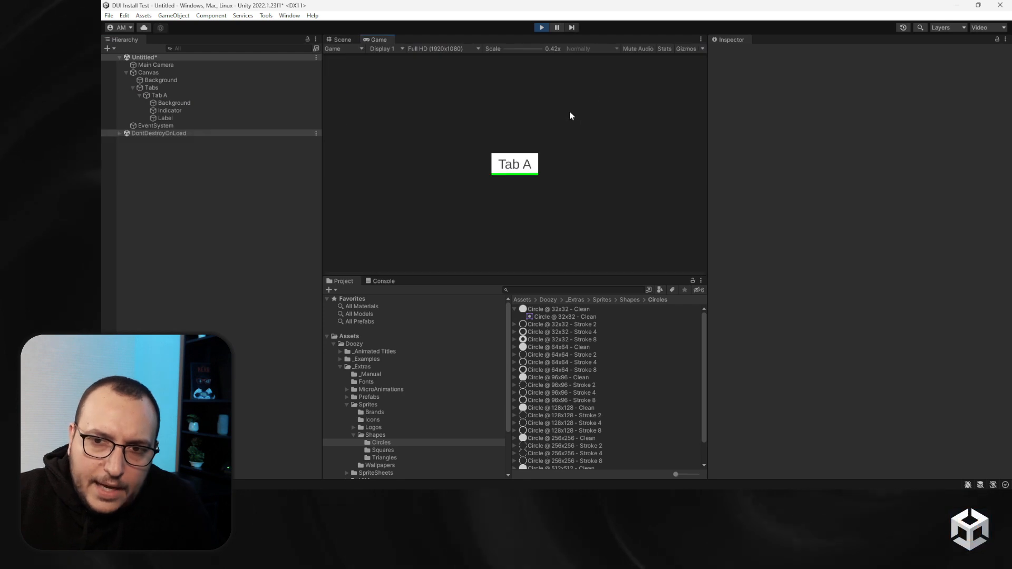
pyautogui.click(159, 95)
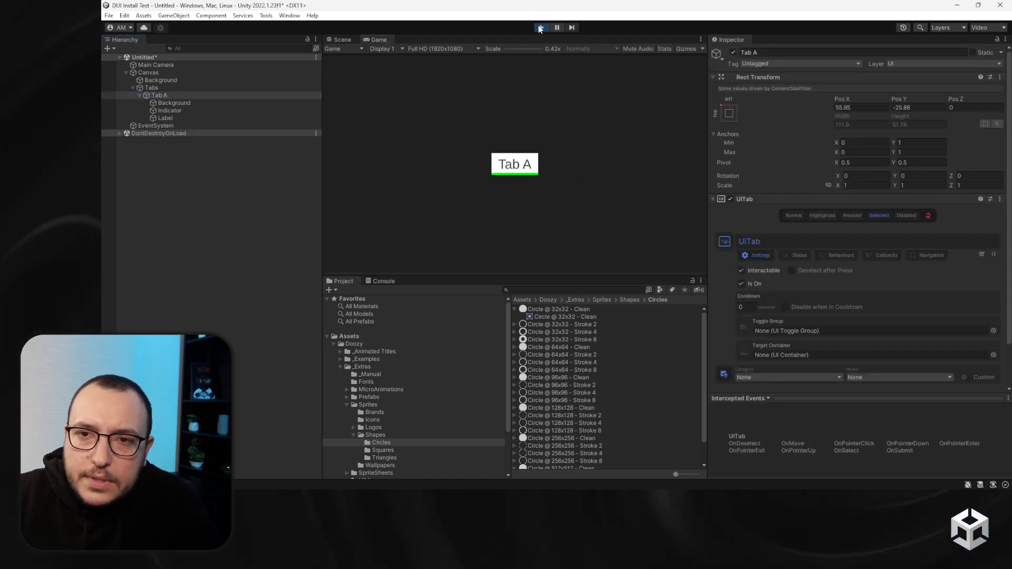
pyautogui.click(541, 28)
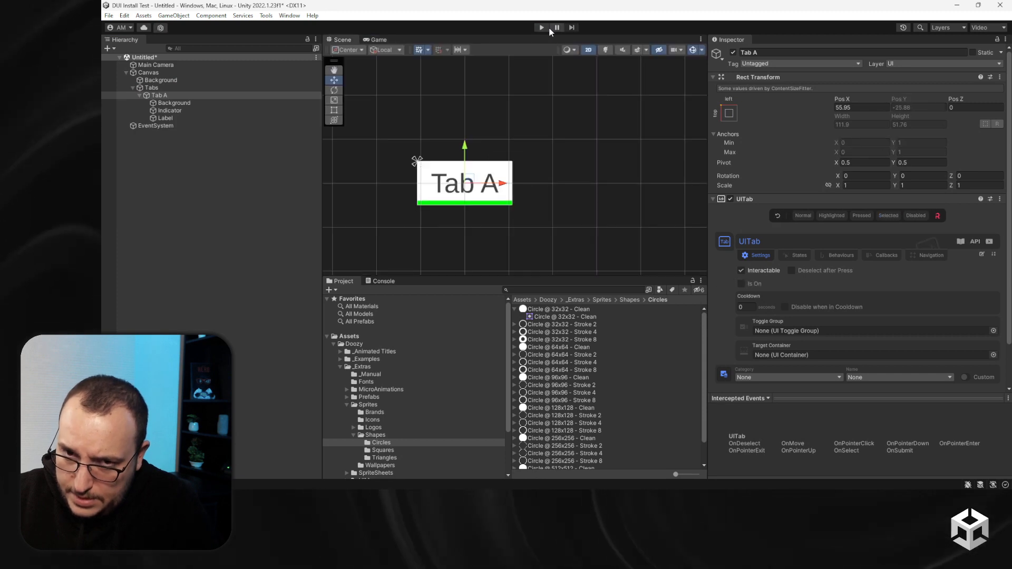
# Run the scene again, toggle Tab A on and off to test the Indicator's color animation, and stop the run
pyautogui.click(169, 111)
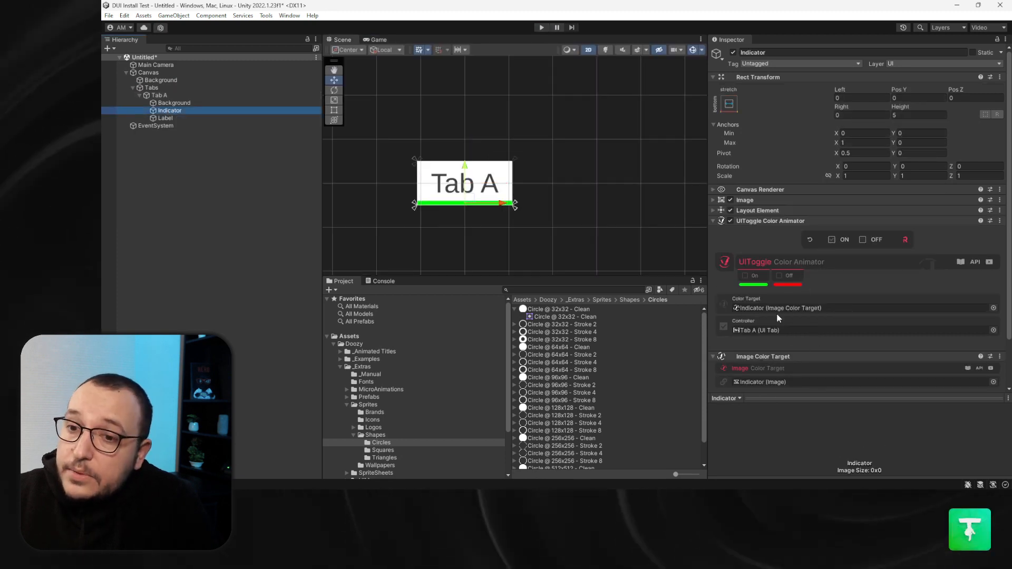
pyautogui.hotkey('ctrl', 'p')
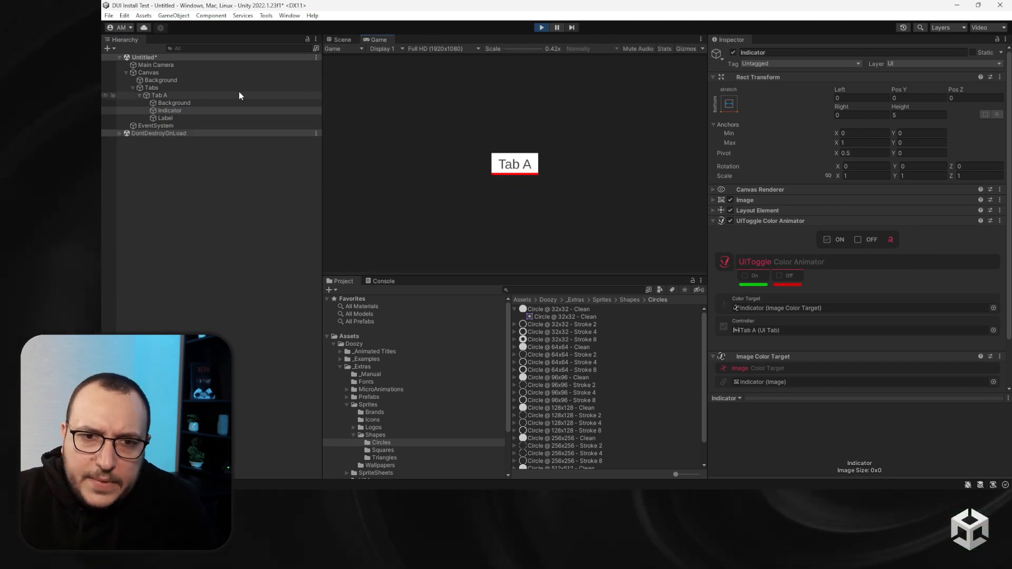
pyautogui.click(171, 96)
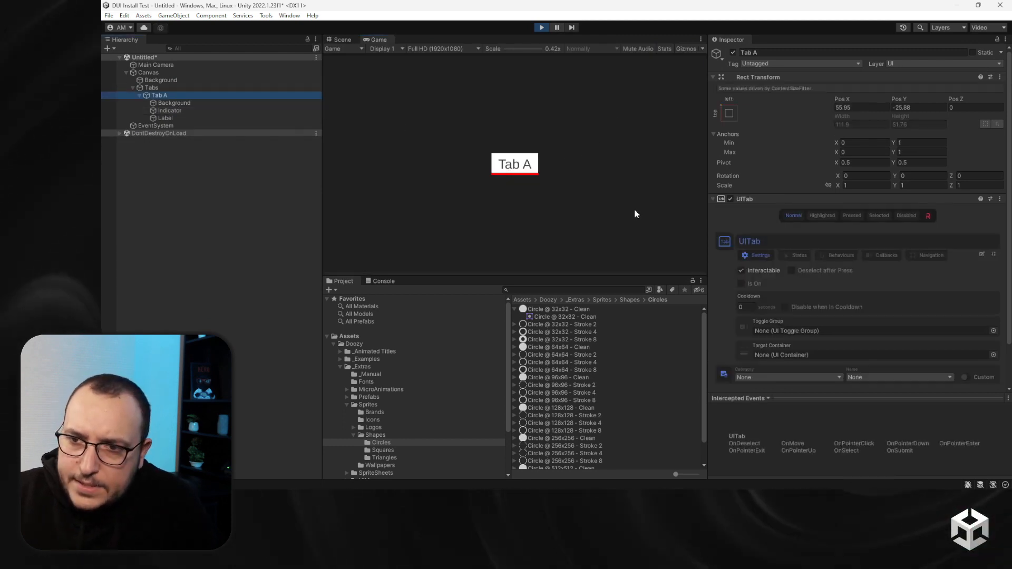
pyautogui.click(514, 169)
pyautogui.click(525, 165)
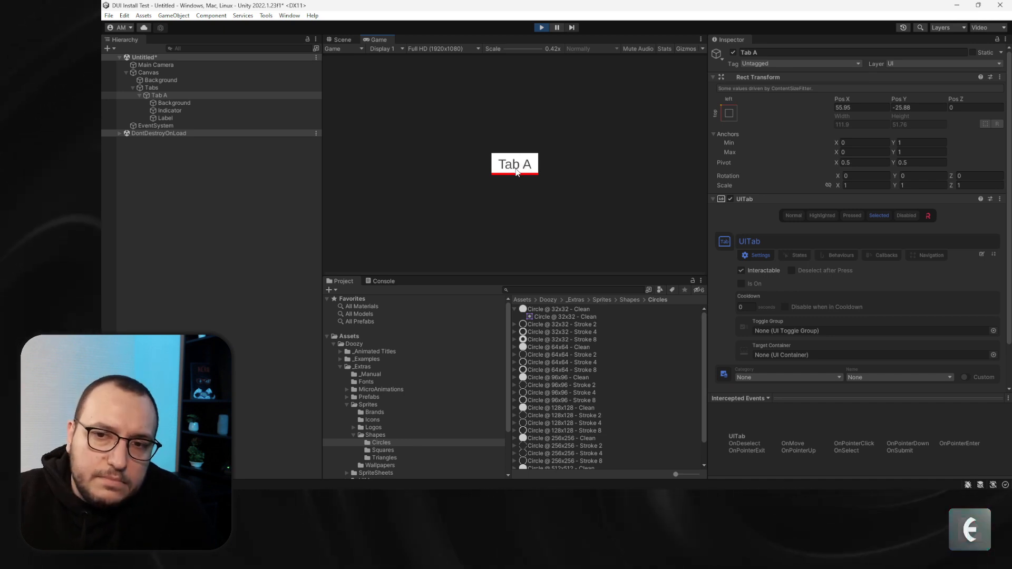
pyautogui.click(542, 27)
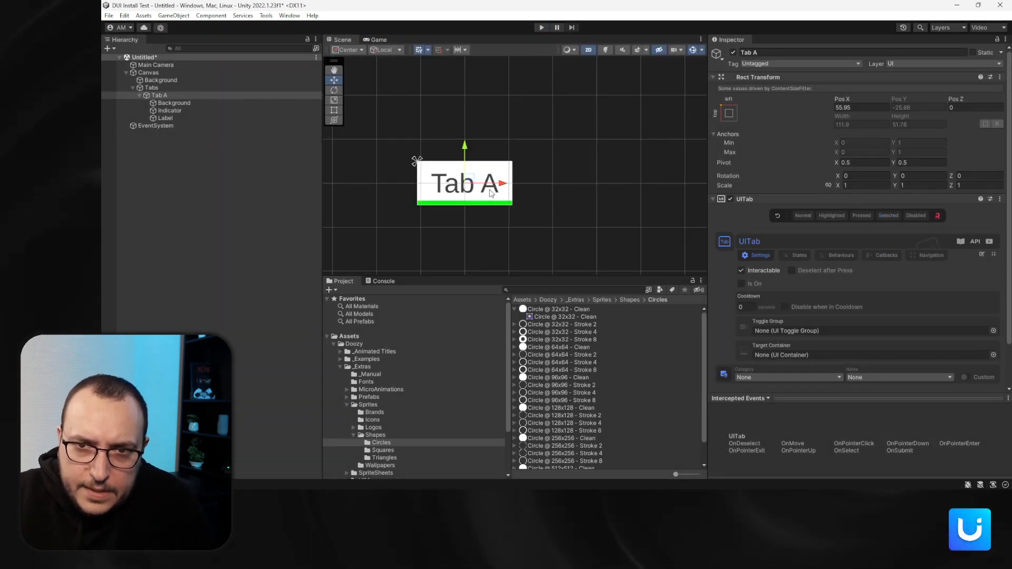
# Move Tab A's Background up by about 0.6 and restore its position with the full stretch anchor preset
pyautogui.click(177, 103)
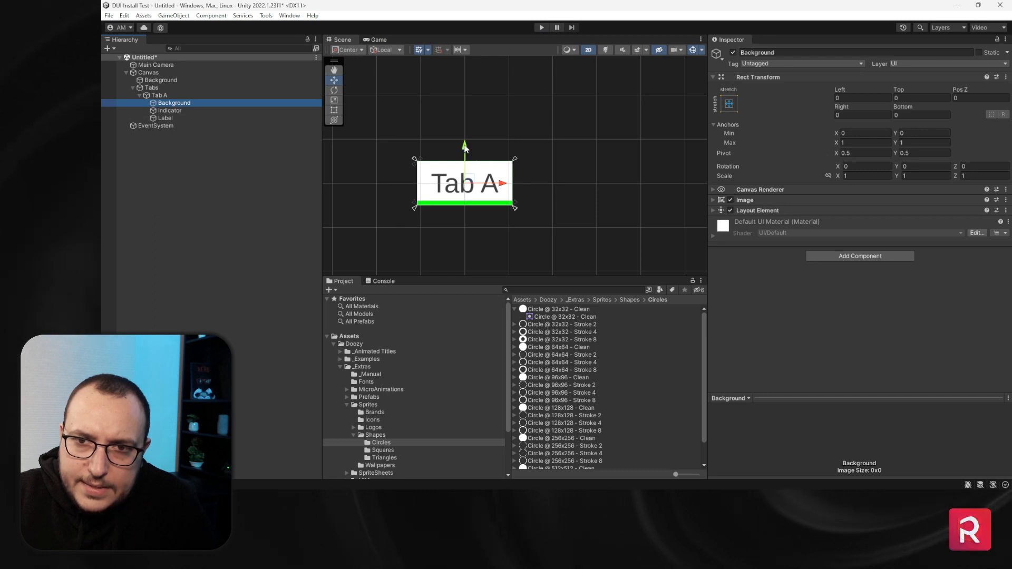
pyautogui.moveTo(465, 142); pyautogui.dragTo(465, 146)
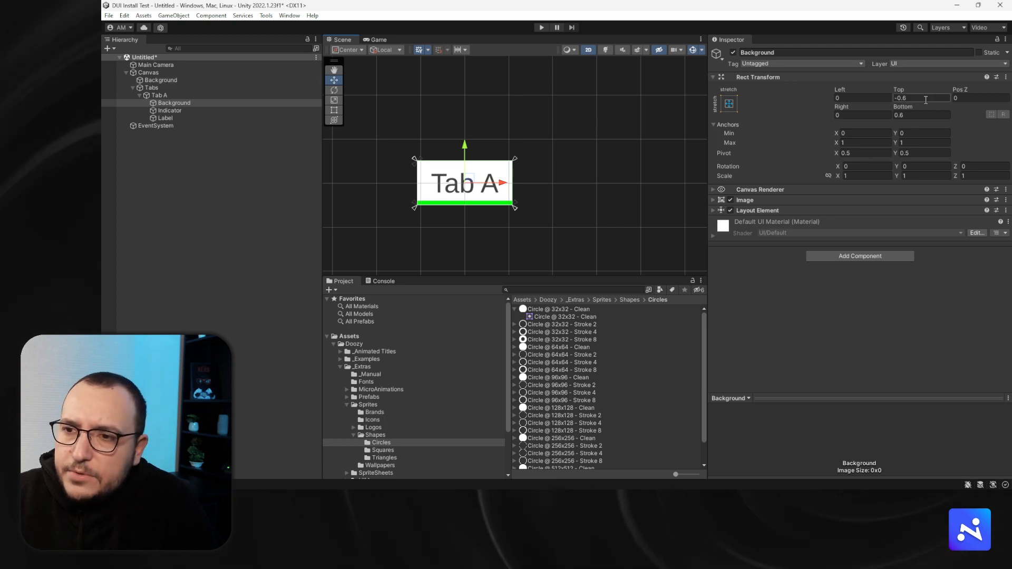
pyautogui.click(729, 104)
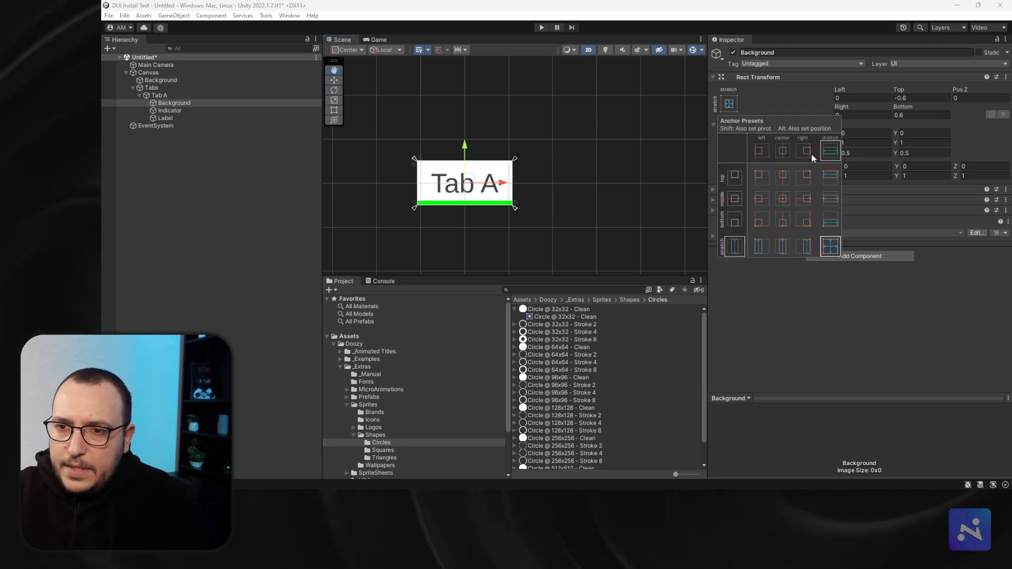
pyautogui.keyDown('alt'); pyautogui.click(833, 247); pyautogui.keyUp('alt')
pyautogui.click(839, 306)
# Add a UIToggle Vector3 Animator to Tab A's Background and assign the Background's Rect Transform as its Value Target
pyautogui.click(843, 257)
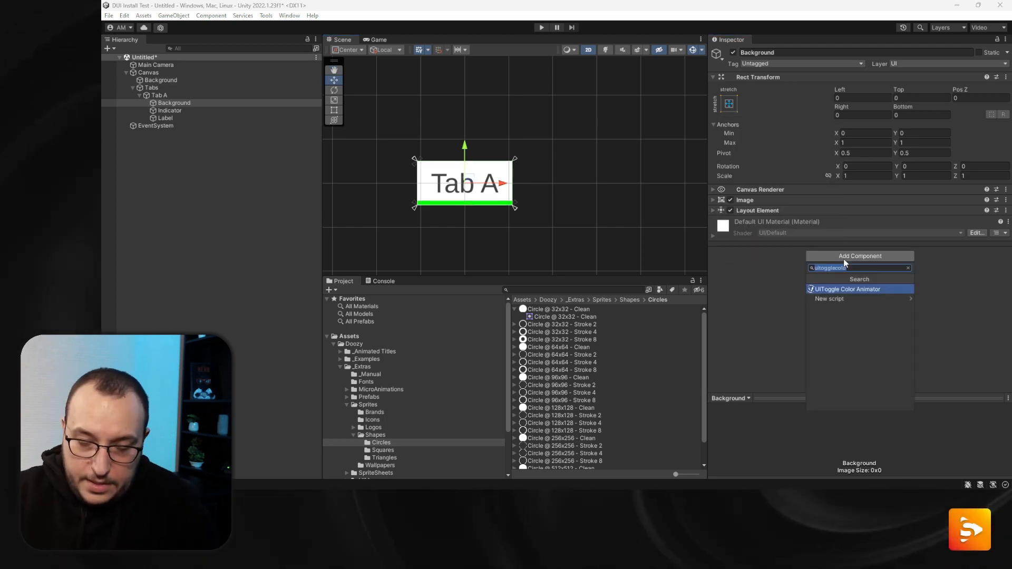
pyautogui.write('uitab')
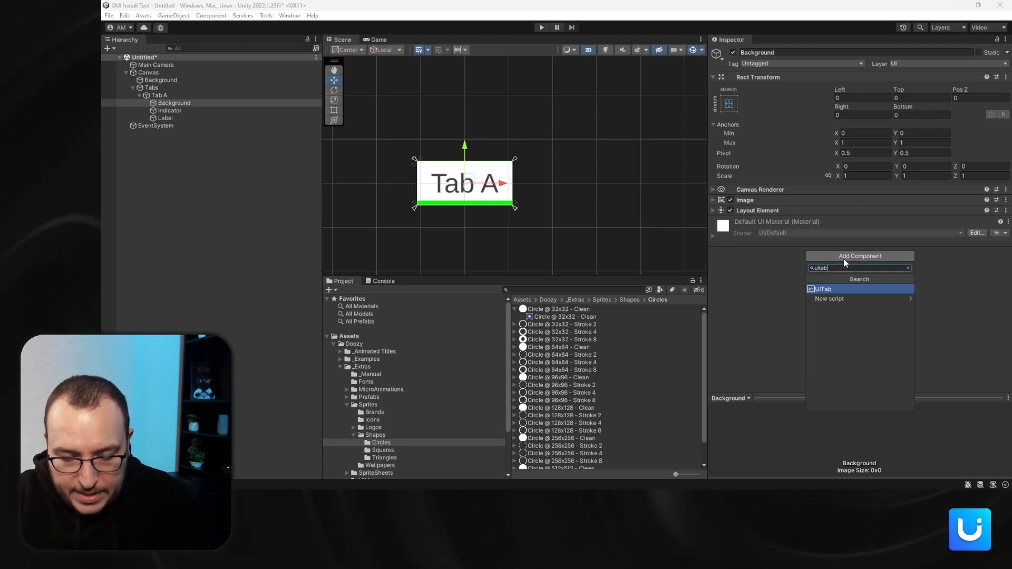
pyautogui.write('v')
pyautogui.press('BackSpace')
pyautogui.press('BackSpace')
pyautogui.press('BackSpace')
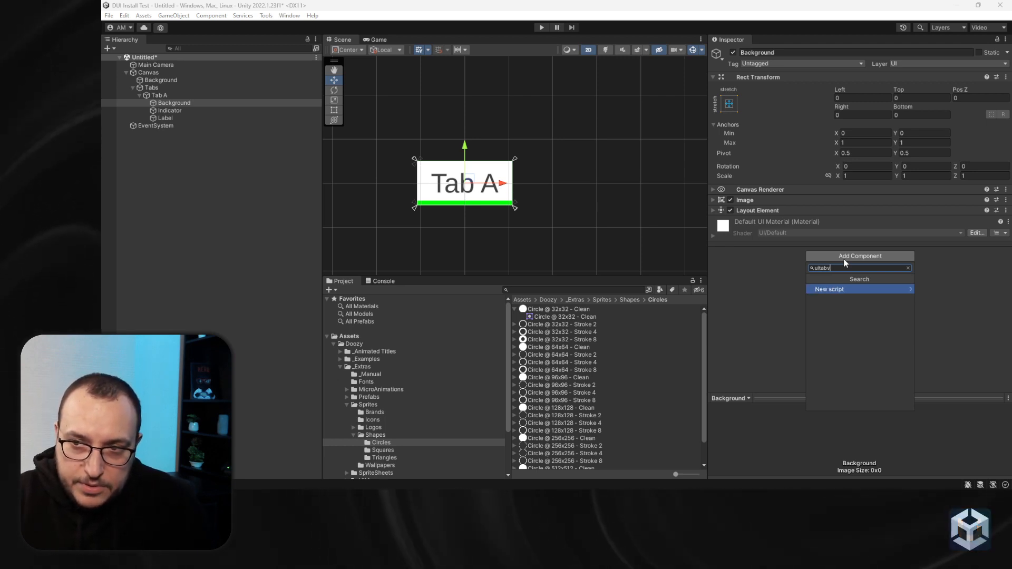
pyautogui.press('BackSpace')
pyautogui.write('og')
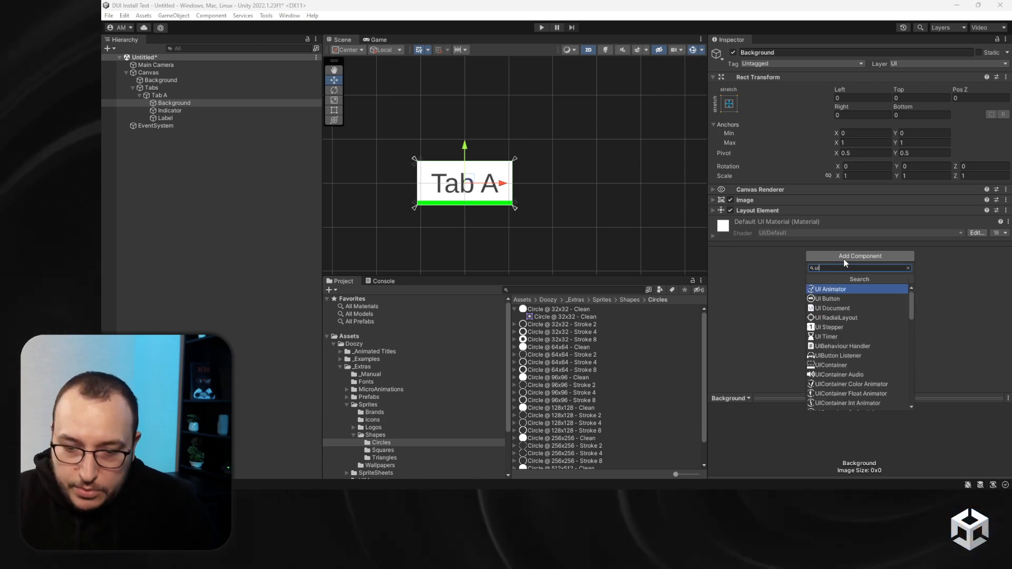
pyautogui.write('gleve')
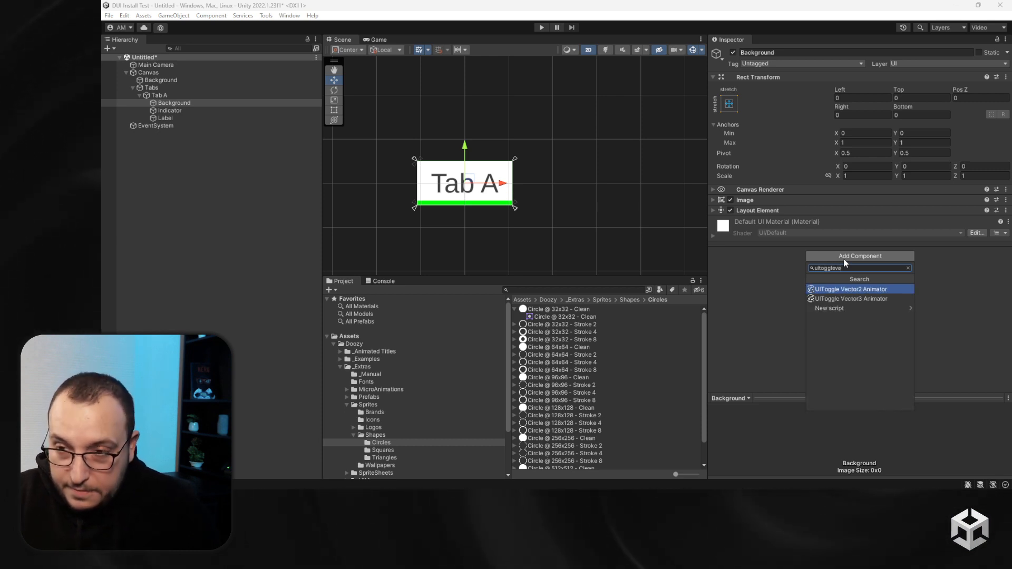
pyautogui.press('Down')
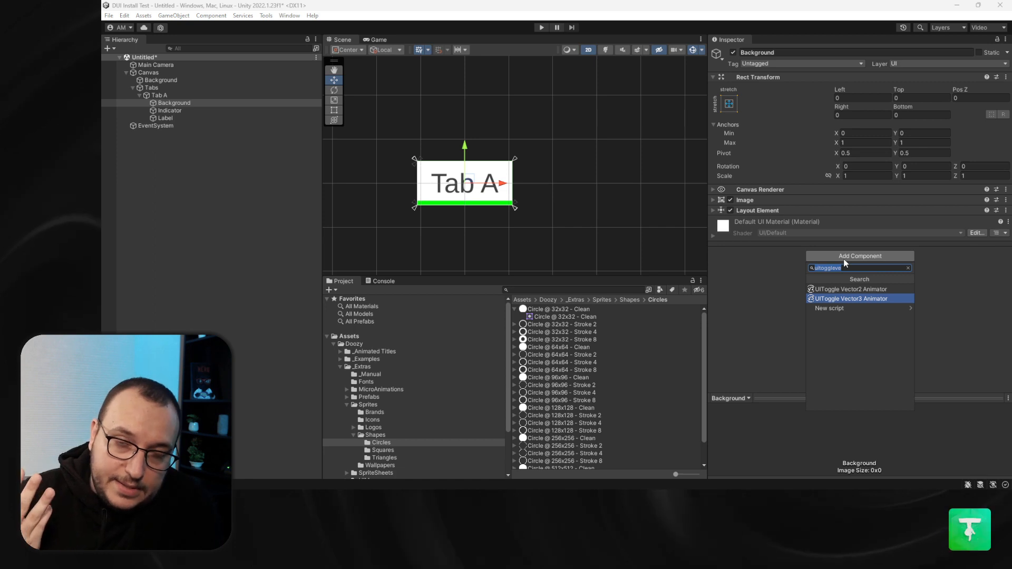
pyautogui.press('Return')
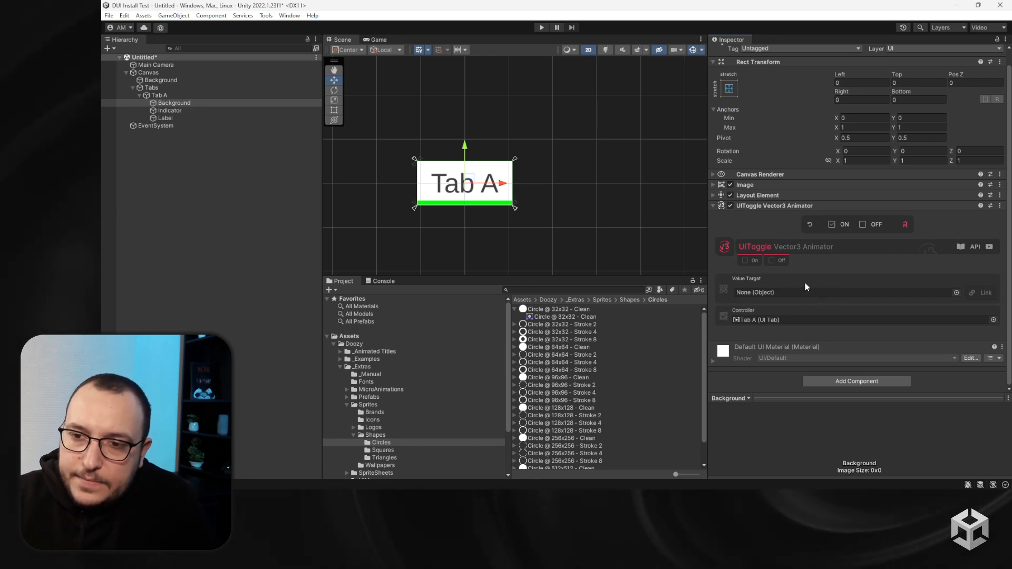
pyautogui.moveTo(754, 67); pyautogui.dragTo(808, 293)
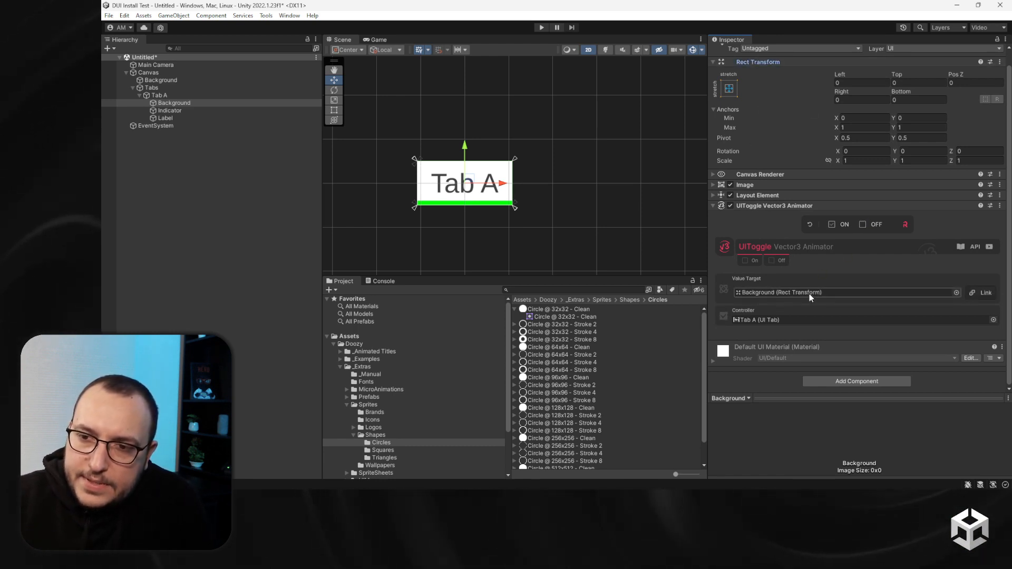
# Link the Background's Vector3 Animator Value Target to the Rect Transform's localPosition property
pyautogui.click(975, 293)
pyautogui.moveTo(937, 315)
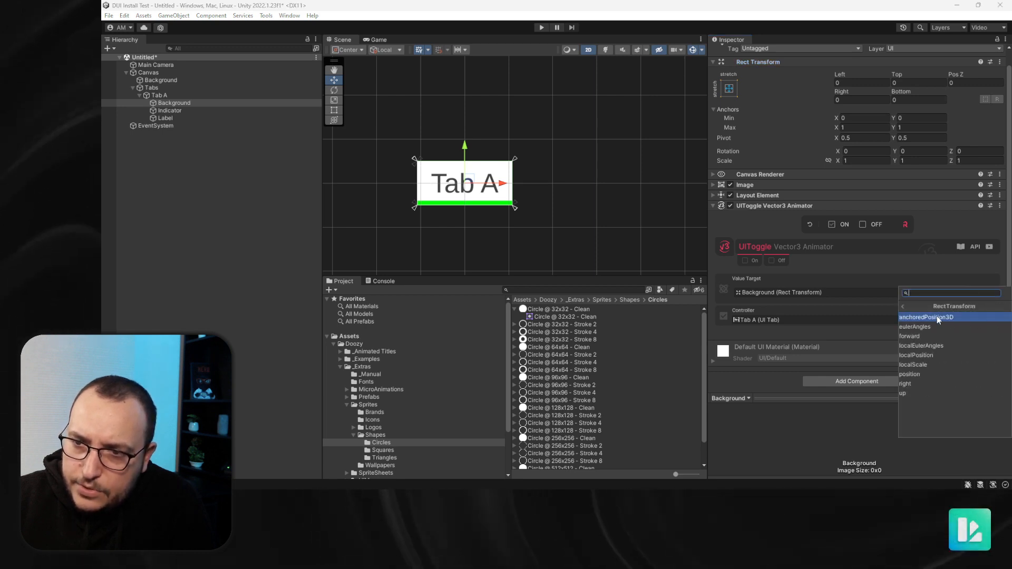
pyautogui.click(905, 352)
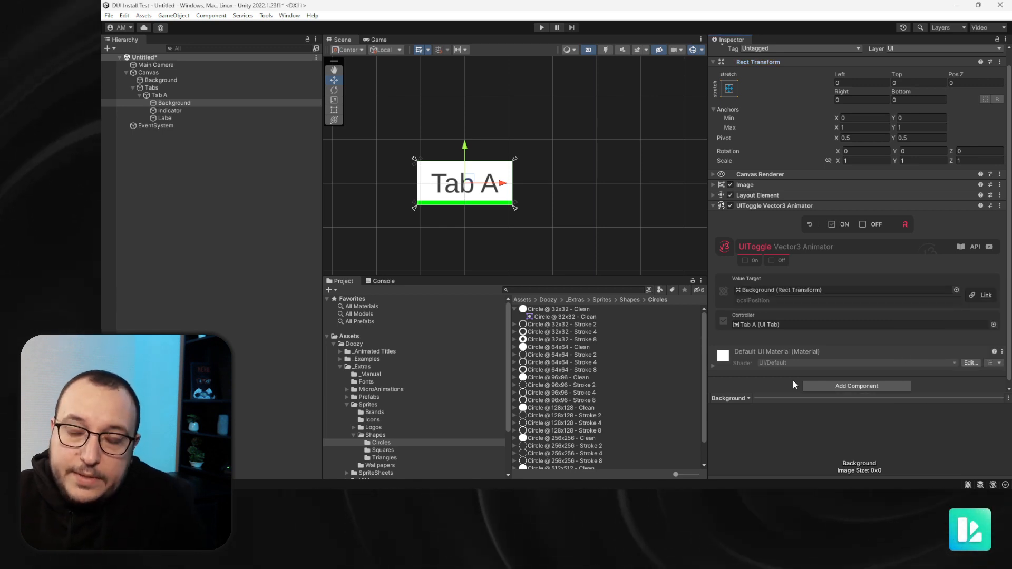
# Configure the Background's On animation with From and To both set to Start Value and a To Offset Y of 6
pyautogui.click(753, 260)
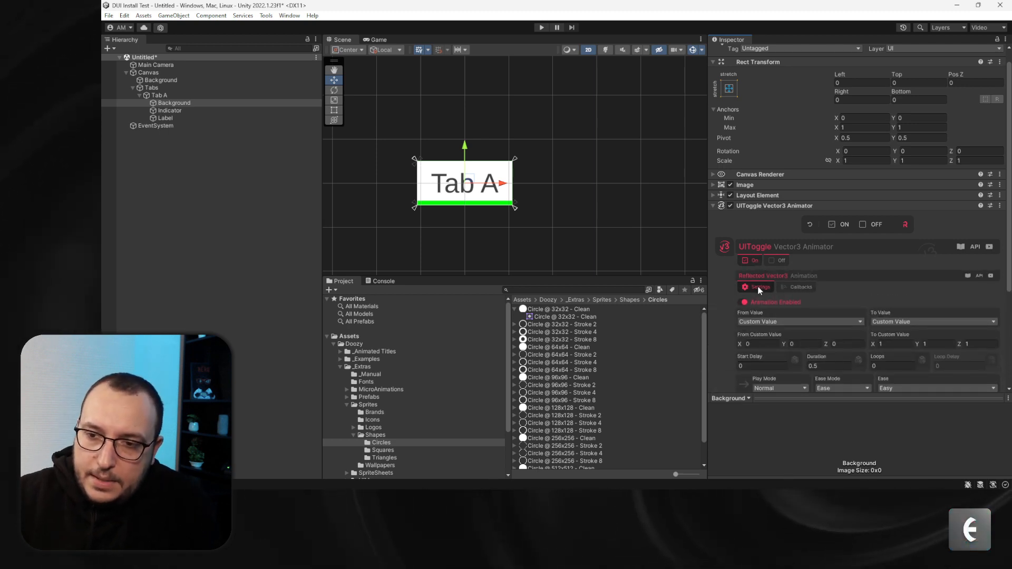
pyautogui.click(765, 321)
pyautogui.click(770, 332)
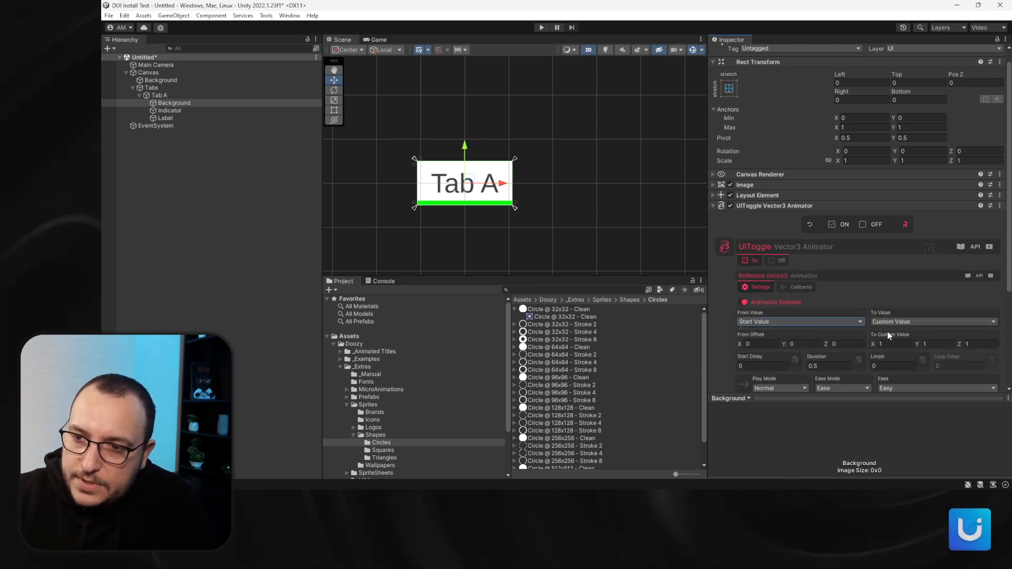
pyautogui.click(896, 322)
pyautogui.click(901, 333)
pyautogui.click(926, 345)
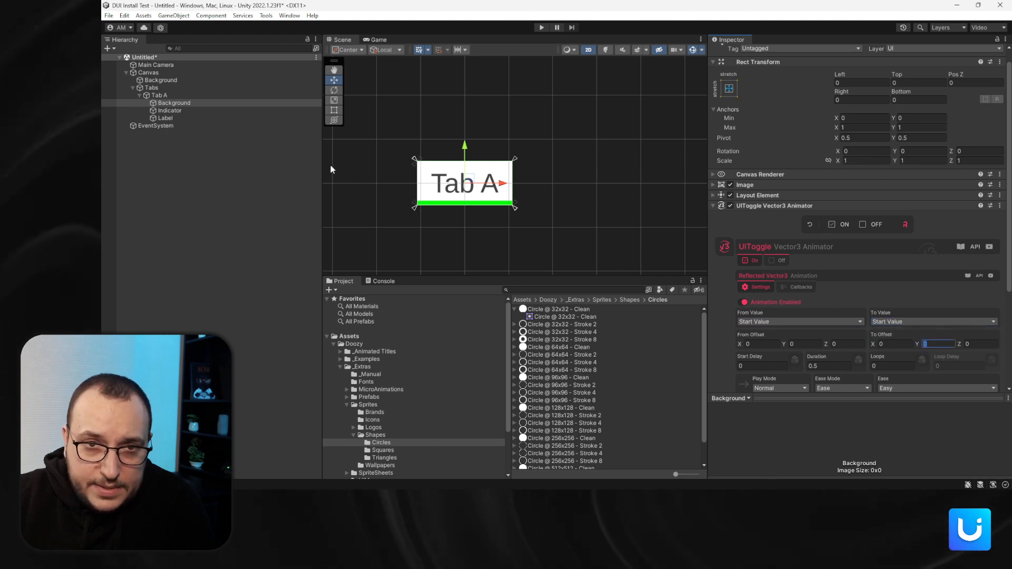
pyautogui.write('6')
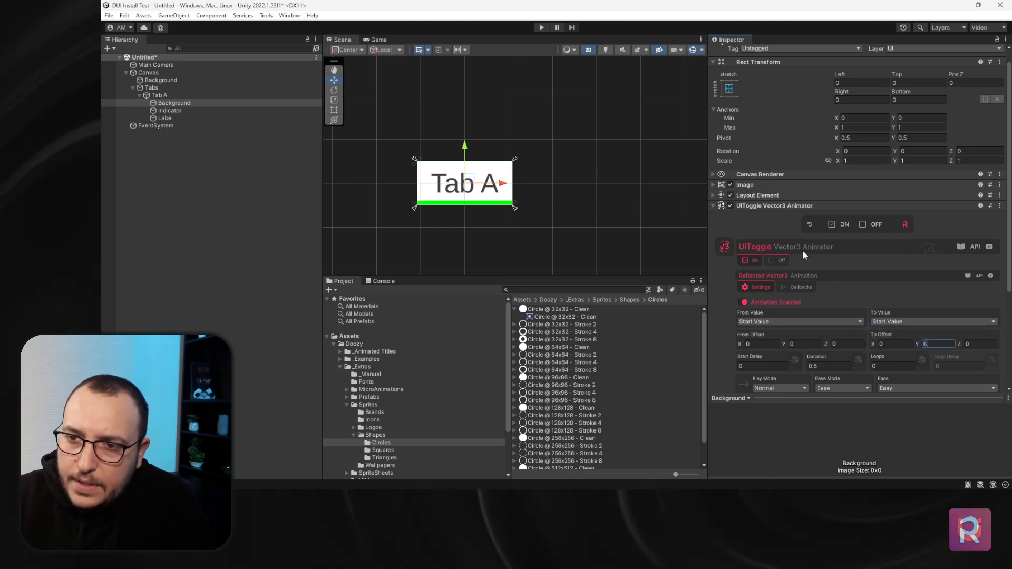
# Enable the Background's Off animation from Start Value with a Y offset of 6 to Start Value, with a duration of 0.3
pyautogui.click(778, 260)
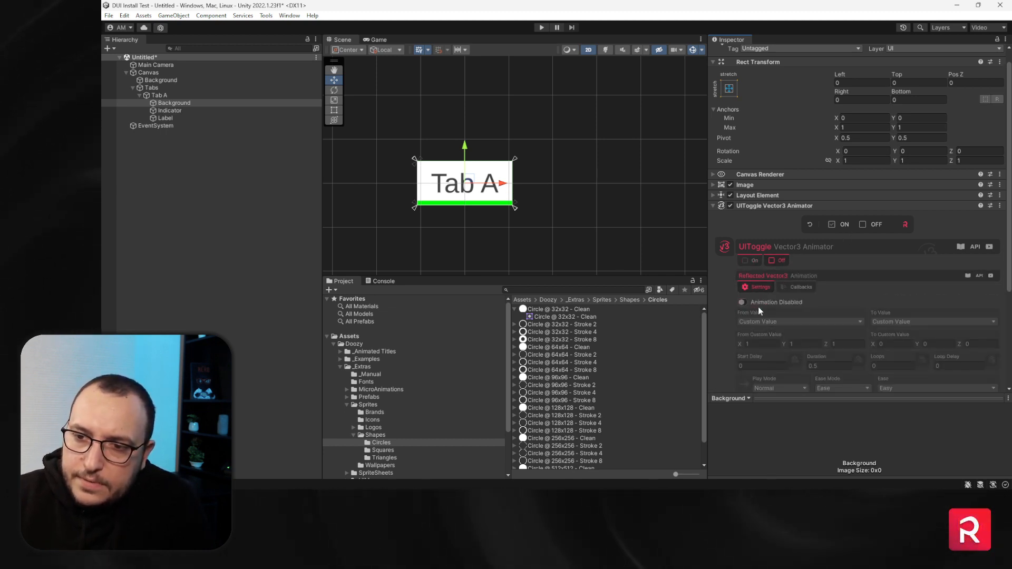
pyautogui.click(774, 322)
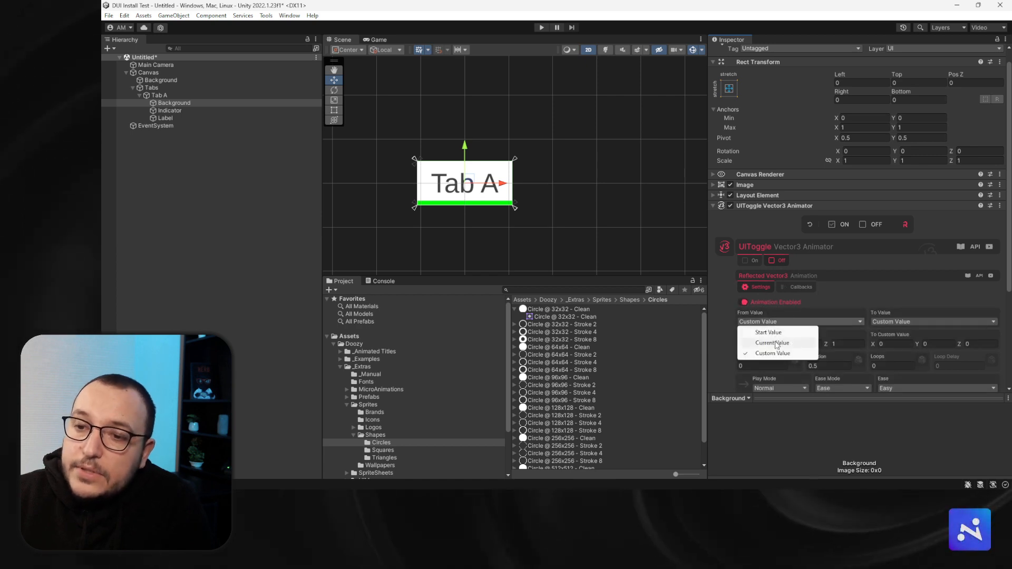
pyautogui.click(768, 332)
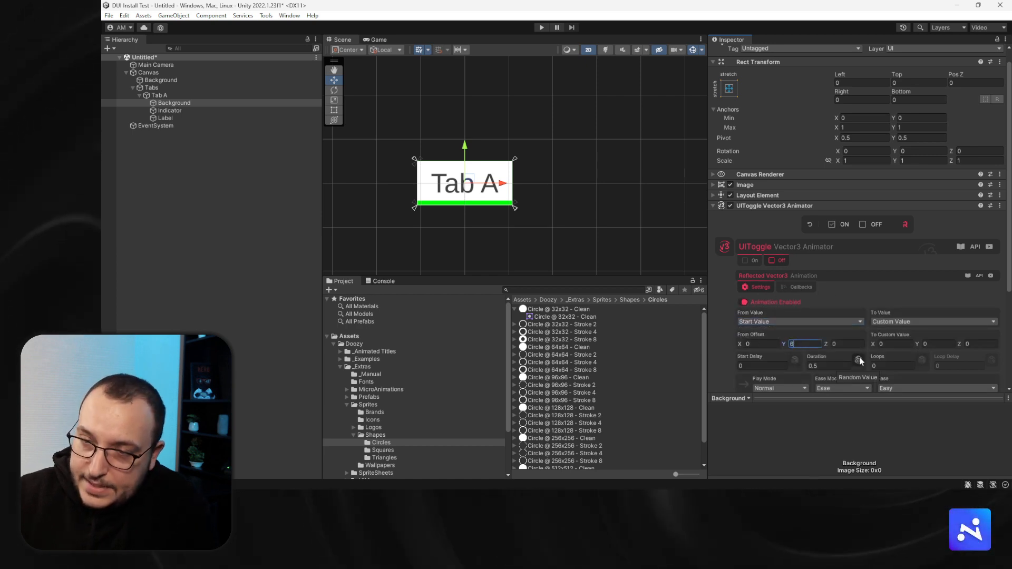
pyautogui.click(911, 323)
pyautogui.click(896, 332)
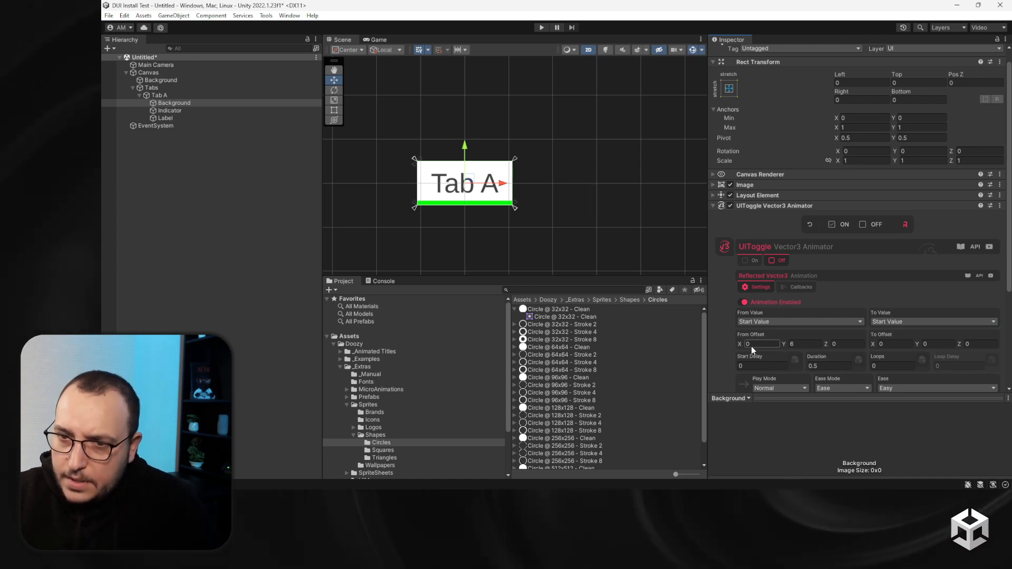
pyautogui.click(826, 366)
pyautogui.write('0.2')
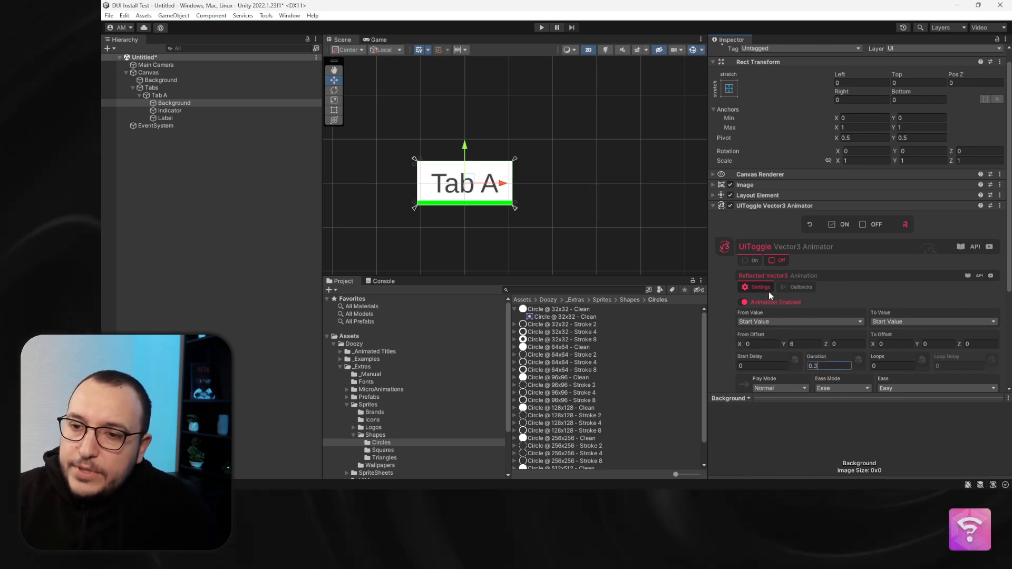
# Set the duration of the Background's On animation to 0.3
pyautogui.click(750, 261)
pyautogui.click(756, 288)
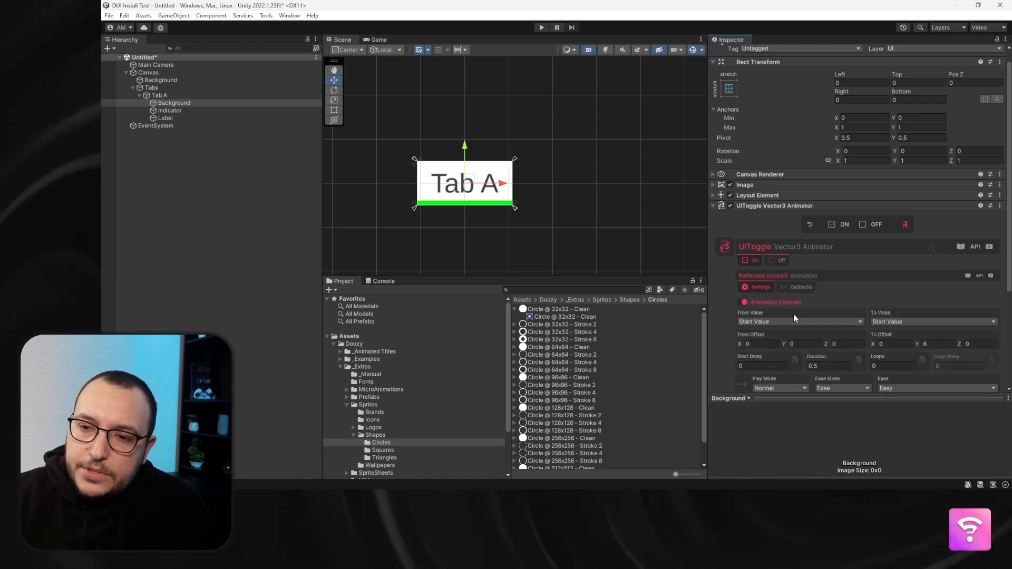
pyautogui.click(831, 366)
pyautogui.write('0.3')
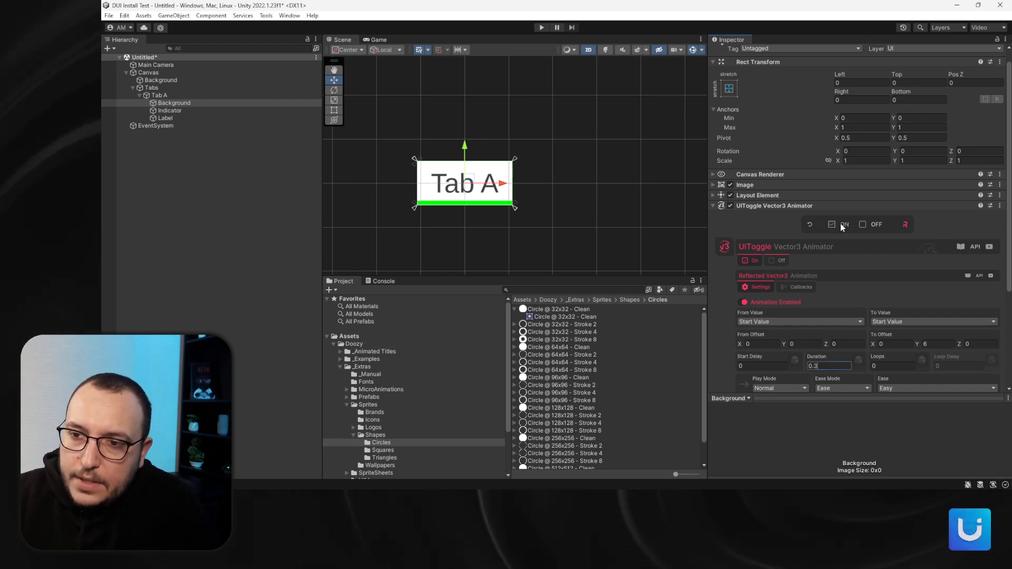
# Preview the Background's Off and On animations and examine the gap above the Indicator up close
pyautogui.click(862, 225)
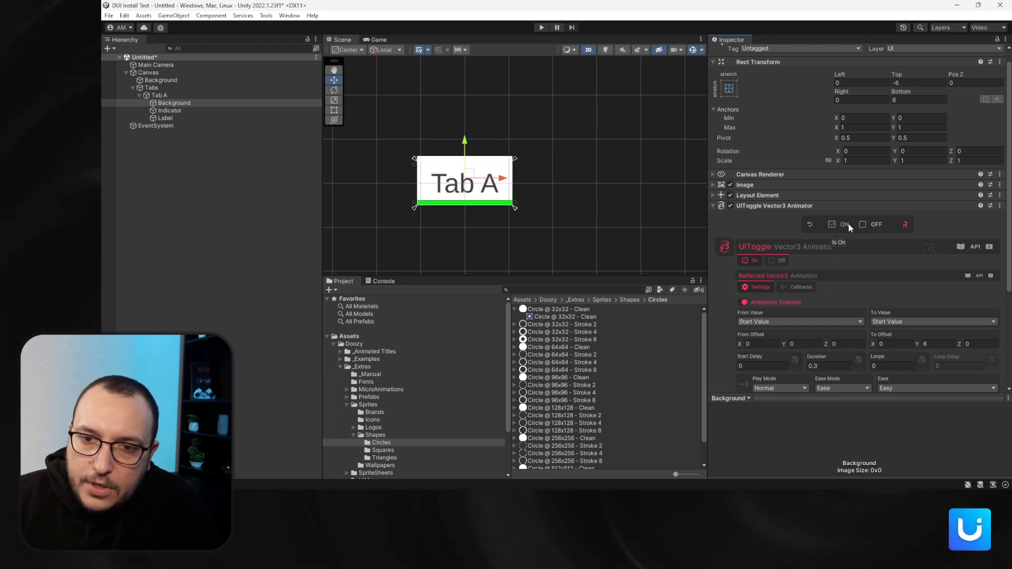
pyautogui.click(834, 225)
pyautogui.scroll(5, 500, 220)
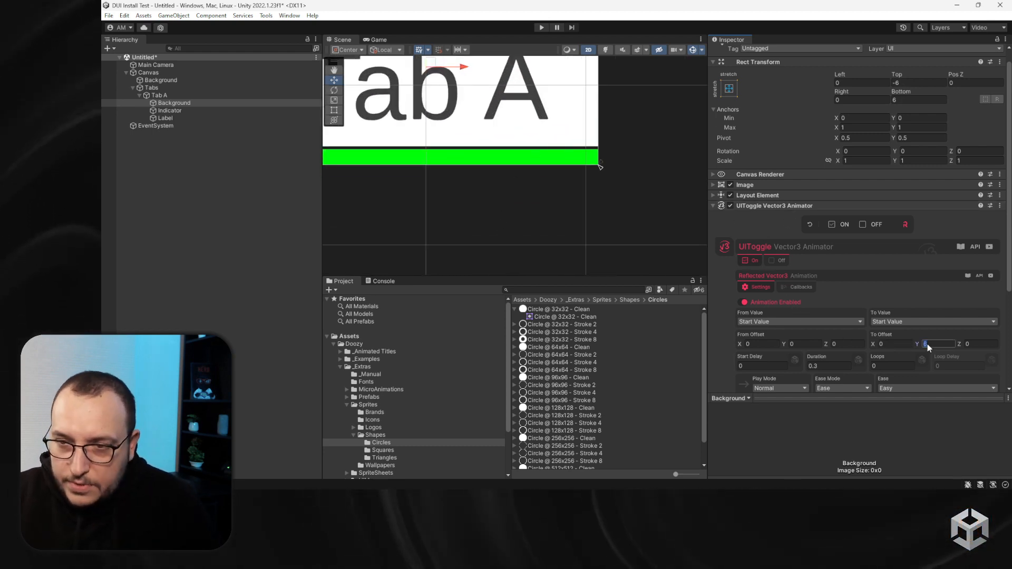
# Set the Y offset to 4 for both the On animation's To Offset and the Off animation's From Offset
pyautogui.write('4')
pyautogui.click(772, 261)
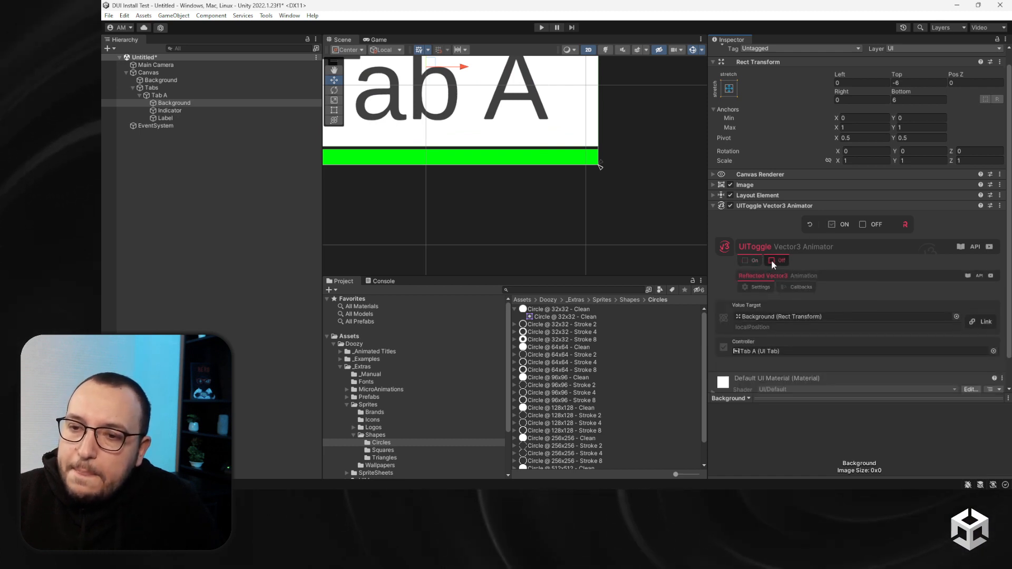
pyautogui.click(759, 286)
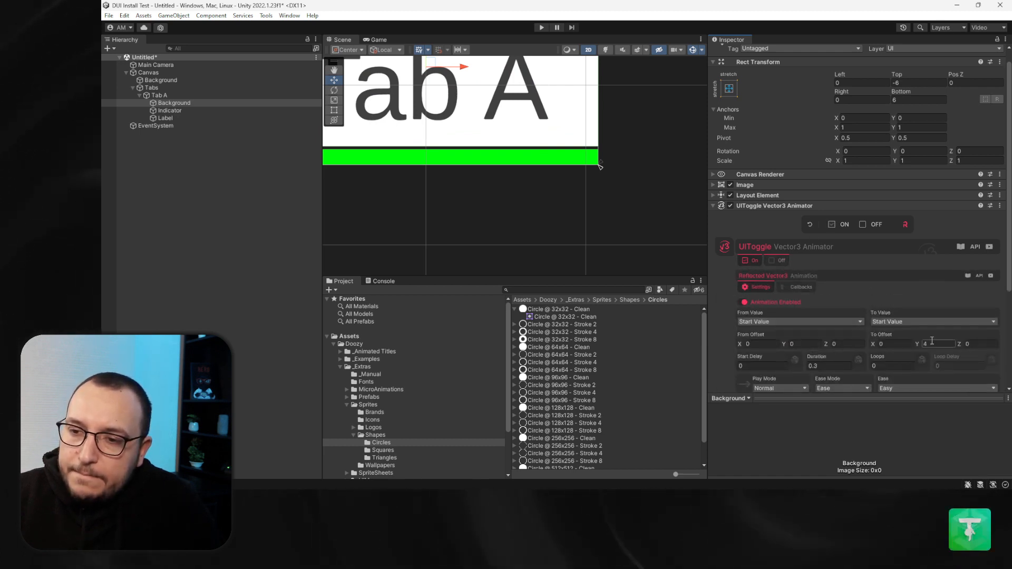
pyautogui.click(778, 262)
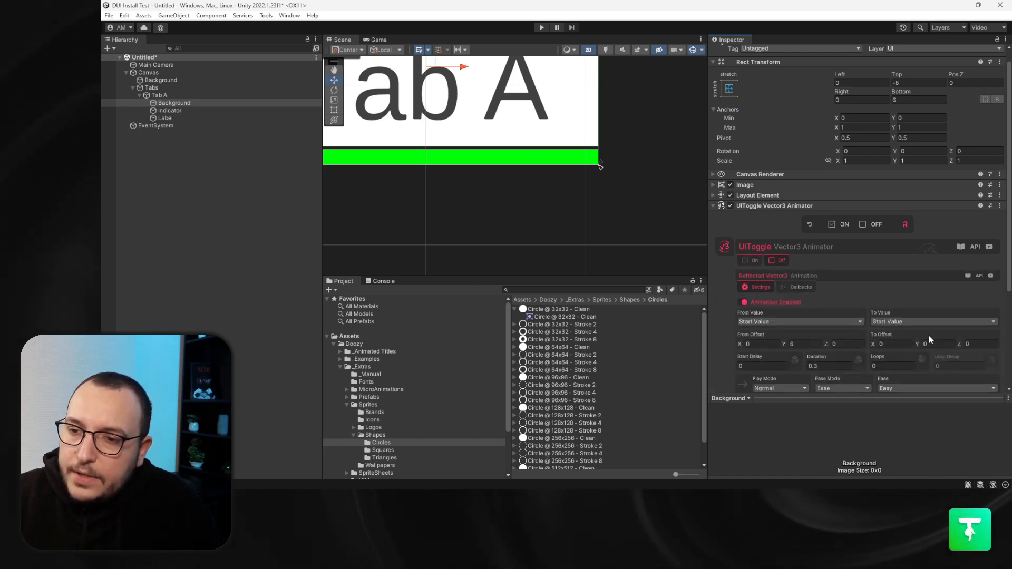
pyautogui.click(808, 343)
pyautogui.write('4')
pyautogui.press('Return')
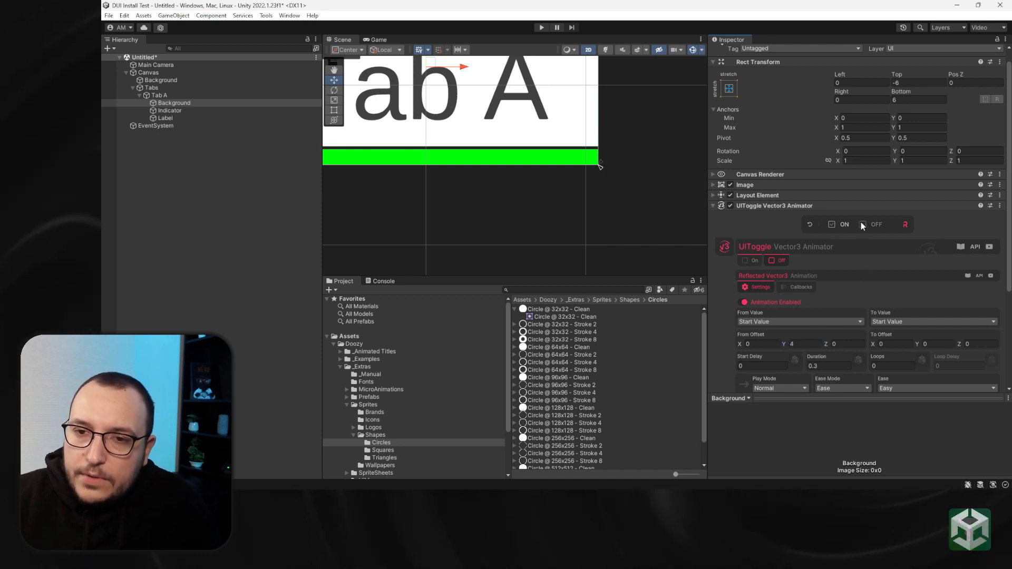
# Preview the Background's On and Off animations with the reduced offset
pyautogui.click(858, 224)
pyautogui.click(843, 224)
pyautogui.scroll(-3, 632, 211)
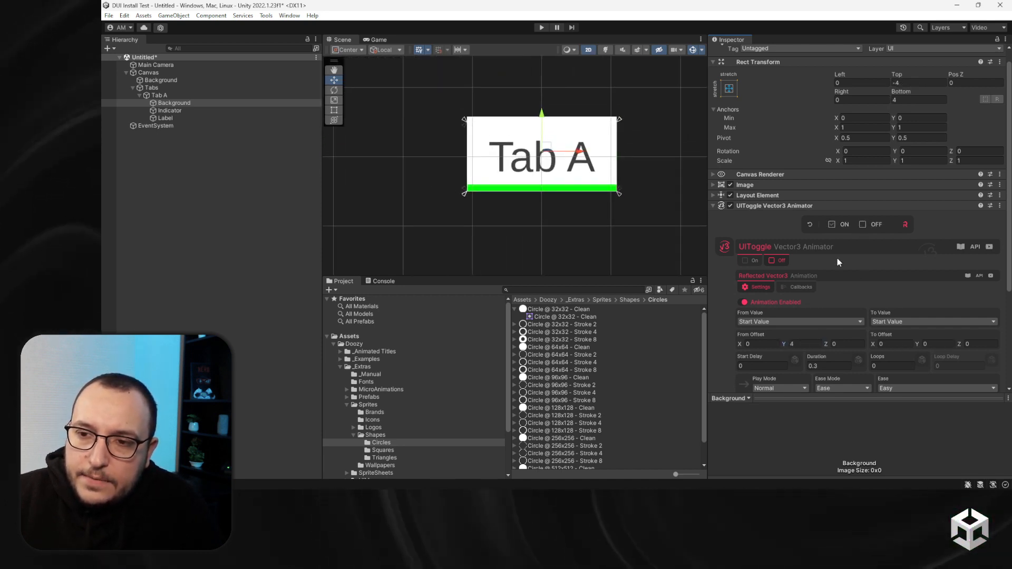
pyautogui.click(853, 224)
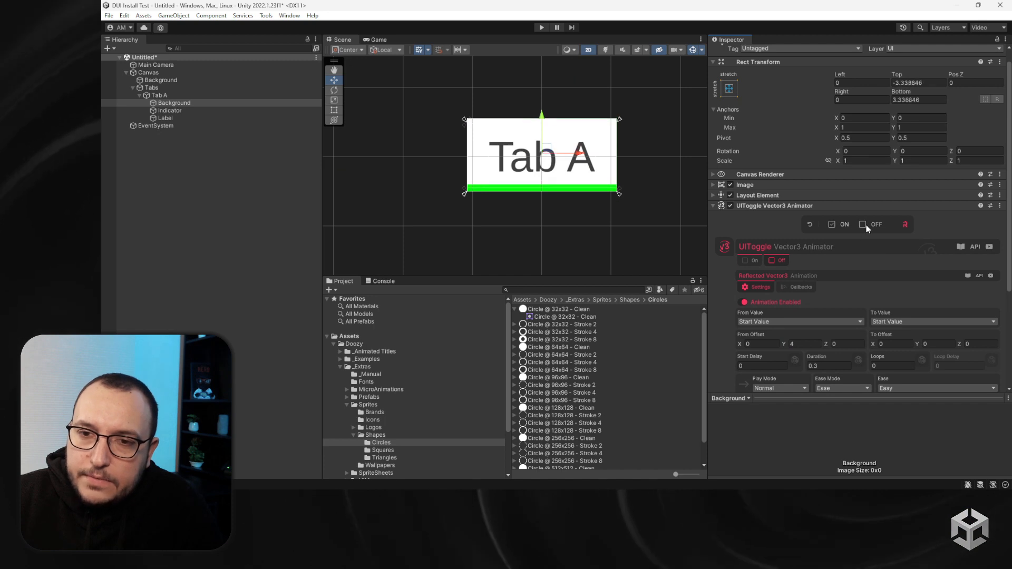
pyautogui.click(852, 224)
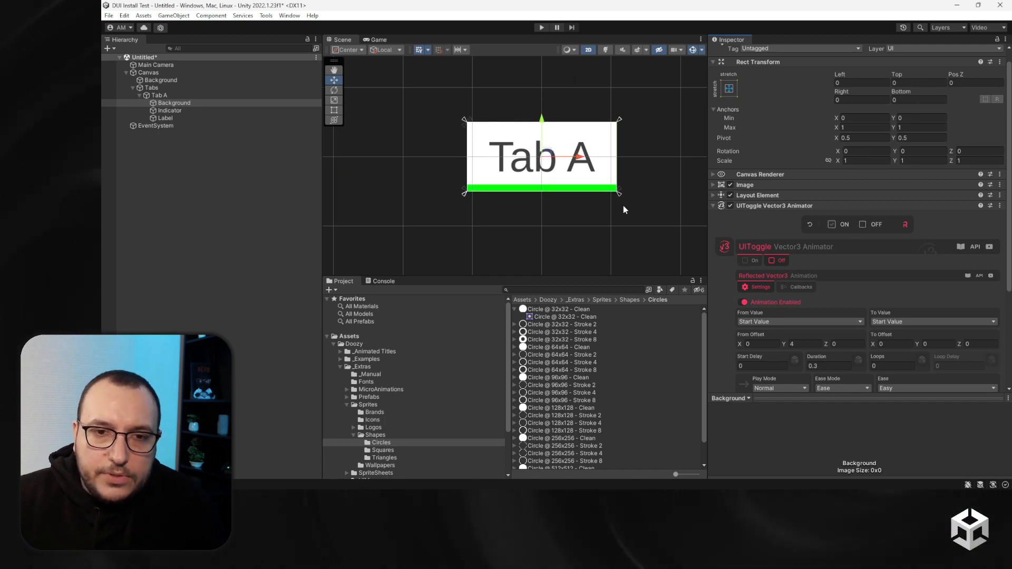
# Add a UIToggle UIAnimator component to Tab A's Label
pyautogui.click(174, 118)
pyautogui.scroll(-10, 822, 338)
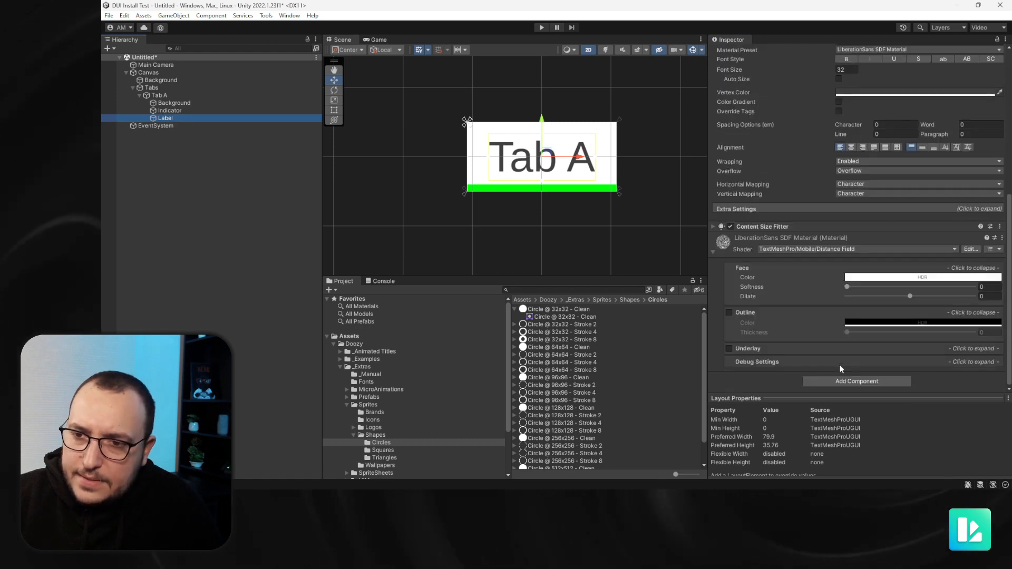
pyautogui.scroll(-2, 841, 371)
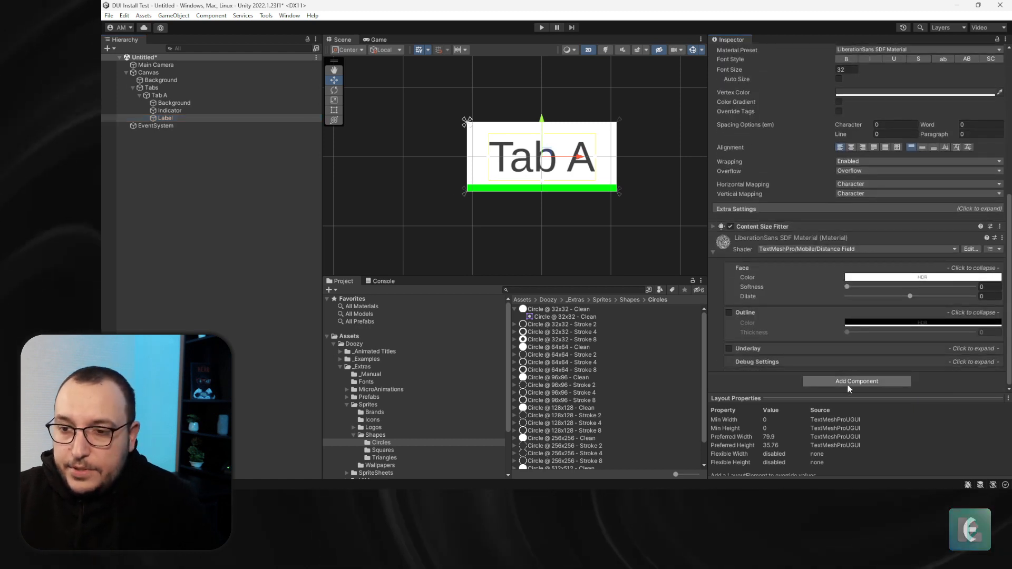
pyautogui.click(848, 384)
pyautogui.press('End')
pyautogui.press('BackSpace')
pyautogui.press('BackSpace')
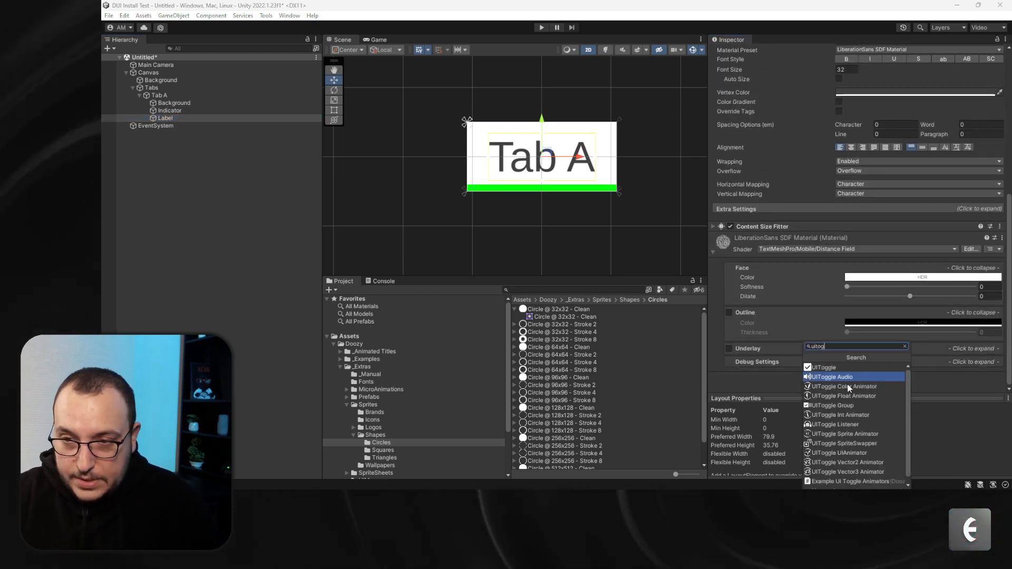
pyautogui.write('ui')
pyautogui.press('Return')
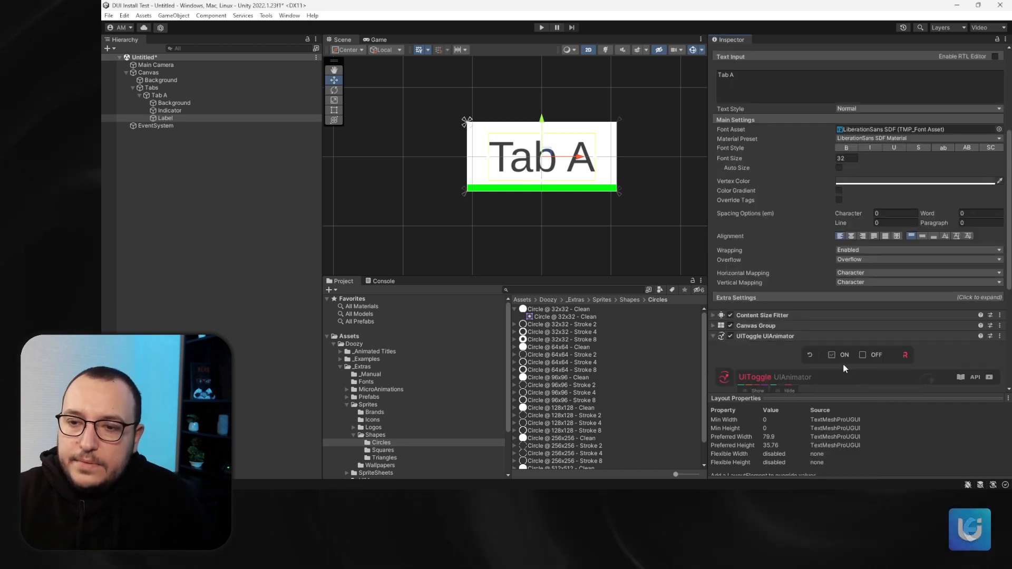
pyautogui.rightClick(815, 184)
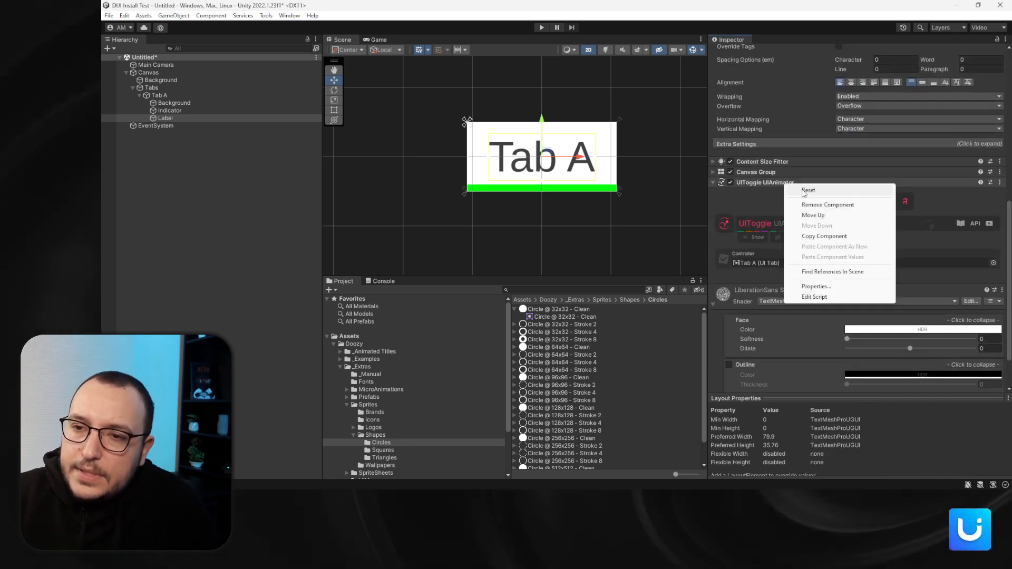
pyautogui.click(832, 204)
# Enable Scale in the Label's Show animation with a From Offset of -0.2 on X and Y, and preview it
pyautogui.click(757, 237)
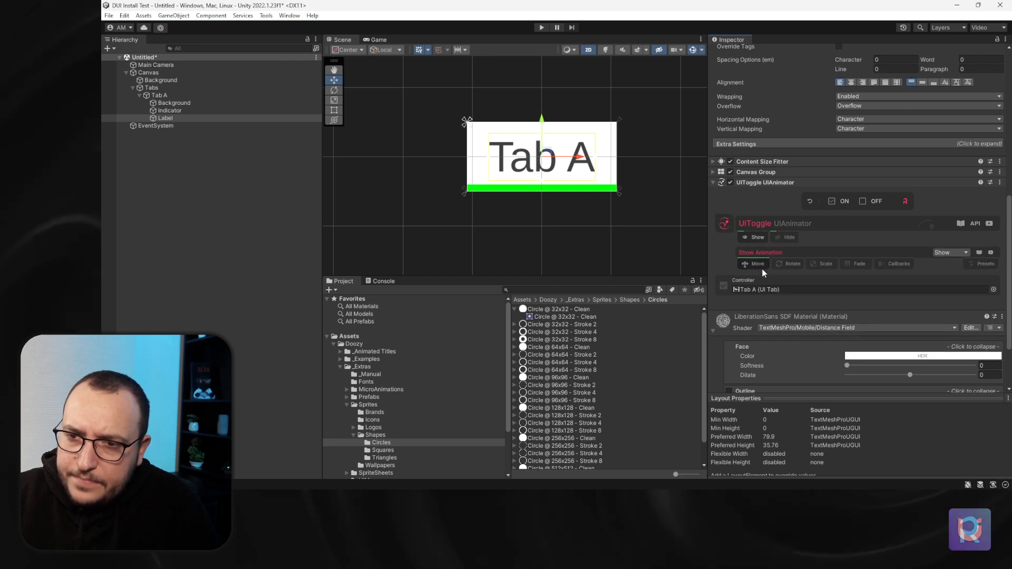
pyautogui.click(757, 264)
pyautogui.click(759, 279)
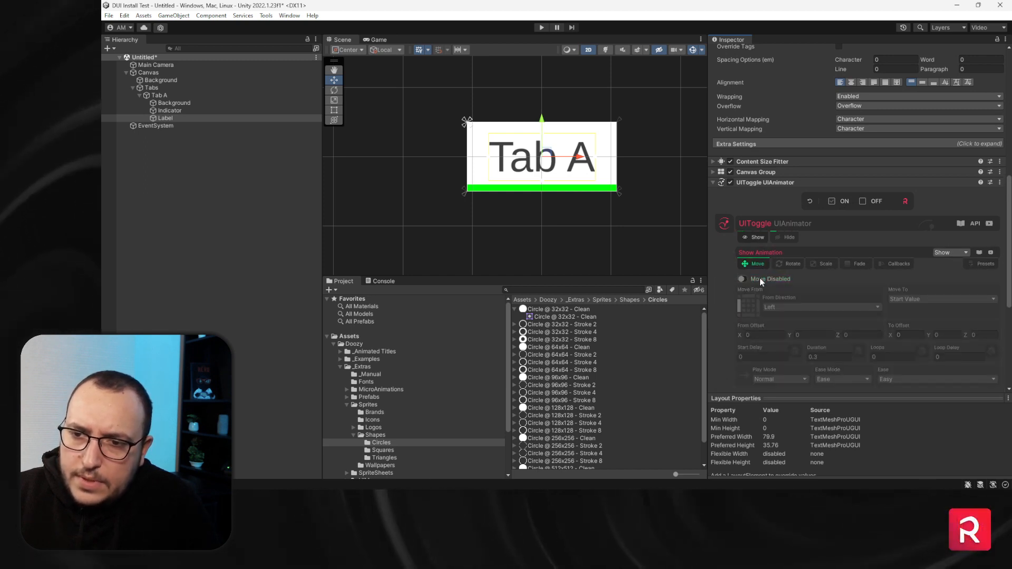
pyautogui.click(824, 264)
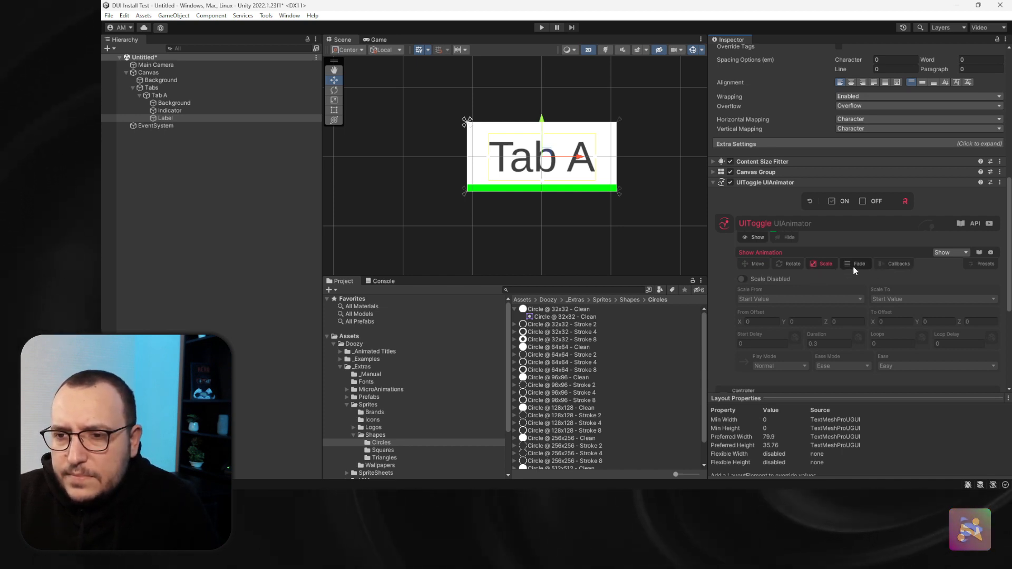
pyautogui.click(777, 280)
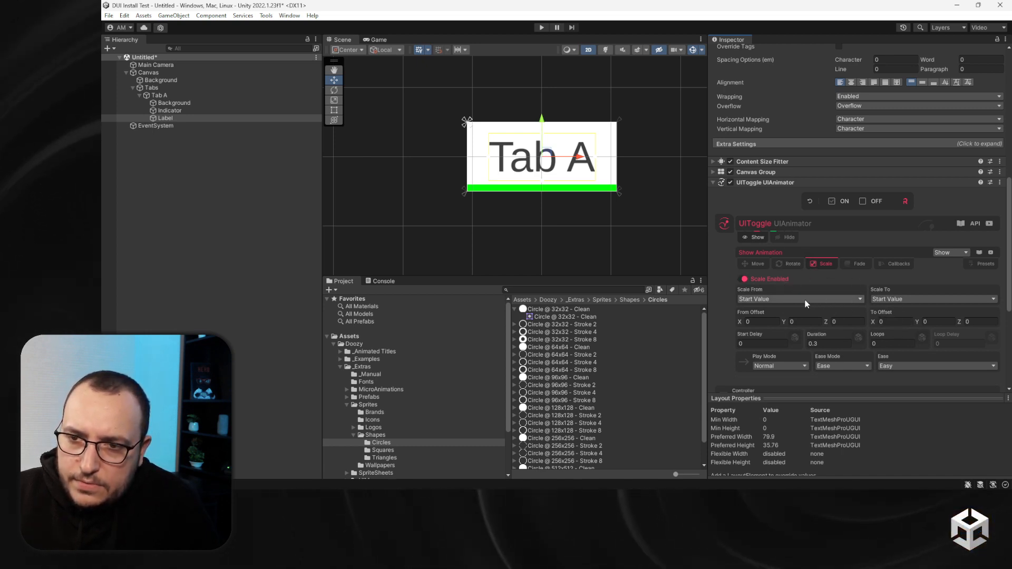
pyautogui.write('-0.2')
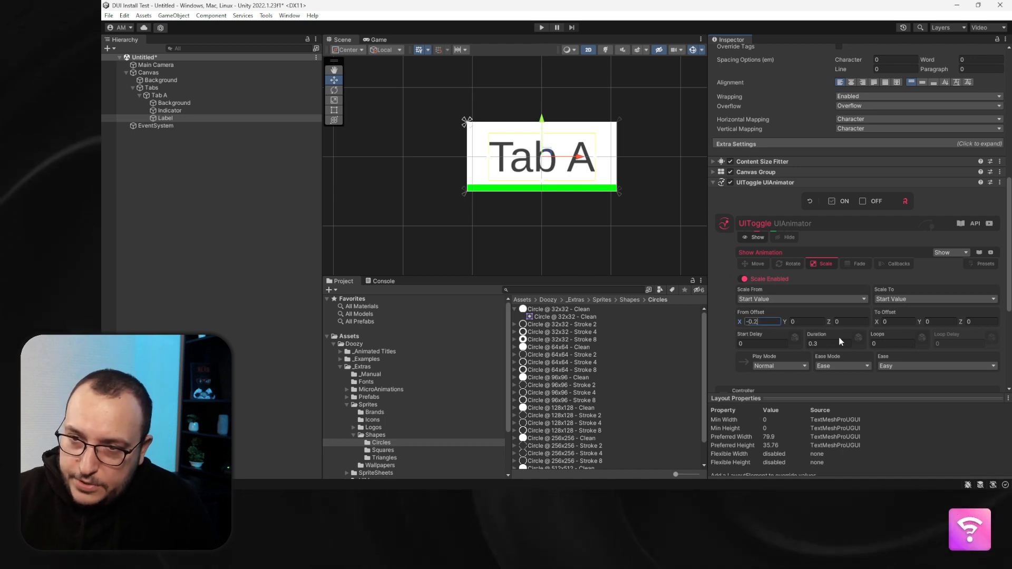
pyautogui.click(806, 322)
pyautogui.write('-0.2')
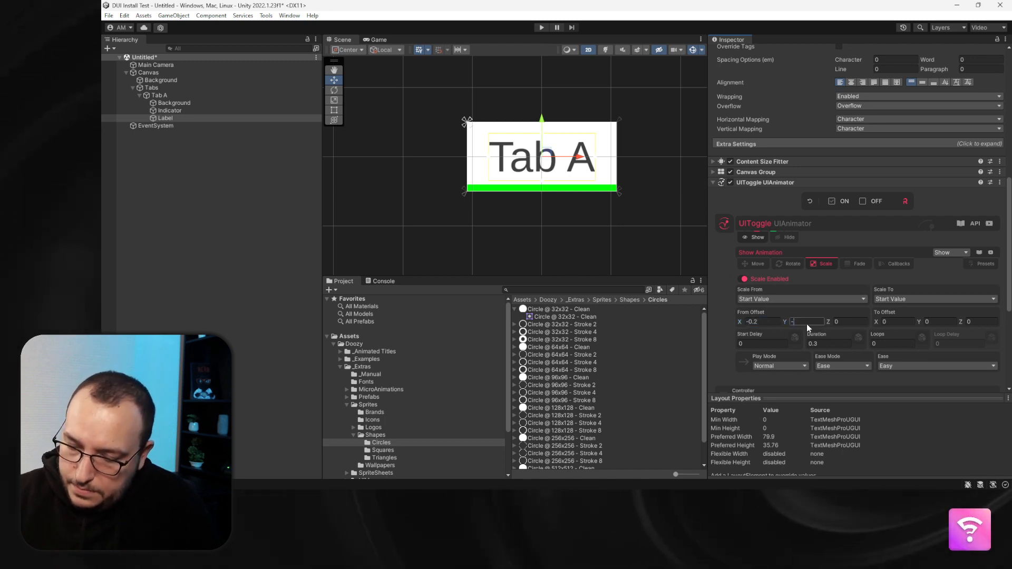
pyautogui.click(839, 200)
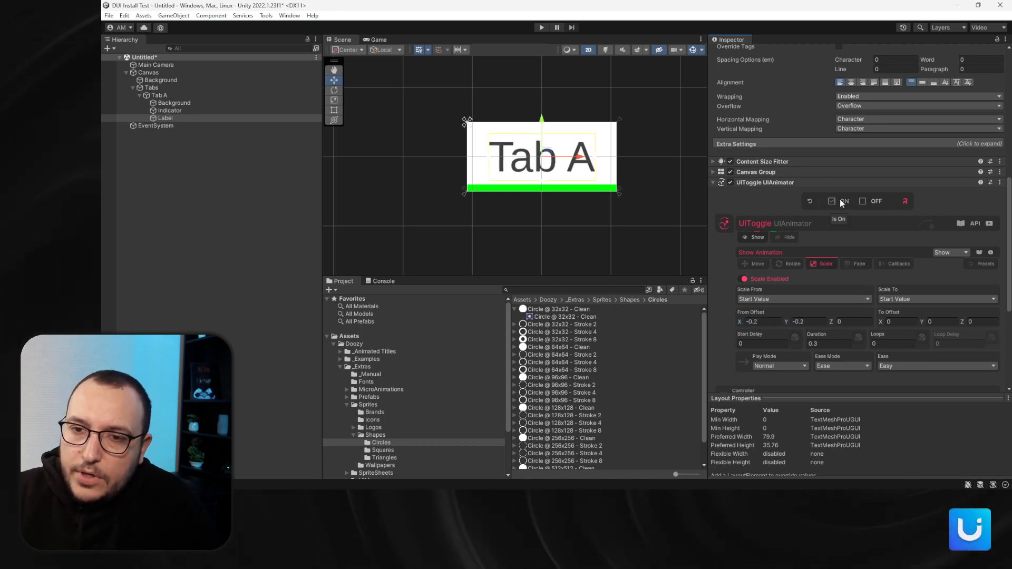
# Enable Scale in the Label's Hide animation with a To Offset of -0.2 on X and 0.2 on Y
pyautogui.click(790, 237)
pyautogui.click(747, 263)
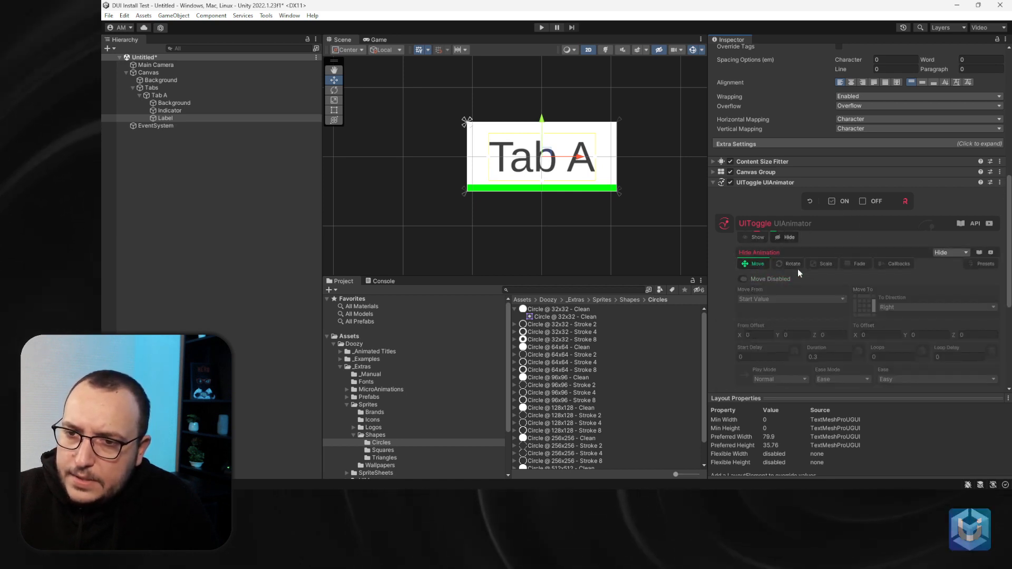
pyautogui.click(823, 264)
pyautogui.click(783, 279)
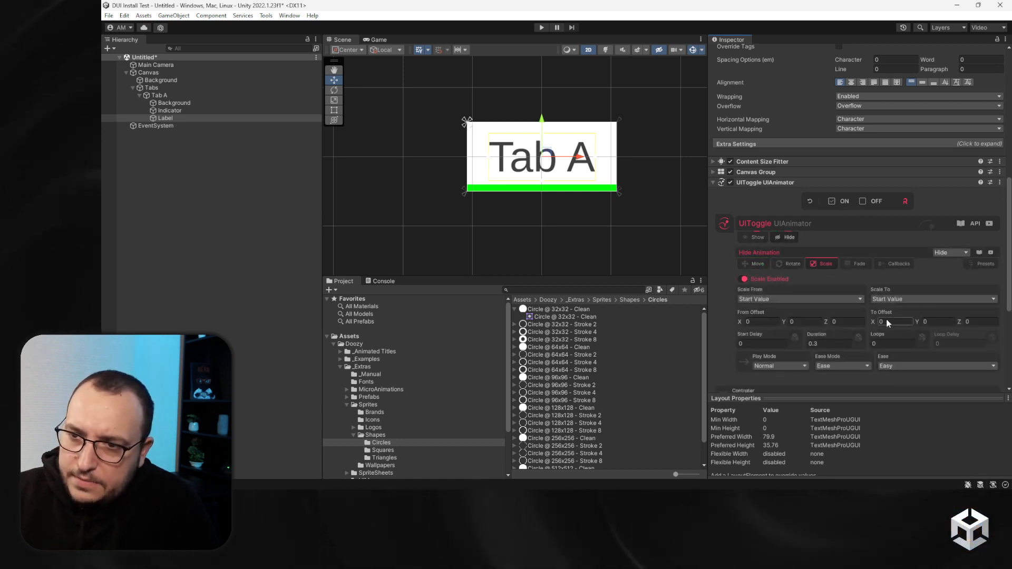
pyautogui.click(904, 321)
pyautogui.write('-0.2')
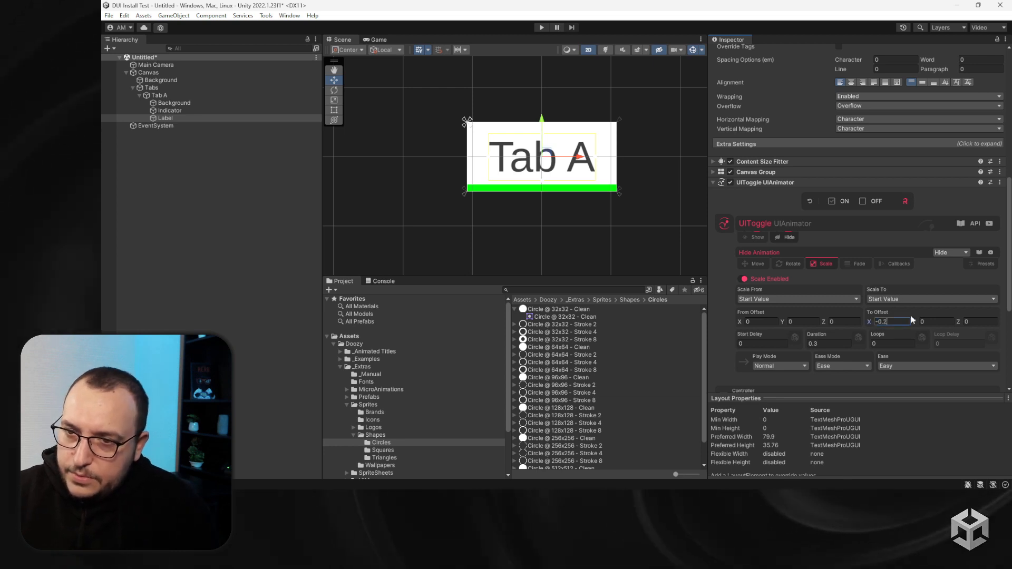
pyautogui.click(935, 322)
pyautogui.write('0.2')
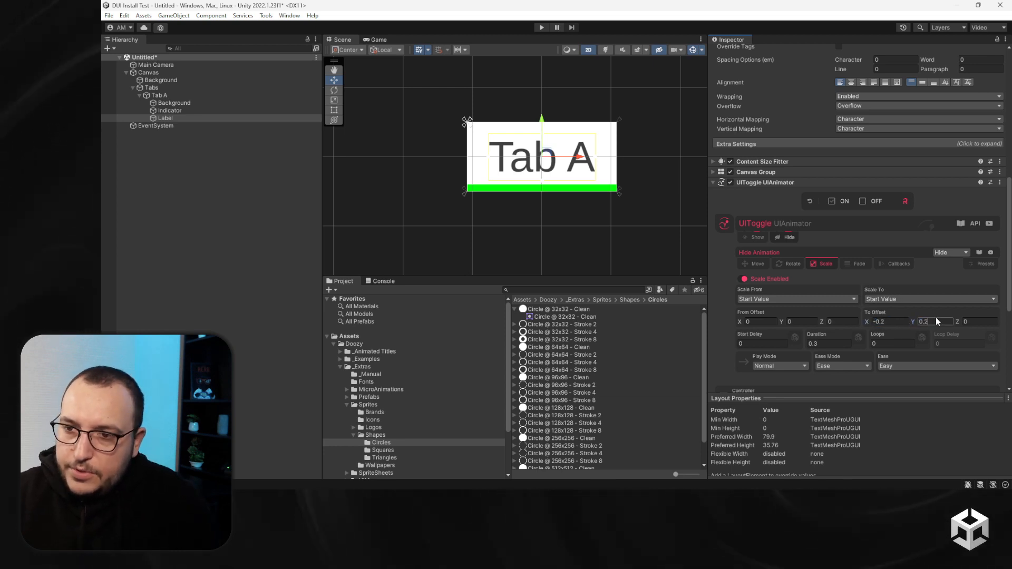
# Preview the Label's On and Off animations and correct the Hide scale's Y To Offset to -0.2
pyautogui.click(860, 199)
pyautogui.click(837, 200)
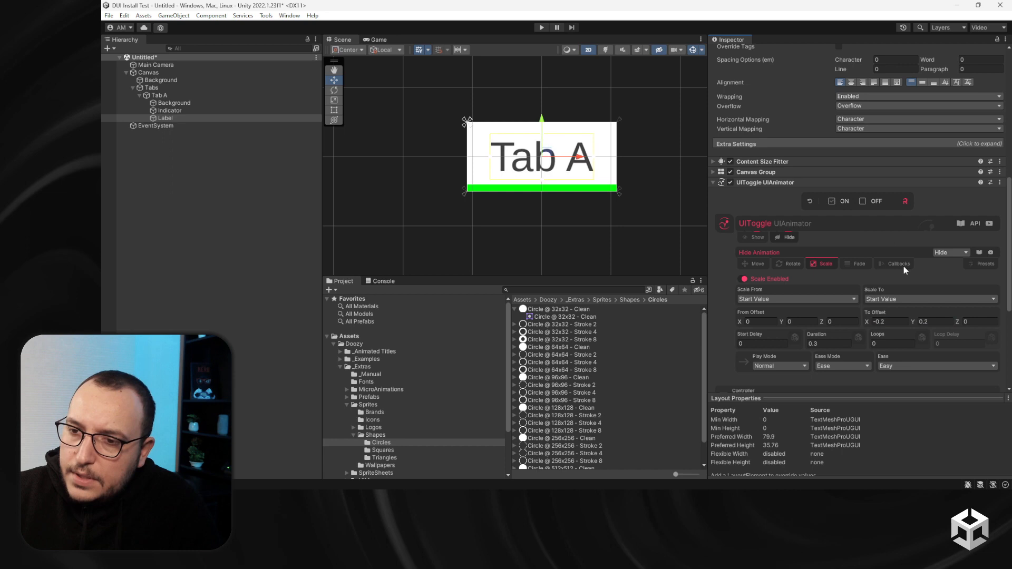
pyautogui.click(935, 322)
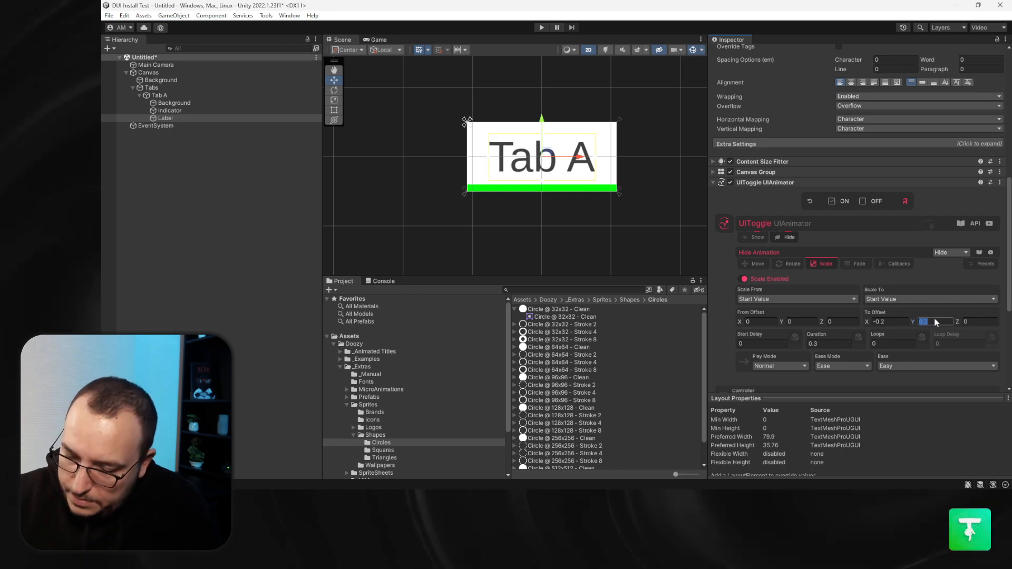
pyautogui.click(868, 197)
pyautogui.click(848, 202)
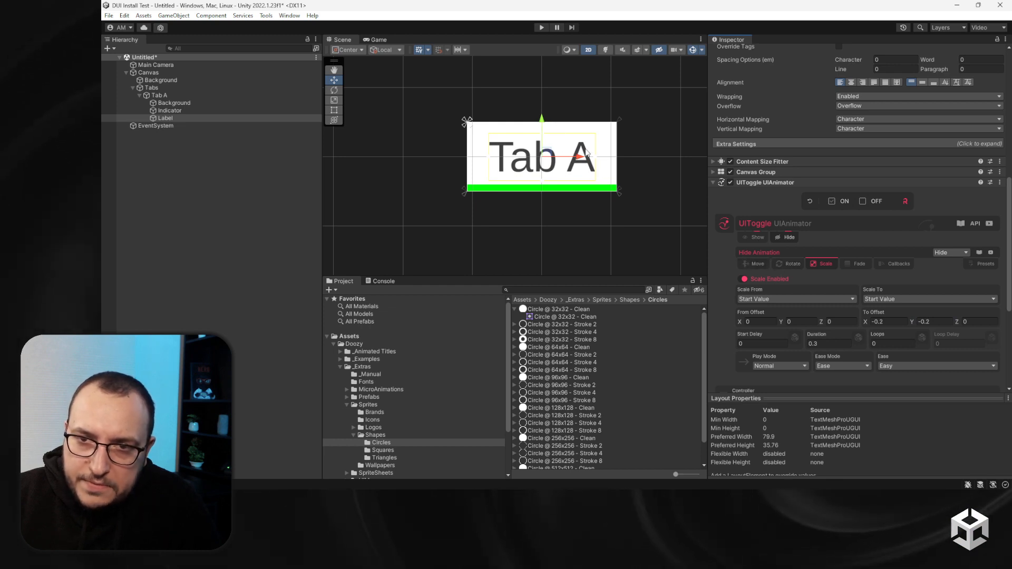
# Make the Label's Hide animation Custom with Move enabled and a From Offset of 4 on Y, and preview it
pyautogui.click(760, 263)
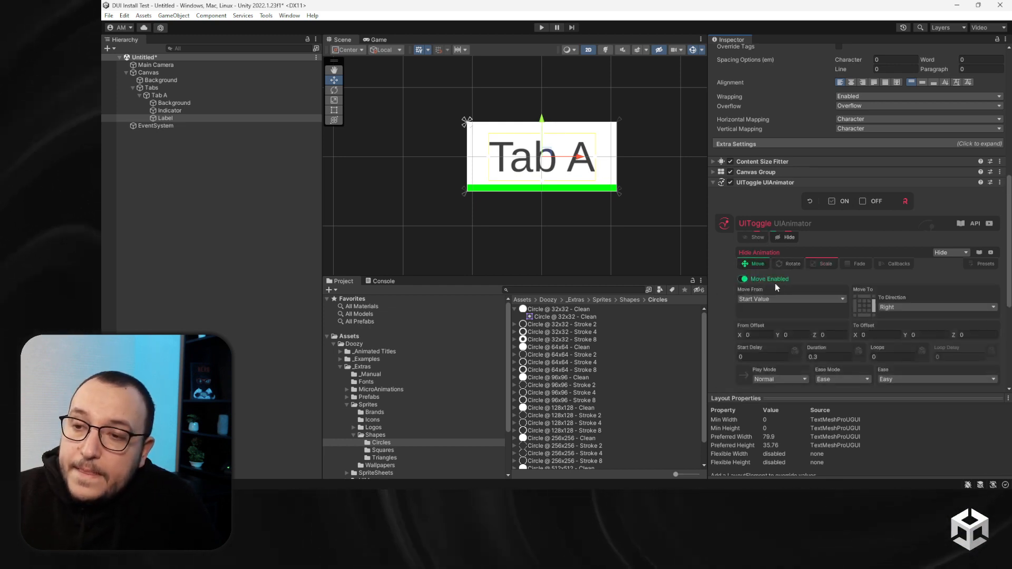
pyautogui.click(967, 253)
pyautogui.click(961, 326)
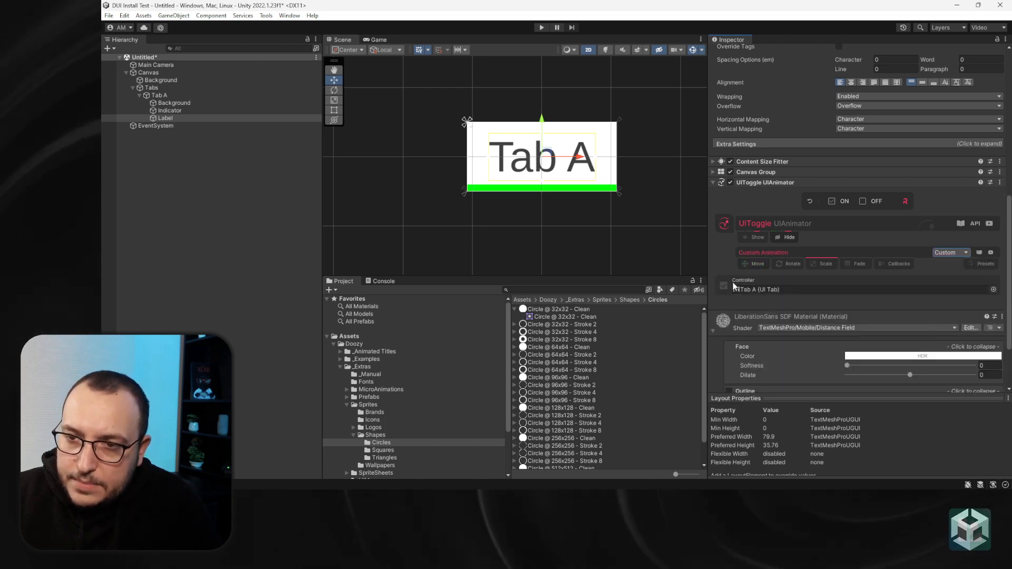
pyautogui.click(743, 279)
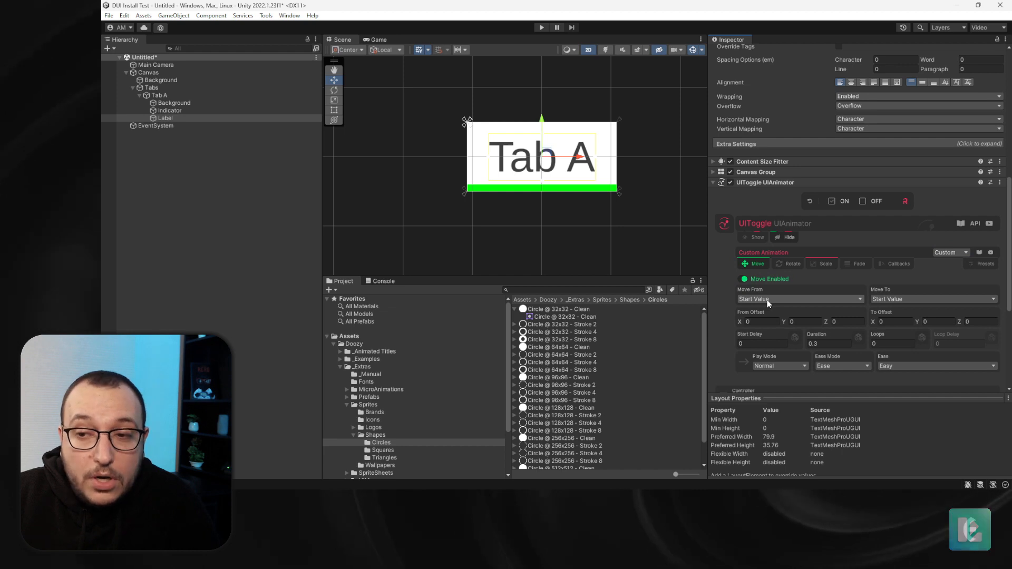
pyautogui.click(804, 321)
pyautogui.write('4')
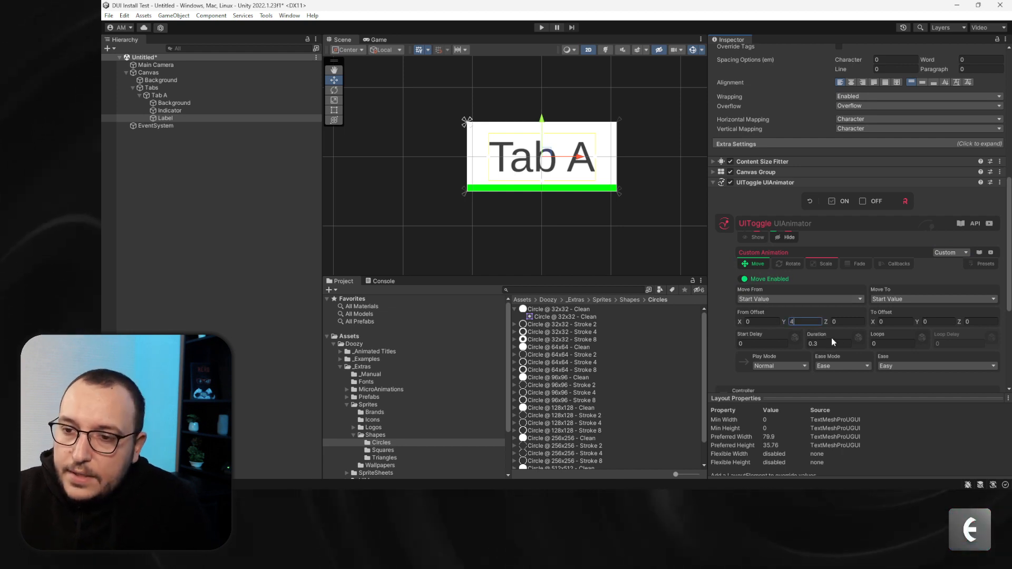
pyautogui.click(868, 204)
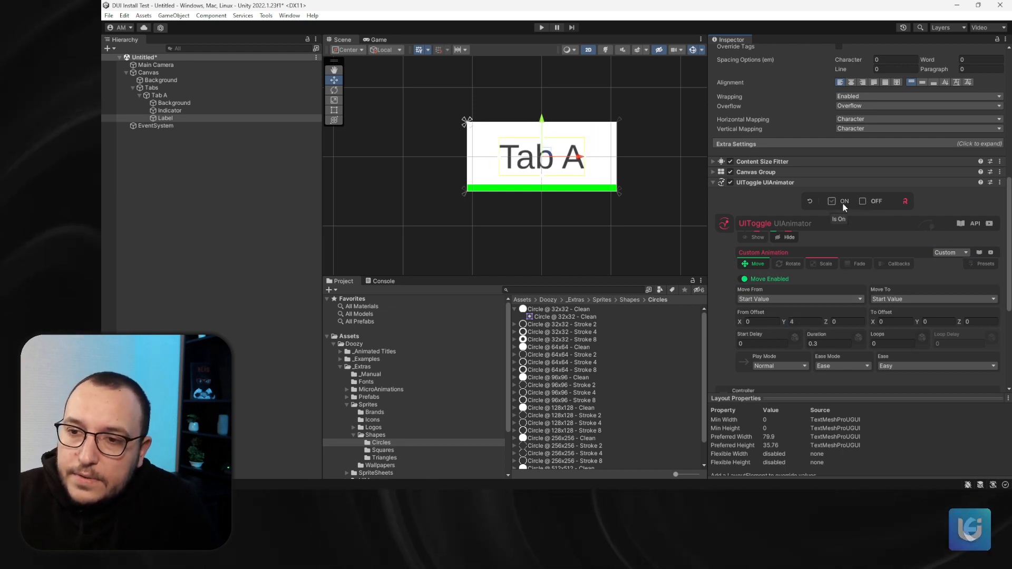
pyautogui.click(842, 204)
# Make the Label's Show animation Custom and enable Move with a To Offset of 4 on Y
pyautogui.click(755, 237)
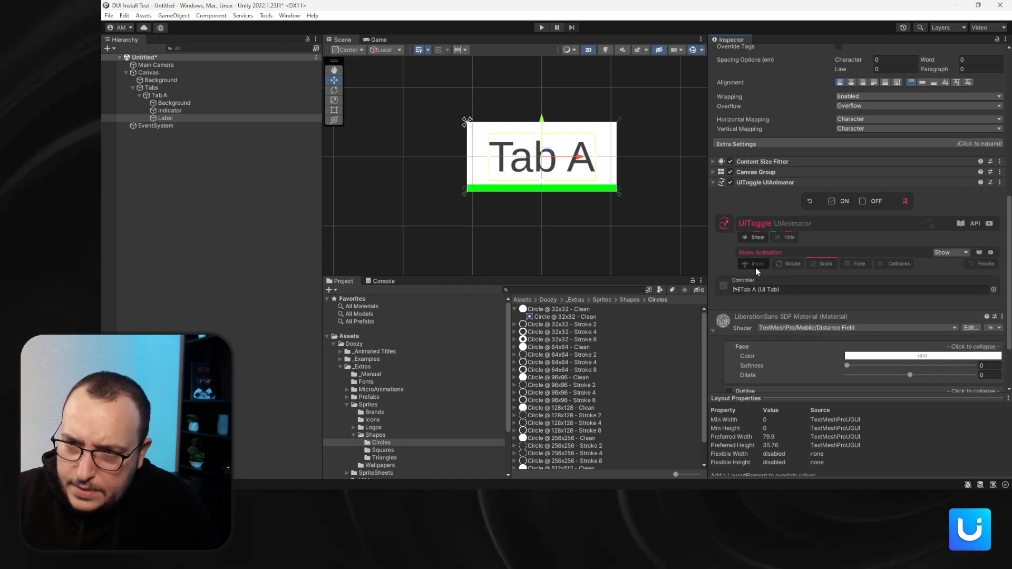
pyautogui.click(950, 253)
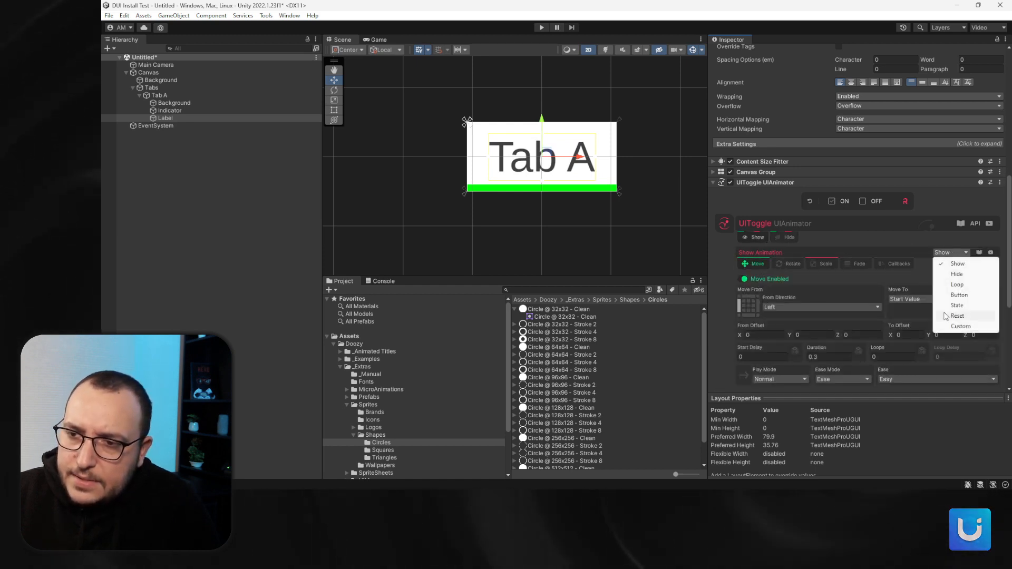
pyautogui.click(949, 325)
pyautogui.click(757, 264)
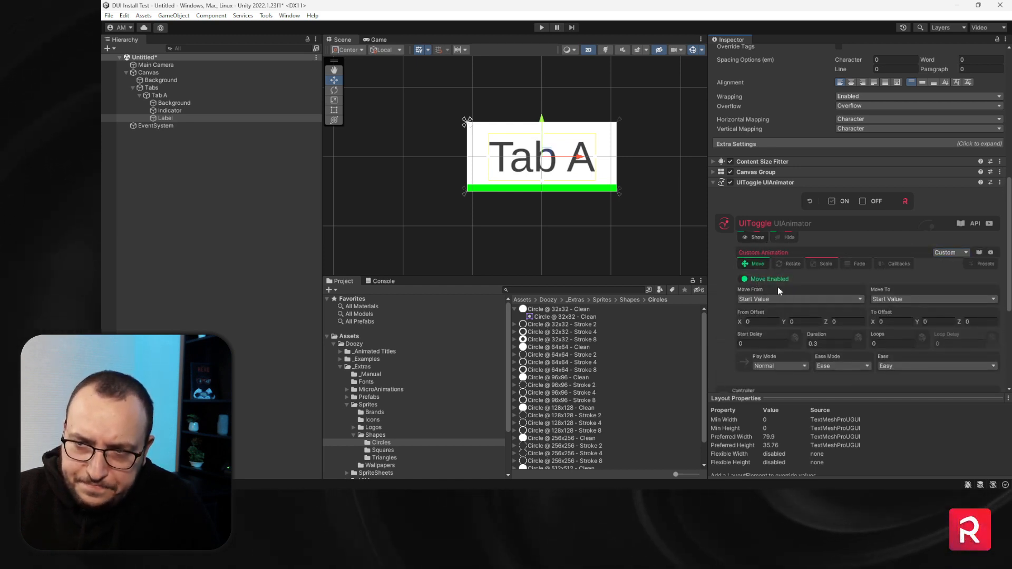
pyautogui.click(939, 322)
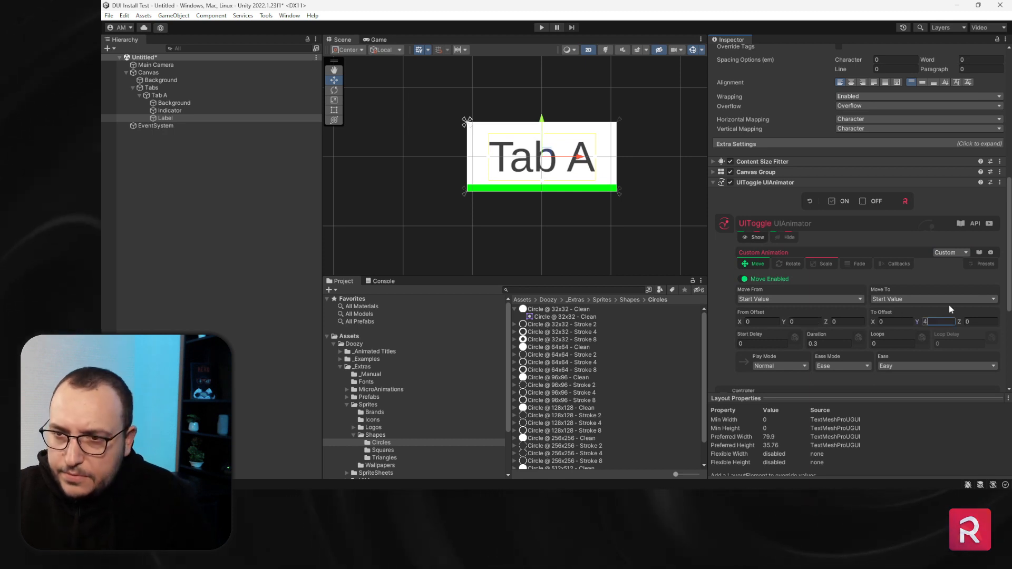
# Preview the Label's combined move and scale in the On and Off states, and reset the preview
pyautogui.click(843, 202)
pyautogui.click(865, 201)
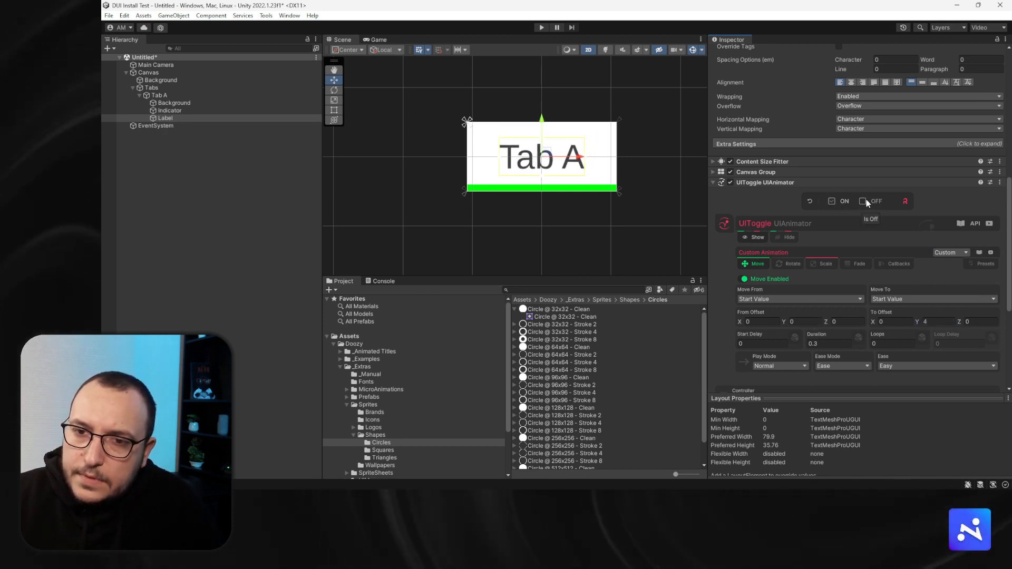
pyautogui.click(844, 202)
pyautogui.click(866, 202)
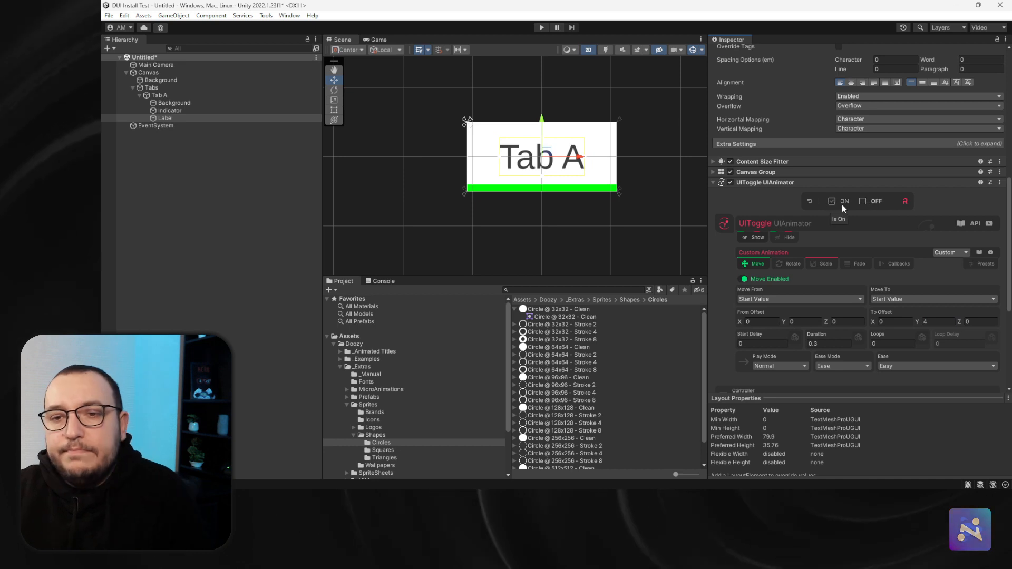
pyautogui.click(811, 201)
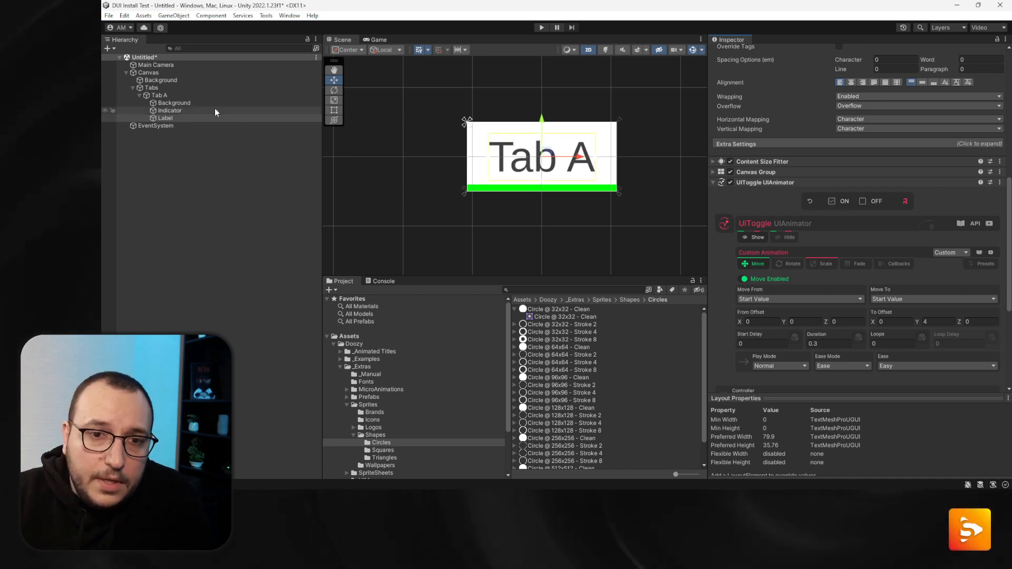
# Run the scene, toggle Tab A on and off repeatedly to test its animations, and stop play mode
pyautogui.click(185, 95)
pyautogui.click(168, 88)
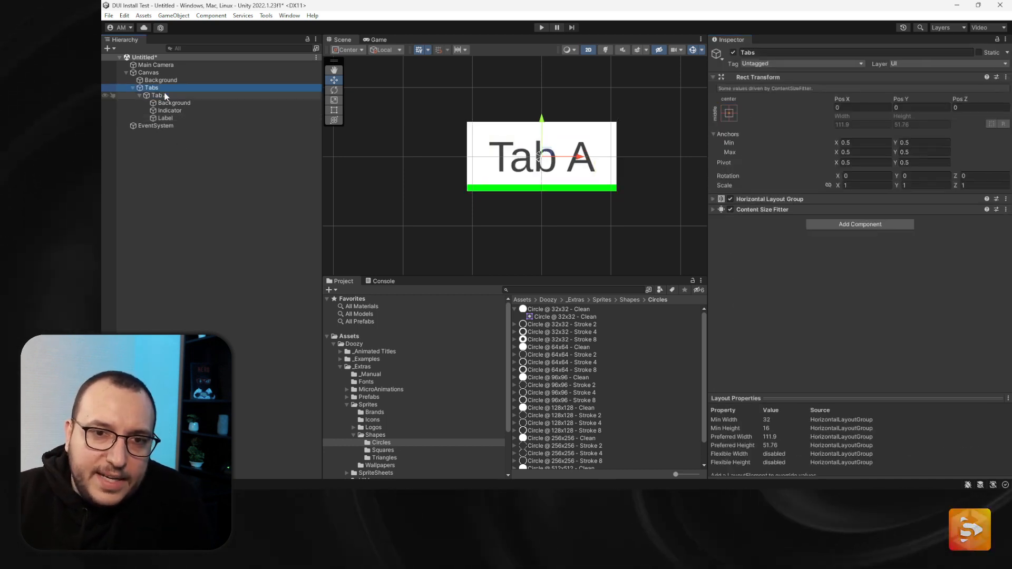
pyautogui.click(540, 27)
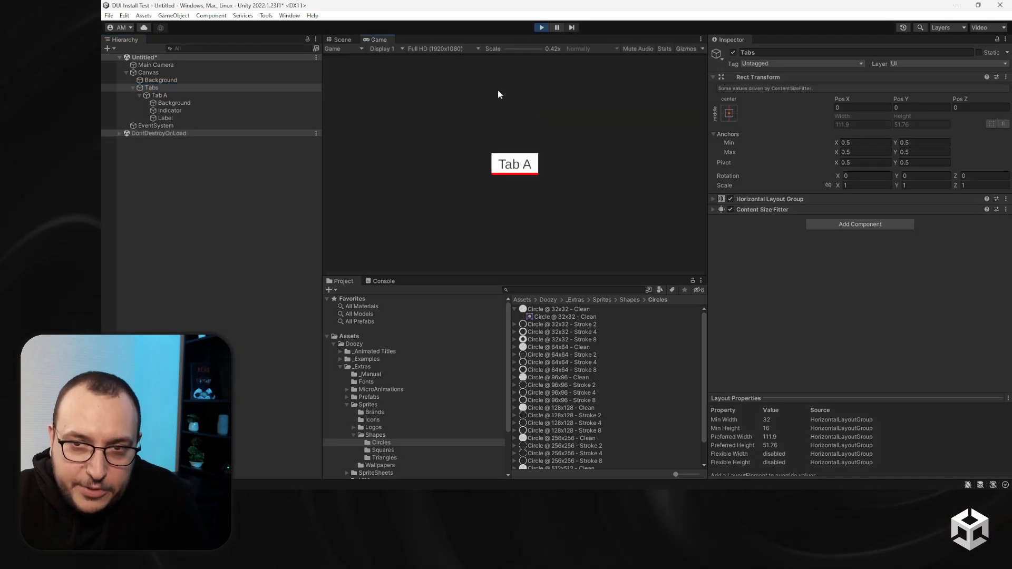
pyautogui.click(541, 27)
pyautogui.click(542, 29)
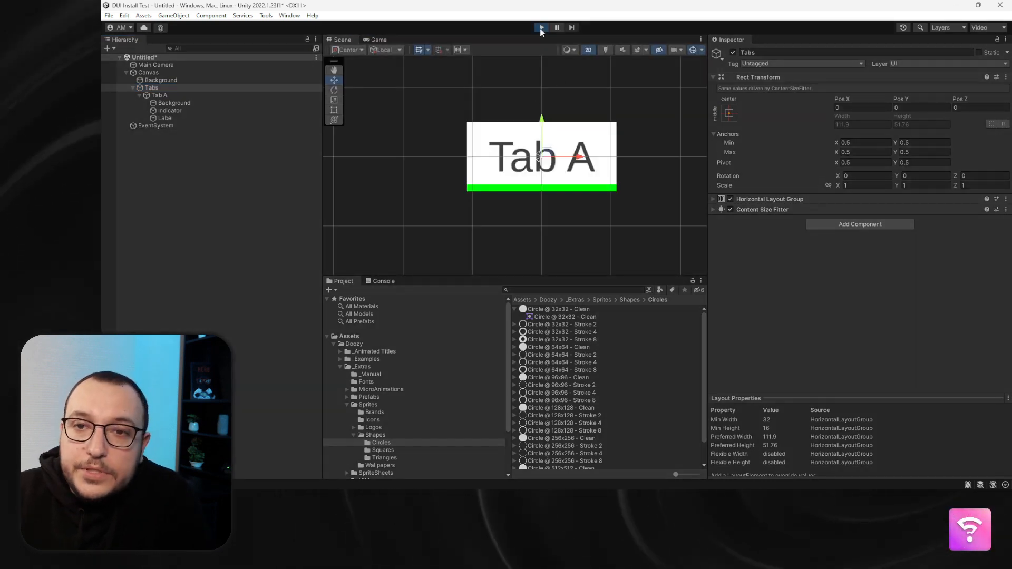
pyautogui.click(533, 167)
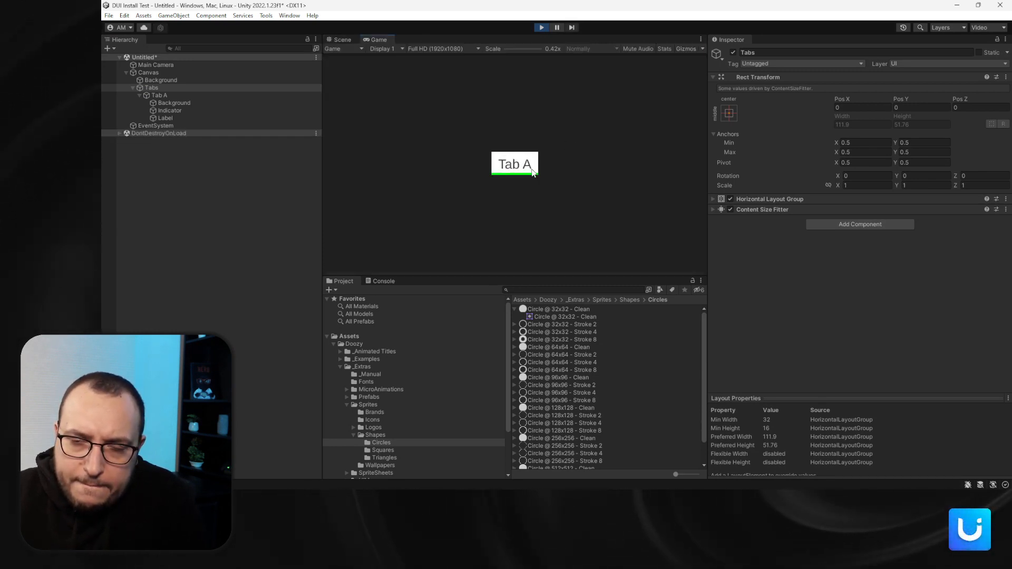
pyautogui.click(524, 165)
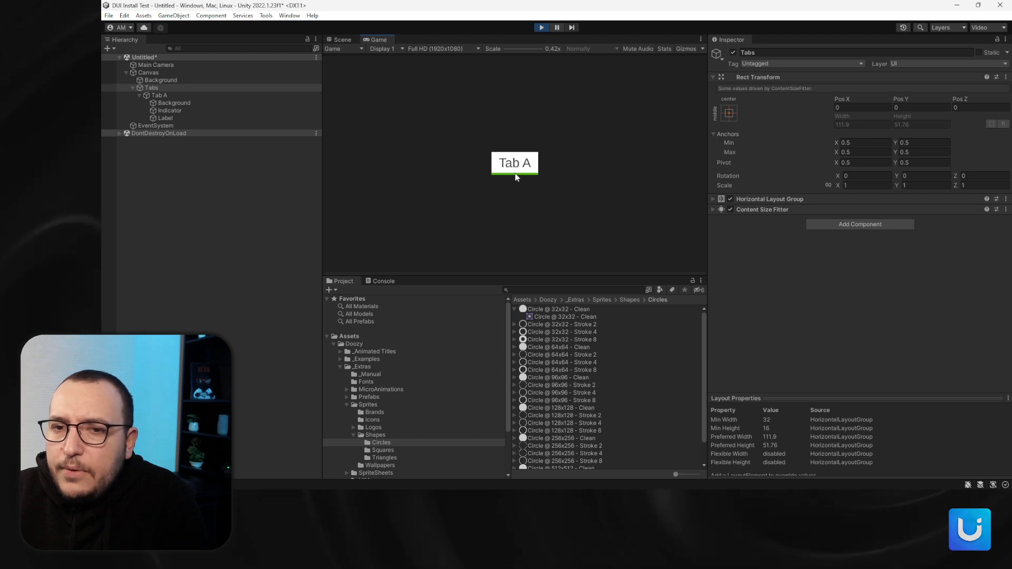
pyautogui.click(514, 164)
pyautogui.click(516, 170)
pyautogui.click(517, 174)
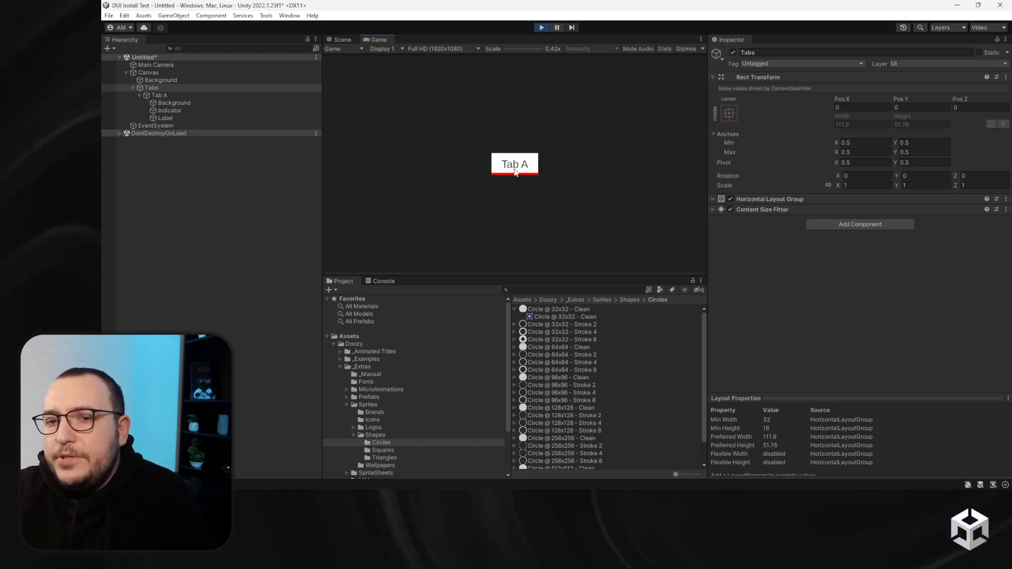
pyautogui.click(519, 170)
pyautogui.click(510, 173)
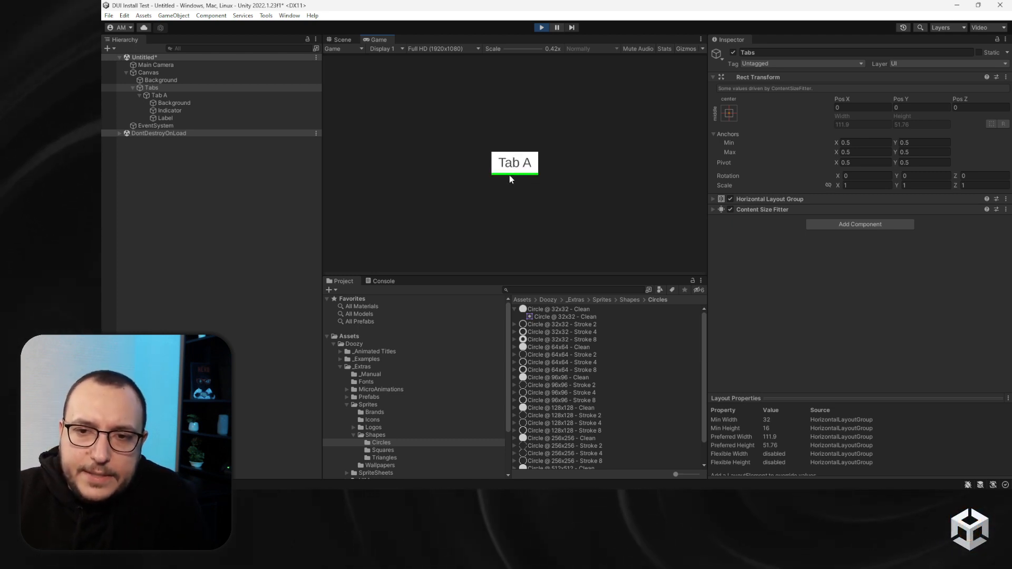
pyautogui.click(537, 27)
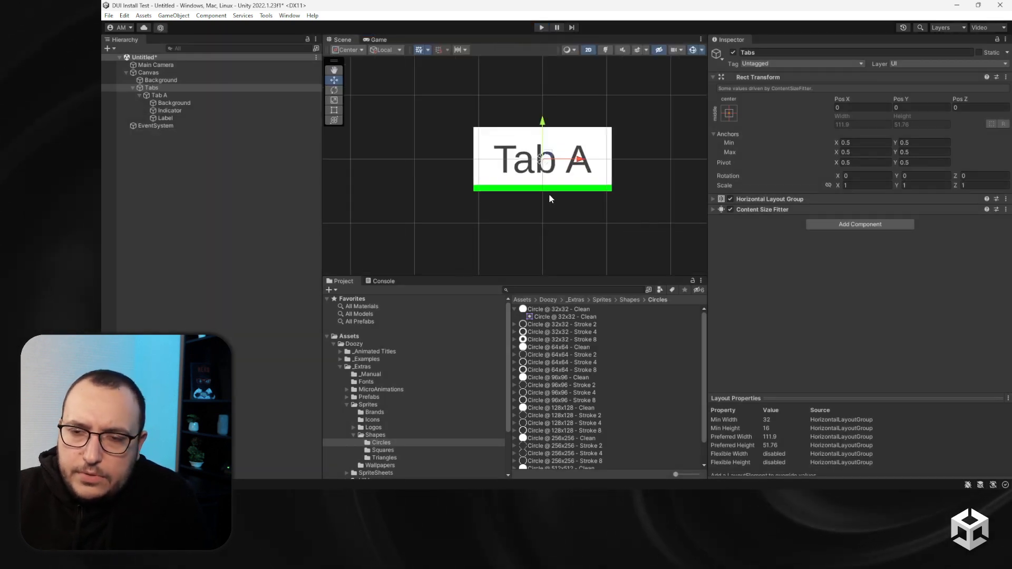
# Remove the UIToggle UIAnimator component from Tab A's Label
pyautogui.scroll(-1, 552, 190)
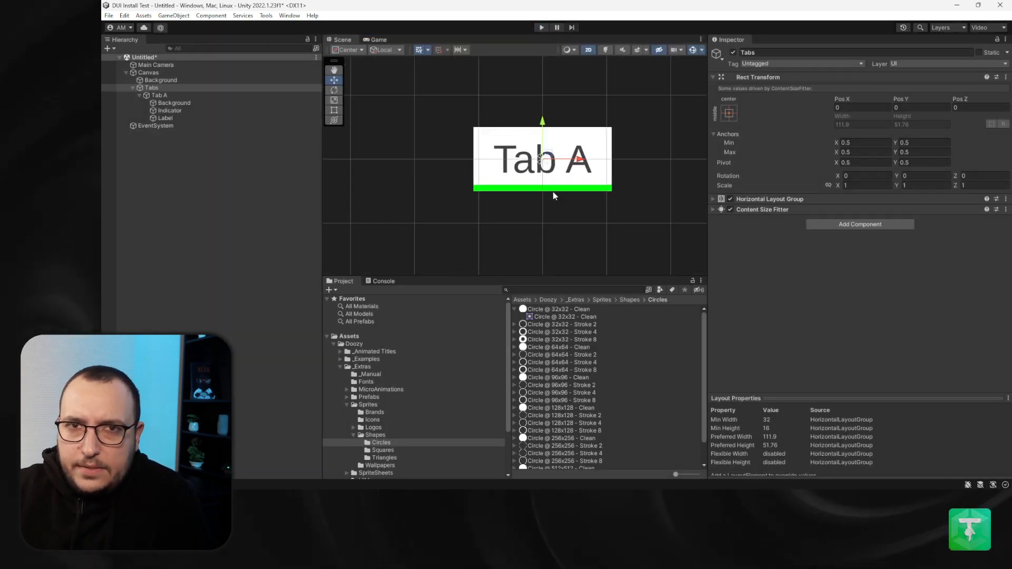
pyautogui.click(168, 111)
pyautogui.scroll(-3, 804, 274)
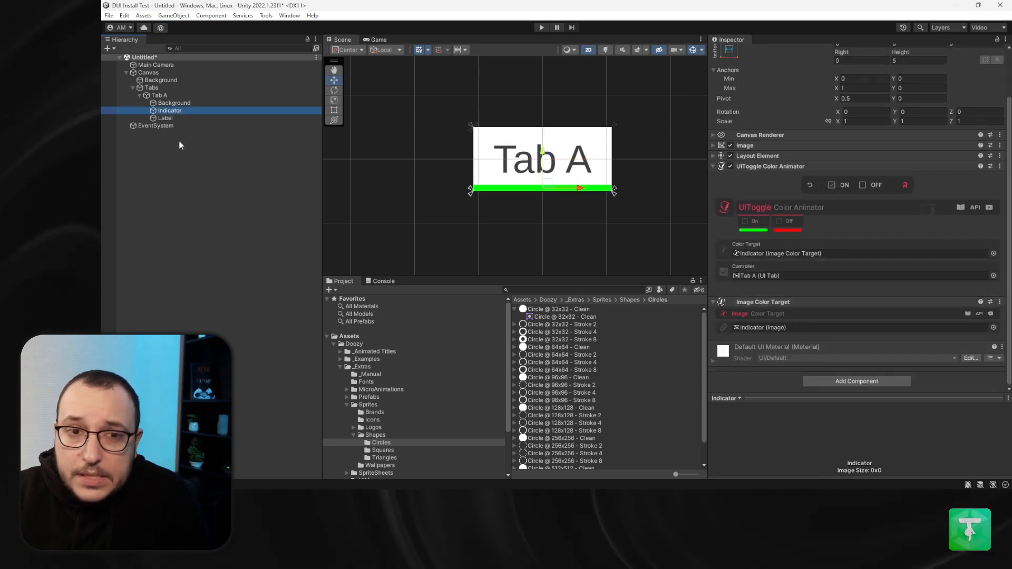
pyautogui.click(179, 118)
pyautogui.scroll(-10, 791, 227)
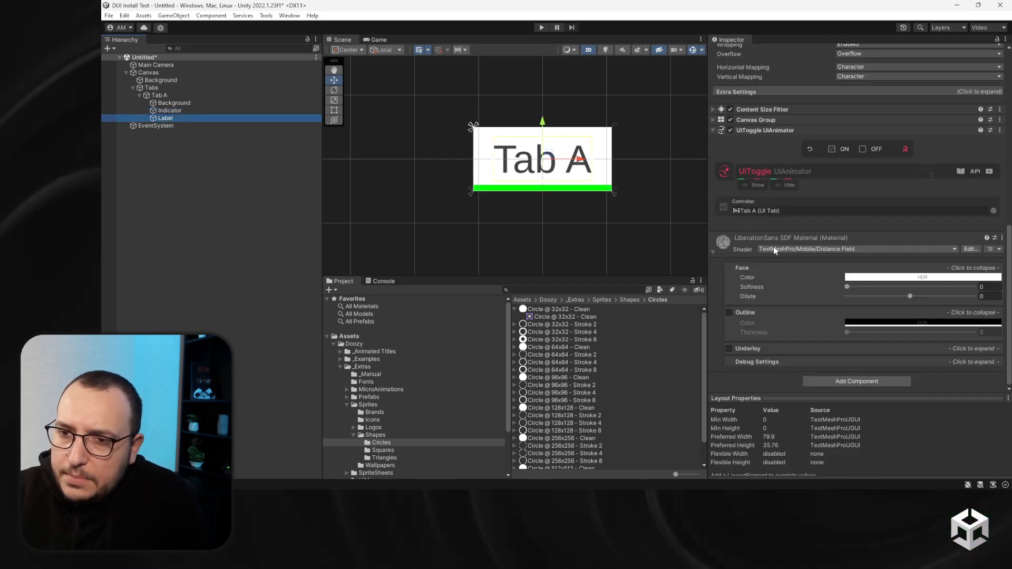
pyautogui.rightClick(758, 132)
pyautogui.click(798, 150)
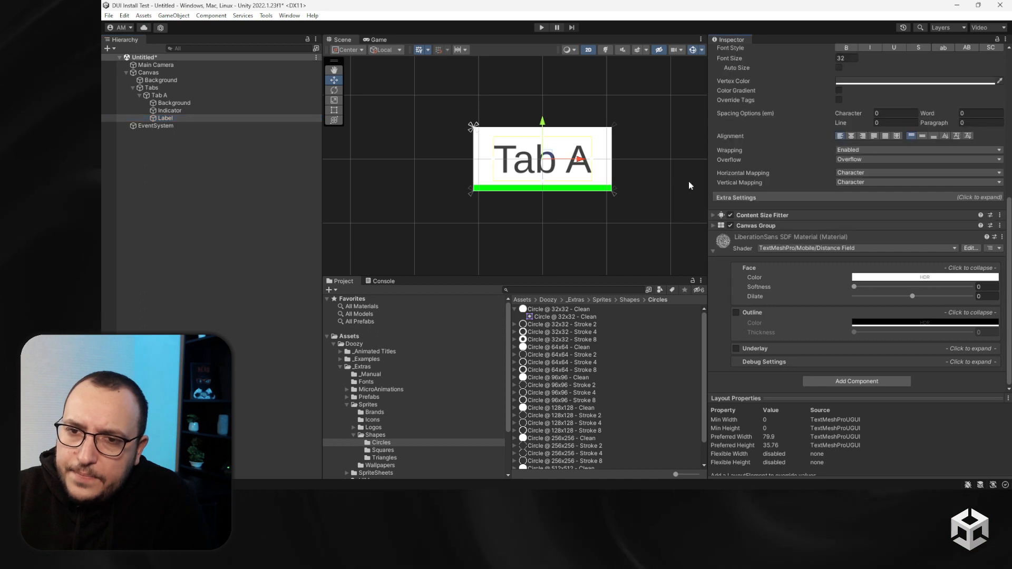
# Duplicate Tab A three times inside the Tabs container to make a row of four tabs
pyautogui.click(159, 95)
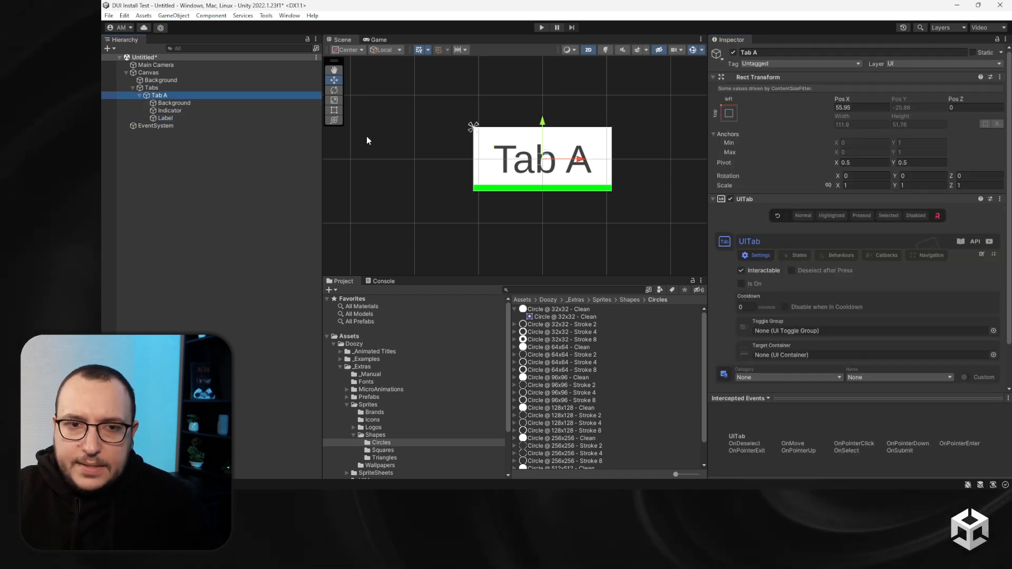
pyautogui.click(157, 88)
pyautogui.click(140, 96)
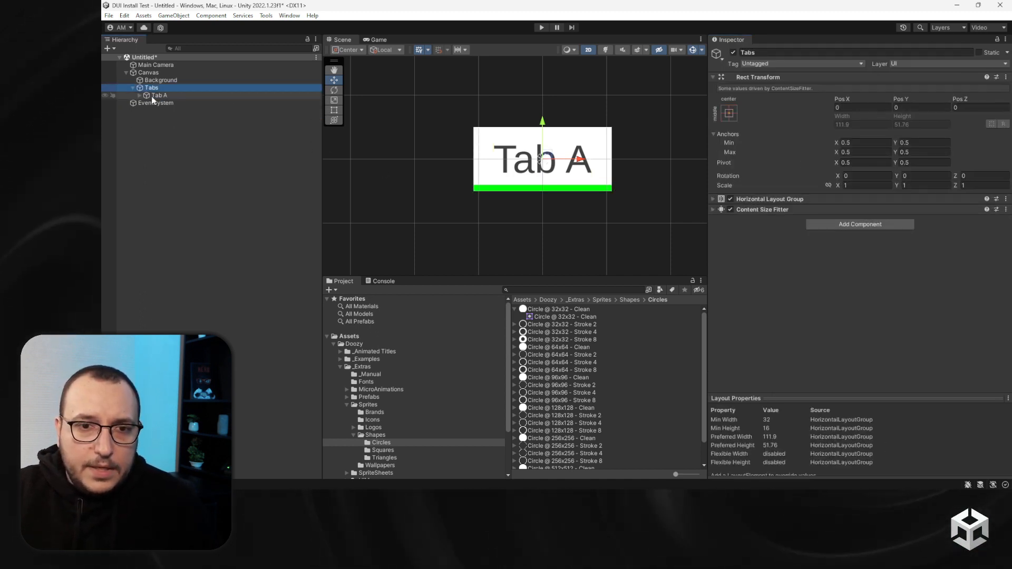
pyautogui.click(152, 96)
pyautogui.hotkey('ctrl', 'd')
pyautogui.hotkey('ctrl', 'd')
pyautogui.hotkey('ctrl', 'd')
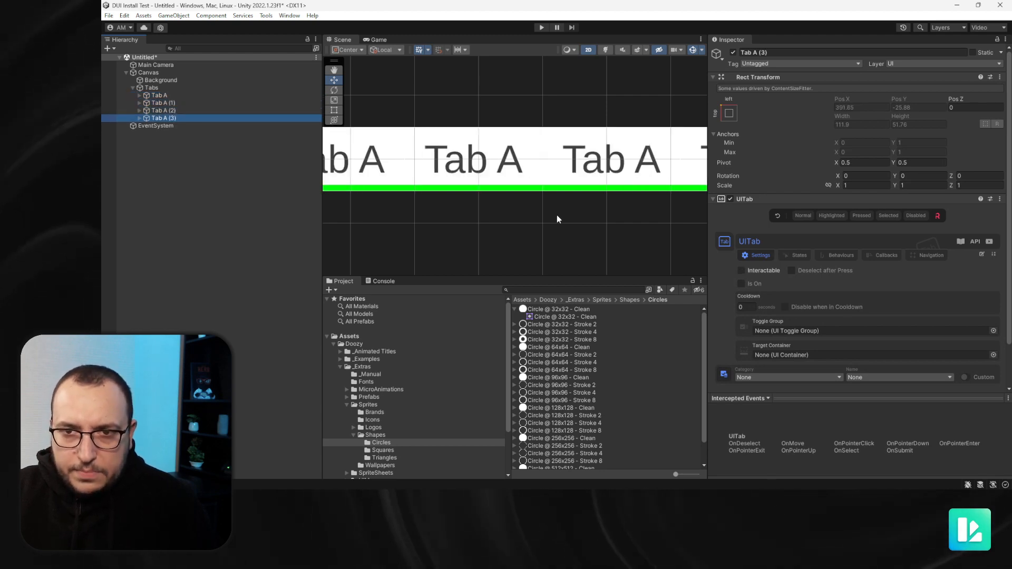
pyautogui.scroll(-2, 508, 204)
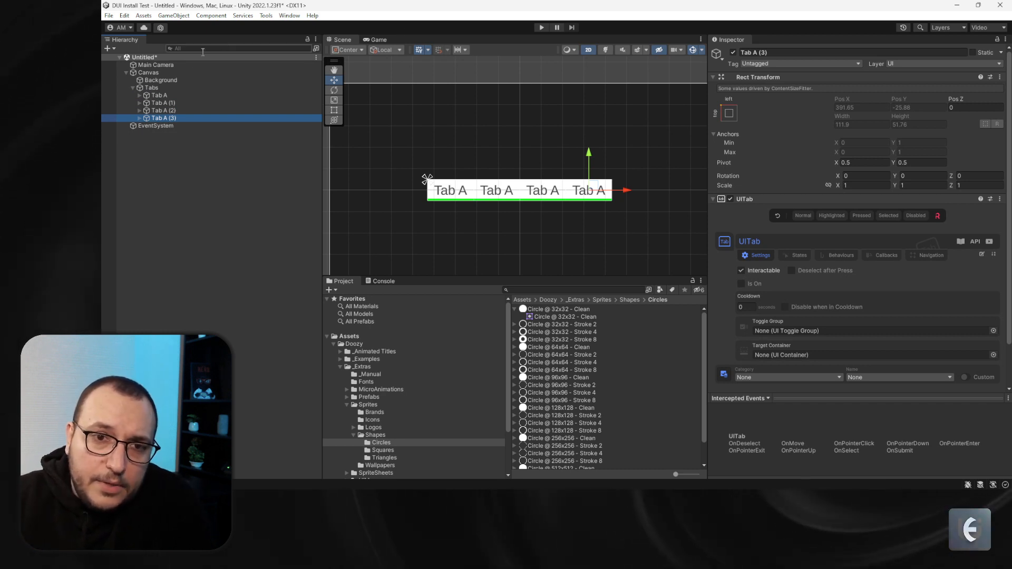
# Set the spacing of the Tabs container's Horizontal Layout Group to 4
pyautogui.click(166, 86)
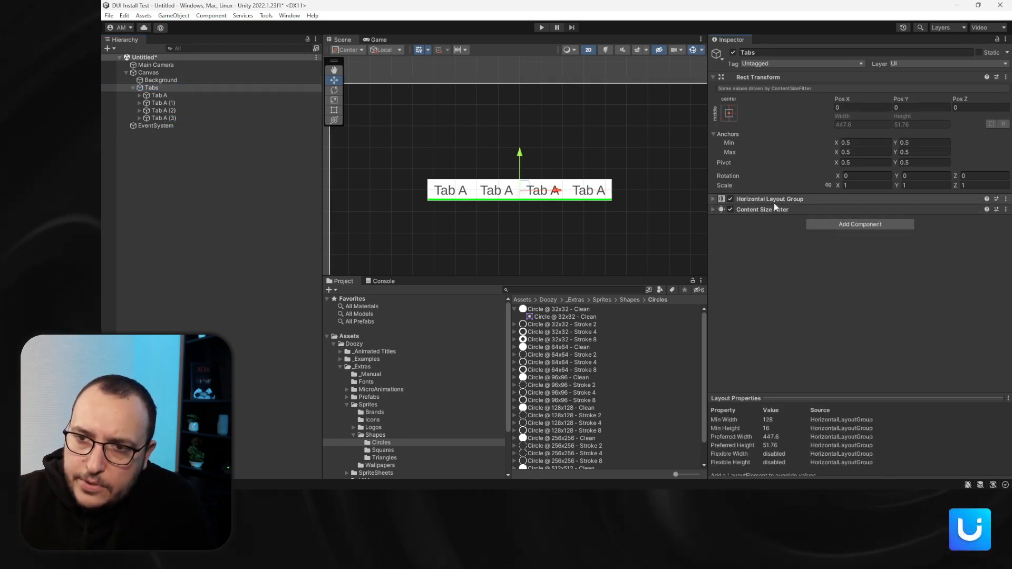
pyautogui.click(769, 198)
pyautogui.click(859, 258)
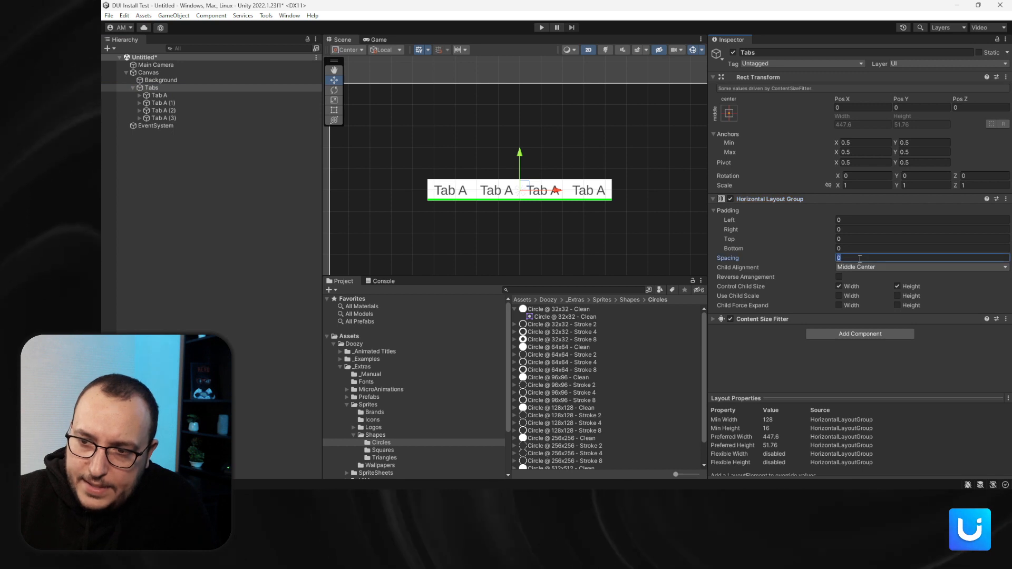
pyautogui.write('8')
pyautogui.press('BackSpace')
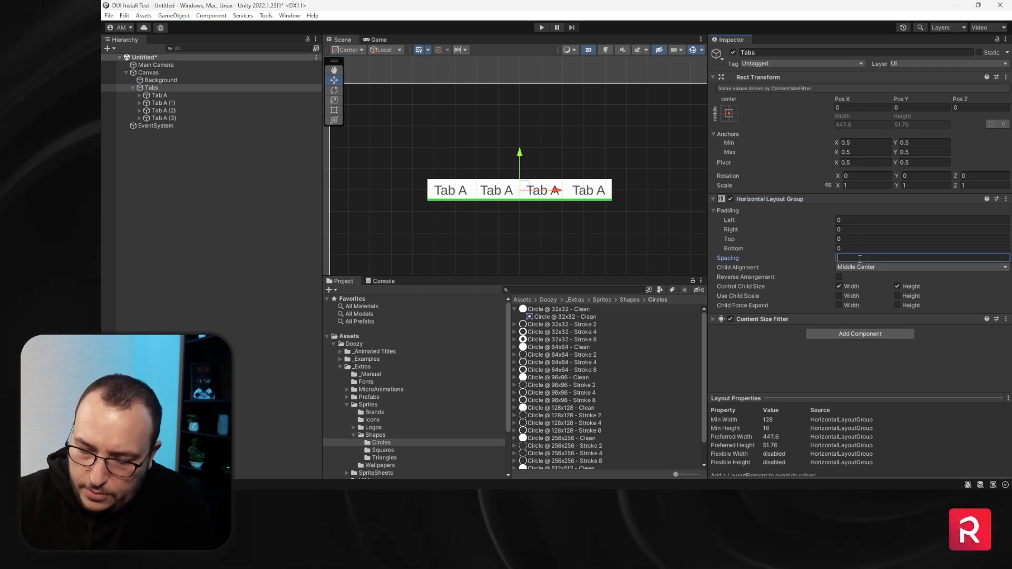
pyautogui.write('4')
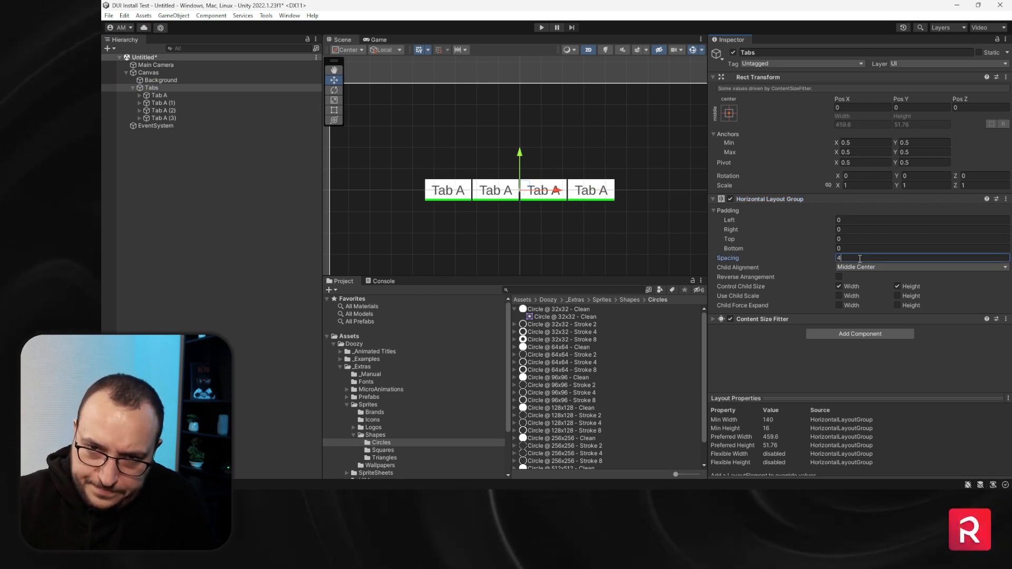
# Run the scene, toggle the four tabs on and off to test their animations, and stop play mode
pyautogui.click(541, 27)
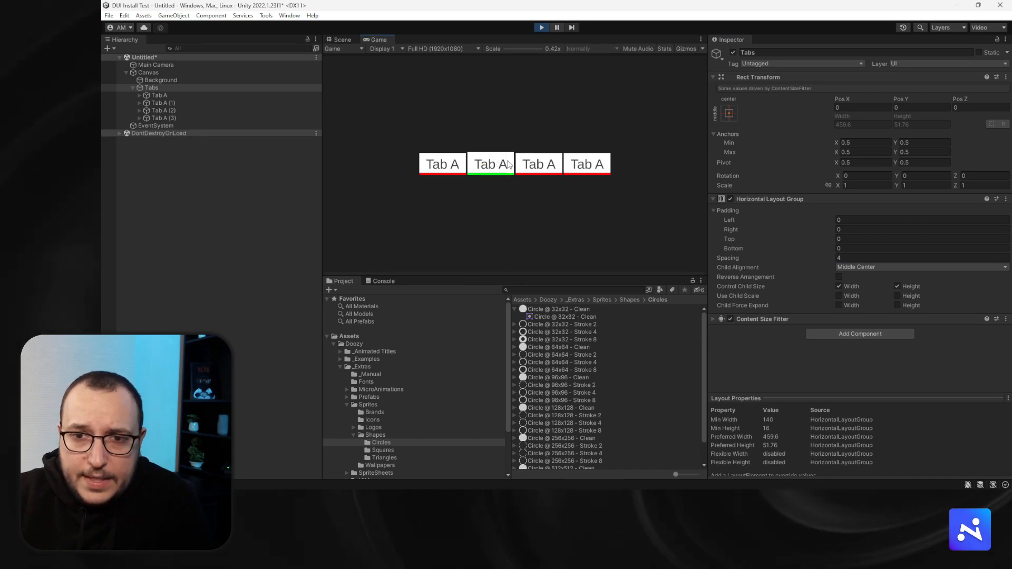
pyautogui.click(543, 170)
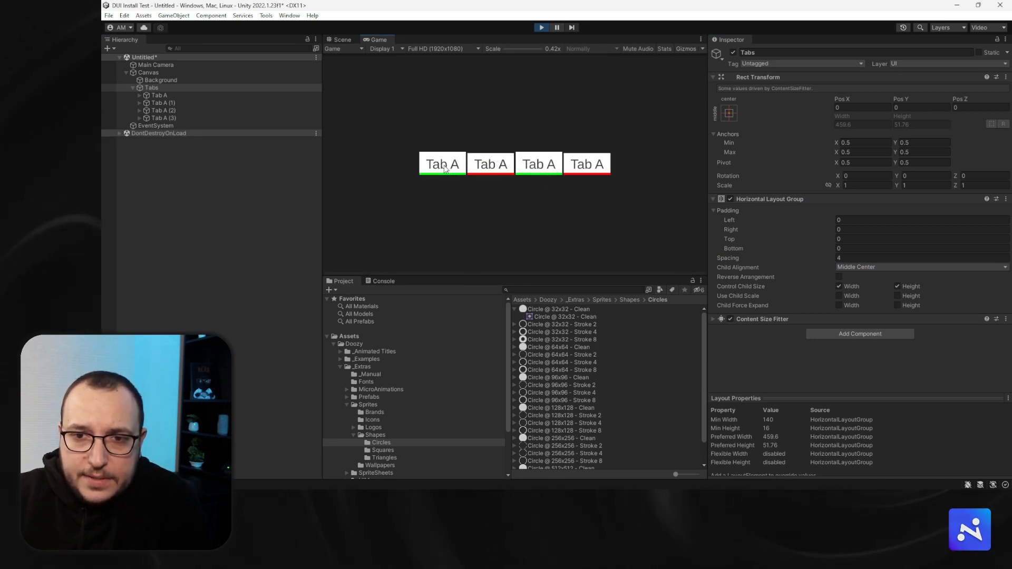
pyautogui.click(445, 168)
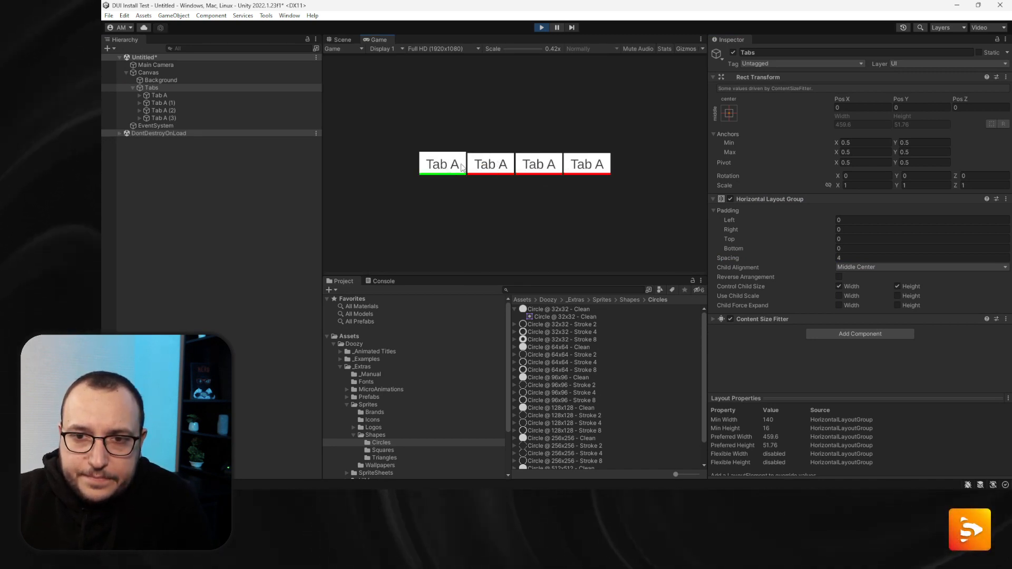
pyautogui.click(508, 168)
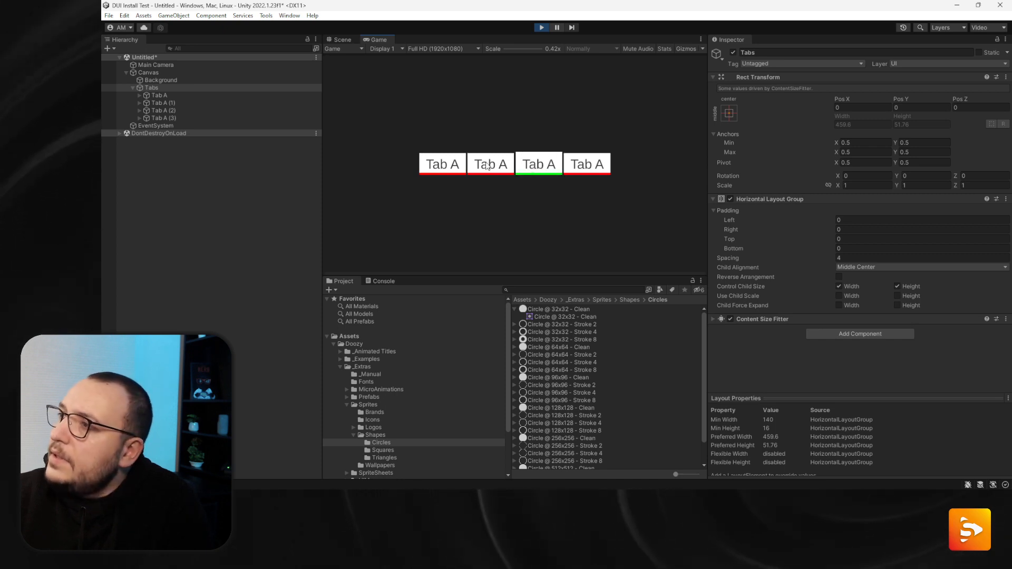
pyautogui.click(489, 167)
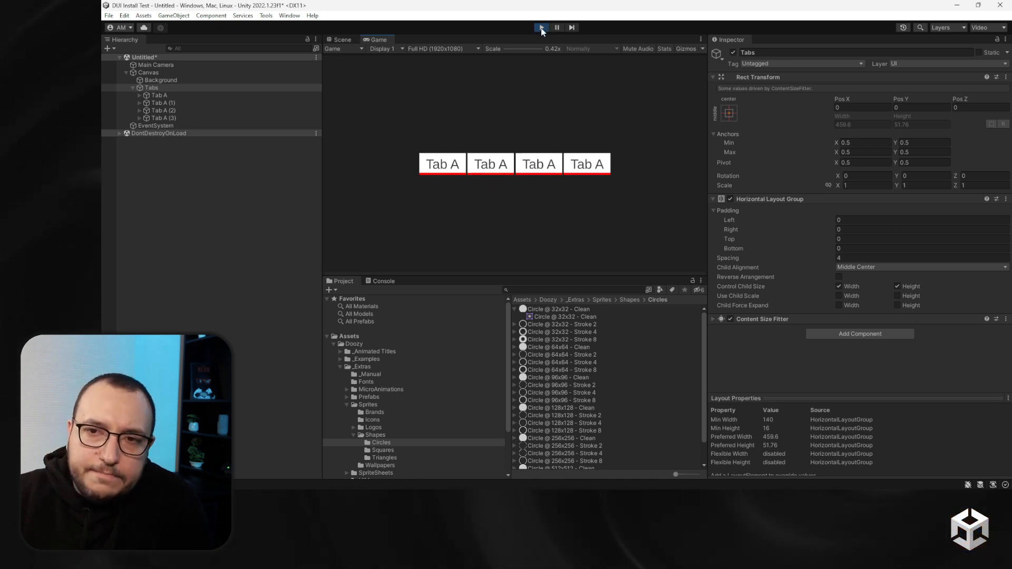
pyautogui.hotkey('ctrl', 'p')
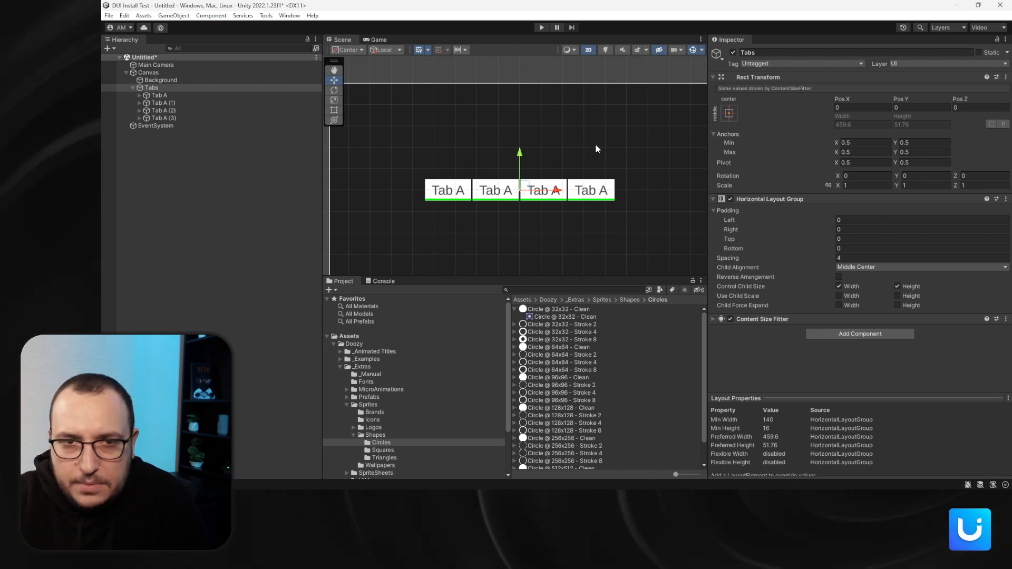
# Delete the three duplicates Tab A (1), Tab A (2) and Tab A (3) from the Tabs container
pyautogui.click(180, 104)
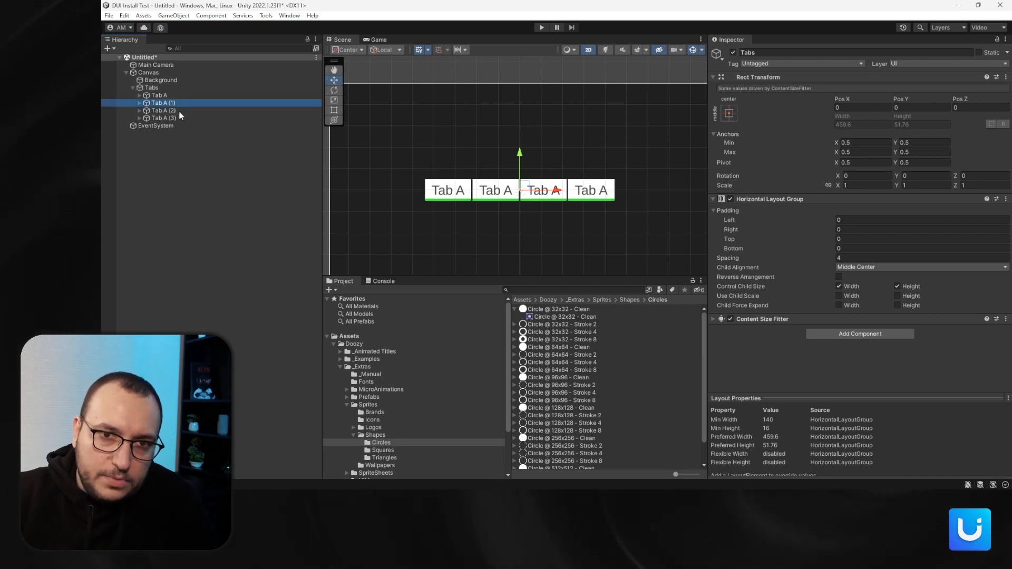
pyautogui.keyDown('shift'); pyautogui.click(178, 119); pyautogui.keyUp('shift')
pyautogui.press('Delete')
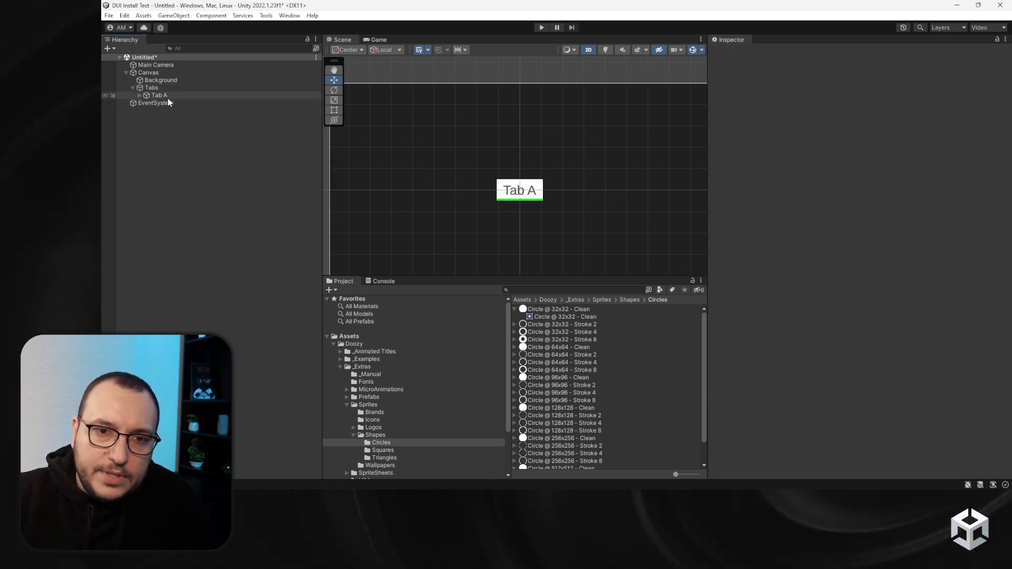
# Add a UISelectable UIAnimator component to Tab A's Label
pyautogui.click(140, 95)
pyautogui.click(168, 118)
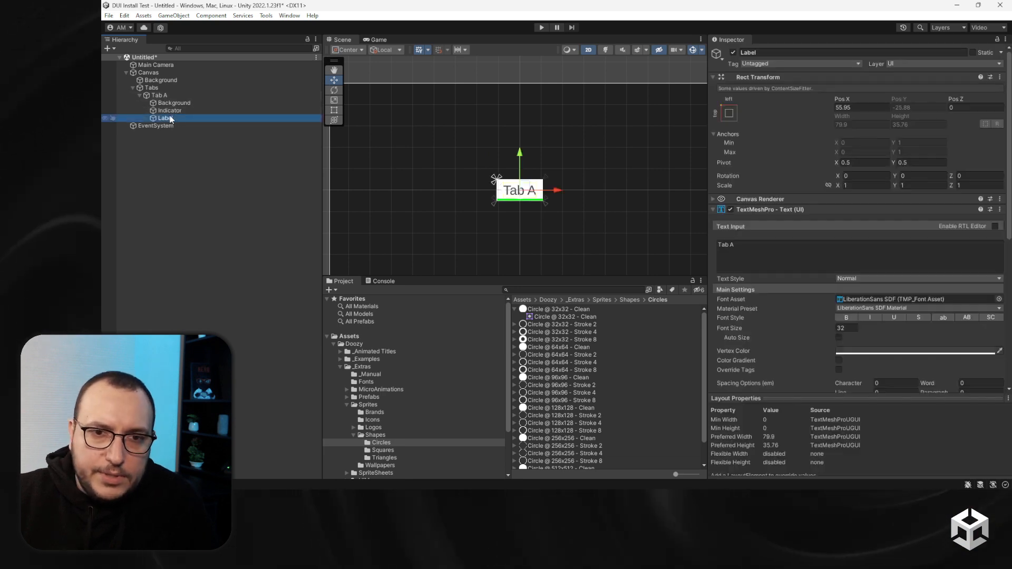
pyautogui.scroll(-10, 817, 290)
pyautogui.click(849, 381)
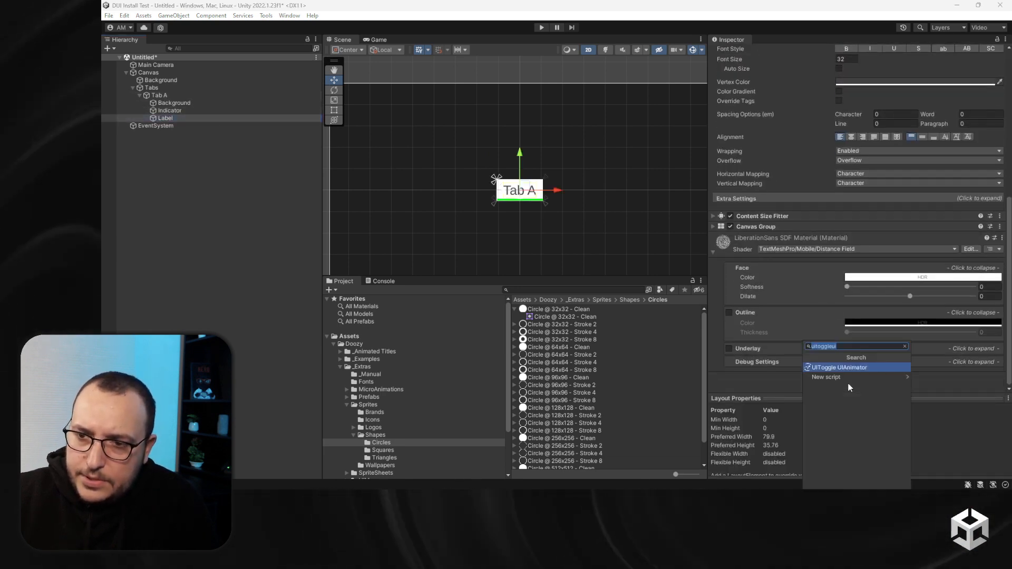
pyautogui.write('uise')
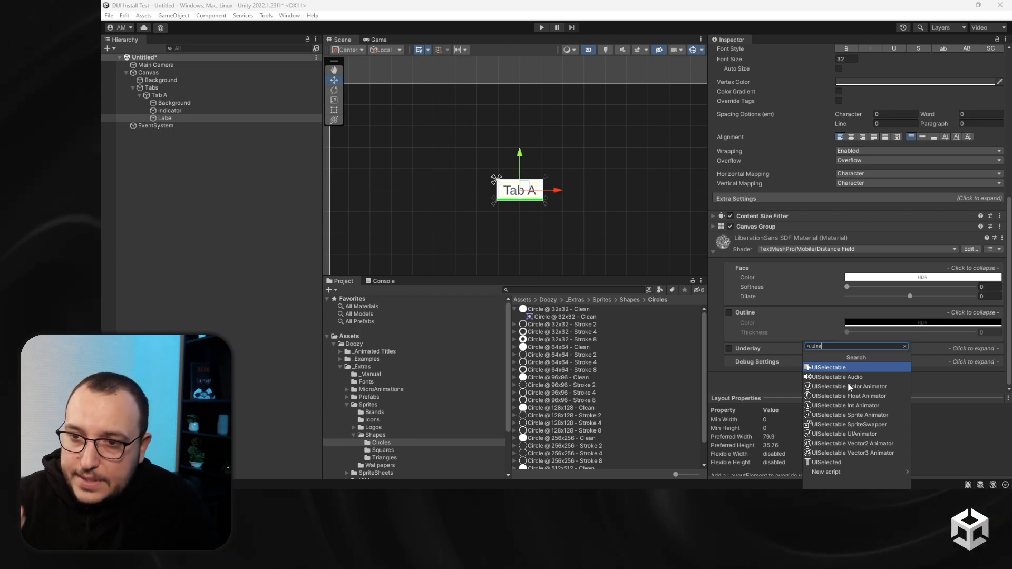
pyautogui.click(889, 434)
pyautogui.scroll(-4, 834, 338)
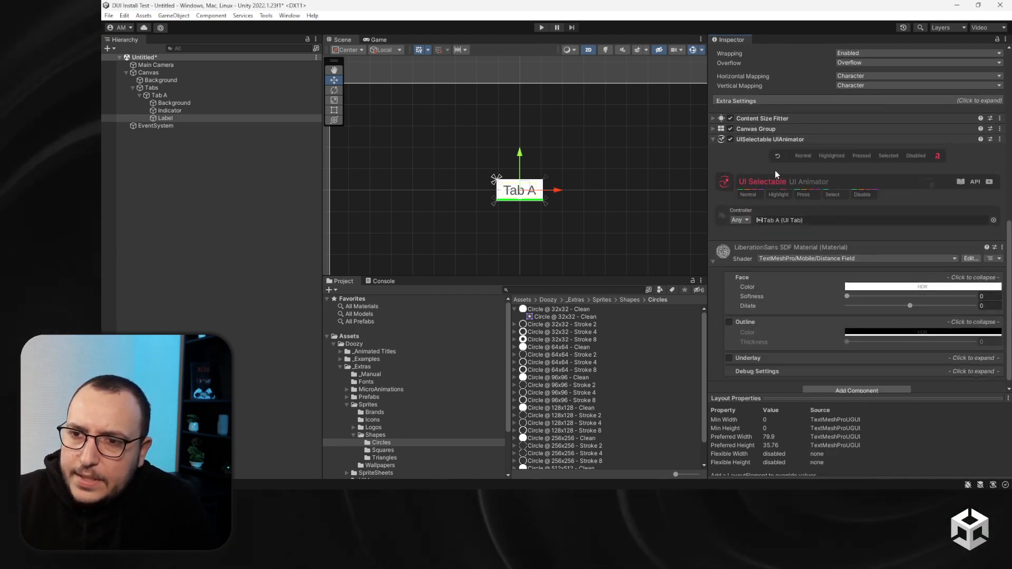
pyautogui.rightClick(763, 140)
pyautogui.click(787, 146)
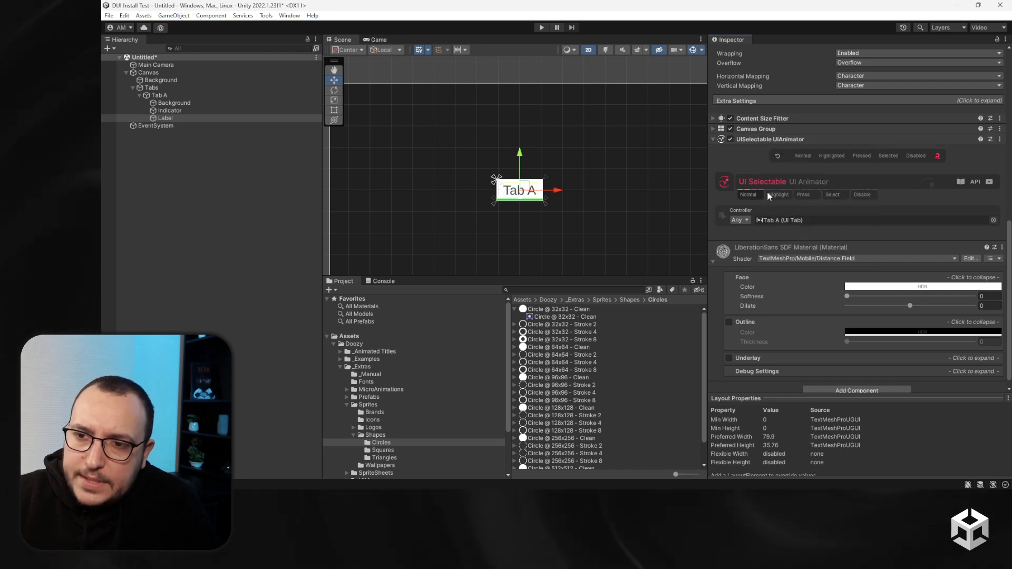
# Enable the scale animation for the Label's Highlight state with a To Offset of 0.1 in X and Y
pyautogui.scroll(3, 735, 207)
pyautogui.scroll(-1, 775, 289)
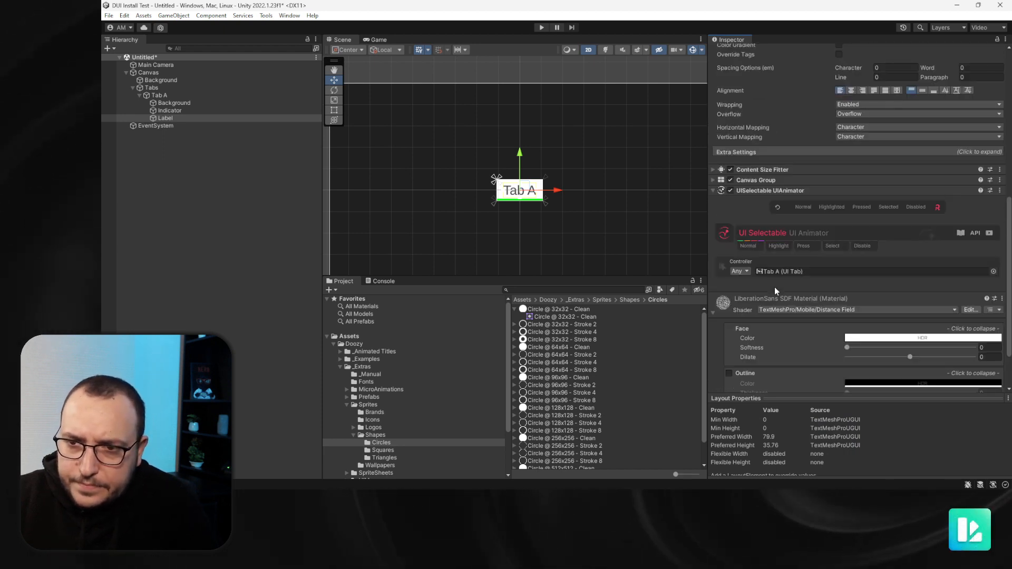
pyautogui.click(773, 246)
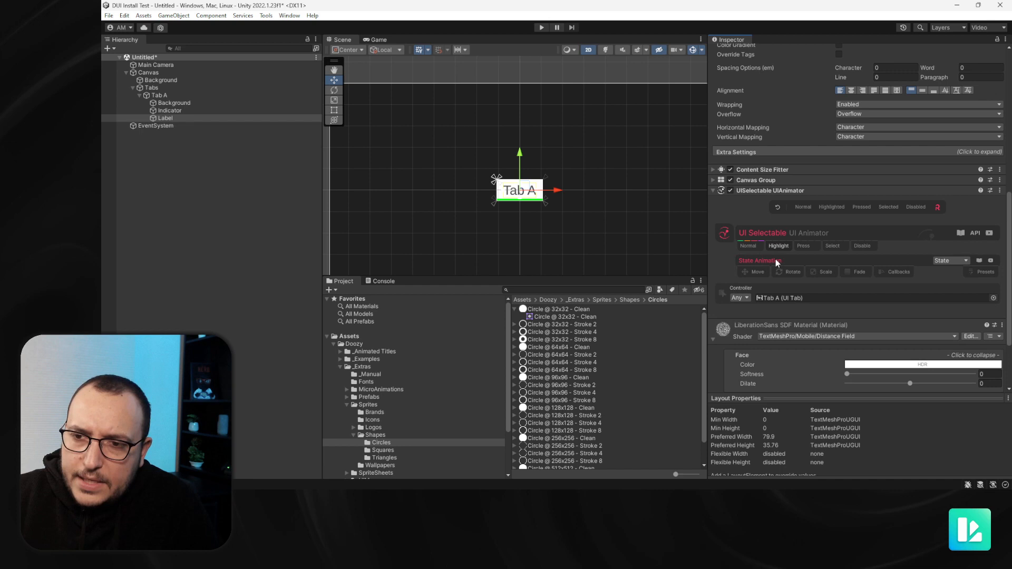
pyautogui.click(819, 273)
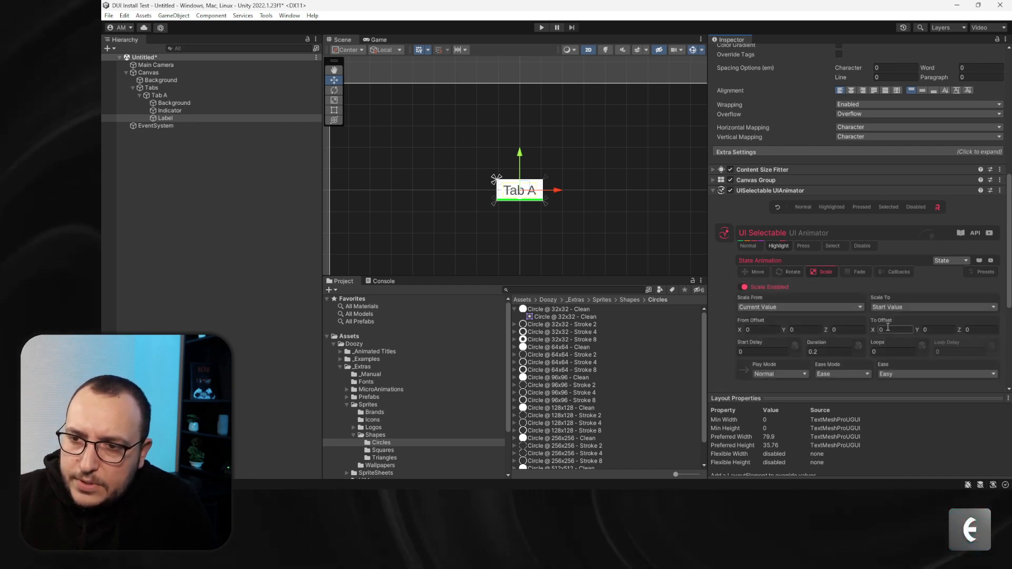
pyautogui.write('0.1')
pyautogui.click(938, 330)
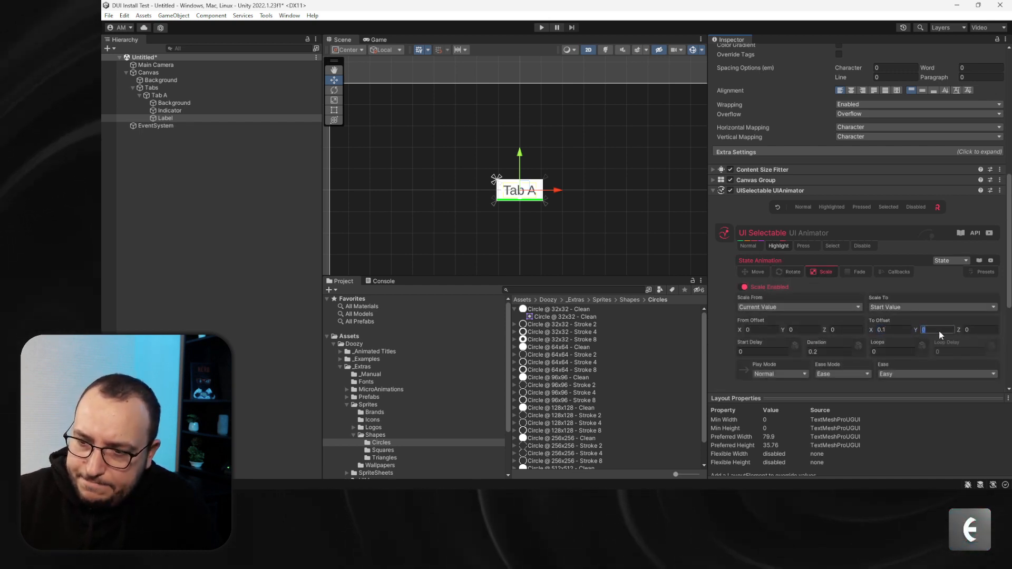
pyautogui.write('0.1')
# Enable the scale animation for the Label's Press state with a To Offset of -0.1 in X and Y
pyautogui.click(806, 245)
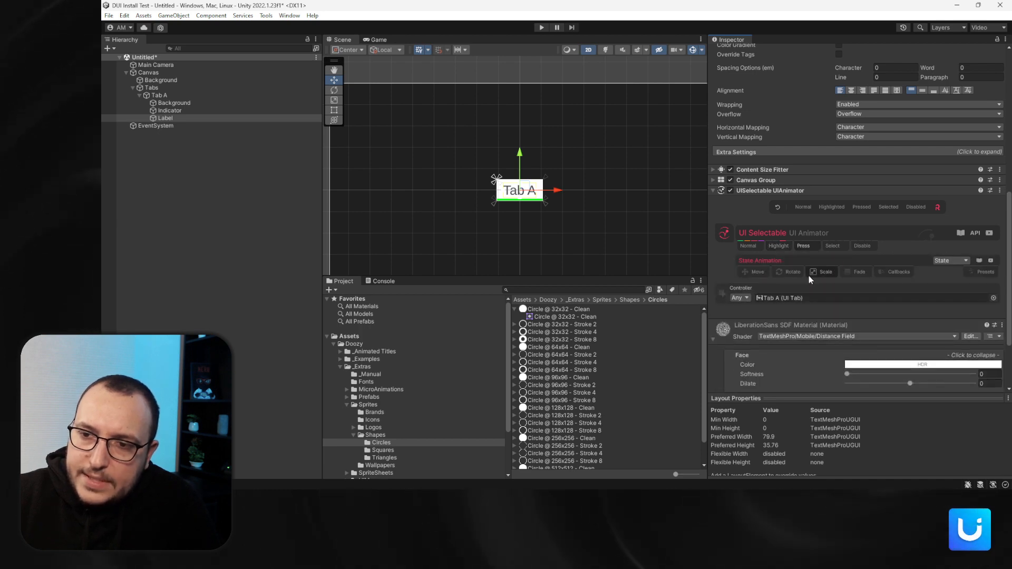
pyautogui.click(822, 271)
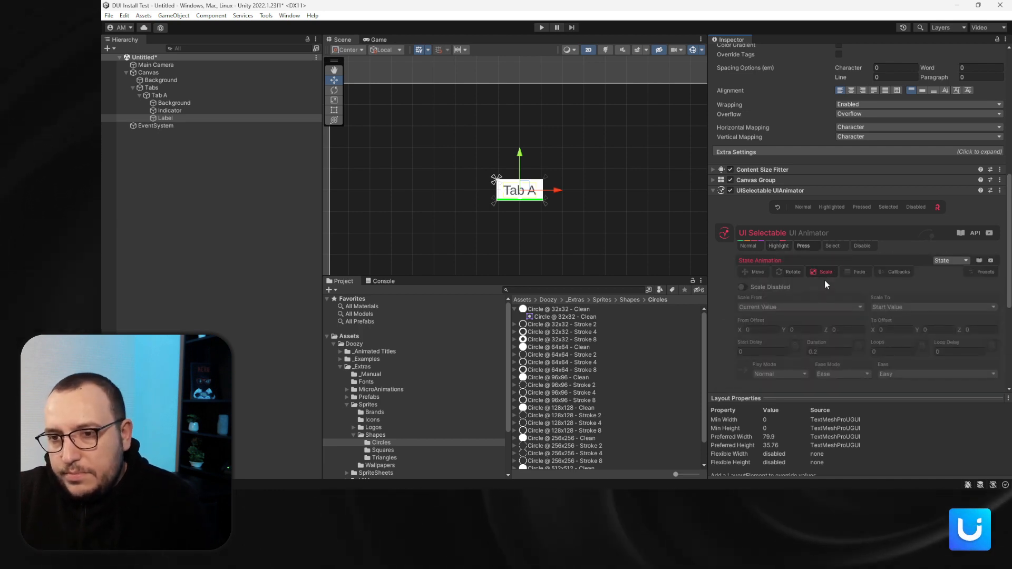
pyautogui.click(777, 289)
pyautogui.click(896, 330)
pyautogui.write('-0')
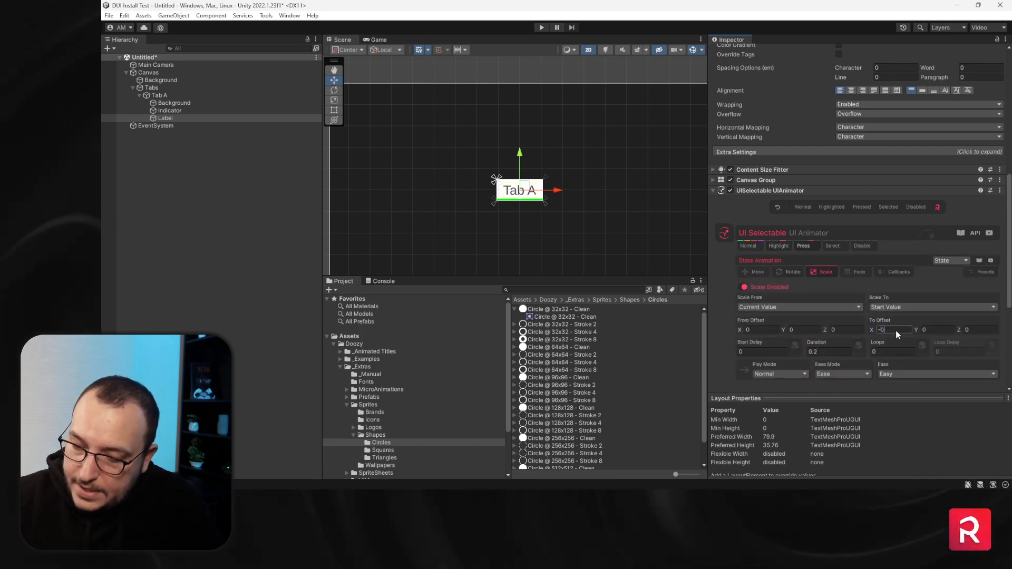
pyautogui.write('.1')
pyautogui.click(930, 331)
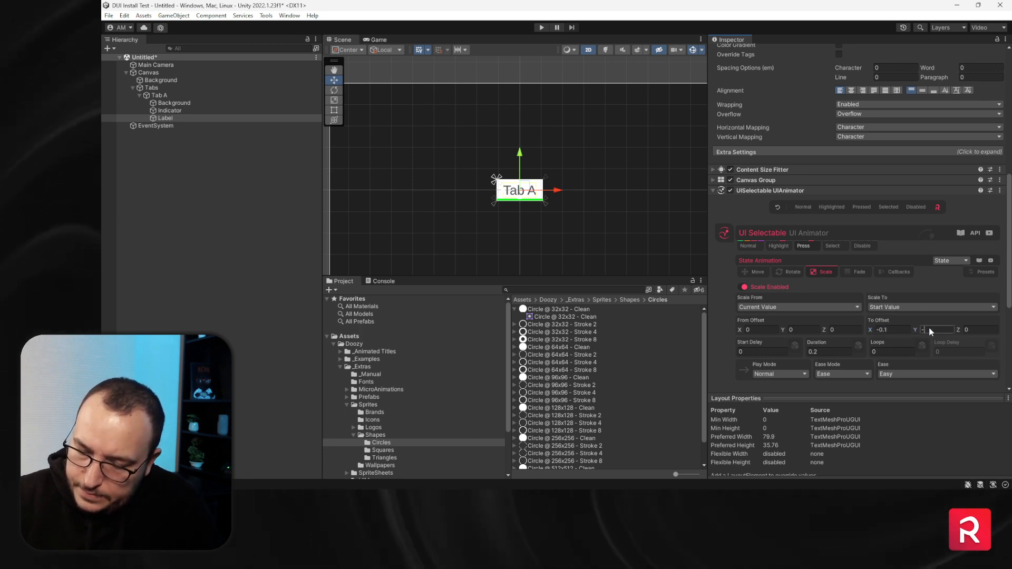
pyautogui.write('-0.1')
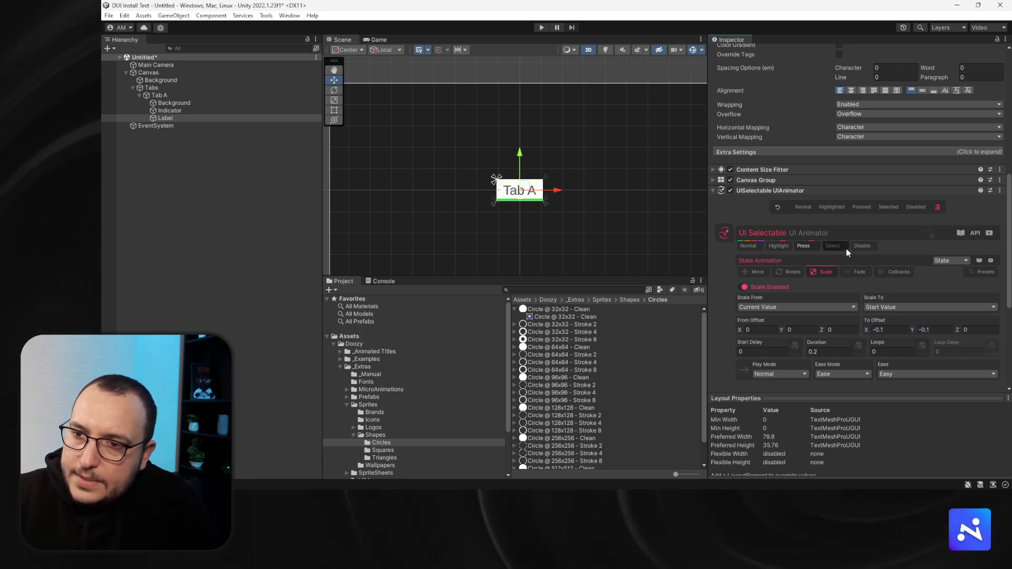
# Enable the scale animation for the Label's Select state with a To Offset of 0.1 in X and Y
pyautogui.click(843, 247)
pyautogui.click(818, 273)
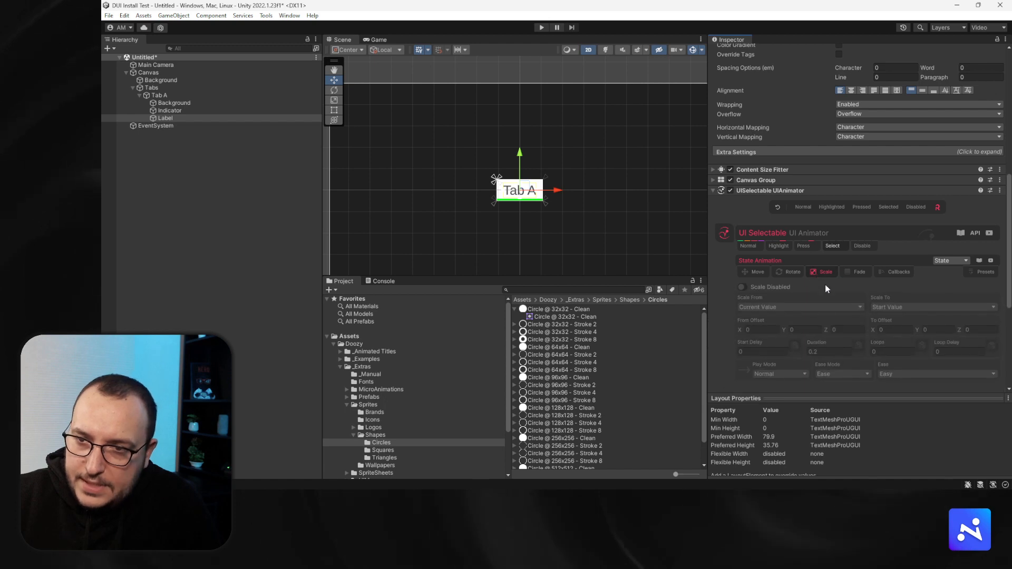
pyautogui.click(743, 287)
pyautogui.click(889, 331)
pyautogui.write('0.1')
pyautogui.click(942, 330)
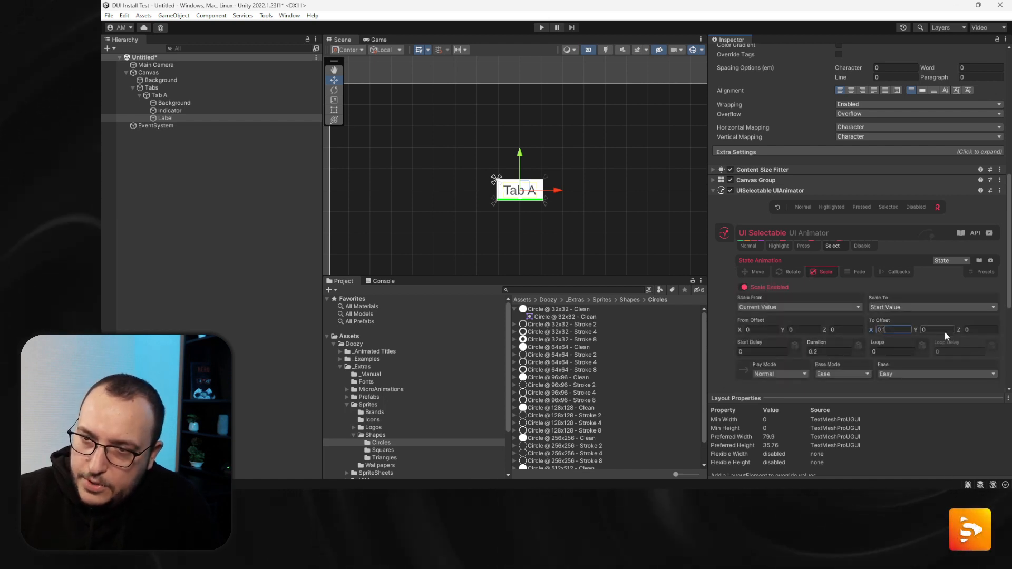
pyautogui.write('0.1')
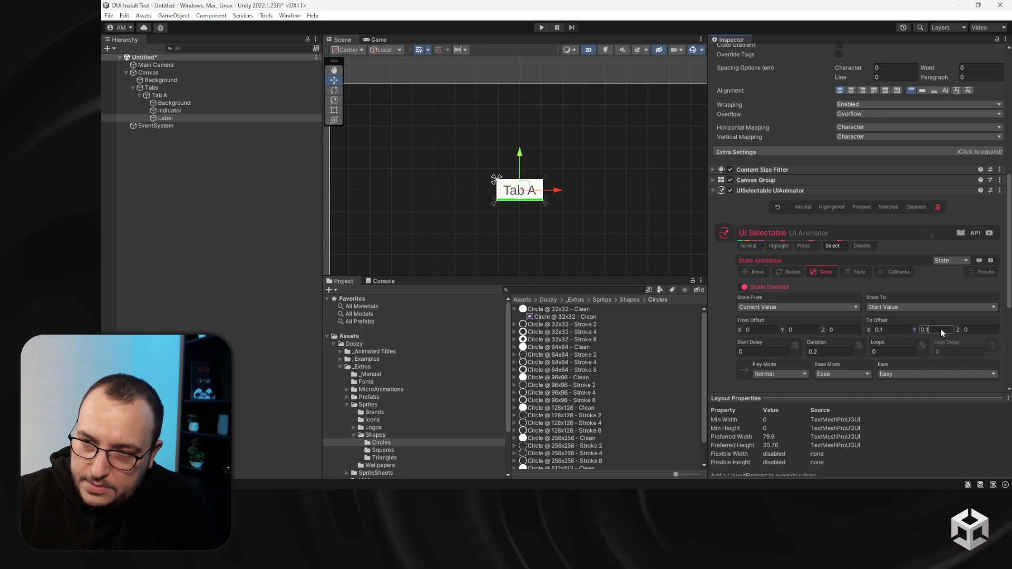
# Change the Label's Disable state animation to the Reset type and load preset 21 from the Organic category
pyautogui.click(862, 246)
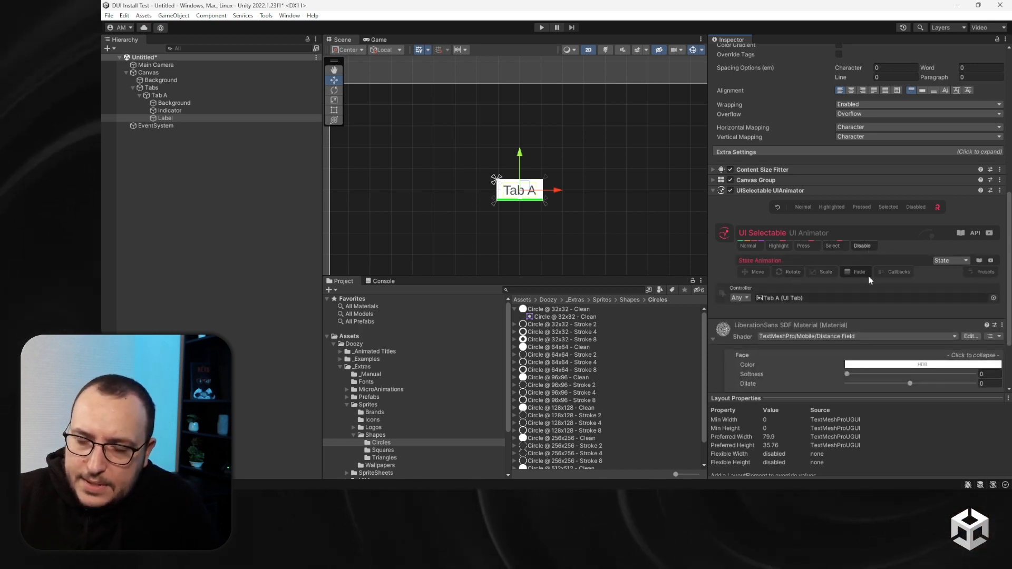
pyautogui.click(945, 261)
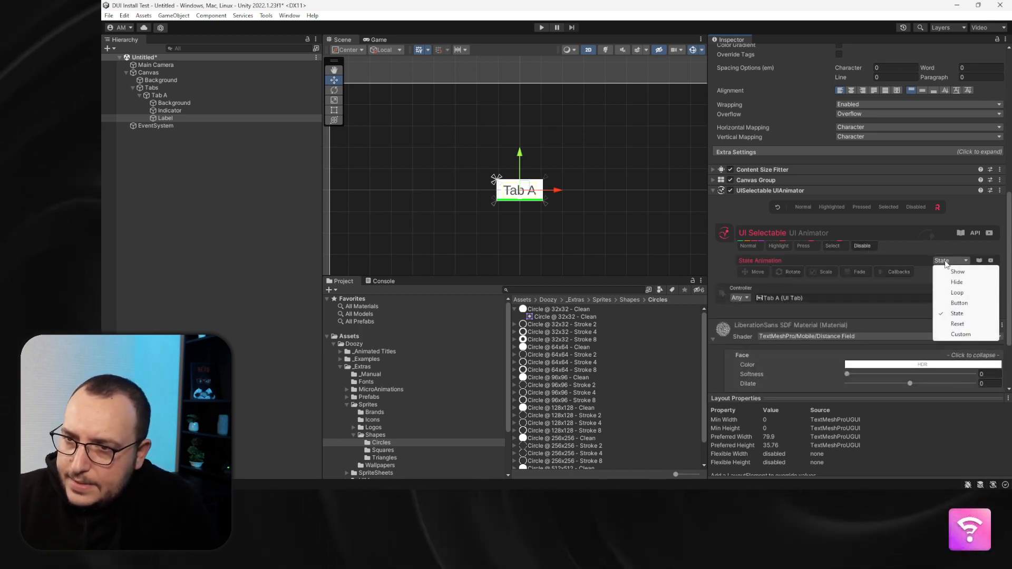
pyautogui.click(956, 323)
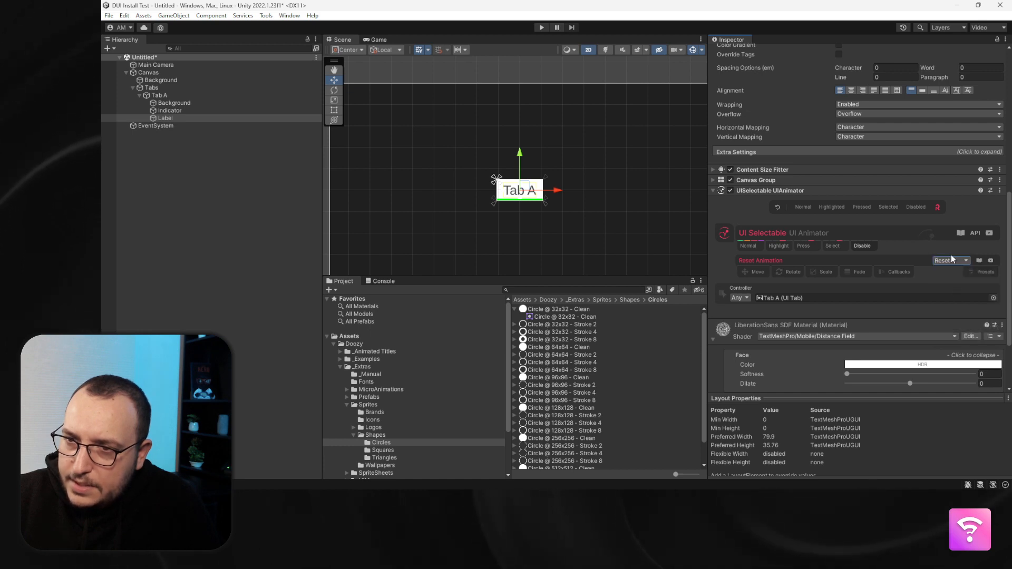
pyautogui.click(978, 266)
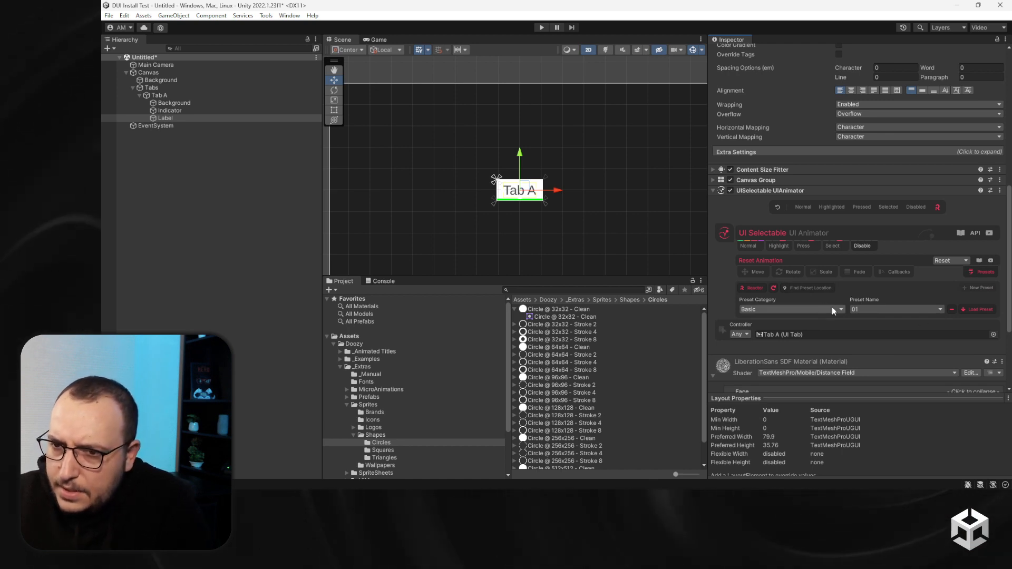
pyautogui.click(832, 310)
pyautogui.click(768, 373)
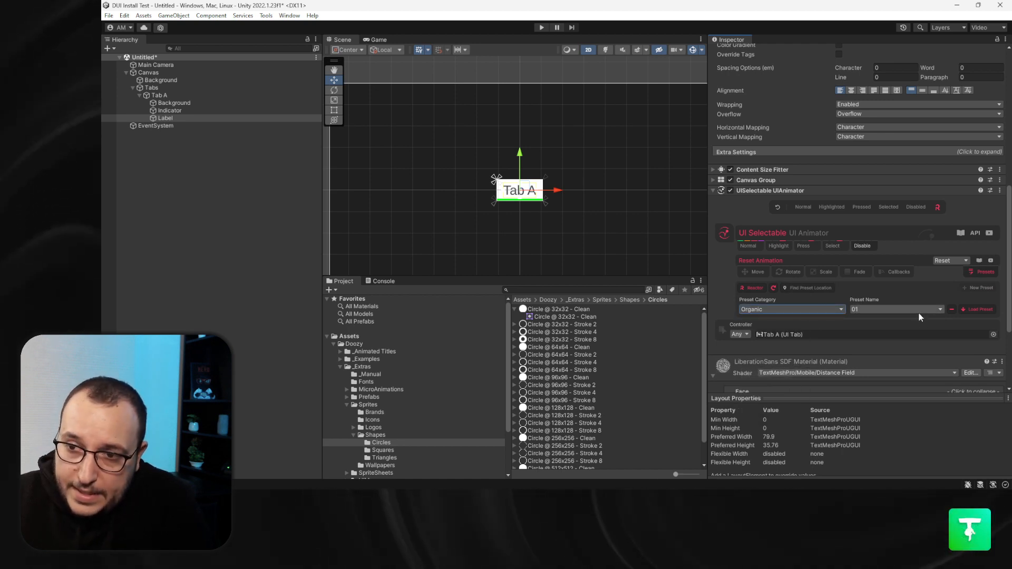
pyautogui.click(917, 310)
pyautogui.click(885, 266)
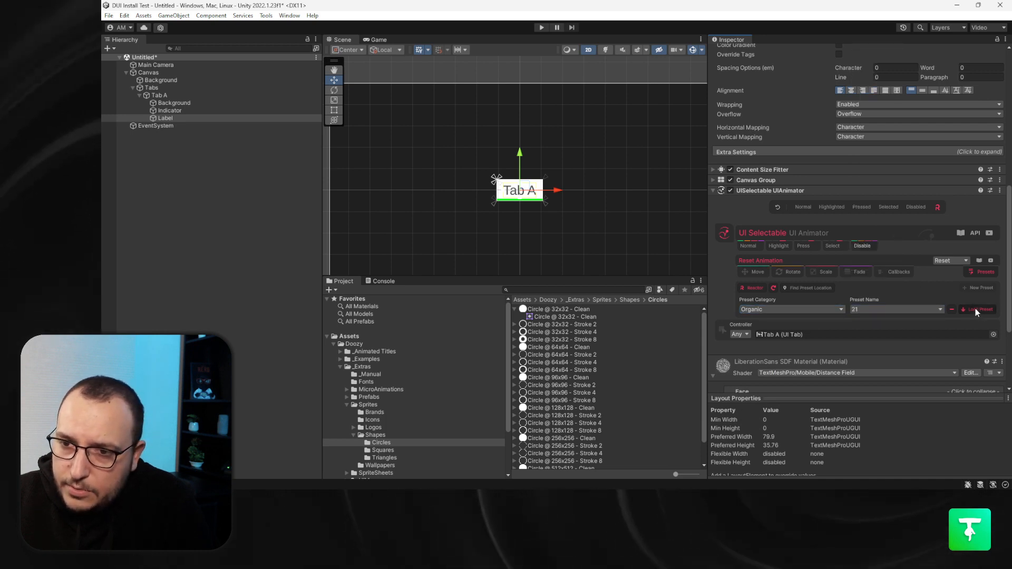
pyautogui.click(892, 207)
# Set the Disable state's fade animation to end at a custom value of 0.6
pyautogui.click(864, 268)
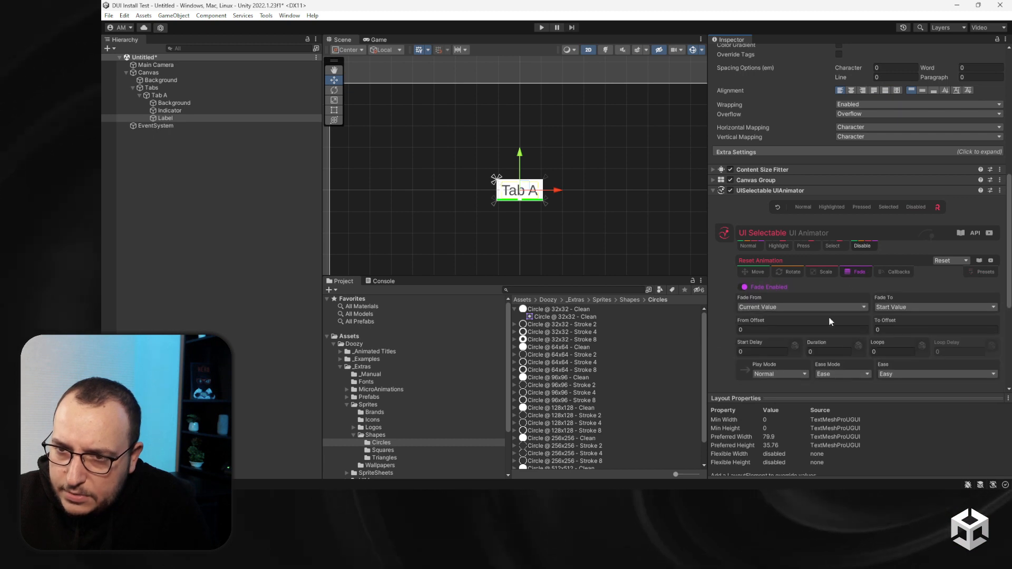
pyautogui.click(902, 307)
pyautogui.click(907, 339)
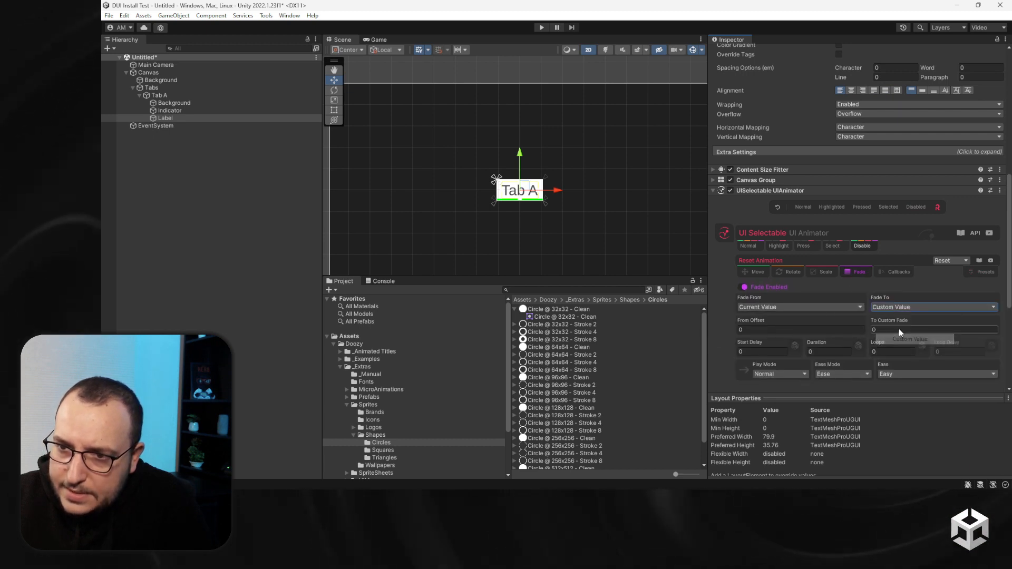
pyautogui.click(897, 330)
pyautogui.write('0.6')
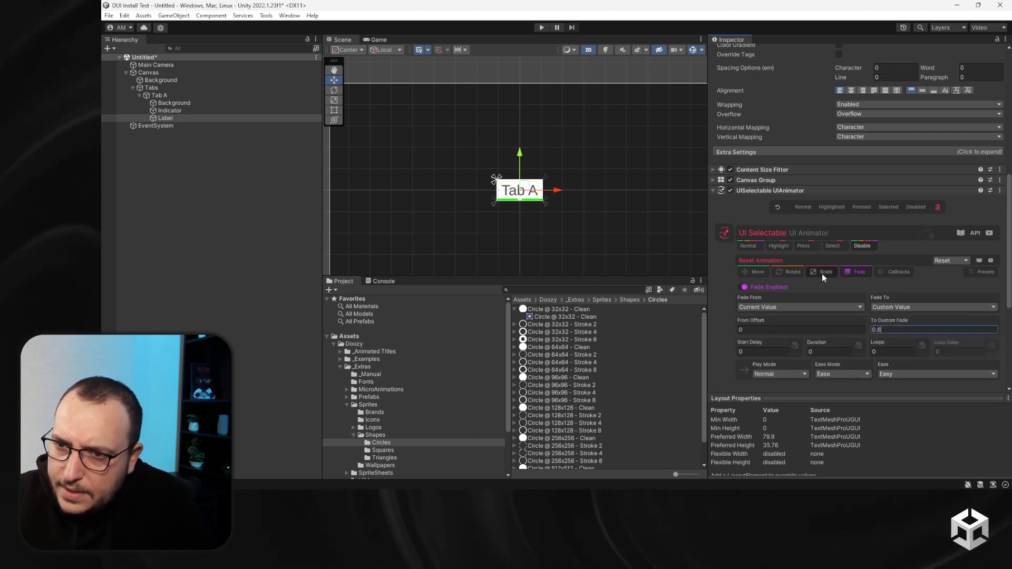
# Set the Disable state's scale animation To Offset to -0.2 in X and Y, keeping Scale To at Start Value
pyautogui.click(821, 272)
pyautogui.click(905, 307)
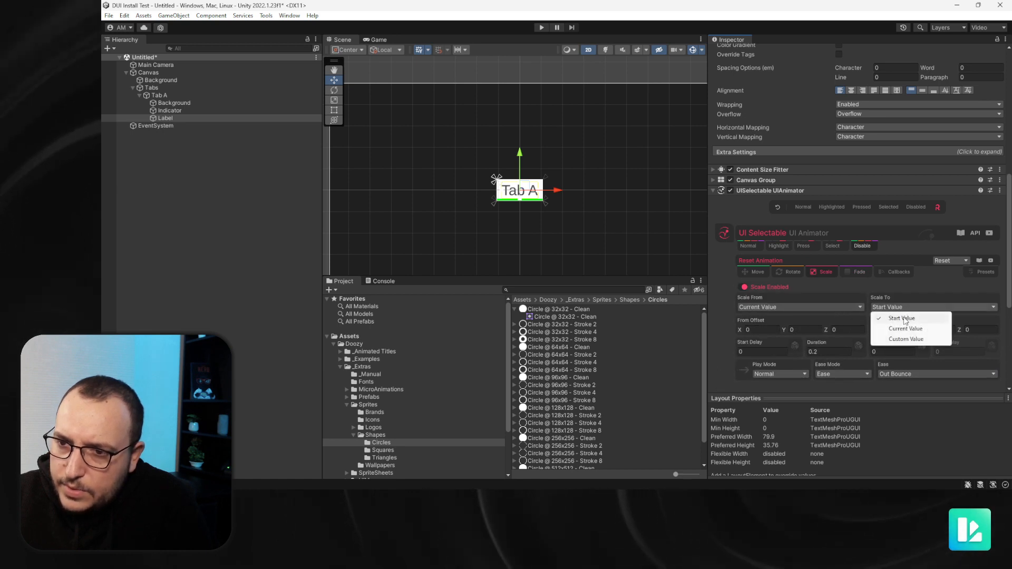
pyautogui.click(958, 317)
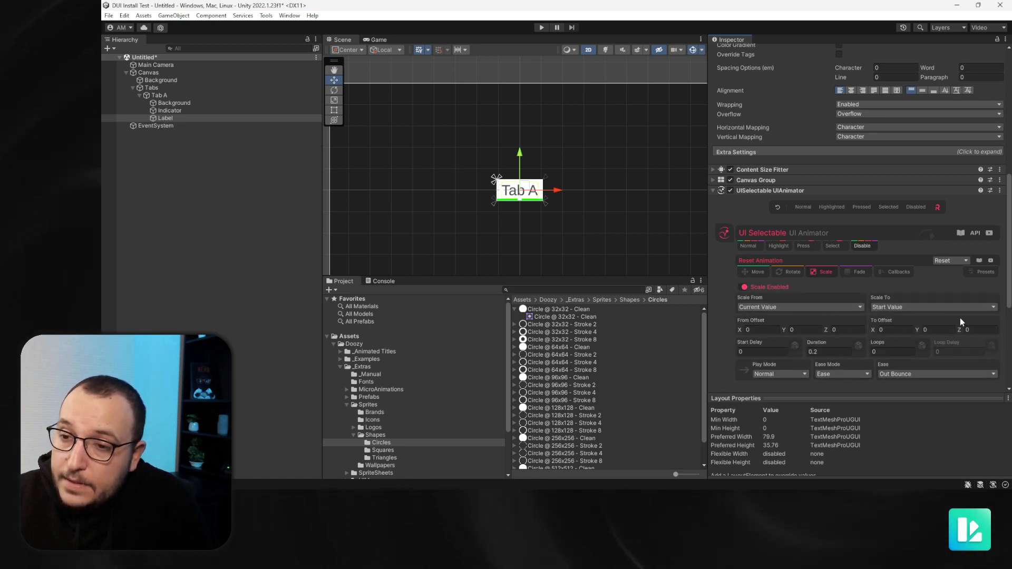
pyautogui.click(888, 329)
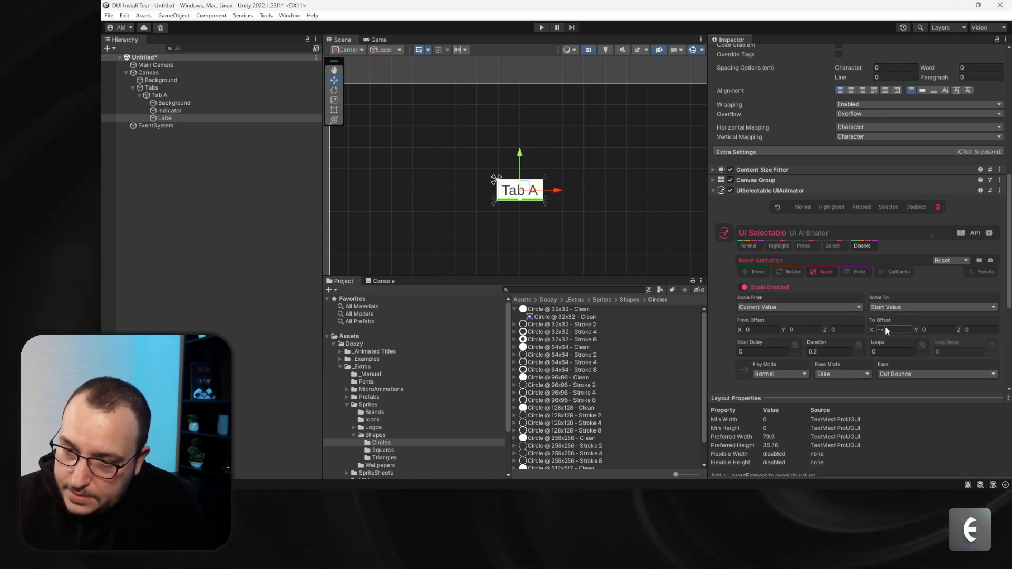
pyautogui.write('-0.2')
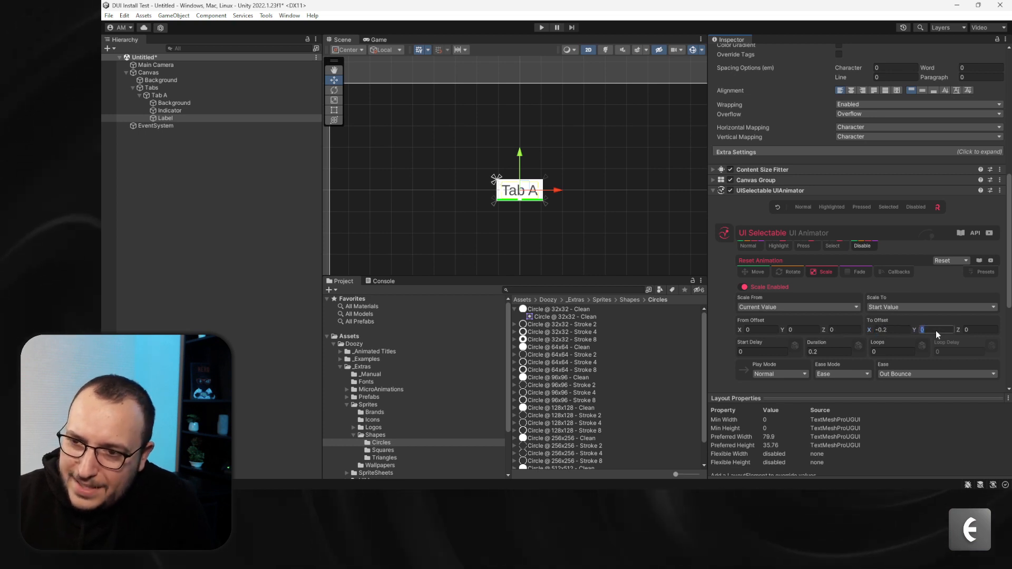
pyautogui.click(936, 330)
pyautogui.write('-0.2')
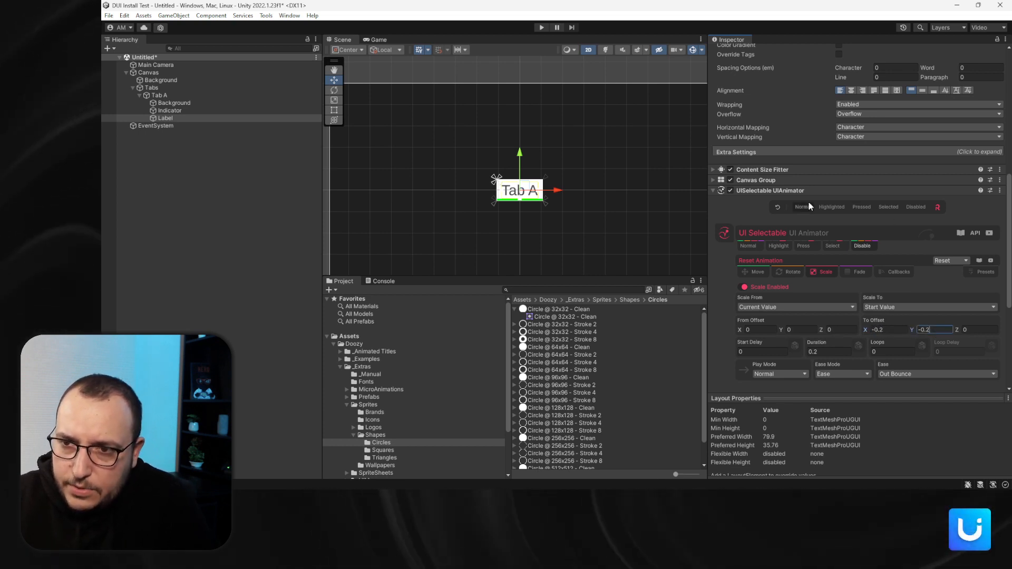
# Preview the Label's Highlighted, Pressed, Disabled and Normal state animations in the scene
pyautogui.scroll(5, 533, 194)
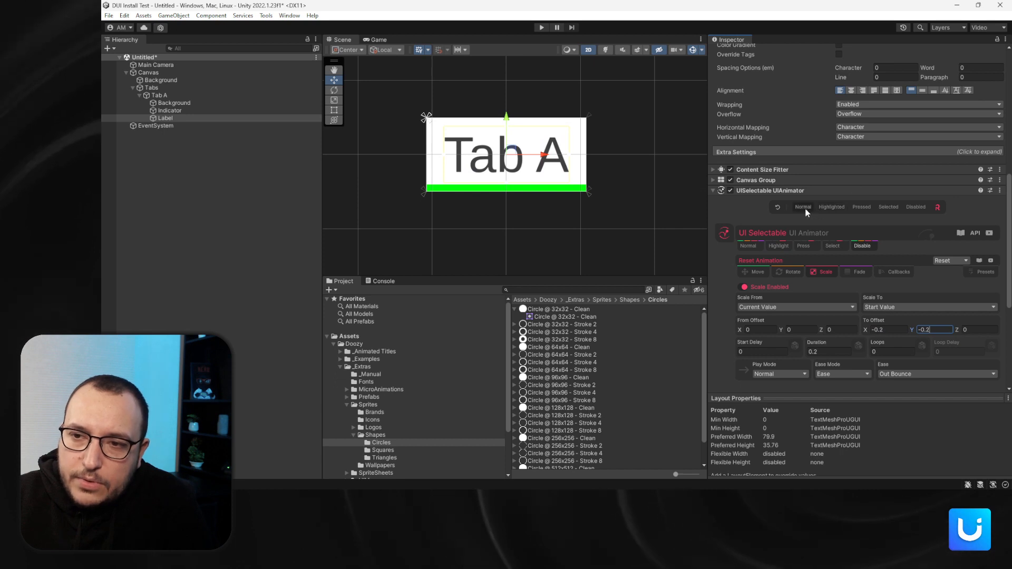
pyautogui.click(831, 208)
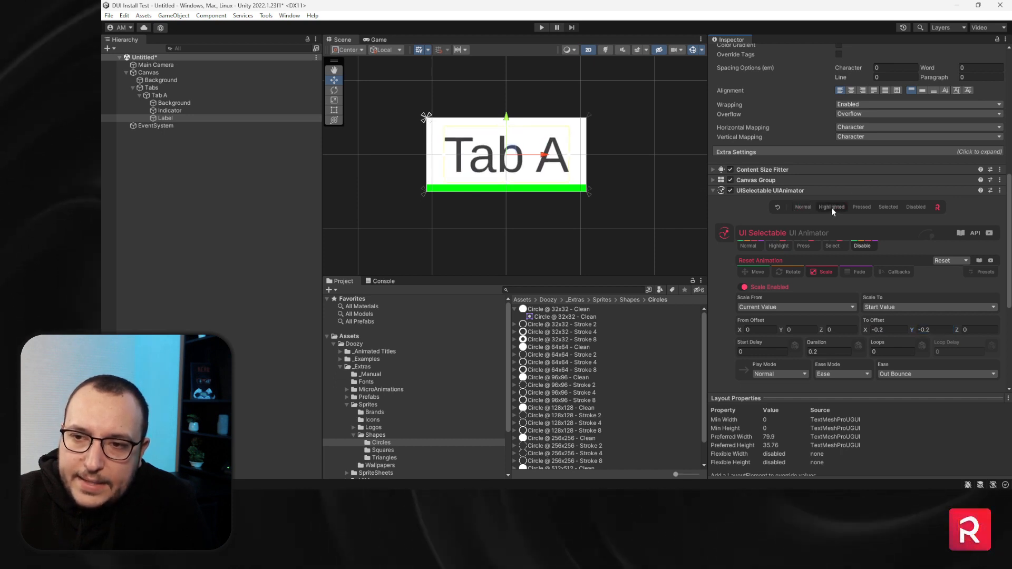
pyautogui.click(868, 208)
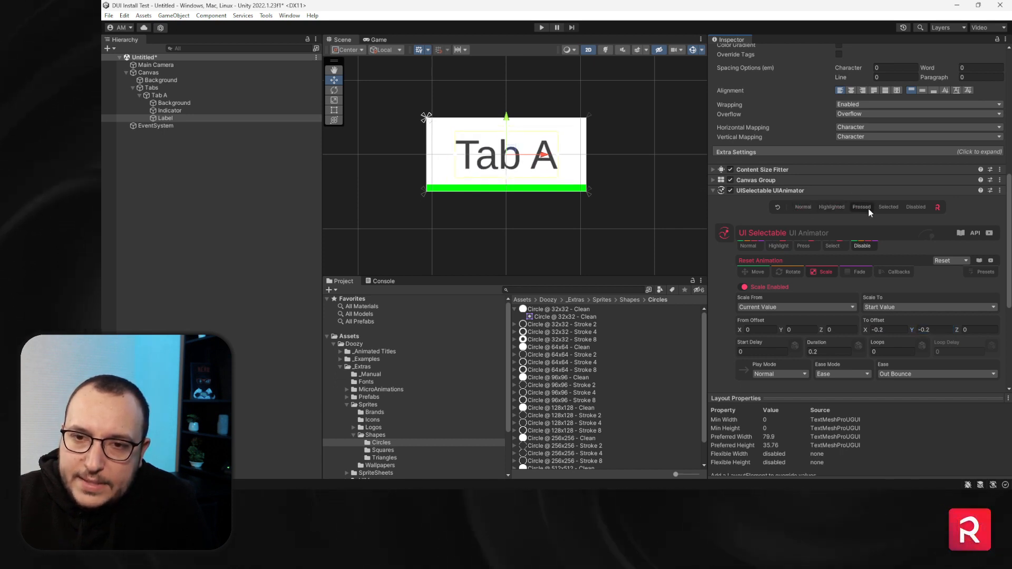
pyautogui.click(917, 209)
pyautogui.click(803, 207)
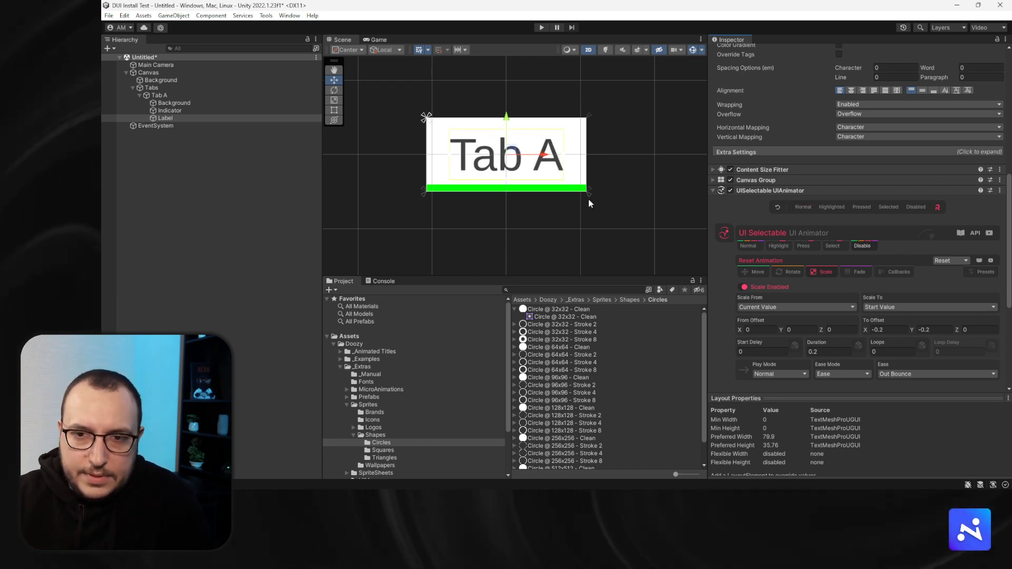
pyautogui.scroll(-4, 588, 199)
# Run the scene with Tab A selected, toggle the tab several times and deselect it to check its animations
pyautogui.click(160, 95)
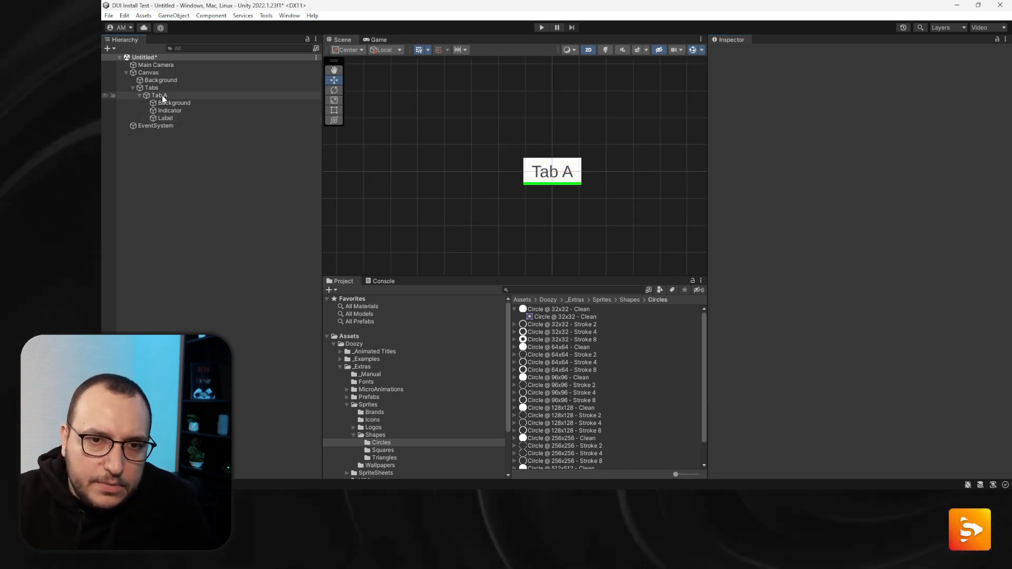
pyautogui.click(539, 28)
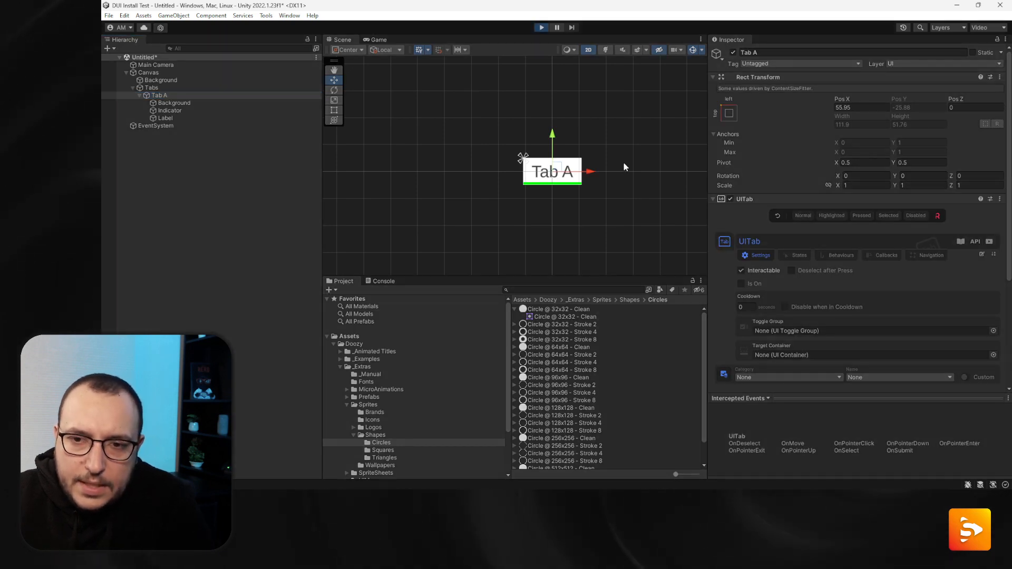
pyautogui.click(521, 167)
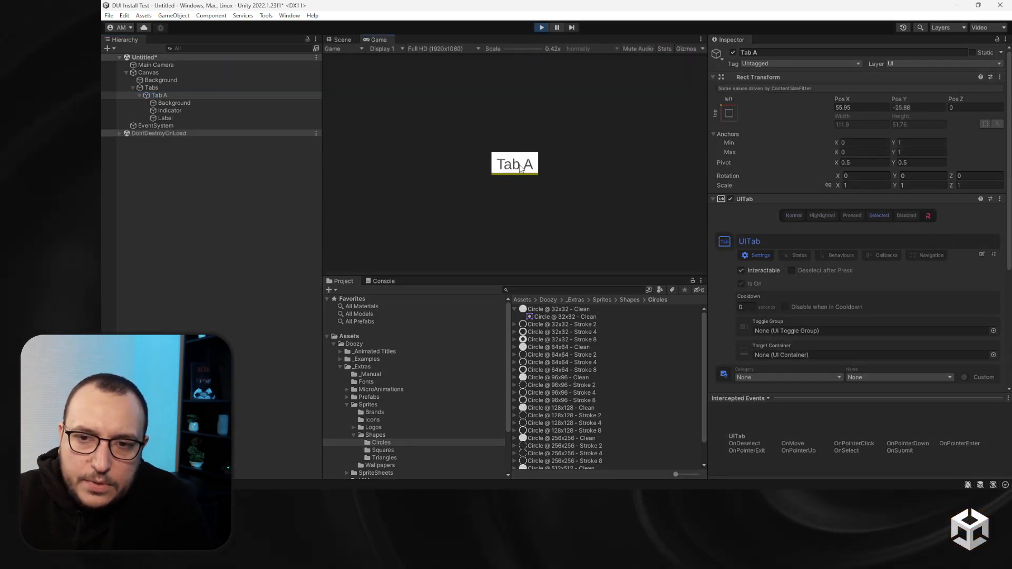
pyautogui.click(521, 168)
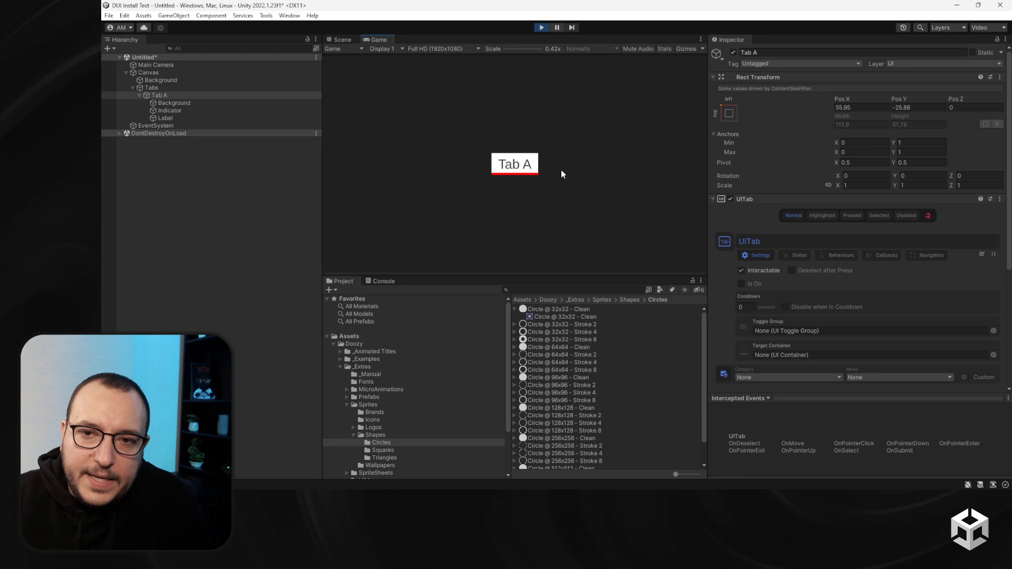
pyautogui.click(525, 172)
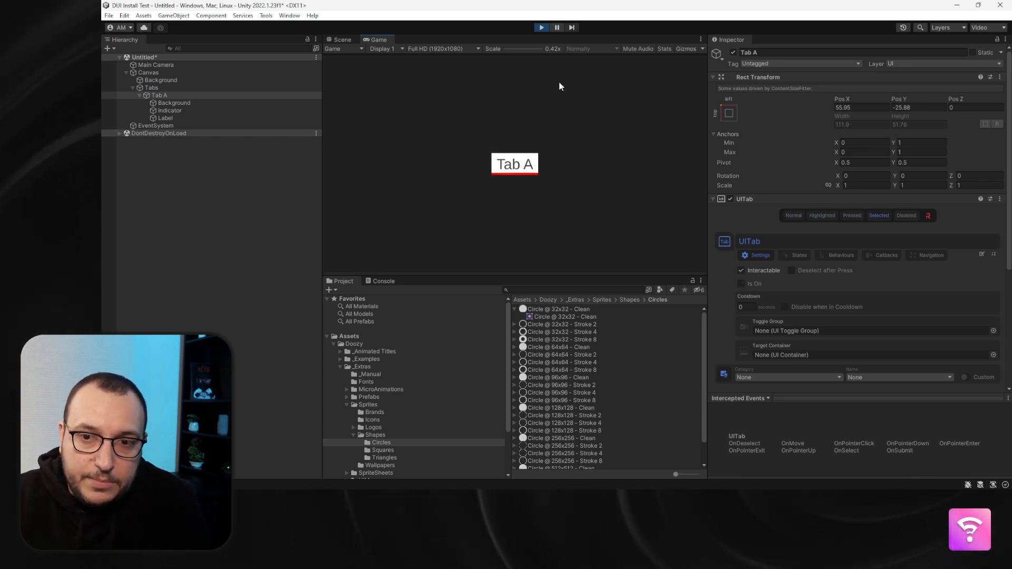
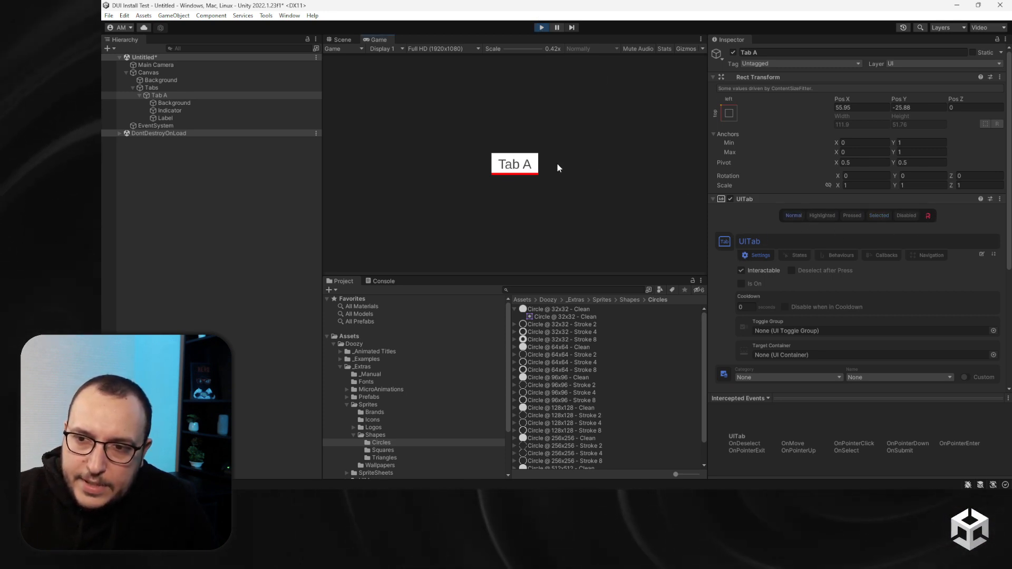
pyautogui.click(591, 168)
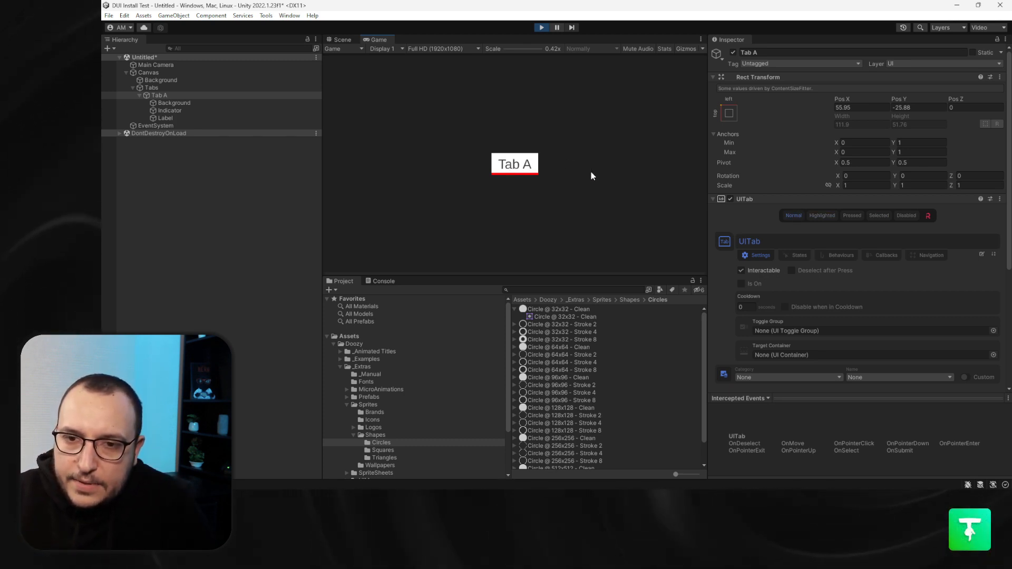
# Enlarge the Game view to 1.4x, test Tab A's toggling up close, and stop the running scene
pyautogui.click(523, 48)
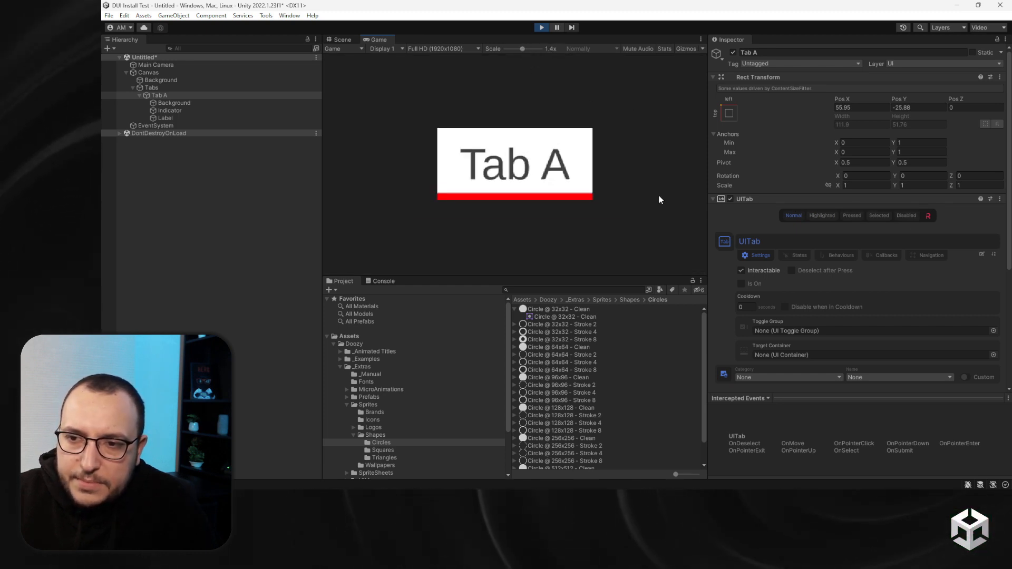
pyautogui.click(549, 168)
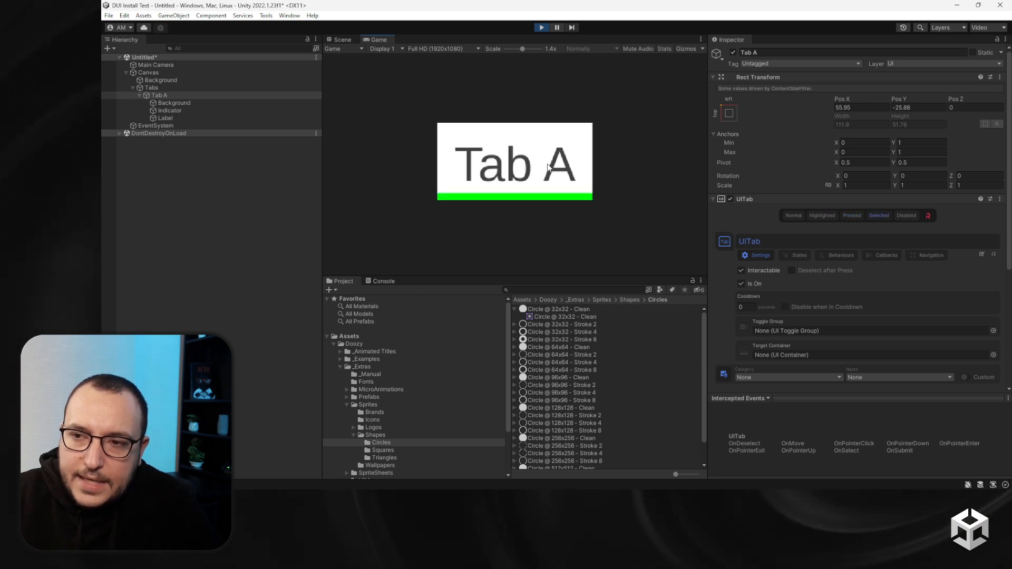
pyautogui.click(574, 166)
pyautogui.click(575, 166)
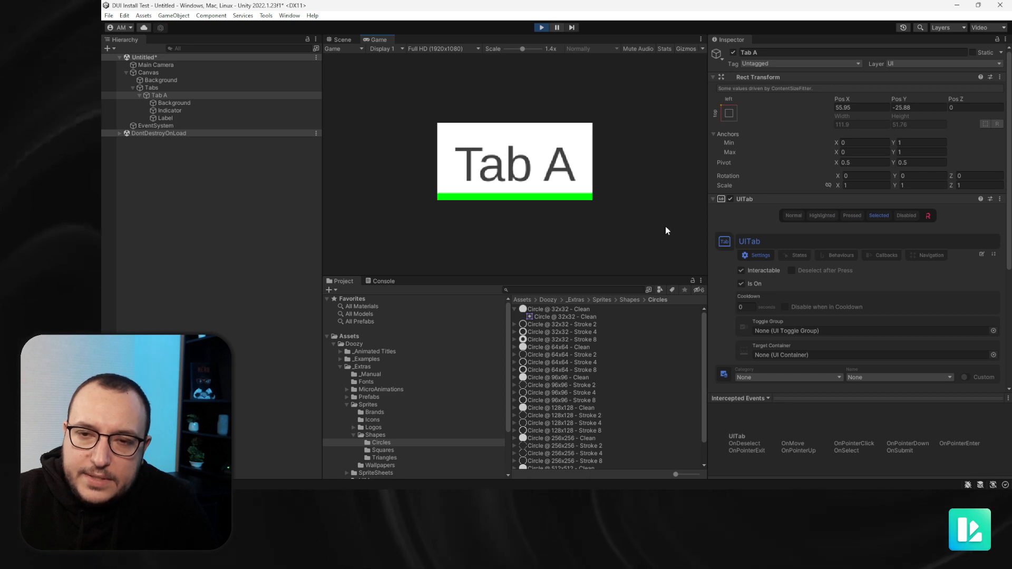
pyautogui.click(533, 177)
pyautogui.click(533, 177)
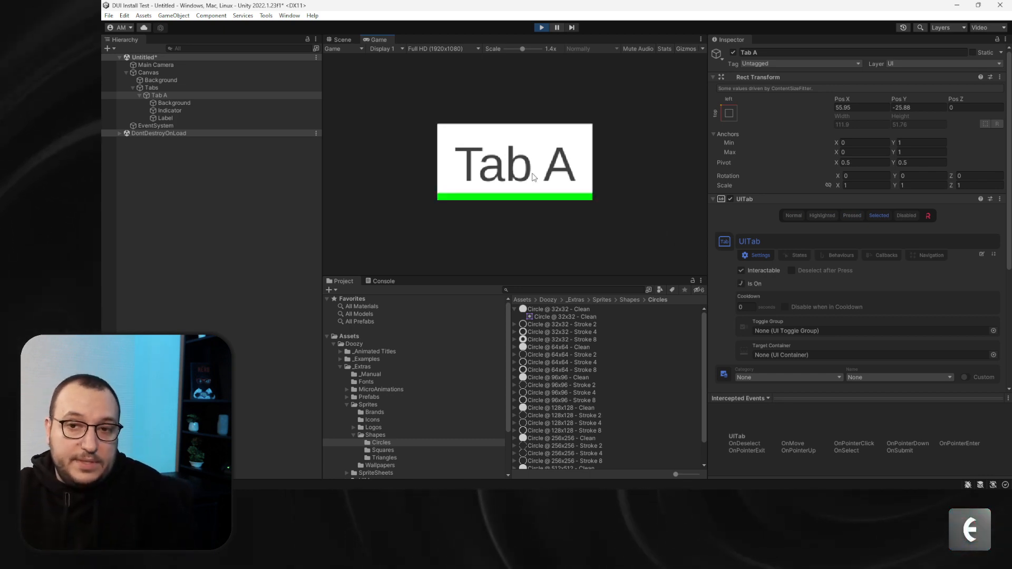
pyautogui.click(532, 168)
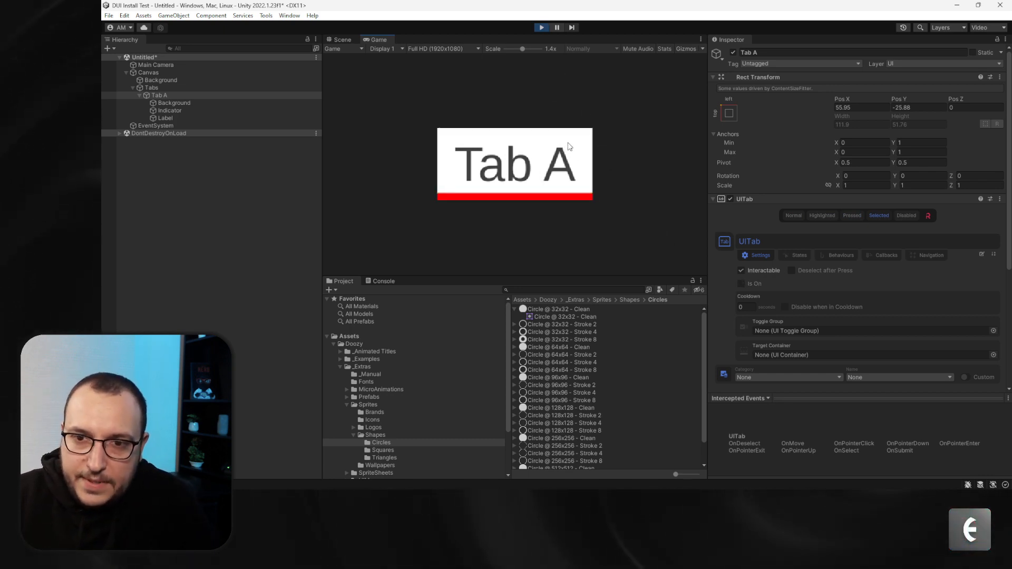
pyautogui.moveTo(523, 49); pyautogui.dragTo(504, 48)
pyautogui.click(542, 28)
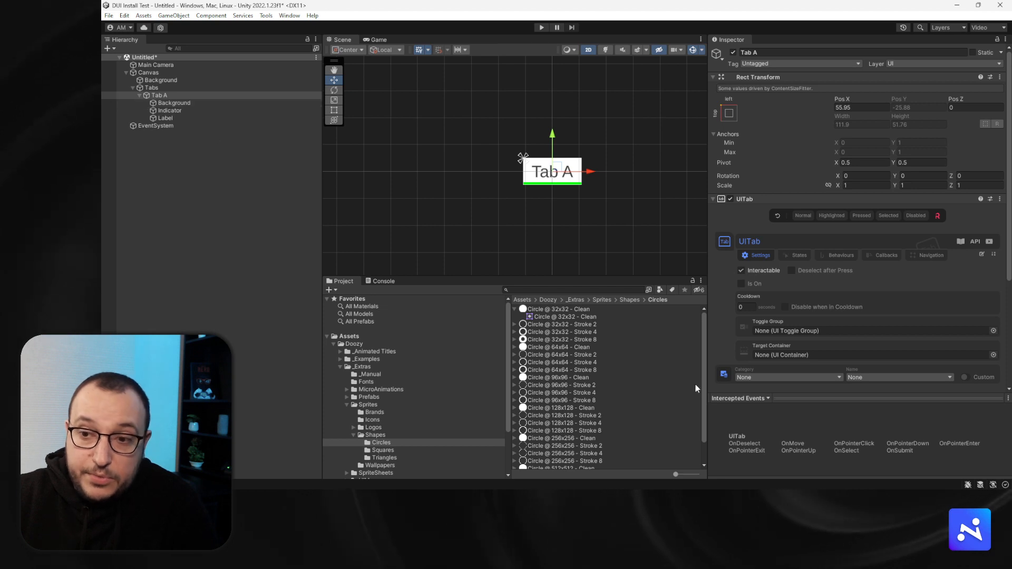
# Create an empty game object under the Canvas and name it Containers
pyautogui.moveTo(791, 355)
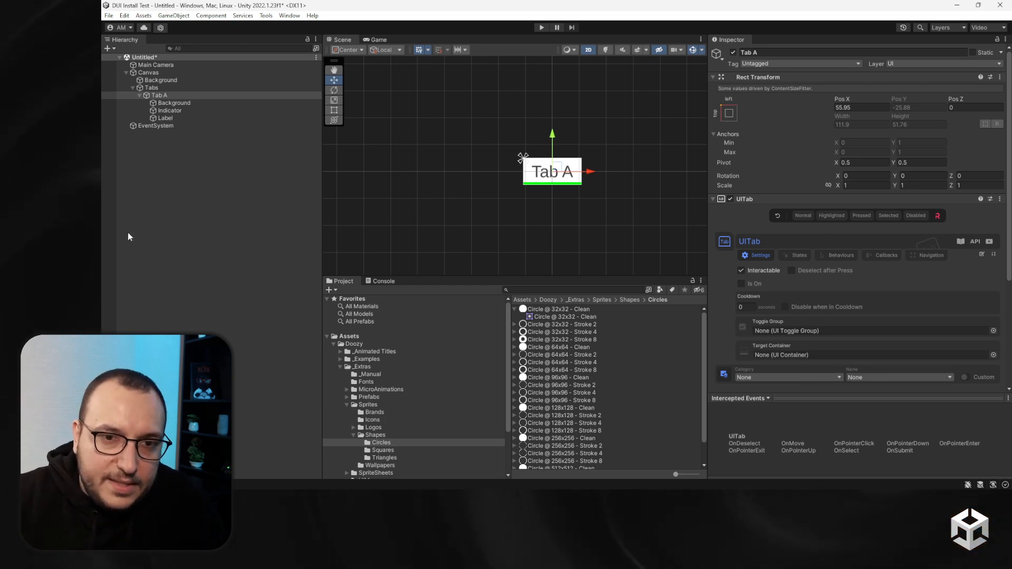
pyautogui.click(140, 95)
pyautogui.click(150, 89)
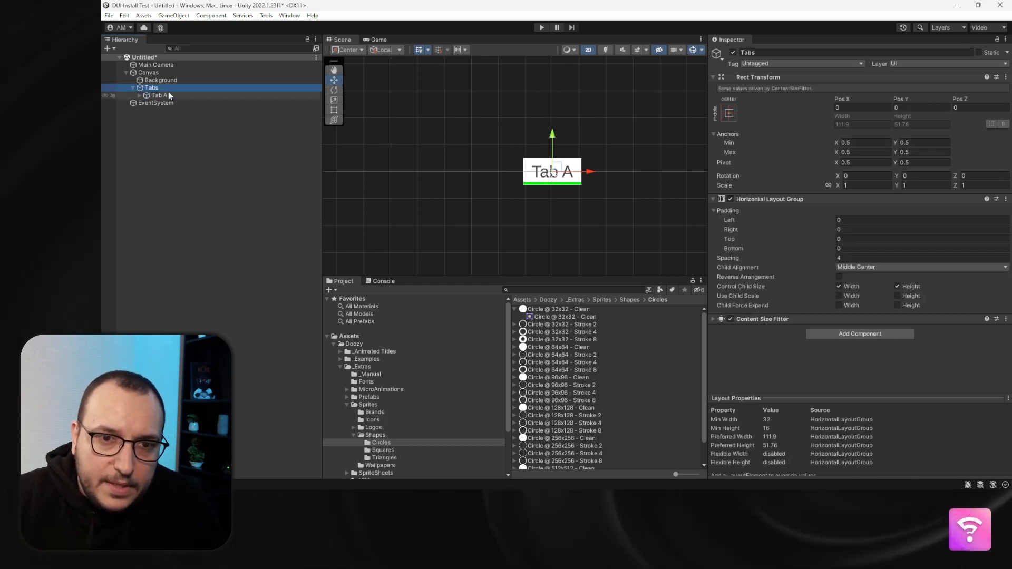
pyautogui.rightClick(145, 74)
pyautogui.click(211, 191)
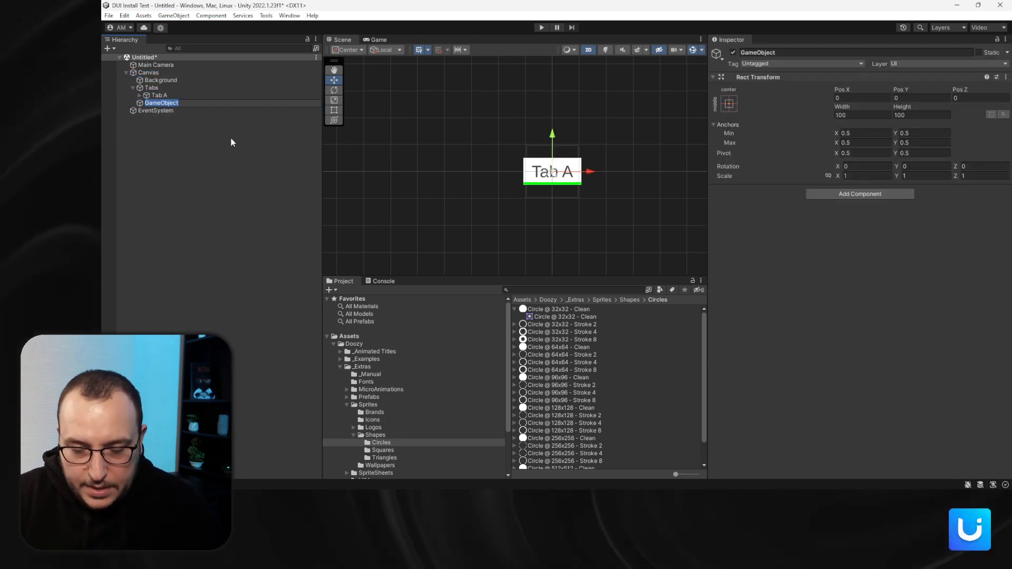
pyautogui.write('Containers')
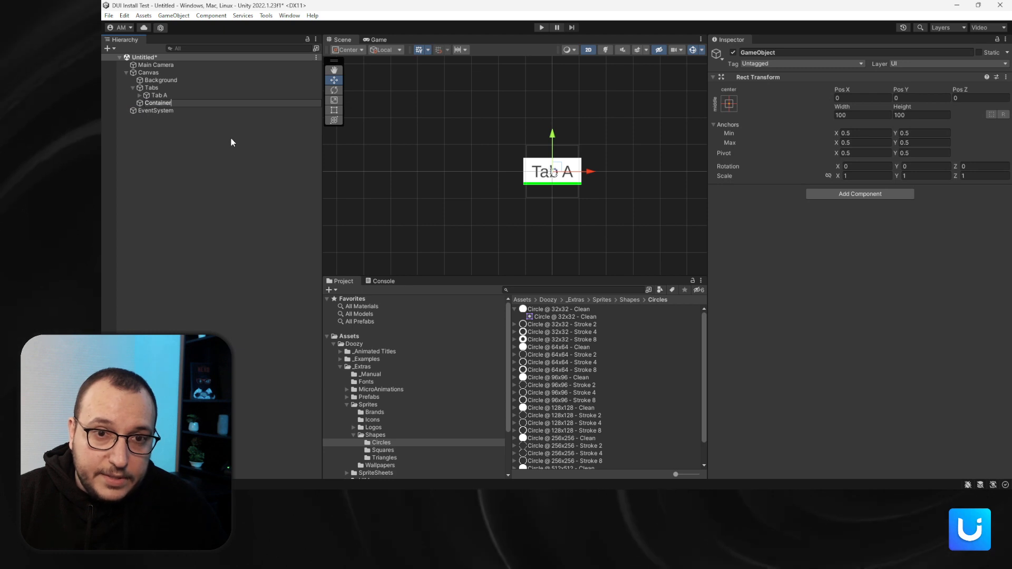
# Confirm the Containers name and anchor Tabs to the Canvas's top center, including pivot and position, with Pos Y -32
pyautogui.press('Return')
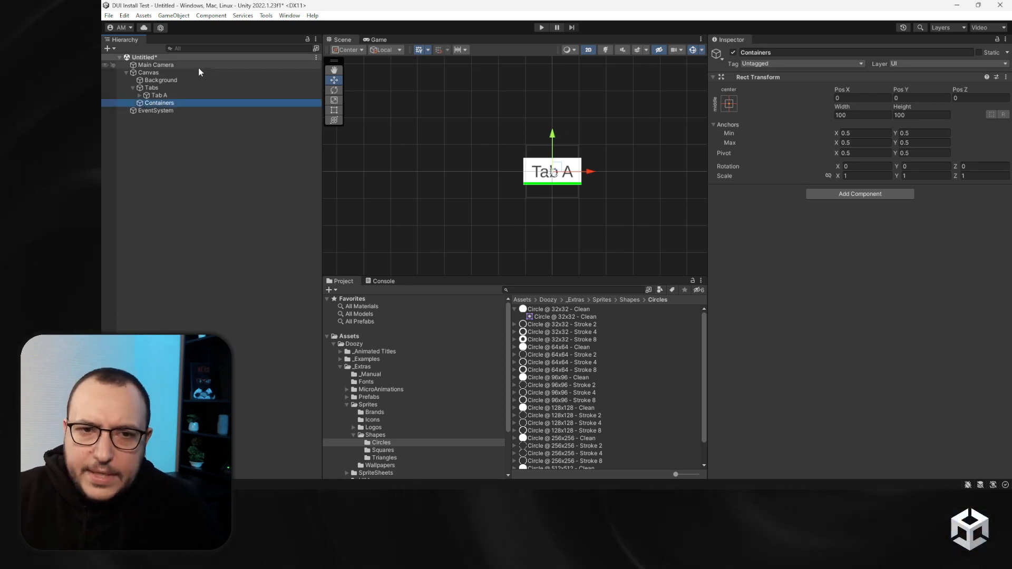
pyautogui.click(158, 87)
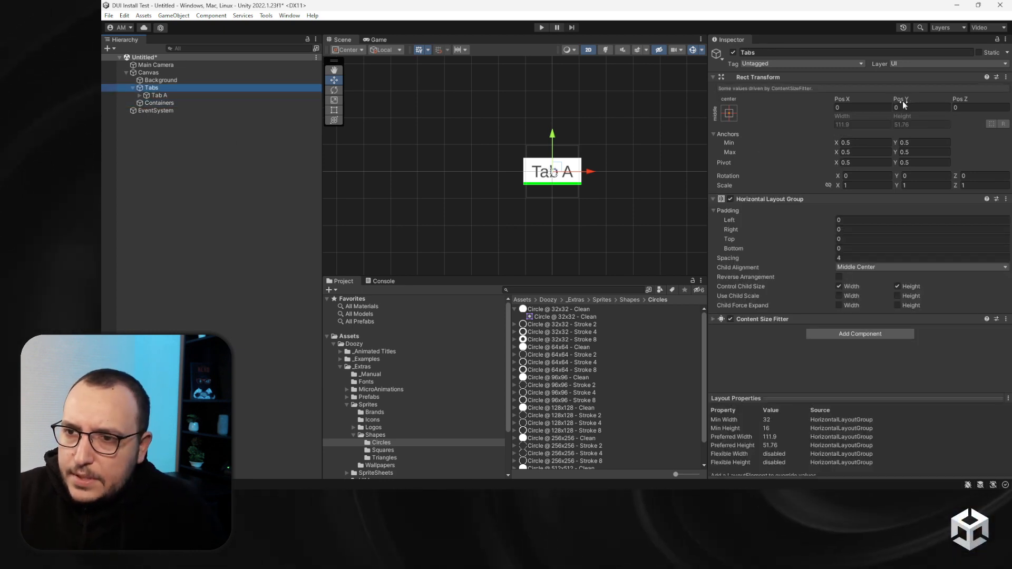
pyautogui.click(729, 113)
pyautogui.keyDown('alt'); pyautogui.keyDown('shift'); pyautogui.click(783, 187); pyautogui.keyUp('shift'); pyautogui.keyUp('alt')
pyautogui.scroll(-3, 610, 159)
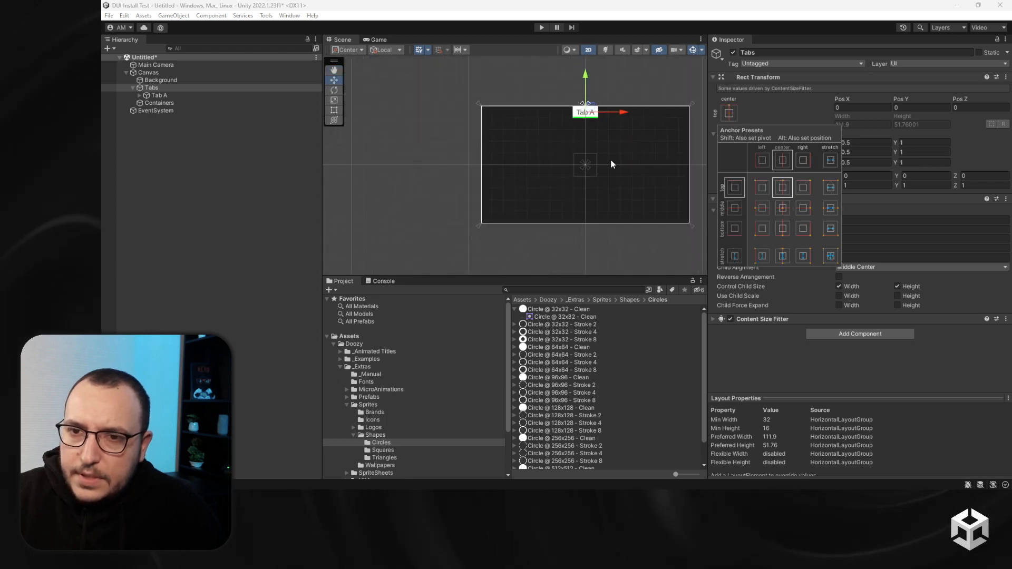
pyautogui.scroll(1, 611, 161)
pyautogui.click(911, 108)
pyautogui.write('-32')
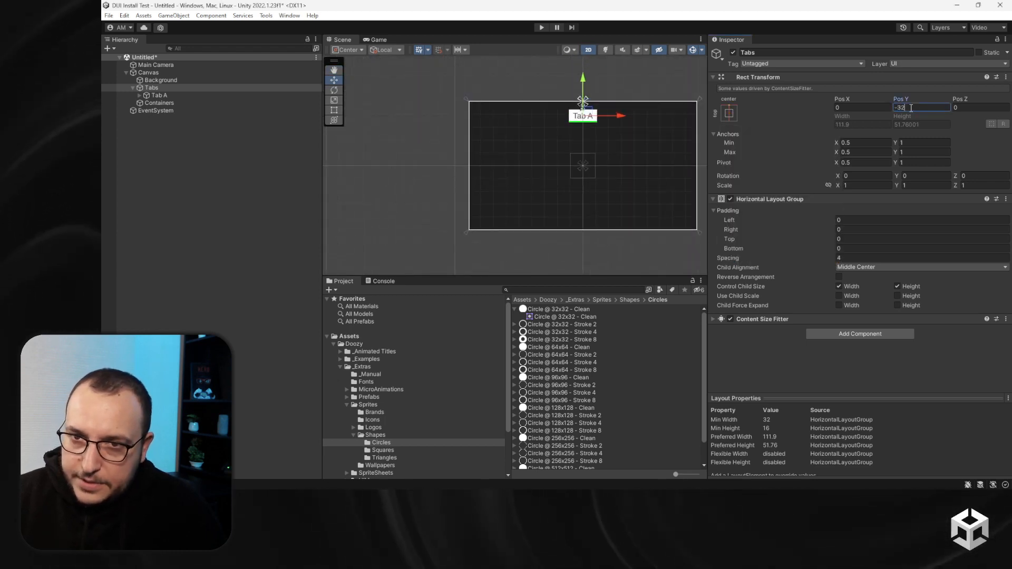
# Anchor Containers to stretch in both directions across the Canvas, with its position set to match
pyautogui.click(161, 102)
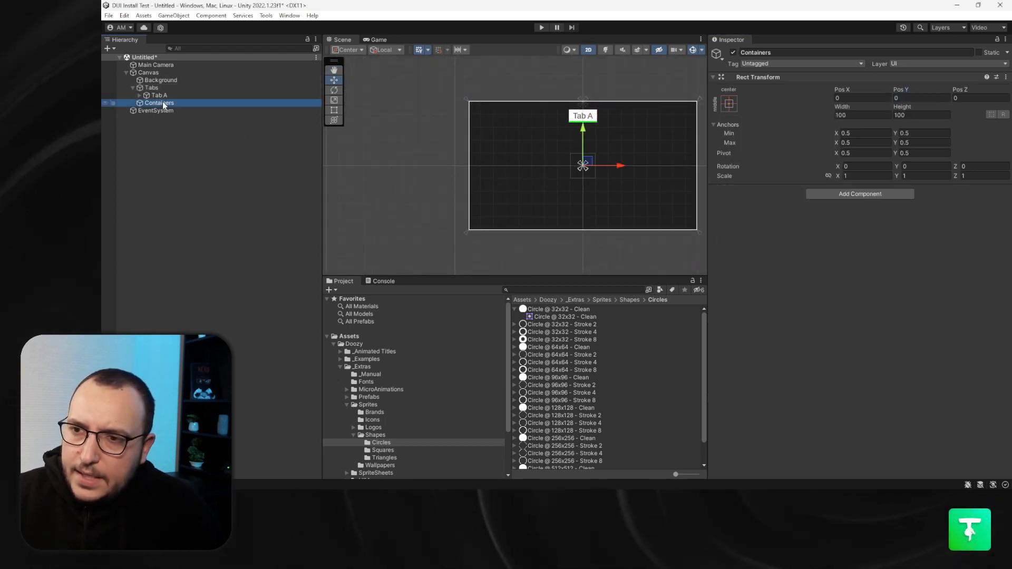
pyautogui.click(729, 104)
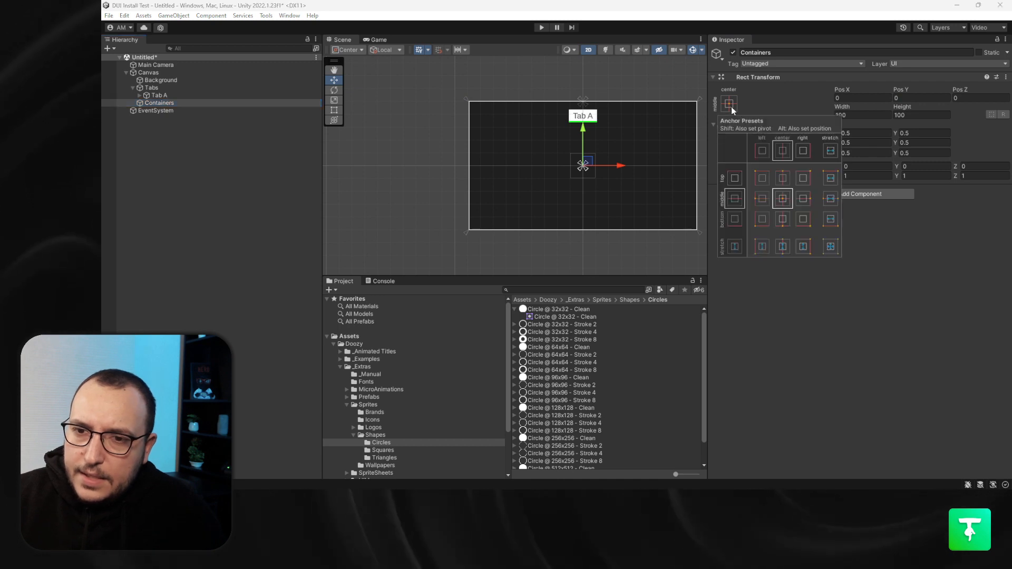
pyautogui.keyDown('alt'); pyautogui.click(830, 246); pyautogui.keyUp('alt')
# Set the Top offset of Containers to 96 and its Bottom offset to 0
pyautogui.moveTo(897, 93); pyautogui.dragTo(240, 127)
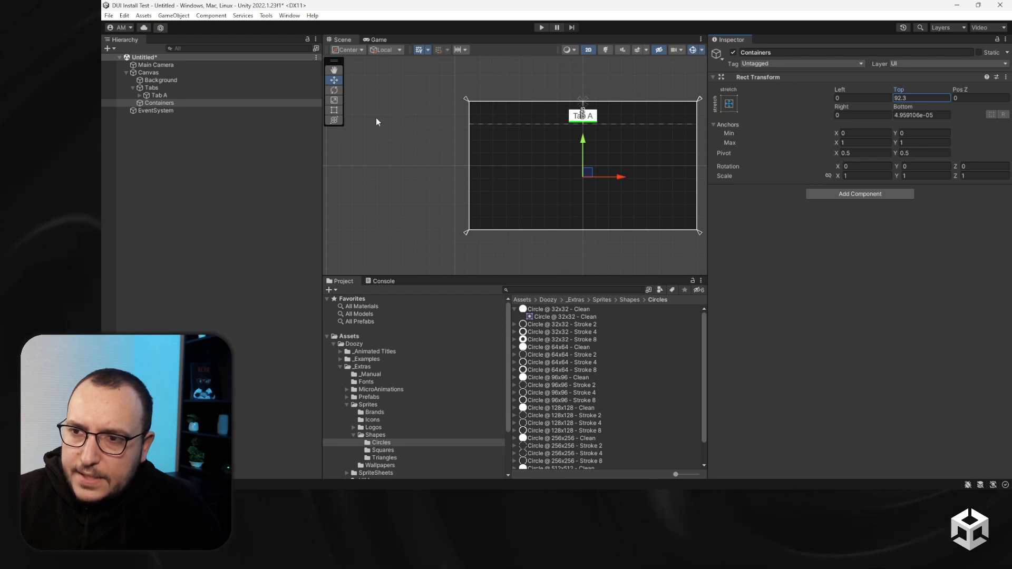
pyautogui.scroll(2, 562, 124)
pyautogui.moveTo(907, 93); pyautogui.dragTo(826, 89)
pyautogui.keyDown('alt'); pyautogui.scroll(15, 648, 89); pyautogui.keyUp('alt')
pyautogui.moveTo(647, 88); pyautogui.dragTo(409, 255, button='middle')
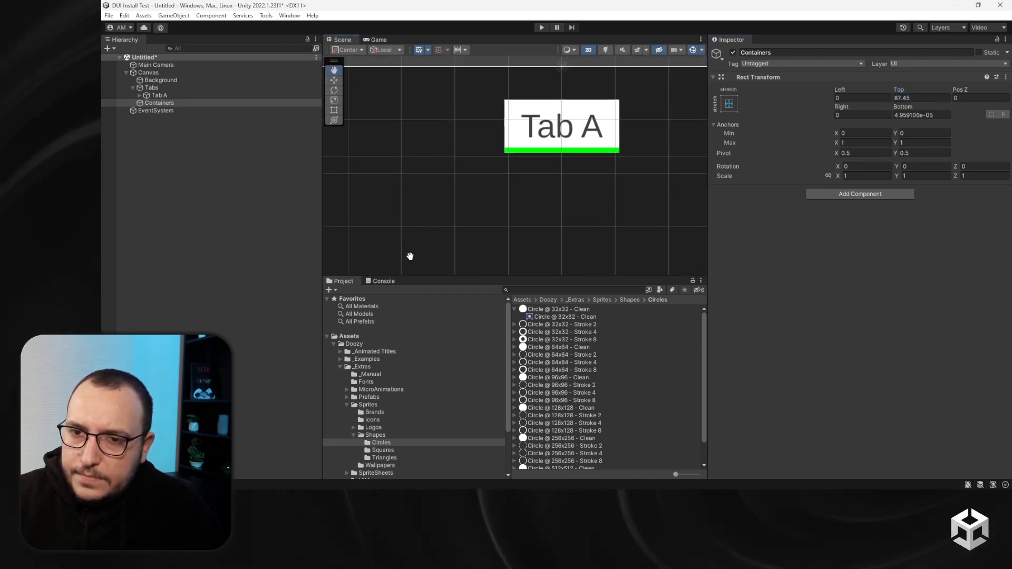
pyautogui.keyDown('alt'); pyautogui.scroll(1, 625, 141); pyautogui.keyUp('alt')
pyautogui.click(929, 99)
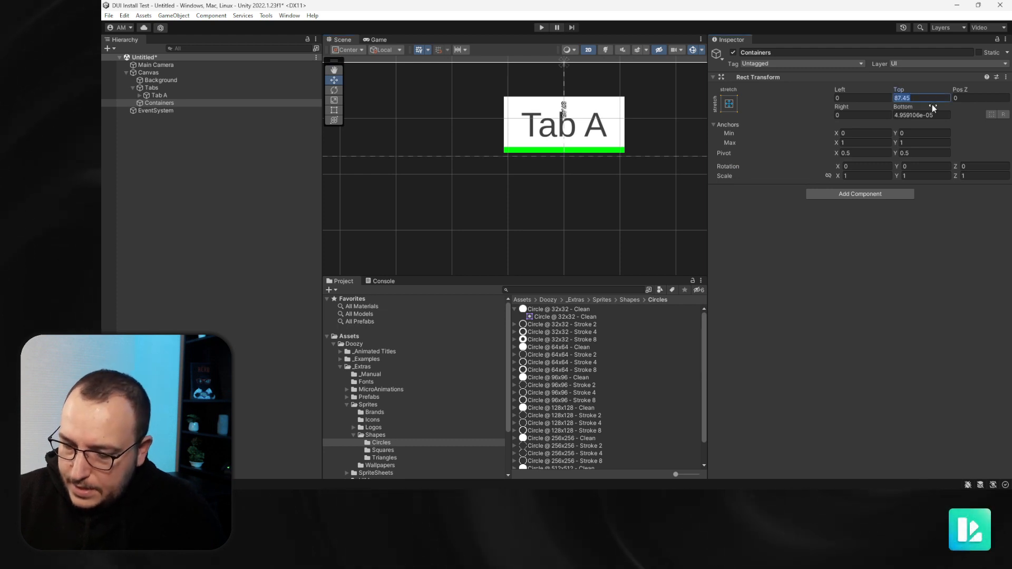
pyautogui.write('96')
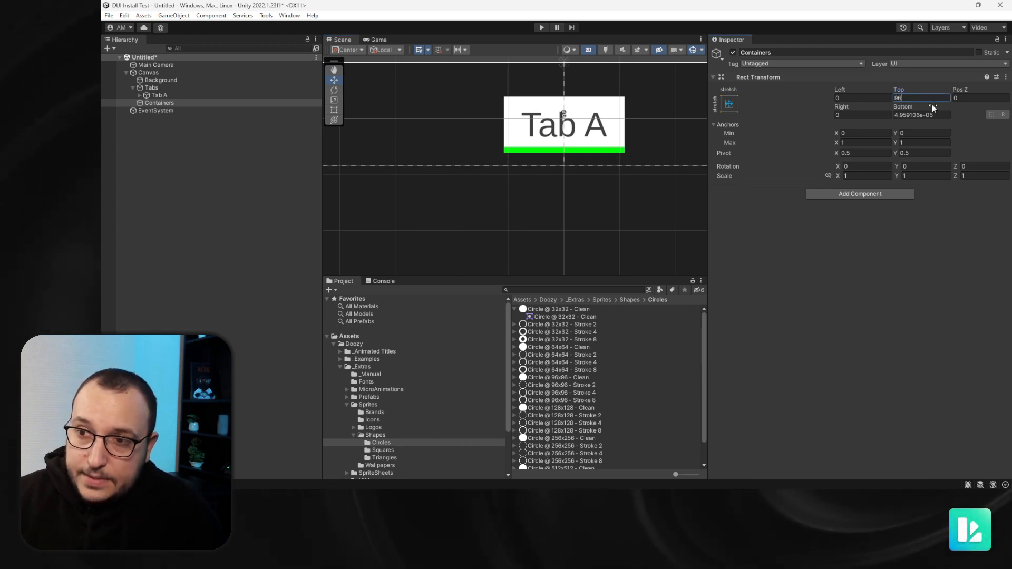
pyautogui.click(931, 116)
pyautogui.write('0')
pyautogui.scroll(-15, 446, 178)
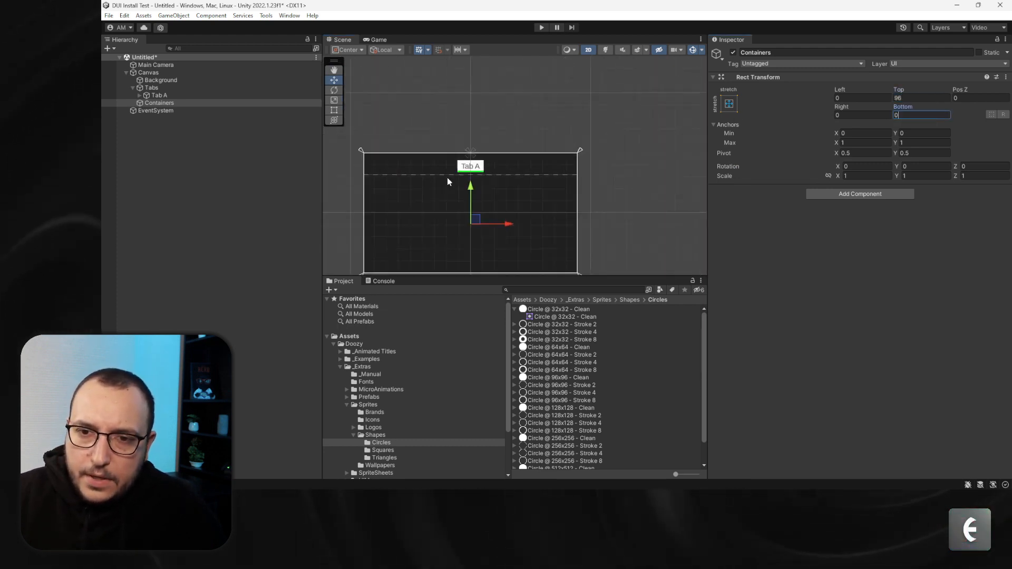
pyautogui.moveTo(456, 199); pyautogui.dragTo(520, 156, button='middle')
# Create an empty child object under Containers and name it Container A
pyautogui.click(156, 105)
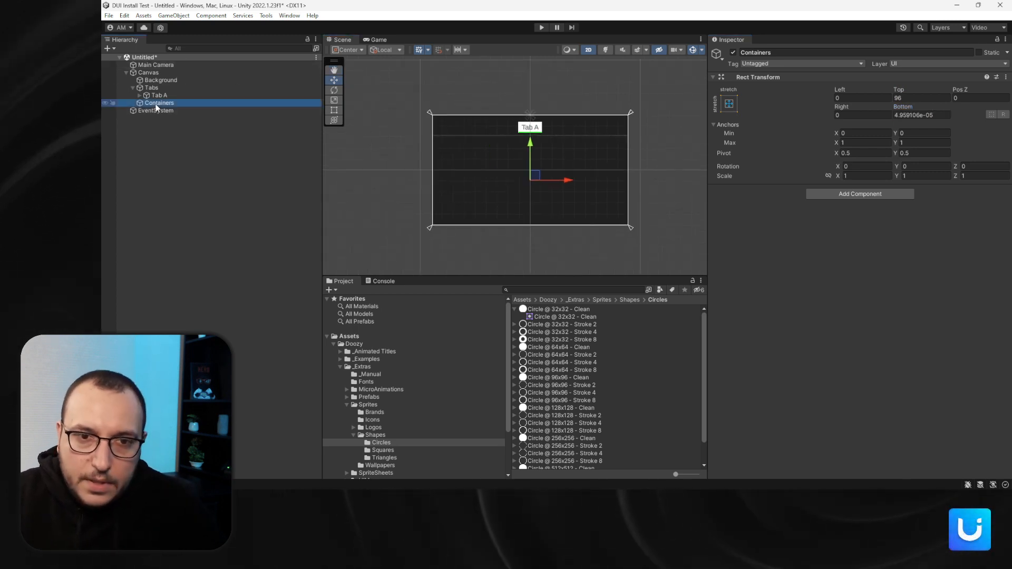
pyautogui.rightClick(156, 104)
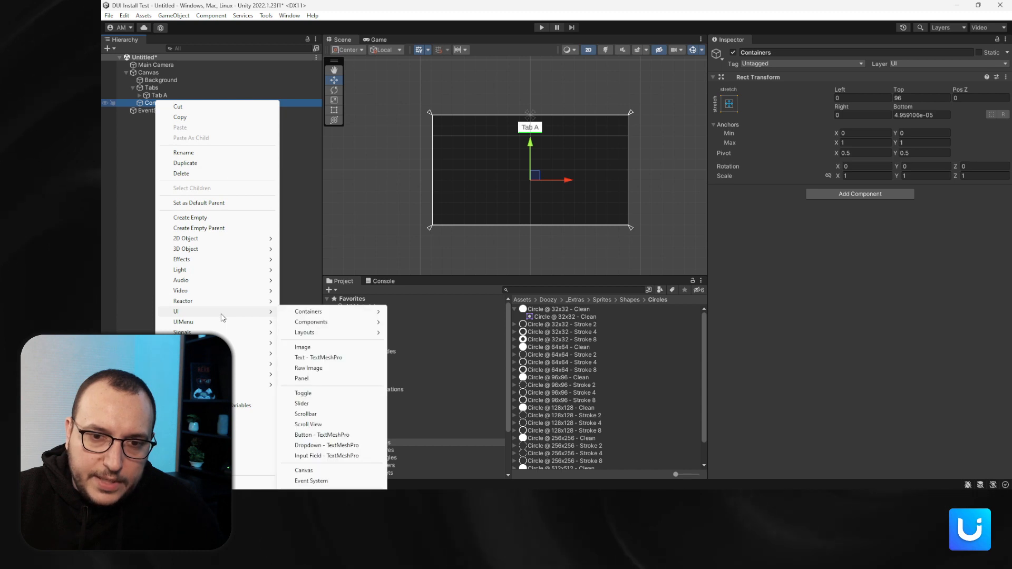
pyautogui.click(228, 218)
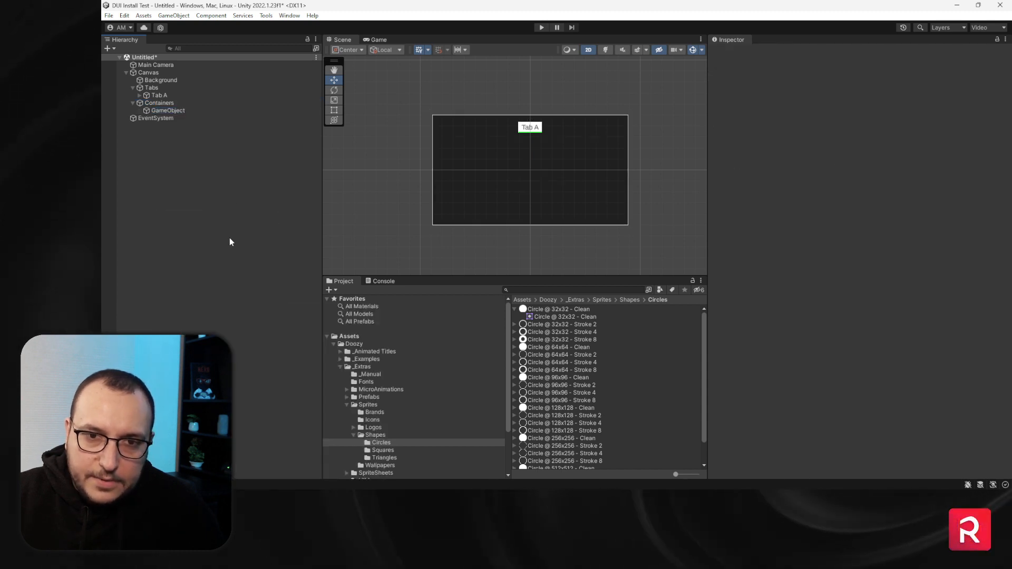
pyautogui.click(189, 109)
pyautogui.press('F2')
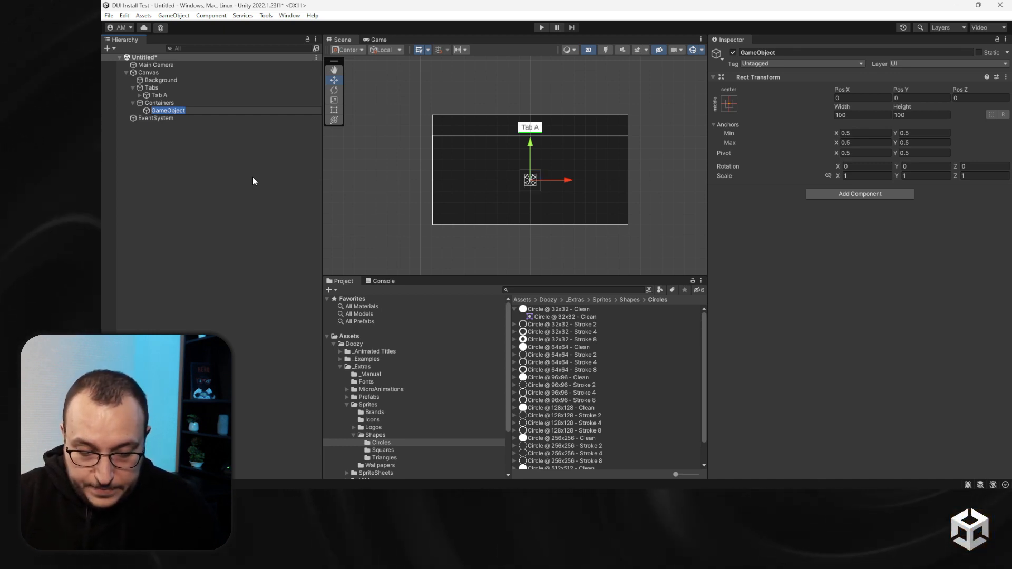
pyautogui.write('Container A')
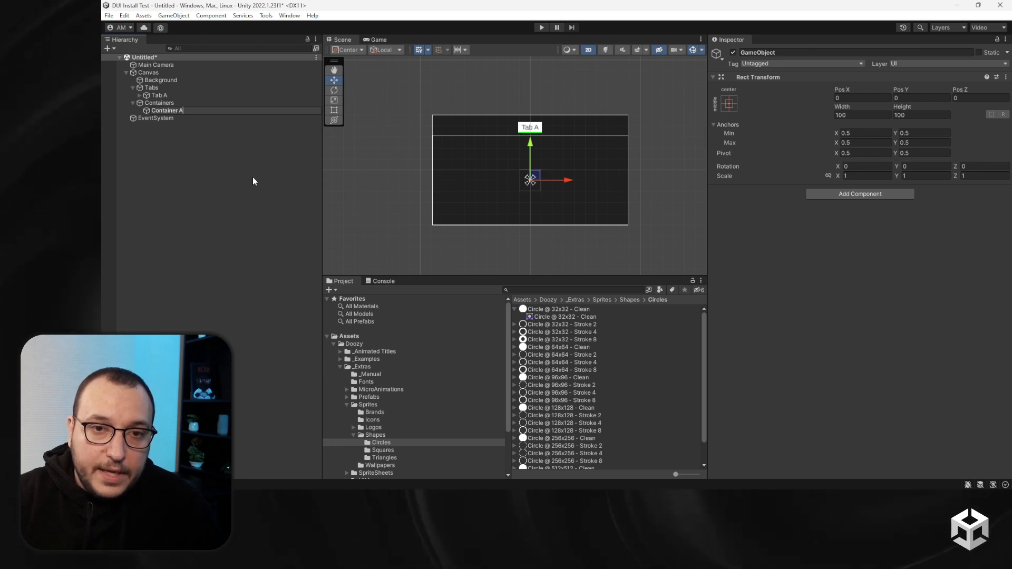
pyautogui.press('Return')
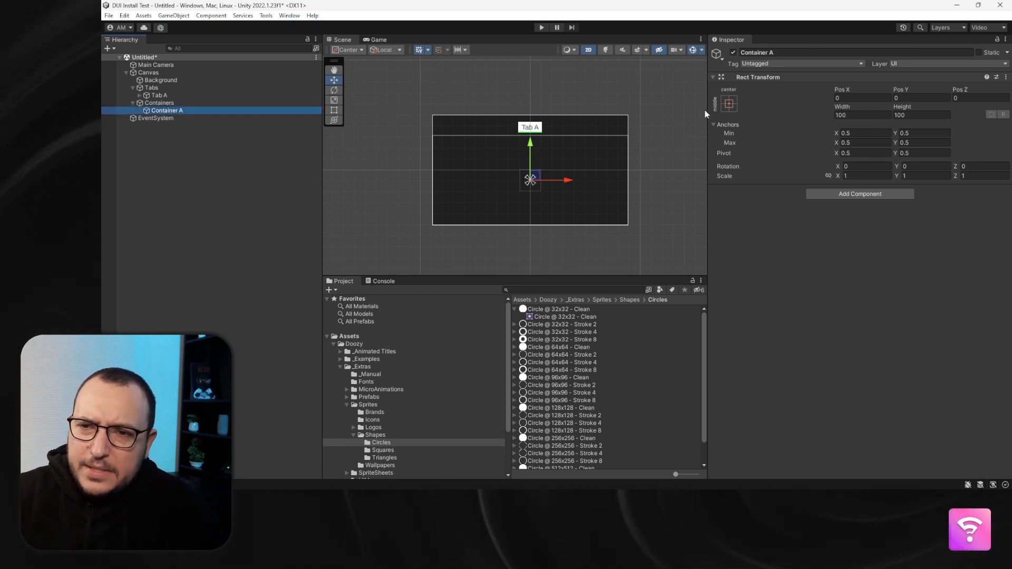
# Stretch Container A to fill Containers, including pivot and position, and add a UIView component to it
pyautogui.click(729, 103)
pyautogui.keyDown('alt'); pyautogui.keyDown('shift'); pyautogui.click(829, 246); pyautogui.keyUp('shift'); pyautogui.keyUp('alt')
pyautogui.click(820, 294)
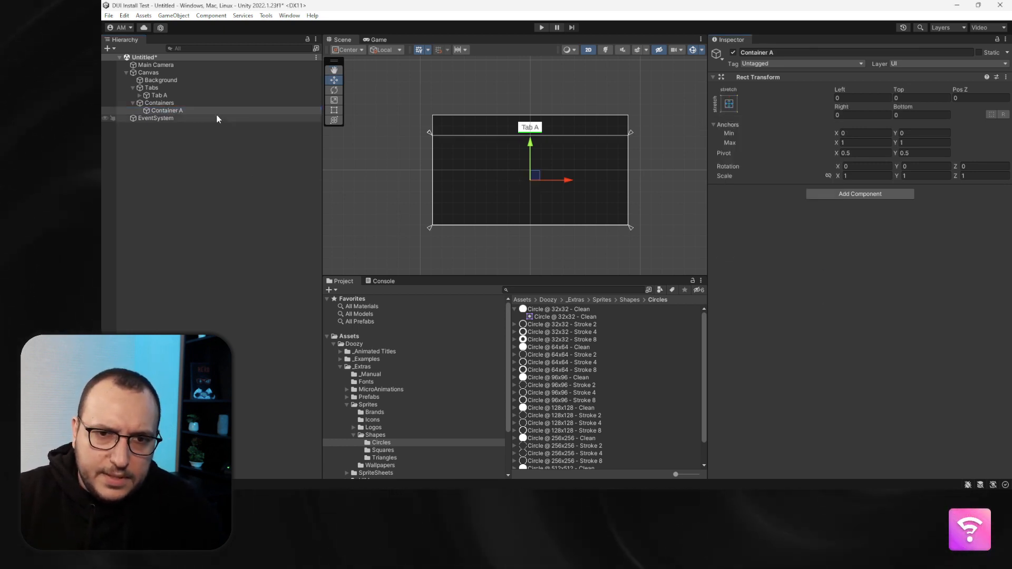
pyautogui.click(216, 111)
pyautogui.click(859, 194)
pyautogui.write('uivi')
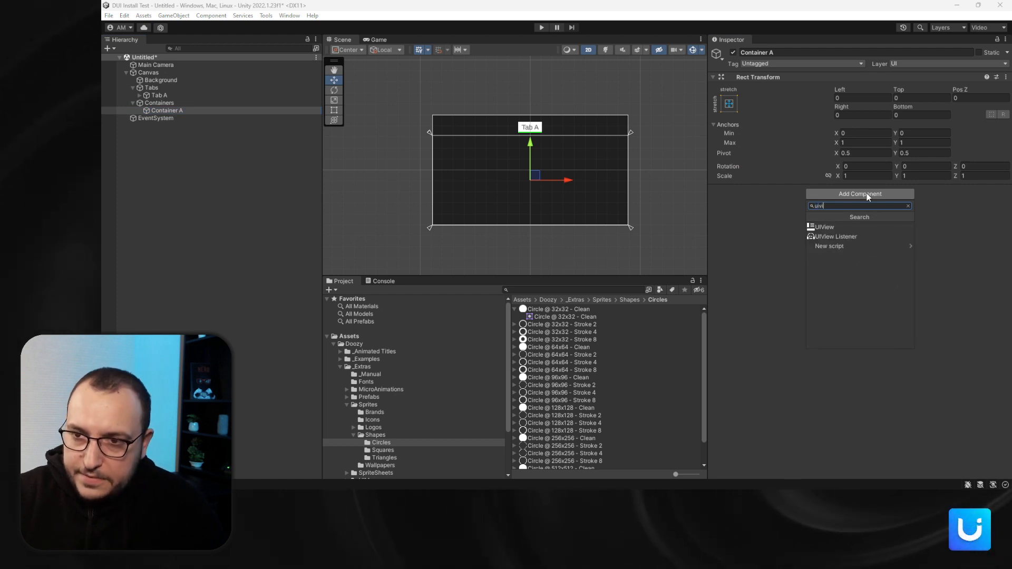
pyautogui.click(854, 226)
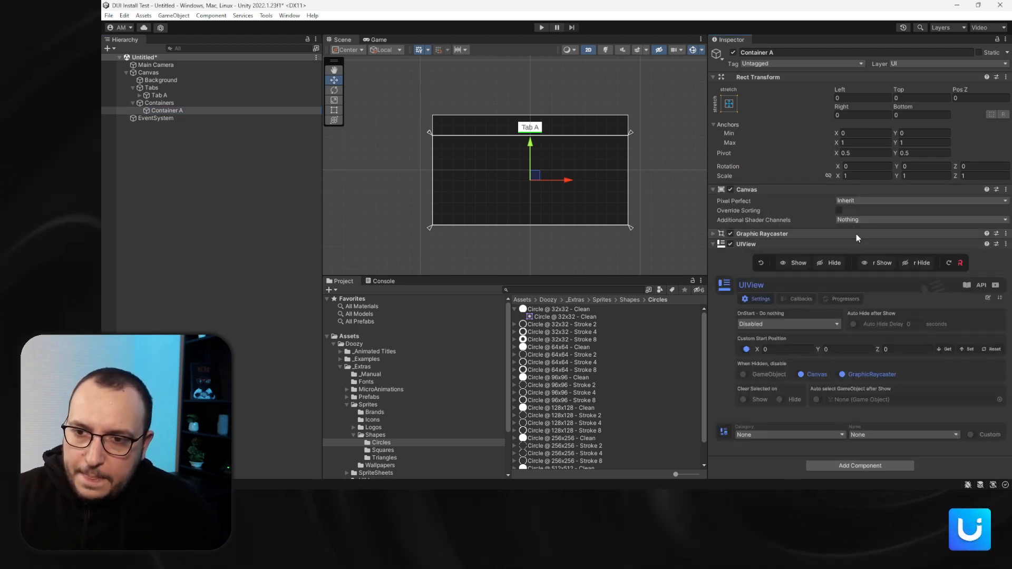
# Add a UI Image named Background under Container A and stretch it to fill the container
pyautogui.click(174, 110)
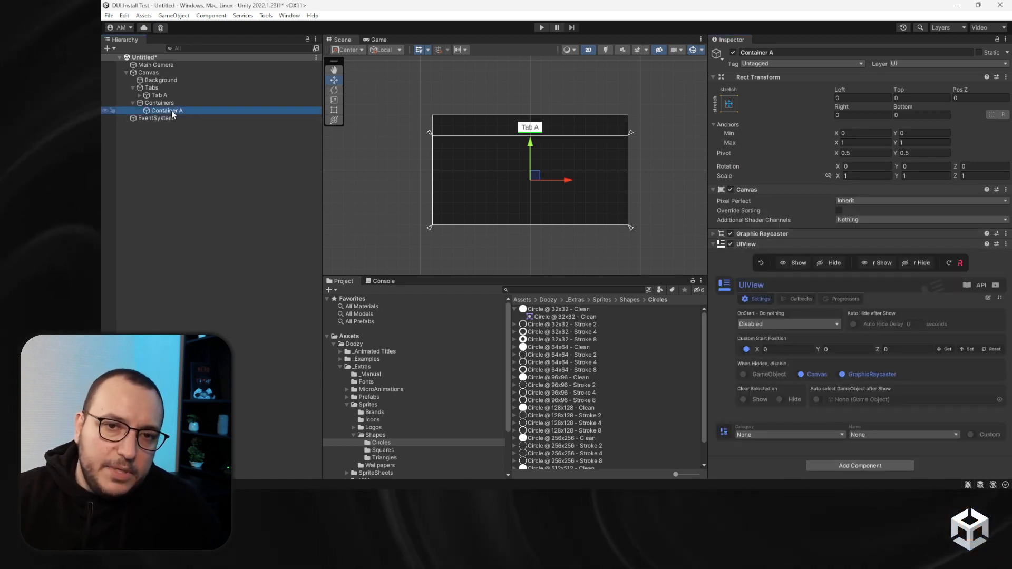
pyautogui.rightClick(174, 111)
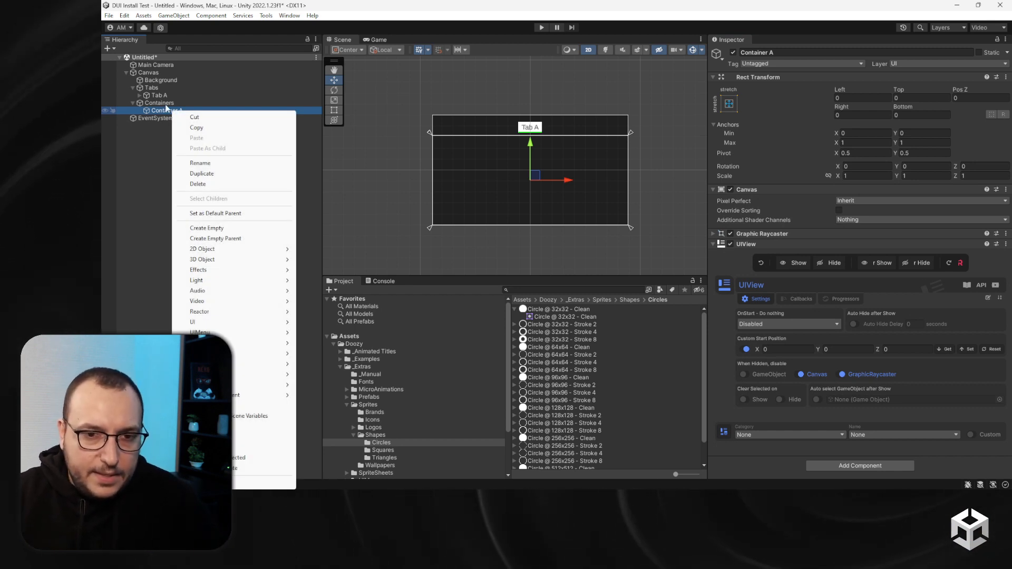
pyautogui.moveTo(273, 325)
pyautogui.click(319, 173)
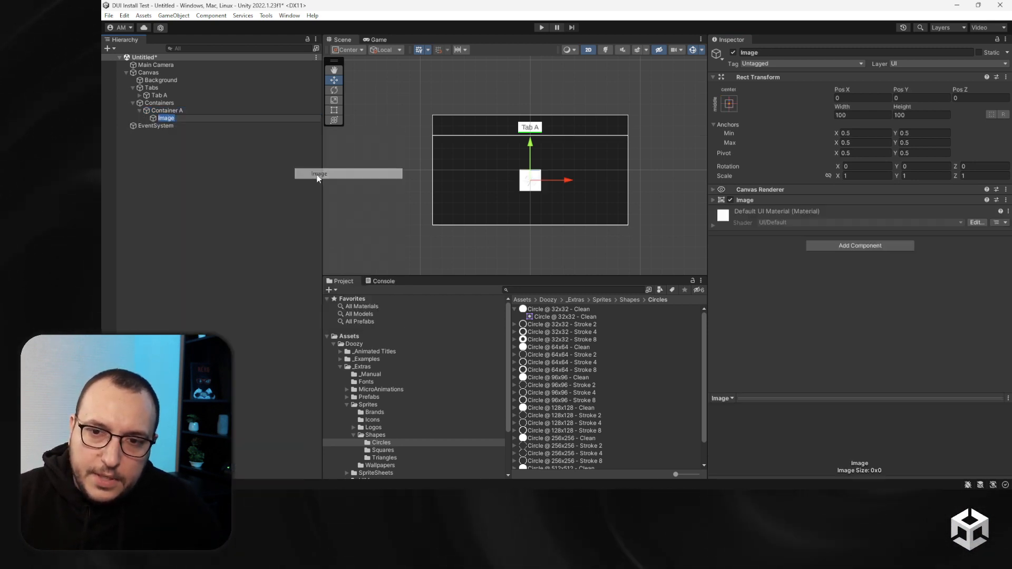
pyautogui.write('Backg')
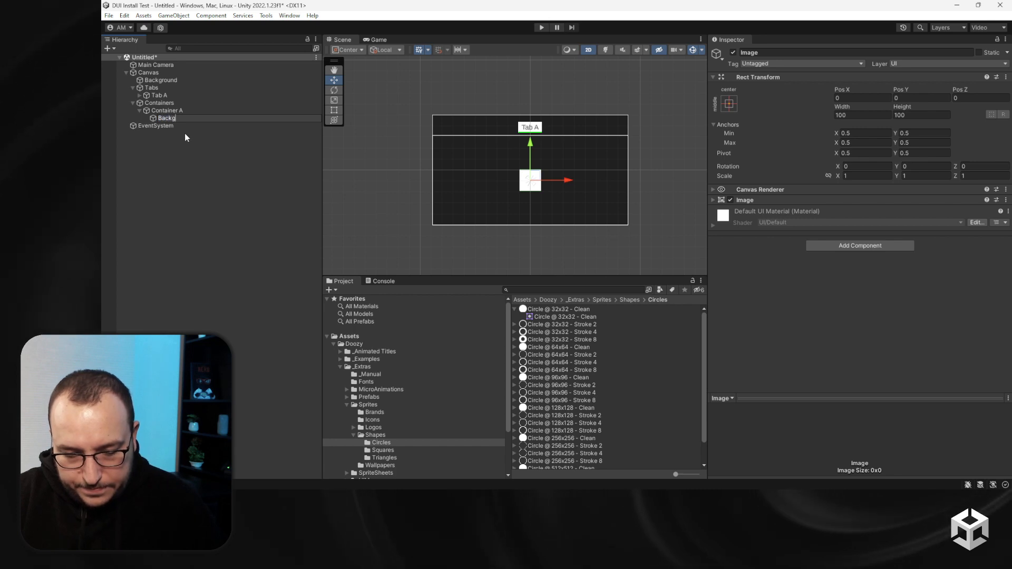
pyautogui.write('round')
pyautogui.press('Return')
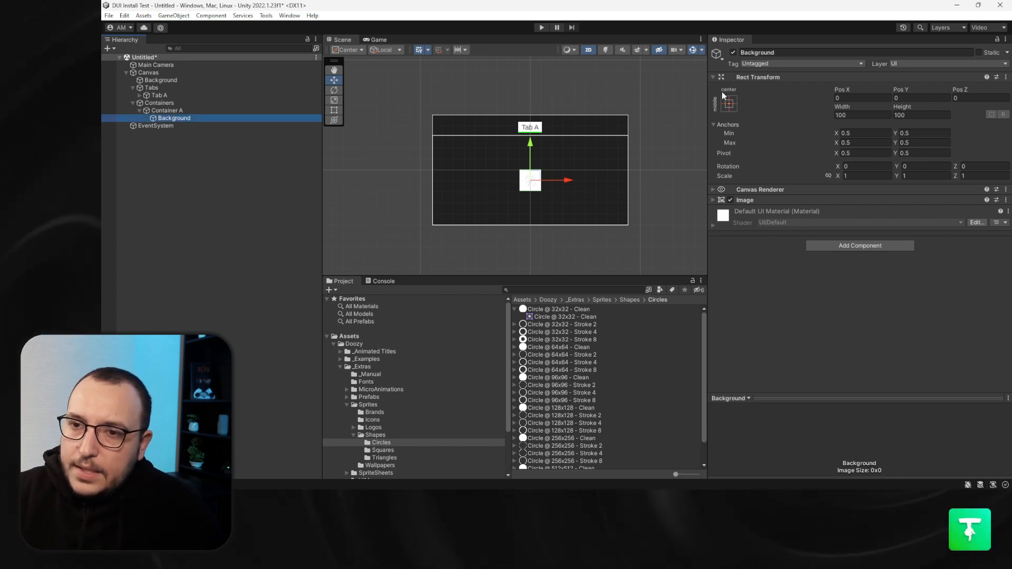
pyautogui.click(728, 103)
pyautogui.keyDown('alt'); pyautogui.click(830, 246); pyautogui.keyUp('alt')
pyautogui.scroll(3, 586, 184)
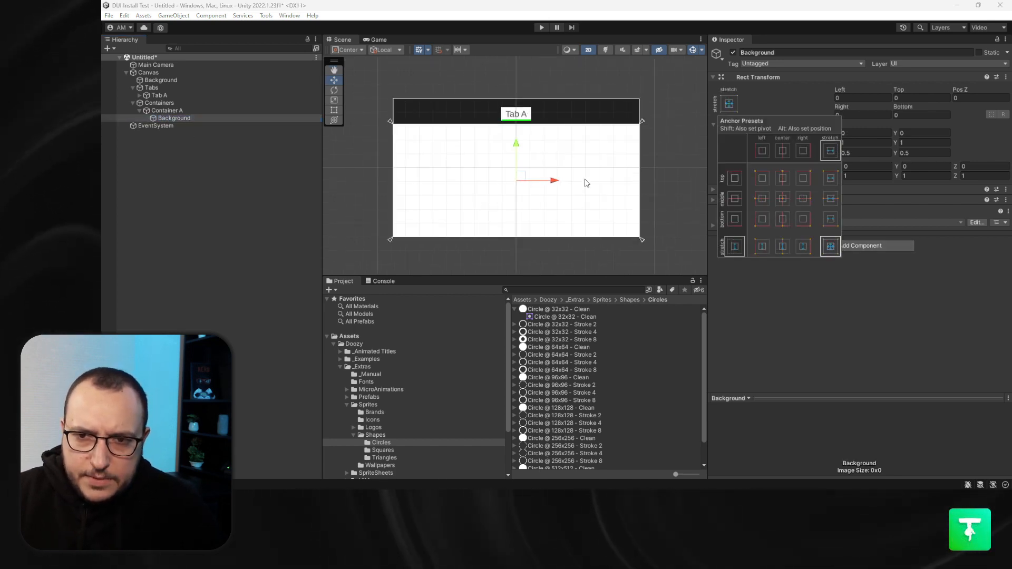
# Set the Image color of both Tab A's and Container A's Background to dark teal 052E2E
pyautogui.click(139, 96)
pyautogui.click(174, 103)
pyautogui.keyDown('ctrl'); pyautogui.click(192, 140); pyautogui.keyUp('ctrl')
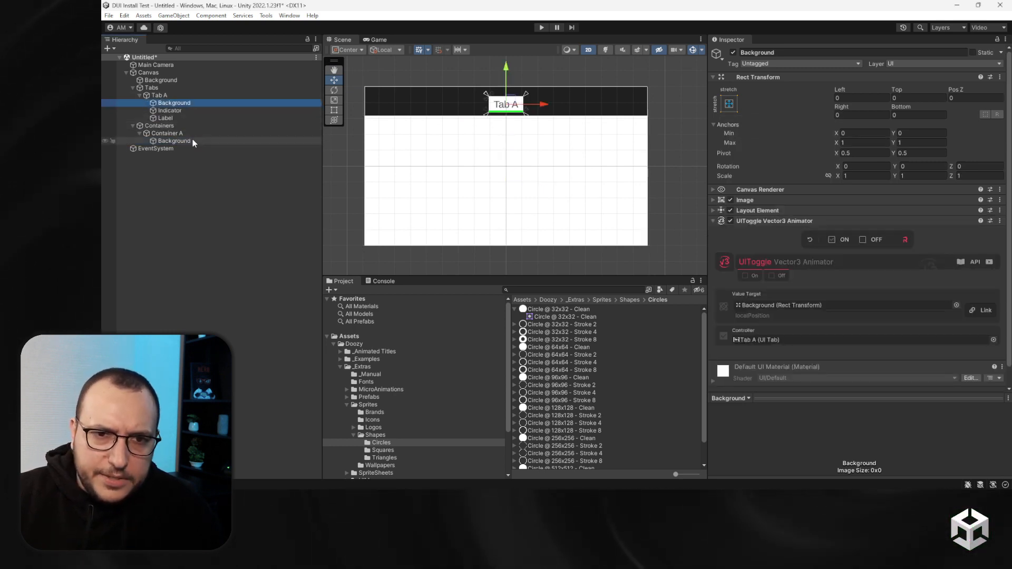
pyautogui.click(772, 201)
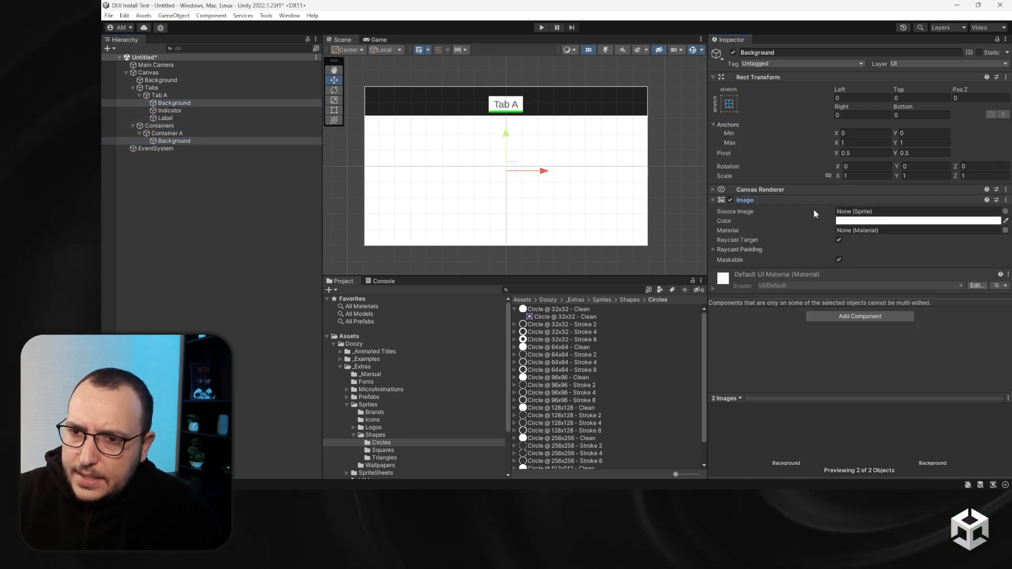
pyautogui.click(896, 221)
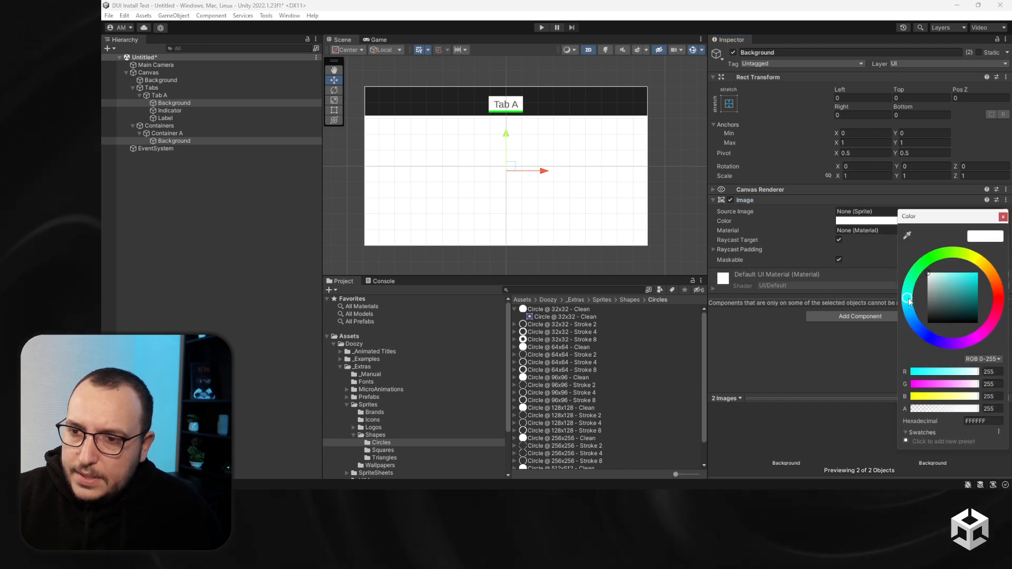
pyautogui.moveTo(974, 287); pyautogui.dragTo(974, 315)
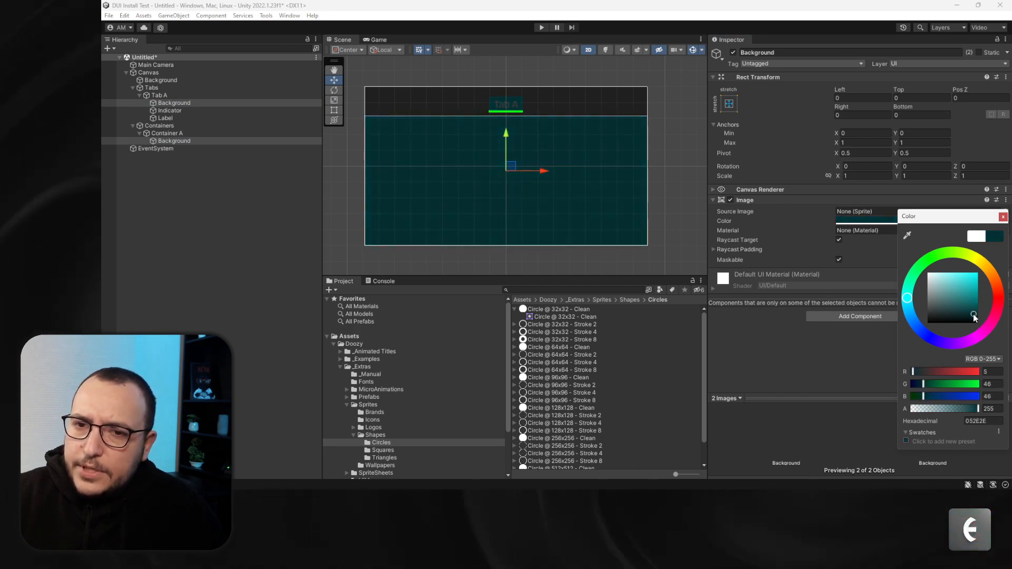
pyautogui.click(1003, 216)
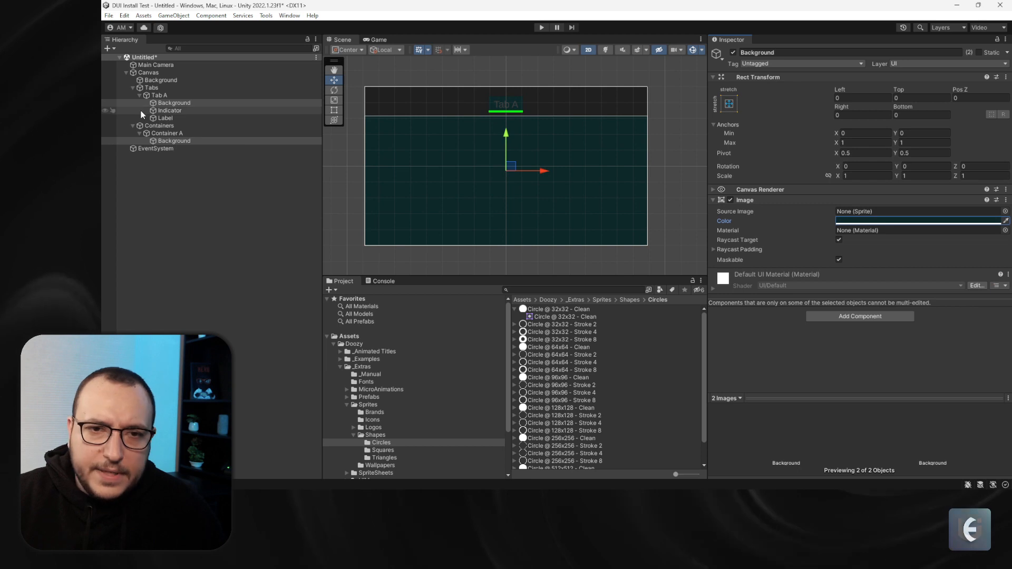
# Set the vertex color of Tab A's Label text to near-white ECECEC
pyautogui.click(181, 117)
pyautogui.click(880, 351)
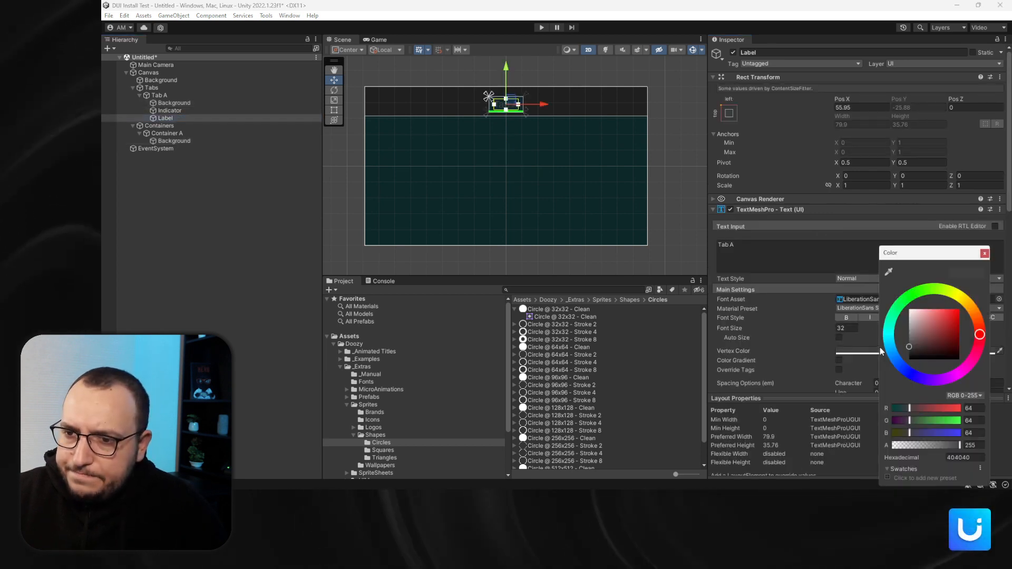
pyautogui.moveTo(911, 328); pyautogui.dragTo(907, 313)
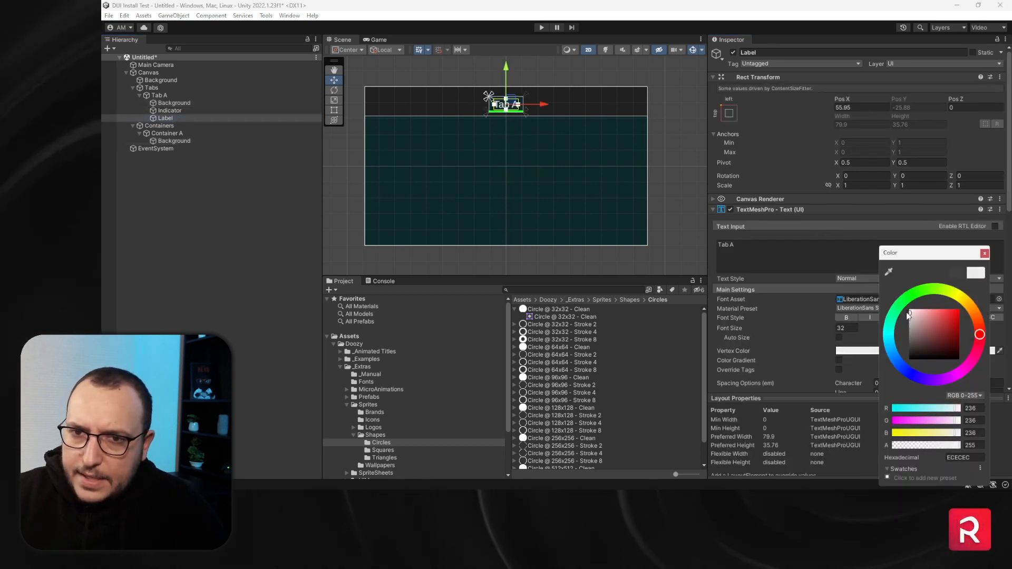
pyautogui.click(984, 253)
pyautogui.click(172, 133)
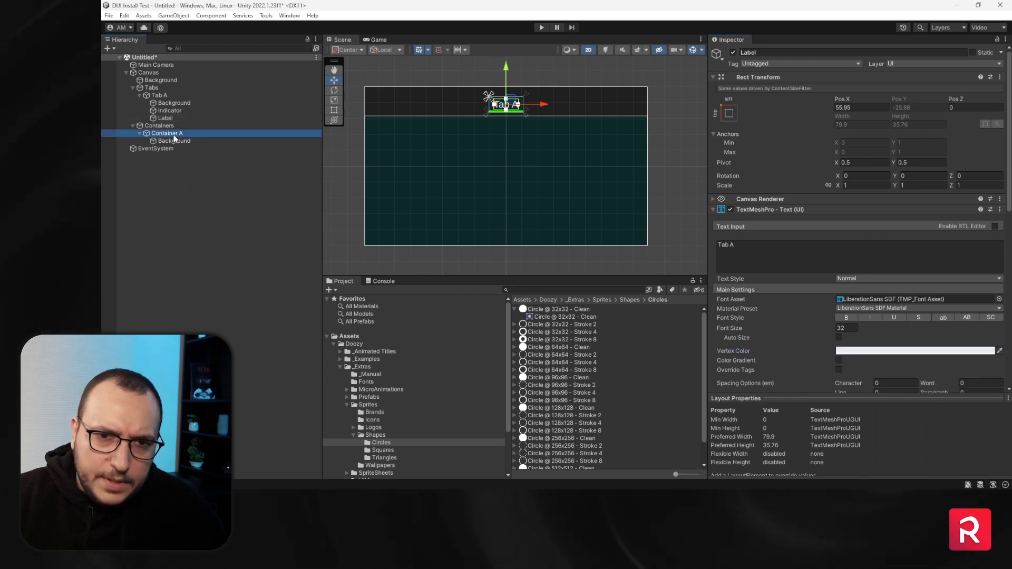
pyautogui.rightClick(172, 134)
pyautogui.click(146, 116)
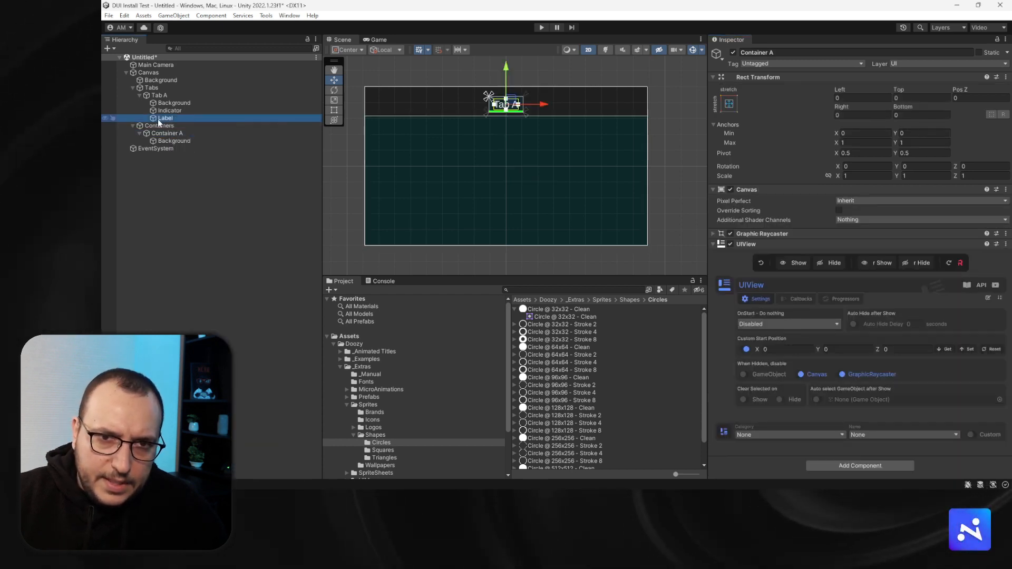
pyautogui.click(158, 133)
pyautogui.rightClick(161, 133)
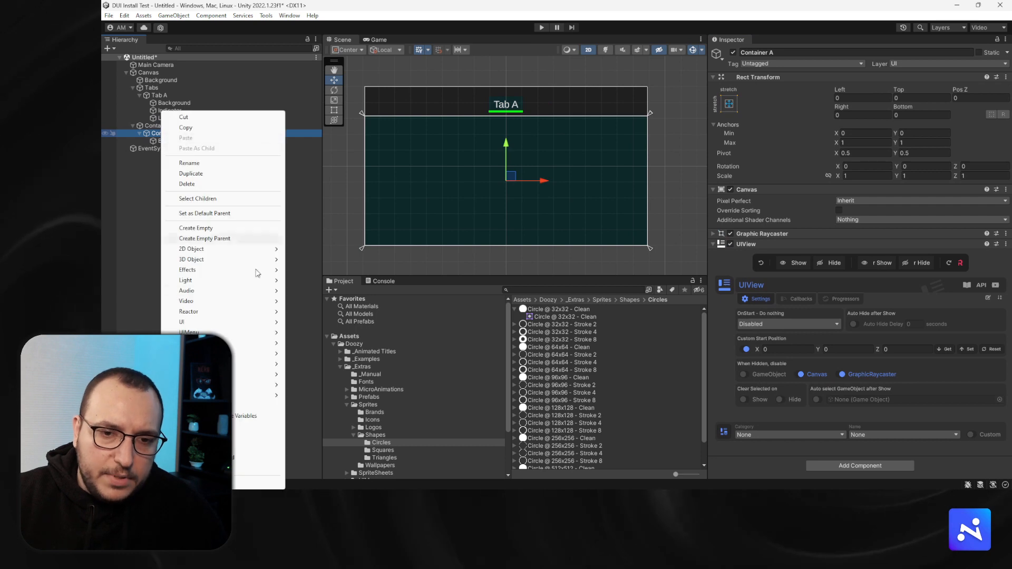
pyautogui.moveTo(221, 323)
pyautogui.click(346, 197)
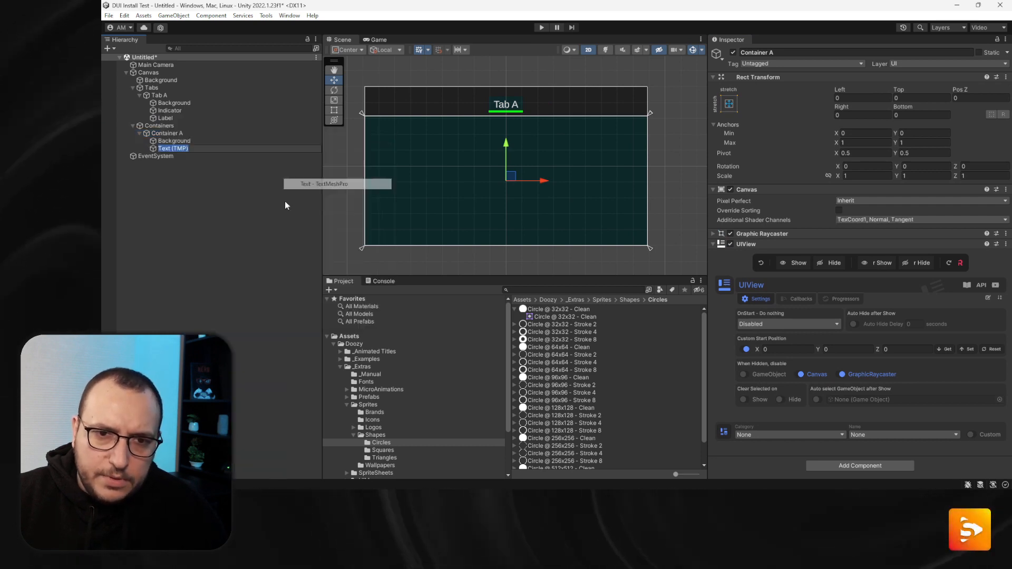
pyautogui.write('LAbel')
pyautogui.press('Return')
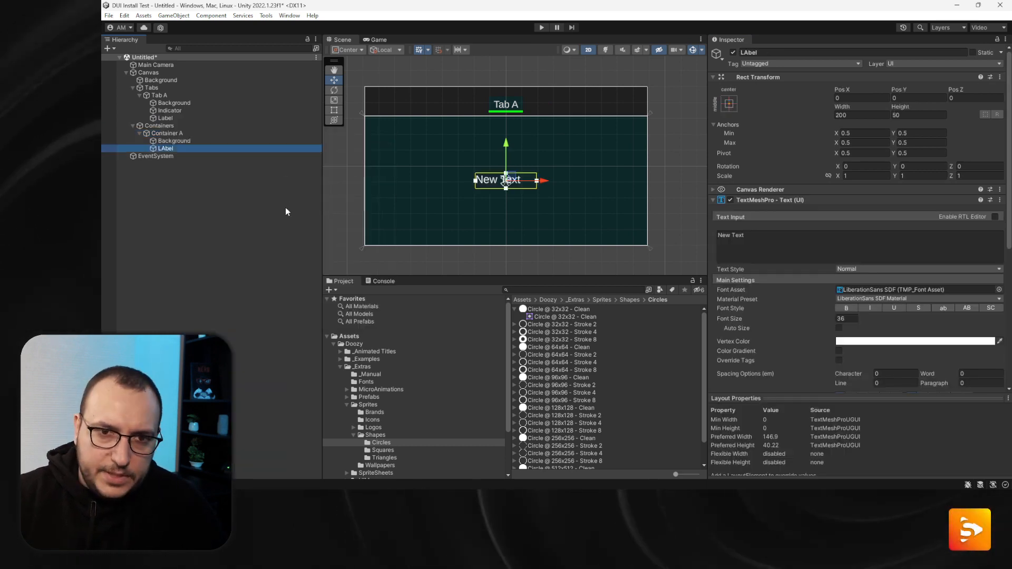
pyautogui.press('F2')
pyautogui.write('Label')
pyautogui.press('Return')
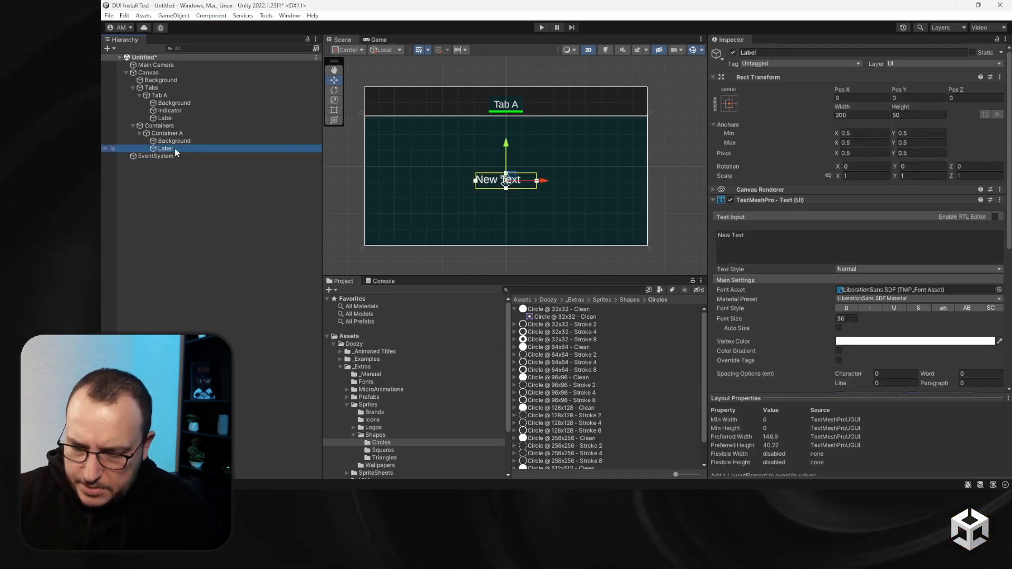
pyautogui.press('Delete')
# Add a UIContainer UIAnimator component to Container A
pyautogui.click(157, 132)
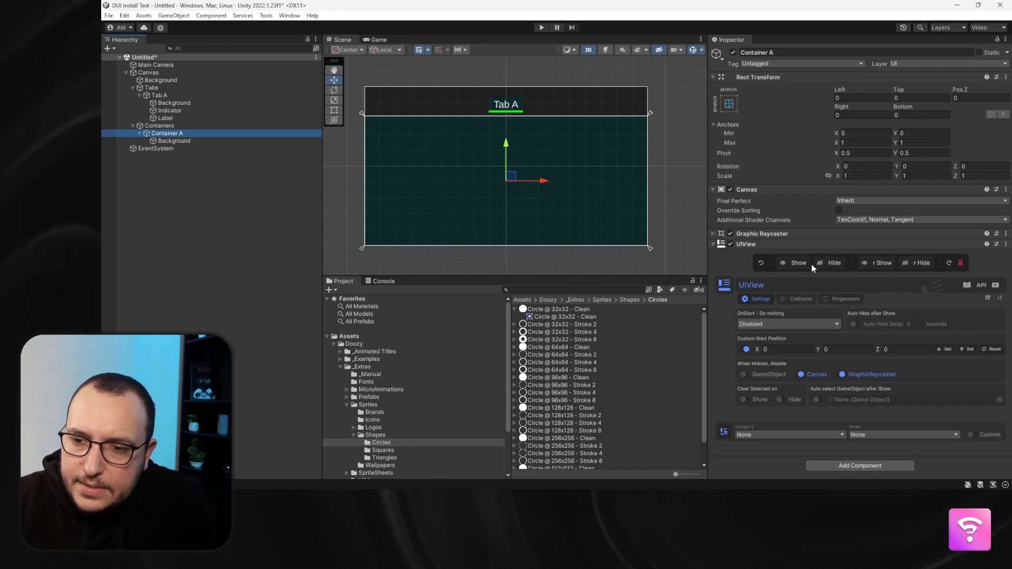
pyautogui.click(825, 262)
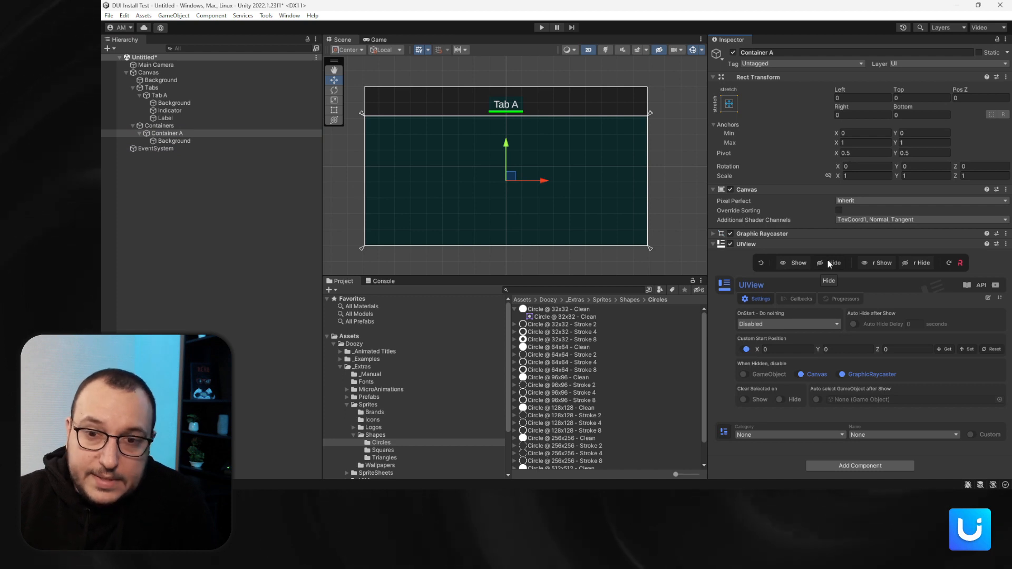
pyautogui.click(869, 466)
pyautogui.write('uivi')
pyautogui.write('uicon')
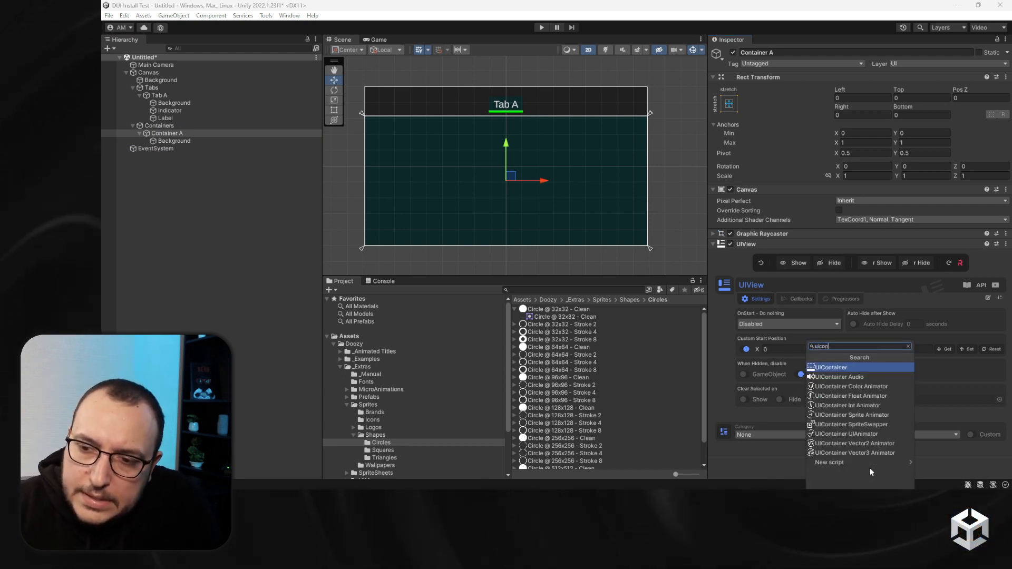
pyautogui.press('Down')
pyautogui.press('Down')
pyautogui.press('Down')
pyautogui.press('Down')
pyautogui.press('Down')
pyautogui.press('Down')
pyautogui.press('Down')
pyautogui.press('Return')
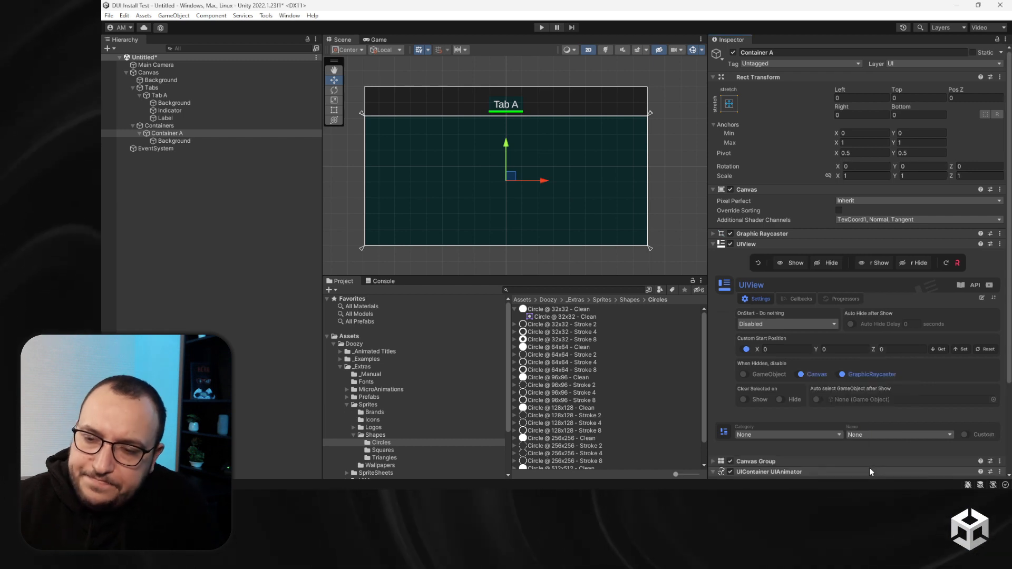
# Reset Container A's UIContainer UIAnimator and preview its hide and show animations
pyautogui.scroll(-3, 868, 467)
pyautogui.click(837, 375)
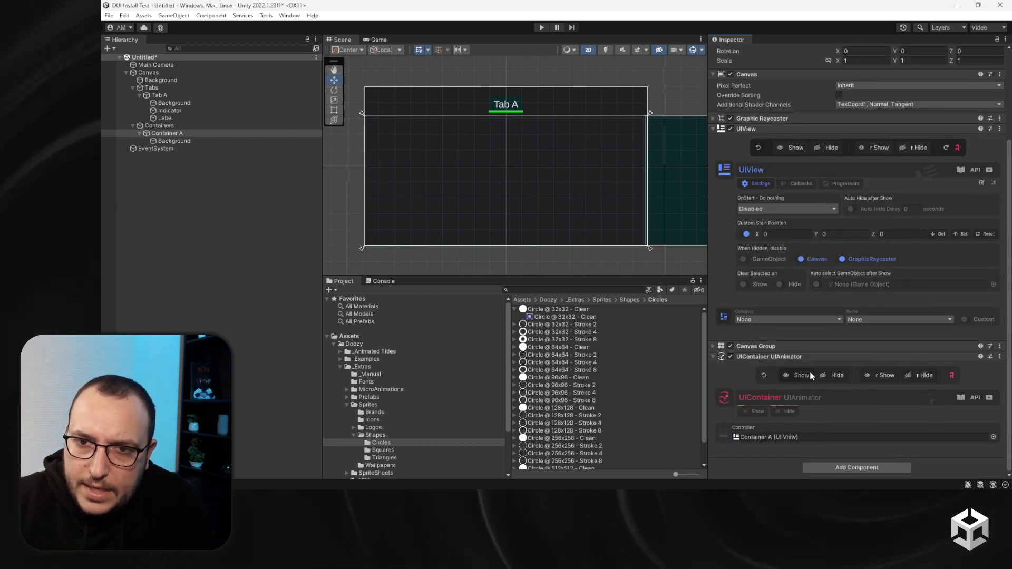
pyautogui.rightClick(790, 356)
pyautogui.press('Escape')
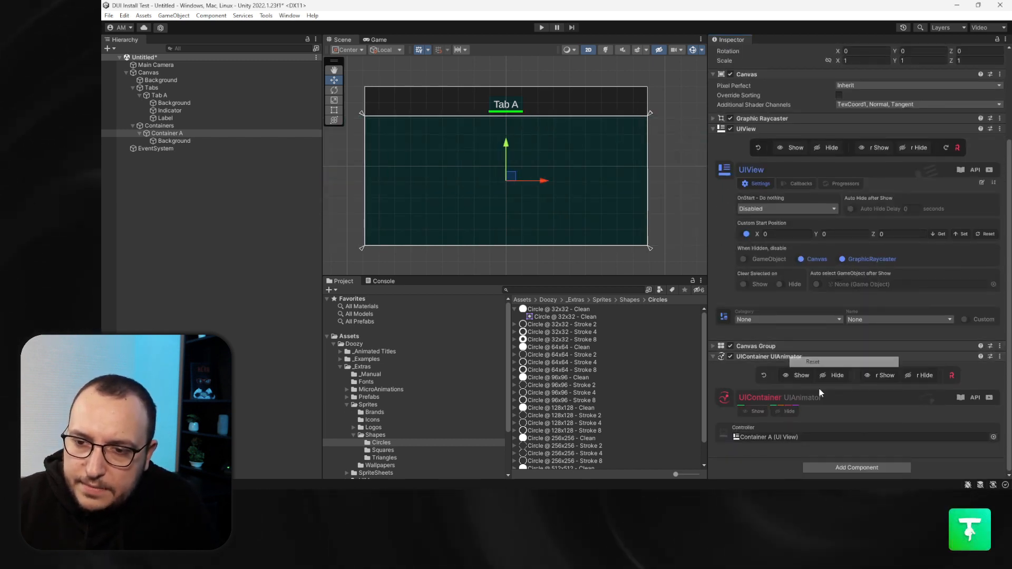
pyautogui.click(801, 376)
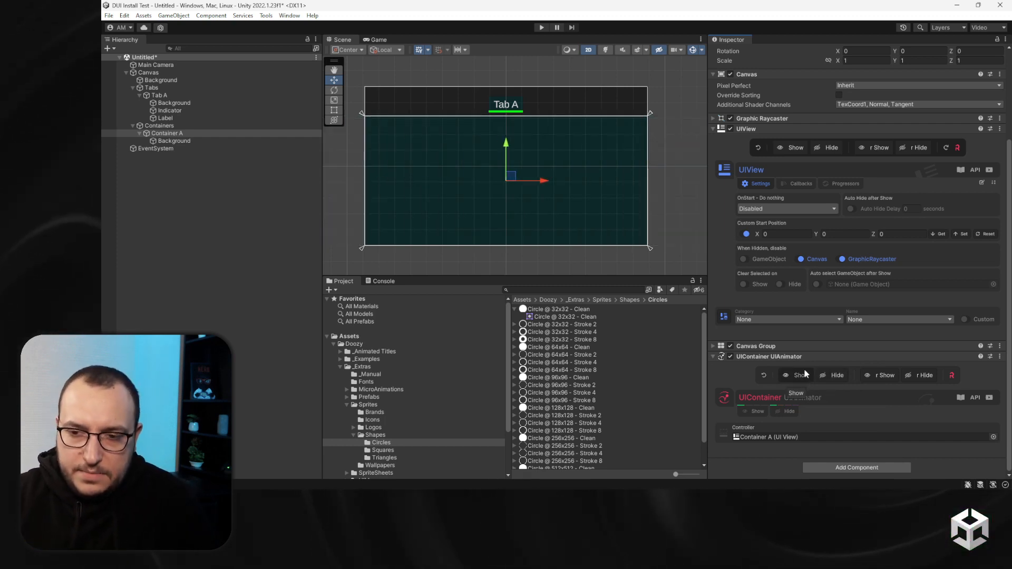
# Make Container A's Show animation move in from Bottom and its Hide animation move out to Bottom
pyautogui.click(762, 413)
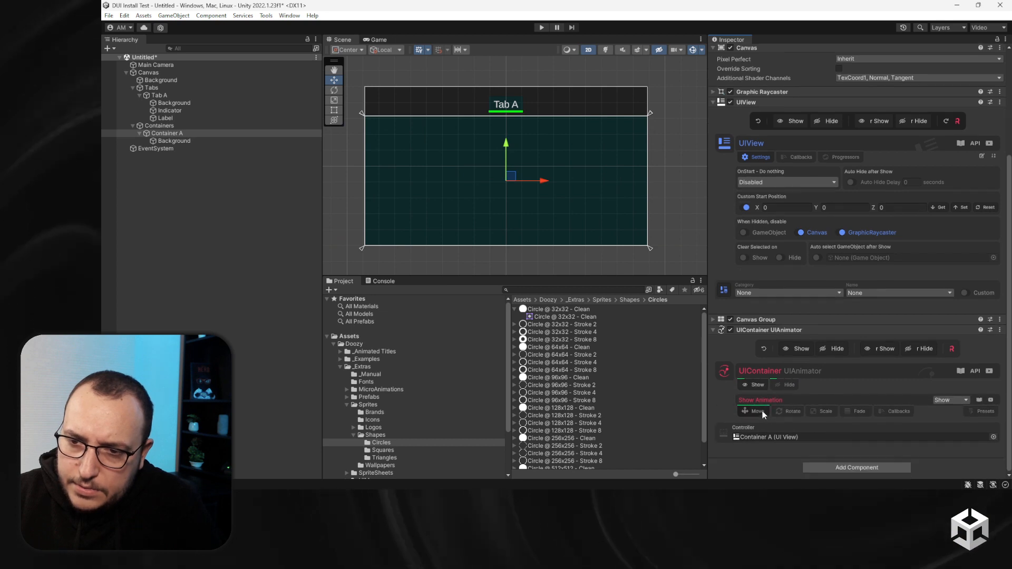
pyautogui.scroll(-3, 754, 413)
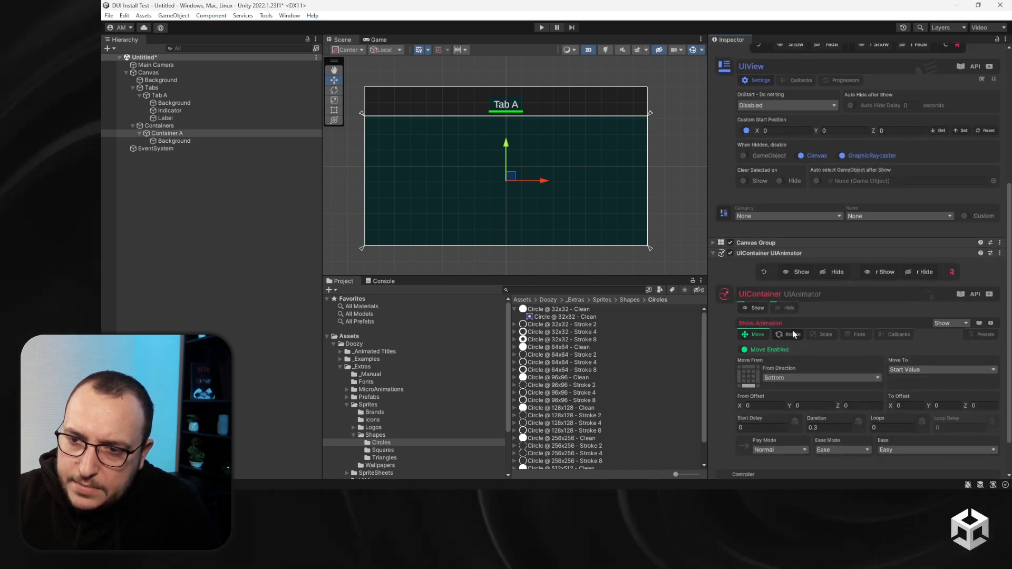
pyautogui.click(788, 308)
pyautogui.click(760, 413)
pyautogui.scroll(-2, 777, 422)
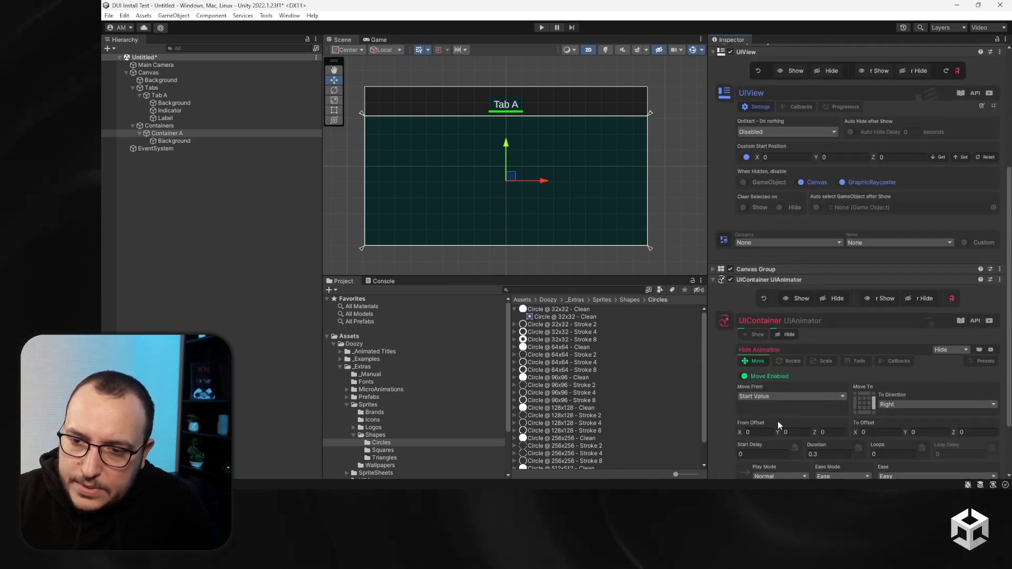
pyautogui.click(824, 349)
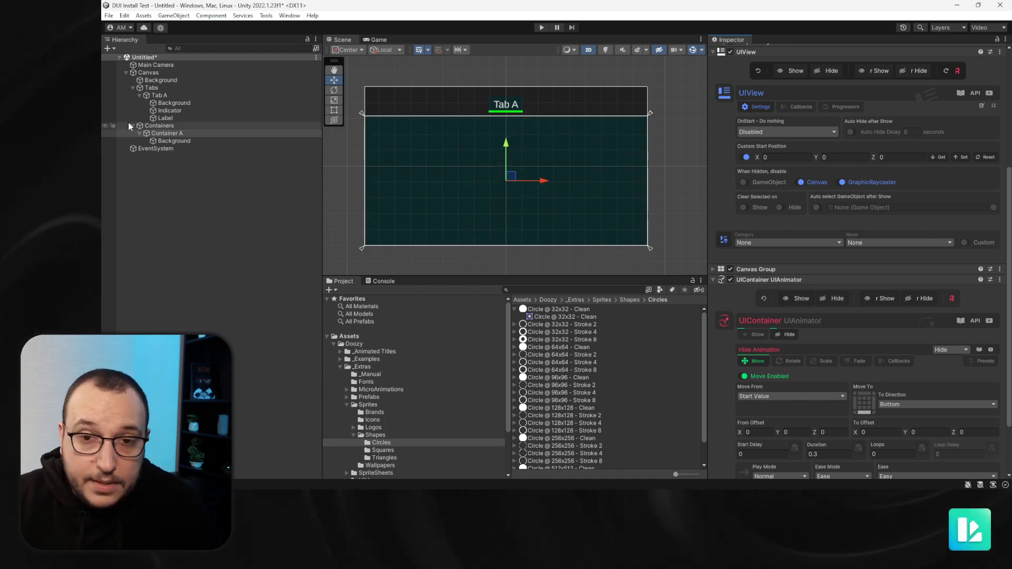
# Assign Container A as the Target Container of Tab A's UITab
pyautogui.click(174, 133)
pyautogui.click(139, 133)
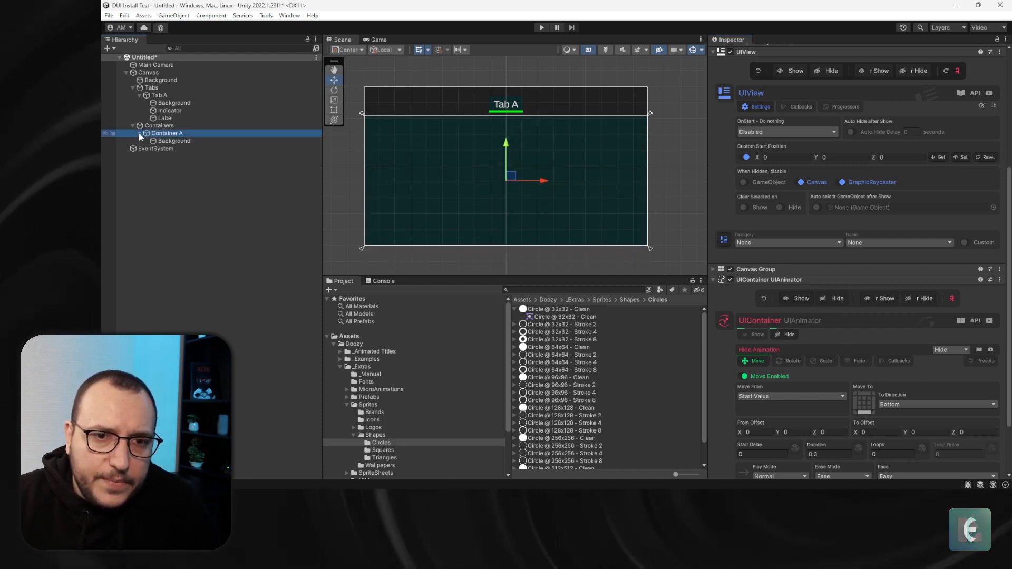
pyautogui.click(140, 95)
pyautogui.click(167, 96)
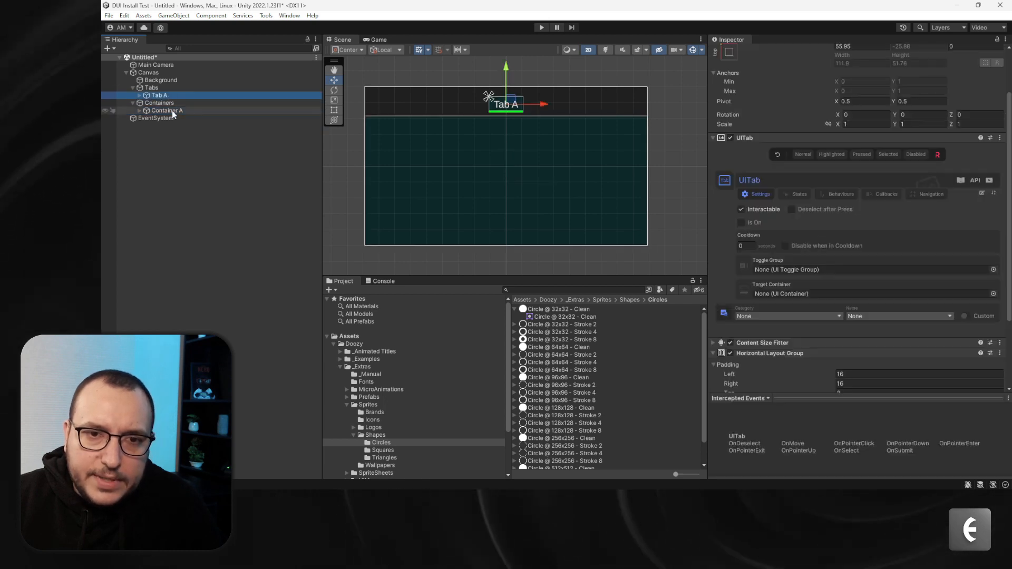
pyautogui.moveTo(773, 291); pyautogui.dragTo(772, 293)
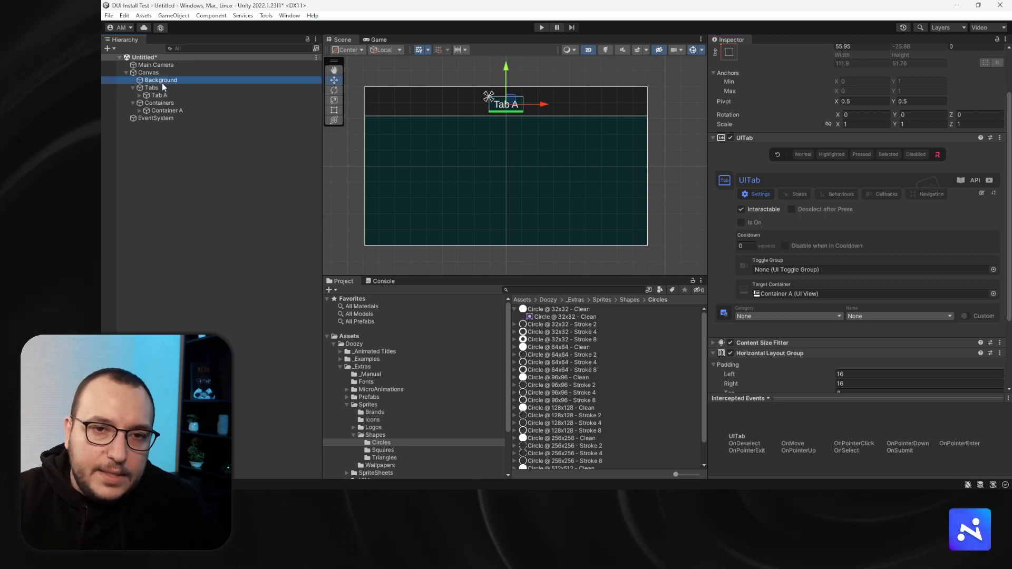
# Add a UIToggle Group component to Tabs and set its Control Mode to One Toggle On Enforced
pyautogui.click(163, 87)
pyautogui.click(761, 200)
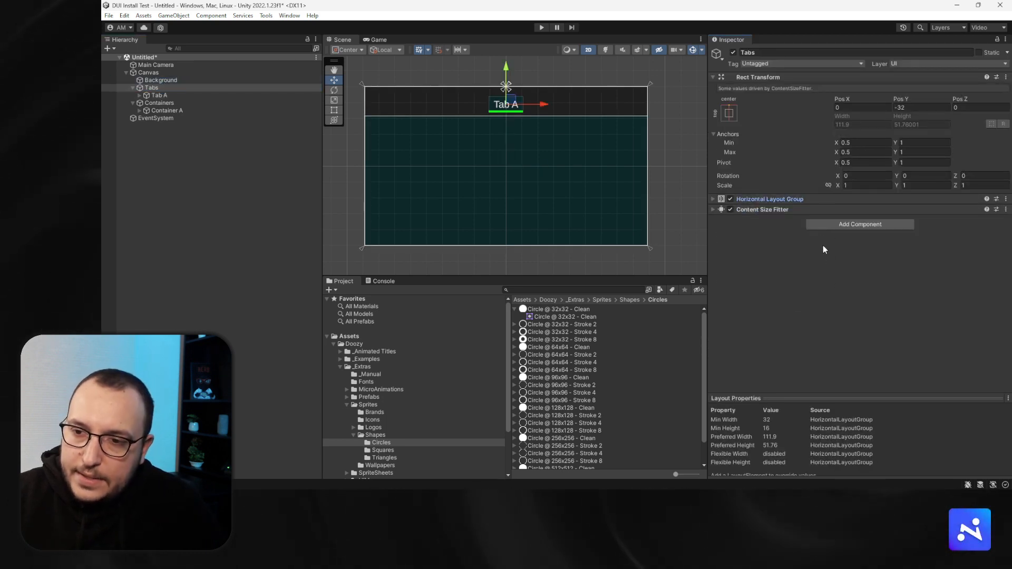
pyautogui.click(827, 224)
pyautogui.write('uitoggle')
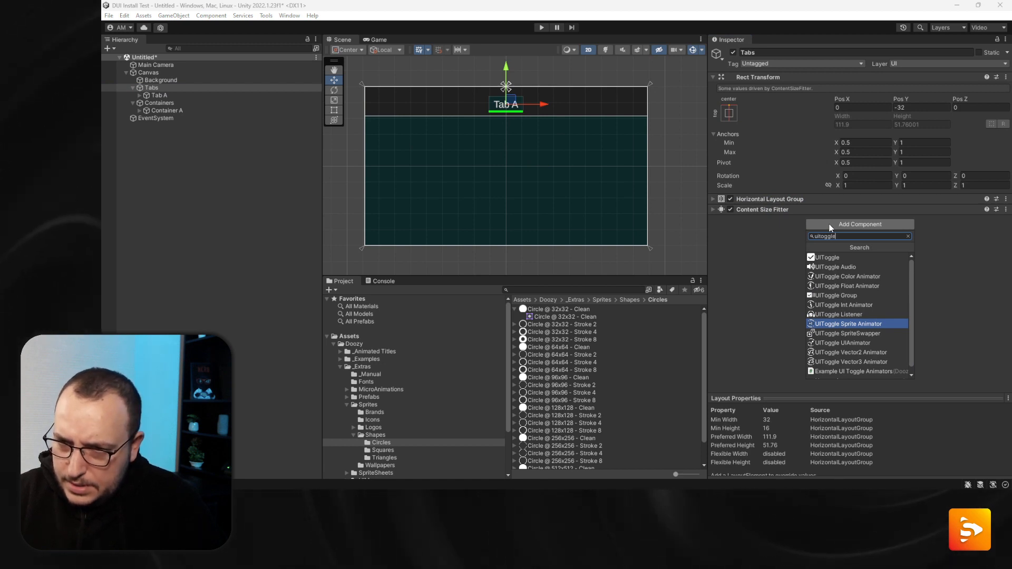
pyautogui.press('Up')
pyautogui.press('Up')
pyautogui.press('Up')
pyautogui.press('Return')
pyautogui.scroll(-3, 846, 238)
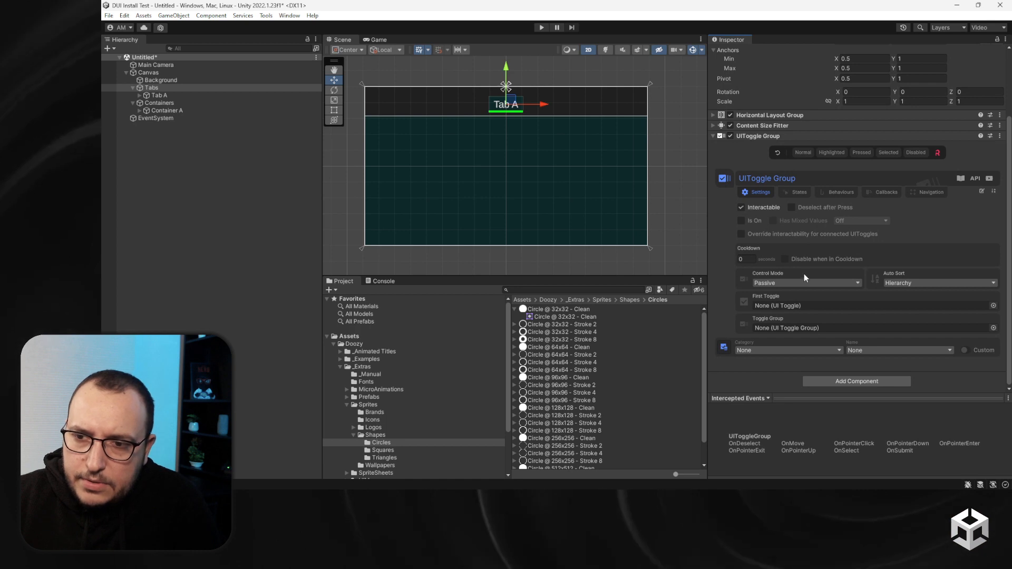
pyautogui.click(785, 283)
pyautogui.click(801, 315)
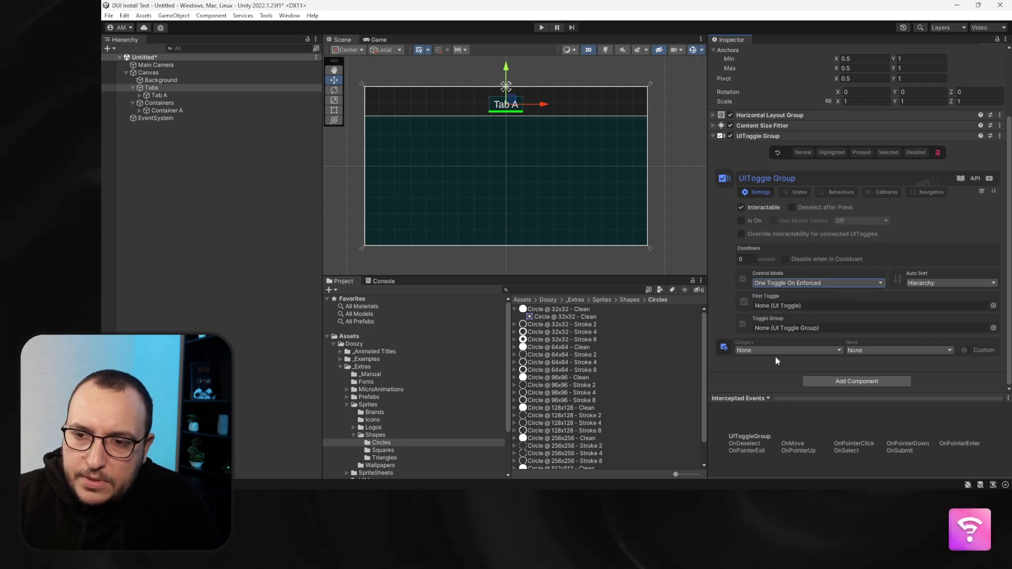
# Assign Tabs as the Toggle Group of Tab A's UITab
pyautogui.click(158, 95)
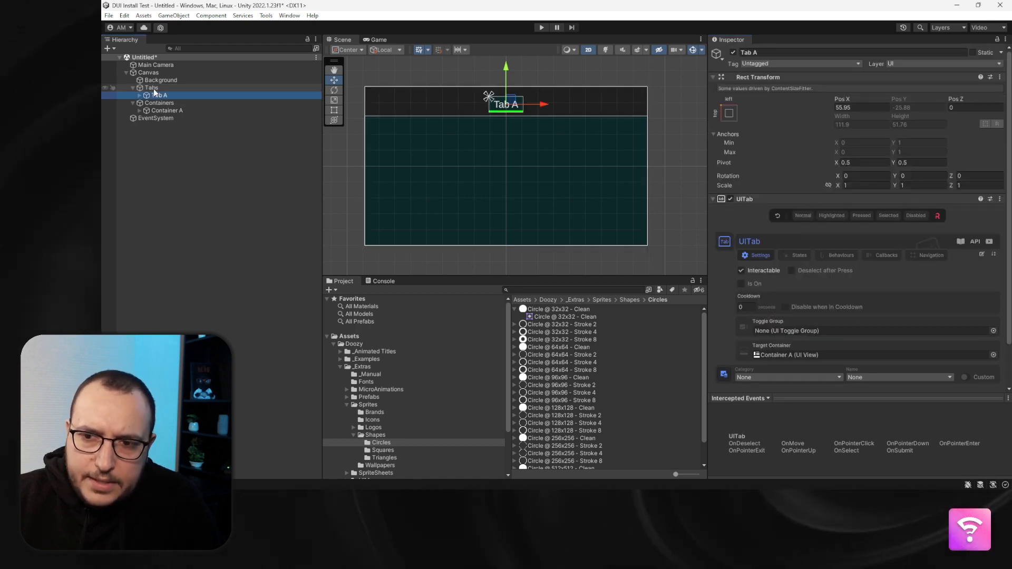
pyautogui.moveTo(153, 88); pyautogui.dragTo(801, 335)
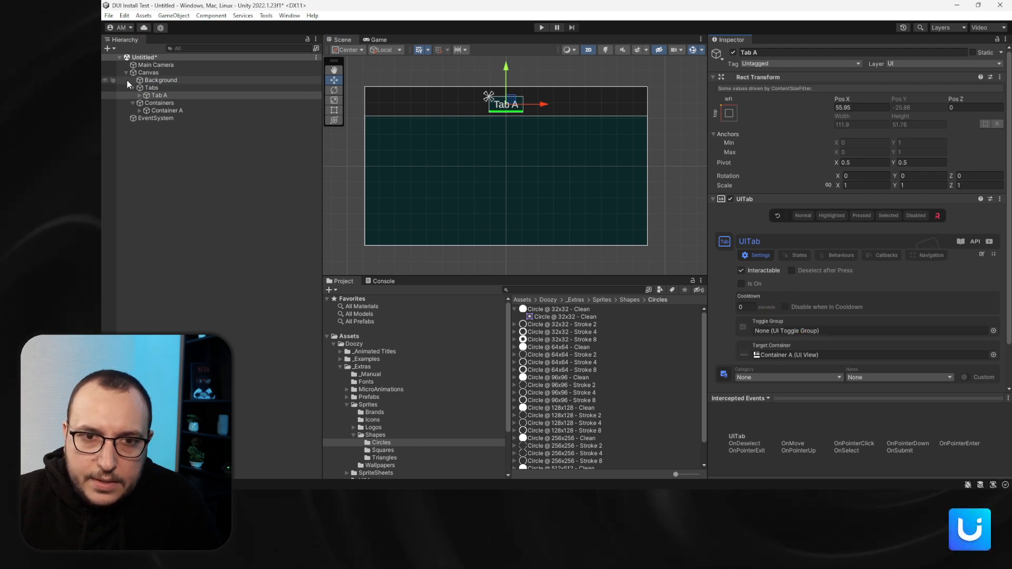
pyautogui.moveTo(844, 336); pyautogui.dragTo(809, 331)
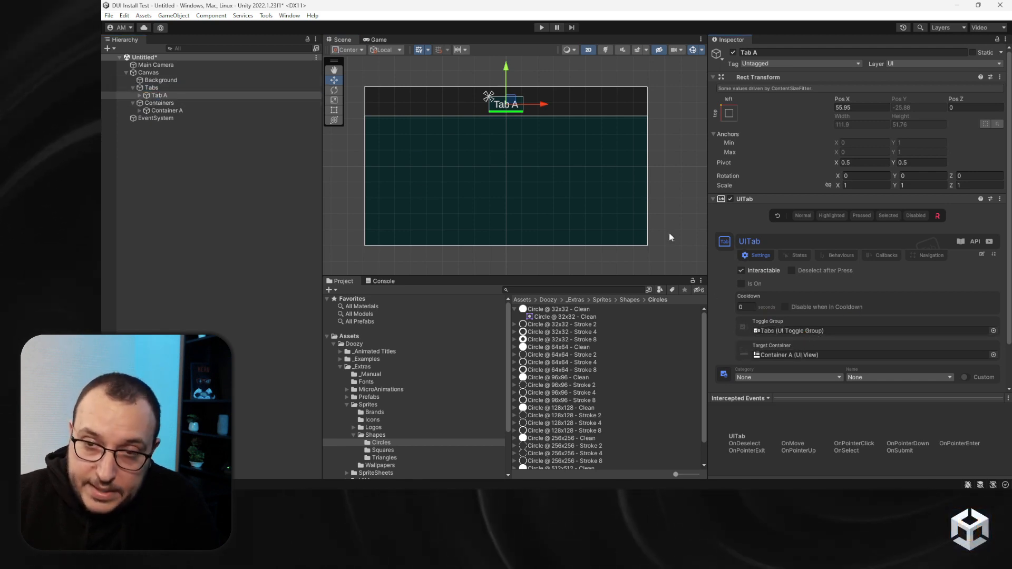
# Run the scene in play mode, test Tab A, and stop playback
pyautogui.click(541, 28)
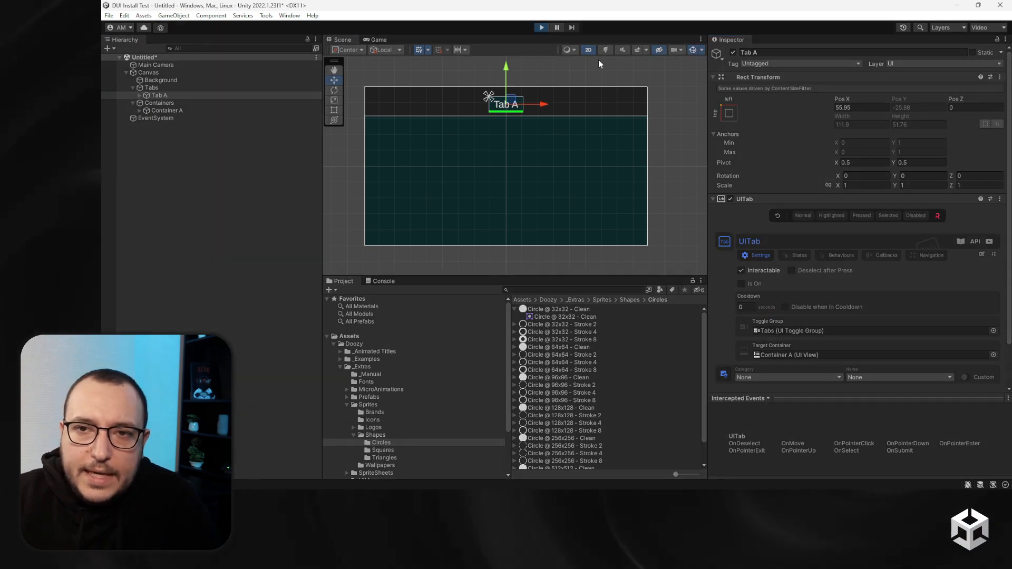
pyautogui.click(528, 78)
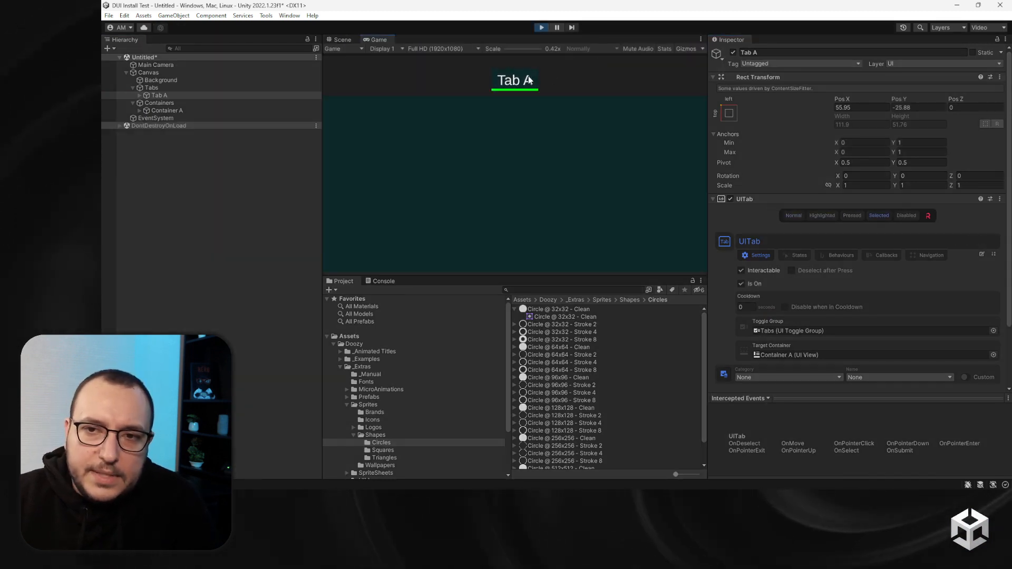
pyautogui.click(540, 28)
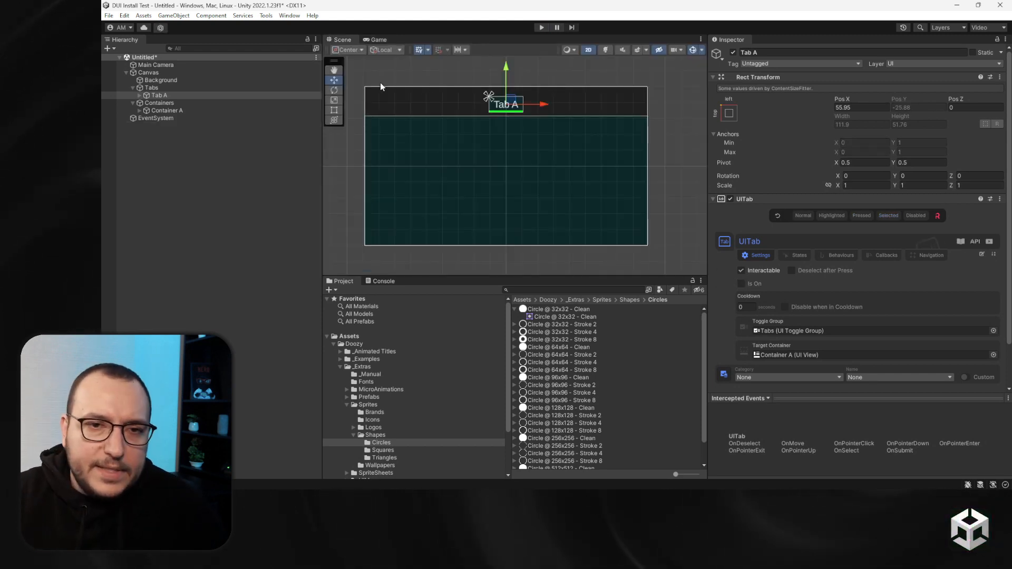
# Duplicate Tab A three times under Tabs
pyautogui.click(195, 95)
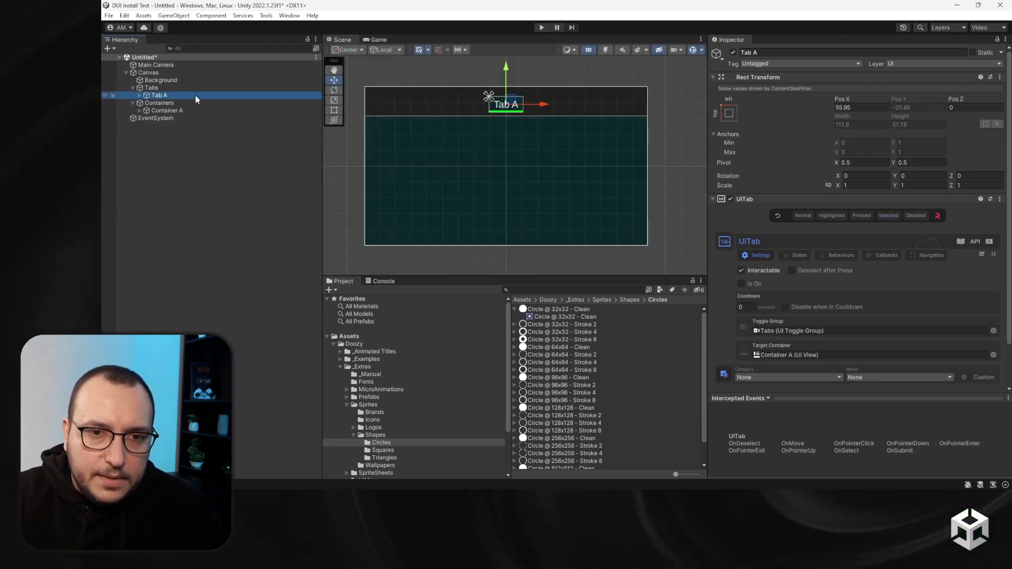
pyautogui.hotkey('ctrl', 'd')
pyautogui.hotkey('ctrl', 'd')
pyautogui.hotkey('ctrl', 'd')
# Rename the first two duplicates of Tab A as Tab B and Tab C
pyautogui.click(166, 102)
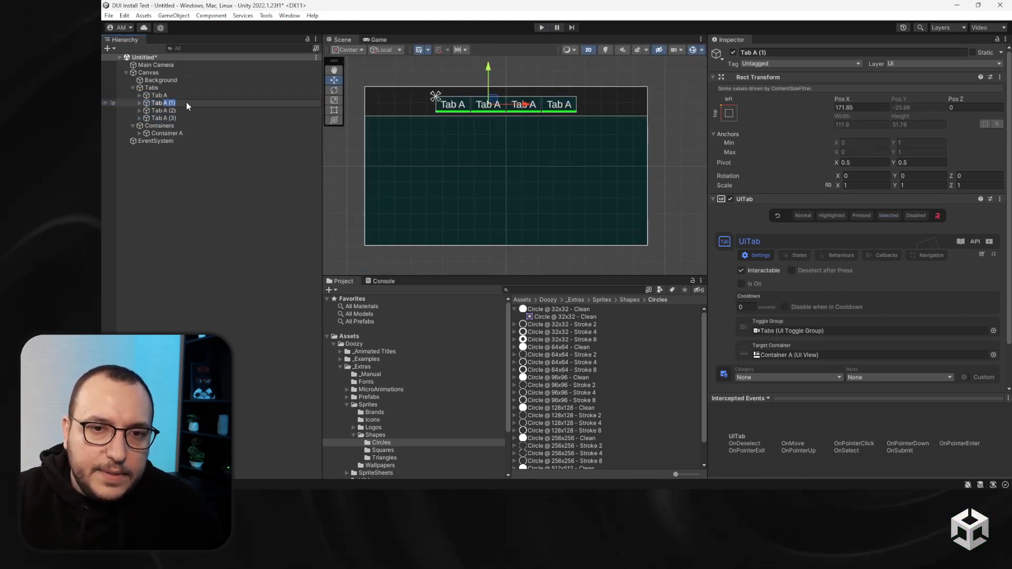
pyautogui.write('B')
pyautogui.press('Return')
pyautogui.click(135, 111)
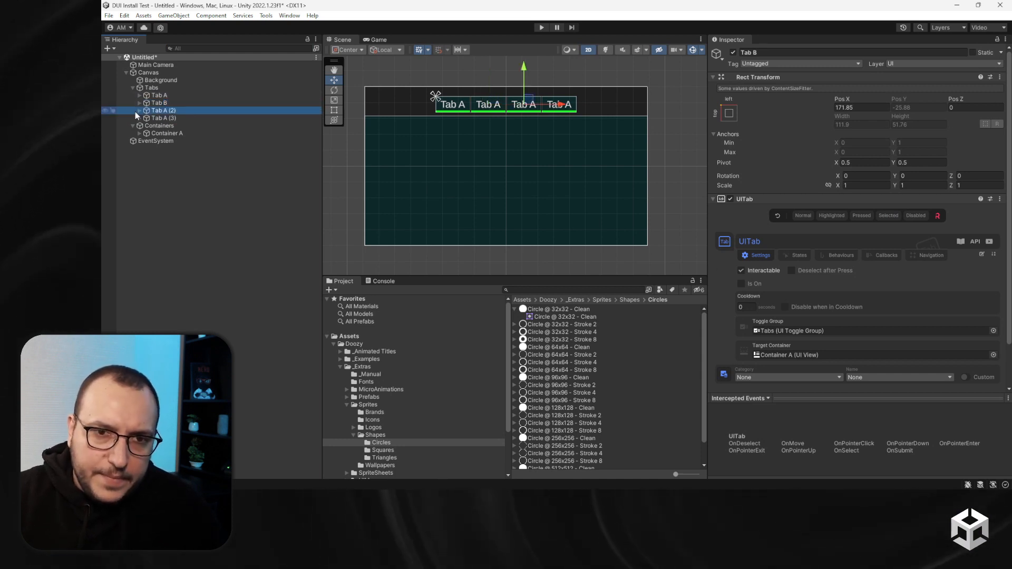
pyautogui.click(139, 110)
pyautogui.click(163, 111)
pyautogui.moveTo(162, 110); pyautogui.dragTo(196, 113)
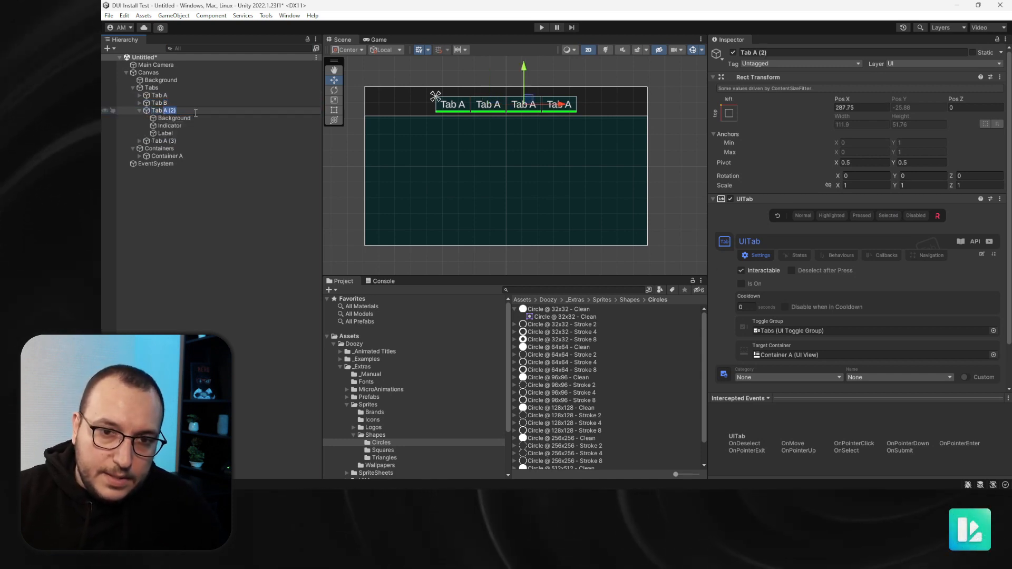
pyautogui.write('C')
pyautogui.press('Return')
# Rename the last duplicated tab as Tab D and collapse the tabs' child objects in the hierarchy
pyautogui.click(139, 141)
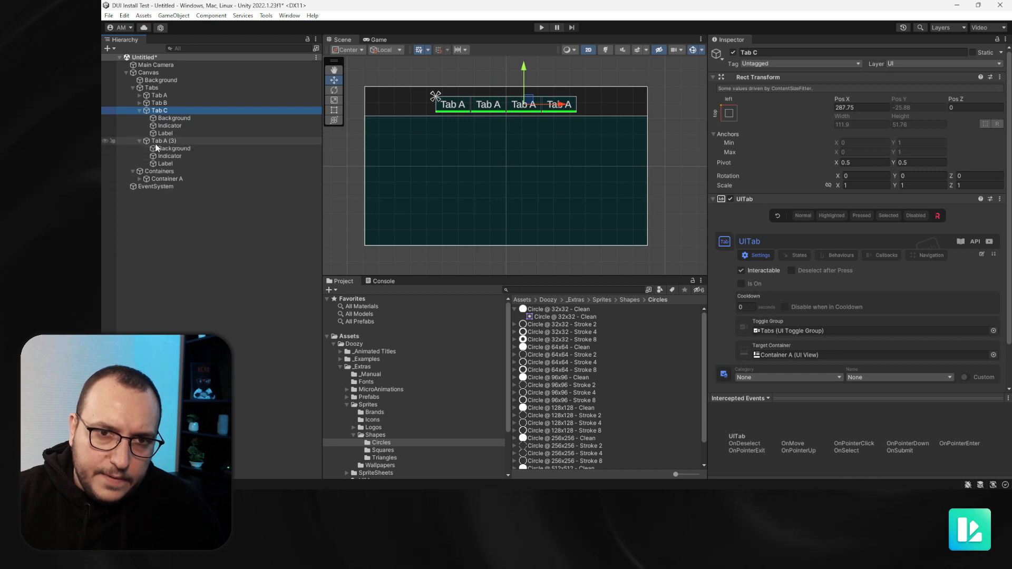
pyautogui.click(158, 140)
pyautogui.click(163, 141)
pyautogui.moveTo(163, 141); pyautogui.dragTo(183, 140)
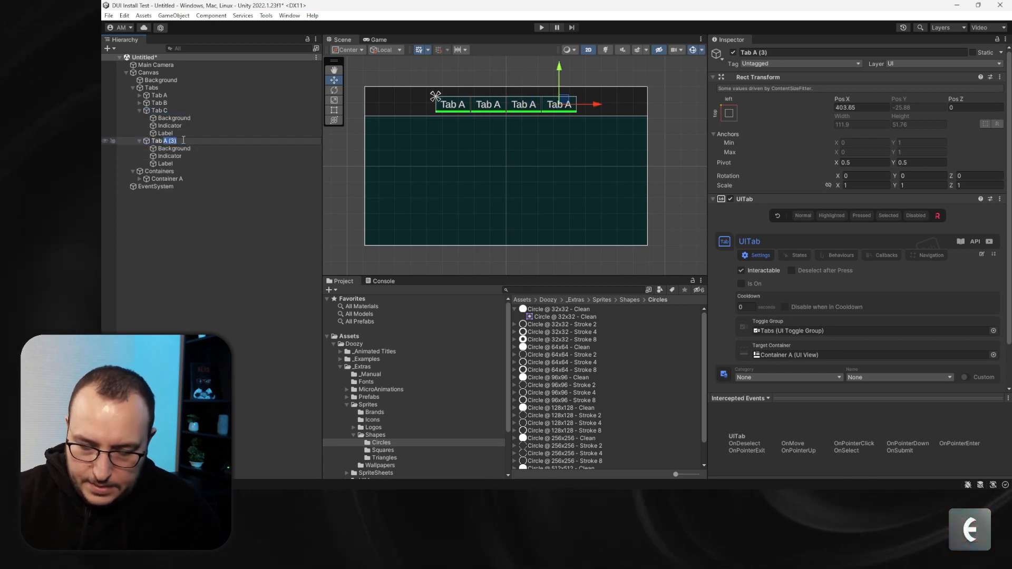
pyautogui.write('D')
pyautogui.press('Return')
pyautogui.click(139, 110)
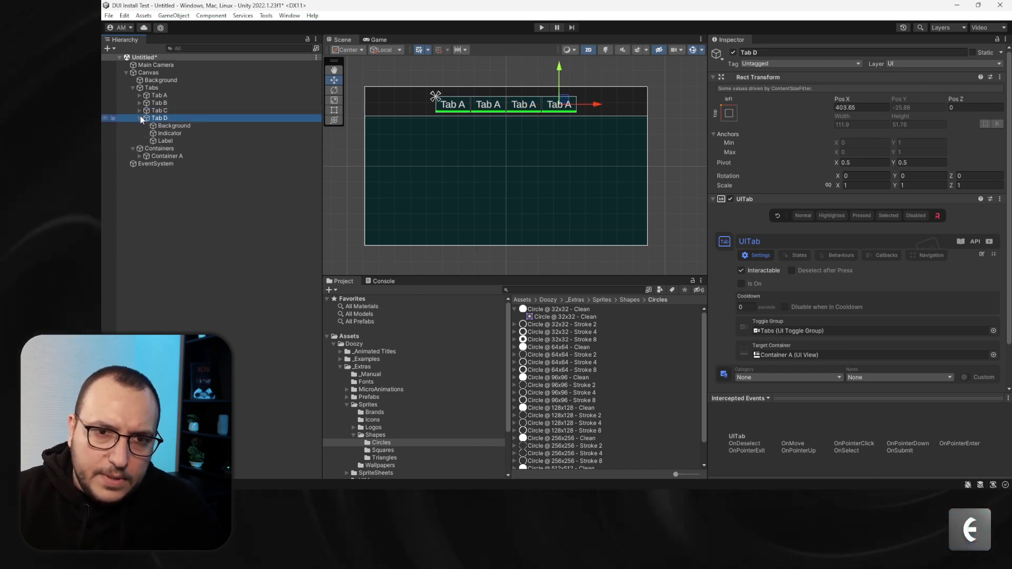
pyautogui.click(140, 118)
# Duplicate Container A under Containers and rename the copy as Container B
pyautogui.click(167, 133)
pyautogui.hotkey('ctrl', 'd')
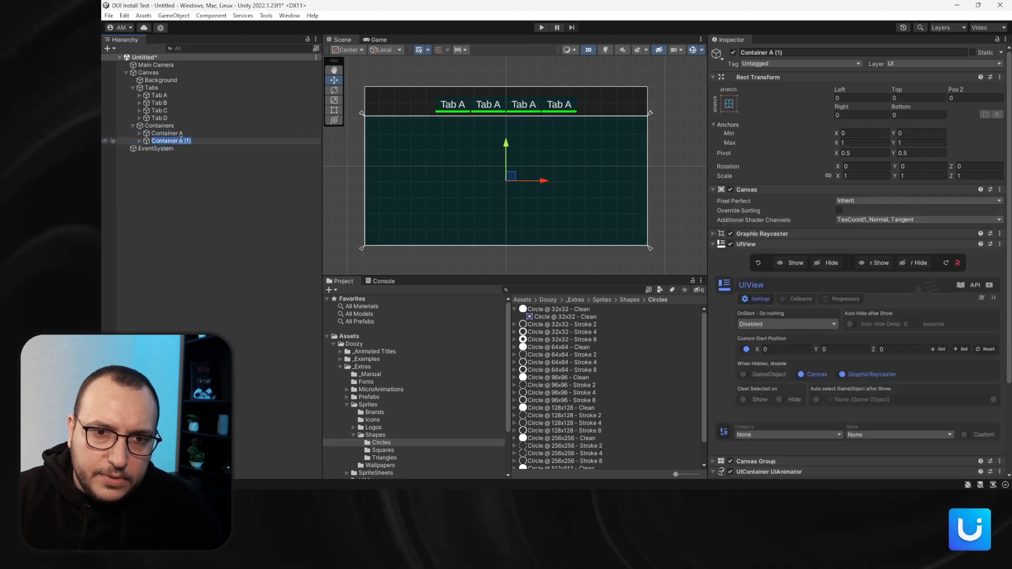
pyautogui.press('BackSpace')
pyautogui.write('B')
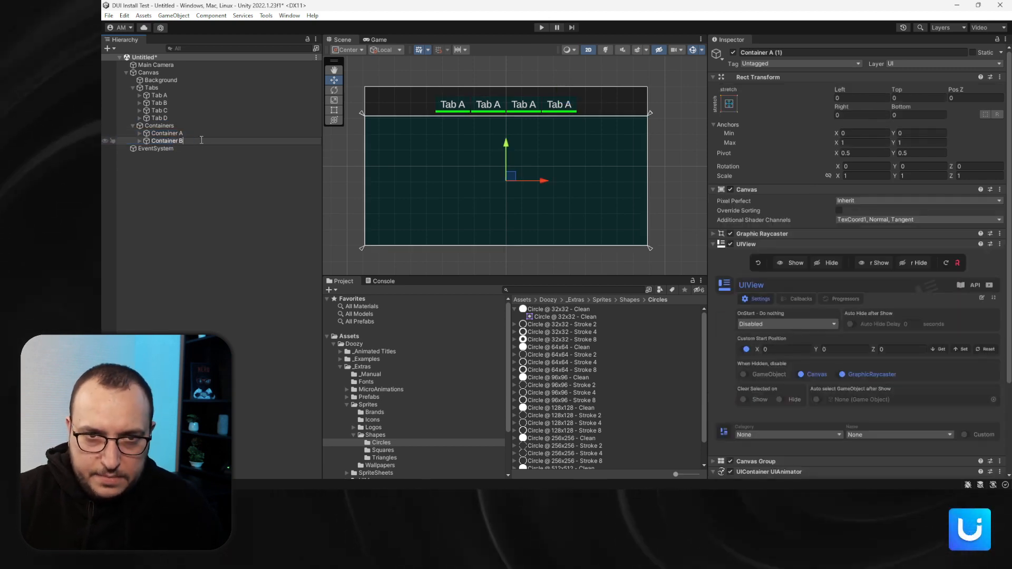
pyautogui.press('Return')
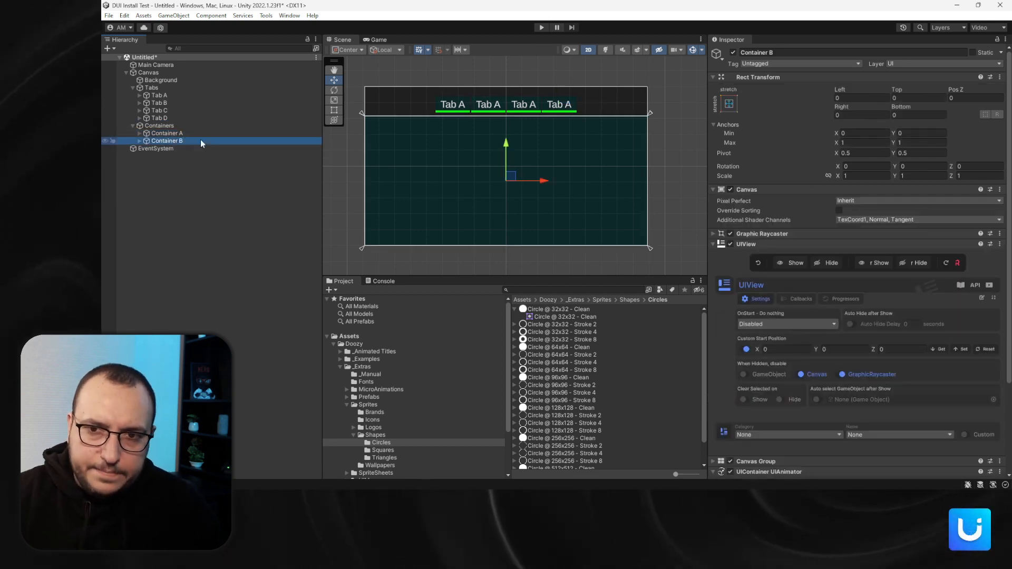
# Set the Image color of the Background objects in Tab B and Container B to blue 043B5C
pyautogui.click(138, 139)
pyautogui.click(139, 102)
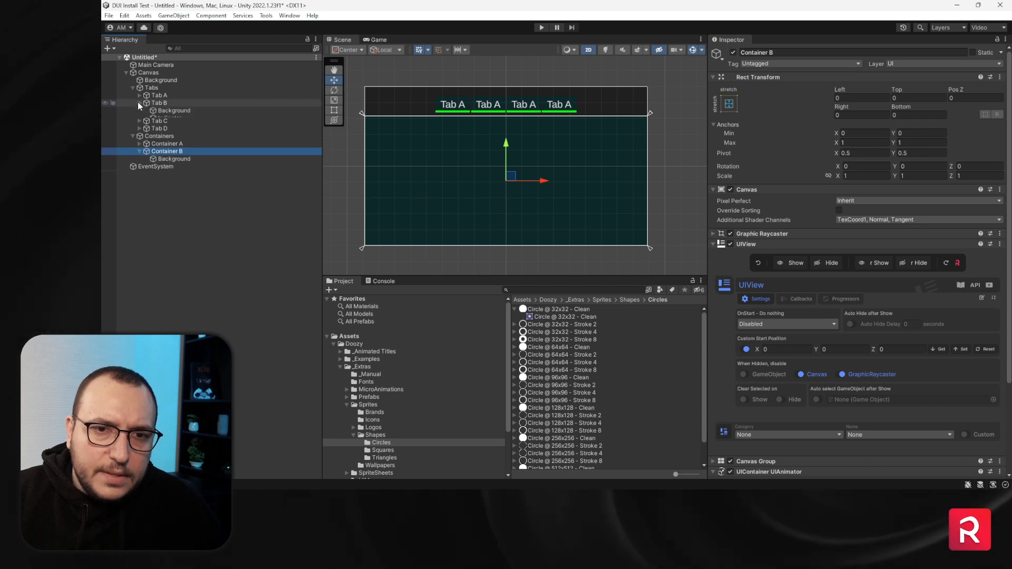
pyautogui.click(174, 110)
pyautogui.keyDown('ctrl'); pyautogui.click(182, 172); pyautogui.keyUp('ctrl')
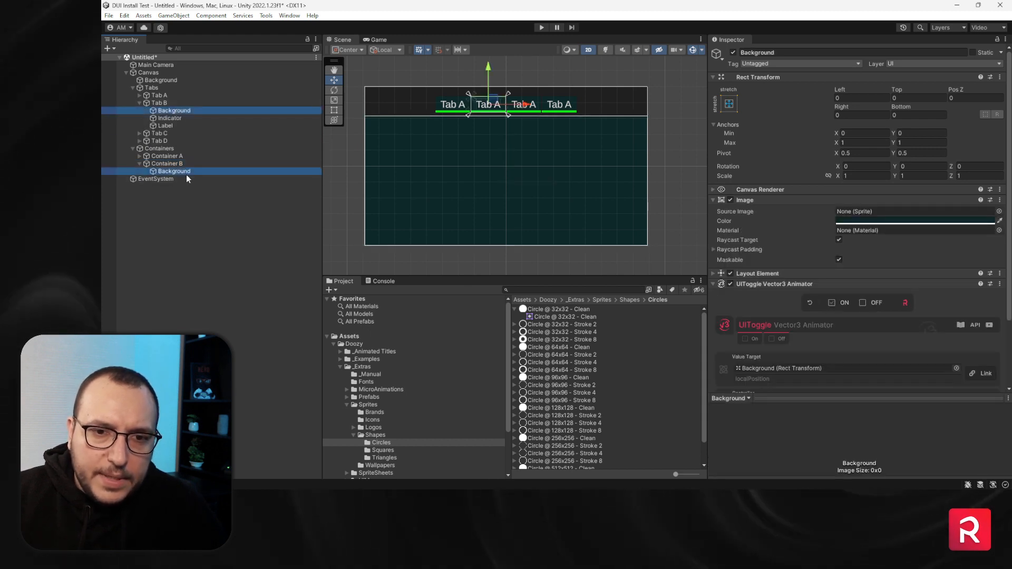
pyautogui.click(911, 221)
pyautogui.moveTo(907, 282); pyautogui.dragTo(916, 274)
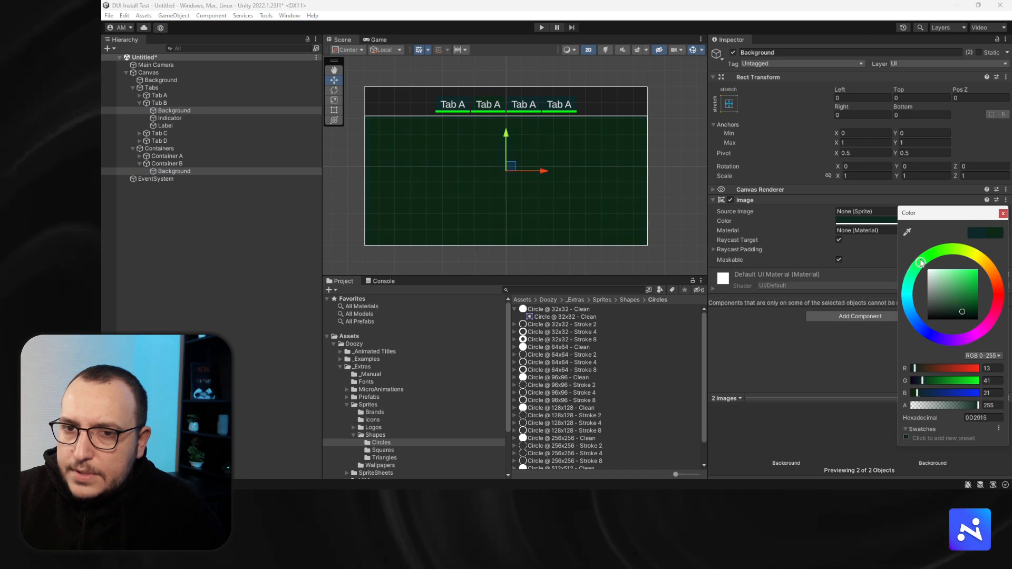
pyautogui.moveTo(907, 311); pyautogui.dragTo(906, 316)
pyautogui.moveTo(972, 304); pyautogui.dragTo(975, 302)
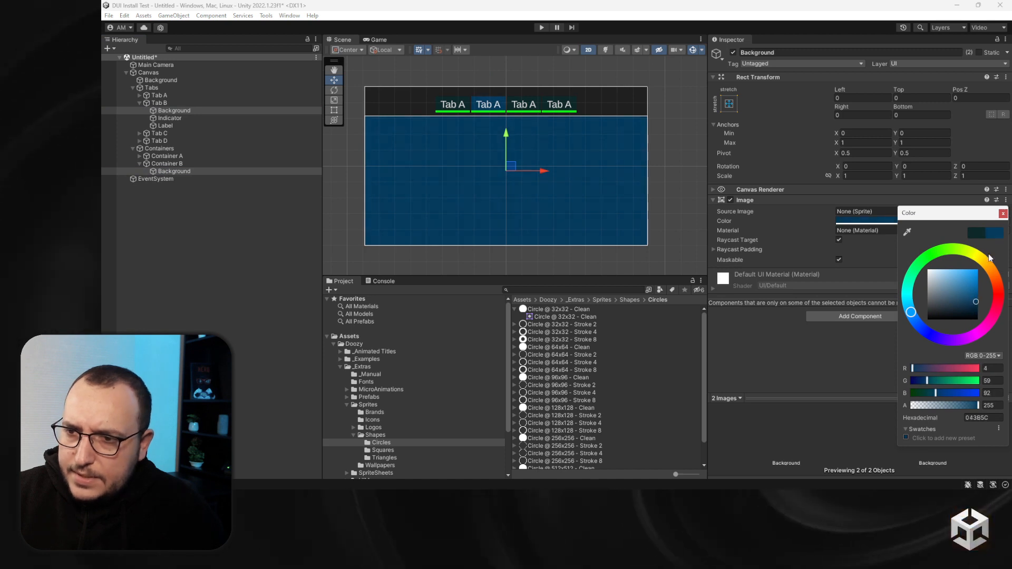
pyautogui.click(1003, 214)
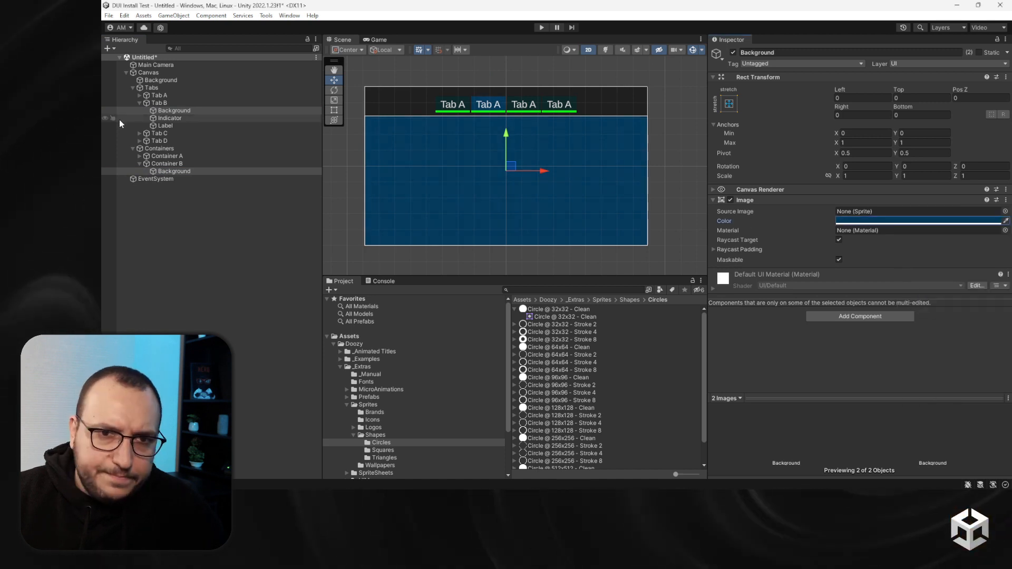
# Change the text of Tab B's Label to "Tab B"
pyautogui.click(165, 126)
pyautogui.click(768, 248)
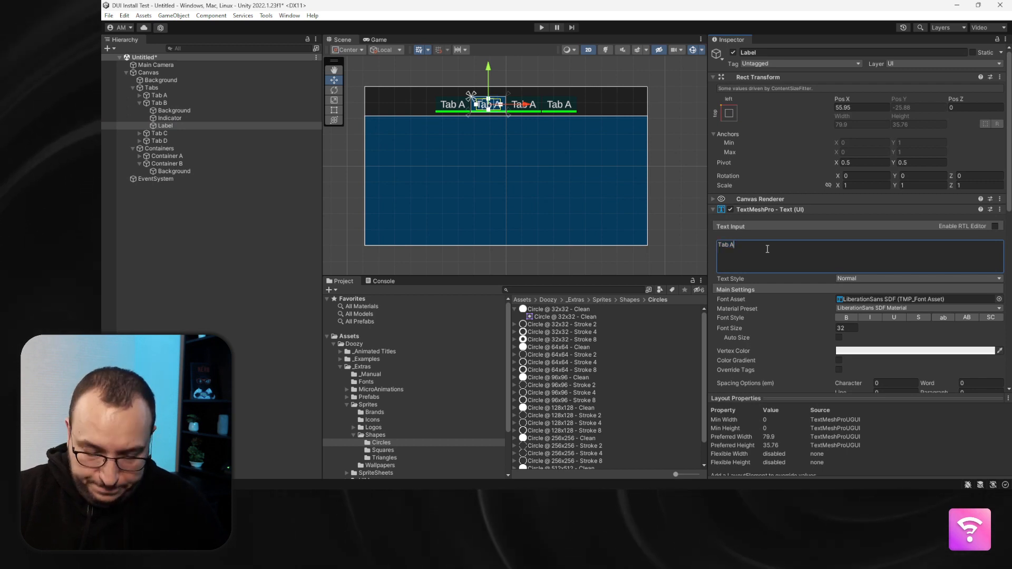
pyautogui.write('Tab B')
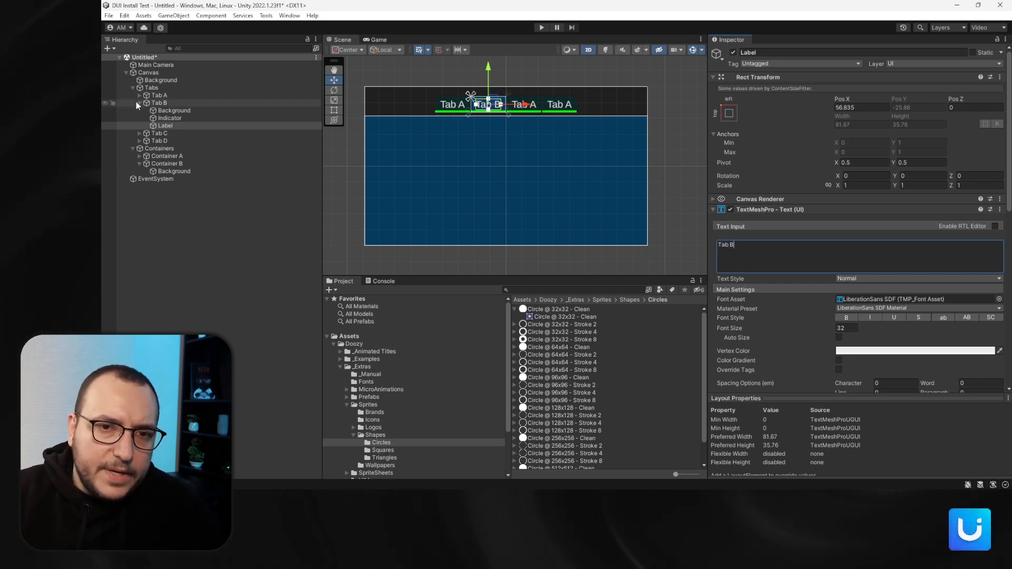
pyautogui.click(140, 102)
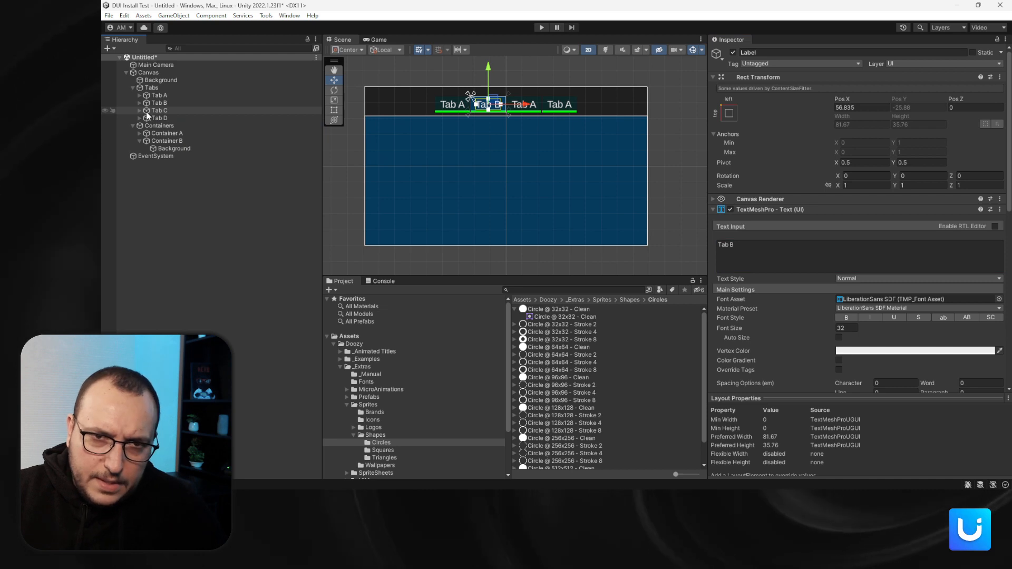
# Duplicate Container B and rename the copy as Container C
pyautogui.click(140, 140)
pyautogui.click(176, 145)
pyautogui.hotkey('ctrl', 'd')
pyautogui.press('F2')
pyautogui.moveTo(179, 148); pyautogui.dragTo(210, 148)
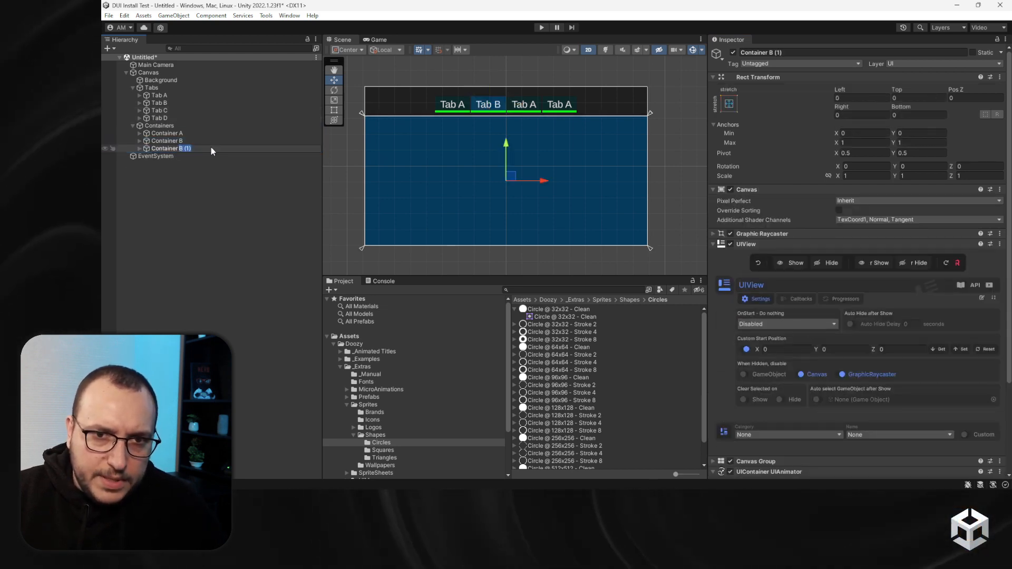
pyautogui.write('C')
pyautogui.press('Return')
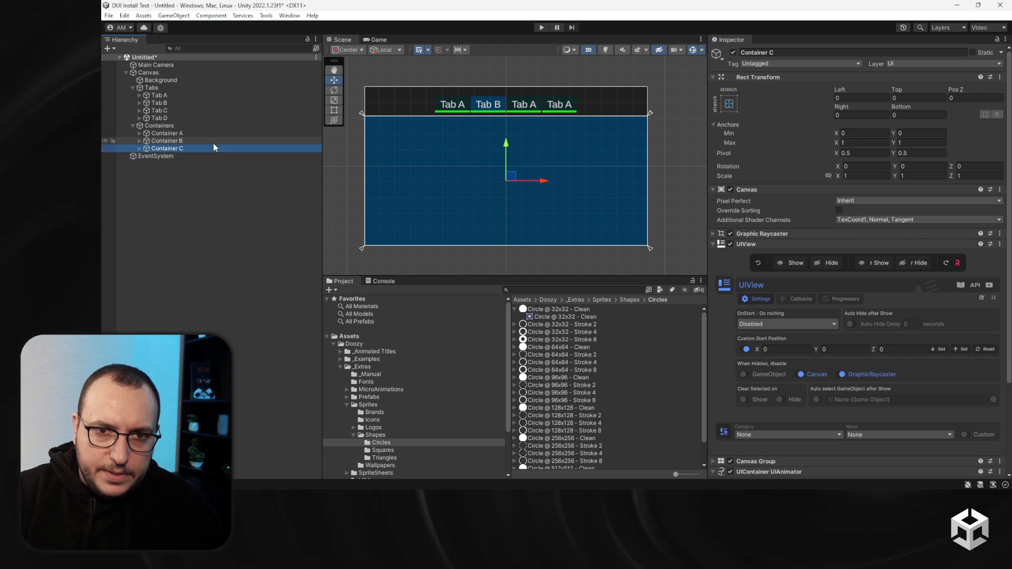
# Change the text of Tab C's Label to "Tab C"
pyautogui.click(141, 148)
pyautogui.click(139, 111)
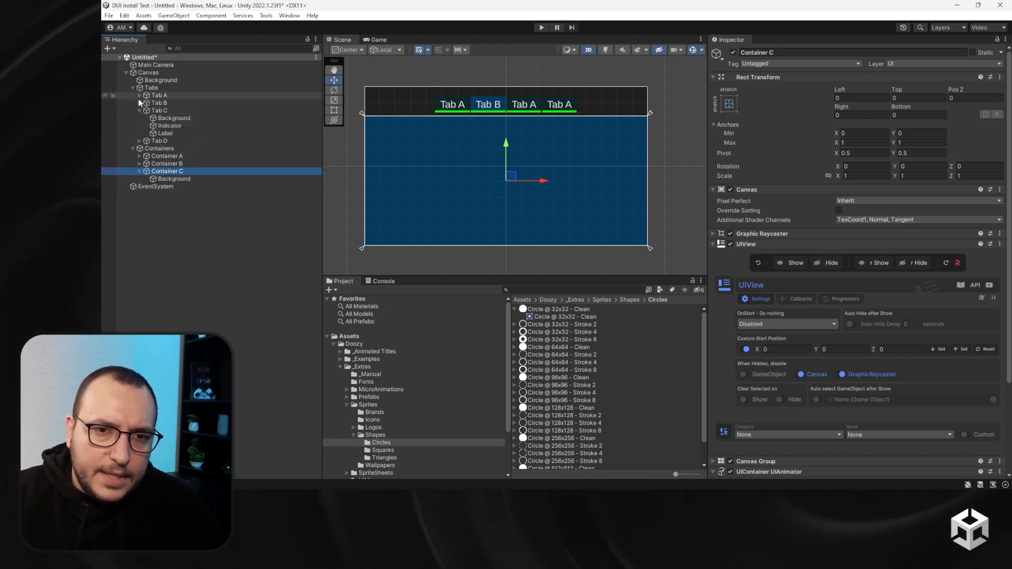
pyautogui.click(172, 133)
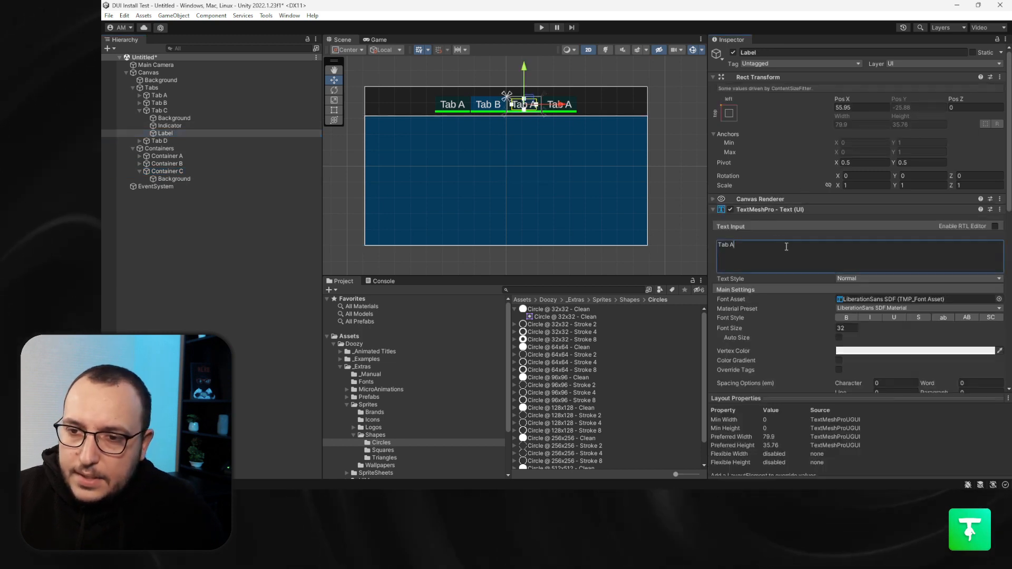
pyautogui.press('BackSpace')
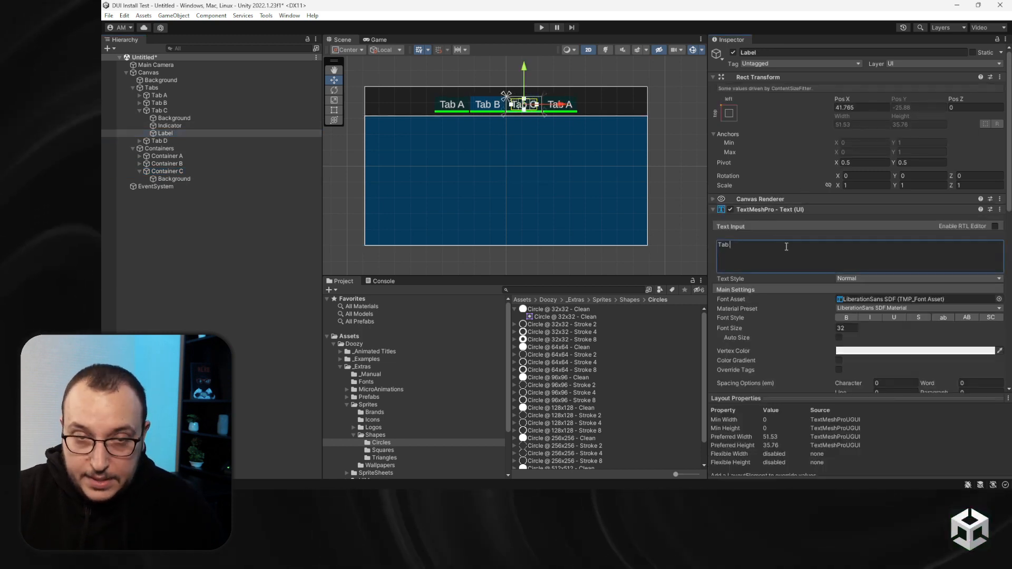
# Assign Container C as the Target Container of Tab C and Container B as that of Tab B
pyautogui.click(191, 110)
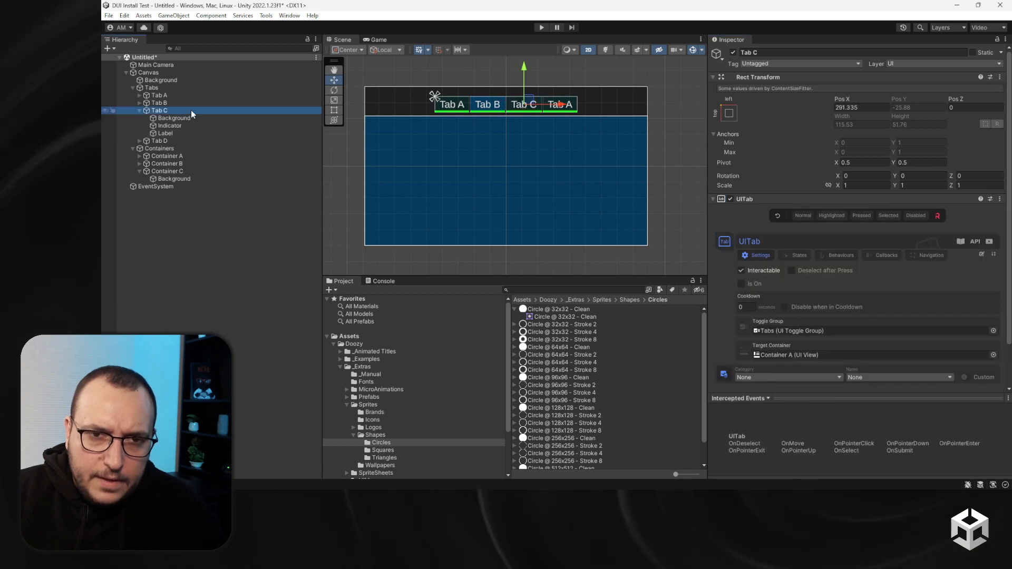
pyautogui.moveTo(191, 110); pyautogui.dragTo(787, 352)
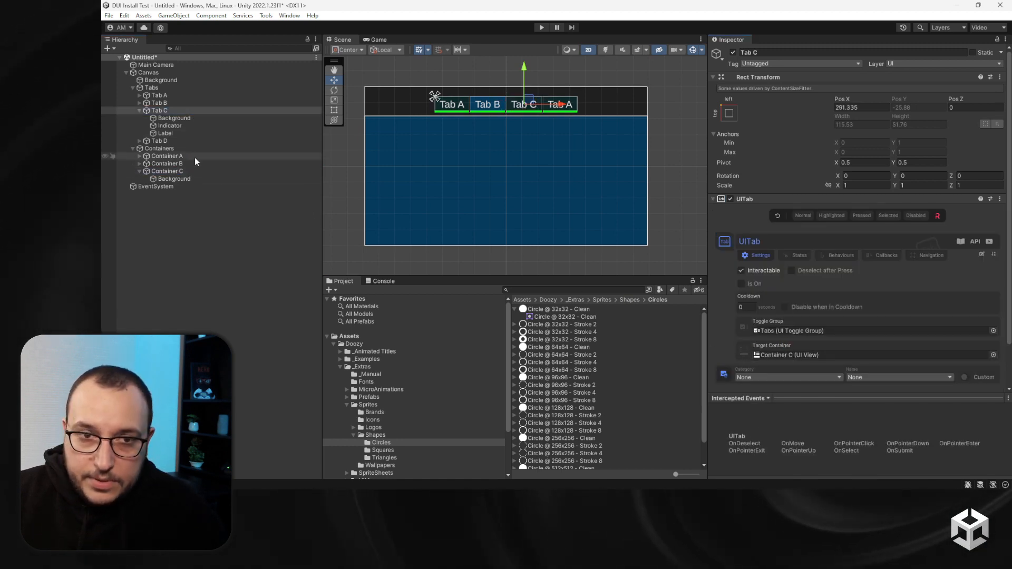
pyautogui.click(164, 102)
pyautogui.moveTo(176, 163); pyautogui.dragTo(790, 354)
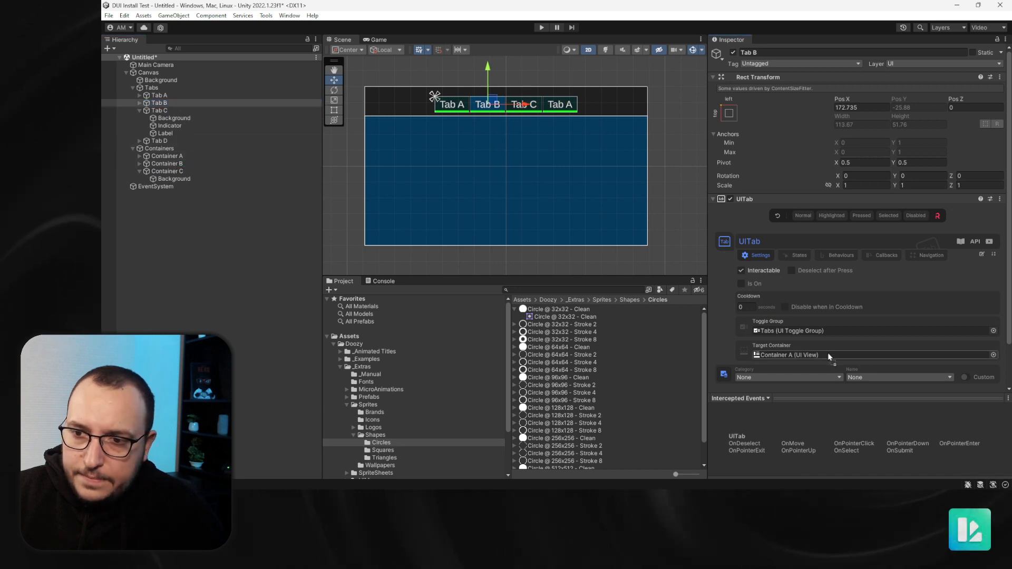
# Set the Image color of the Background objects in Tab C and Container C to dark purple
pyautogui.click(198, 180)
pyautogui.keyDown('ctrl'); pyautogui.click(172, 118); pyautogui.keyUp('ctrl')
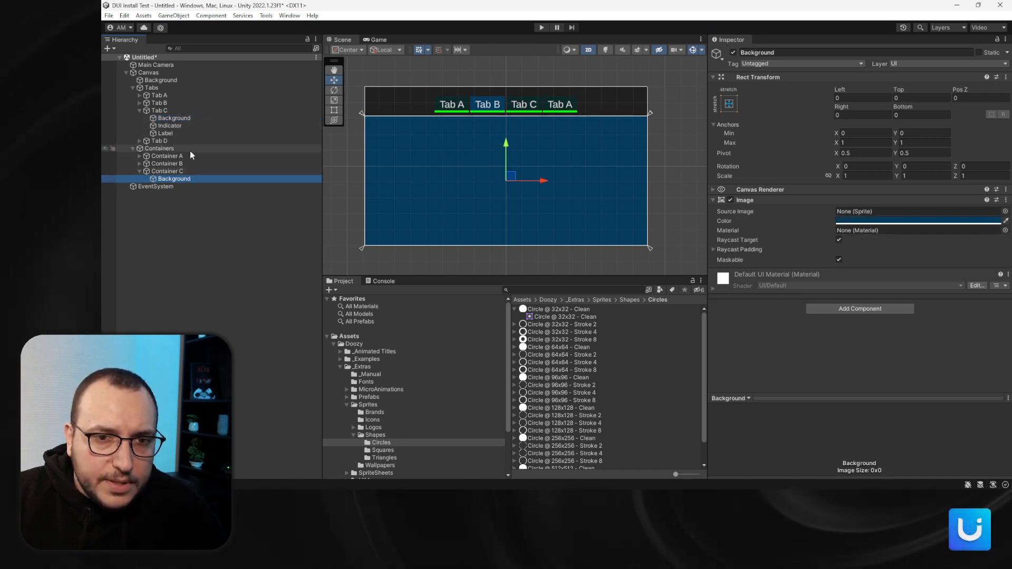
pyautogui.click(931, 220)
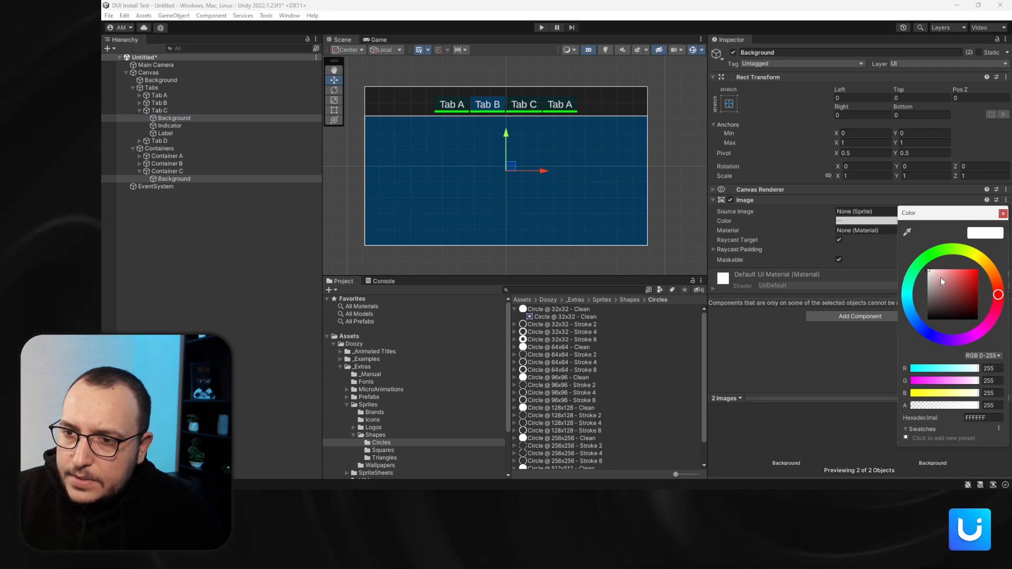
pyautogui.click(907, 232)
pyautogui.click(628, 200)
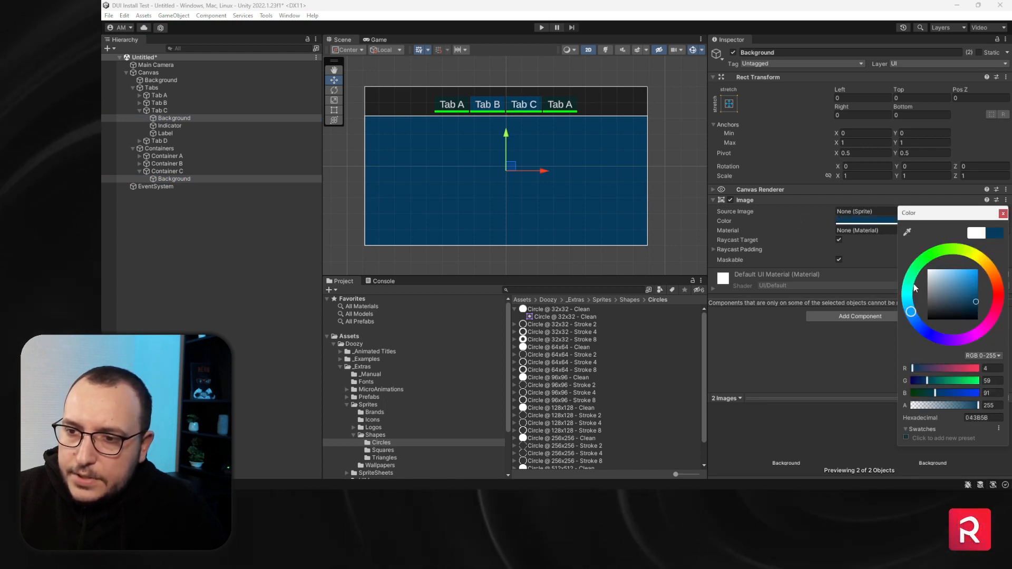
pyautogui.moveTo(913, 284); pyautogui.dragTo(963, 341)
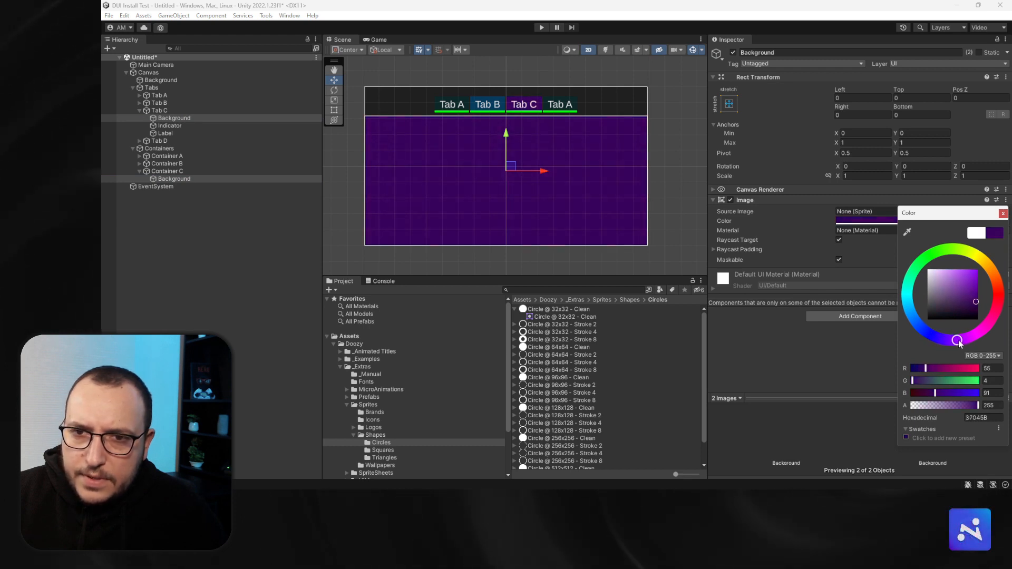
pyautogui.click(1004, 211)
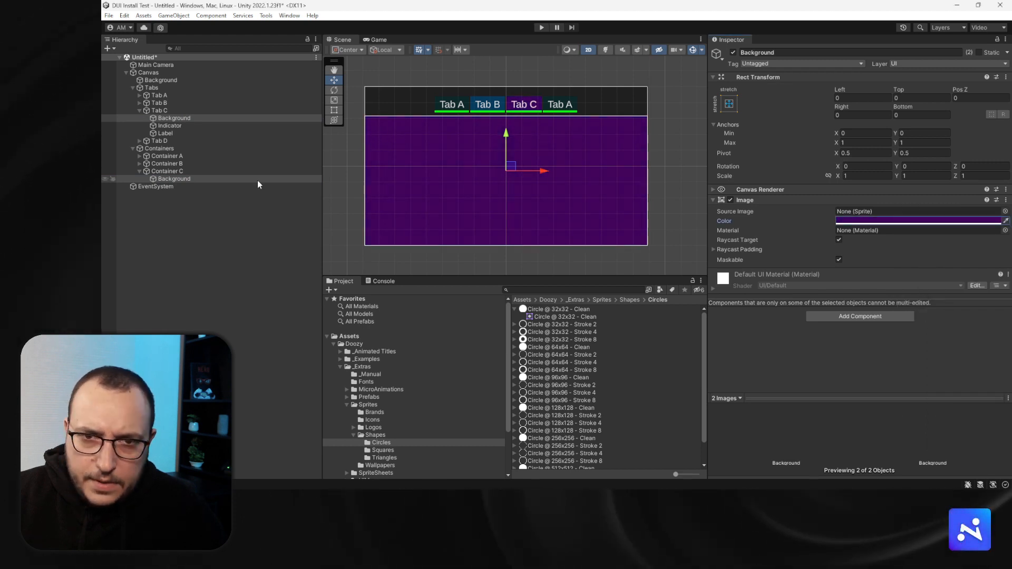
# Set the Image color of the Background objects in Tab A and Container A to teal 036868
pyautogui.click(140, 95)
pyautogui.click(174, 103)
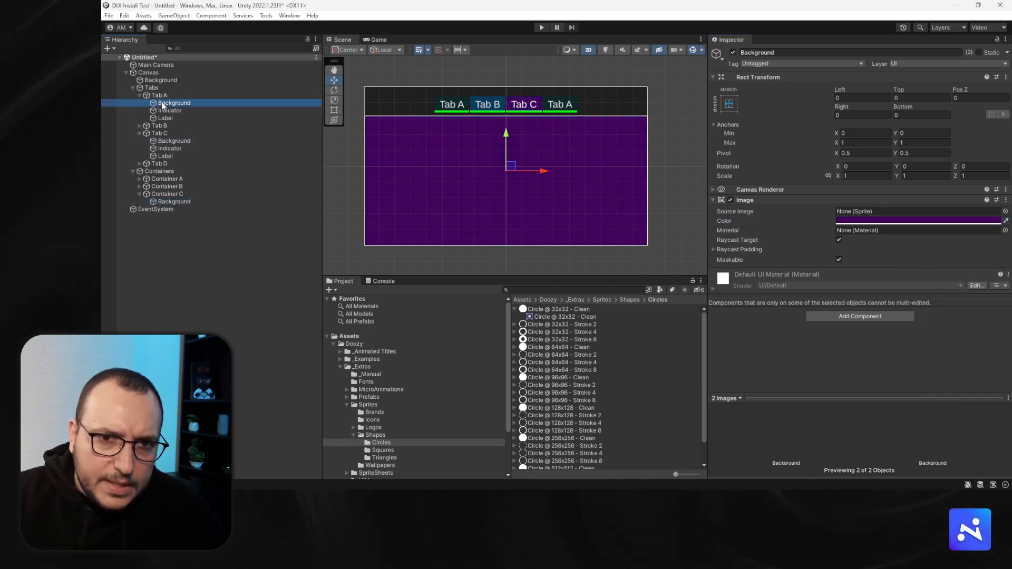
pyautogui.click(139, 179)
pyautogui.keyDown('ctrl'); pyautogui.click(170, 186); pyautogui.keyUp('ctrl')
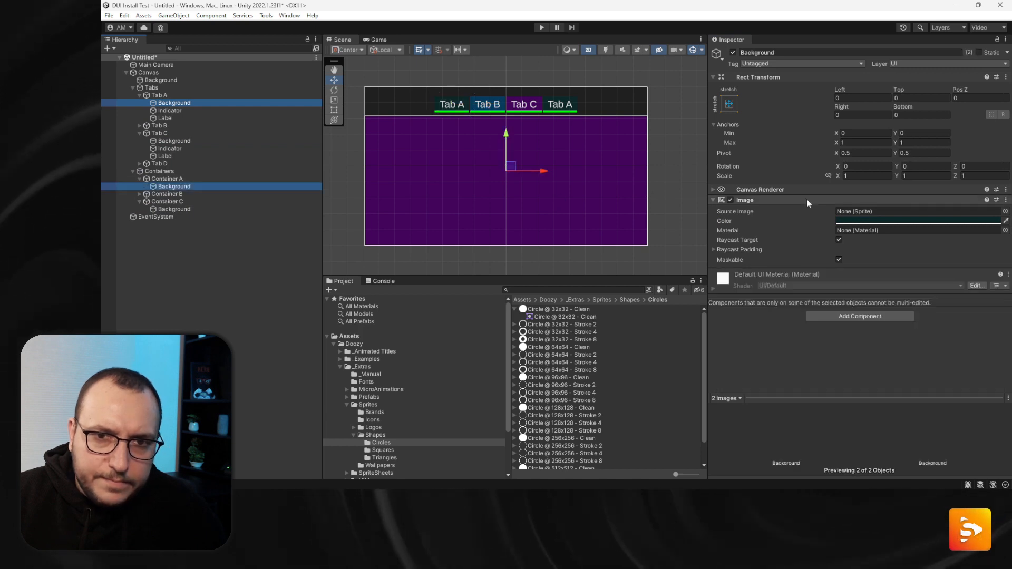
pyautogui.click(907, 220)
pyautogui.moveTo(968, 308); pyautogui.dragTo(975, 300)
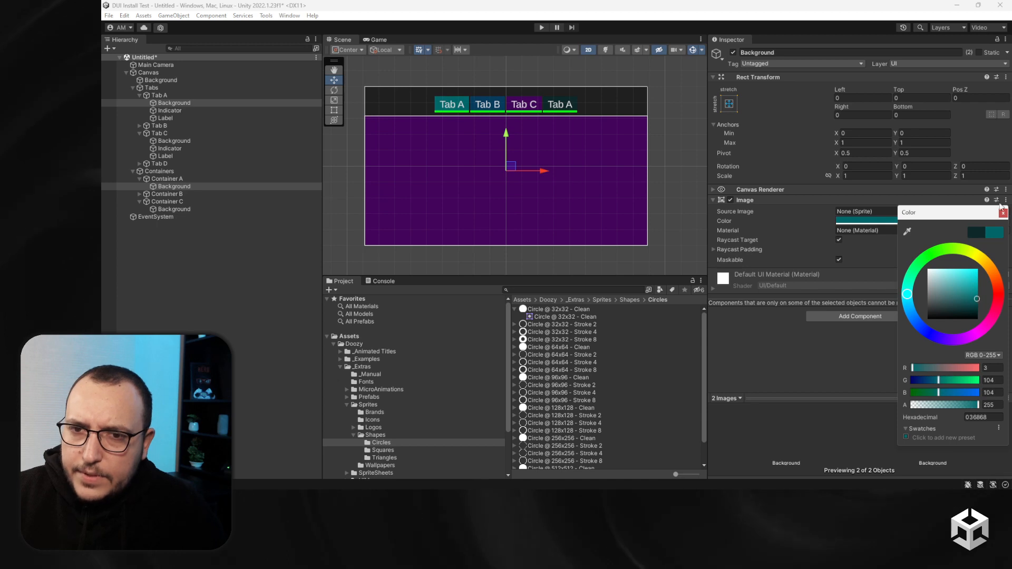
pyautogui.click(1003, 214)
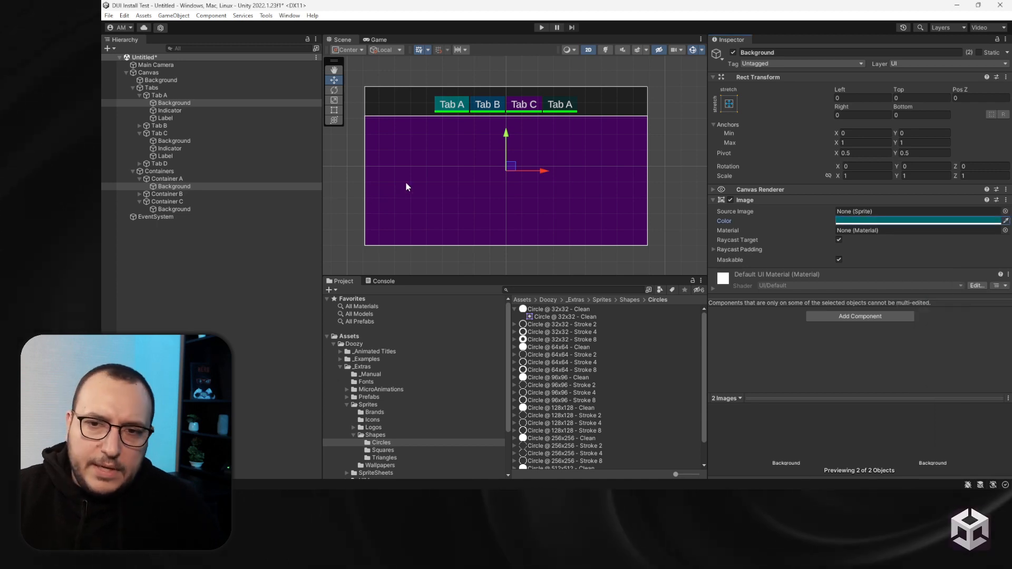
pyautogui.click(140, 133)
pyautogui.click(144, 134)
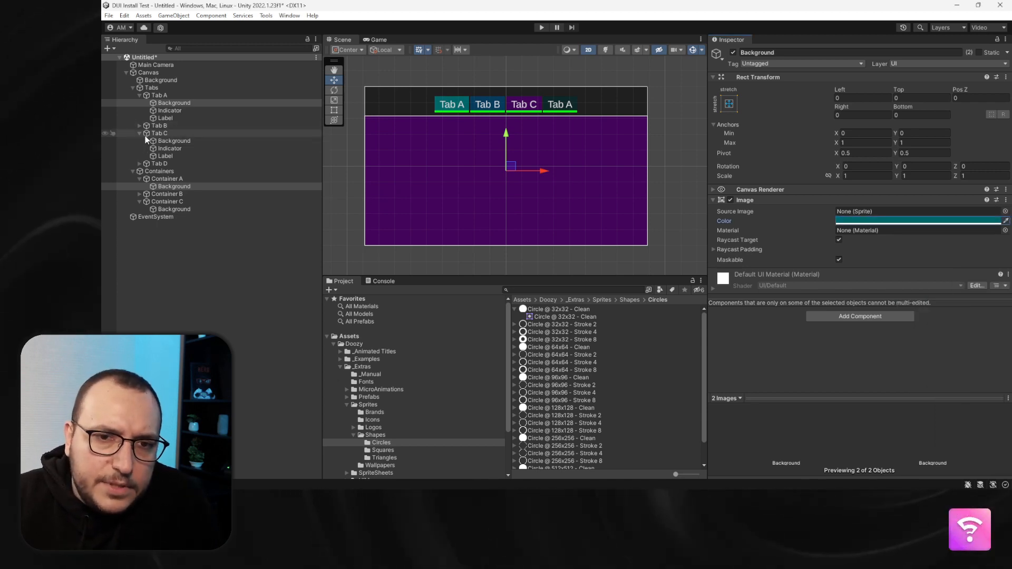
# Collapse the expanded tab and container objects in the hierarchy and review the UITab settings of Tab B and Tab C
pyautogui.click(140, 156)
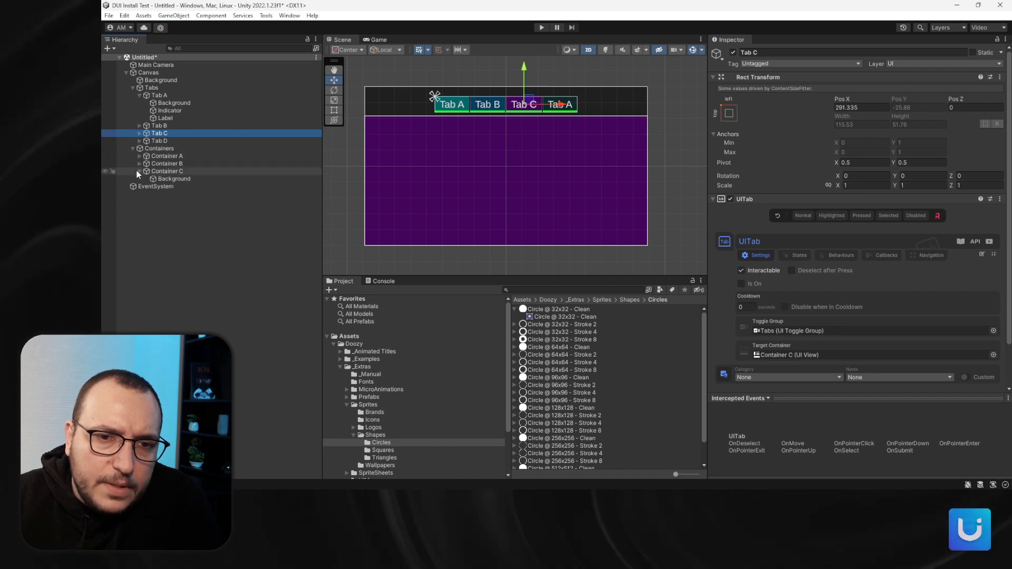
pyautogui.click(143, 171)
pyautogui.click(139, 95)
pyautogui.click(163, 96)
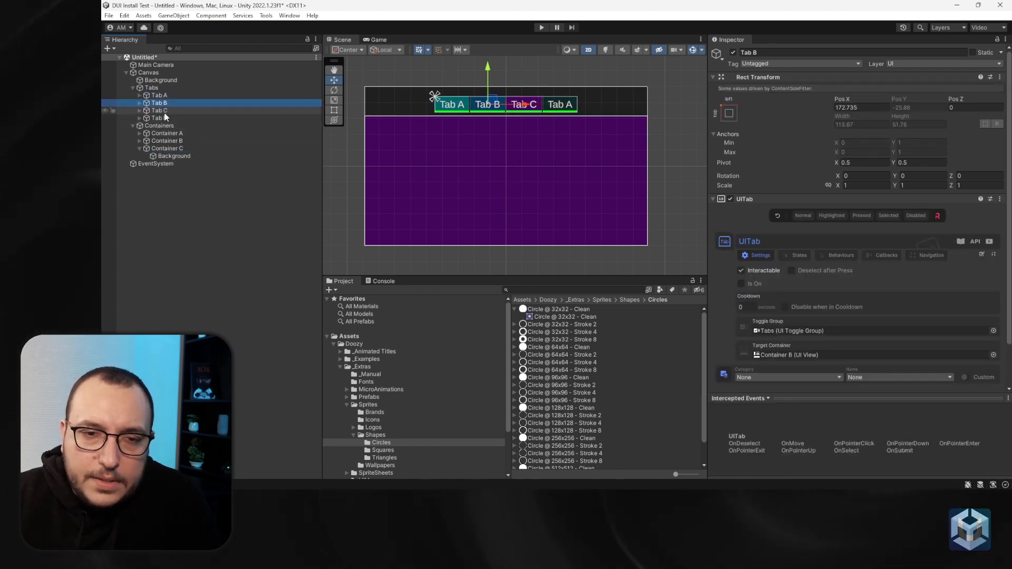
pyautogui.click(164, 112)
# Move Containers A, B and C apart in the scene to compare their colored backgrounds, and undo the moves
pyautogui.click(172, 134)
pyautogui.moveTo(517, 185); pyautogui.dragTo(526, 204)
pyautogui.click(189, 141)
pyautogui.click(207, 148)
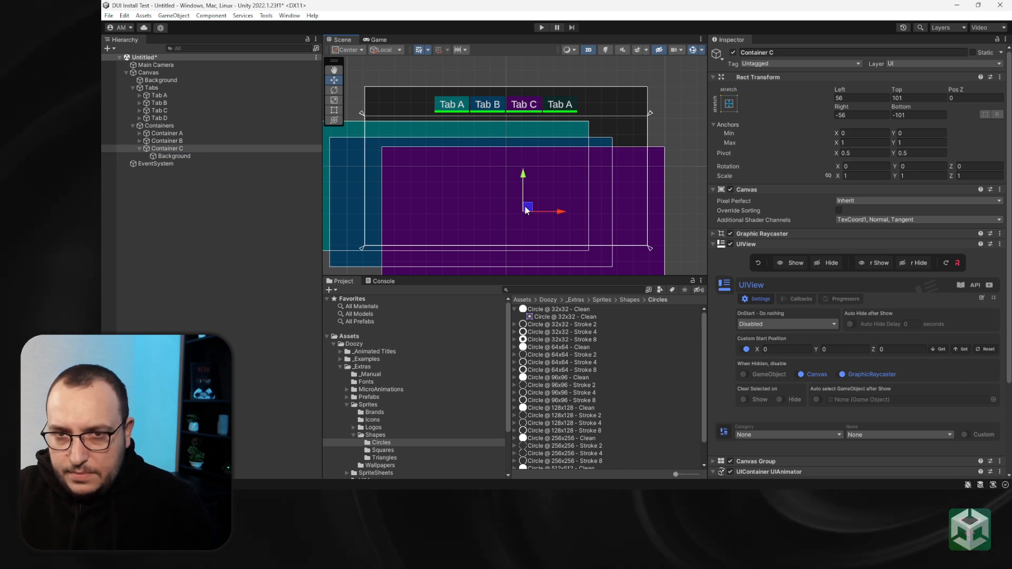
pyautogui.hotkey('ctrl', 'z')
pyautogui.hotkey('ctrl', 'z')
pyautogui.hotkey('ctrl', 'z')
pyautogui.hotkey('ctrl', 'z')
pyautogui.hotkey('ctrl', 'z')
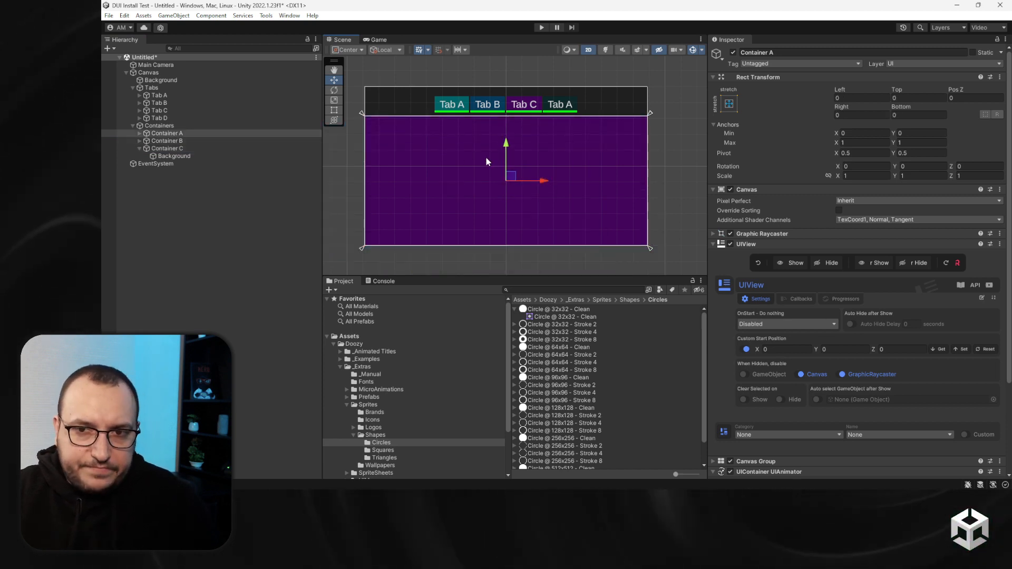
# Duplicate Container C and name the copy "Container D"
pyautogui.click(139, 148)
pyautogui.click(140, 118)
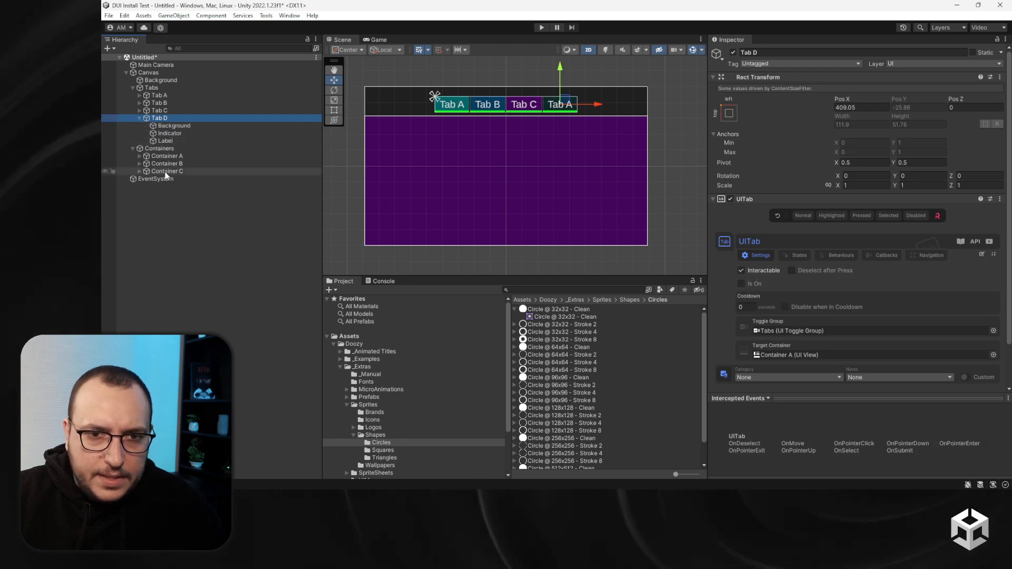
pyautogui.click(184, 171)
pyautogui.hotkey('ctrl', 'd')
pyautogui.write('Container D')
pyautogui.press('Return')
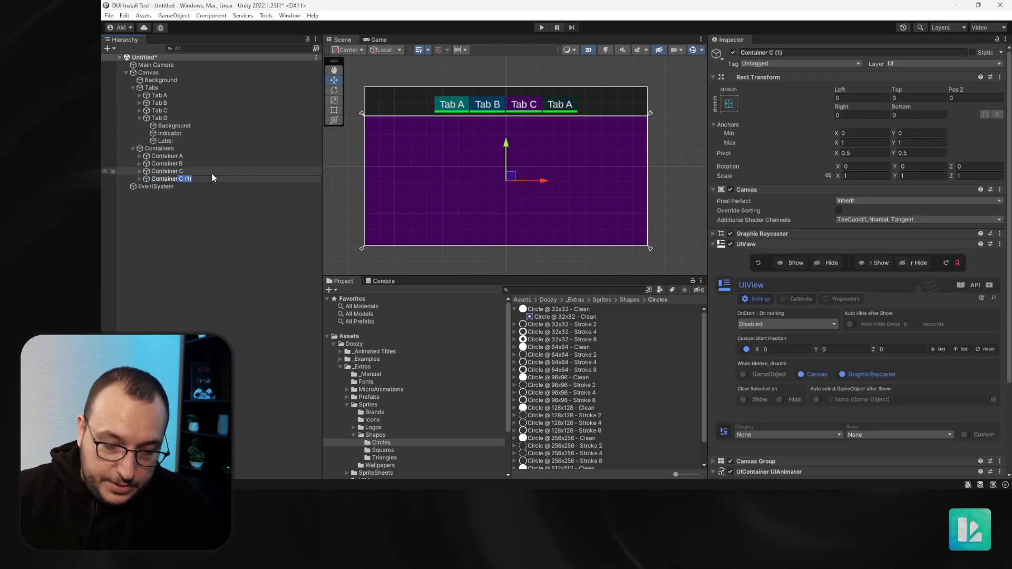
# Set the Image color of the Background objects in Tab D and Container D to dark red 5B040A
pyautogui.click(139, 179)
pyautogui.click(172, 186)
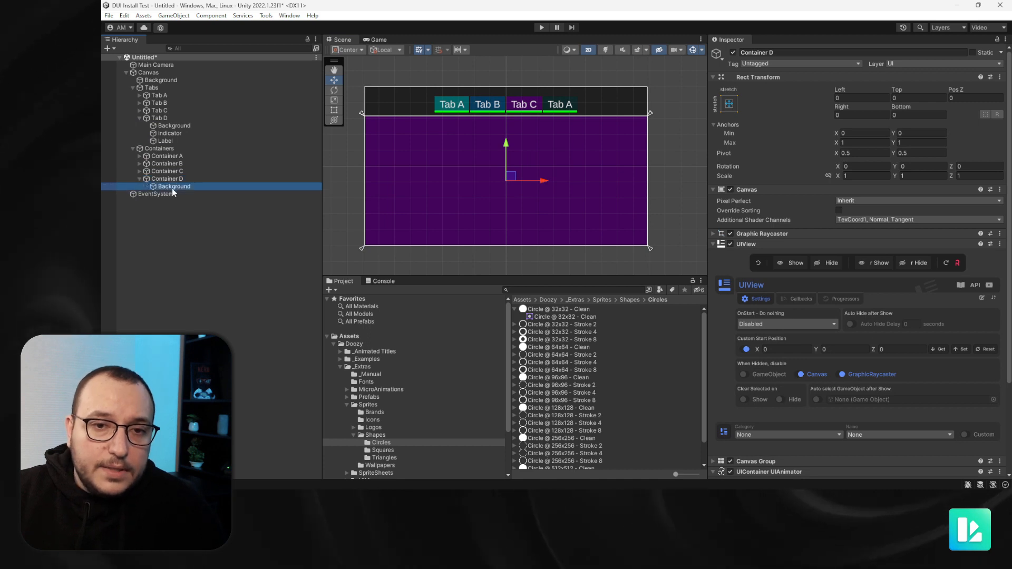
pyautogui.keyDown('ctrl'); pyautogui.click(166, 126); pyautogui.keyUp('ctrl')
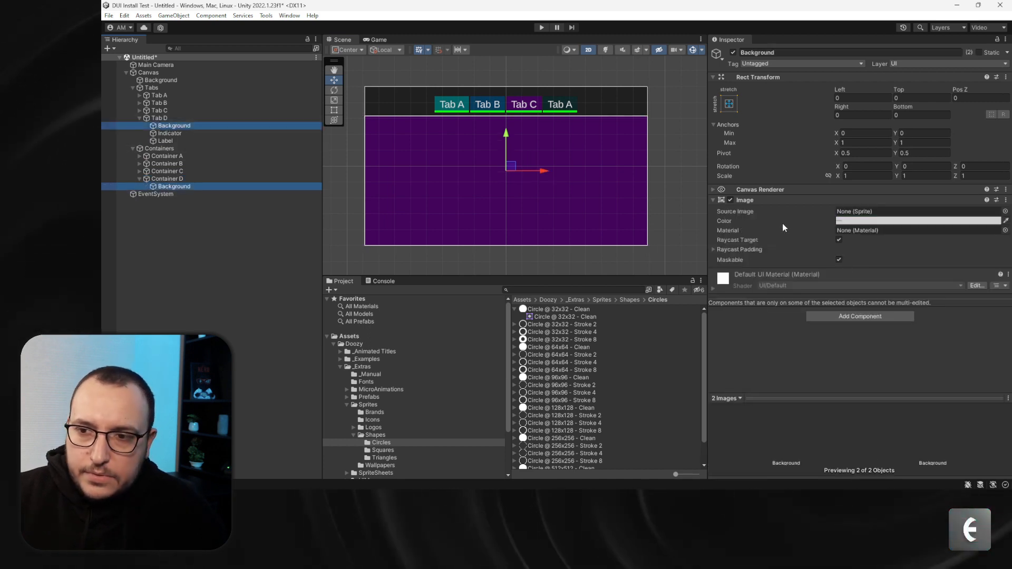
pyautogui.click(872, 220)
pyautogui.click(866, 235)
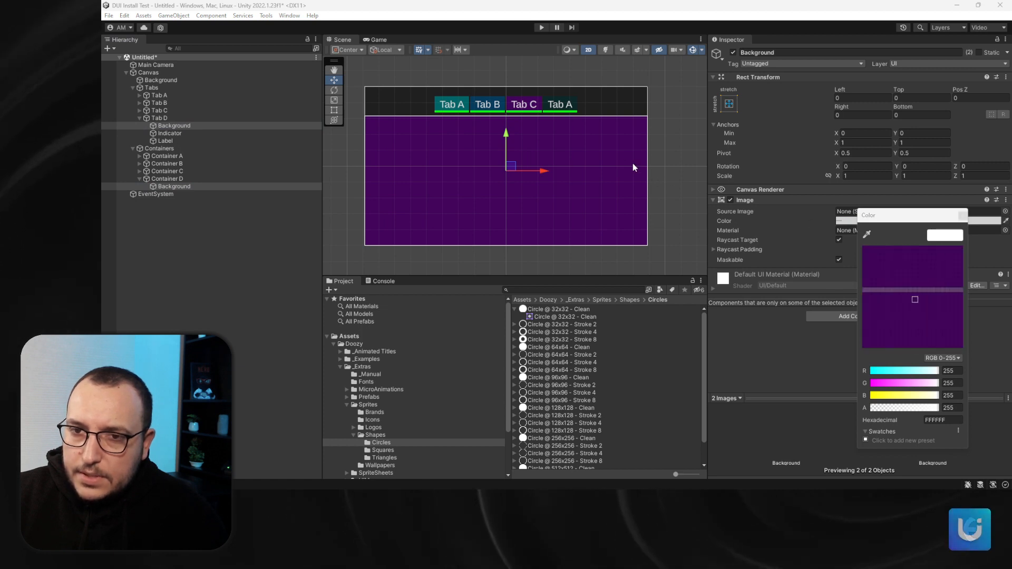
pyautogui.click(632, 165)
pyautogui.moveTo(923, 343); pyautogui.dragTo(951, 321)
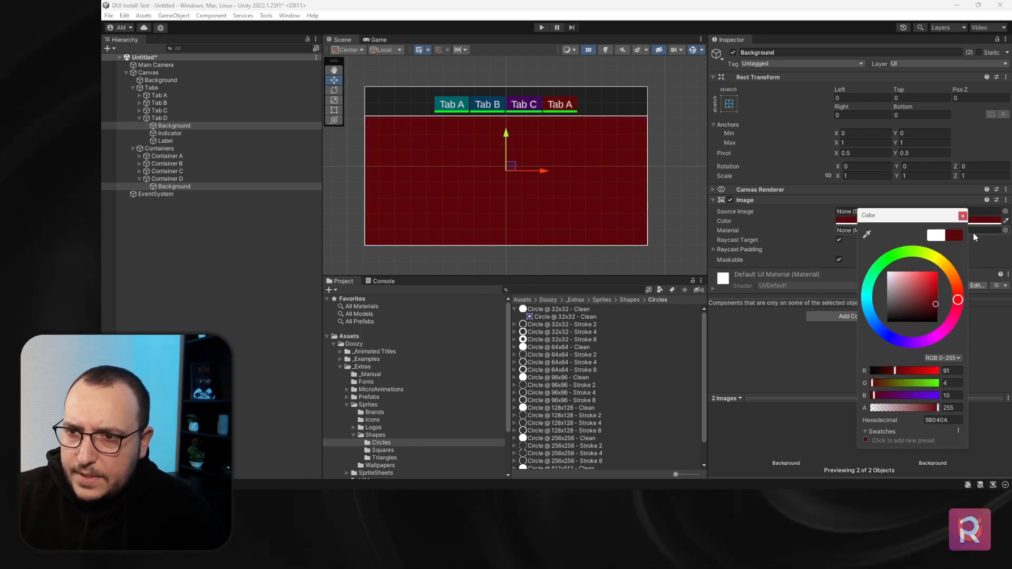
pyautogui.click(963, 216)
# Change the text of Tab D's Label to "Tab D"
pyautogui.click(173, 141)
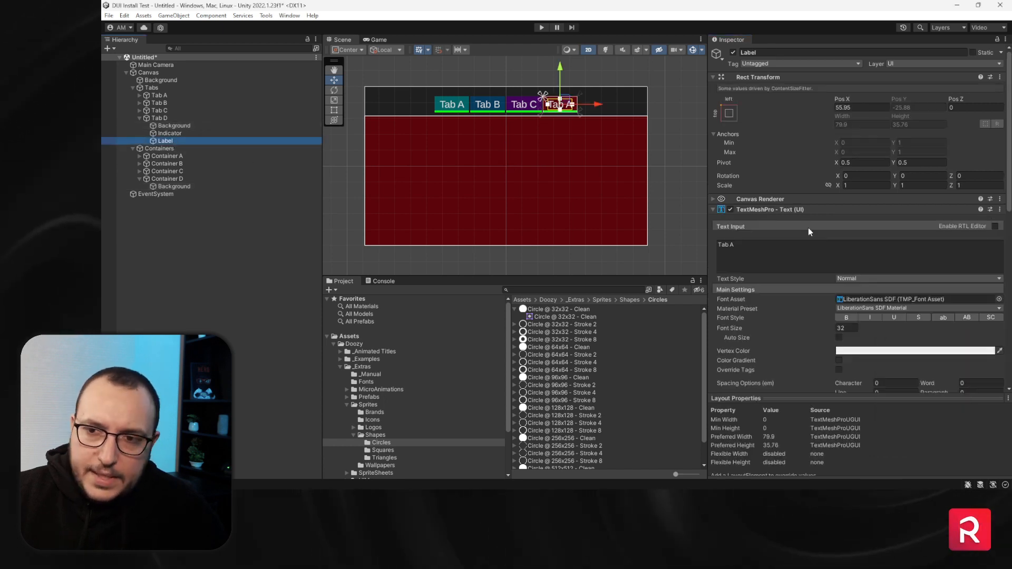
pyautogui.click(760, 250)
pyautogui.press('BackSpace')
pyautogui.write('D')
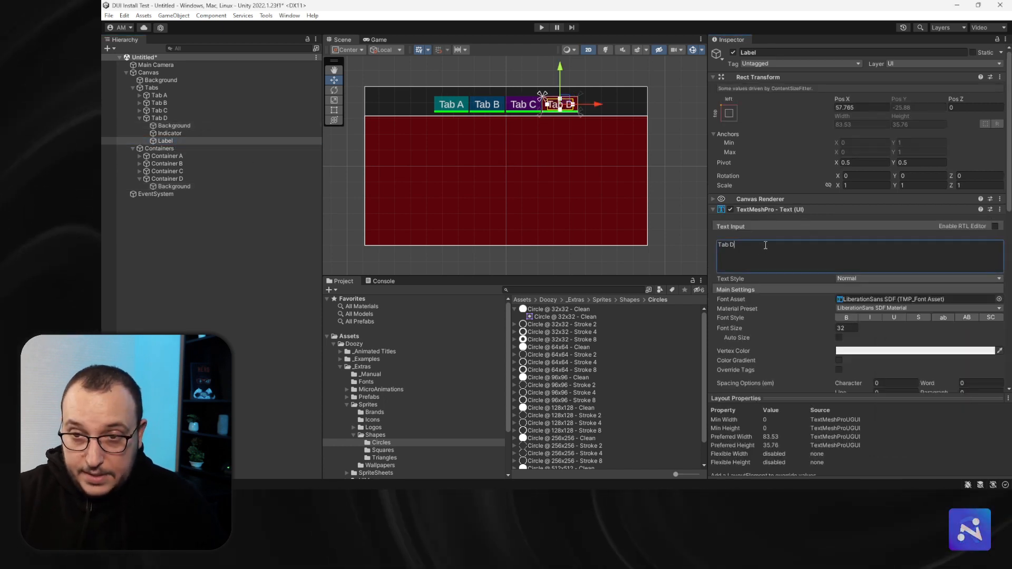
# Assign Container D as the Target Container of Tab D and collapse both objects in the hierarchy
pyautogui.click(238, 118)
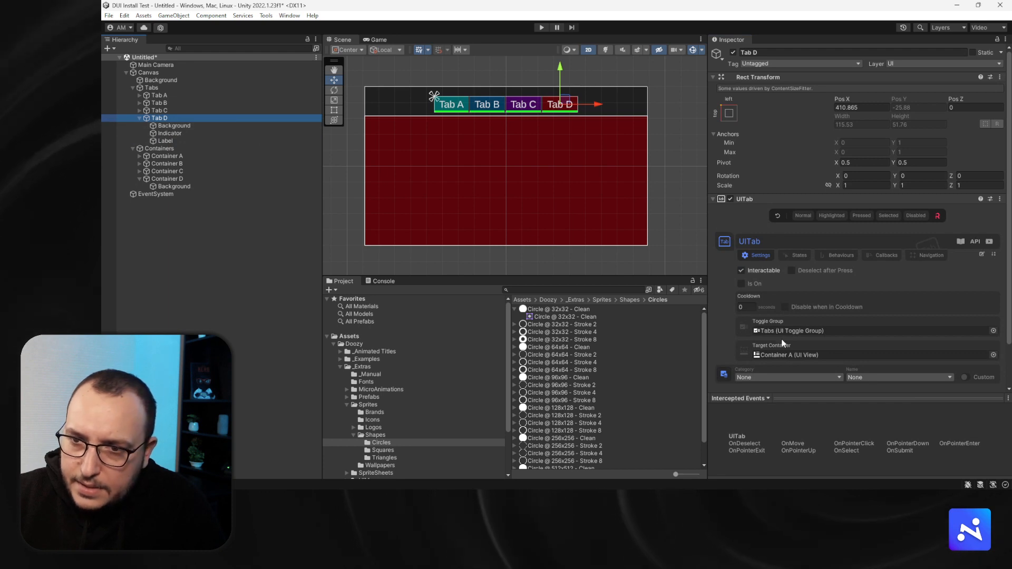
pyautogui.moveTo(152, 178); pyautogui.dragTo(843, 355)
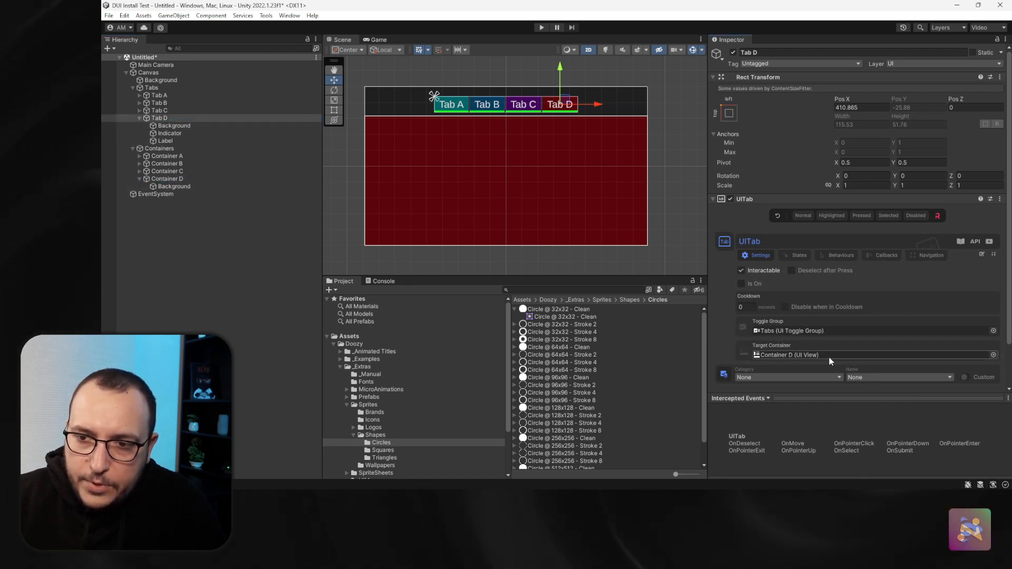
pyautogui.click(139, 178)
pyautogui.click(140, 118)
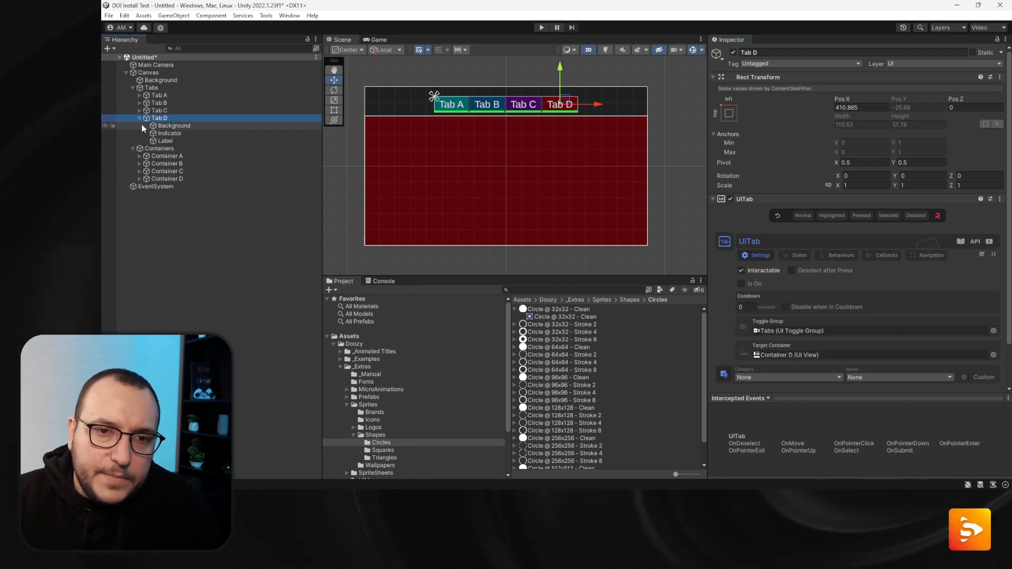
# Check the Target Container assigned to each of Tab A, Tab B, Tab C and Tab D
pyautogui.click(157, 96)
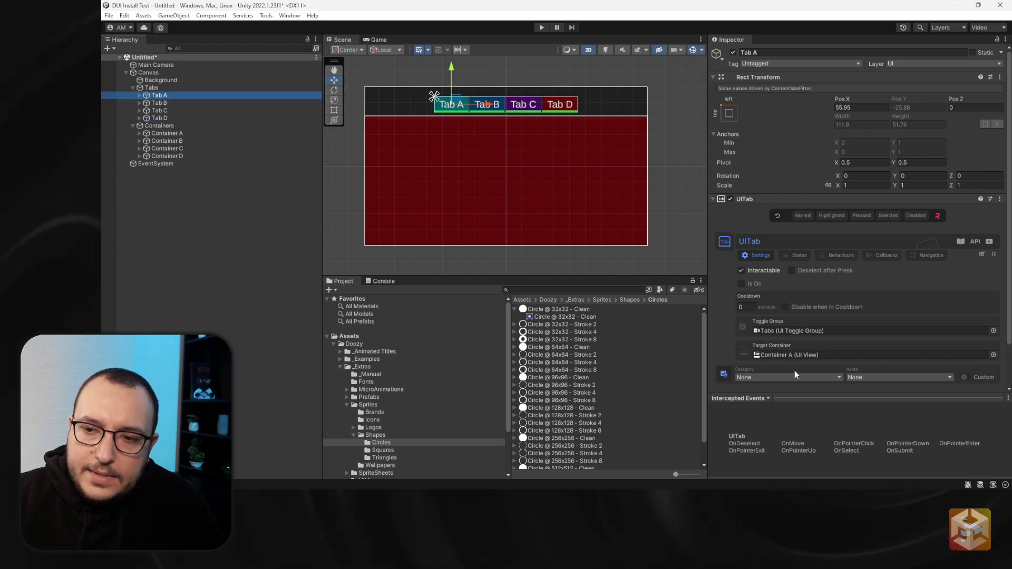
pyautogui.click(179, 106)
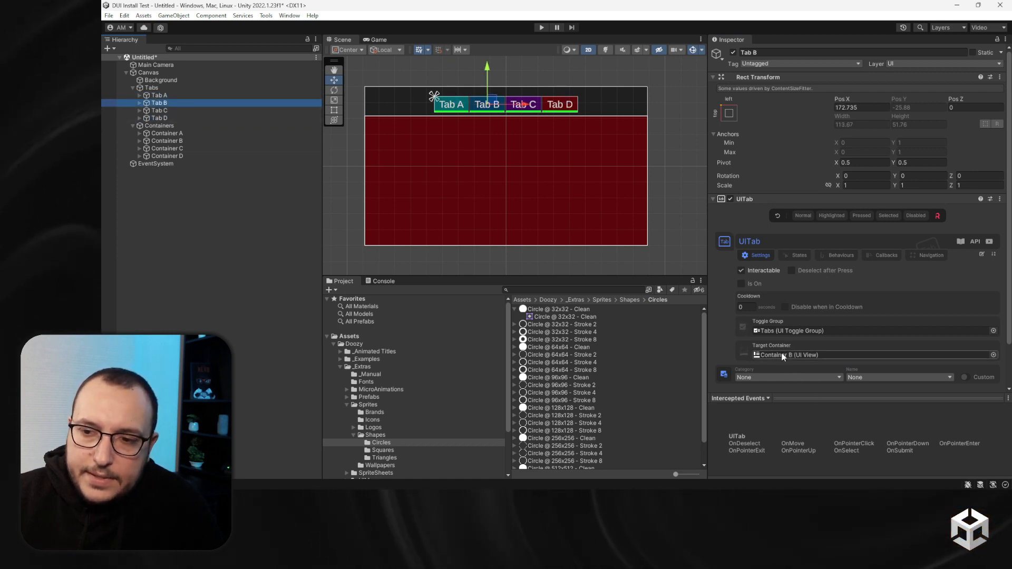
pyautogui.click(169, 112)
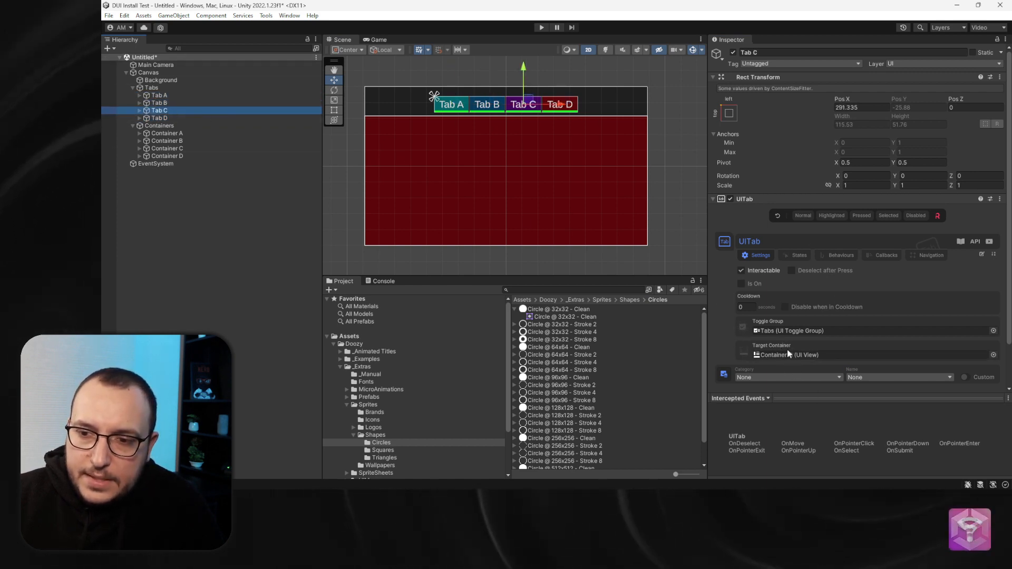
pyautogui.click(175, 117)
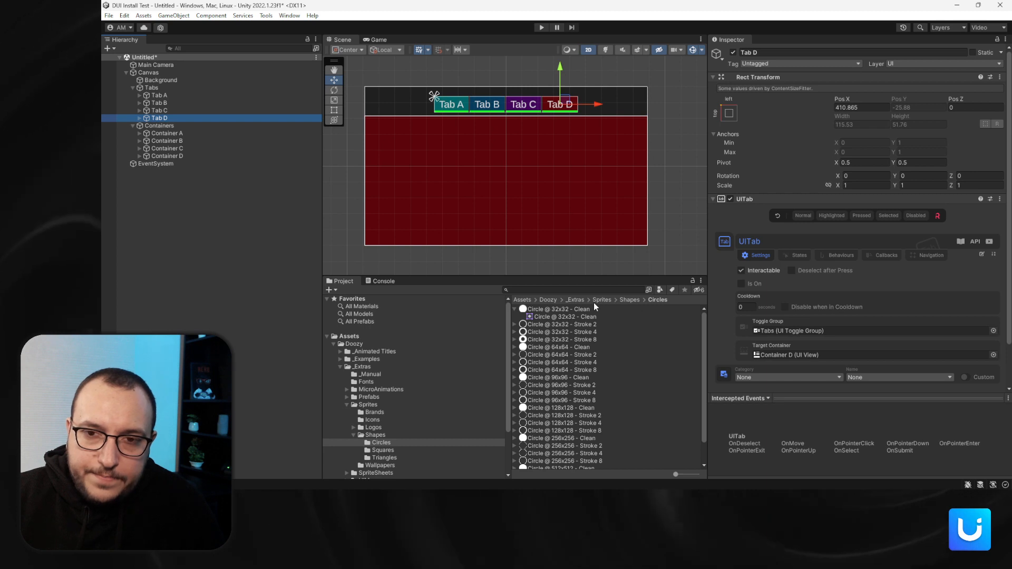
# Set the OnStart behaviour of Containers A, B, C and D to Instant Hide
pyautogui.click(190, 133)
pyautogui.keyDown('shift'); pyautogui.click(188, 154); pyautogui.keyUp('shift')
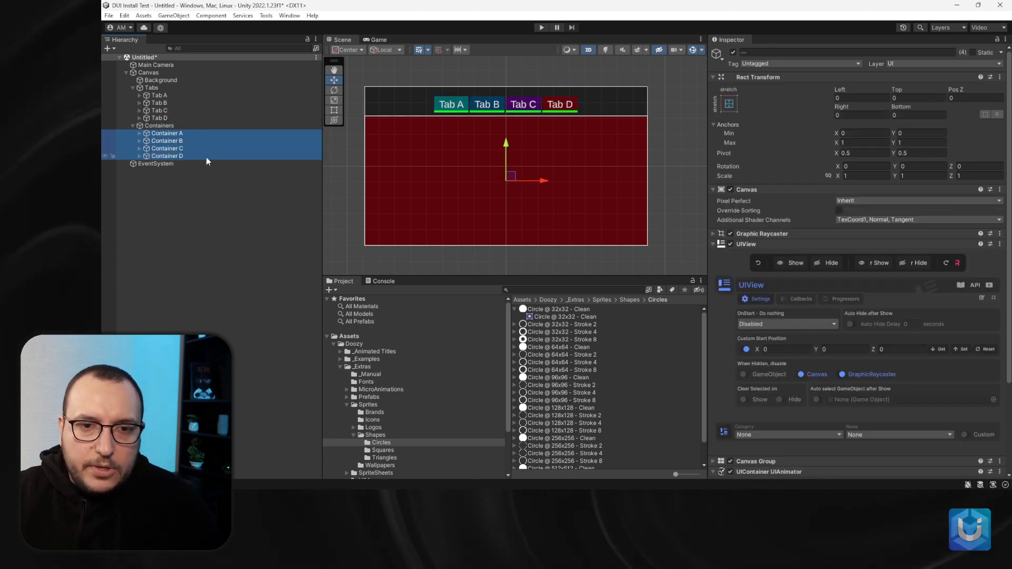
pyautogui.click(776, 325)
pyautogui.click(785, 348)
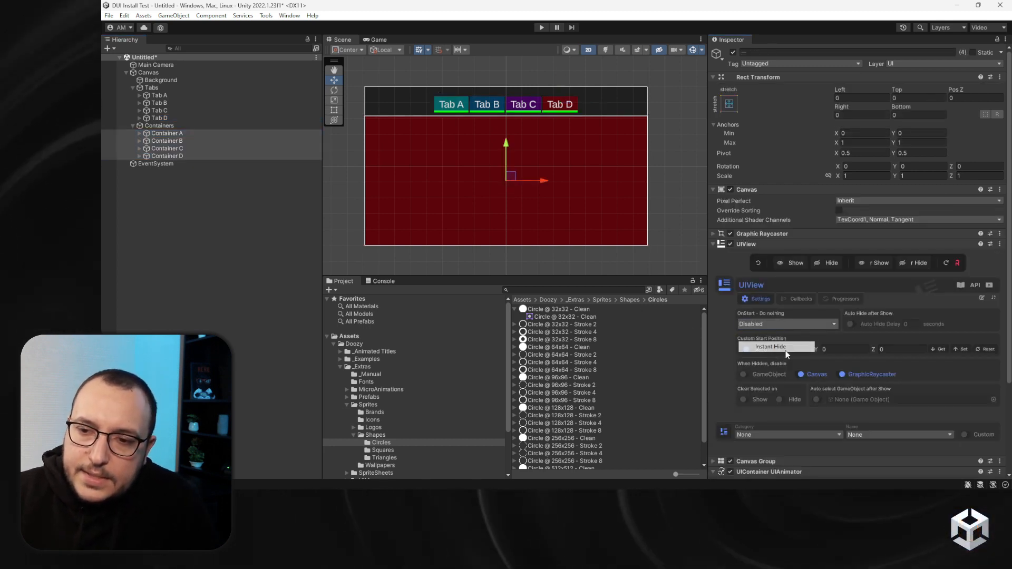
pyautogui.click(670, 222)
# Move the UIToggle Group component of the Tabs object above its Horizontal Layout Group and Content Size Fitter
pyautogui.click(180, 90)
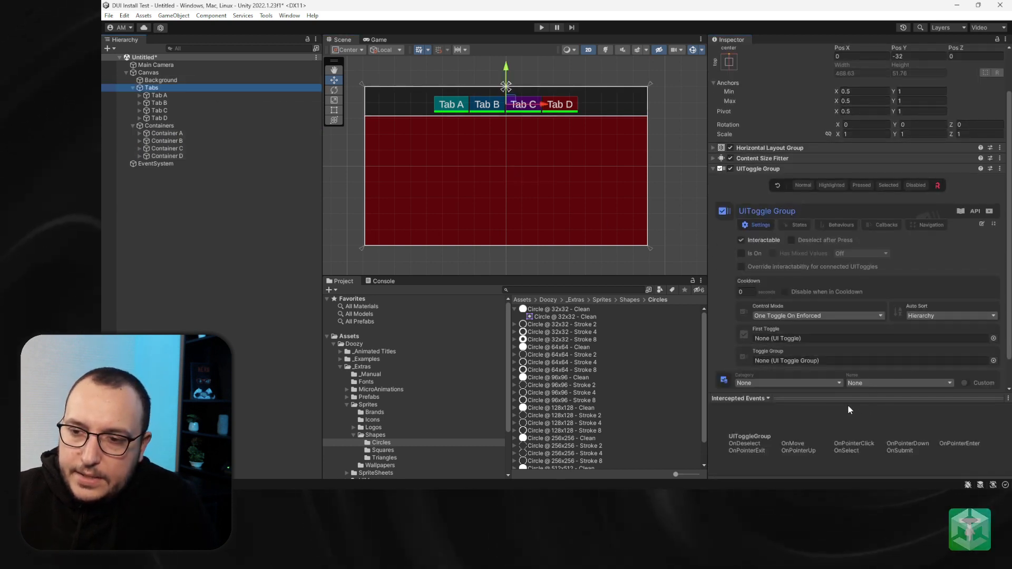
pyautogui.click(993, 268)
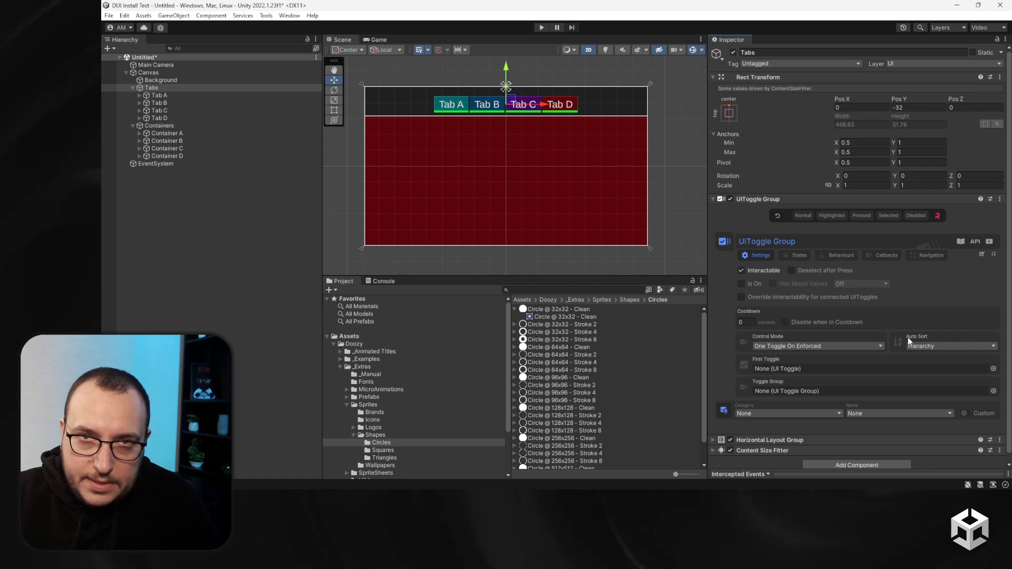
# Enter play mode and switch repeatedly among Tabs A, B, C and D to test their containers, ending on Tab A
pyautogui.click(542, 28)
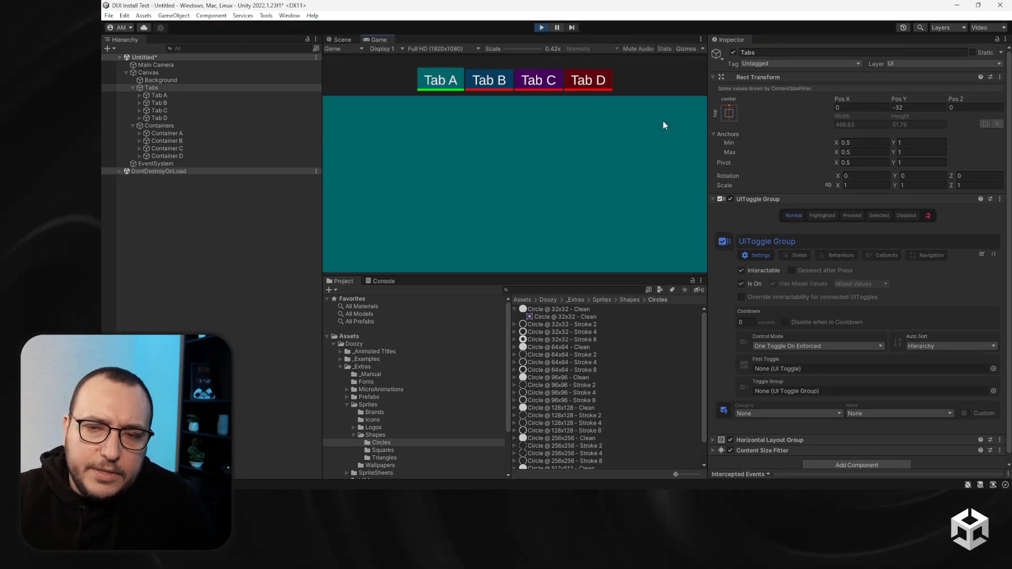
pyautogui.click(490, 84)
pyautogui.click(538, 85)
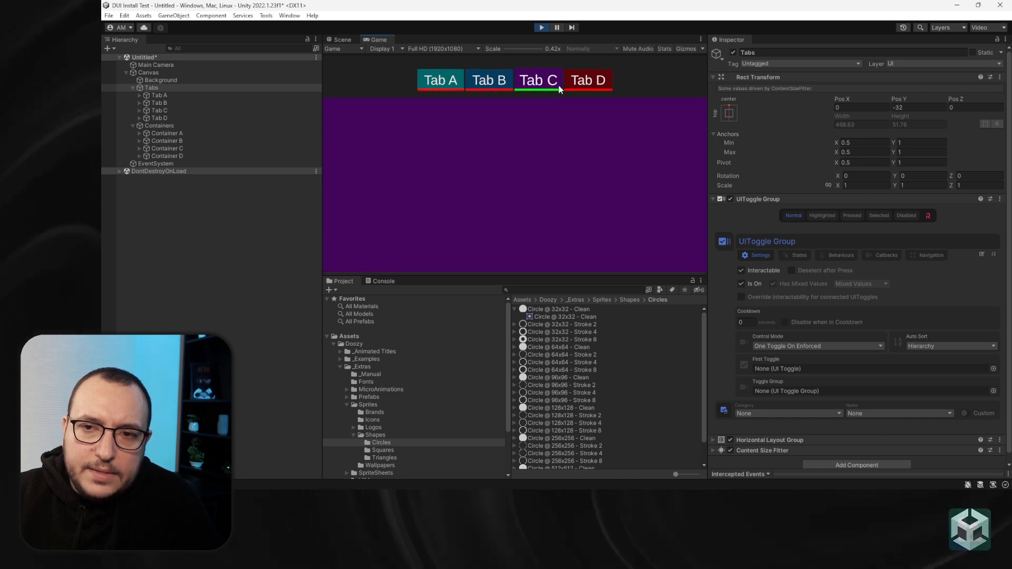
pyautogui.click(587, 82)
pyautogui.click(532, 83)
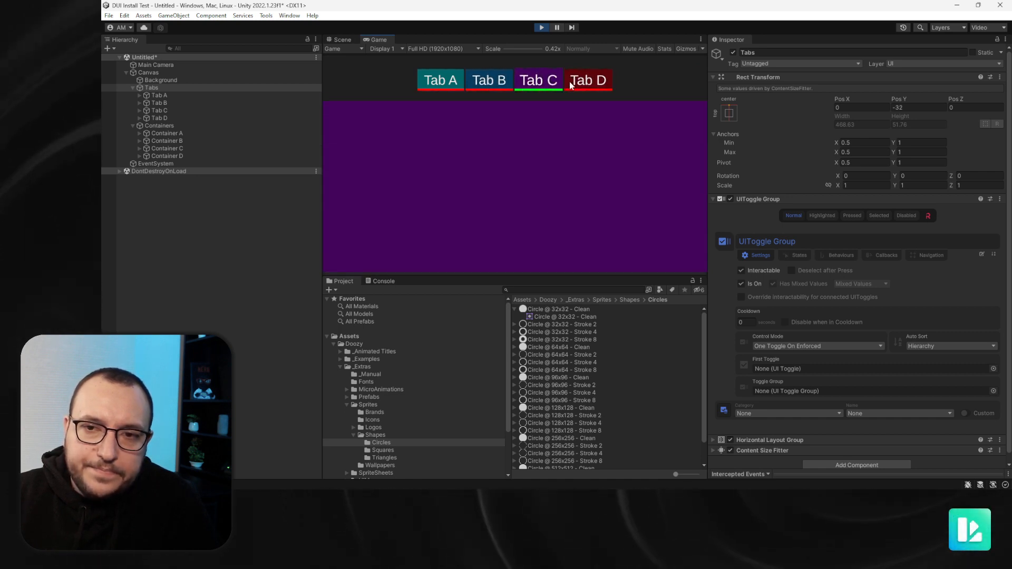
pyautogui.click(500, 82)
pyautogui.click(524, 83)
pyautogui.click(457, 83)
pyautogui.click(492, 85)
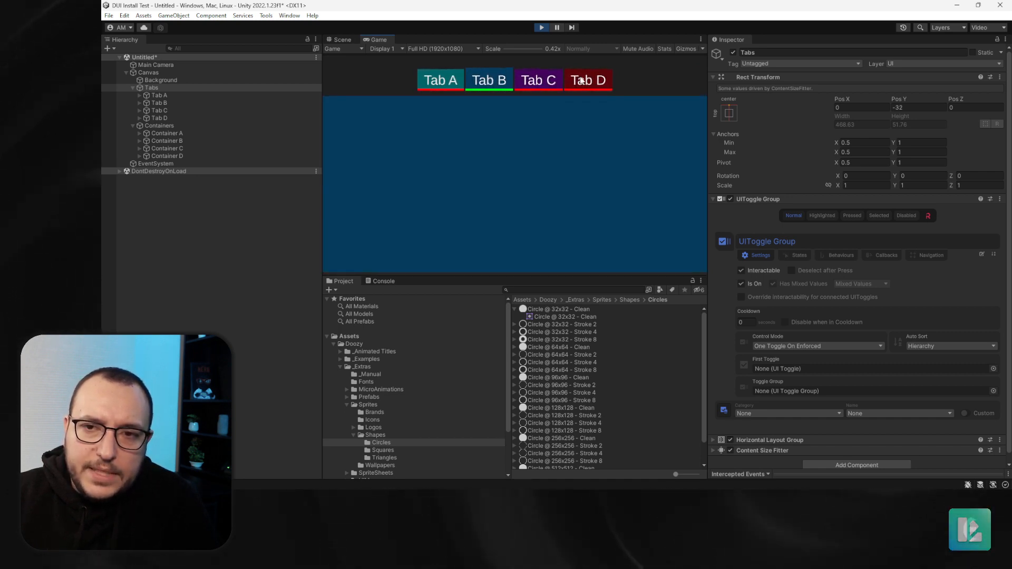
pyautogui.click(574, 83)
pyautogui.click(462, 83)
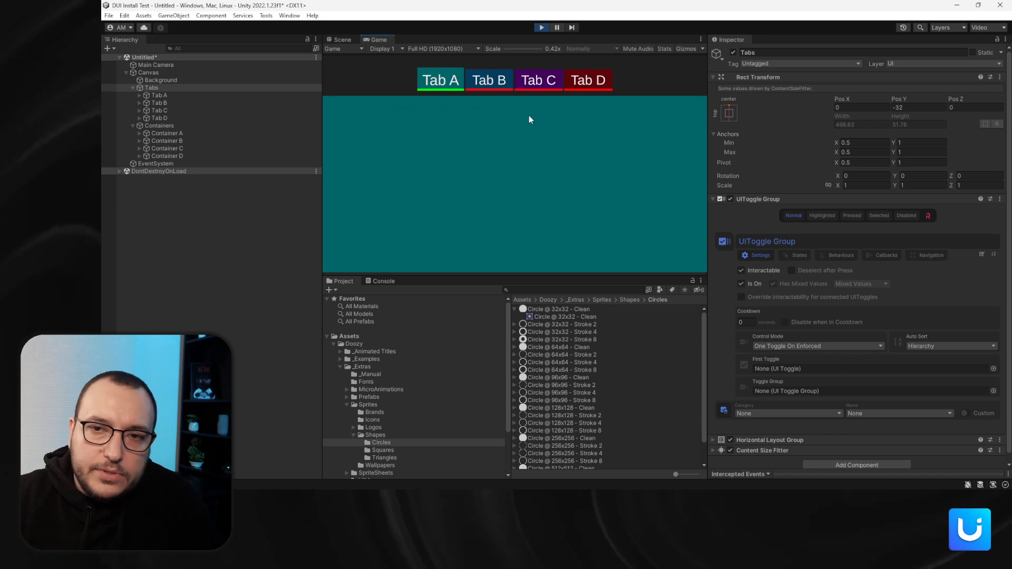
# Show Container C from its UIView controls in play mode, and switch between Tab A and Tab C to test the link
pyautogui.click(204, 149)
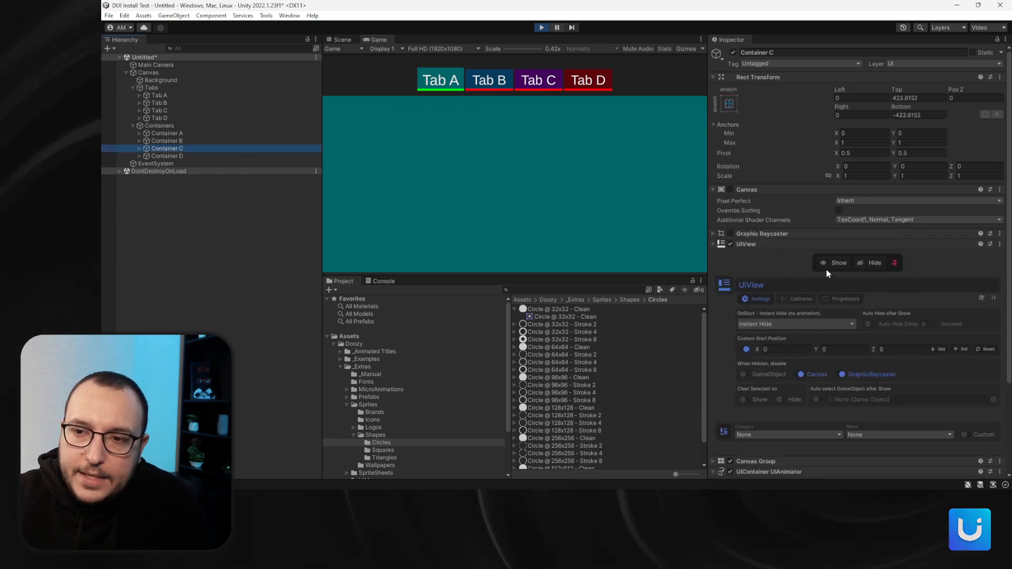
pyautogui.click(829, 265)
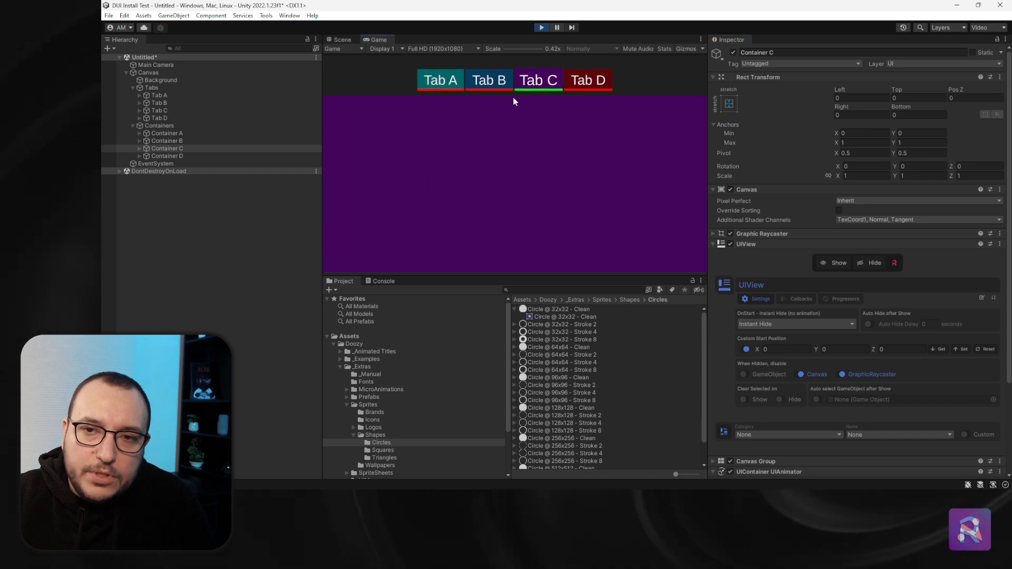
pyautogui.click(434, 82)
pyautogui.click(551, 81)
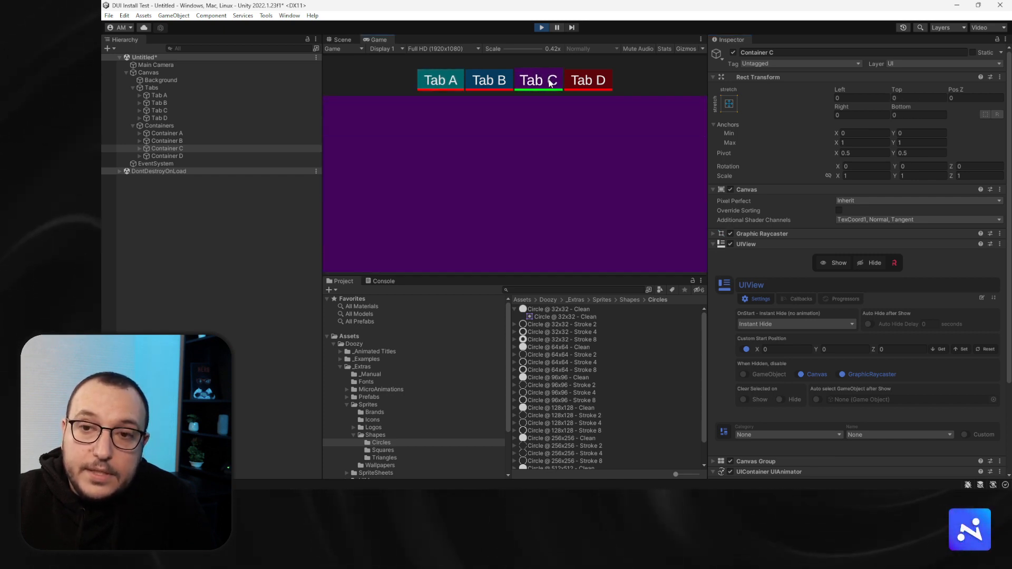
pyautogui.click(447, 80)
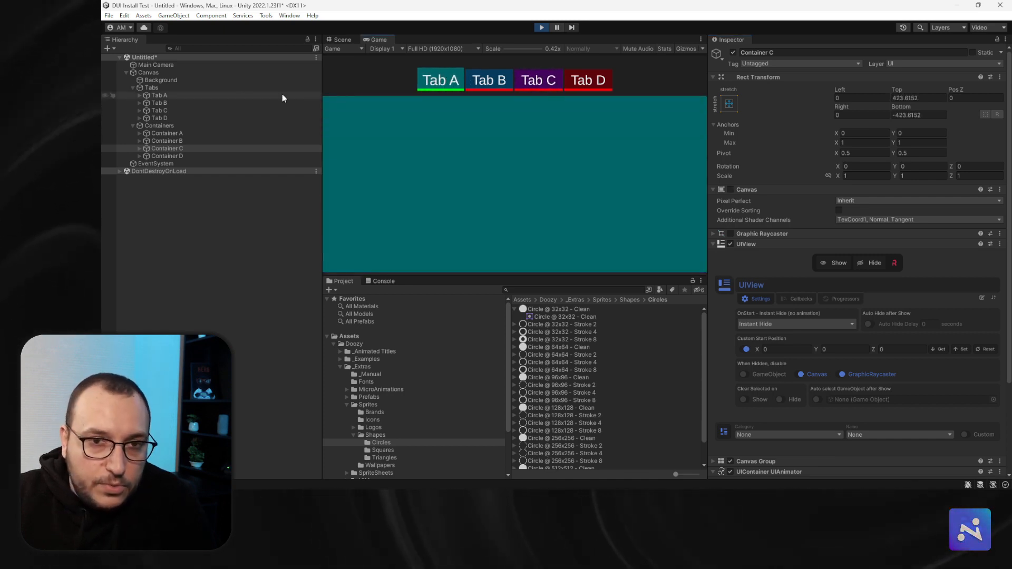
# Set the Control Mode of the Tabs object's UIToggle Group to Passive while in play mode
pyautogui.click(177, 126)
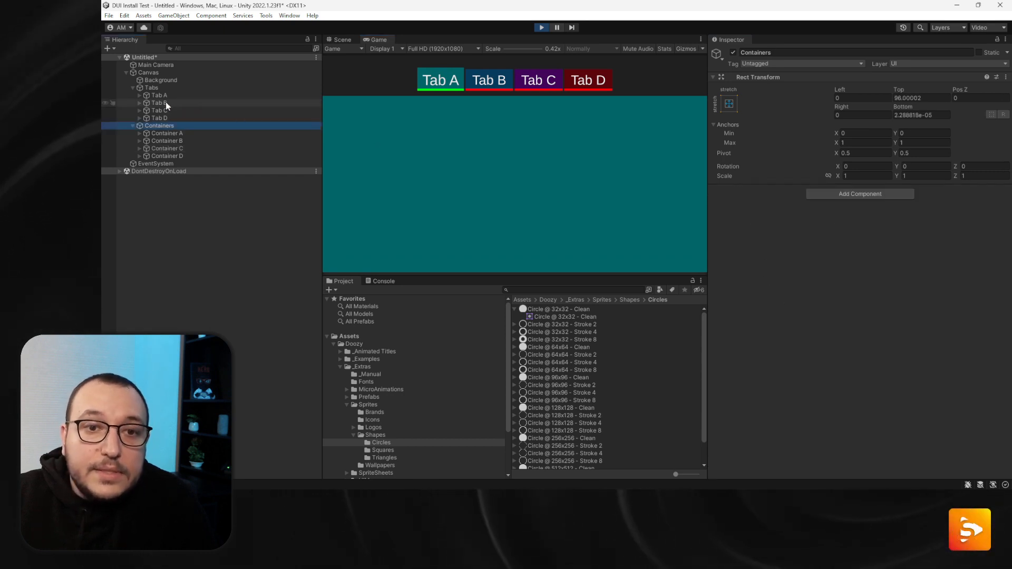
pyautogui.click(156, 88)
pyautogui.click(156, 87)
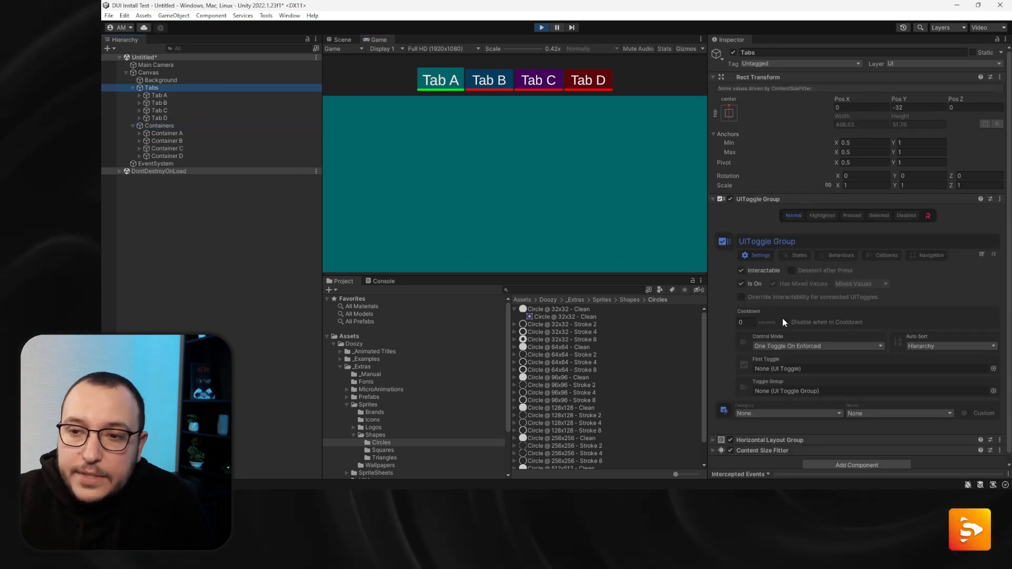
pyautogui.click(786, 347)
pyautogui.click(787, 346)
pyautogui.click(788, 346)
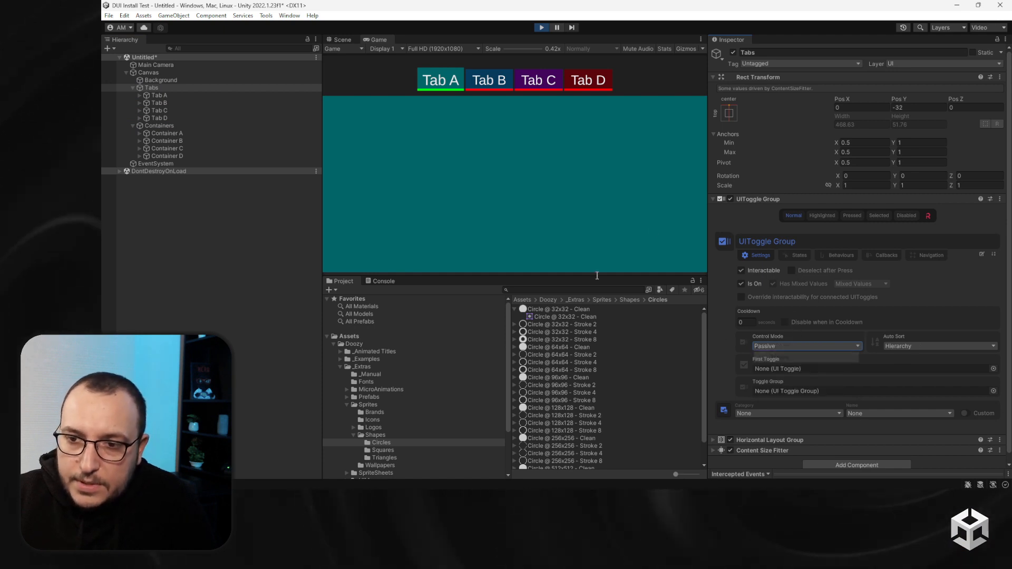
# Show and hide Container C from its UIView controls in play mode to test the passive toggle group
pyautogui.click(174, 148)
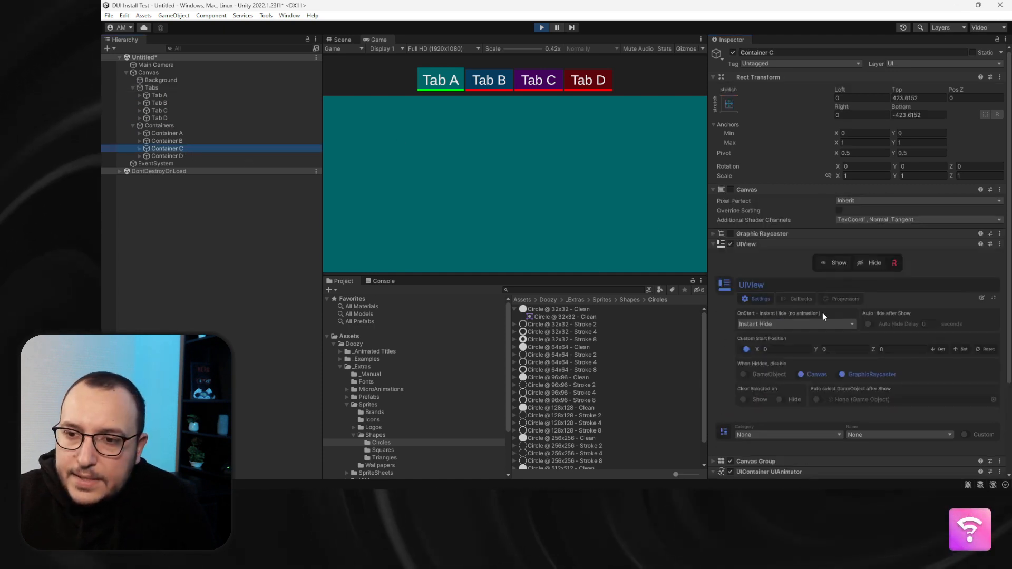
pyautogui.click(836, 264)
pyautogui.click(862, 264)
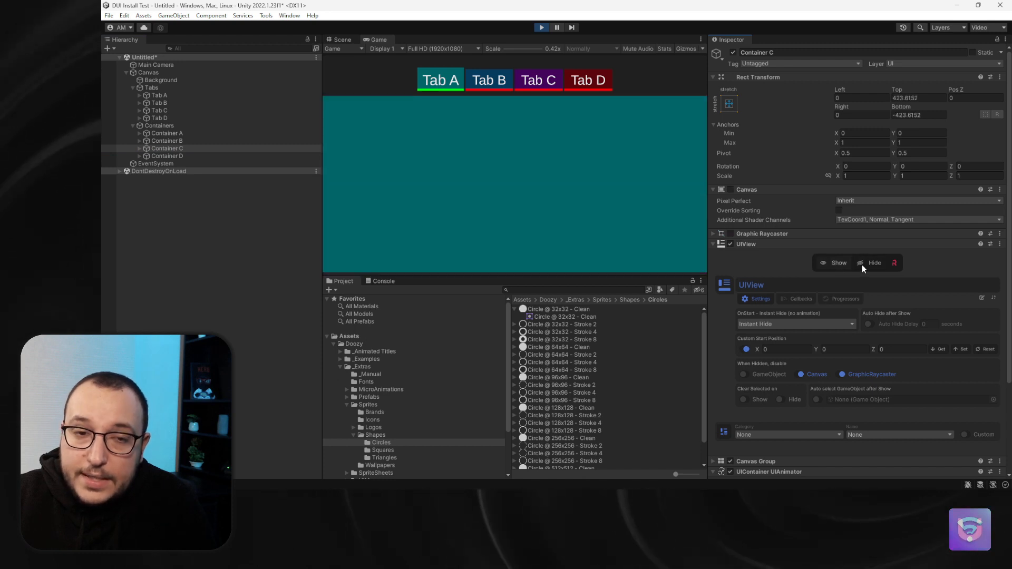
# Restart play mode and show Container C from its UIView controls
pyautogui.click(540, 28)
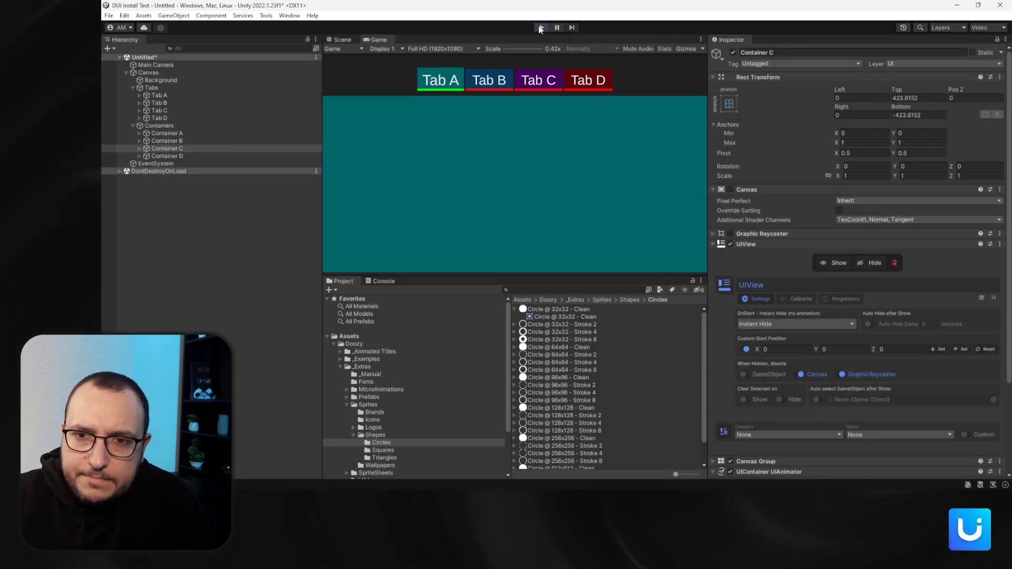
pyautogui.click(540, 28)
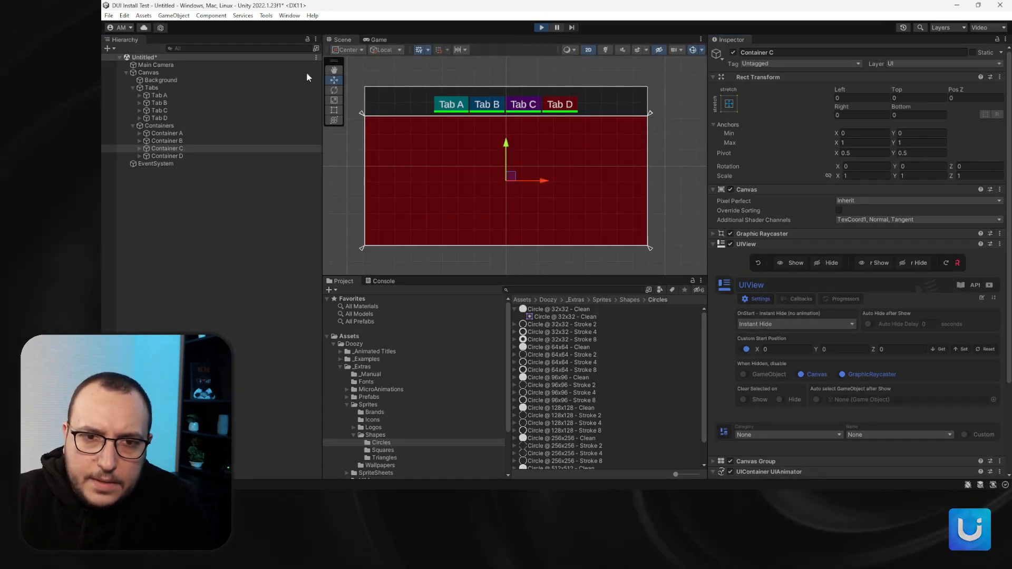
pyautogui.click(835, 264)
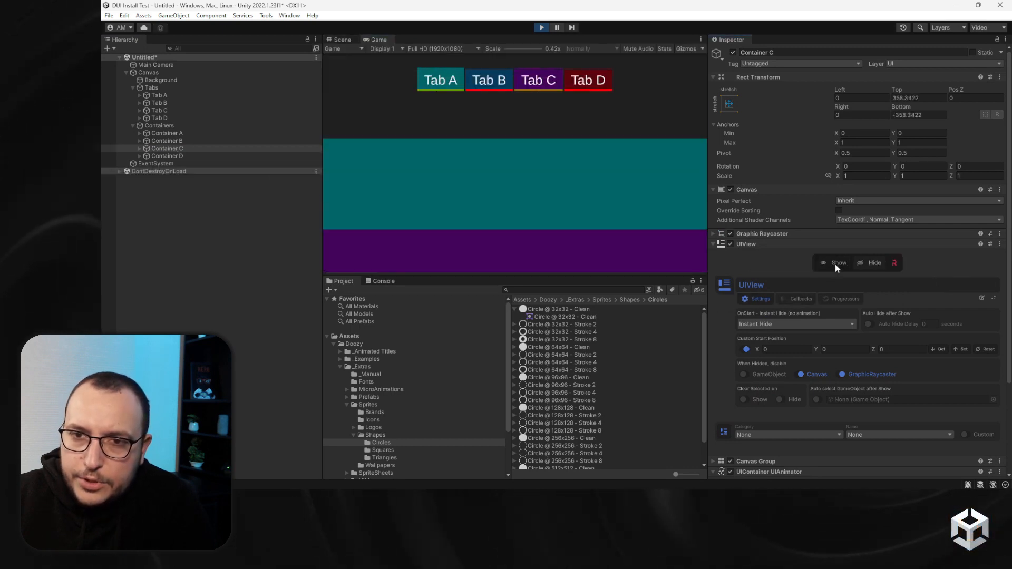
# Select Container B and review the Enter Play Mode Settings in the Editor section of the project settings, closing them without changes
pyautogui.click(166, 141)
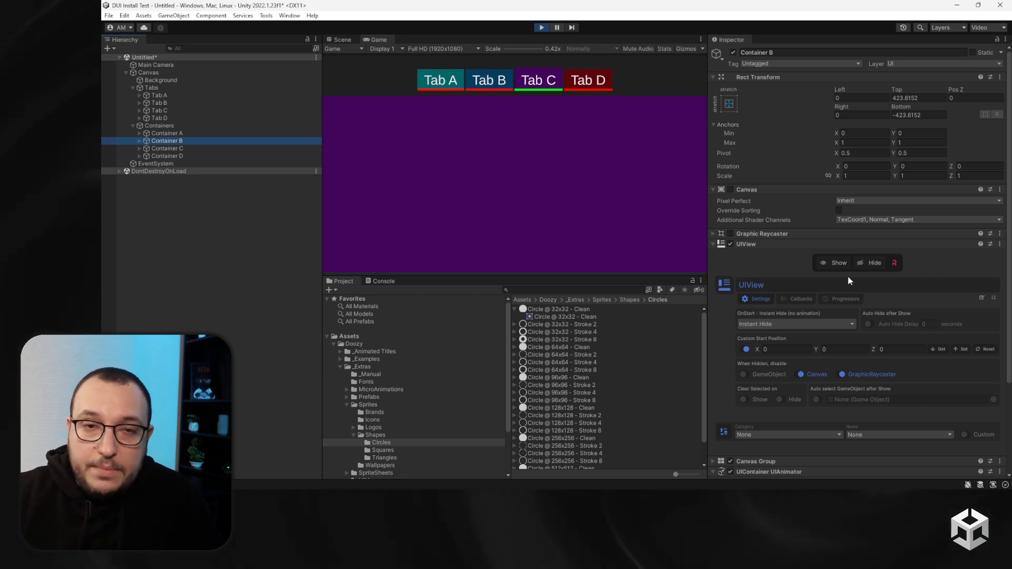
pyautogui.click(125, 17)
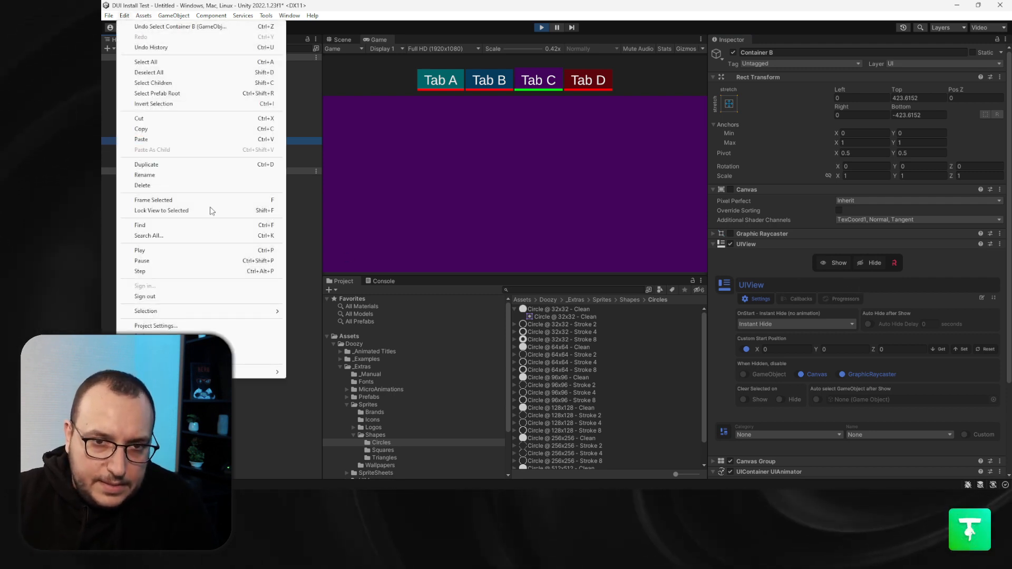
pyautogui.click(220, 327)
pyautogui.scroll(-10, 449, 293)
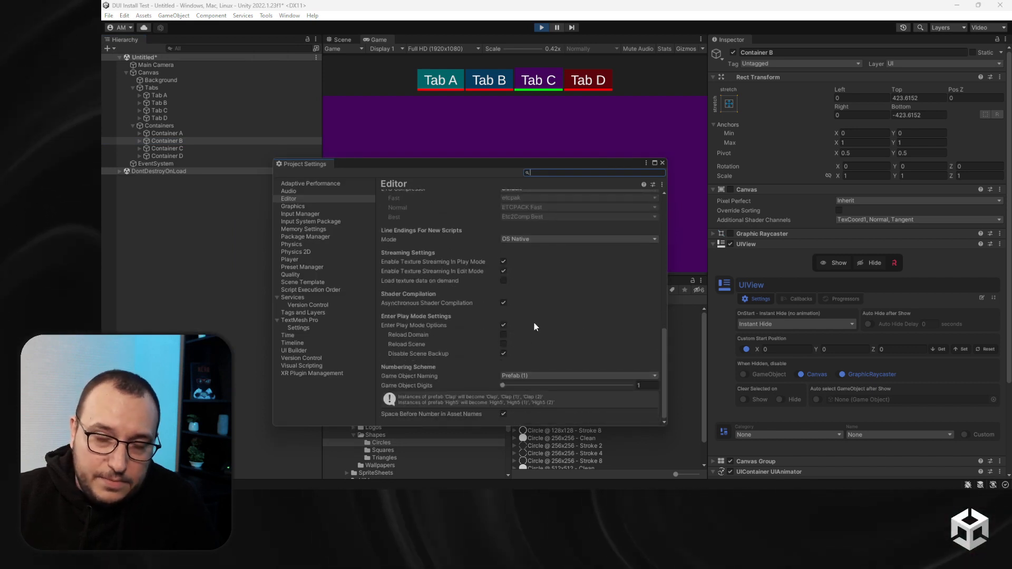
pyautogui.click(662, 163)
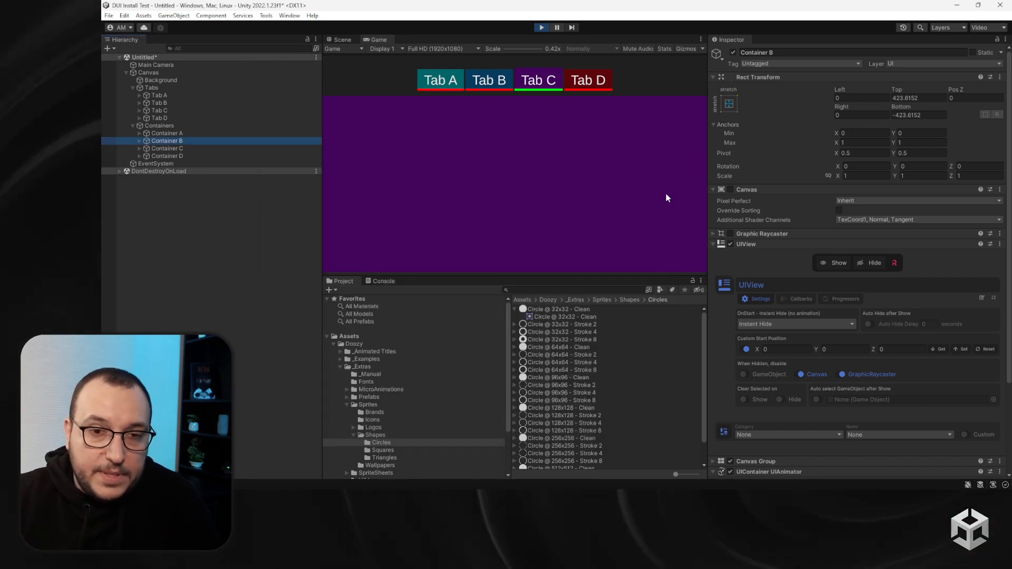
# Show Container D from its UIView controls in play mode and switch back to Tab C
pyautogui.click(206, 155)
pyautogui.click(756, 299)
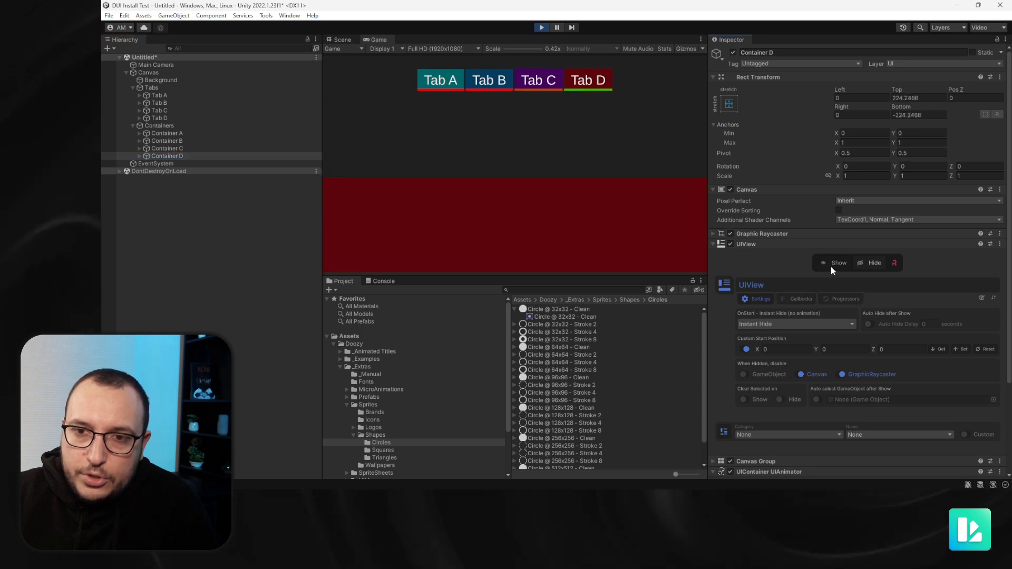
pyautogui.click(551, 87)
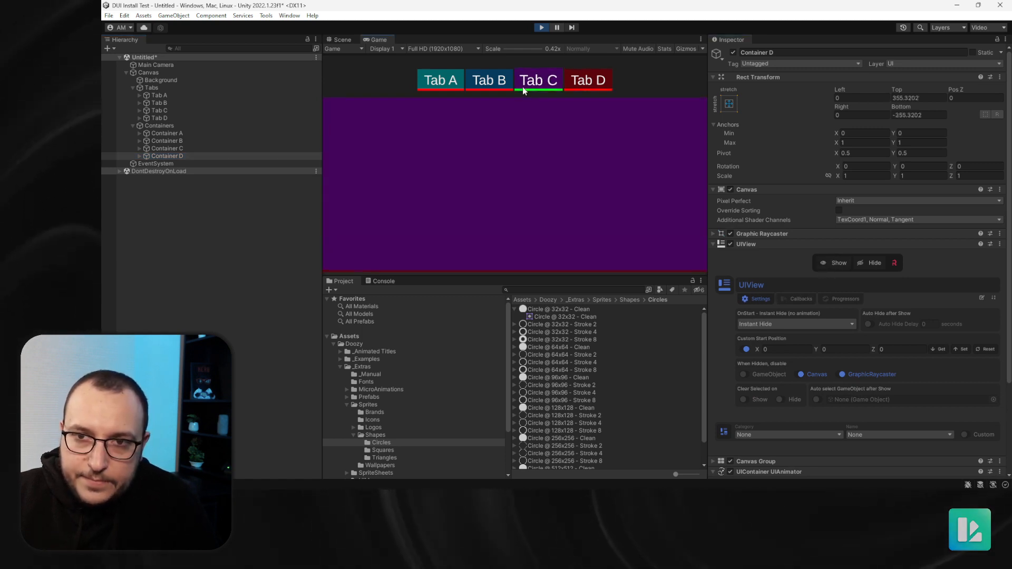
# Switch repeatedly among Tabs A, B, C and D to test their container animations, ending on Tab A, and exit play mode
pyautogui.click(472, 88)
pyautogui.click(425, 88)
pyautogui.click(486, 85)
pyautogui.click(542, 83)
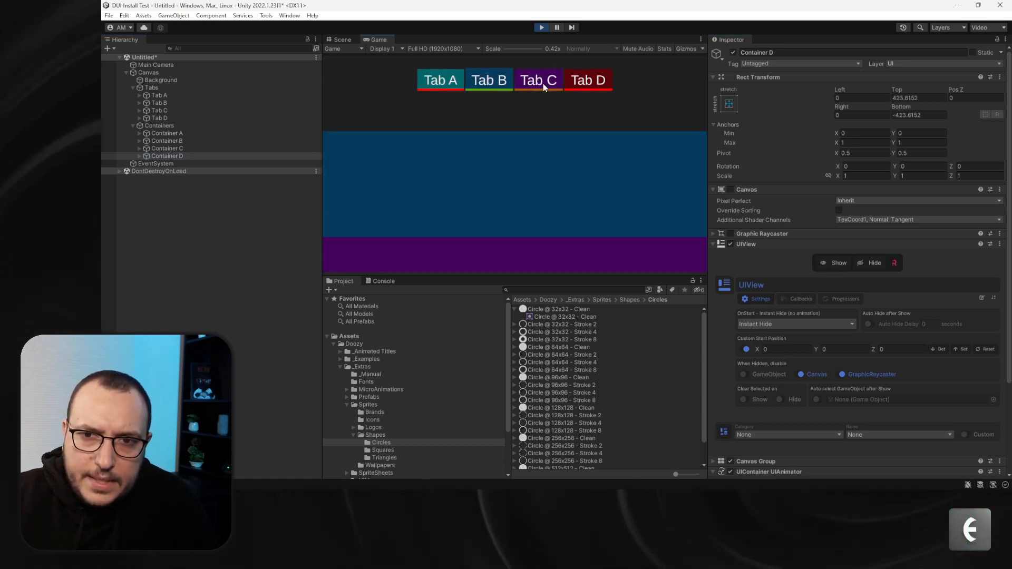
pyautogui.click(573, 82)
pyautogui.click(543, 83)
pyautogui.click(500, 84)
pyautogui.click(454, 86)
pyautogui.click(502, 86)
pyautogui.click(542, 84)
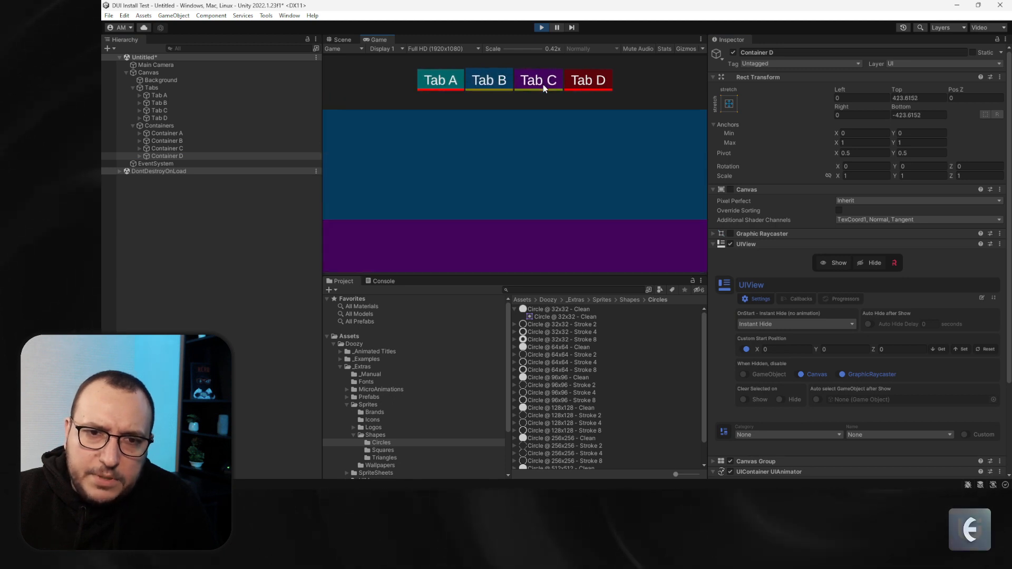
pyautogui.click(497, 86)
pyautogui.click(453, 82)
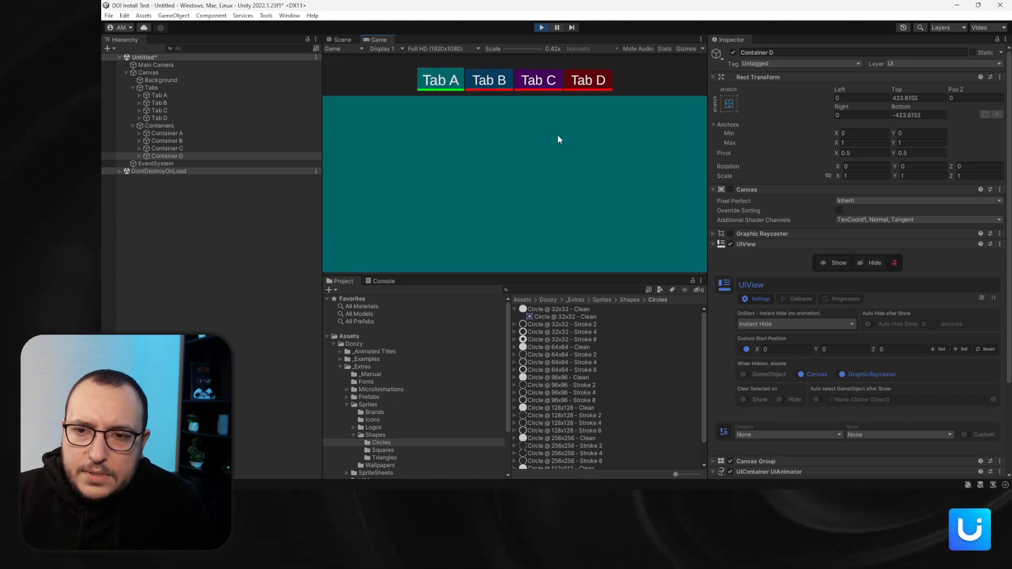
pyautogui.click(558, 80)
pyautogui.click(503, 80)
pyautogui.click(436, 80)
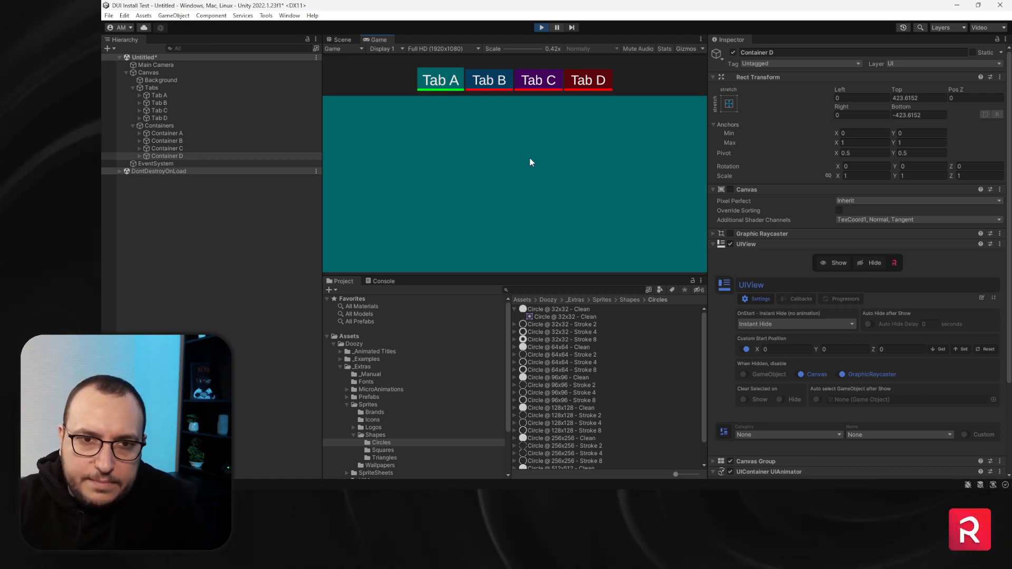
pyautogui.click(539, 29)
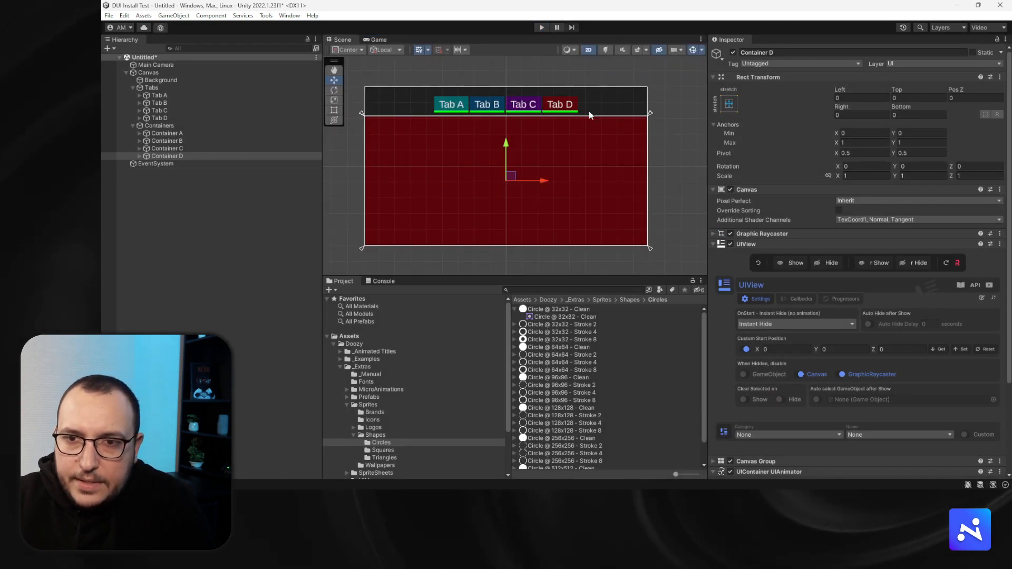
pyautogui.press('f')
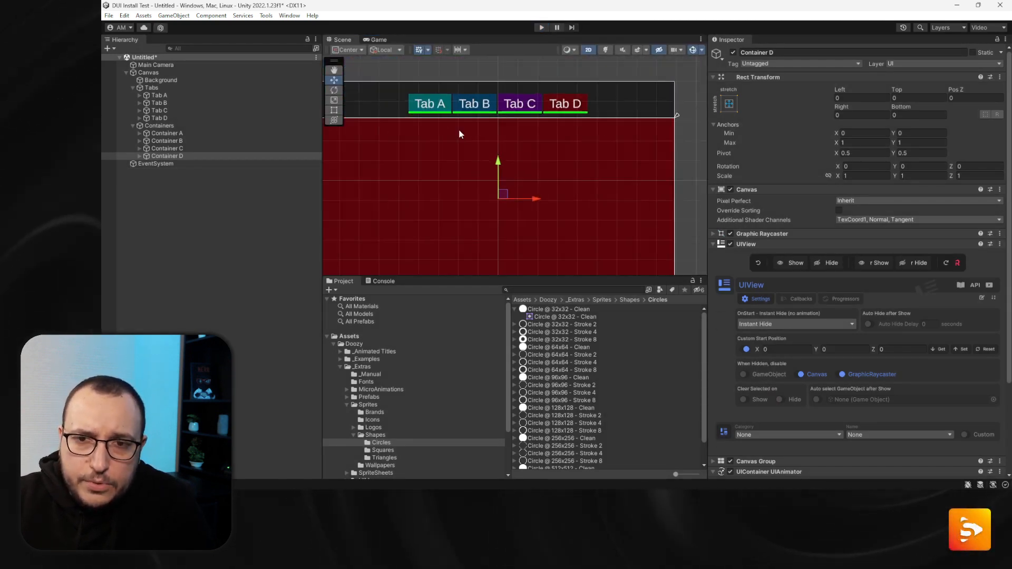